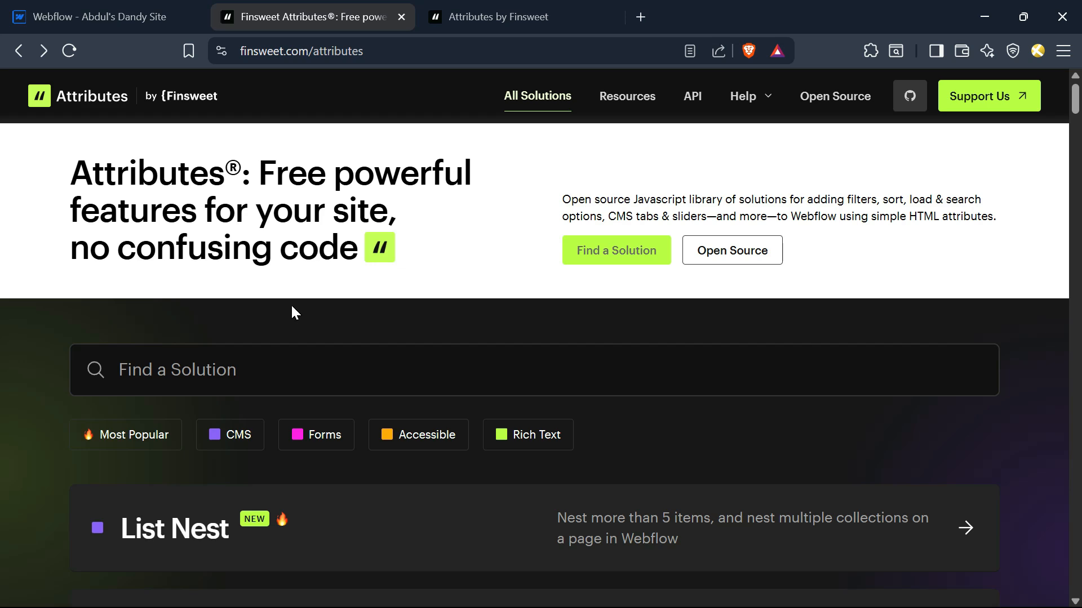
- Browse the list of Finsweet Attributes solutions, including List Nest, List Filter and List Load
{"action": "scroll", "coordinate": [265, 411], "scroll_direction": "down", "scroll_amount": 5}
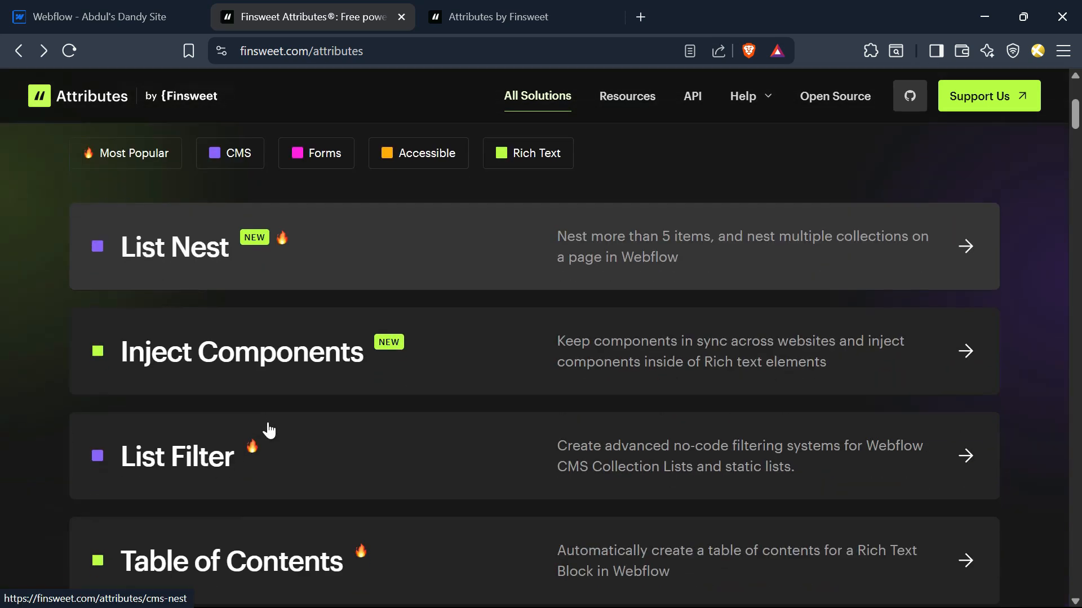
{"action": "scroll", "coordinate": [270, 430], "scroll_direction": "down", "scroll_amount": 10}
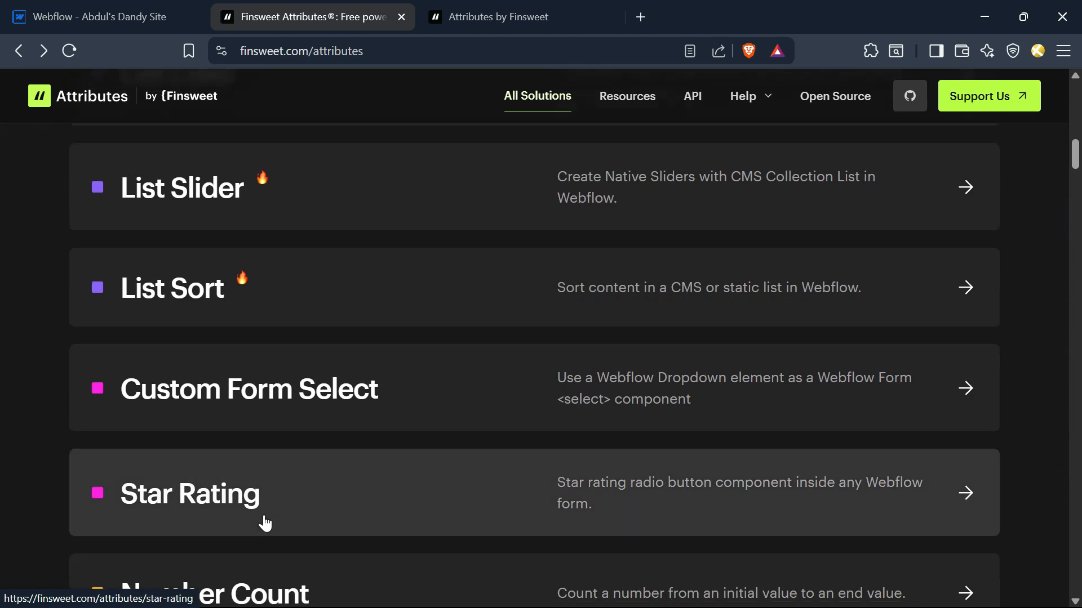
{"action": "scroll", "coordinate": [262, 520], "scroll_direction": "down", "scroll_amount": 7}
{"action": "scroll", "coordinate": [265, 523], "scroll_direction": "down", "scroll_amount": 8}
{"action": "scroll", "coordinate": [254, 560], "scroll_direction": "up", "scroll_amount": 20}
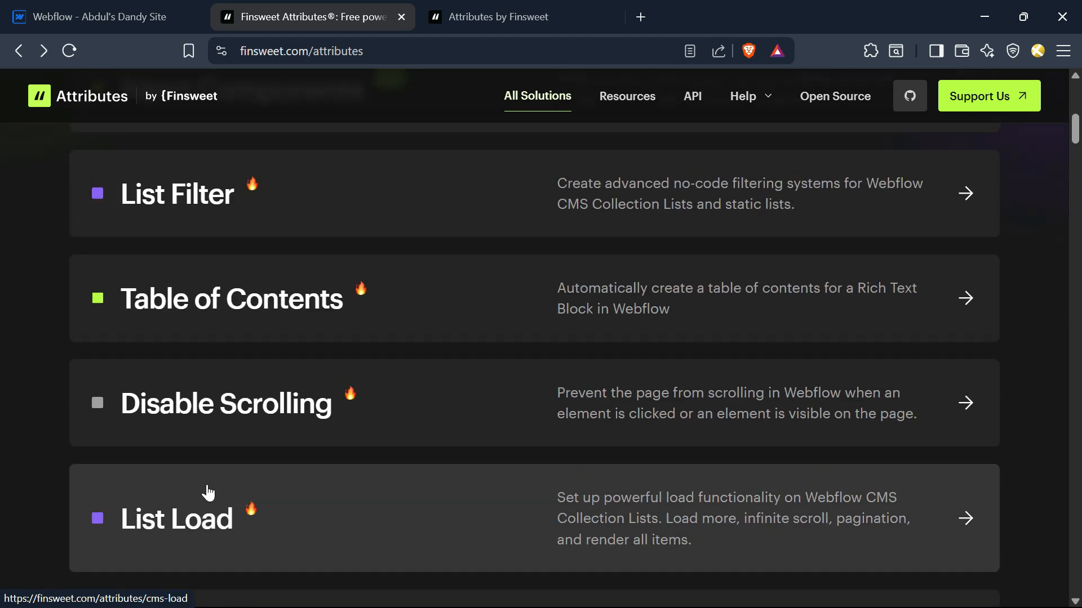
{"action": "scroll", "coordinate": [138, 275], "scroll_direction": "up", "scroll_amount": 3}
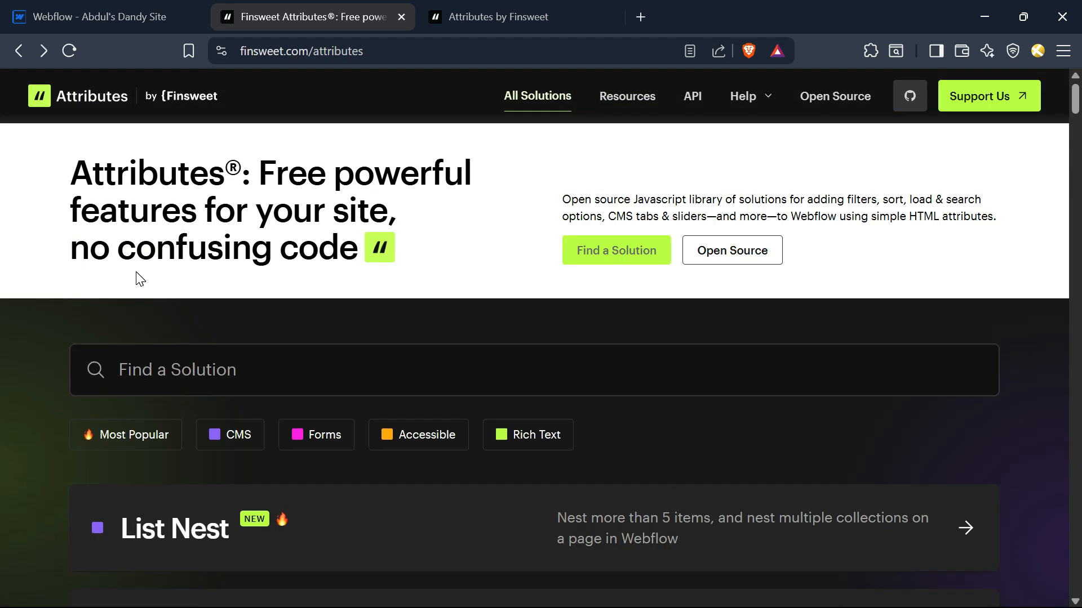
{"action": "scroll", "coordinate": [139, 276], "scroll_direction": "down", "scroll_amount": 5}
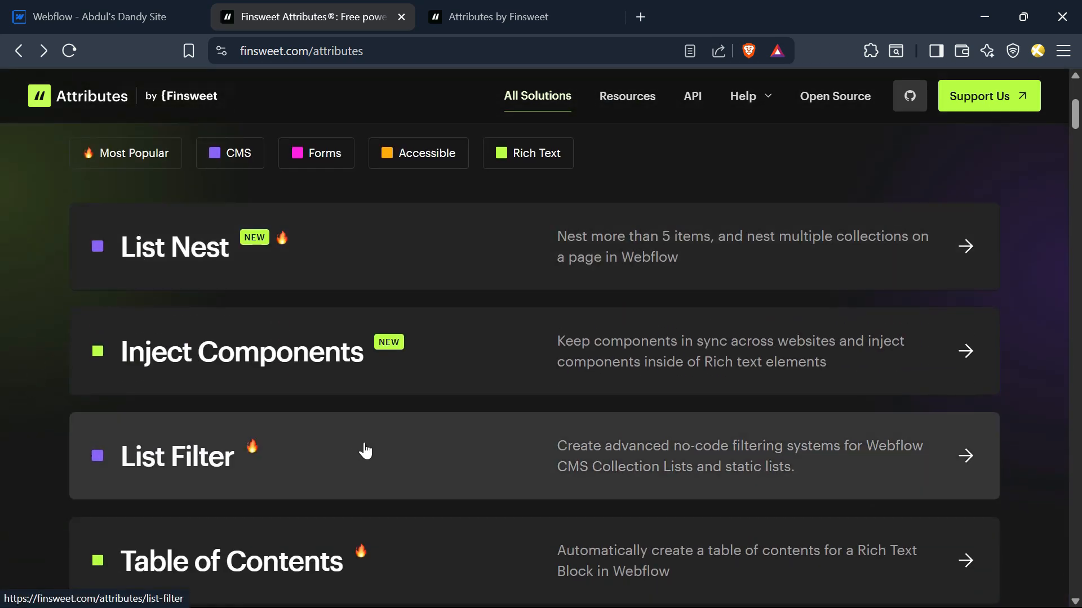
{"action": "scroll", "coordinate": [76, 455], "scroll_direction": "up", "scroll_amount": 5}
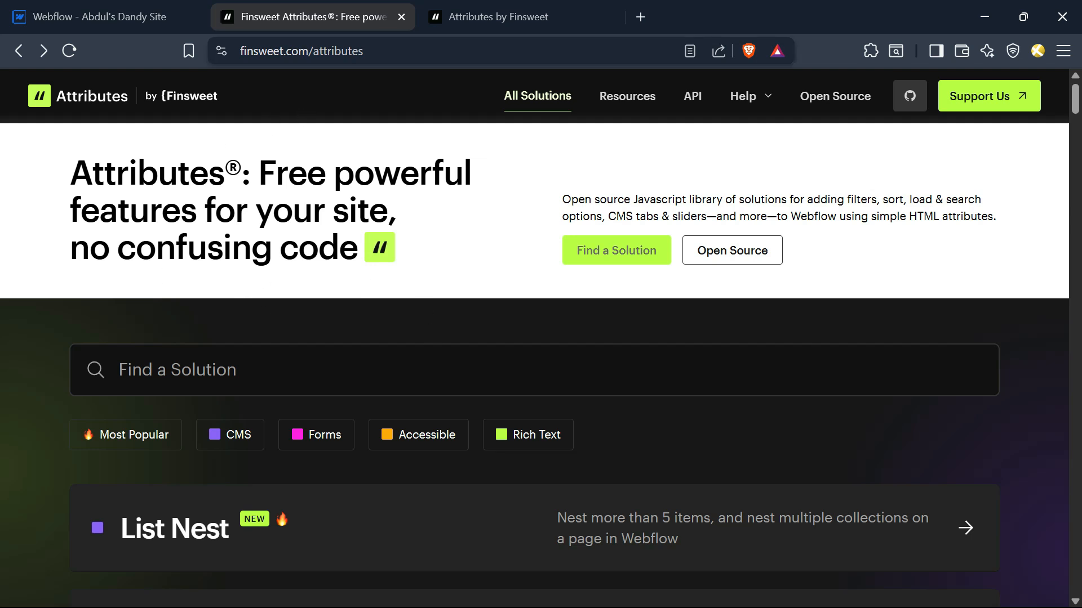
- Load the legacy version of the Attributes site at finsweet.com/attributes/v1
{"action": "left_click", "coordinate": [392, 49]}
{"action": "key", "text": "End"}
{"action": "type", "text": "/"}
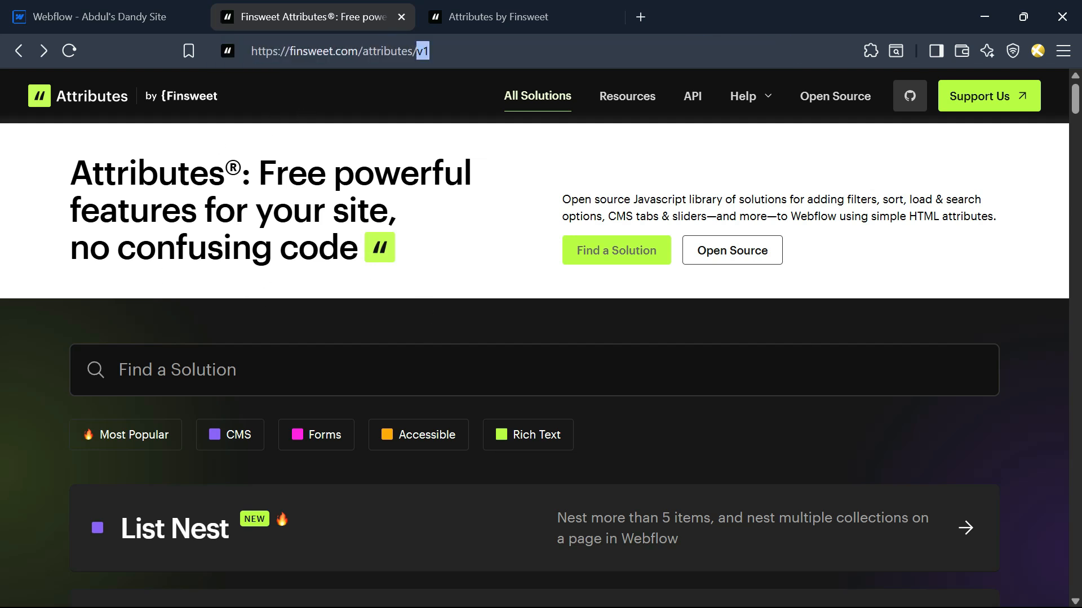
{"action": "type", "text": "v1"}
{"action": "key", "text": "Return"}
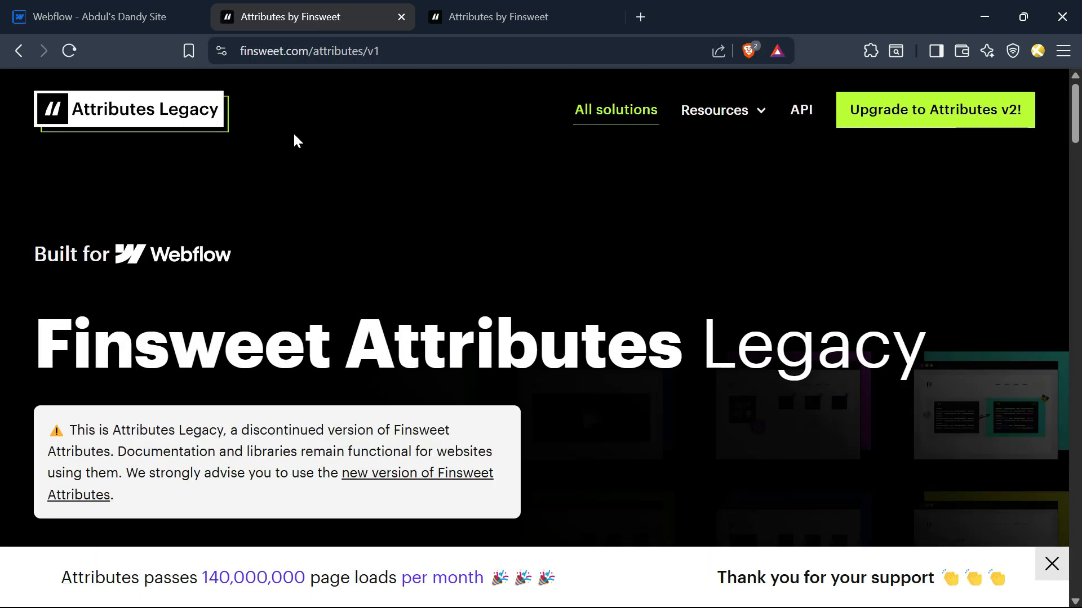
- Look through the legacy Attributes solution cards and close that browser tab
{"action": "scroll", "coordinate": [583, 407], "scroll_direction": "down", "scroll_amount": 15}
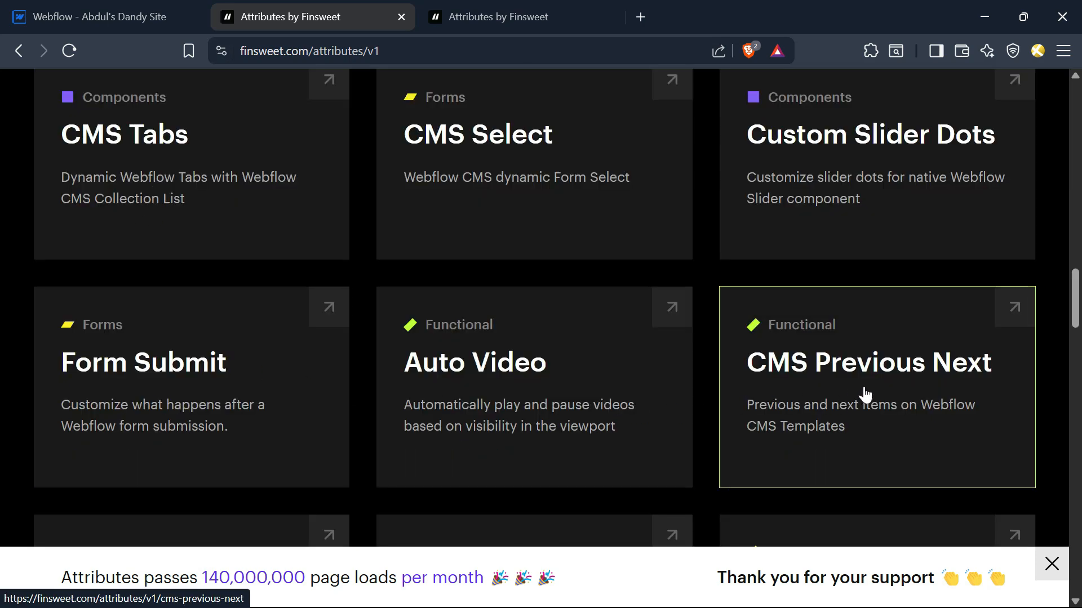
{"action": "scroll", "coordinate": [118, 295], "scroll_direction": "down", "scroll_amount": 3}
{"action": "scroll", "coordinate": [141, 310], "scroll_direction": "down", "scroll_amount": 3}
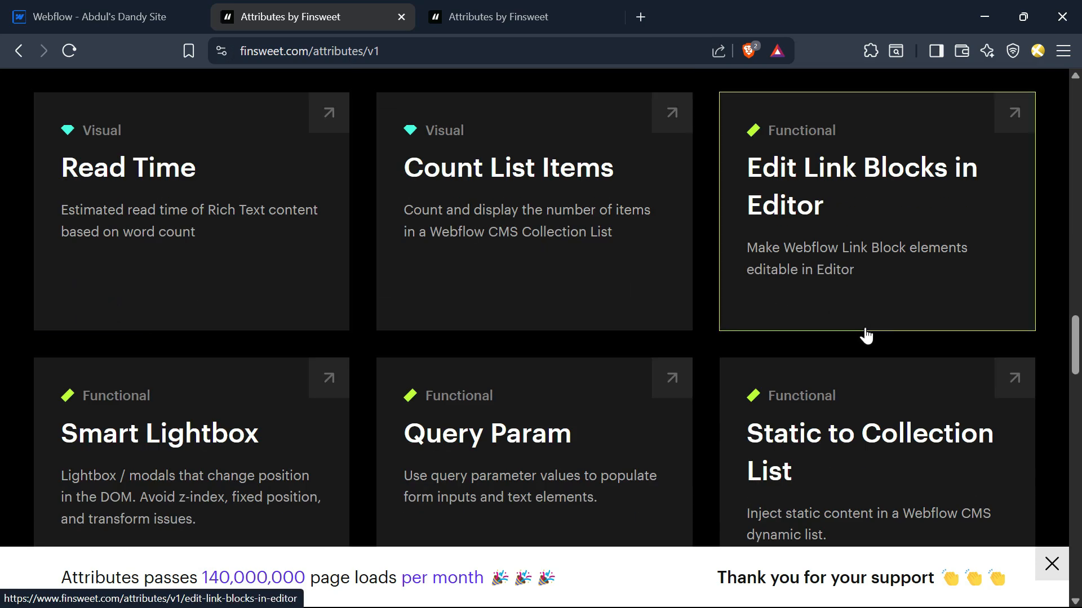
{"action": "scroll", "coordinate": [124, 364], "scroll_direction": "down", "scroll_amount": 8}
{"action": "key", "text": "ctrl+w"}
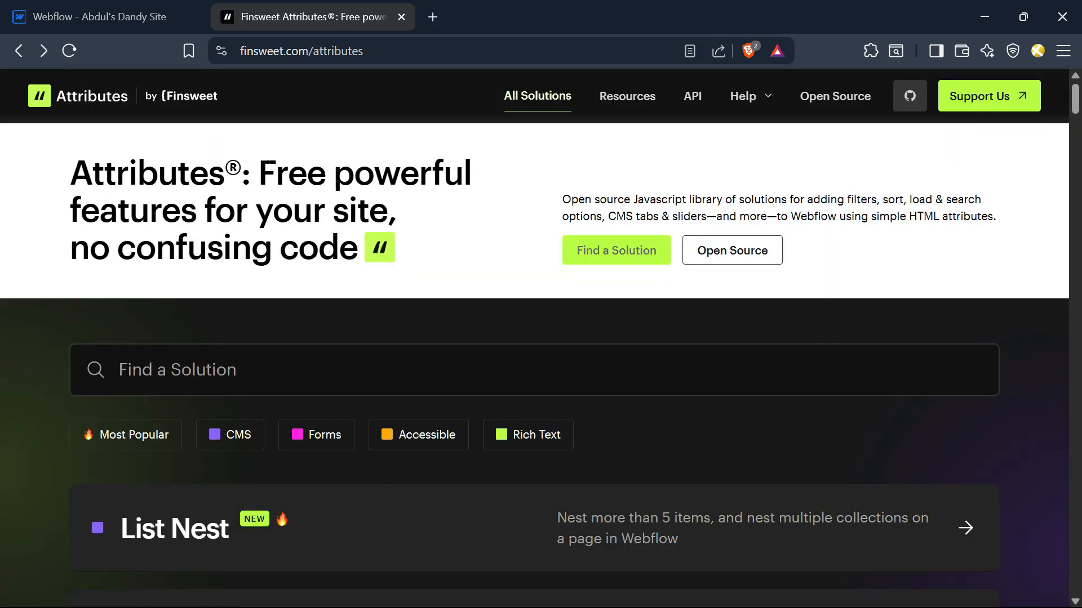
- Open the List Filter solution from the current Attributes site and skim its setup steps and optional elements
{"action": "scroll", "coordinate": [304, 323], "scroll_direction": "down", "scroll_amount": 5}
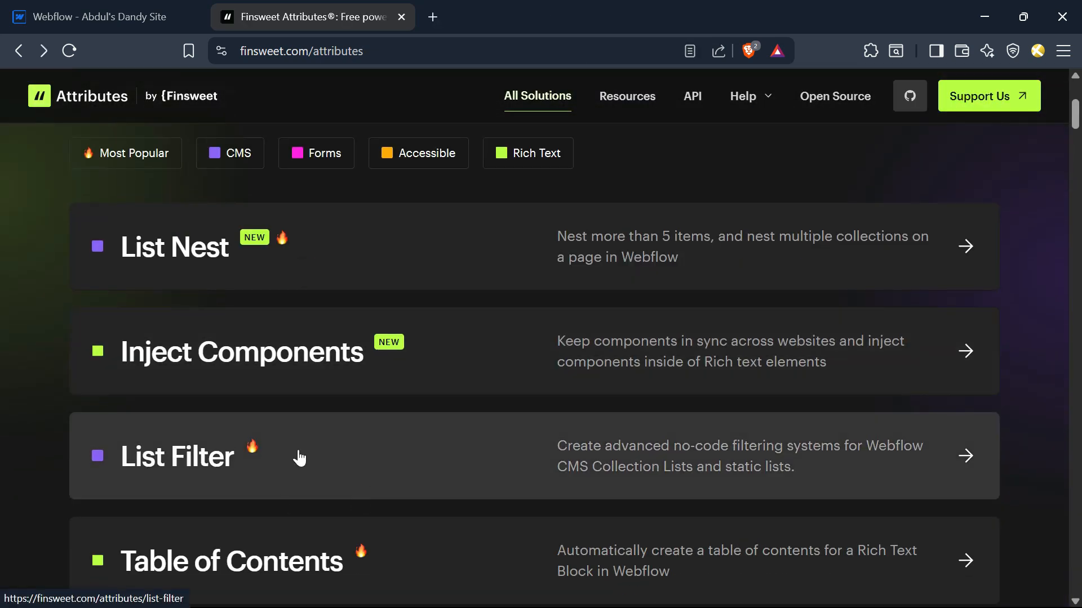
{"action": "left_click", "coordinate": [326, 461]}
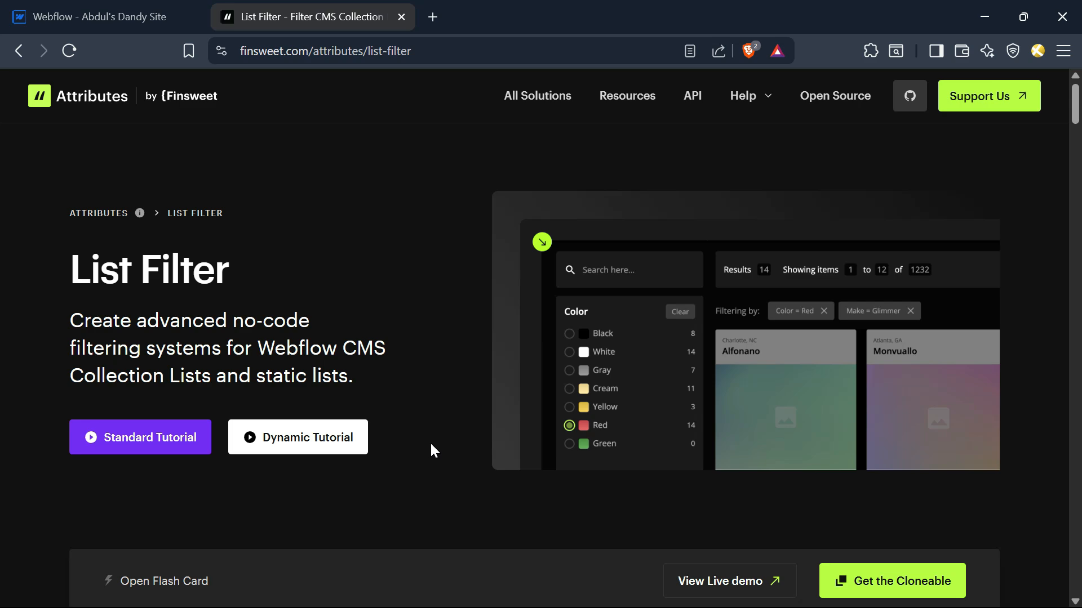
{"action": "scroll", "coordinate": [431, 445], "scroll_direction": "down", "scroll_amount": 5}
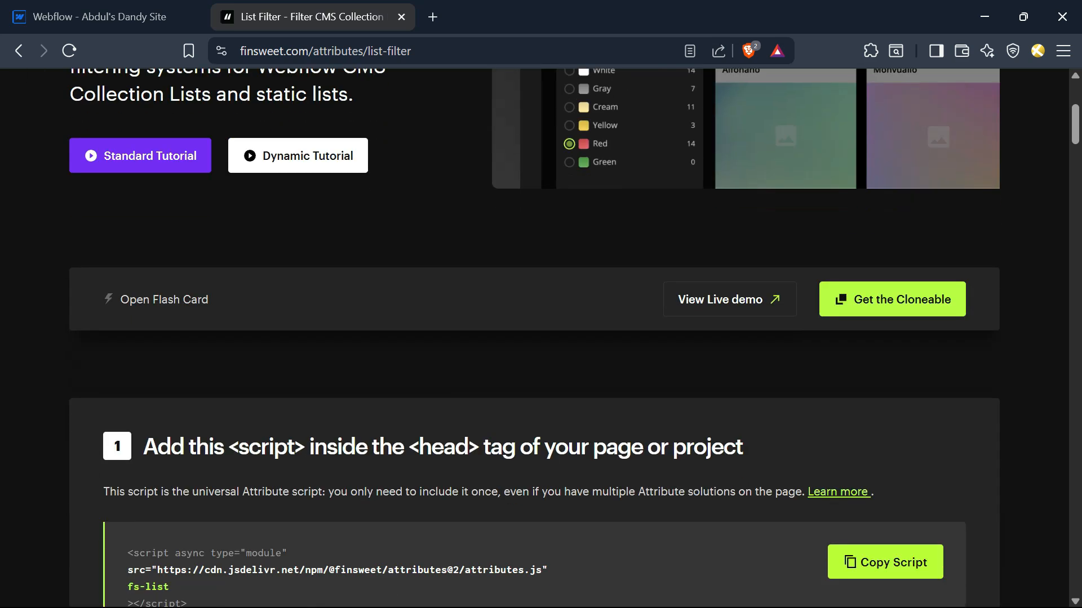
{"action": "scroll", "coordinate": [431, 445], "scroll_direction": "down", "scroll_amount": 20}
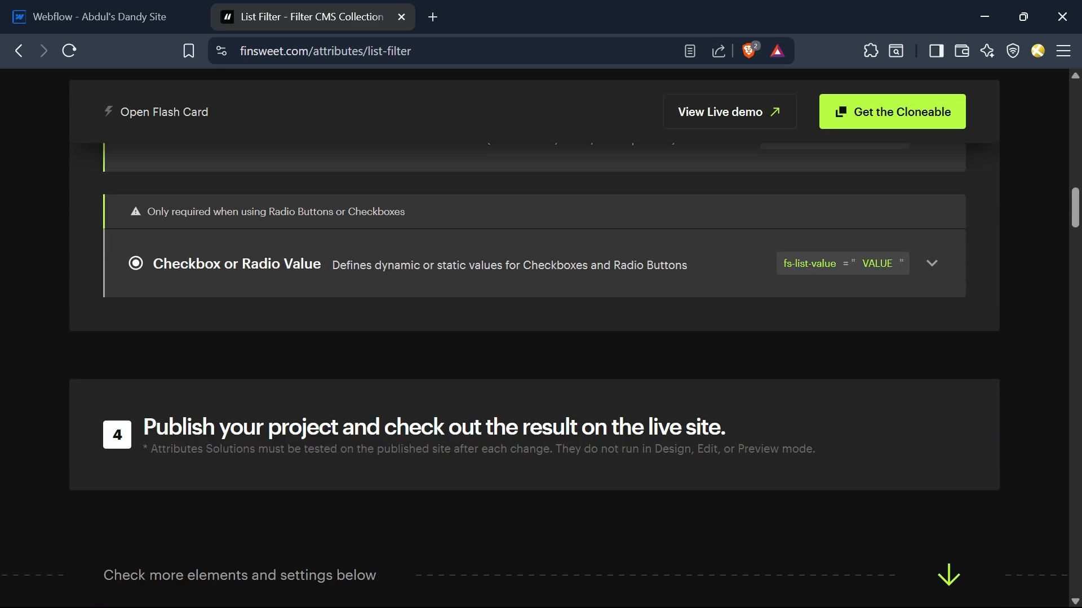
{"action": "scroll", "coordinate": [423, 418], "scroll_direction": "down", "scroll_amount": 20}
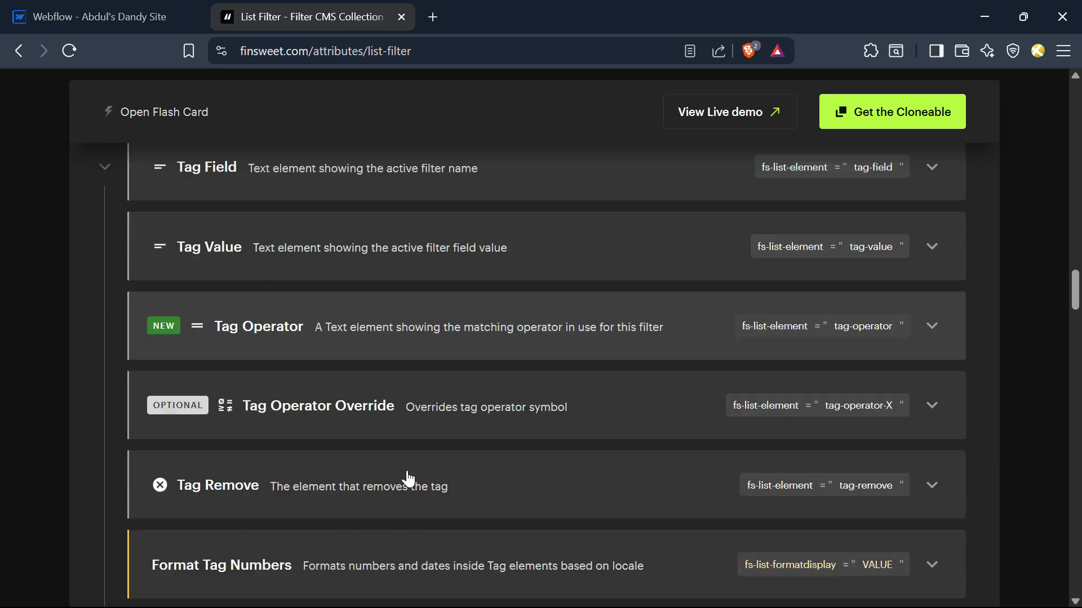
{"action": "scroll", "coordinate": [408, 477], "scroll_direction": "up", "scroll_amount": 20}
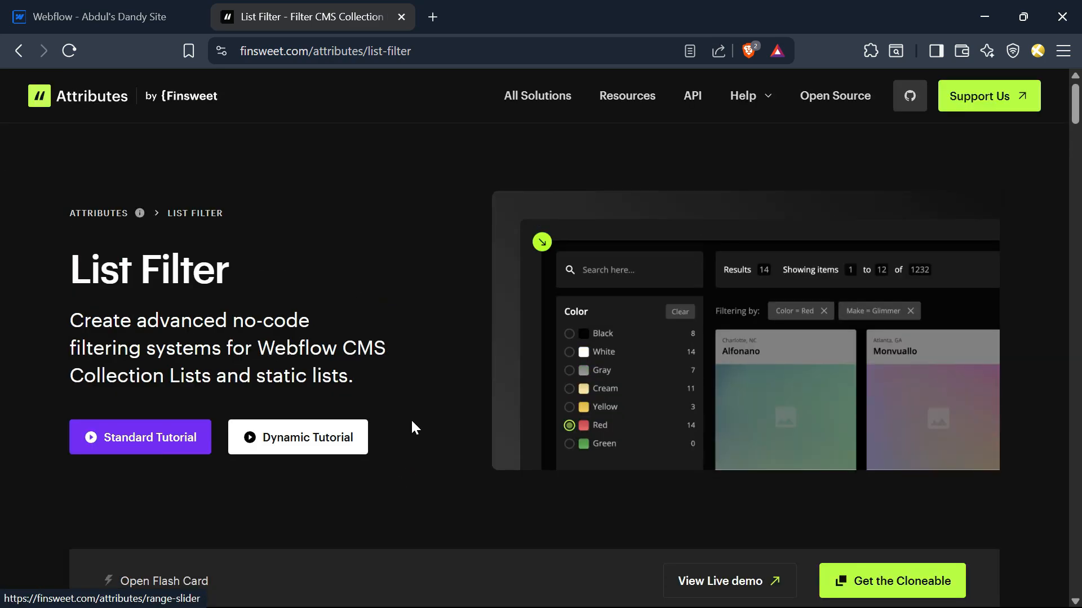
- Switch to the Webflow Designer and inspect the hotel collection list's structure, selecting Grid 1 Column and expanding Grid 2 Columns
{"action": "left_click", "coordinate": [53, 2]}
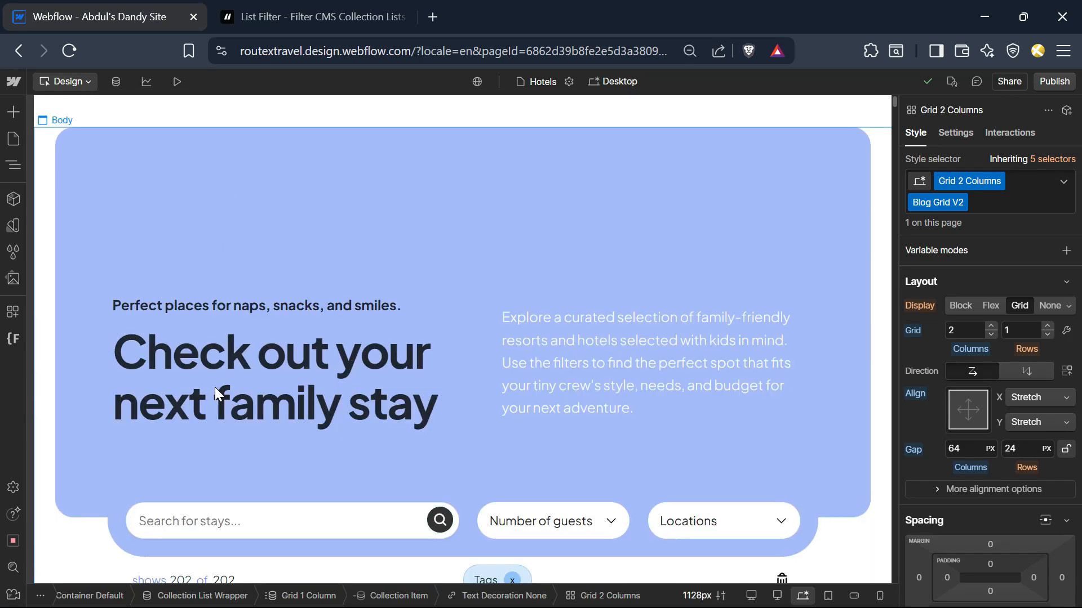
{"action": "scroll", "coordinate": [445, 482], "scroll_direction": "down", "scroll_amount": 2}
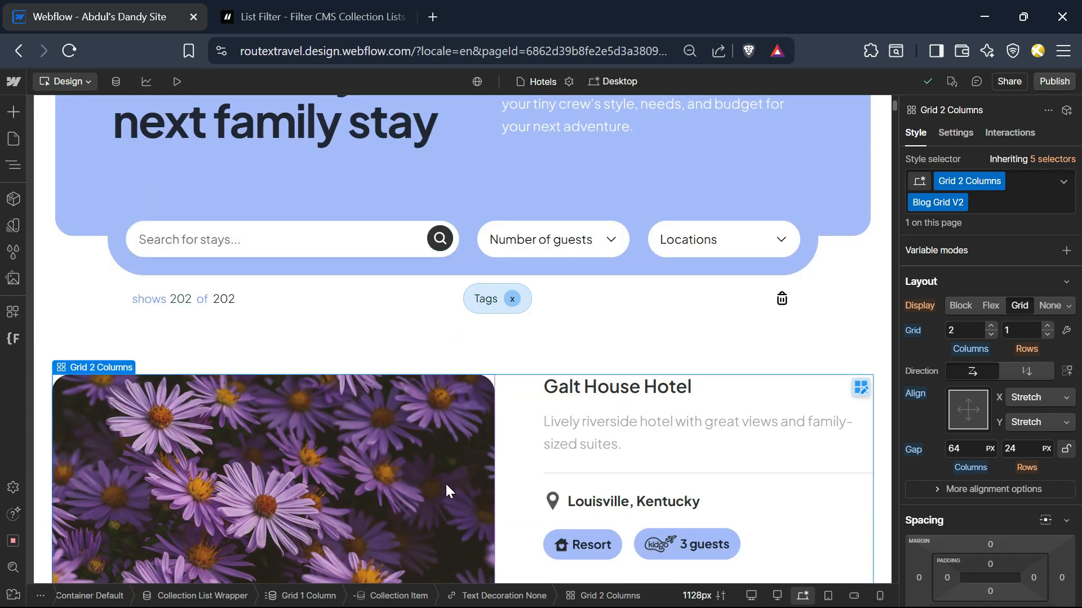
{"action": "scroll", "coordinate": [447, 484], "scroll_direction": "down", "scroll_amount": 6}
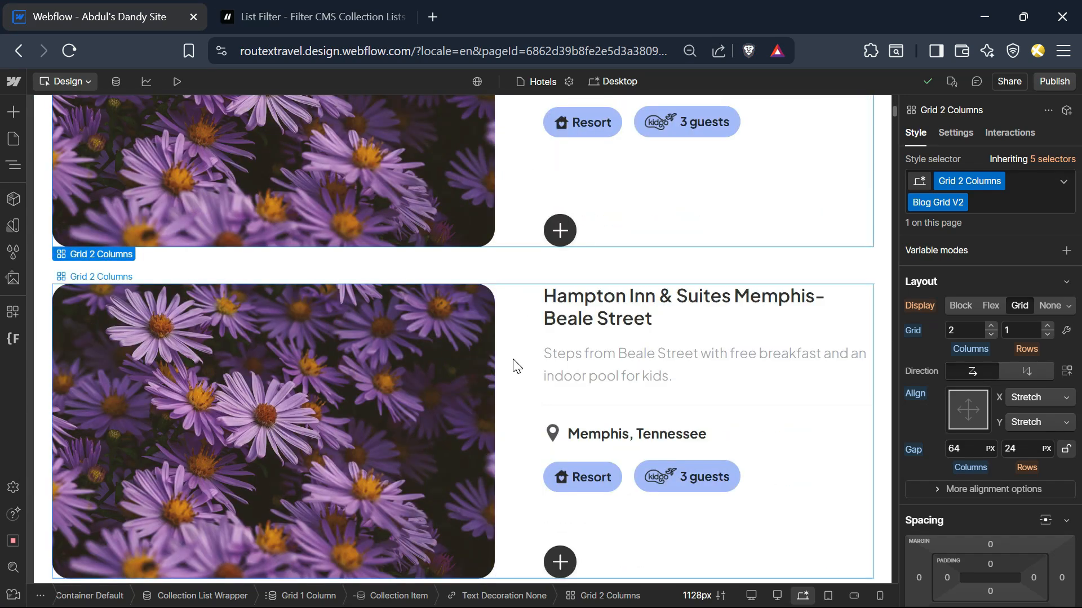
{"action": "left_click", "coordinate": [529, 266]}
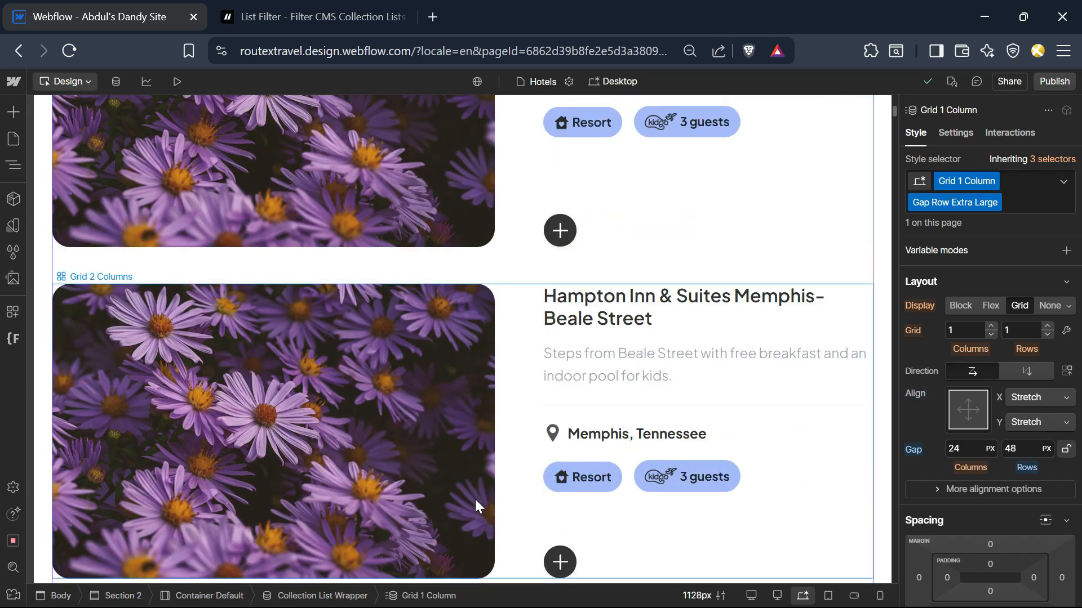
{"action": "left_click", "coordinate": [4, 167]}
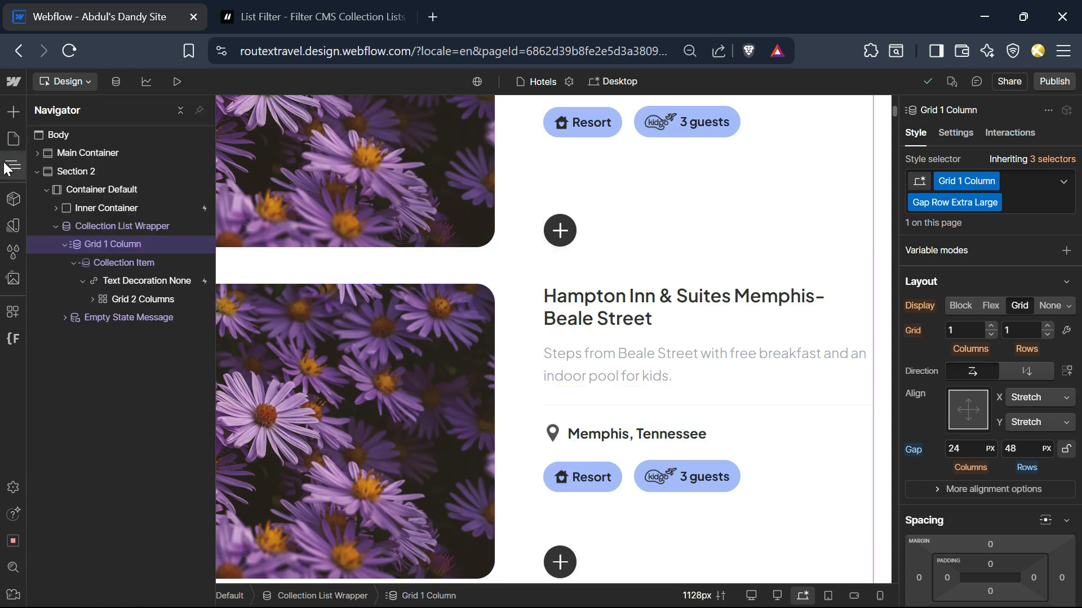
{"action": "left_click", "coordinate": [85, 299]}
{"action": "left_click", "coordinate": [14, 167]}
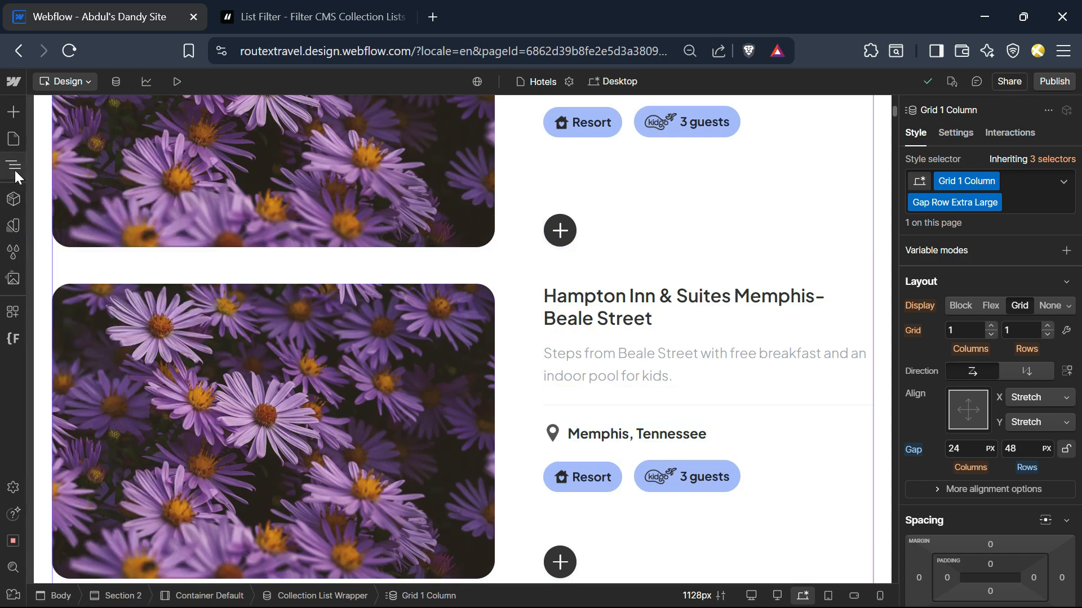
- Select the Navigation Wrapper around the search field and filter dropdowns and expand it in the element tree to examine its children
{"action": "scroll", "coordinate": [259, 424], "scroll_direction": "up", "scroll_amount": 8}
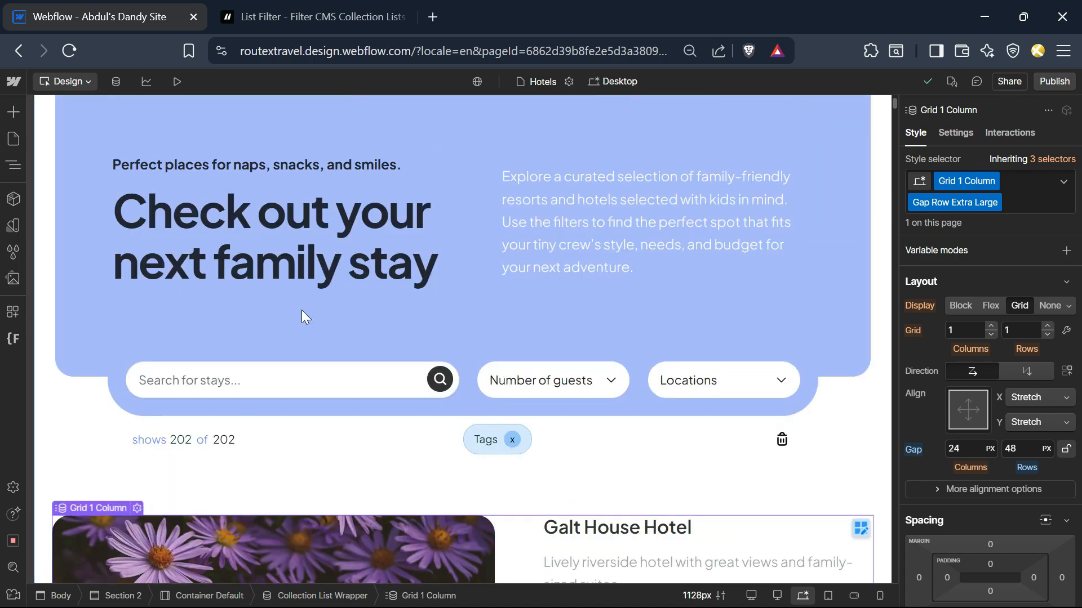
{"action": "left_click", "coordinate": [470, 397]}
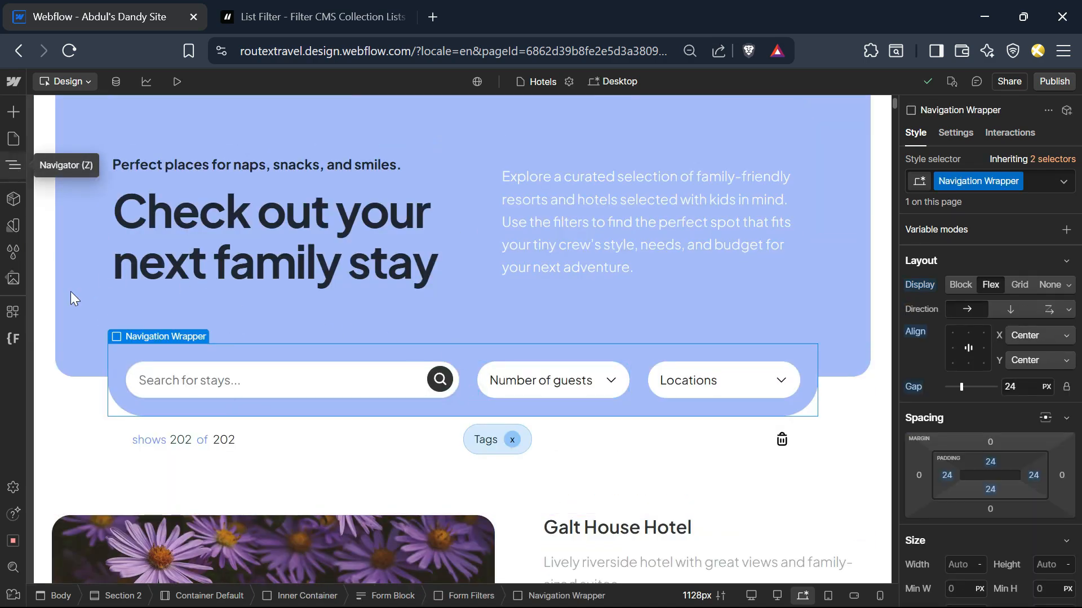
{"action": "left_click", "coordinate": [17, 169]}
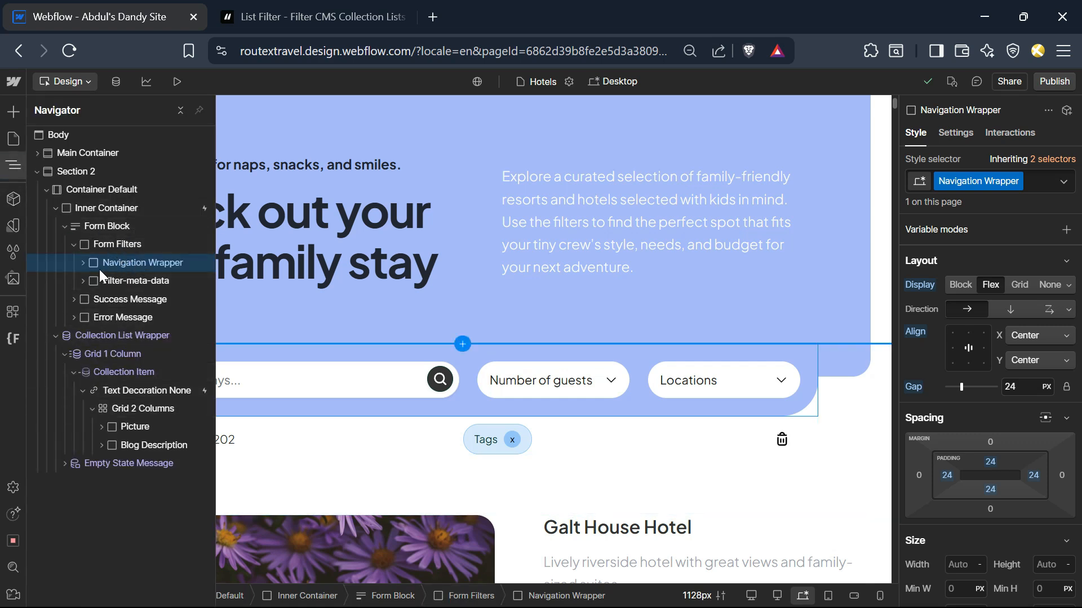
{"action": "left_click", "coordinate": [81, 262]}
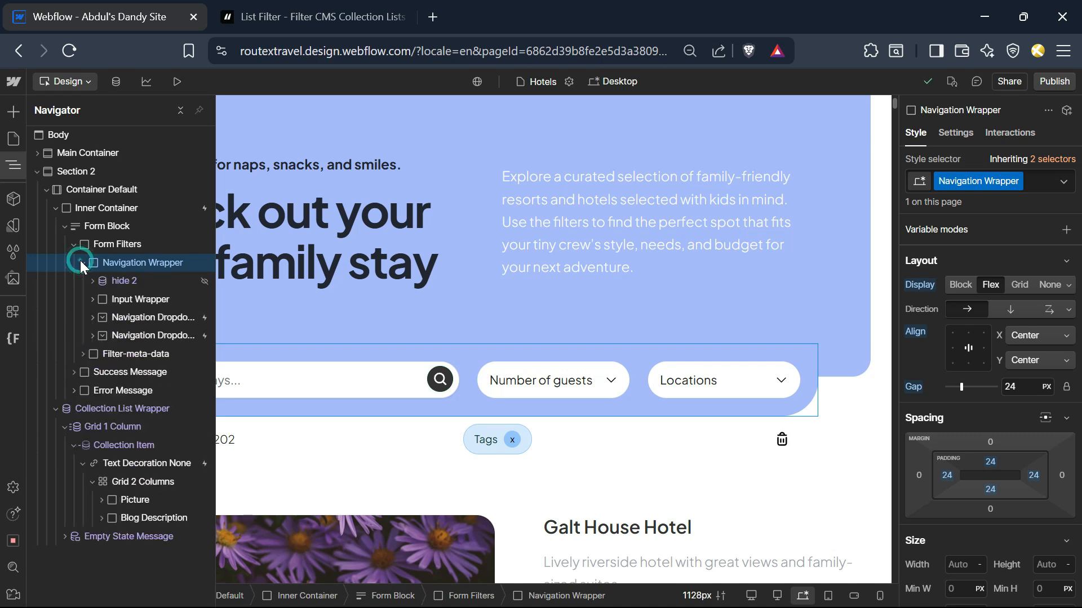
{"action": "left_click", "coordinate": [7, 164]}
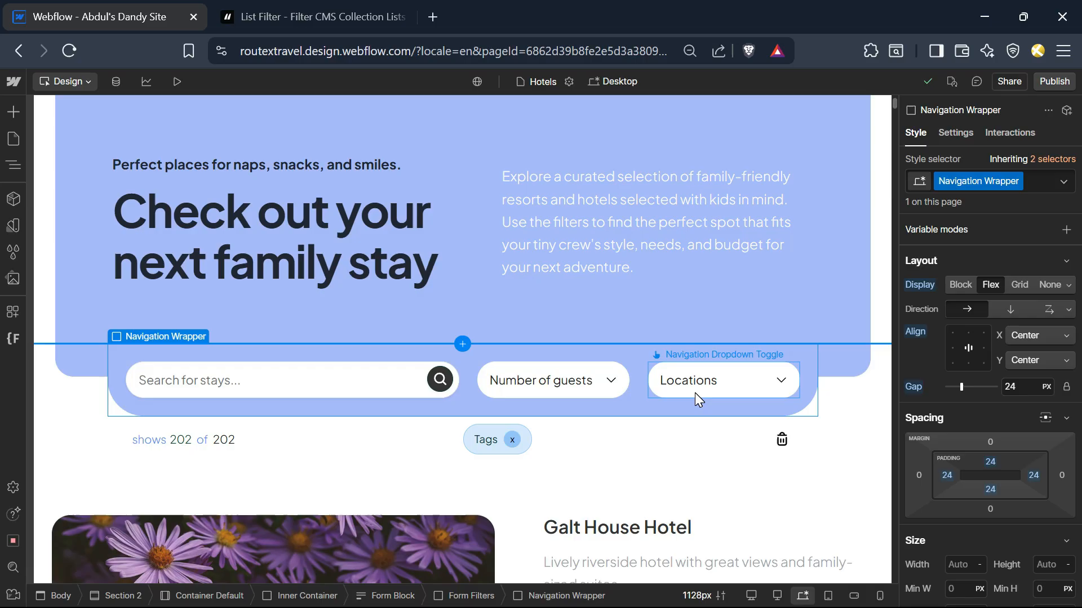
- Review the custom fields in the Hotels CMS collection's settings and return to the page design
{"action": "scroll", "coordinate": [695, 394], "scroll_direction": "down", "scroll_amount": 2}
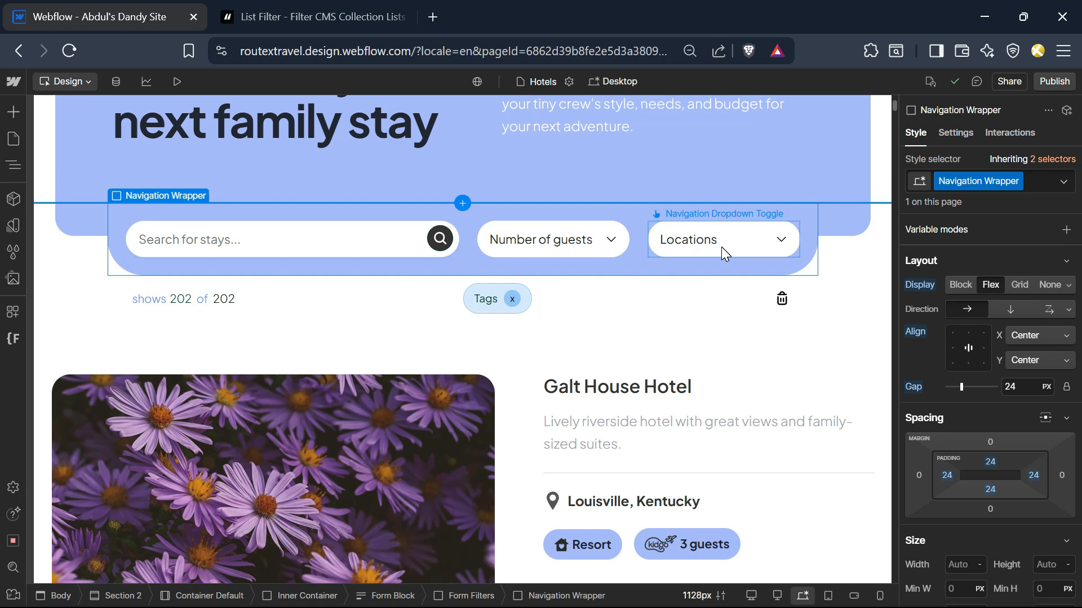
{"action": "left_click", "coordinate": [116, 82]}
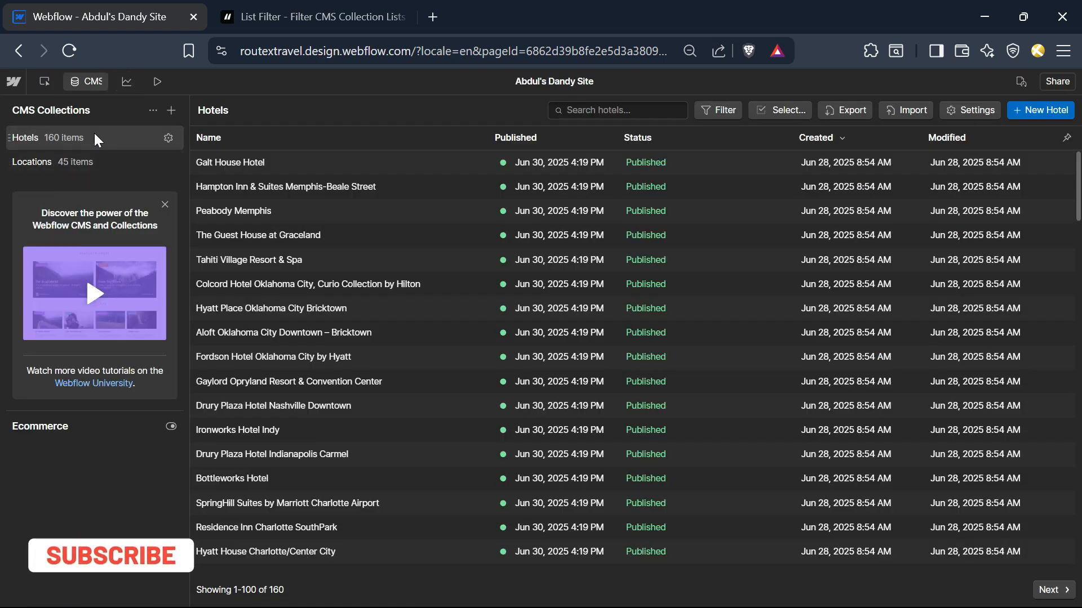
{"action": "left_click", "coordinate": [167, 138]}
{"action": "scroll", "coordinate": [401, 529], "scroll_direction": "down", "scroll_amount": 7}
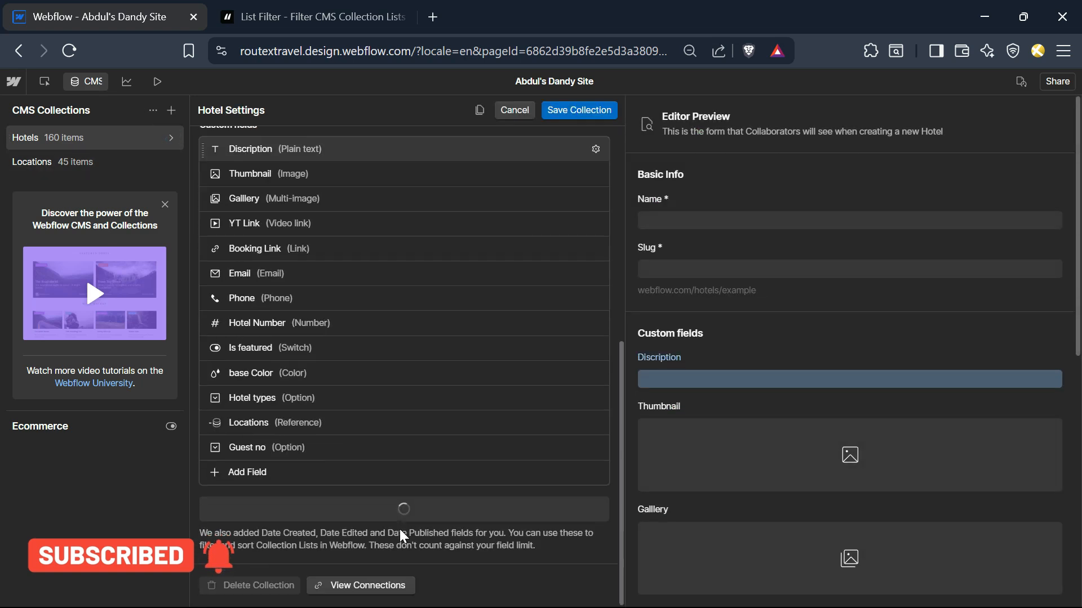
{"action": "left_click", "coordinate": [80, 79]}
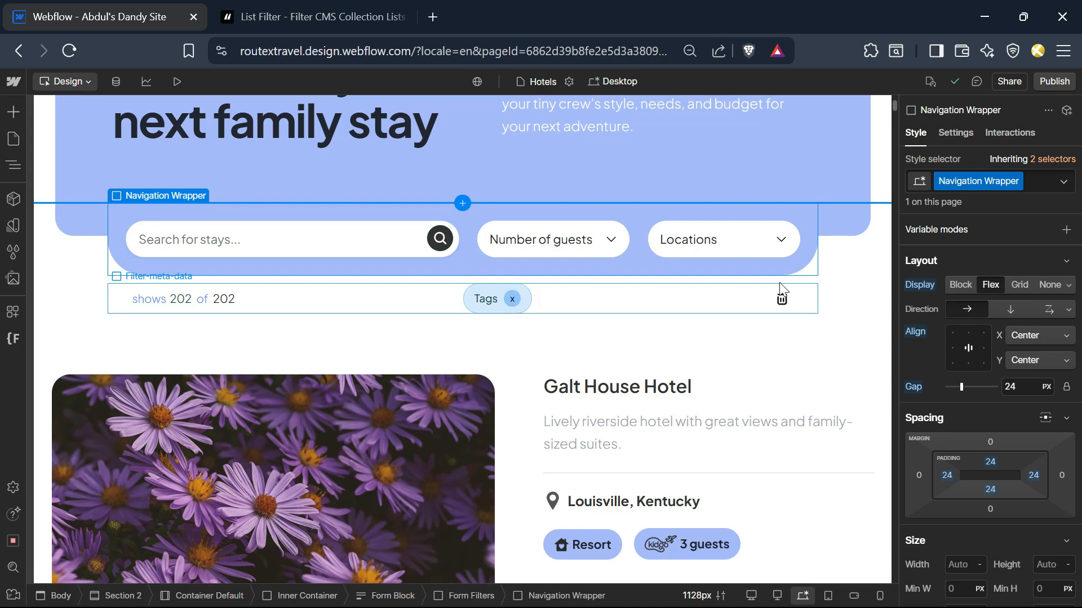
- Switch back to the Finsweet List Filter page and locate the script required for the head tag
{"action": "left_click", "coordinate": [292, 5]}
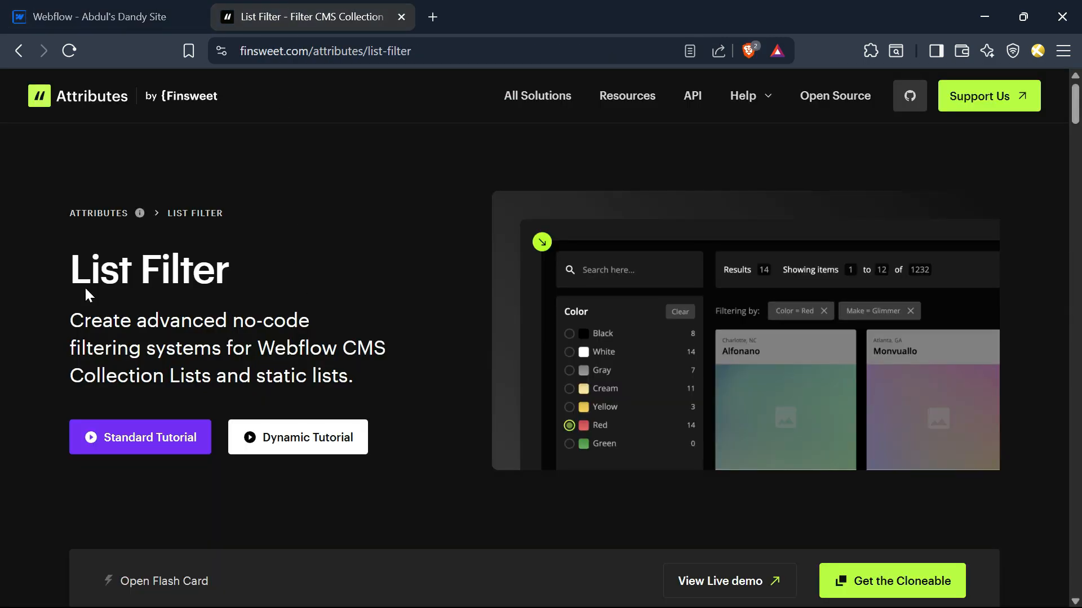
{"action": "scroll", "coordinate": [369, 332], "scroll_direction": "down", "scroll_amount": 8}
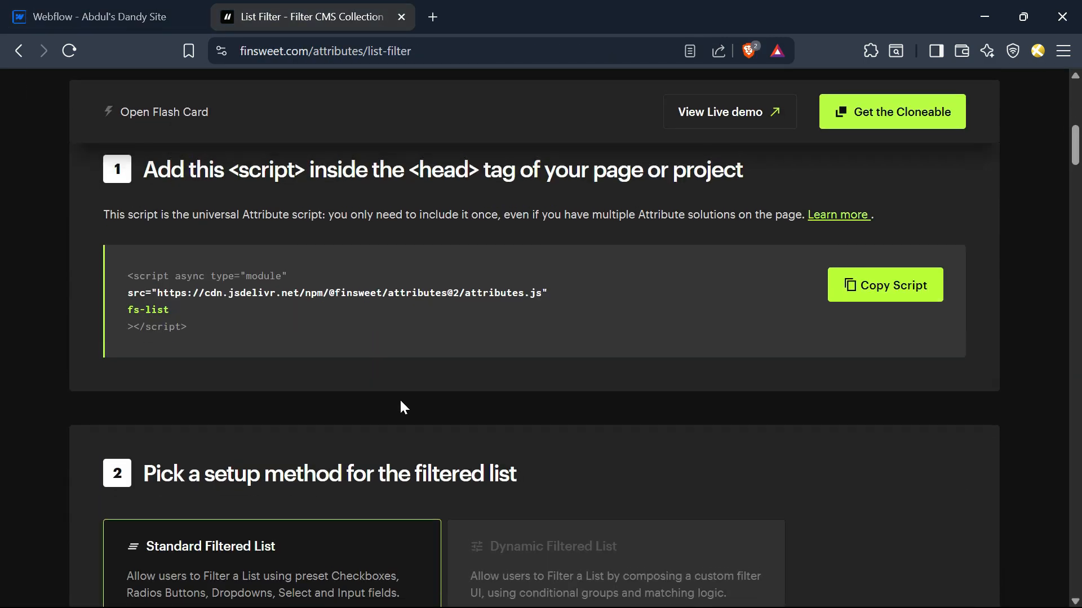
{"action": "scroll", "coordinate": [269, 348], "scroll_direction": "up", "scroll_amount": 2}
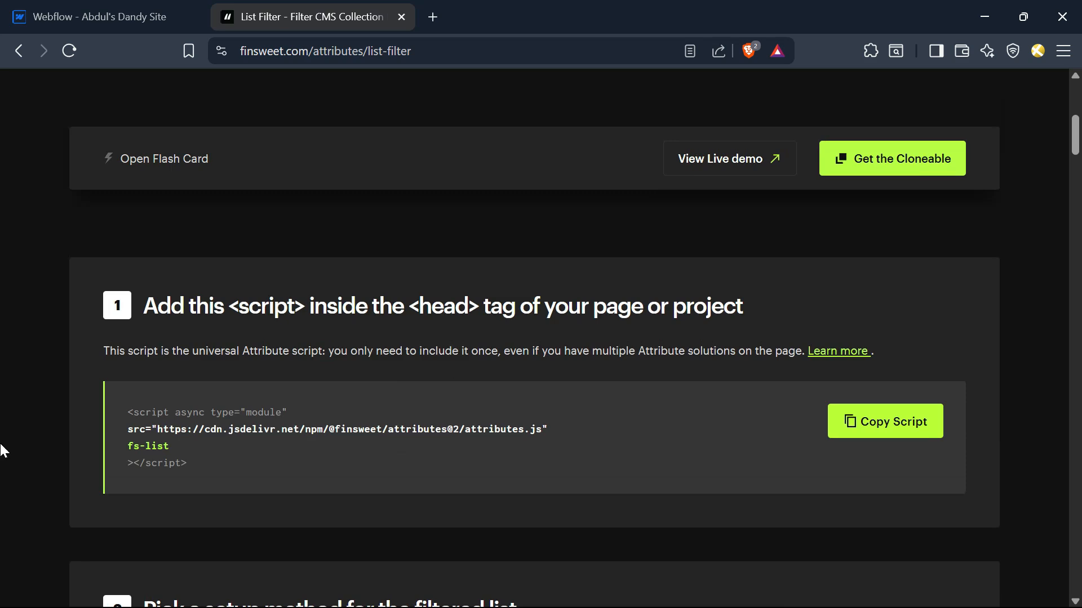
- Copy the Finsweet fs-list script, switch to Webflow, and save the Hotels page settings with the script inside the head tag
{"action": "left_click", "coordinate": [893, 441]}
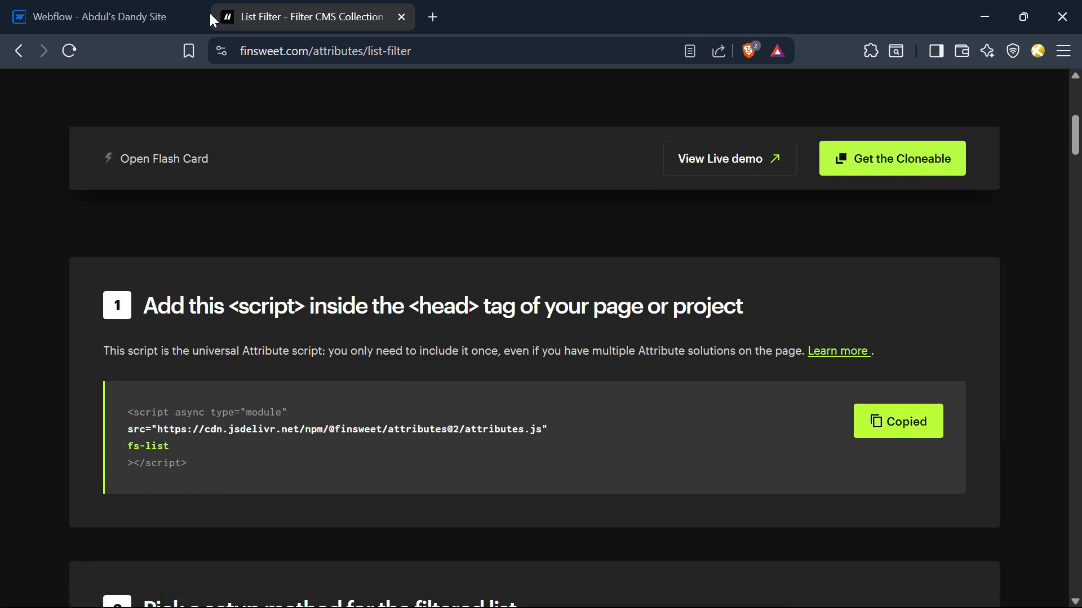
{"action": "left_click", "coordinate": [150, 13]}
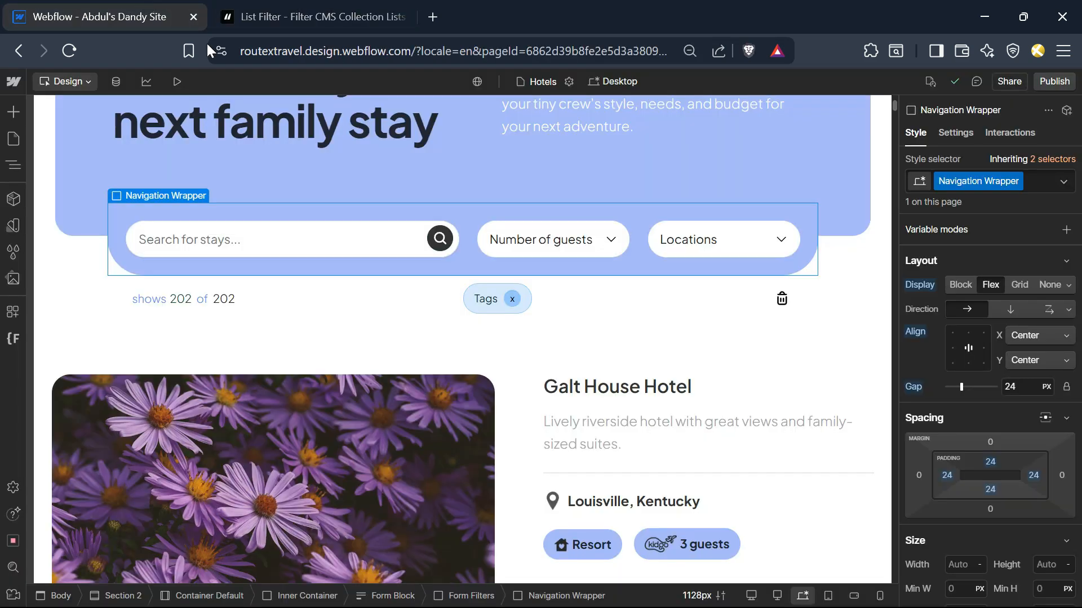
{"action": "left_click", "coordinate": [569, 81]}
{"action": "scroll", "coordinate": [503, 402], "scroll_direction": "down", "scroll_amount": 15}
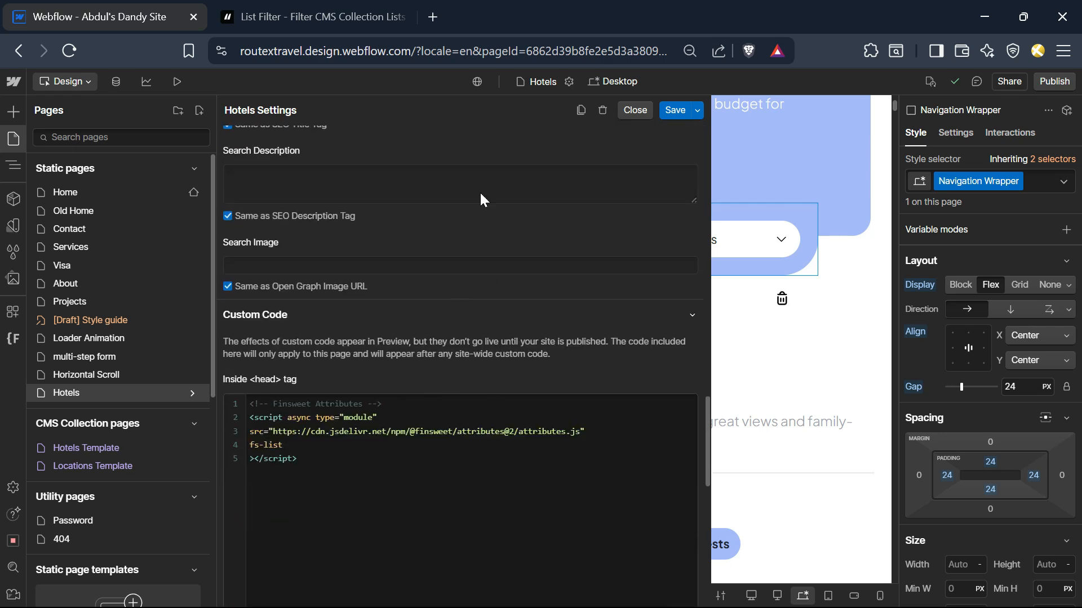
{"action": "left_click", "coordinate": [670, 111]}
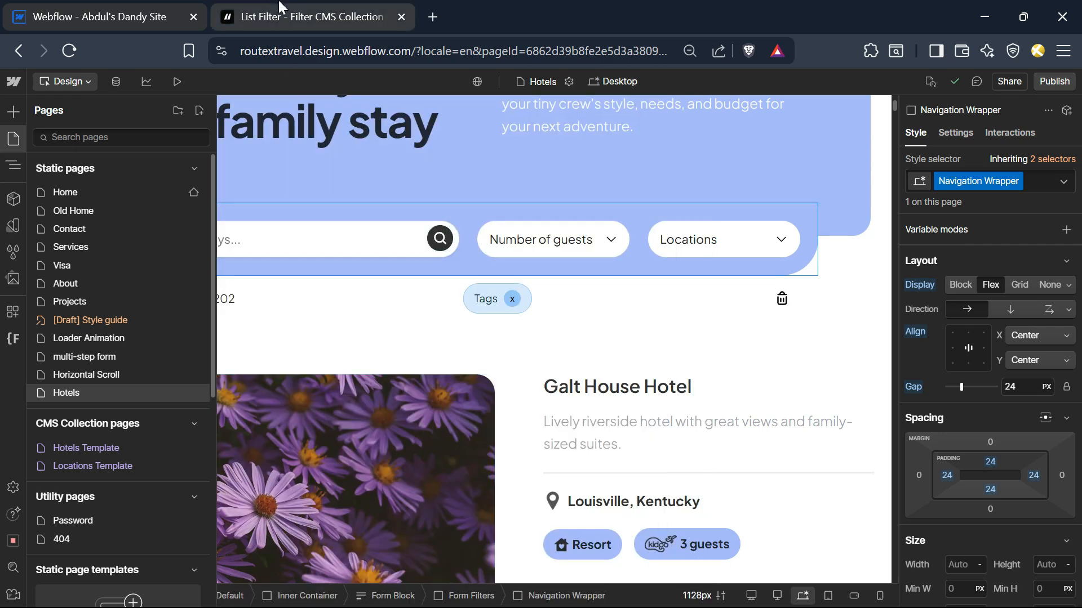
- Switch back to the Finsweet List Filter page and review the Standard Filtered List setup and the required attributes
{"action": "left_click", "coordinate": [310, 17]}
{"action": "scroll", "coordinate": [94, 355], "scroll_direction": "down", "scroll_amount": 7}
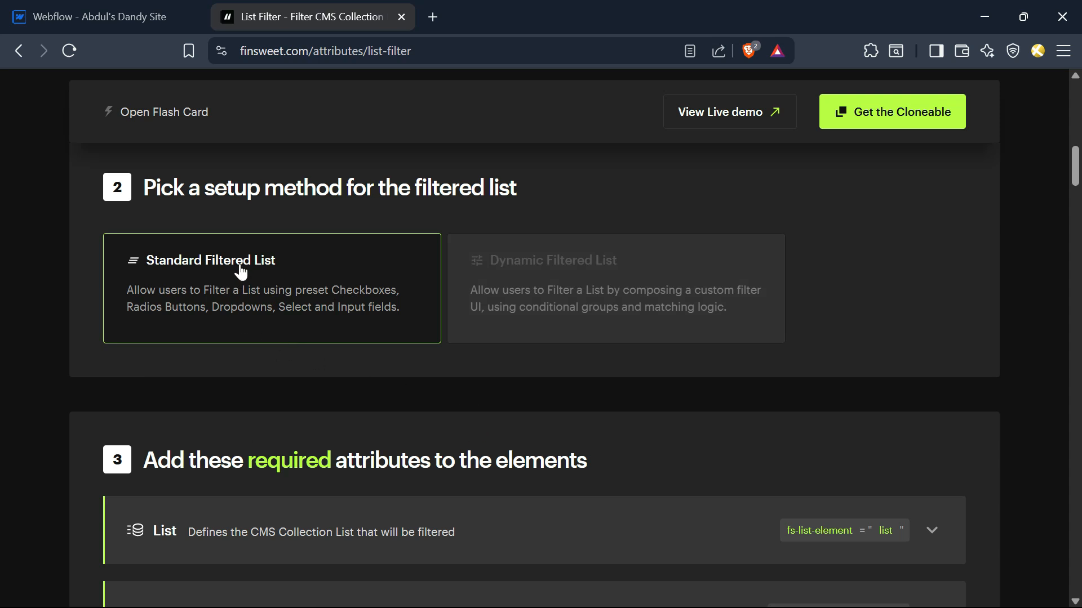
{"action": "scroll", "coordinate": [242, 282], "scroll_direction": "down", "scroll_amount": 2}
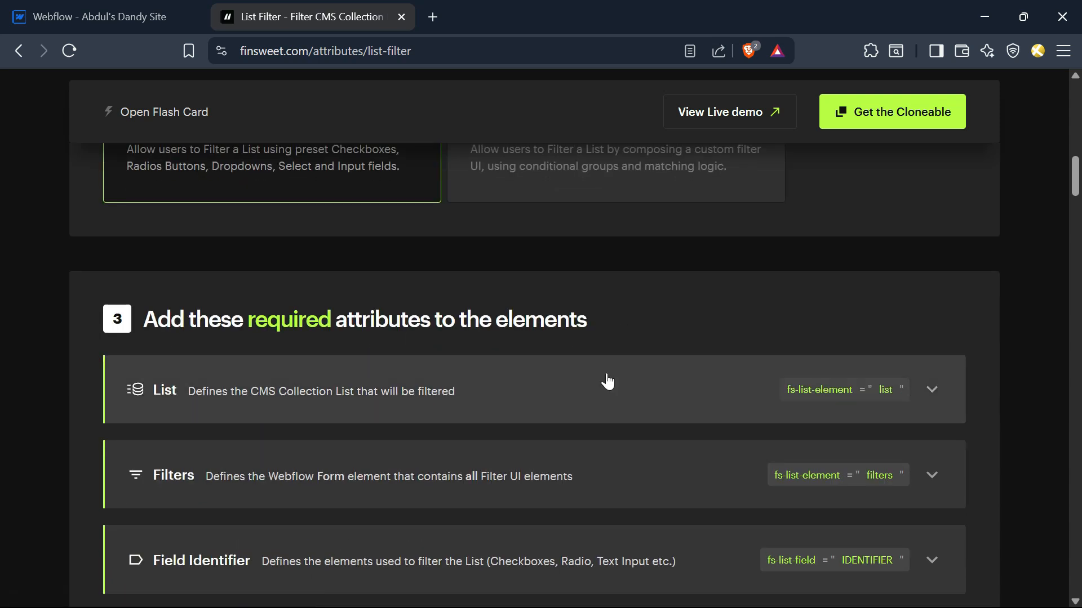
{"action": "scroll", "coordinate": [708, 315], "scroll_direction": "down", "scroll_amount": 2}
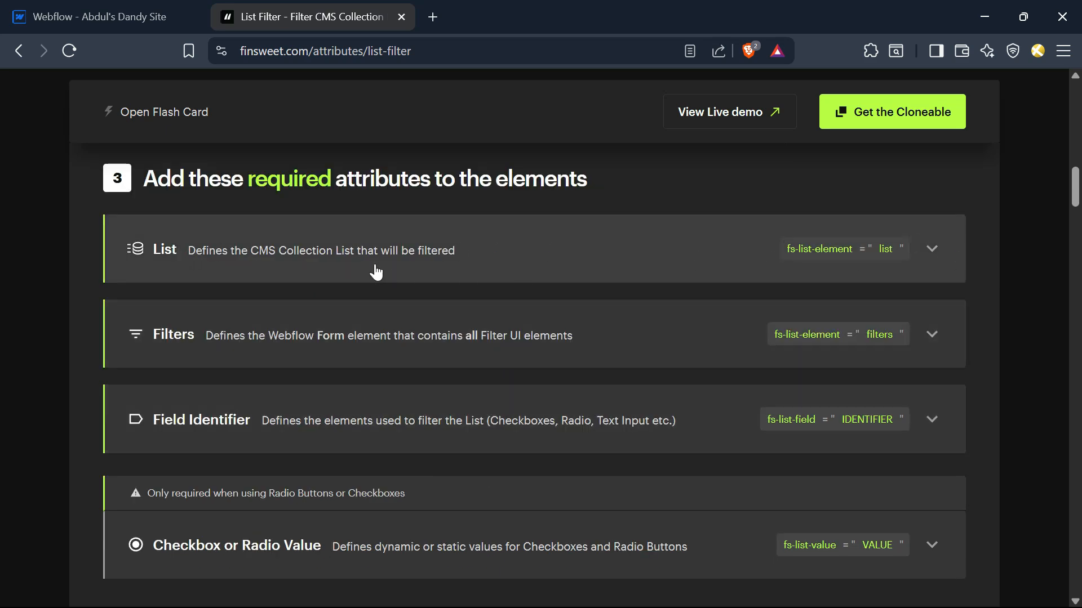
- Read the List attribute's instructions and target element type, and copy its name fs-list-element and value list
{"action": "left_click", "coordinate": [495, 249]}
{"action": "scroll", "coordinate": [448, 360], "scroll_direction": "up", "scroll_amount": 2}
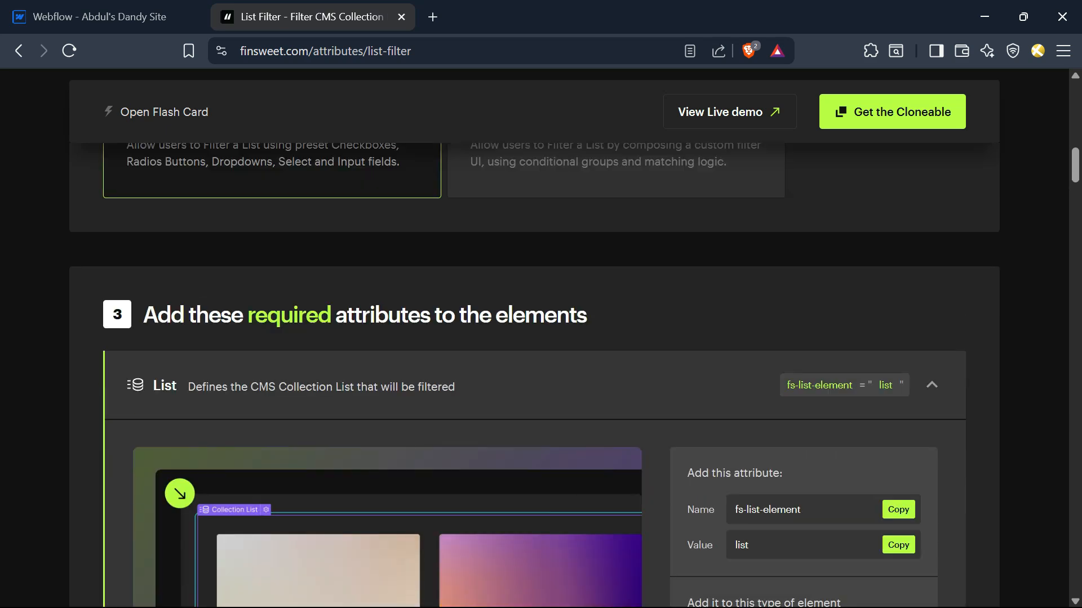
{"action": "scroll", "coordinate": [310, 421], "scroll_direction": "down", "scroll_amount": 8}
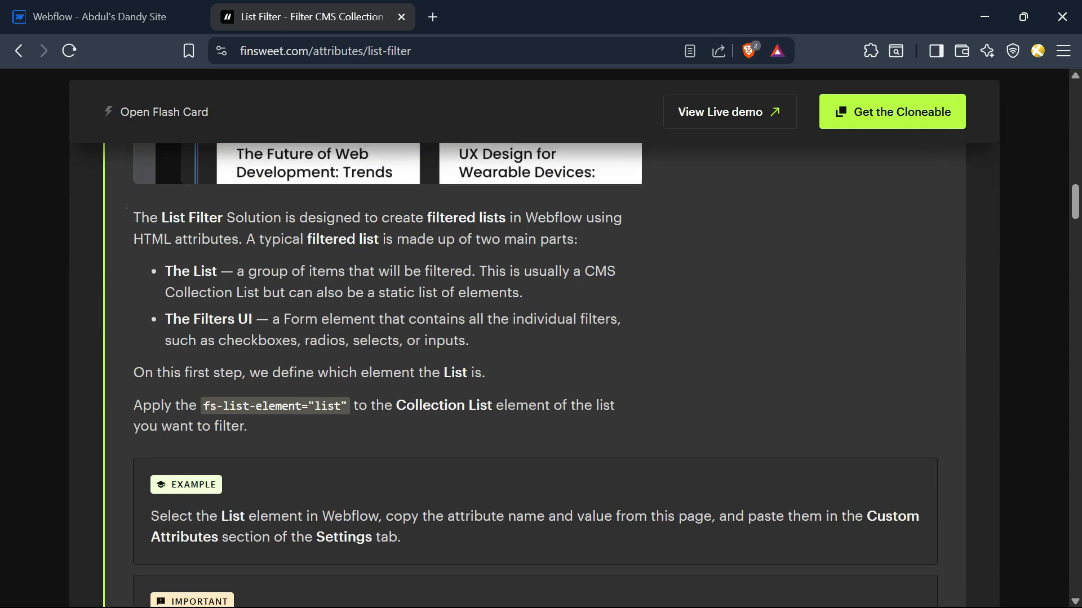
{"action": "left_click_drag", "start_coordinate": [128, 212], "coordinate": [417, 516]}
{"action": "left_click", "coordinate": [369, 425]}
{"action": "scroll", "coordinate": [339, 418], "scroll_direction": "up", "scroll_amount": 3}
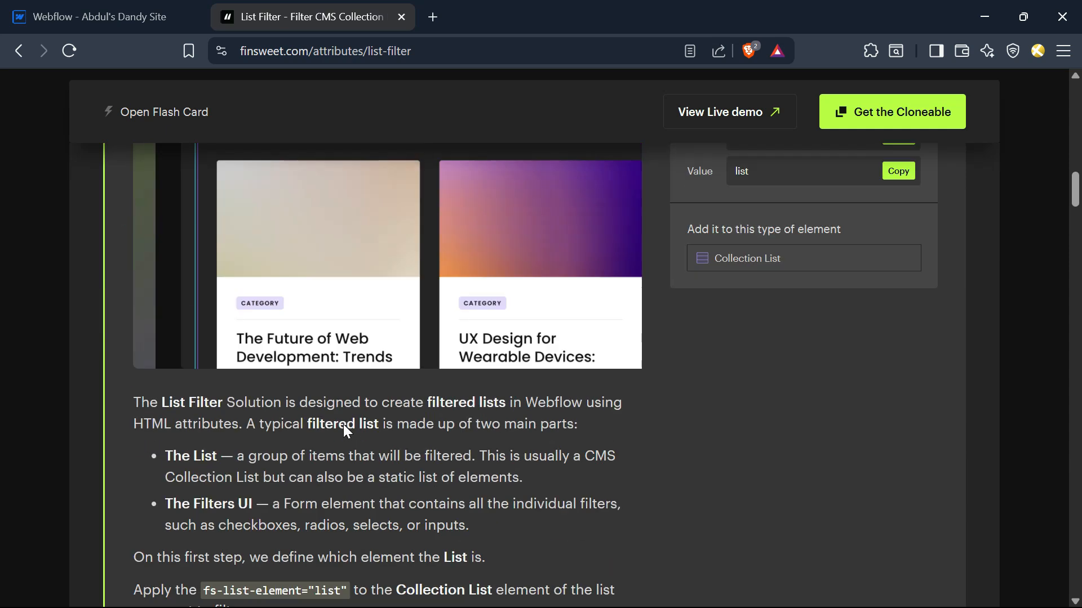
{"action": "scroll", "coordinate": [344, 424], "scroll_direction": "up", "scroll_amount": 4}
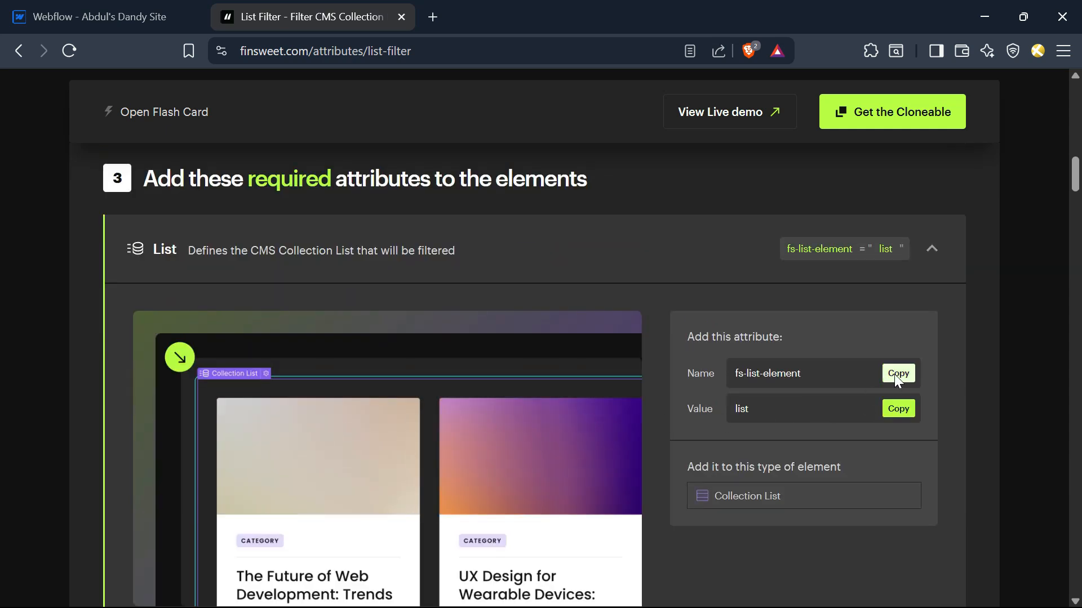
{"action": "left_click", "coordinate": [901, 409]}
{"action": "left_click_drag", "start_coordinate": [688, 480], "coordinate": [818, 505]}
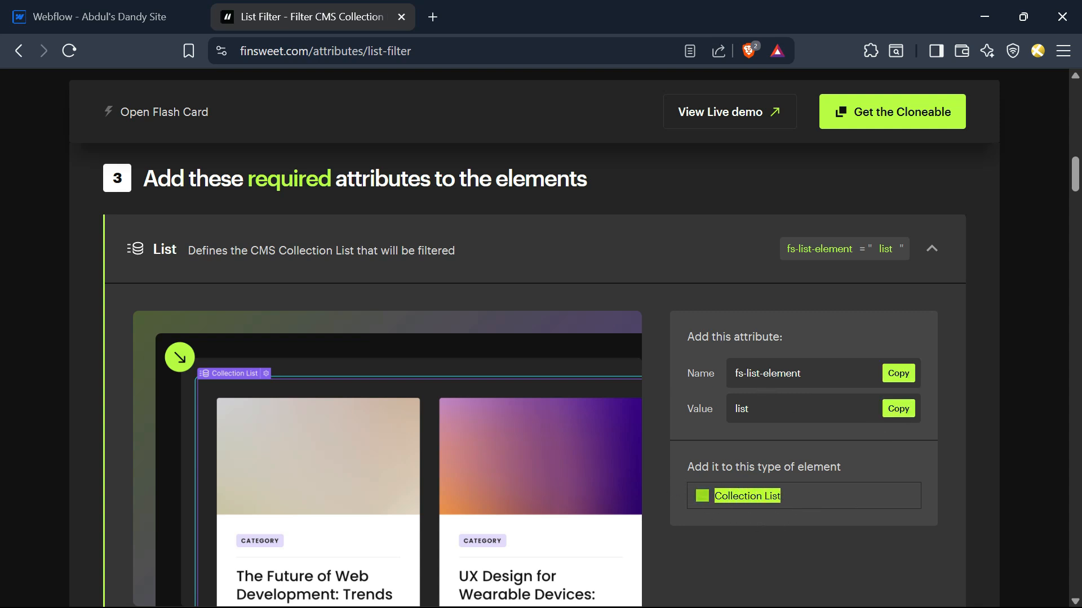
{"action": "left_click", "coordinate": [834, 498]}
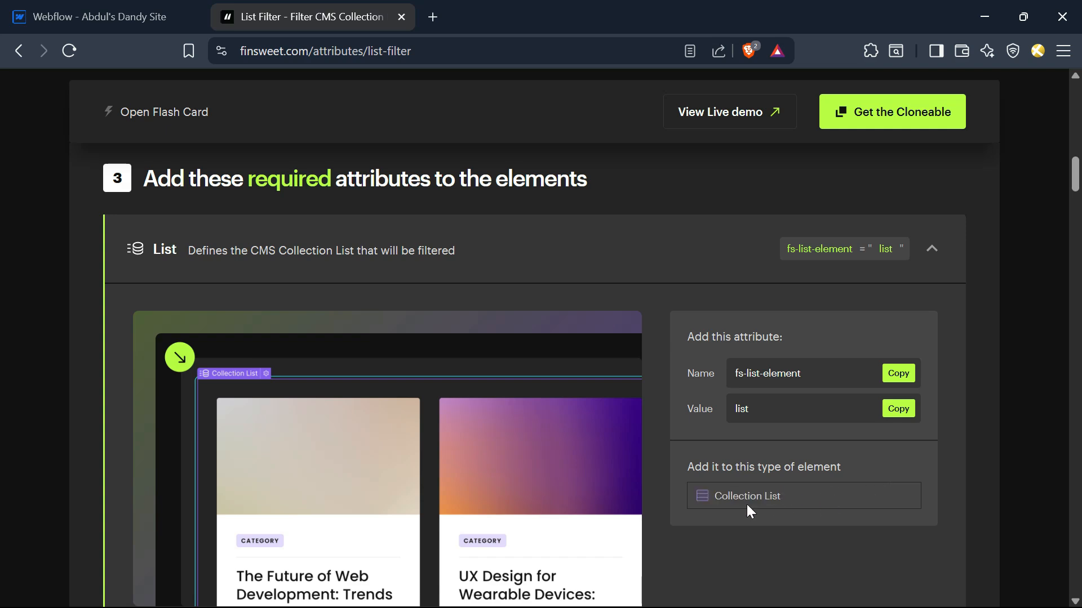
- Switch to Webflow and select the Grid 1 Column collection list that holds the hotel items, checking it in the element tree
{"action": "left_click", "coordinate": [90, 17]}
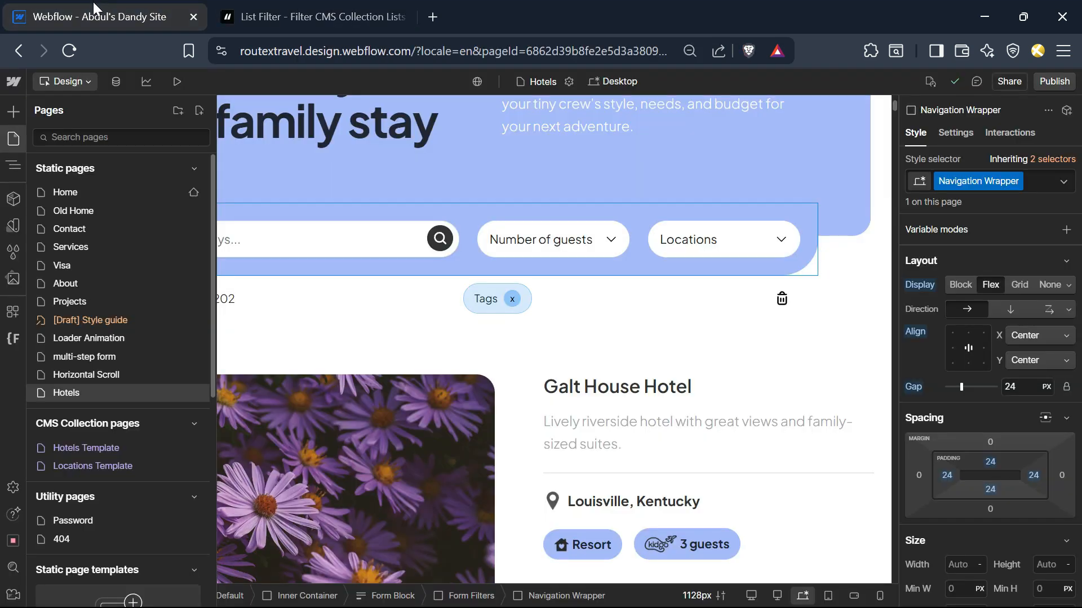
{"action": "left_click", "coordinate": [523, 428]}
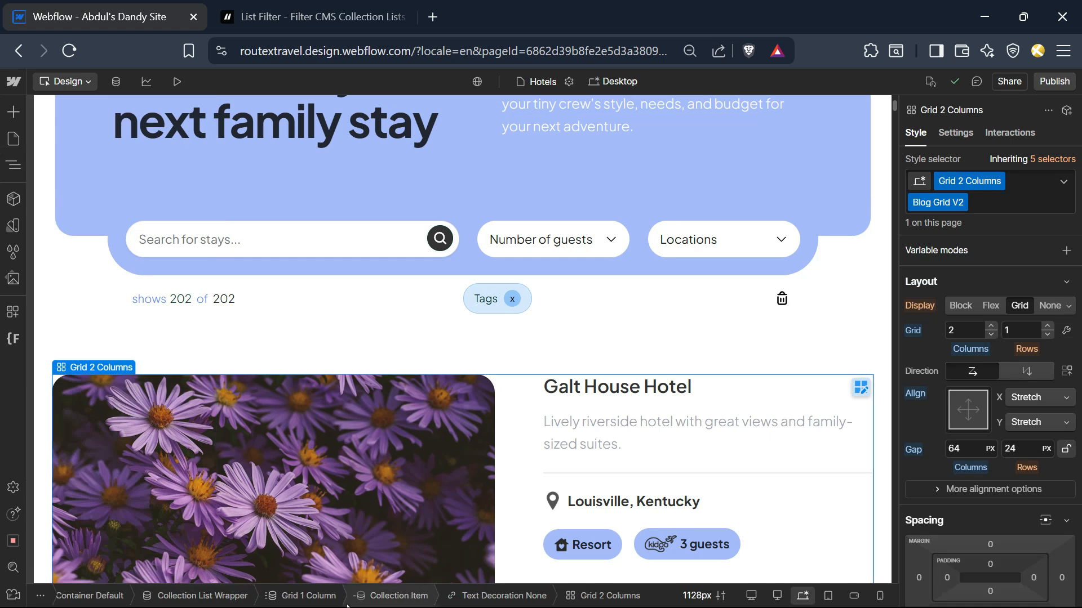
{"action": "left_click", "coordinate": [314, 598]}
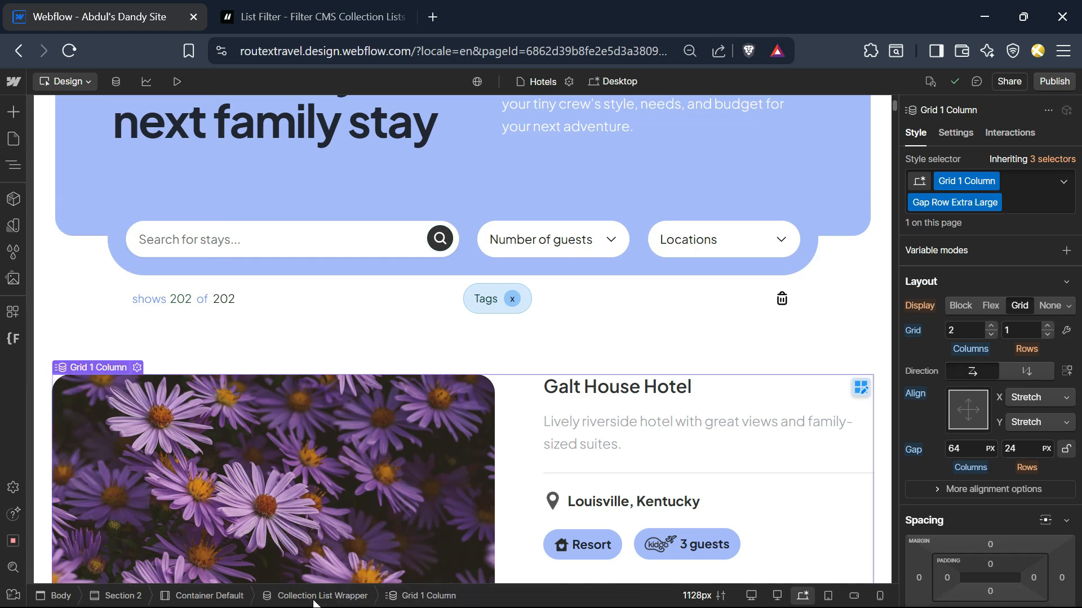
{"action": "left_click", "coordinate": [14, 165]}
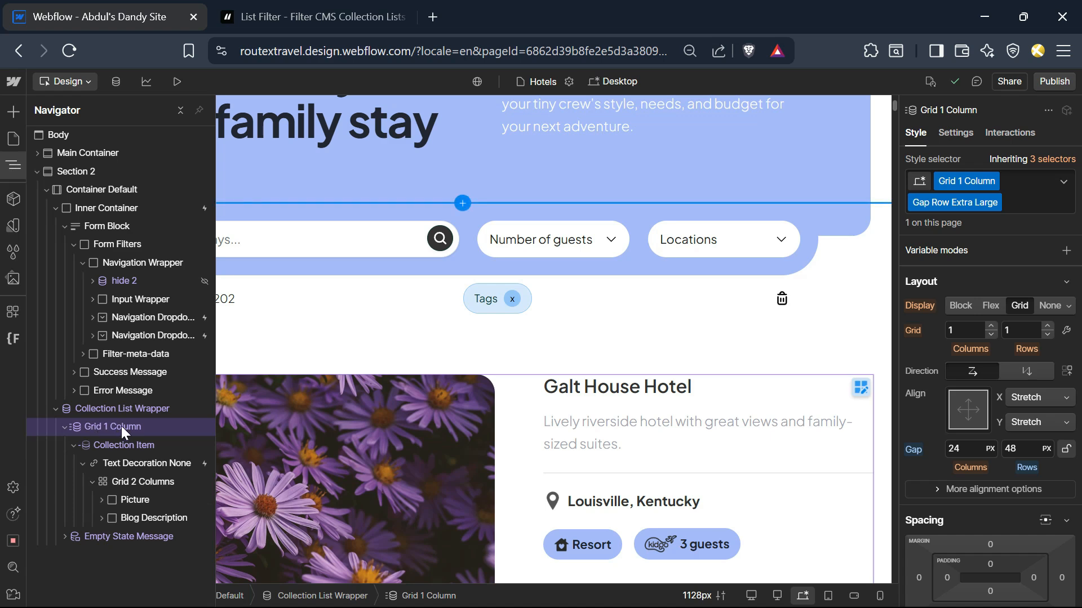
{"action": "left_click", "coordinate": [14, 165]}
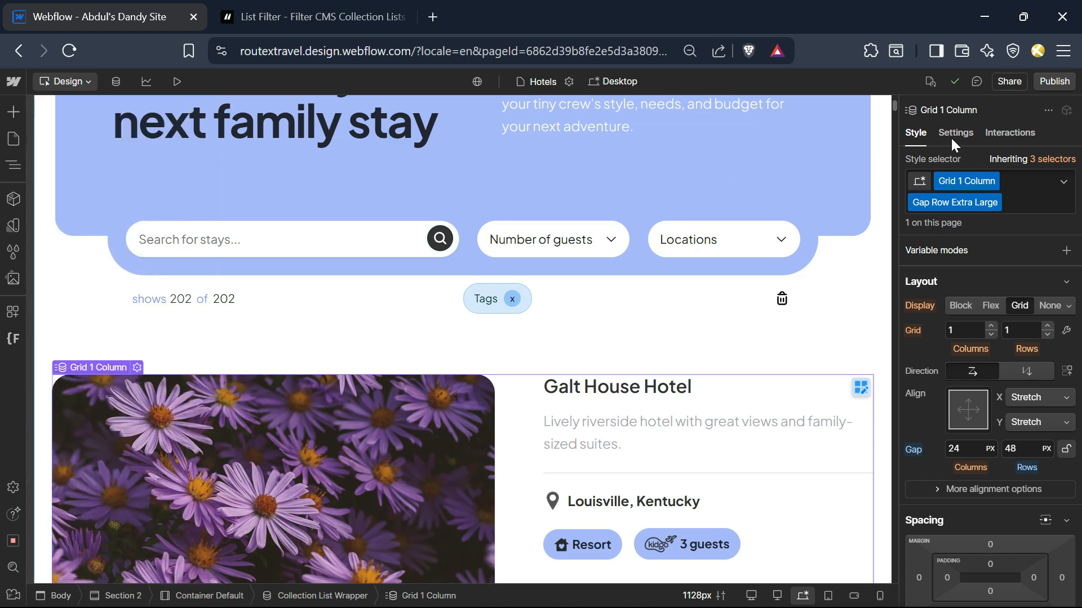
- Add the custom attribute fs-list-element with the value list to Grid 1 Column
{"action": "left_click", "coordinate": [958, 133]}
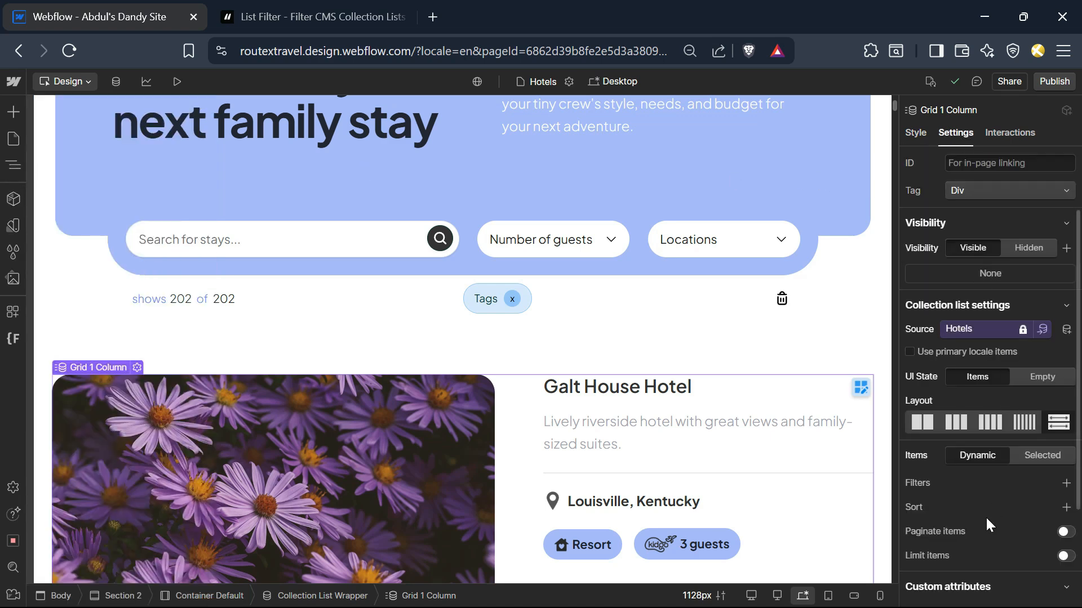
{"action": "scroll", "coordinate": [985, 510], "scroll_direction": "down", "scroll_amount": 2}
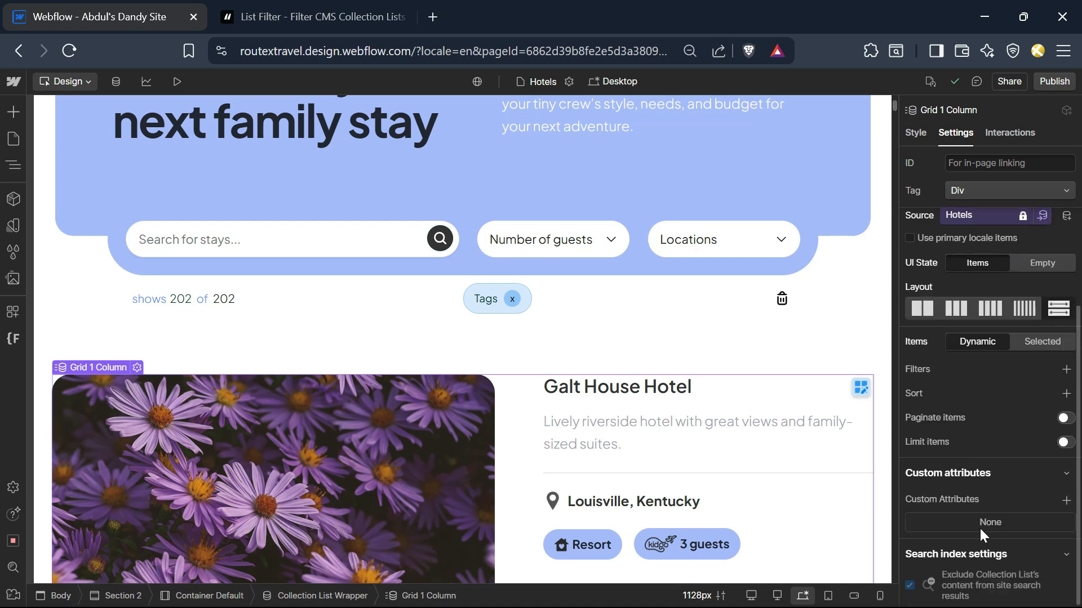
{"action": "left_click", "coordinate": [1065, 500]}
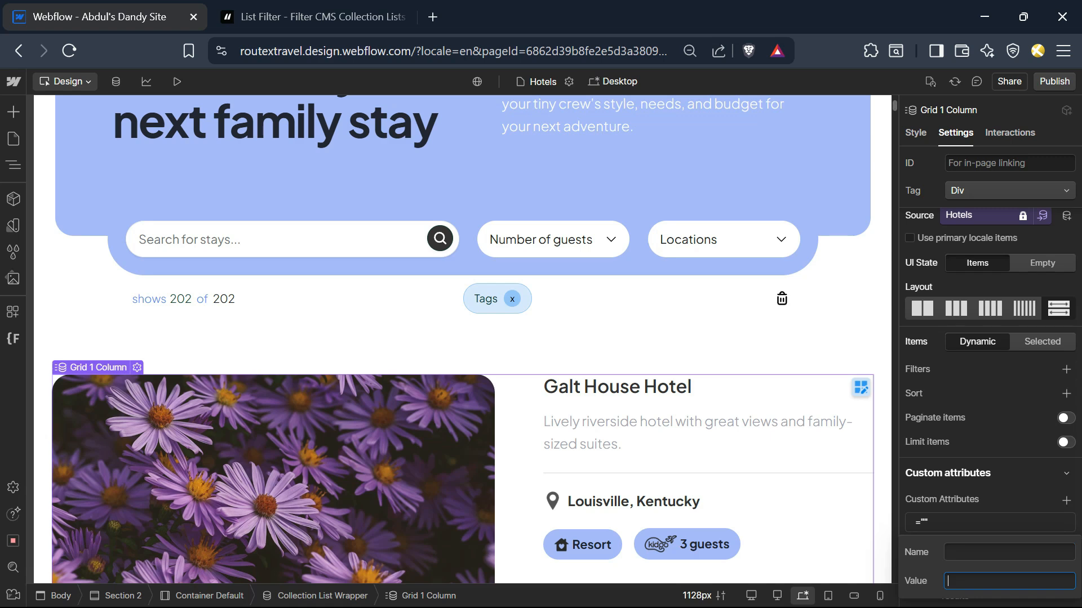
{"action": "key", "text": "ctrl+v"}
{"action": "key", "text": "shift+Tab"}
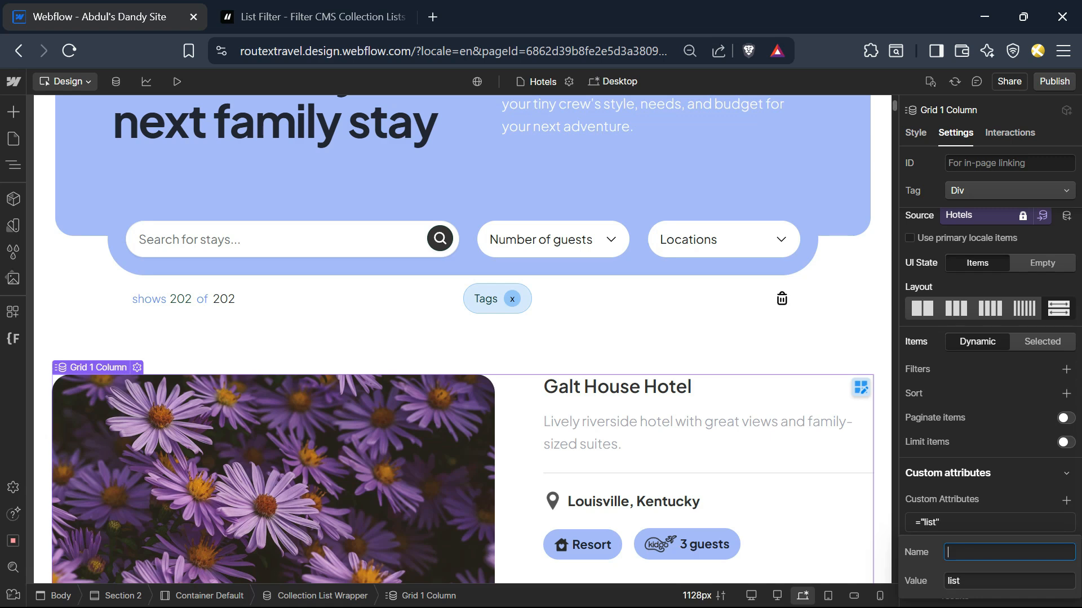
{"action": "key", "text": "super+v"}
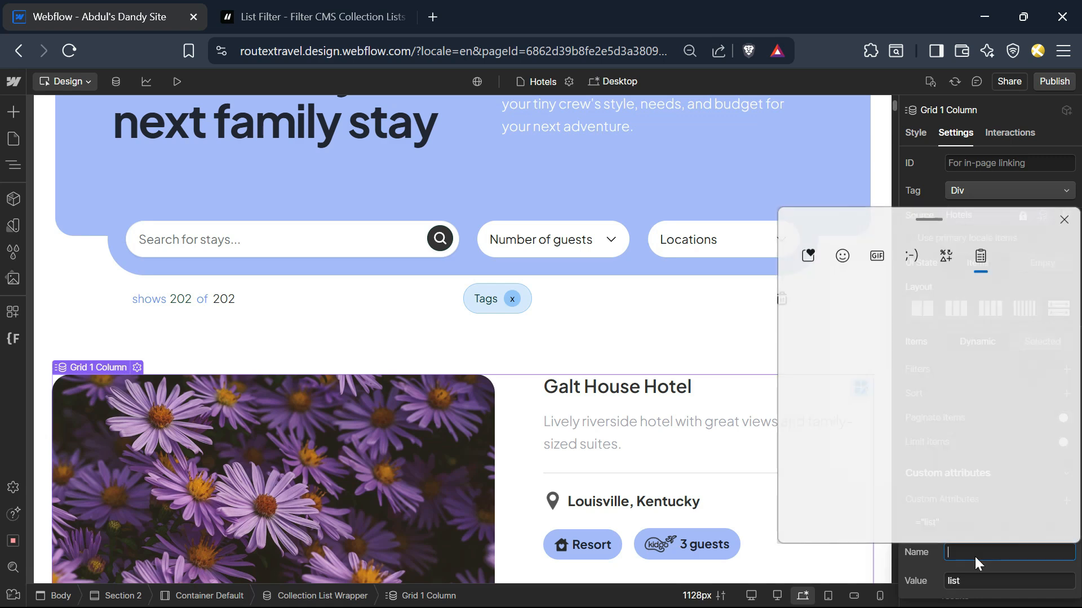
- Return to the Finsweet page, read the Filters attribute's instructions and copy its value filters
{"action": "key", "text": "ctrl+Tab"}
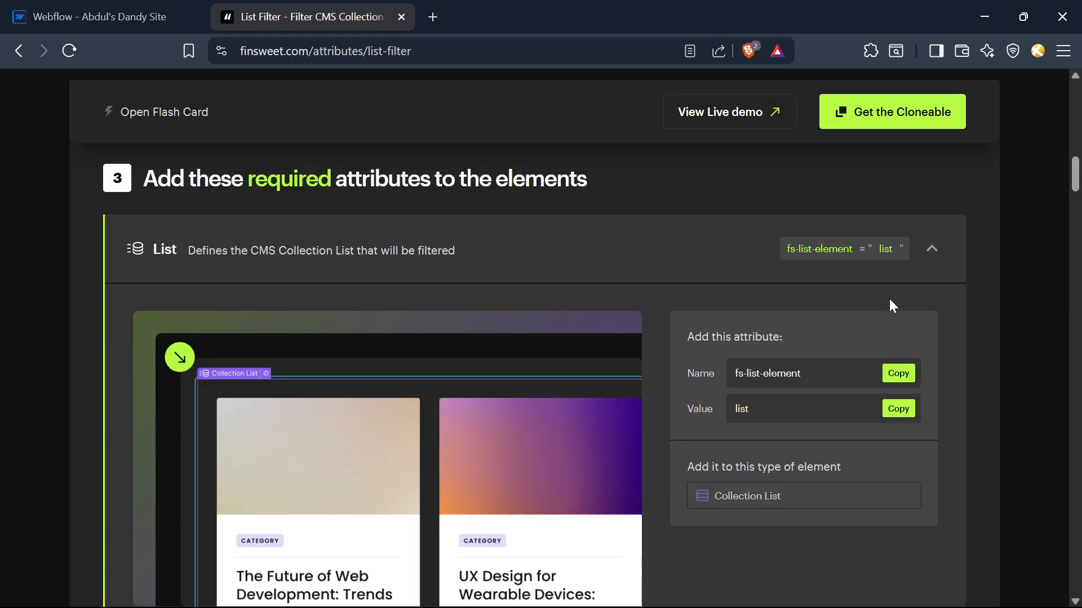
{"action": "left_click", "coordinate": [933, 254]}
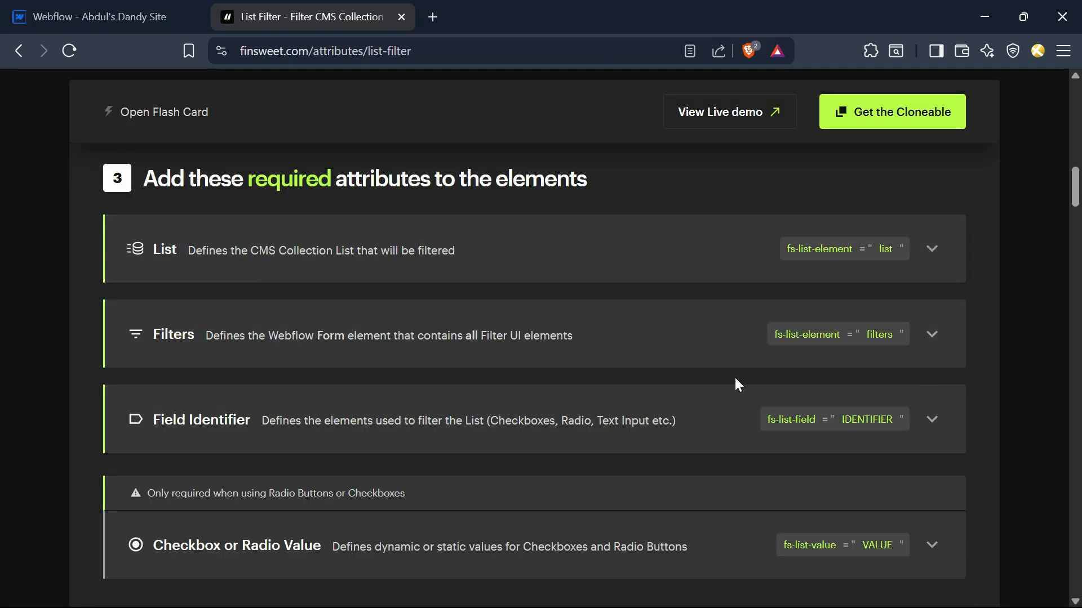
{"action": "left_click", "coordinate": [417, 341]}
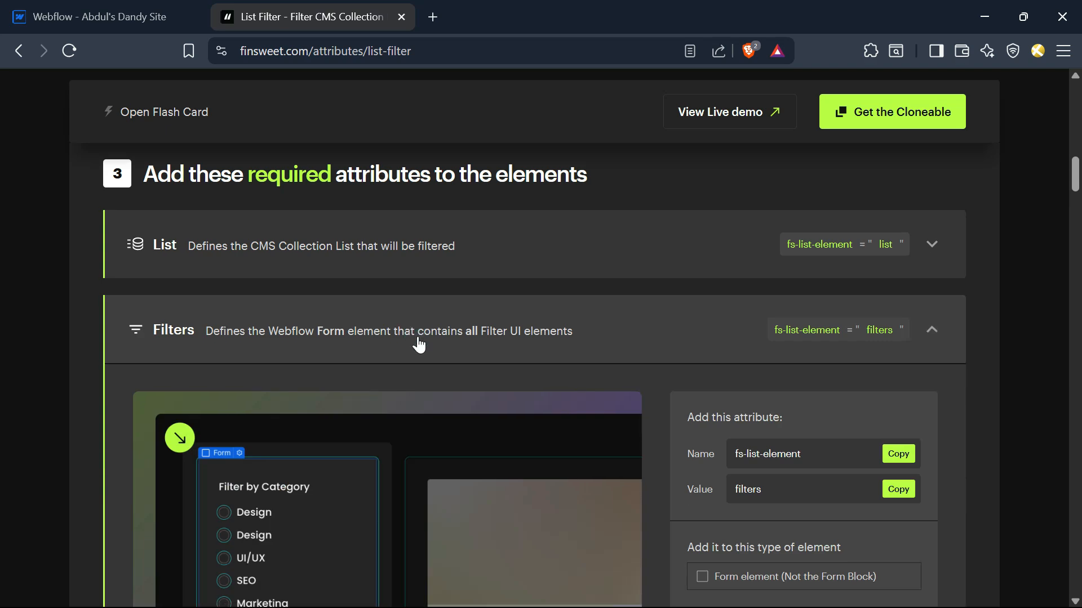
{"action": "scroll", "coordinate": [418, 343], "scroll_direction": "down", "scroll_amount": 5}
{"action": "scroll", "coordinate": [634, 337], "scroll_direction": "up", "scroll_amount": 2}
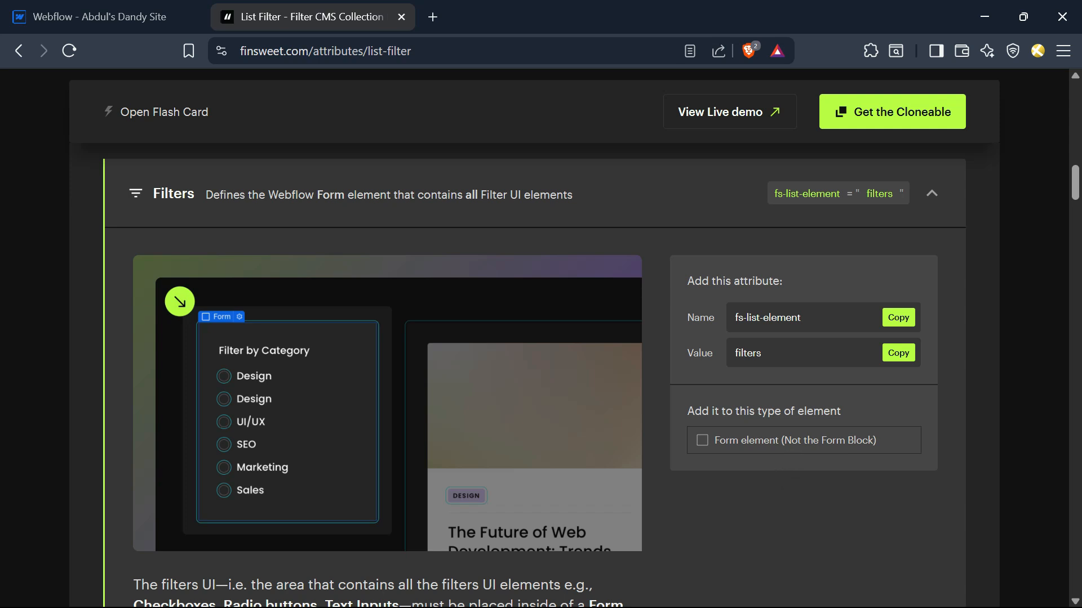
{"action": "left_click", "coordinate": [714, 445]}
{"action": "left_click", "coordinate": [896, 353]}
- Switch to Webflow and select the Form Filters element that contains the search field and dropdowns
{"action": "left_click", "coordinate": [150, 7]}
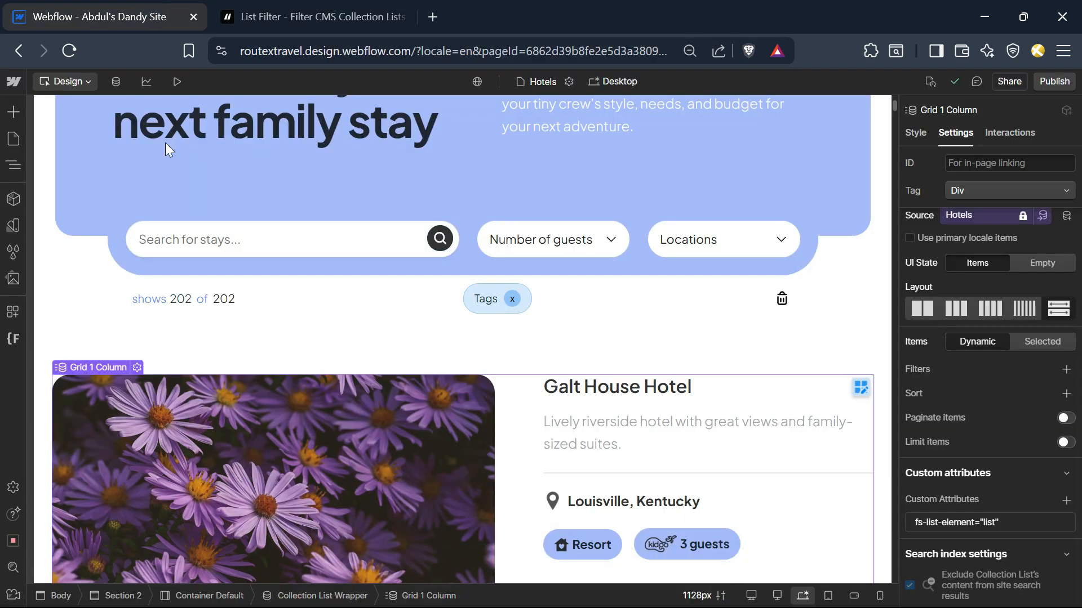
{"action": "left_click", "coordinate": [465, 252]}
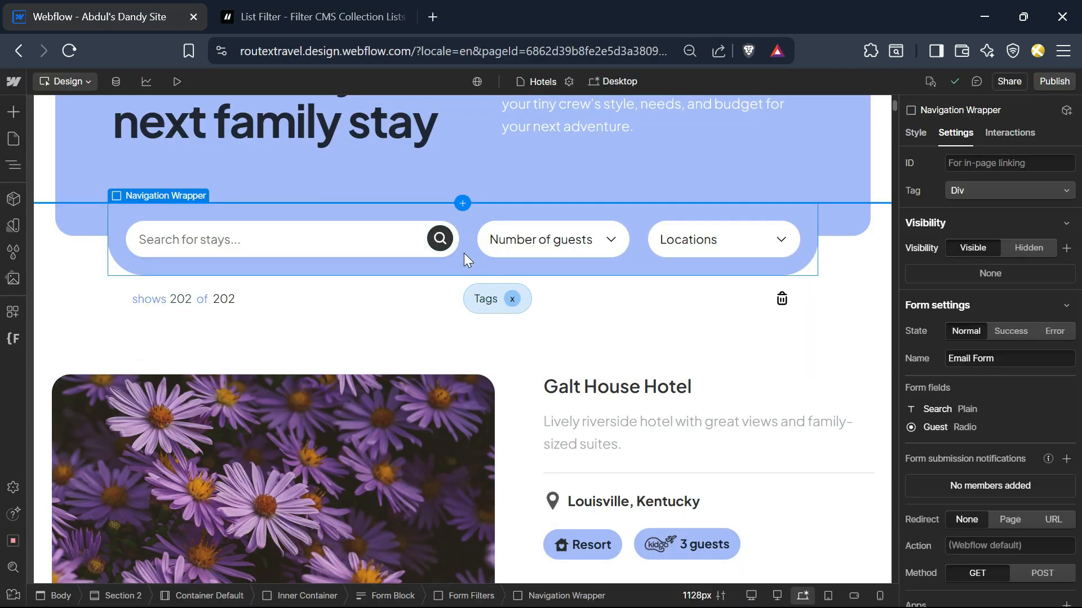
{"action": "left_click", "coordinate": [471, 596]}
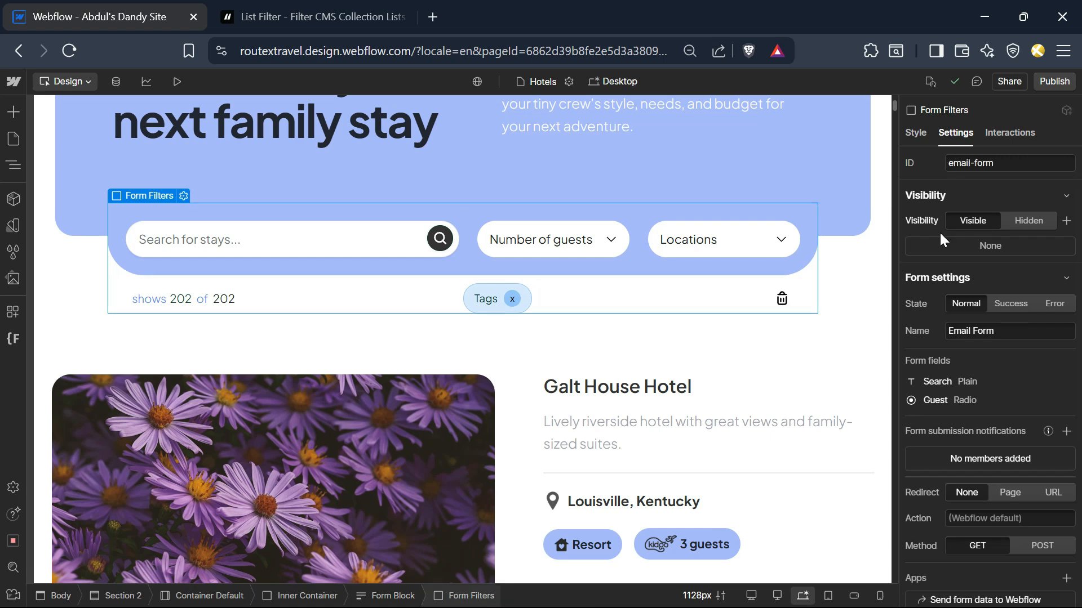
- Add the custom attribute fs-list-element with the value filters to the Form Filters element
{"action": "scroll", "coordinate": [1042, 394], "scroll_direction": "down", "scroll_amount": 3}
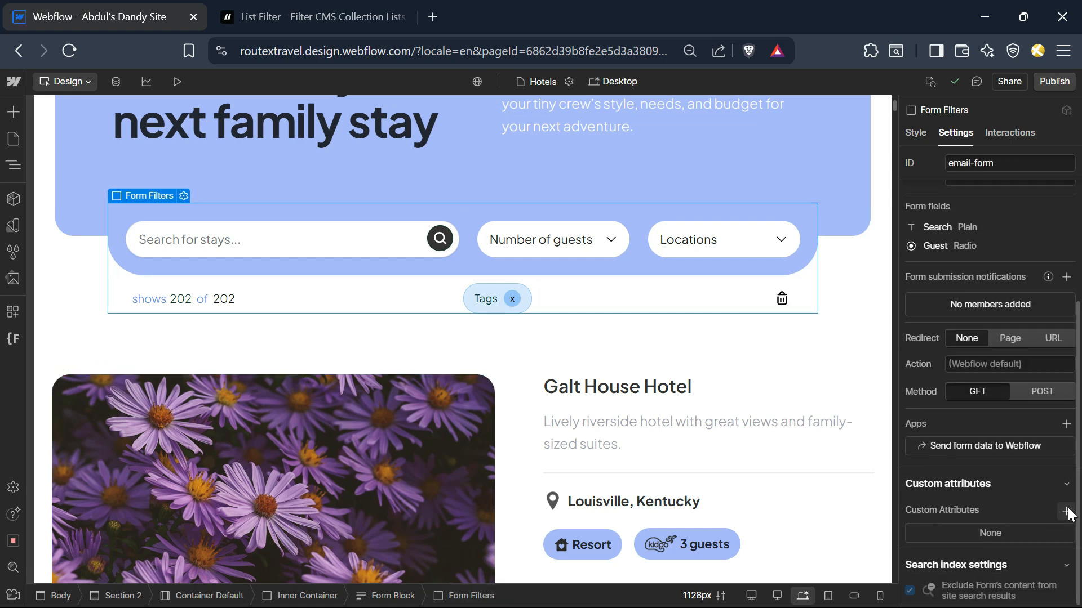
{"action": "left_click", "coordinate": [1067, 511]}
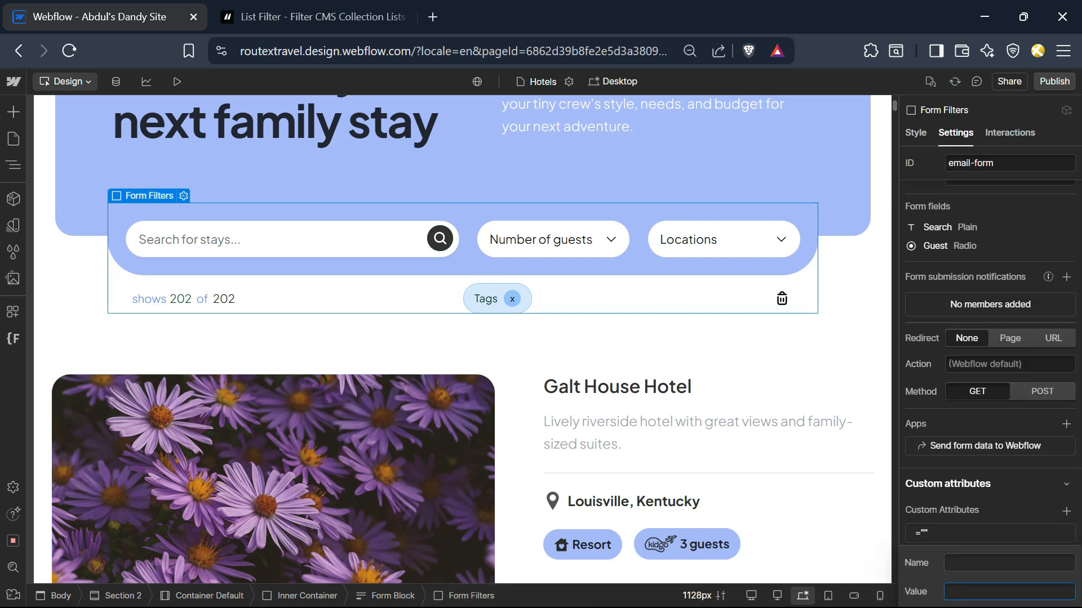
{"action": "type", "text": "filters"}
{"action": "key", "text": "shift+Tab"}
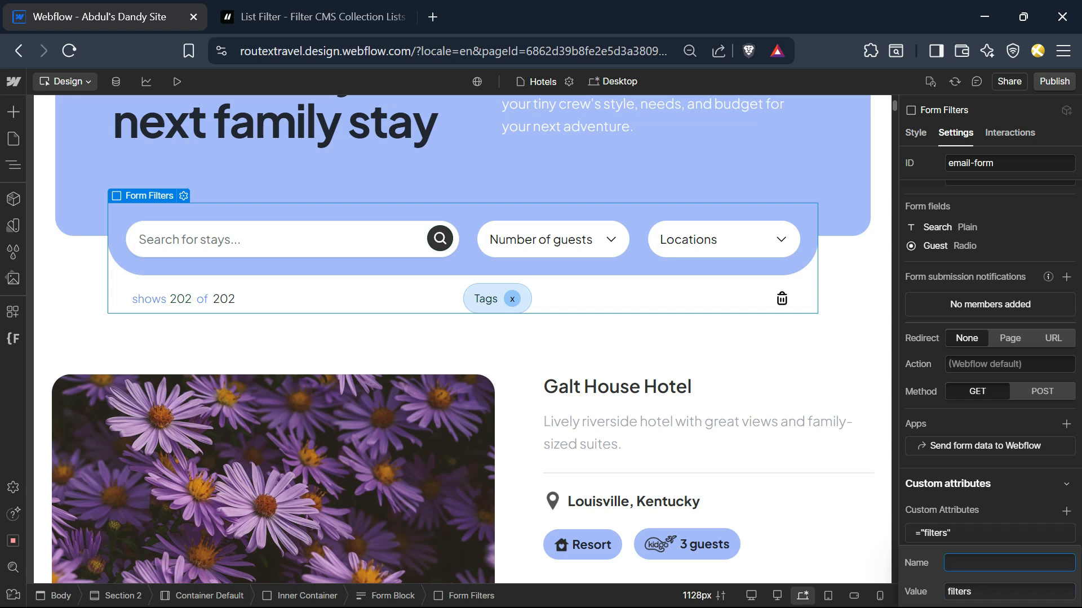
{"action": "key", "text": "super+v"}
{"action": "left_click", "coordinate": [871, 422]}
{"action": "key", "text": "Return"}
{"action": "left_click", "coordinate": [986, 533]}
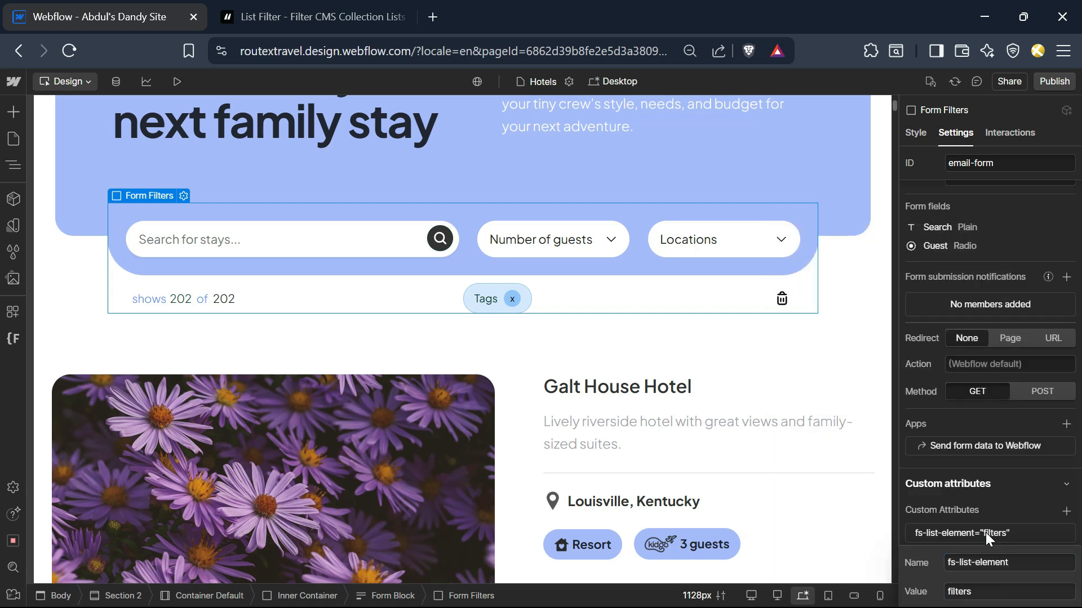
{"action": "left_click", "coordinate": [986, 535]}
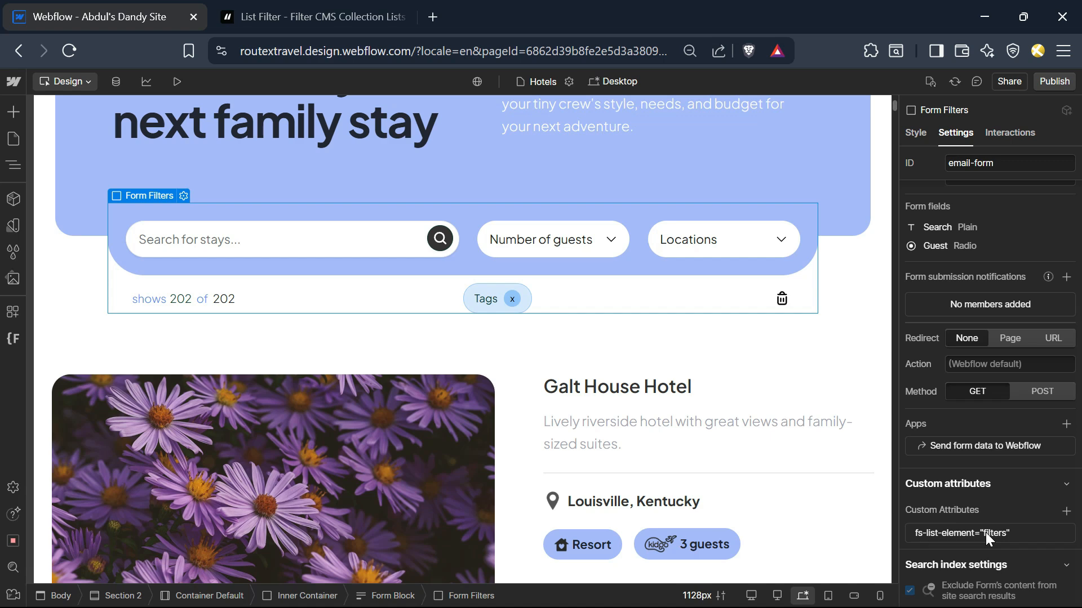
- Return to the Finsweet page, read the Field Identifier instructions and copy the attribute name fs-list-field
{"action": "left_click", "coordinate": [282, 7]}
{"action": "left_click", "coordinate": [928, 194]}
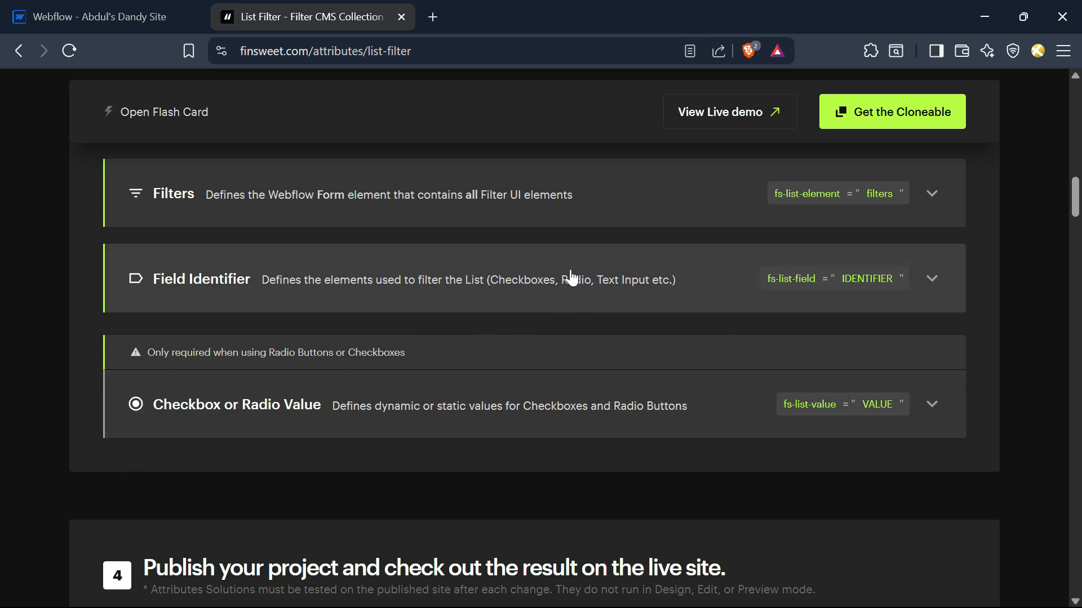
{"action": "left_click", "coordinate": [570, 279]}
{"action": "scroll", "coordinate": [396, 350], "scroll_direction": "down", "scroll_amount": 5}
{"action": "scroll", "coordinate": [471, 451], "scroll_direction": "up", "scroll_amount": 3}
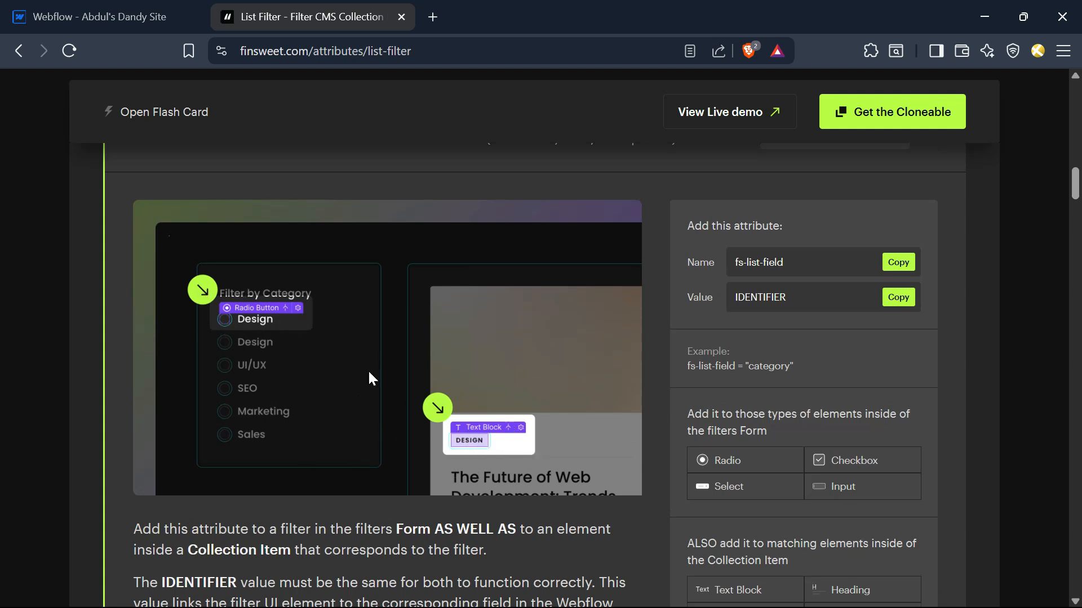
{"action": "scroll", "coordinate": [388, 417], "scroll_direction": "up", "scroll_amount": 3}
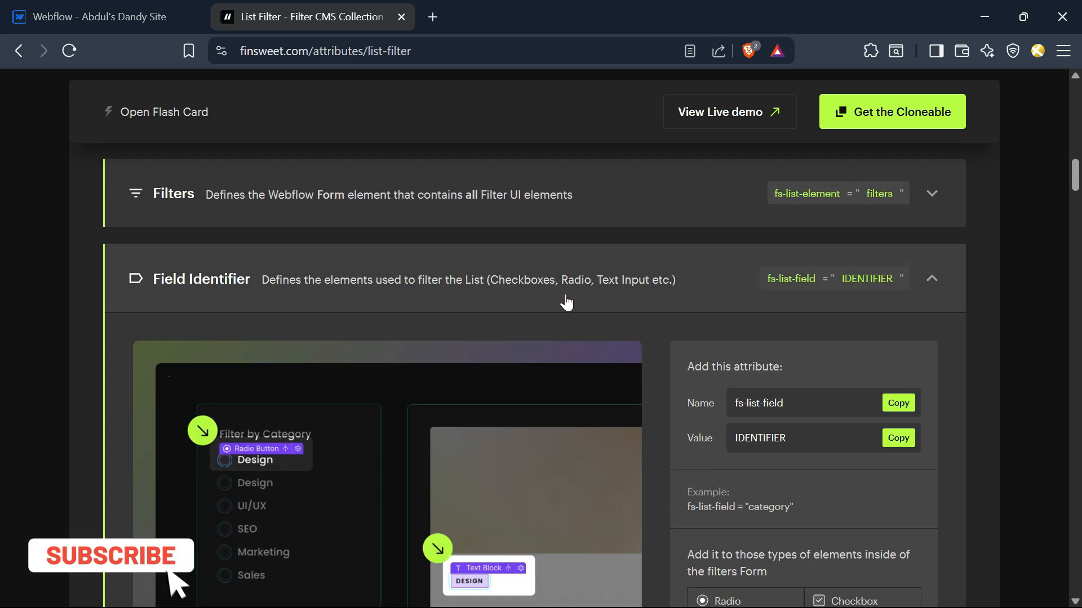
{"action": "scroll", "coordinate": [586, 293], "scroll_direction": "down", "scroll_amount": 3}
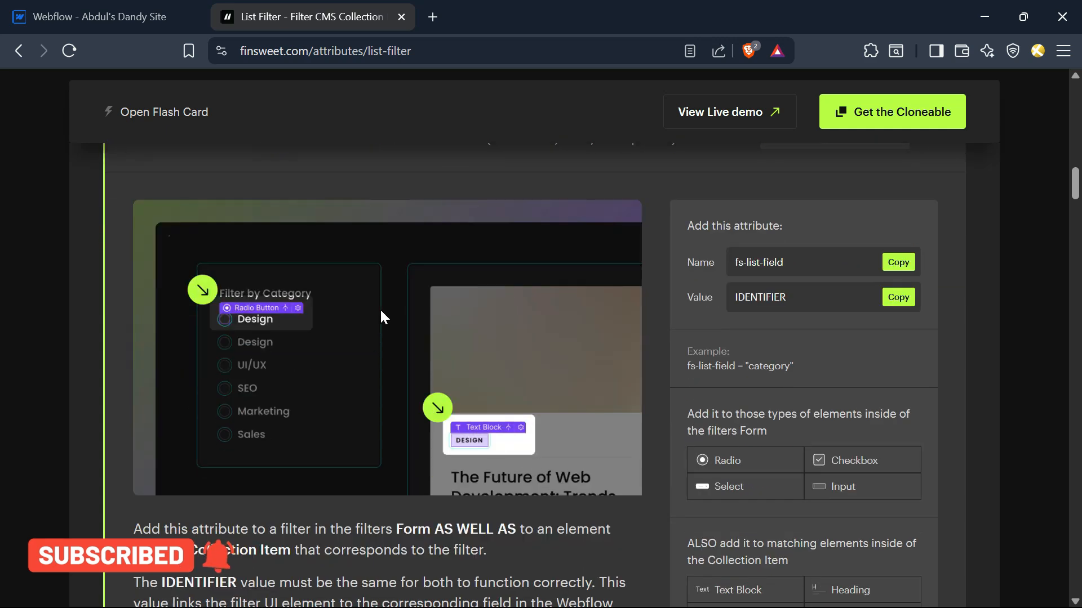
{"action": "scroll", "coordinate": [366, 441], "scroll_direction": "up", "scroll_amount": 3}
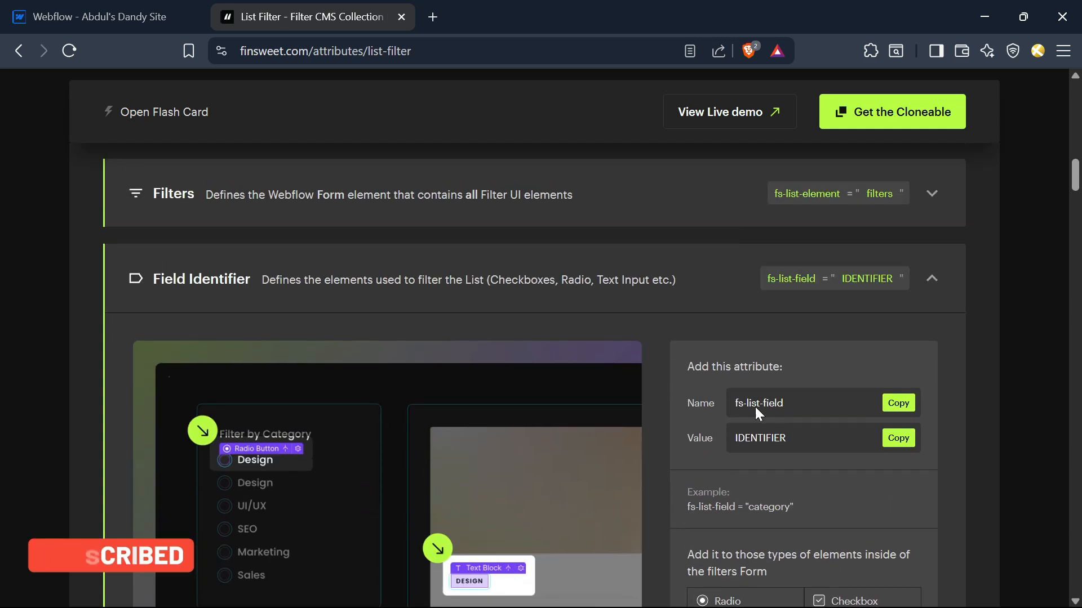
{"action": "left_click", "coordinate": [896, 404]}
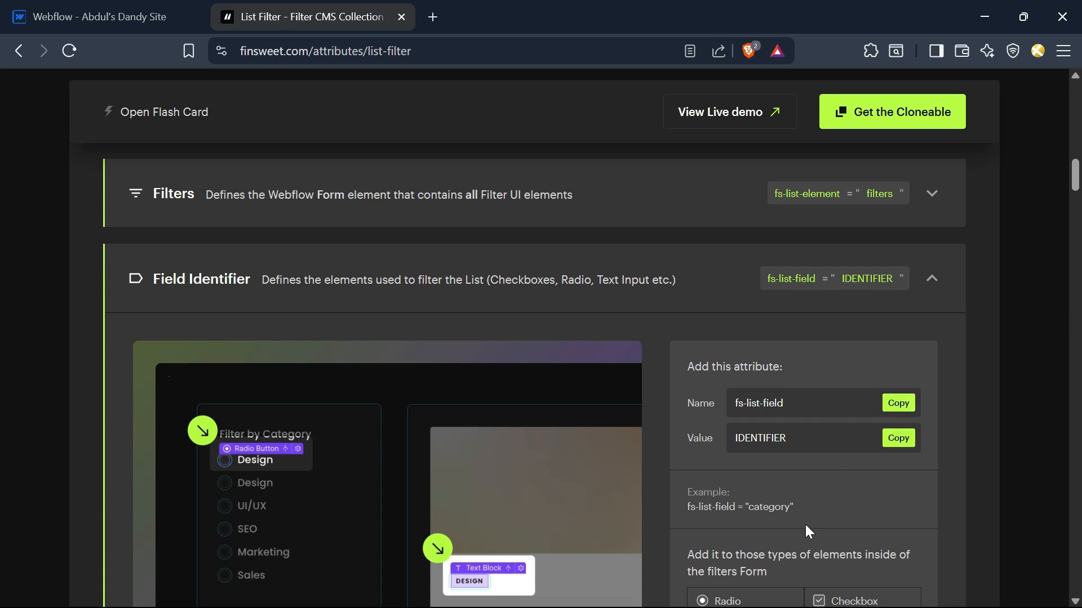
- Switch to Webflow, select the location text in the first hotel card and connect it to the Name field under Locations
{"action": "key", "text": "ctrl+shift+Tab"}
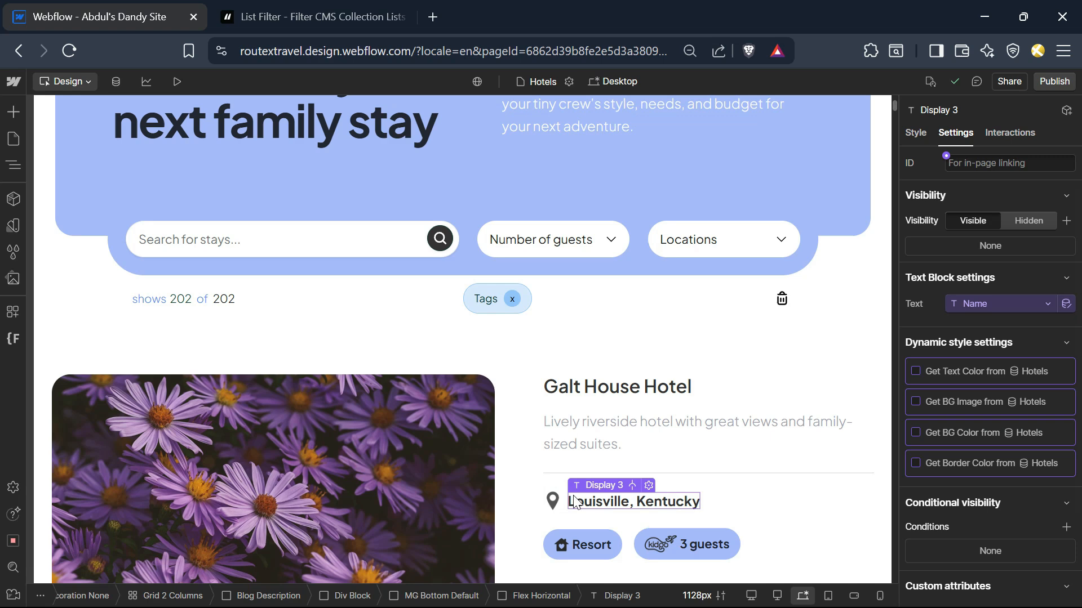
{"action": "left_click", "coordinate": [1003, 305]}
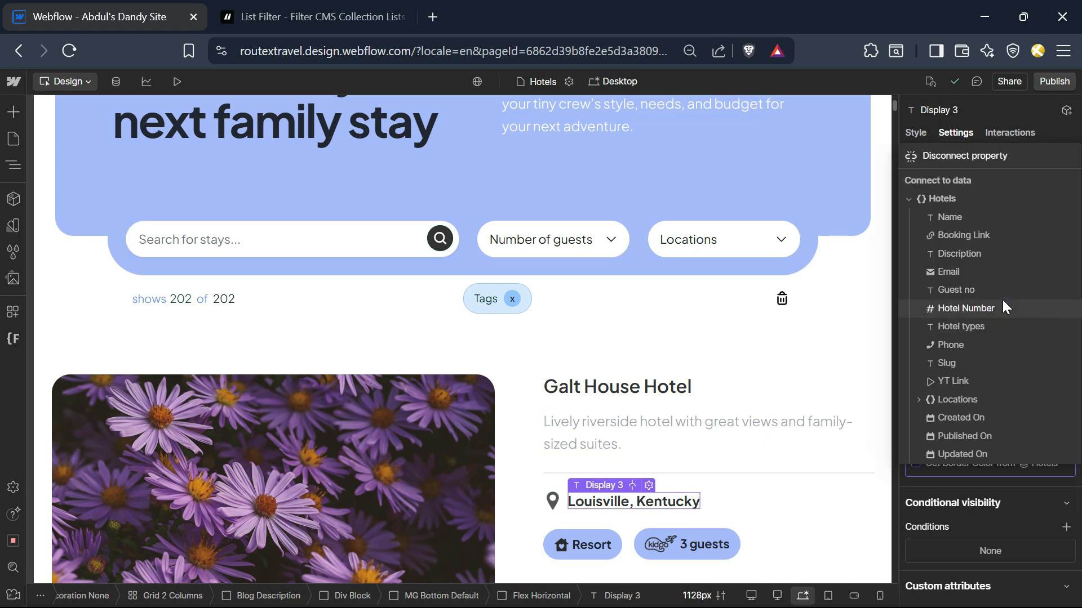
{"action": "left_click", "coordinate": [917, 400]}
{"action": "left_click", "coordinate": [967, 371]}
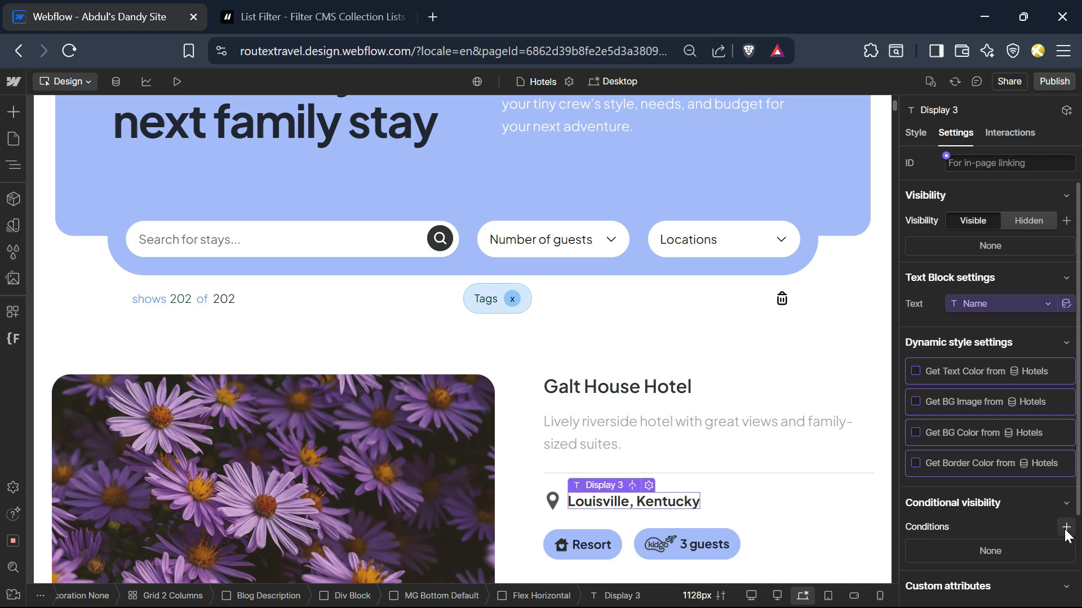
- Add the custom attribute fs-list-field with the value locations to the hotel card's location text
{"action": "scroll", "coordinate": [1067, 533], "scroll_direction": "down", "scroll_amount": 2}
{"action": "left_click", "coordinate": [1066, 511]}
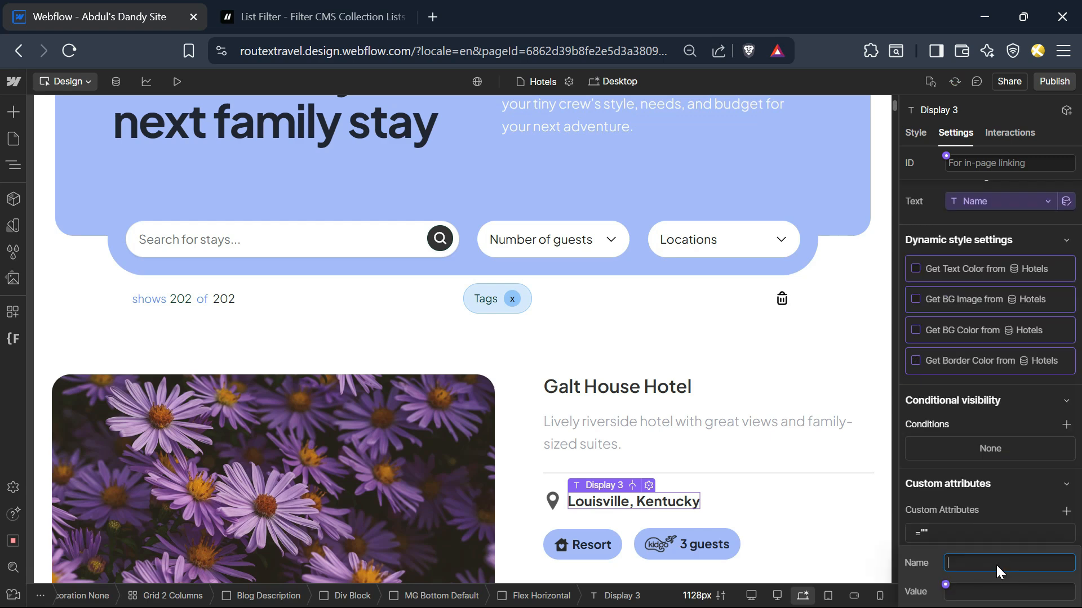
{"action": "key", "text": "ctrl+v"}
{"action": "key", "text": "Tab"}
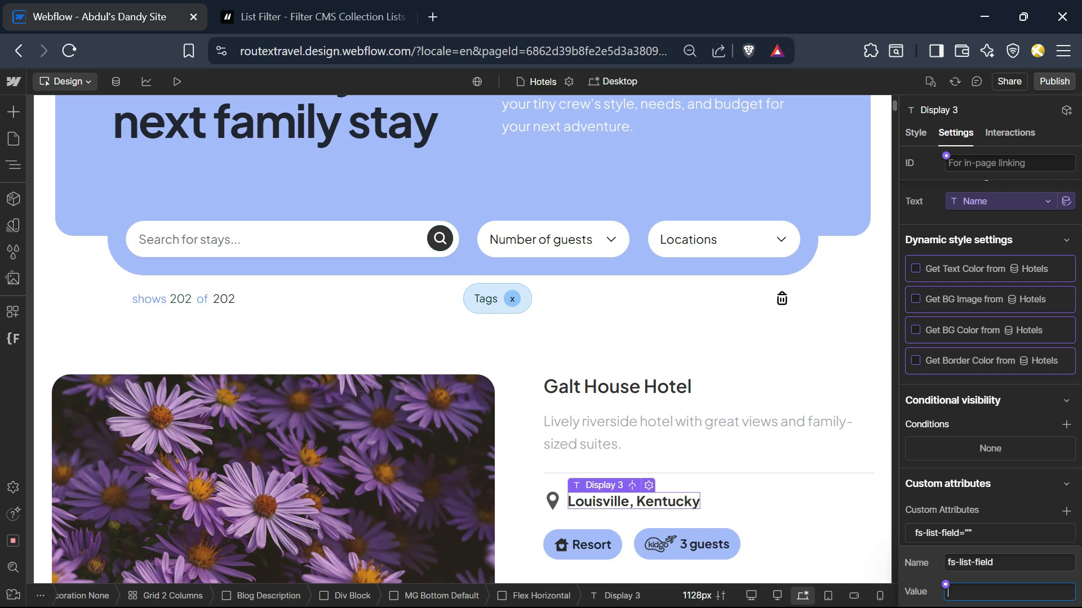
{"action": "key", "text": "ctrl+v"}
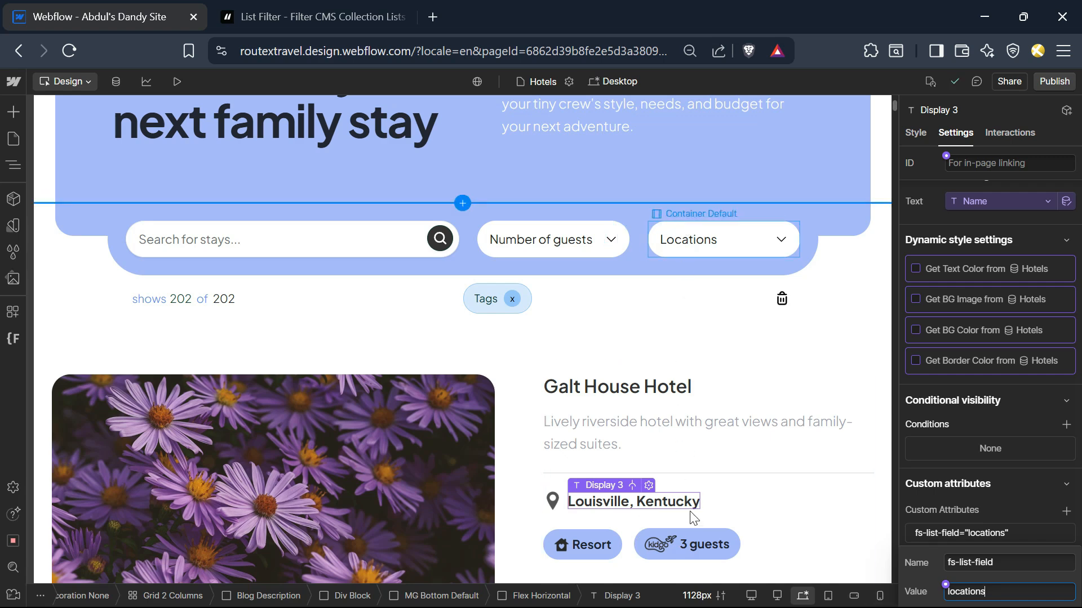
- Show the Locations dropdown's menu and select the Card 2 block inside its dropdown list
{"action": "left_click", "coordinate": [742, 254]}
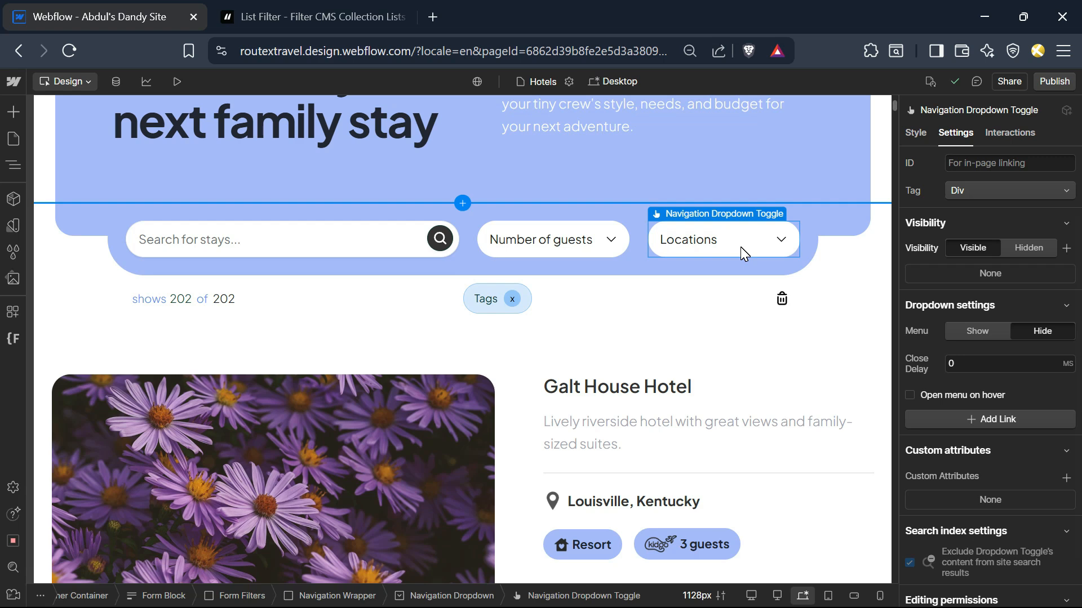
{"action": "left_click", "coordinate": [978, 339]}
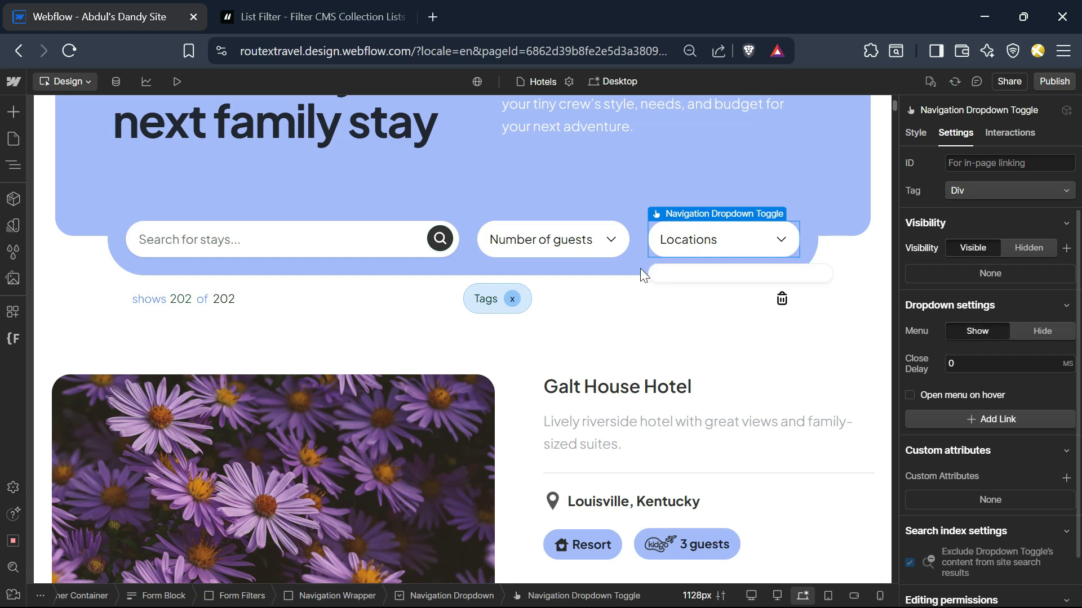
{"action": "left_click", "coordinate": [5, 168]}
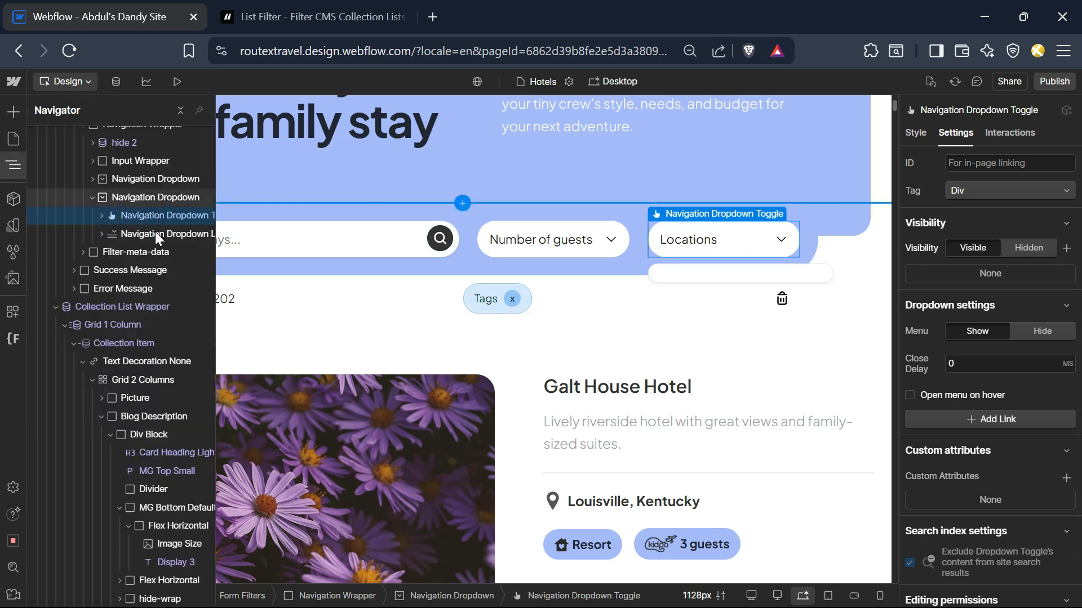
{"action": "left_click", "coordinate": [101, 235]}
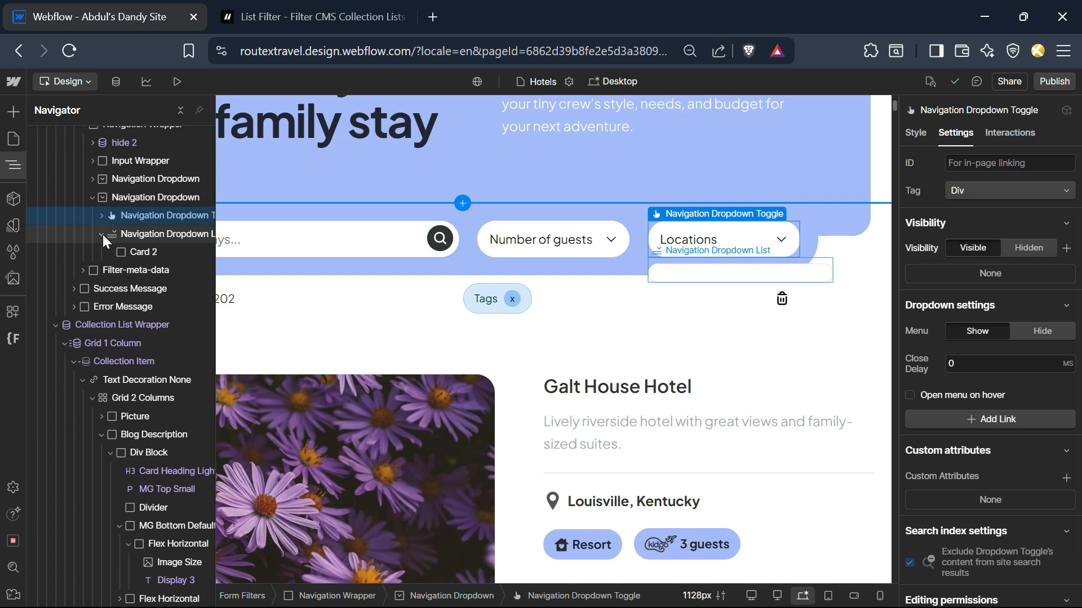
{"action": "left_click", "coordinate": [145, 255]}
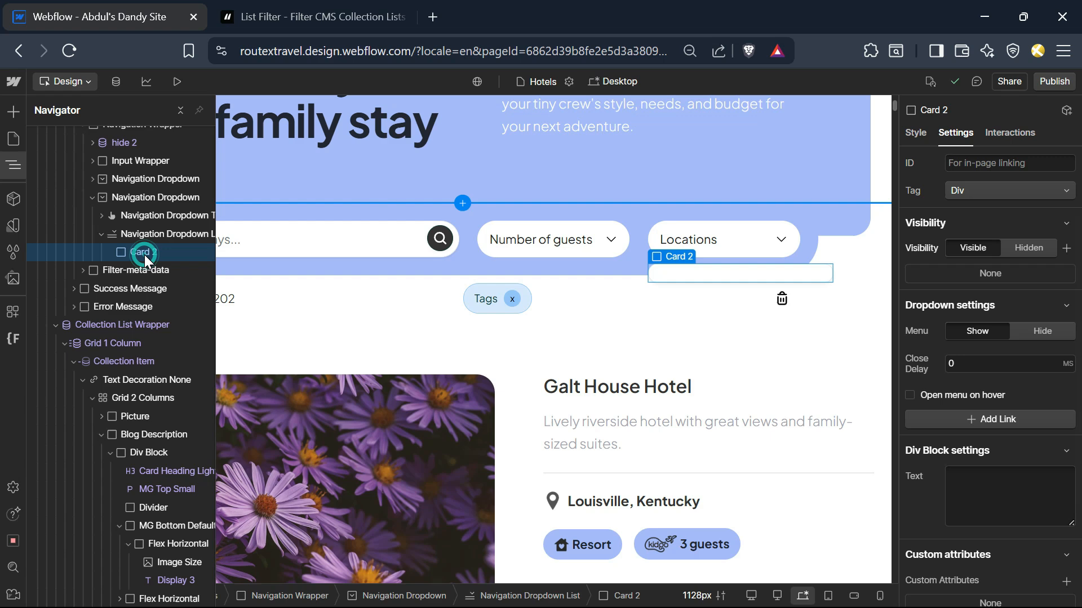
- Insert a Collection List inside the Locations dropdown's Card 2 and set its source to the Locations collection
{"action": "key", "text": "ctrl+k"}
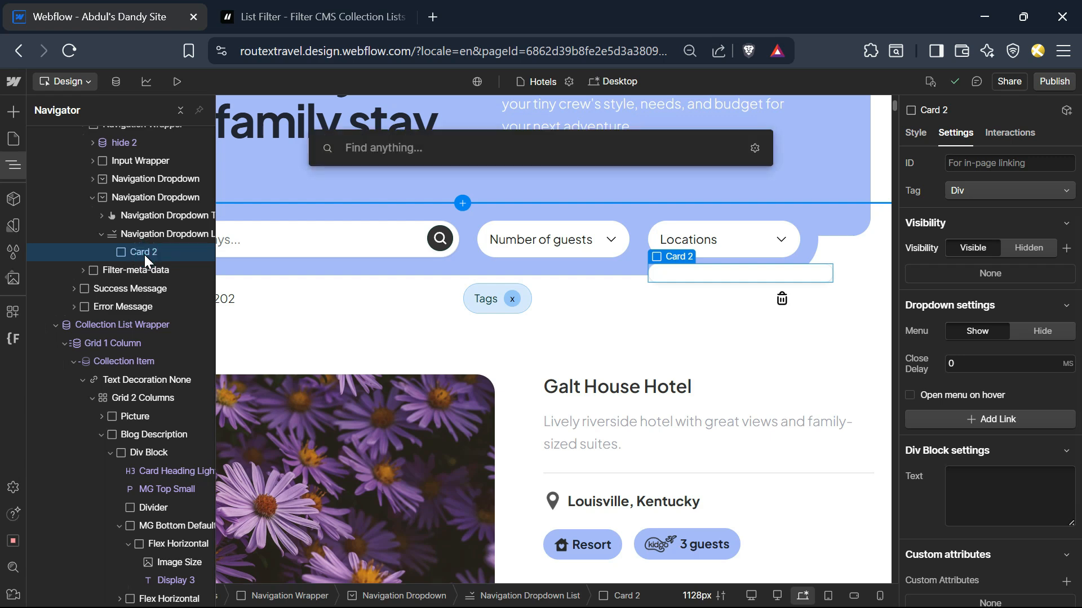
{"action": "type", "text": "cms"}
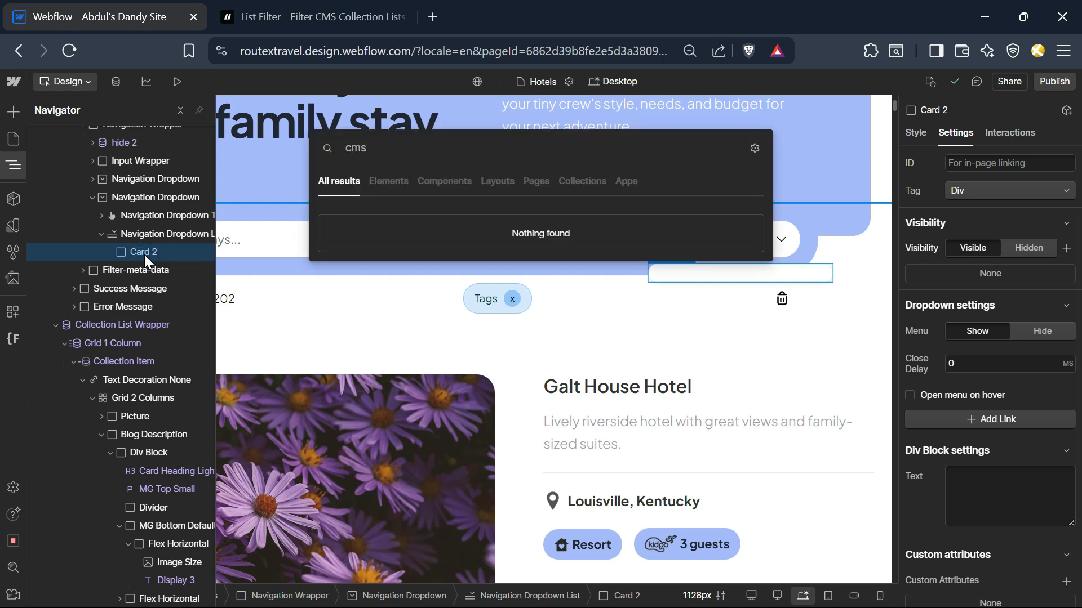
{"action": "key", "text": "BackSpace"}
{"action": "key", "text": "BackSpace"}
{"action": "type", "text": "o"}
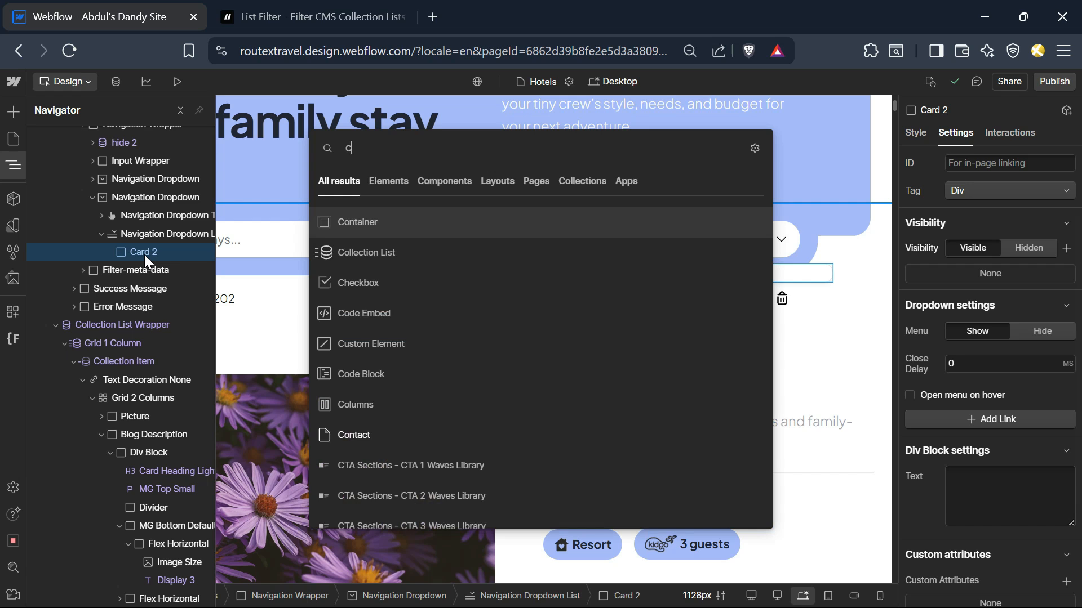
{"action": "key", "text": "Down"}
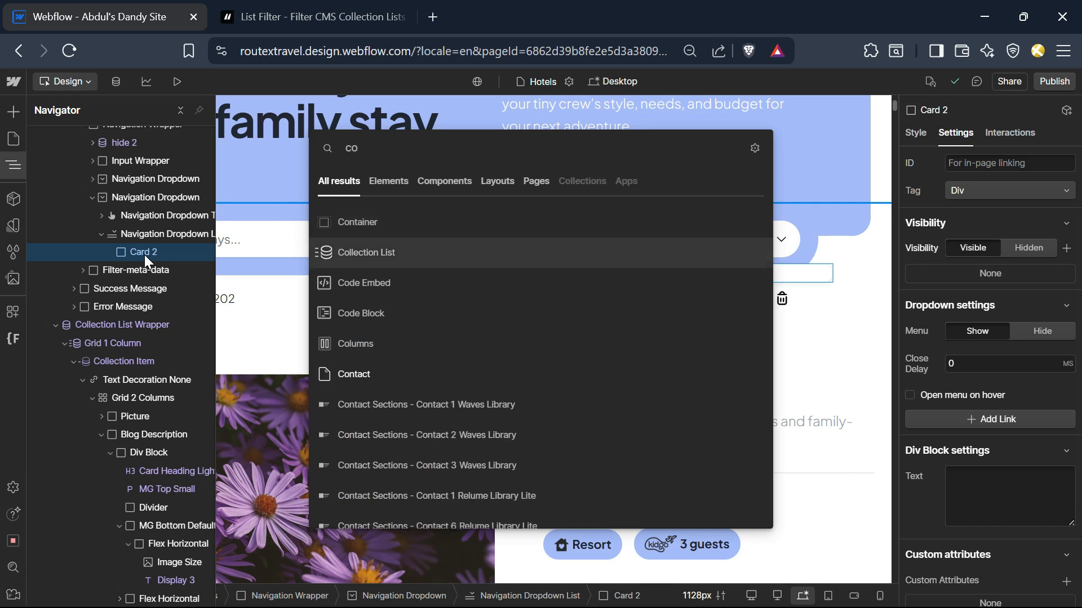
{"action": "key", "text": "Return"}
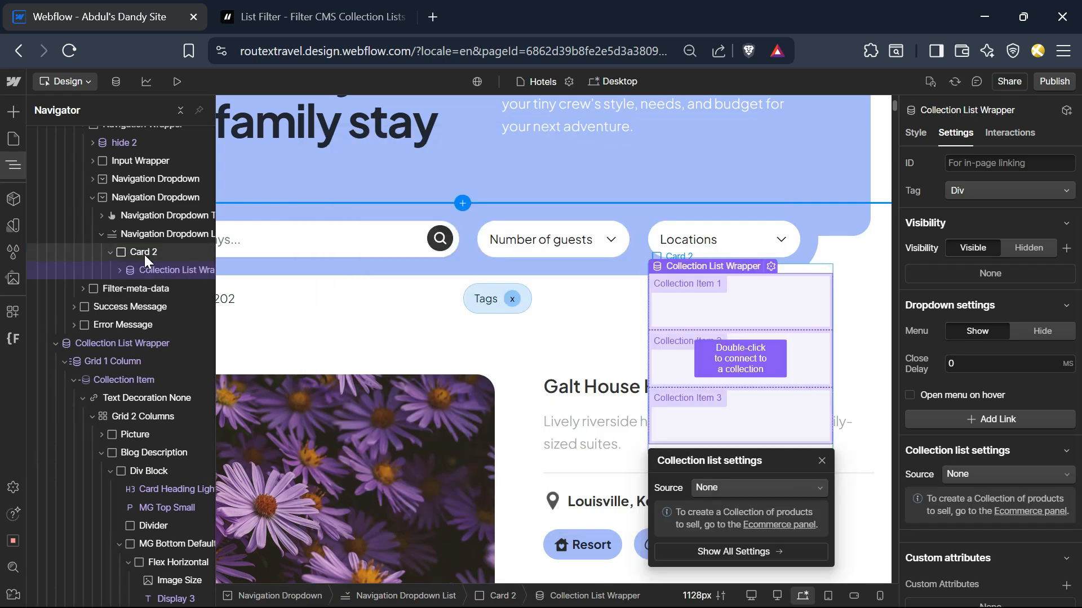
{"action": "left_click", "coordinate": [1002, 477]}
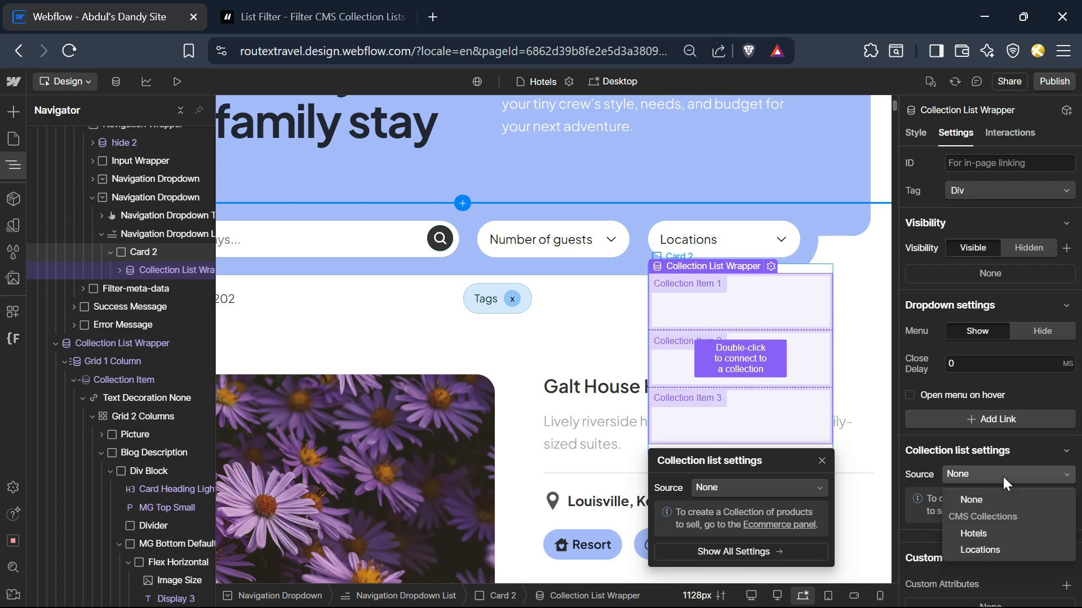
{"action": "left_click", "coordinate": [1009, 550]}
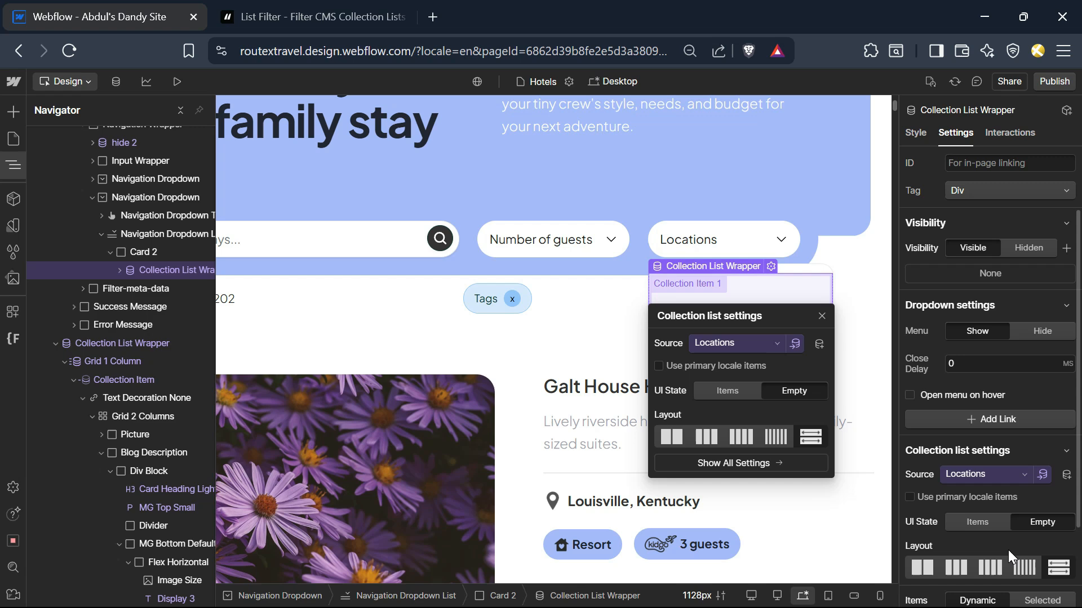
- Expand the new collection list in the element tree and select its Collection Item
{"action": "left_click", "coordinate": [119, 270]}
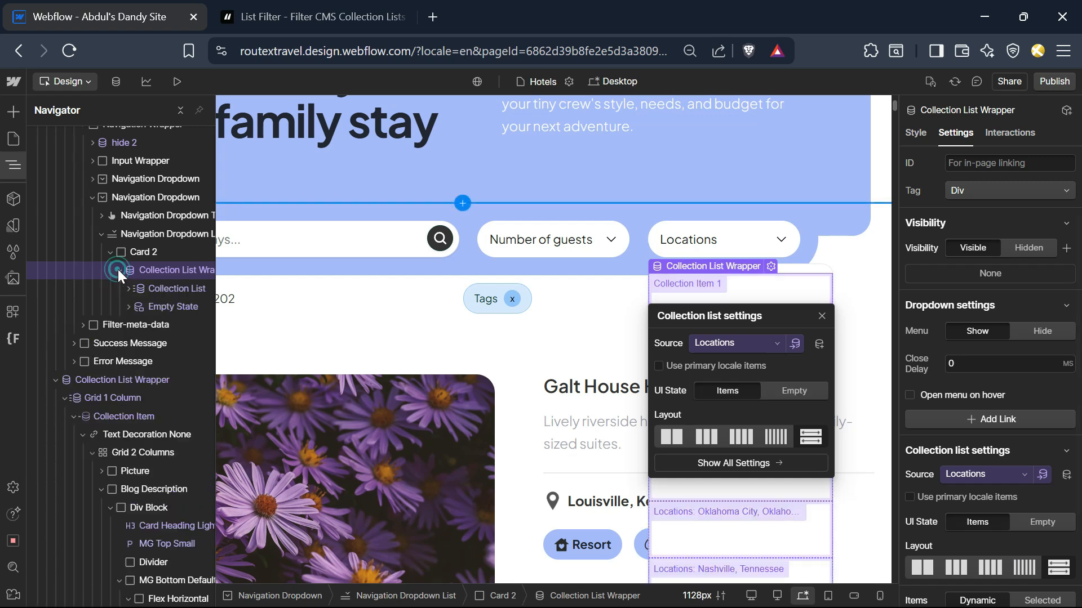
{"action": "left_click", "coordinate": [126, 289]}
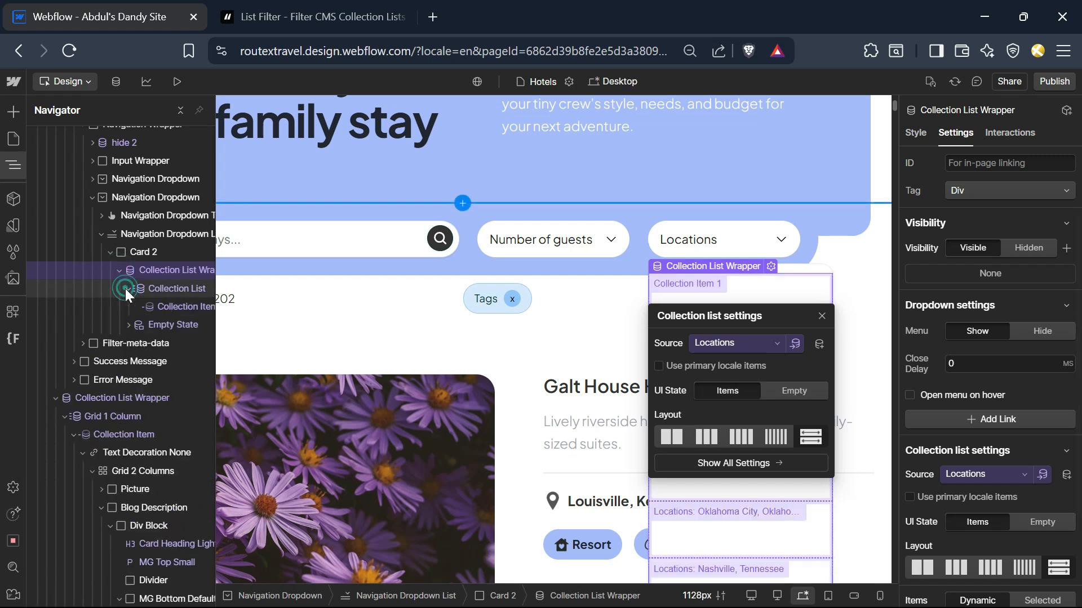
{"action": "left_click", "coordinate": [170, 307]}
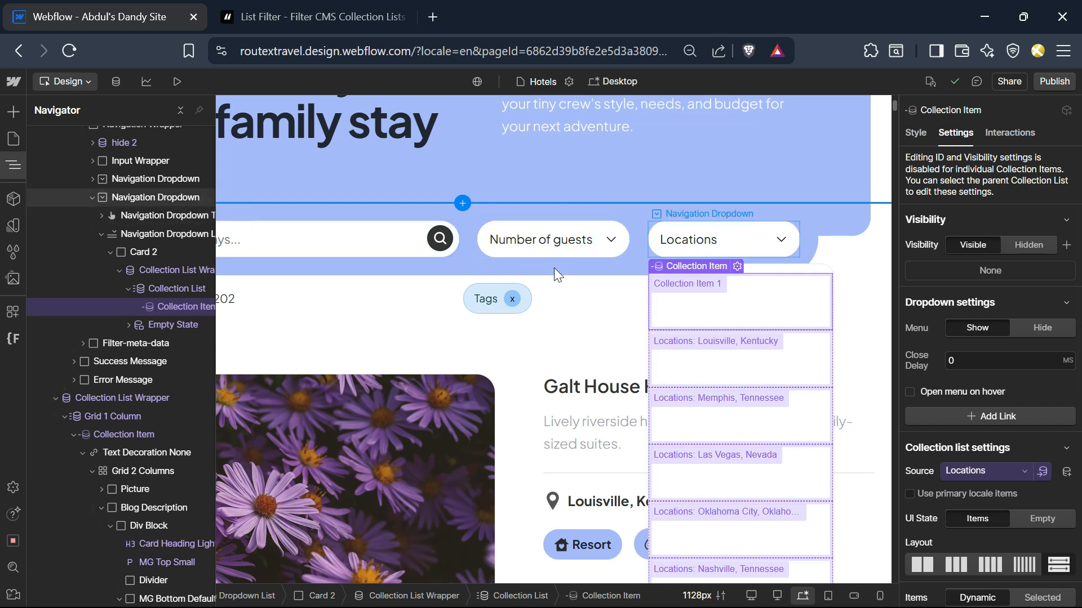
- Show the Number of guests dropdown's menu and copy the 2 Guests Navigation Link Wrapper
{"action": "left_click", "coordinate": [569, 256]}
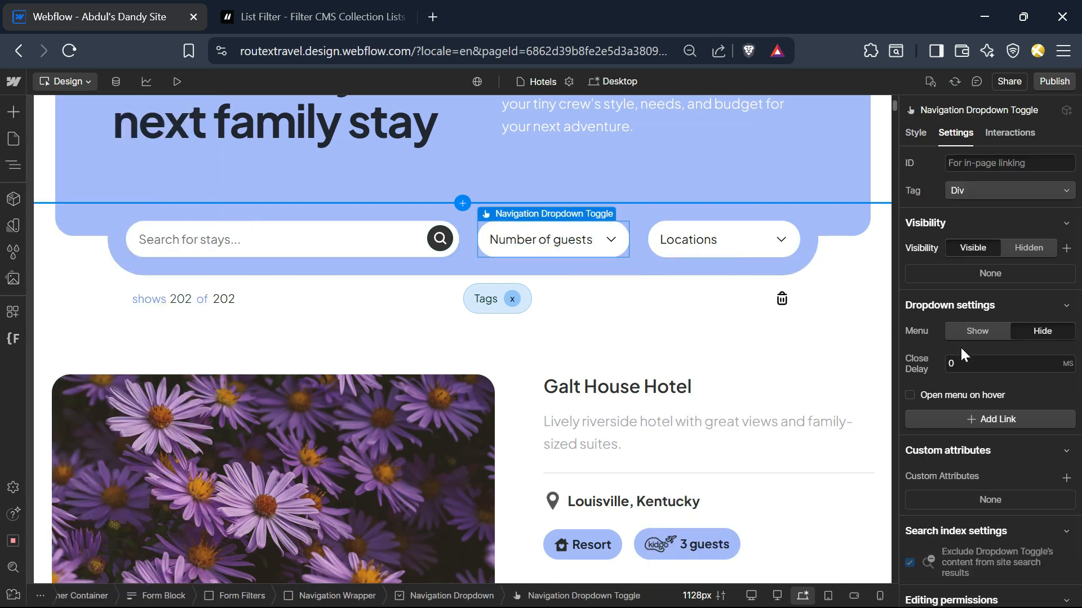
{"action": "left_click", "coordinate": [981, 332]}
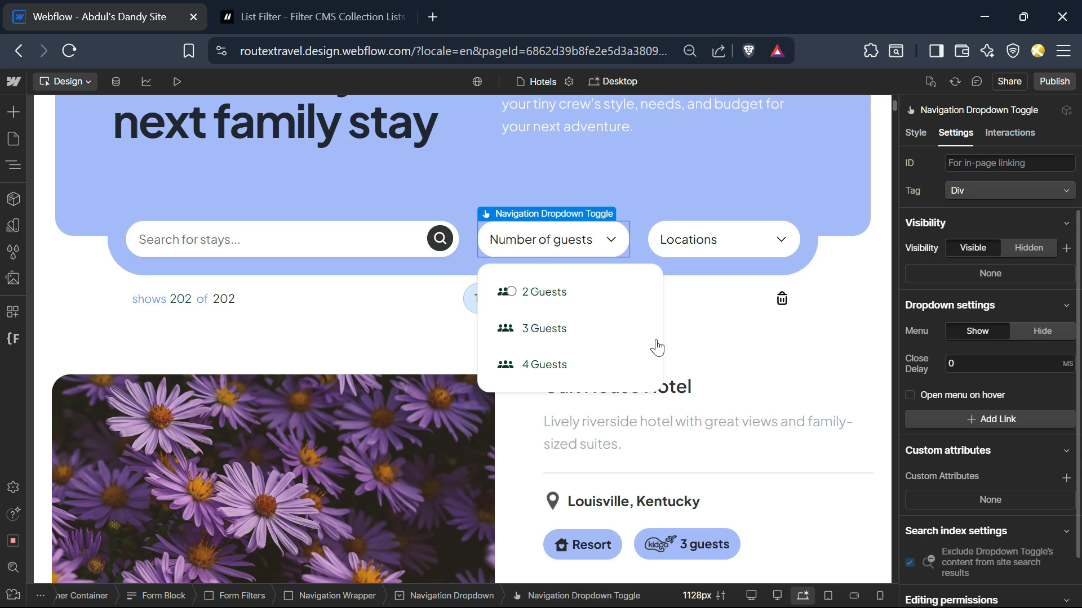
{"action": "left_click", "coordinate": [595, 306]}
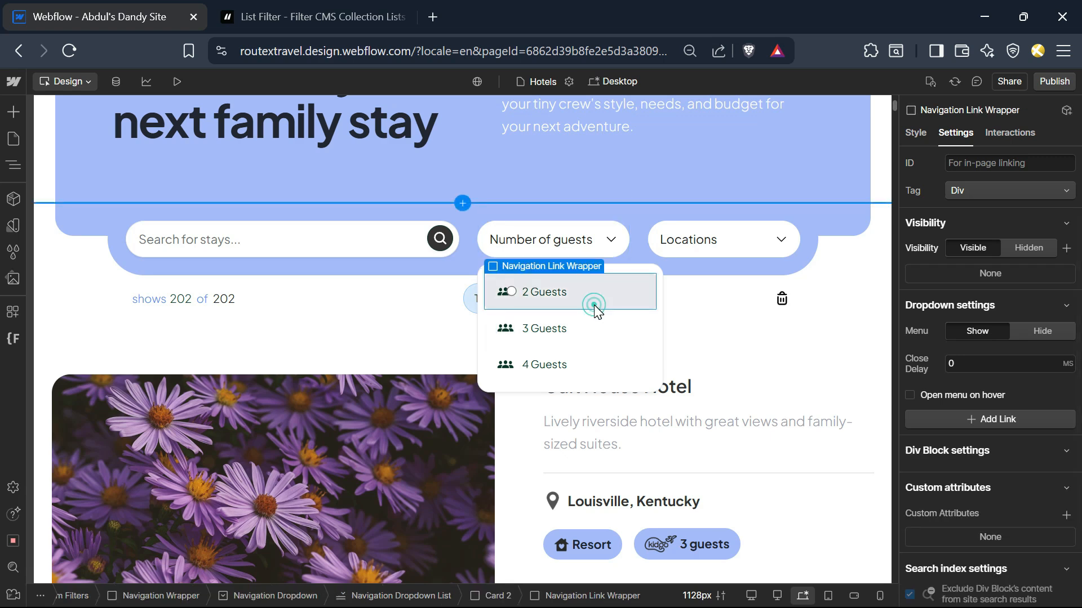
- Show the Locations dropdown's menu again and paste the copied 2 Guests option into its first Collection Item
{"action": "left_click", "coordinate": [753, 248]}
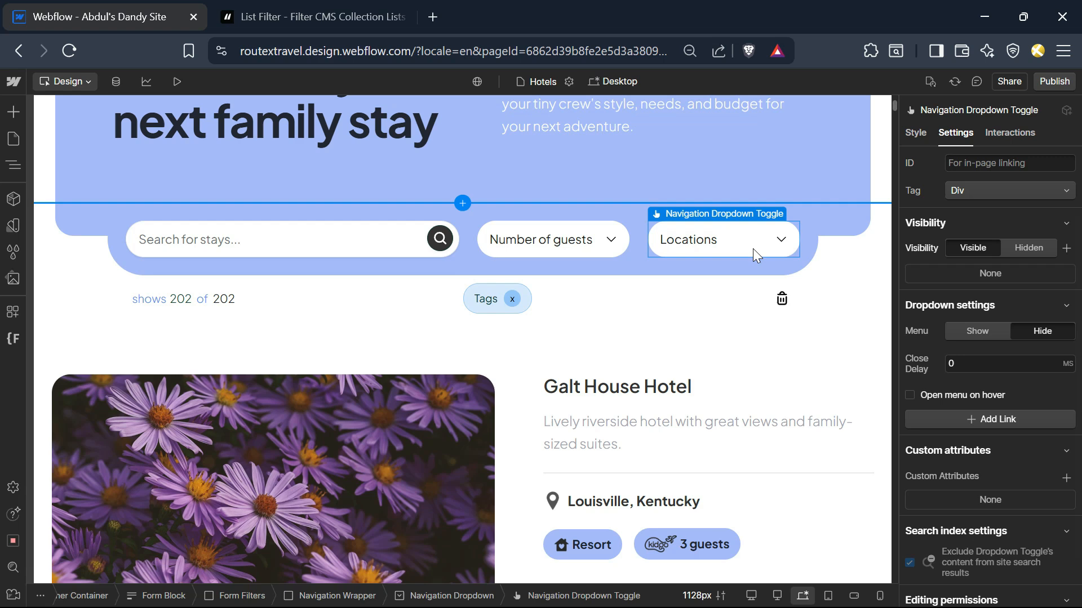
{"action": "left_click", "coordinate": [983, 340]}
{"action": "left_click", "coordinate": [729, 312]}
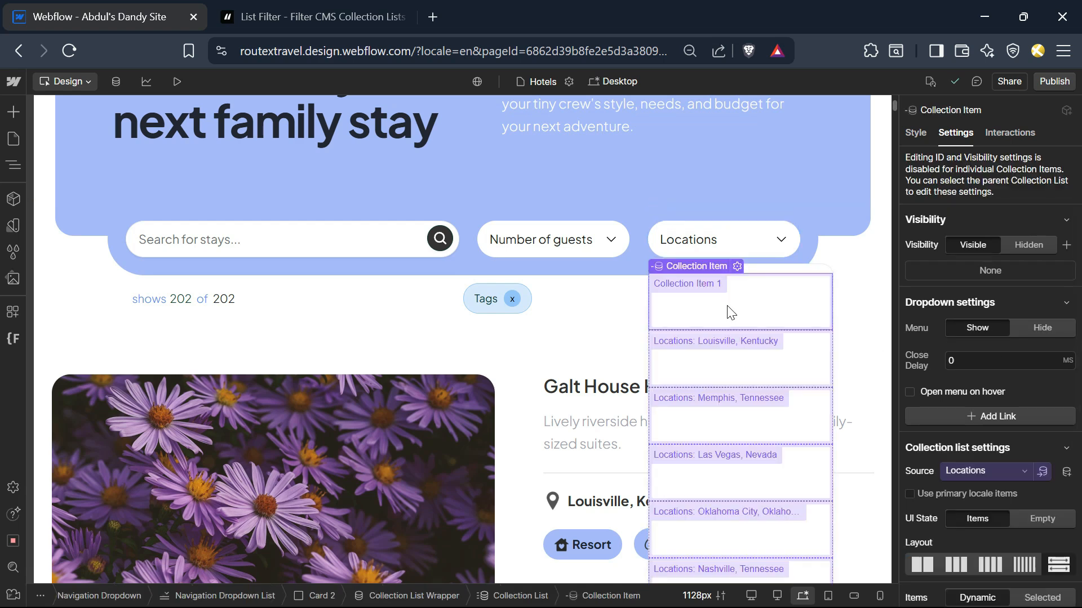
{"action": "left_click", "coordinate": [11, 165]}
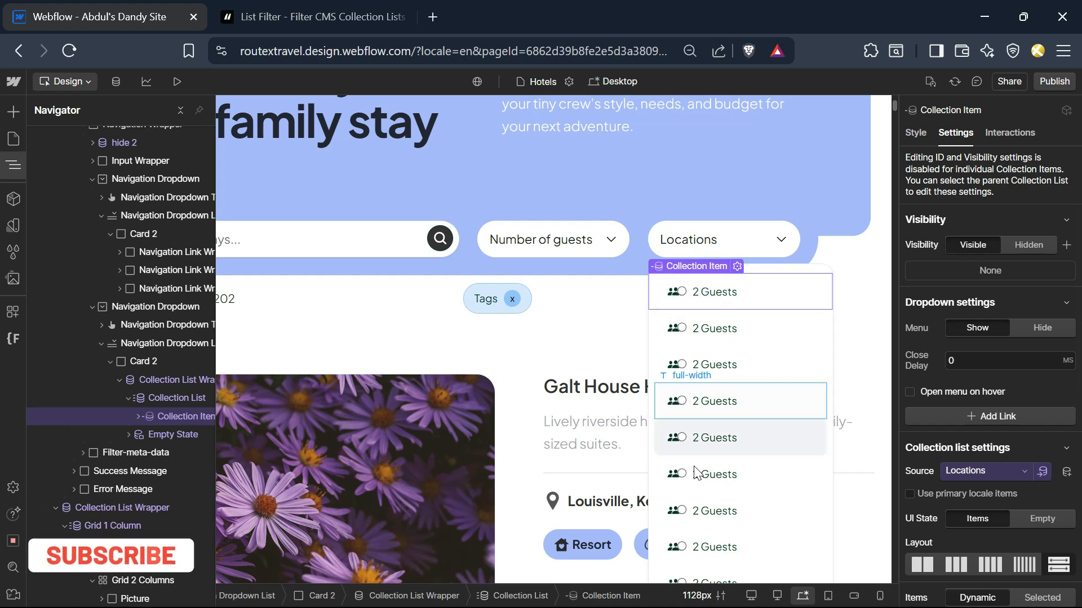
- Bind the label text of the pasted option in the Locations dropdown to the Locations collection's Name field
{"action": "scroll", "coordinate": [755, 483], "scroll_direction": "down", "scroll_amount": 3}
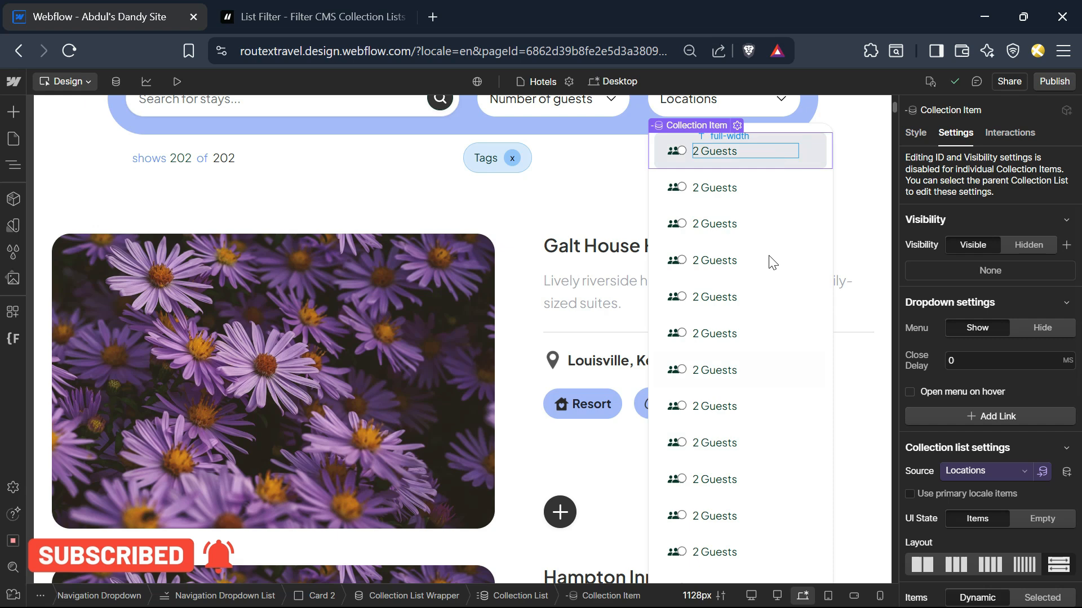
{"action": "left_click", "coordinate": [723, 154]}
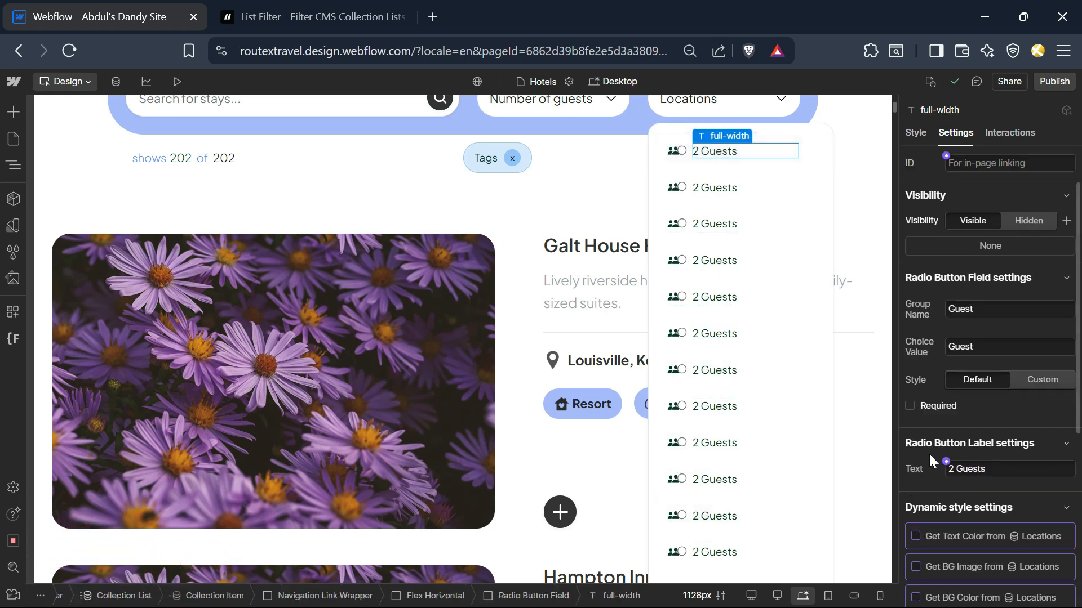
{"action": "left_click", "coordinate": [947, 461]}
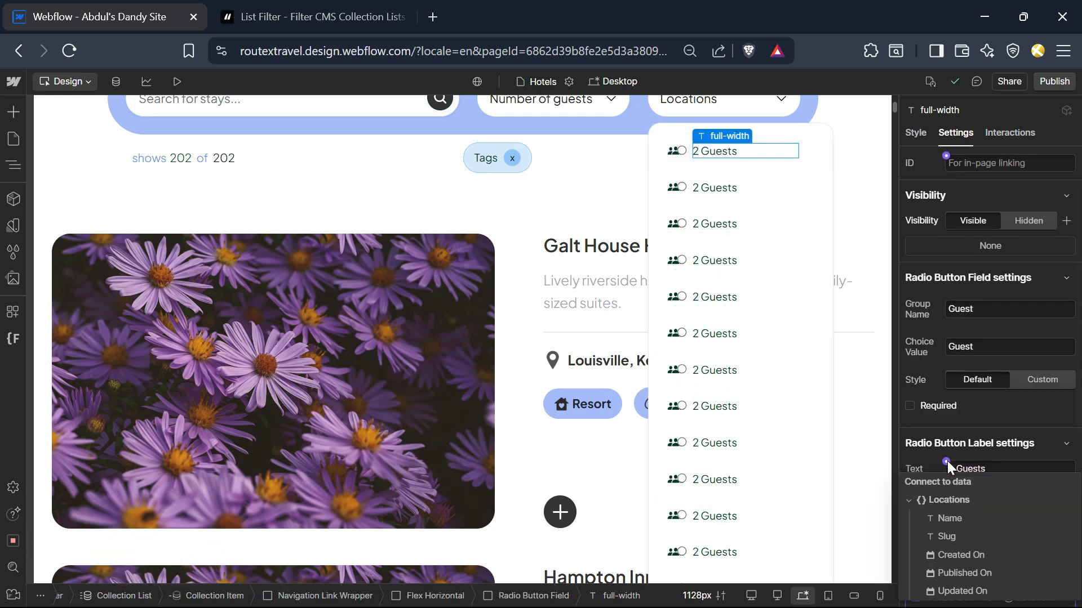
{"action": "left_click", "coordinate": [946, 518]}
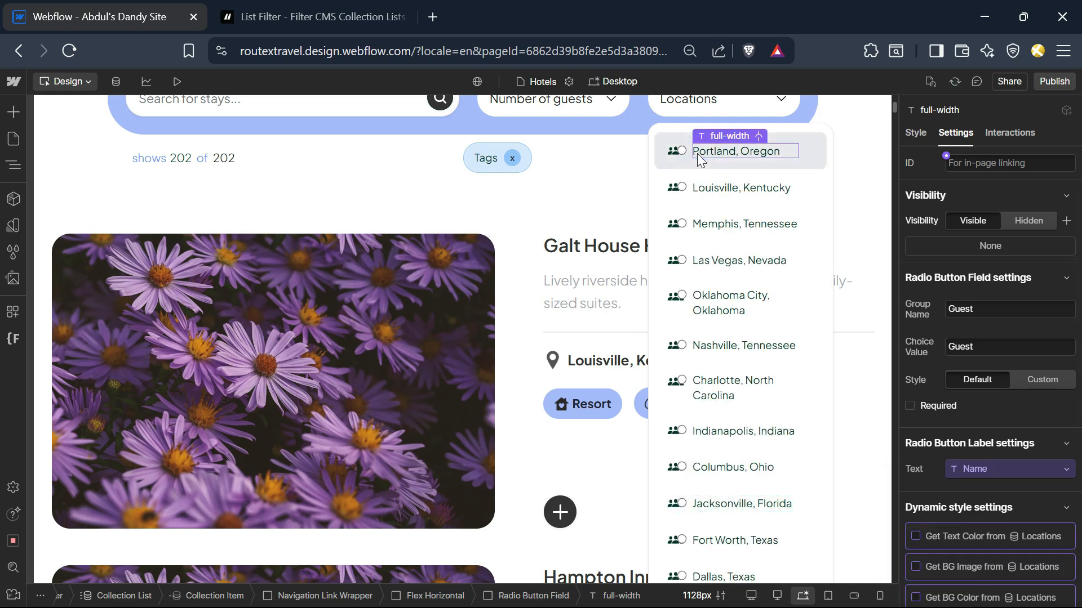
- Add the custom attribute fs-list-field with the value locations to the Radio Button inside the Locations dropdown's collection item
{"action": "left_click", "coordinate": [12, 166]}
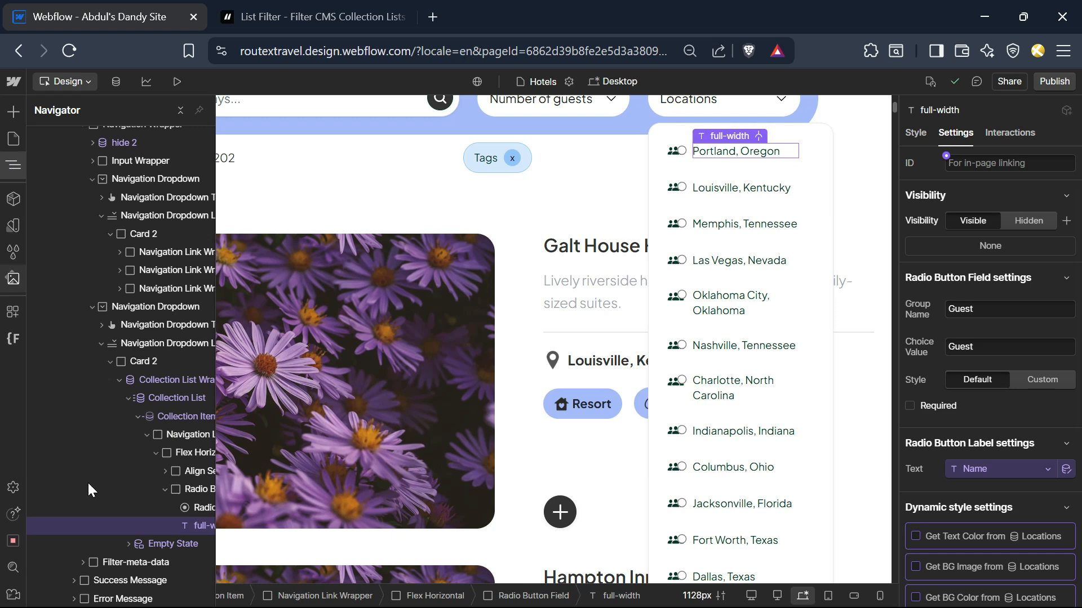
{"action": "left_click", "coordinate": [194, 493]}
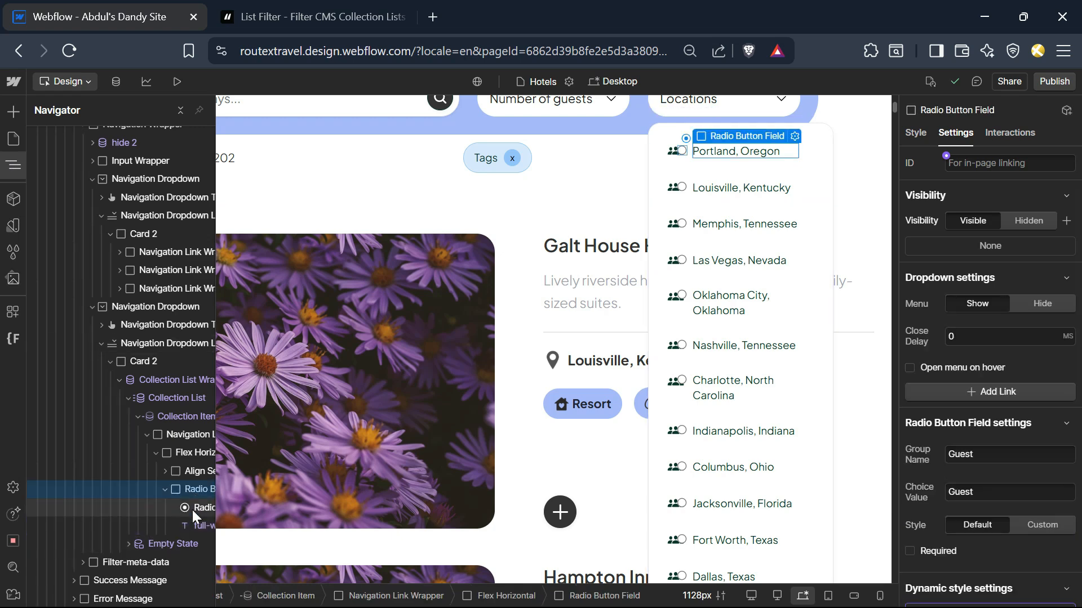
{"action": "left_click", "coordinate": [198, 509]}
{"action": "left_click", "coordinate": [196, 527]}
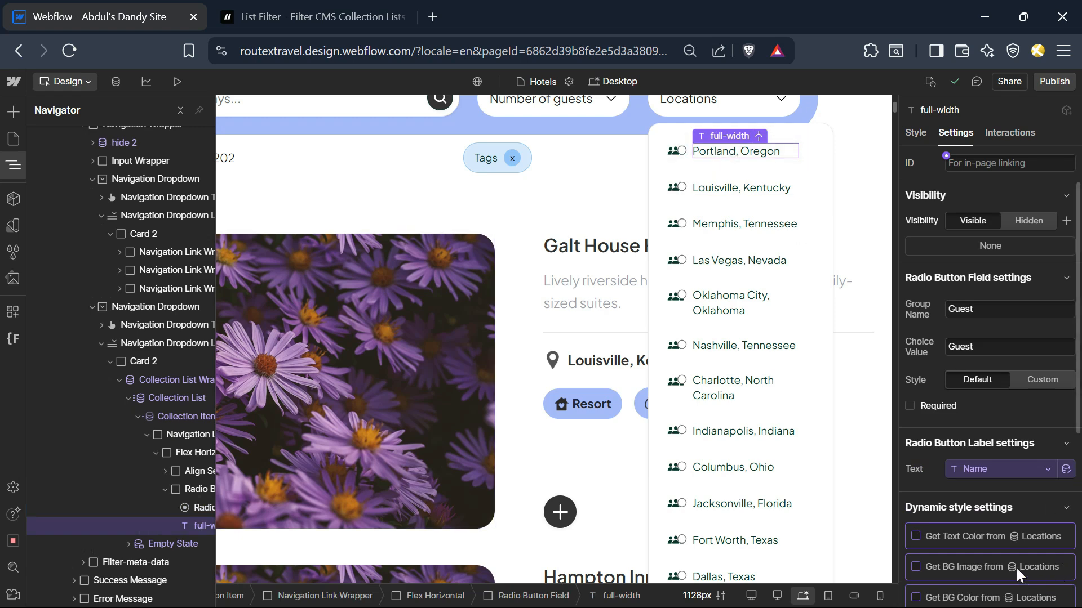
{"action": "scroll", "coordinate": [1002, 509], "scroll_direction": "down", "scroll_amount": 5}
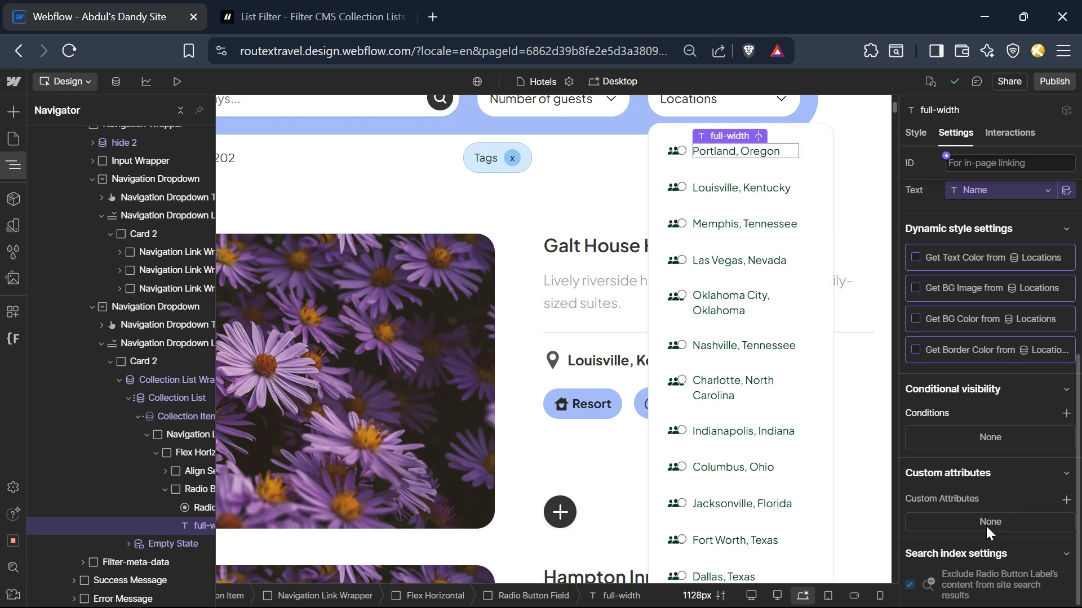
{"action": "left_click", "coordinate": [200, 508]}
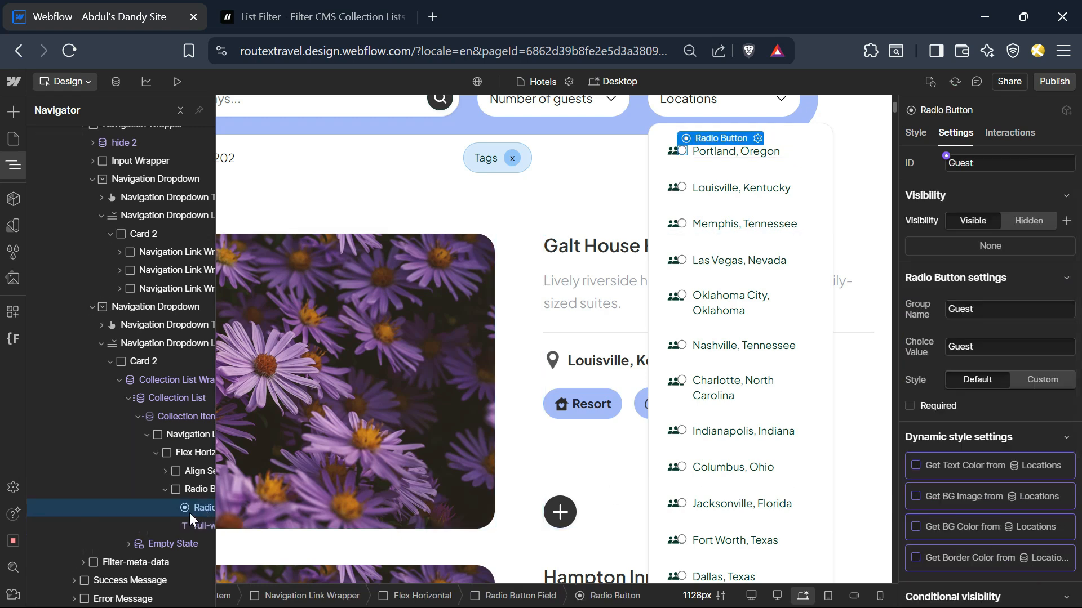
{"action": "scroll", "coordinate": [1014, 521], "scroll_direction": "down", "scroll_amount": 4}
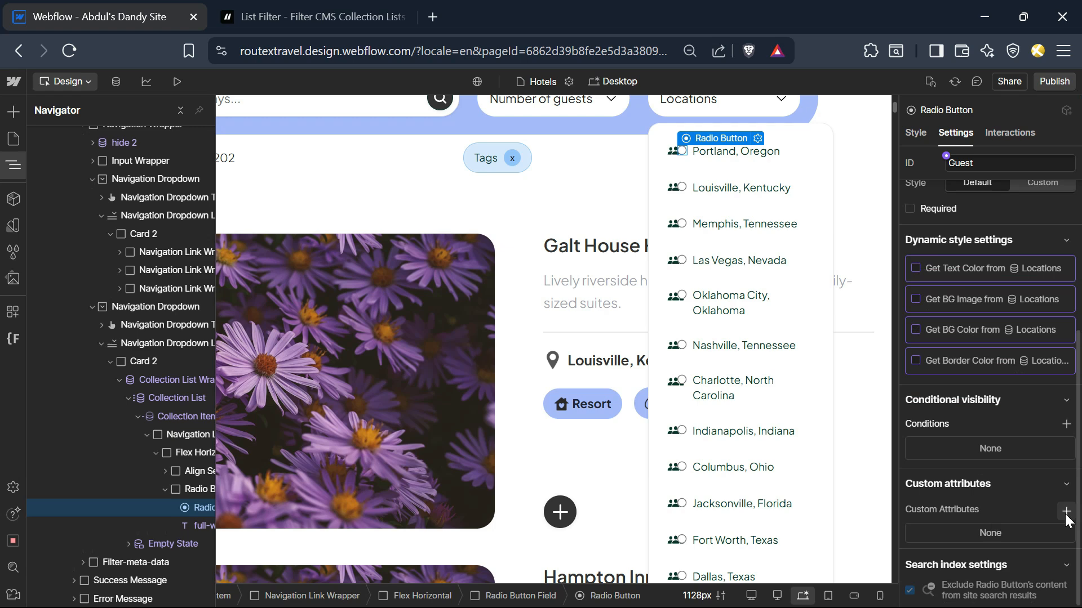
{"action": "left_click", "coordinate": [1066, 512]}
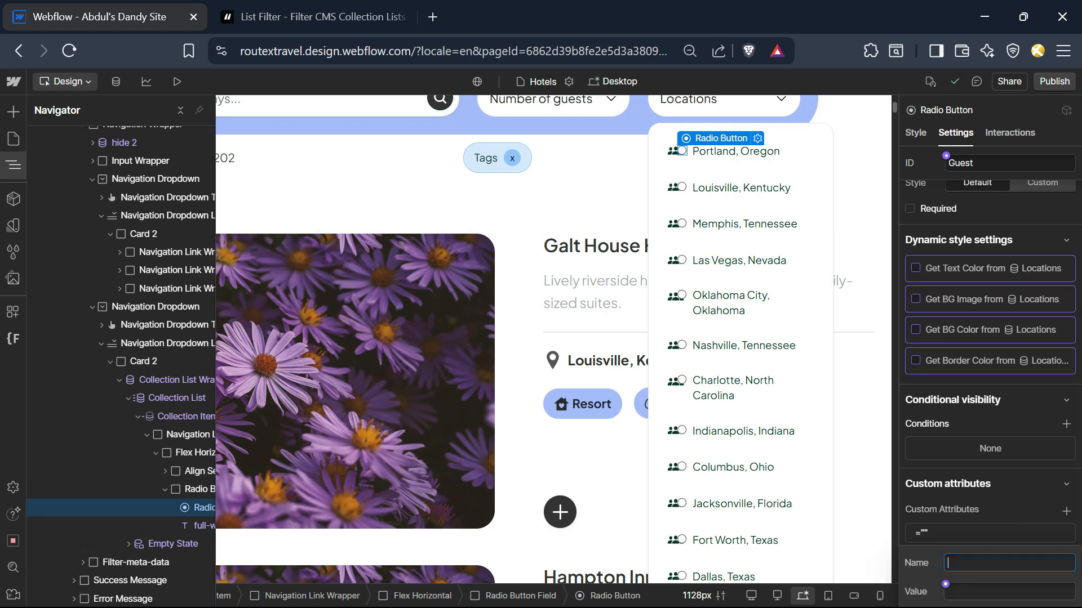
{"action": "key", "text": "super+v"}
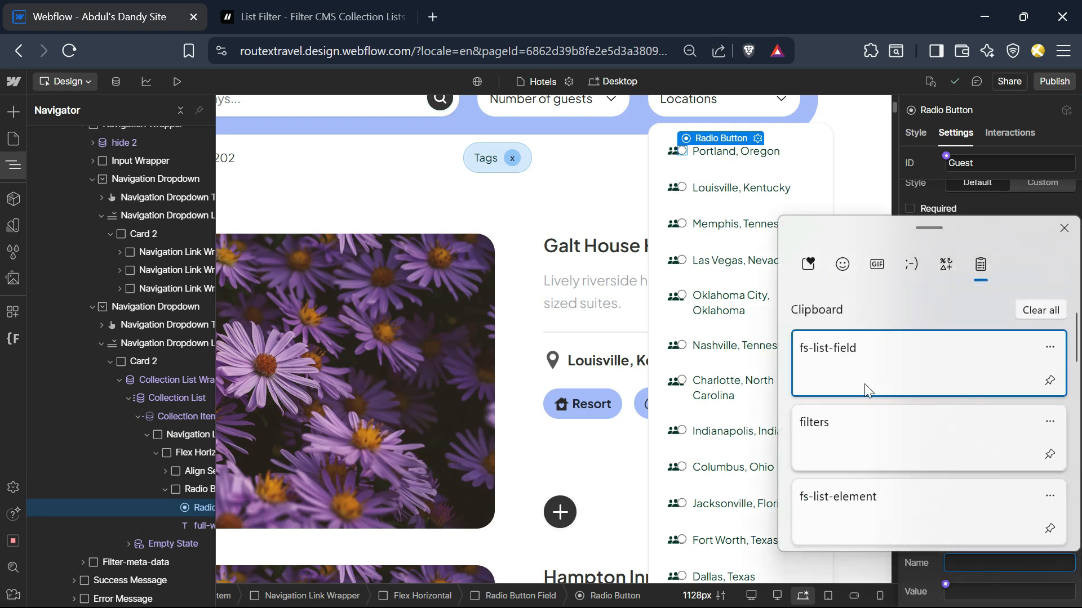
{"action": "left_click", "coordinate": [873, 358]}
{"action": "left_click", "coordinate": [1003, 592]}
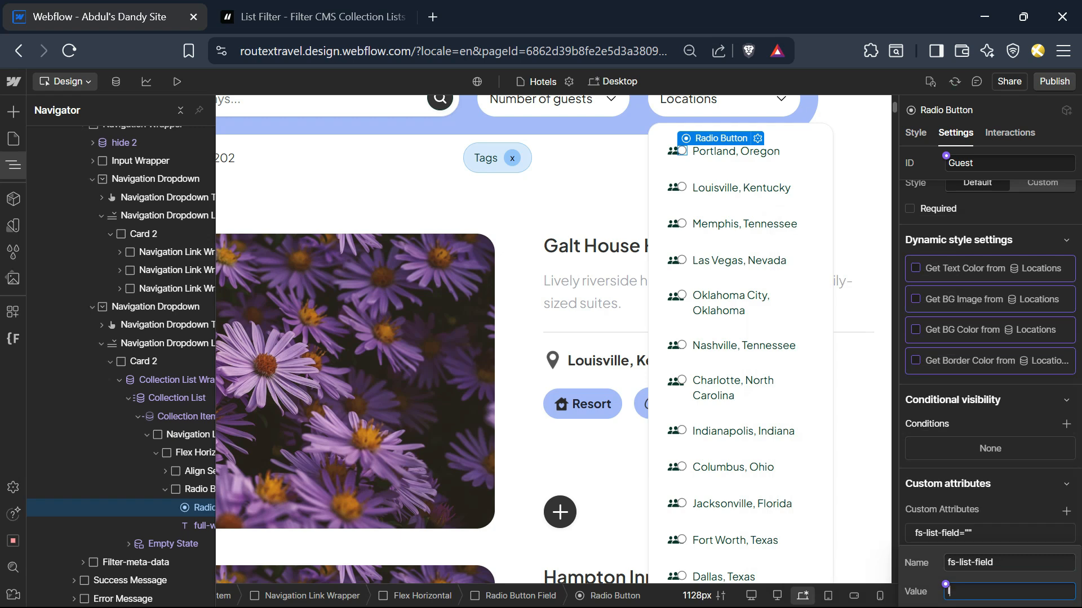
{"action": "type", "text": "locations"}
{"action": "key", "text": "Return"}
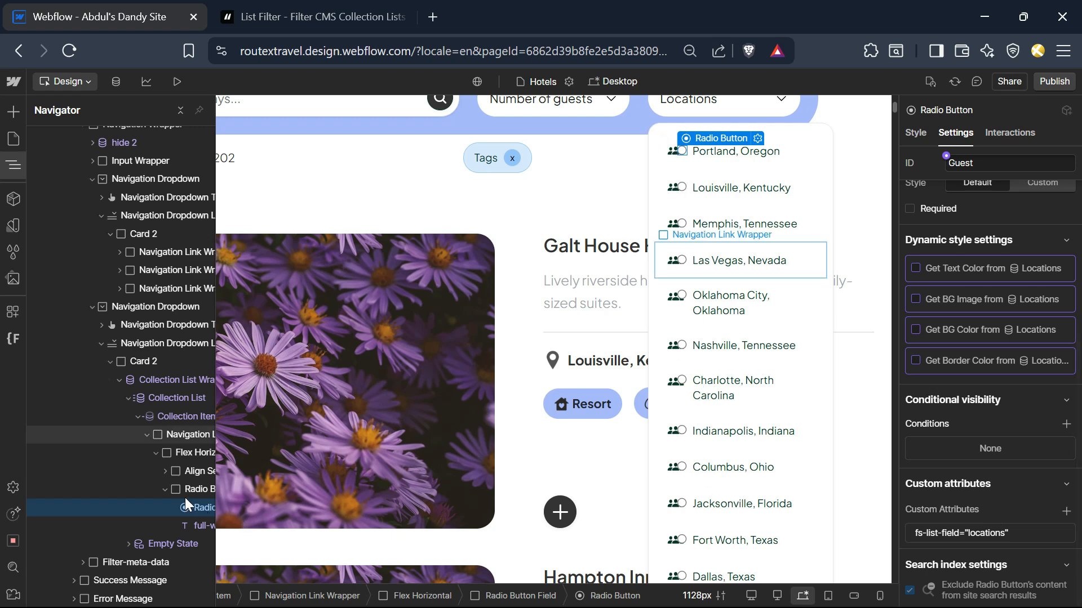
- Set the height of the Locations dropdown's Card 2 to 266 px and check how its list of locations scrolls
{"action": "left_click", "coordinate": [144, 361]}
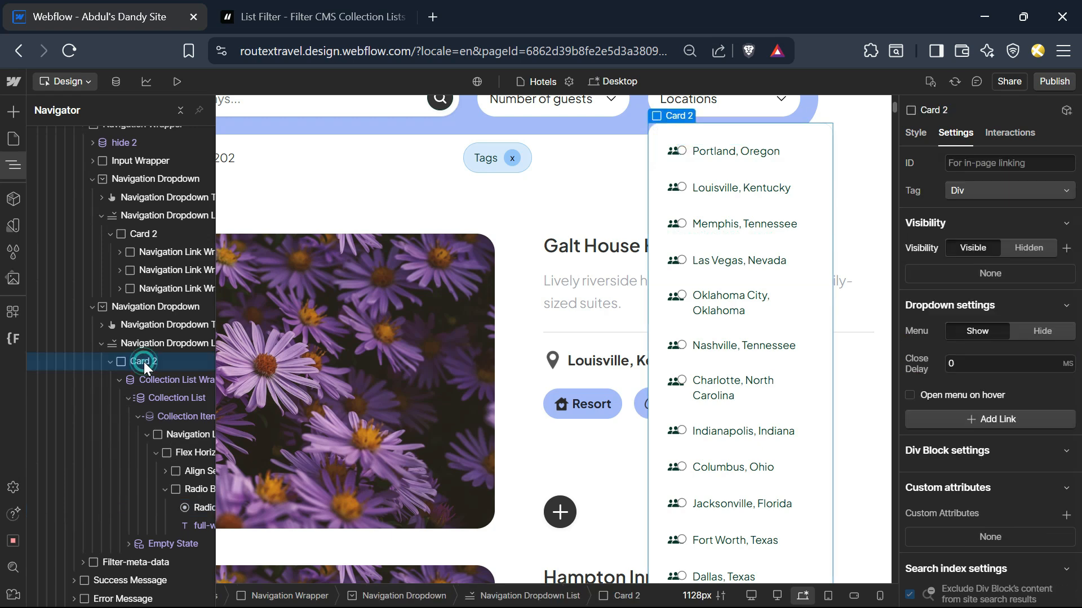
{"action": "left_click", "coordinate": [913, 133]}
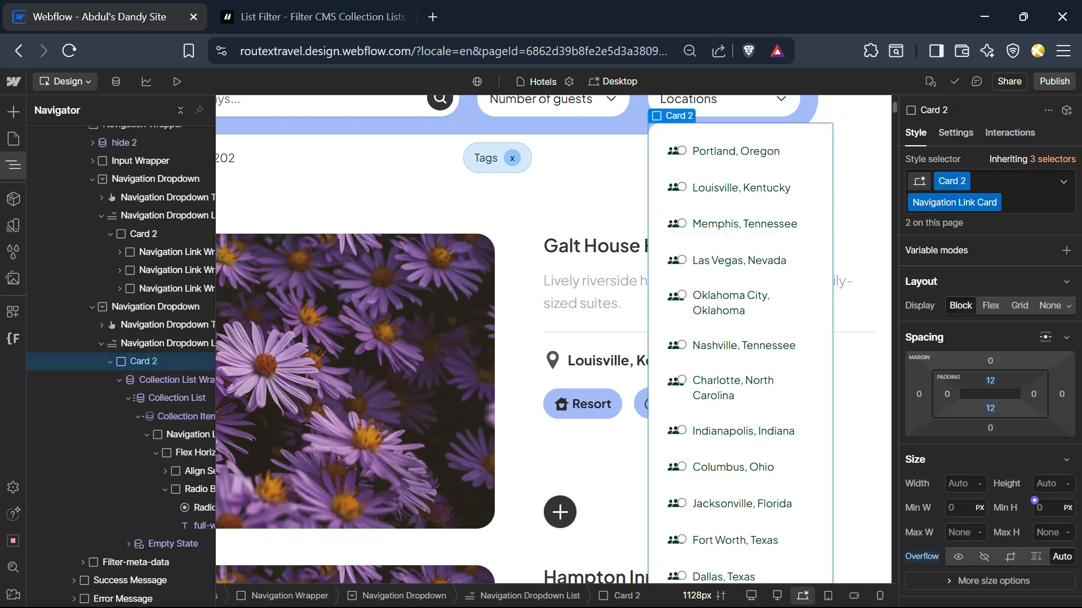
{"action": "left_click", "coordinate": [1047, 484]}
{"action": "type", "text": "266"}
{"action": "key", "text": "Return"}
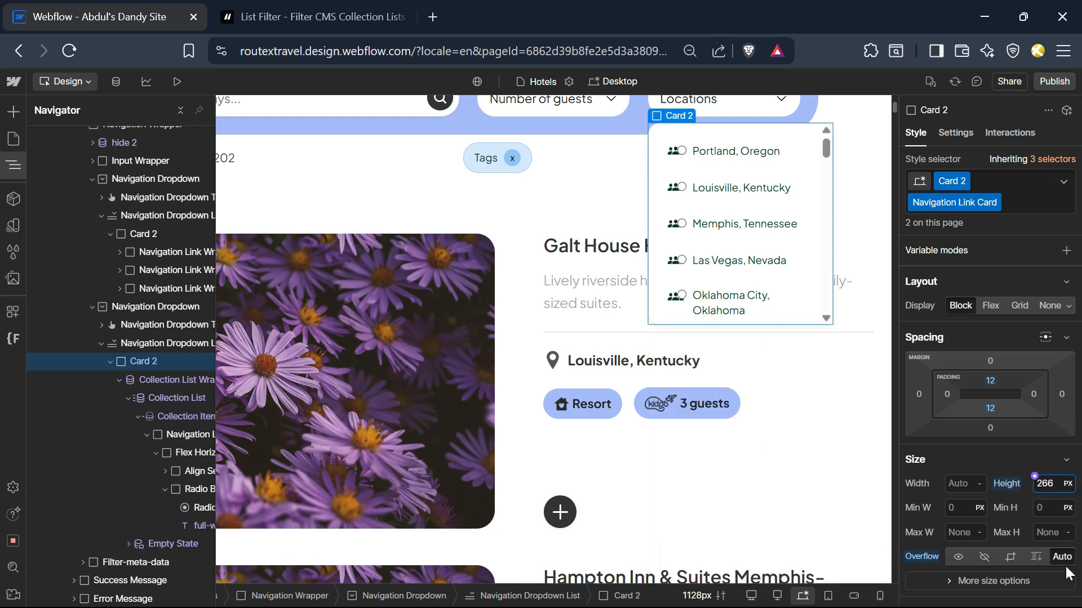
{"action": "scroll", "coordinate": [750, 194], "scroll_direction": "down", "scroll_amount": 3}
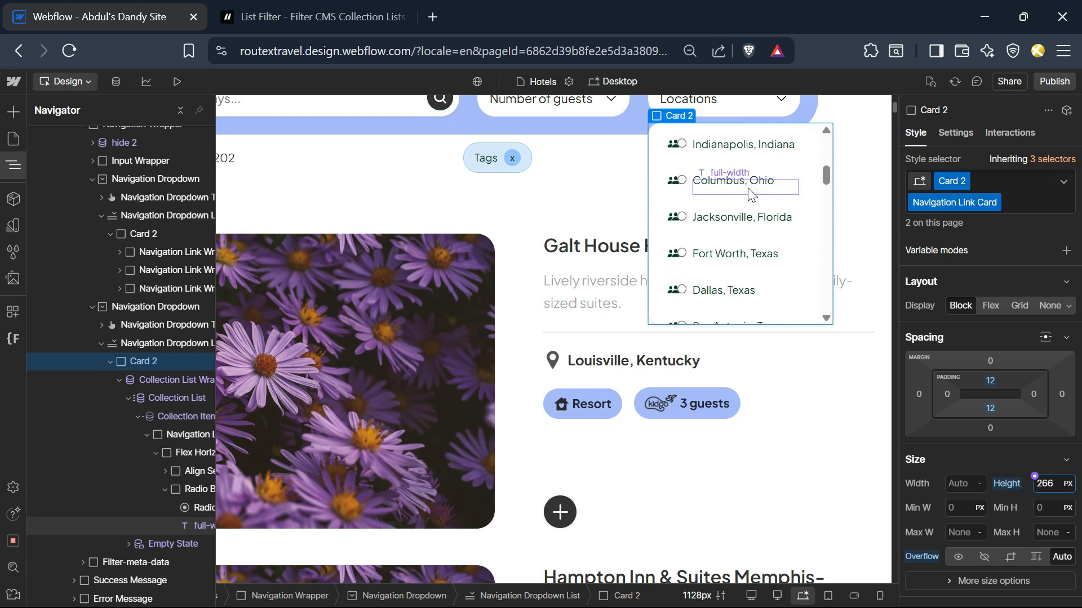
{"action": "scroll", "coordinate": [749, 193], "scroll_direction": "down", "scroll_amount": 5}
{"action": "scroll", "coordinate": [744, 225], "scroll_direction": "up", "scroll_amount": 10}
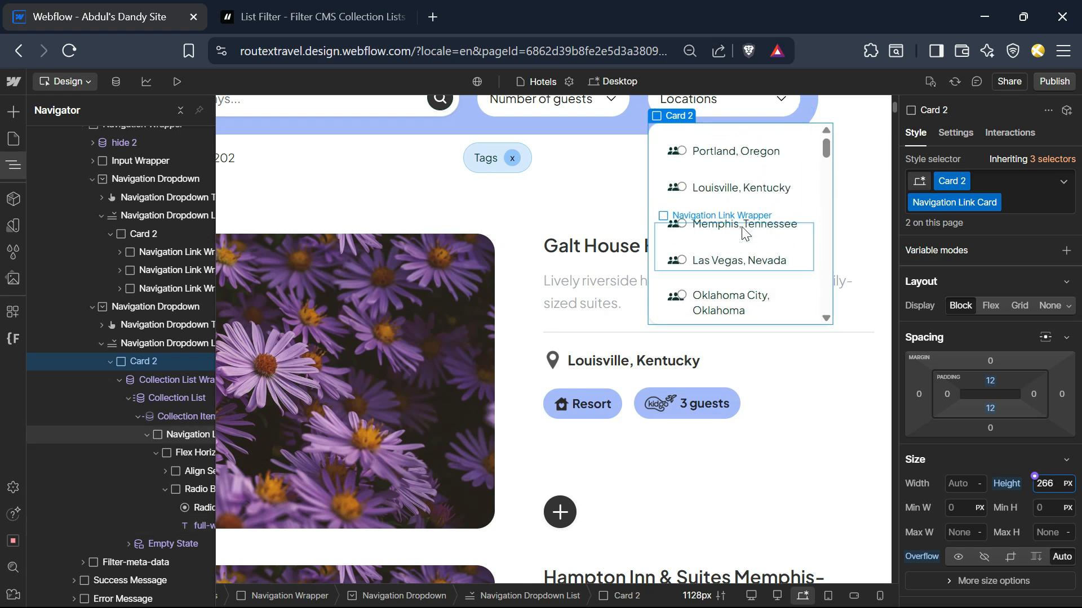
{"action": "scroll", "coordinate": [744, 232], "scroll_direction": "down", "scroll_amount": 10}
{"action": "scroll", "coordinate": [745, 232], "scroll_direction": "up", "scroll_amount": 8}
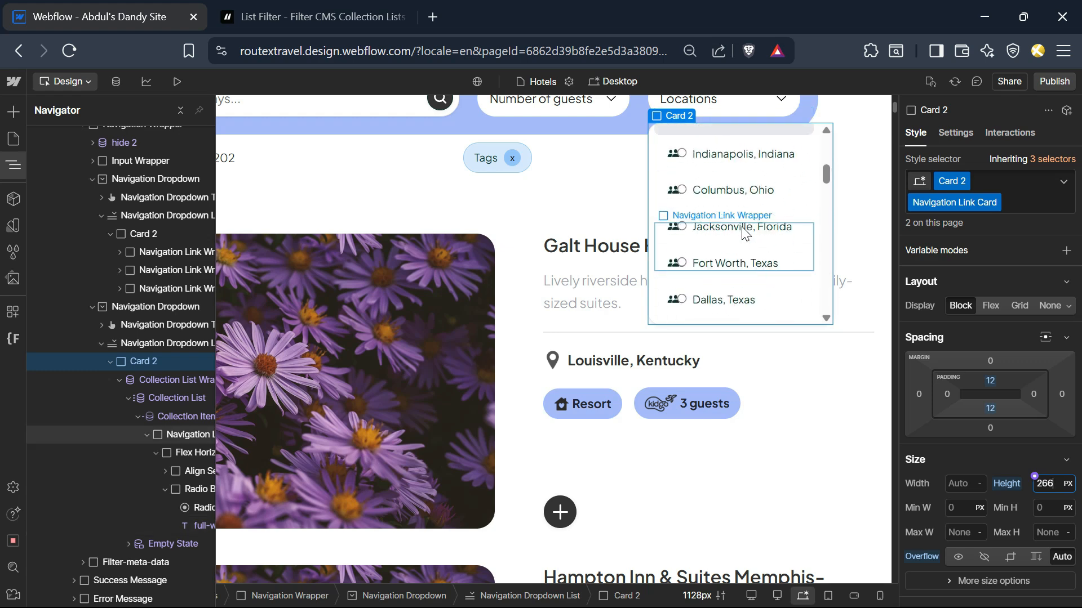
{"action": "scroll", "coordinate": [743, 231], "scroll_direction": "up", "scroll_amount": 8}
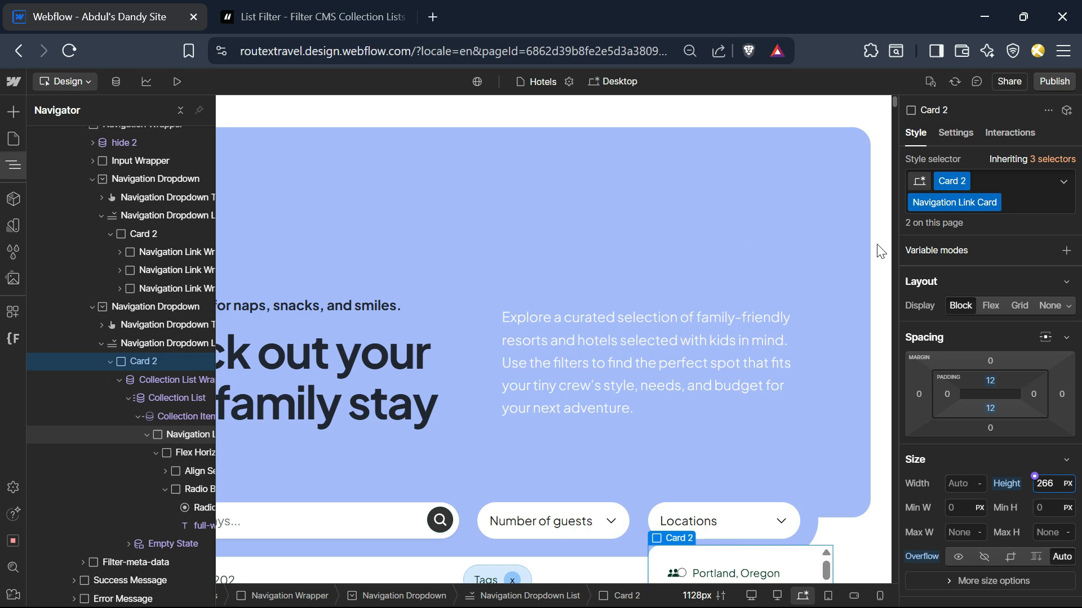
{"action": "scroll", "coordinate": [807, 316], "scroll_direction": "down", "scroll_amount": 5}
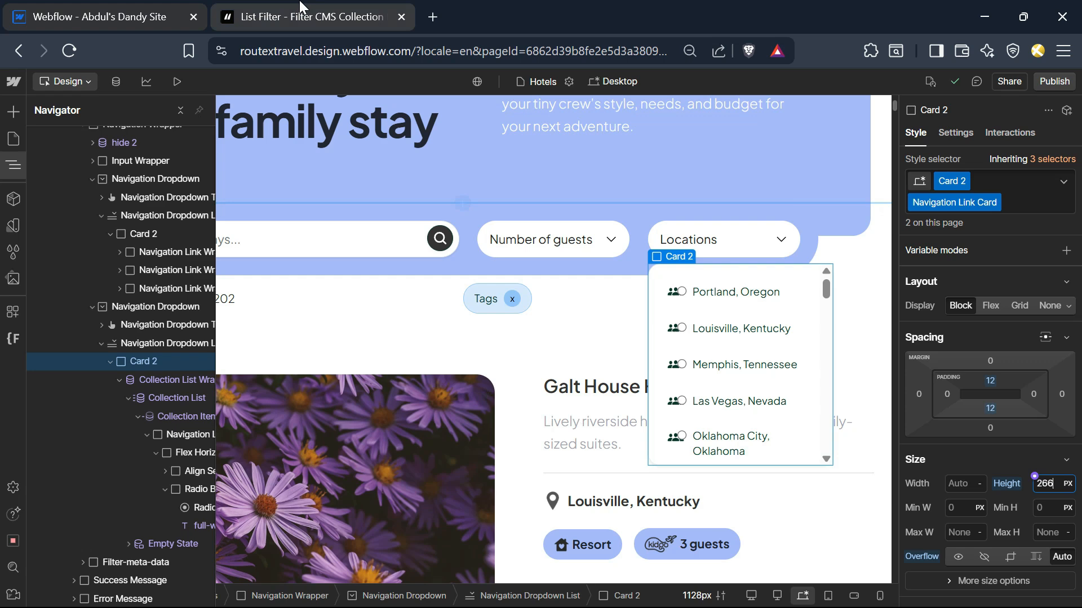
- Switch to the Finsweet List Filter documentation and read how the Checkbox or Radio Value attribute is set up
{"action": "left_click", "coordinate": [315, 17]}
{"action": "scroll", "coordinate": [604, 382], "scroll_direction": "up", "scroll_amount": 2}
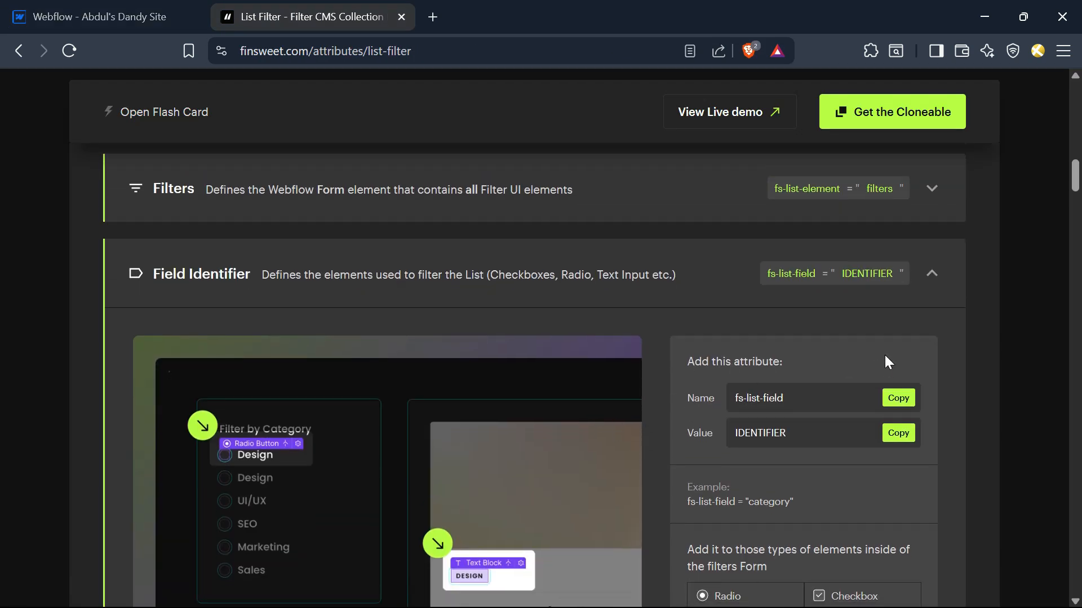
{"action": "scroll", "coordinate": [817, 405], "scroll_direction": "down", "scroll_amount": 2}
{"action": "scroll", "coordinate": [918, 309], "scroll_direction": "up", "scroll_amount": 2}
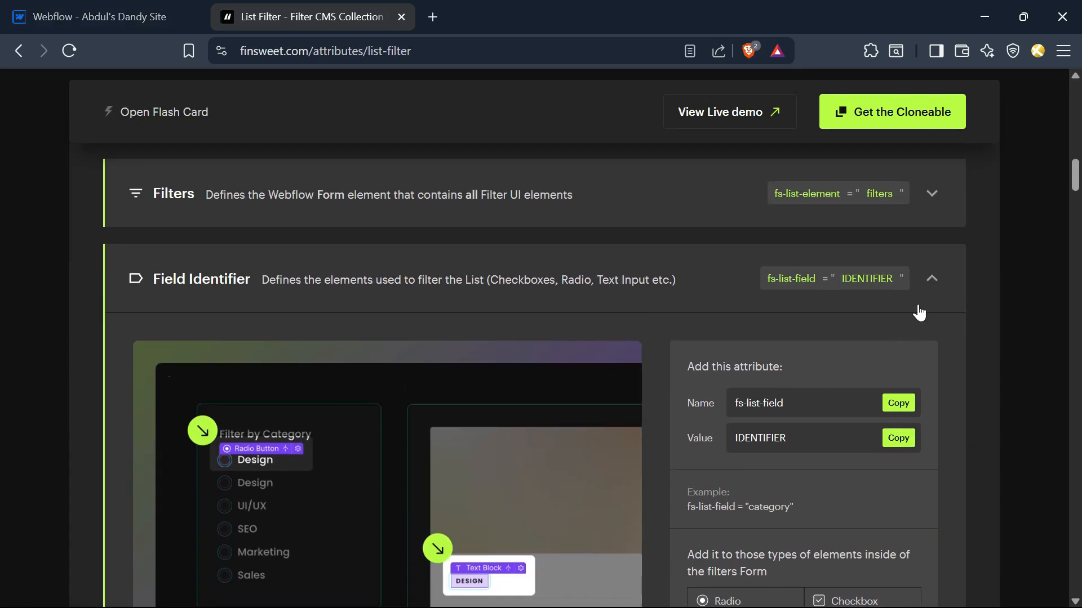
{"action": "left_click", "coordinate": [931, 280]}
{"action": "scroll", "coordinate": [284, 288], "scroll_direction": "down", "scroll_amount": 2}
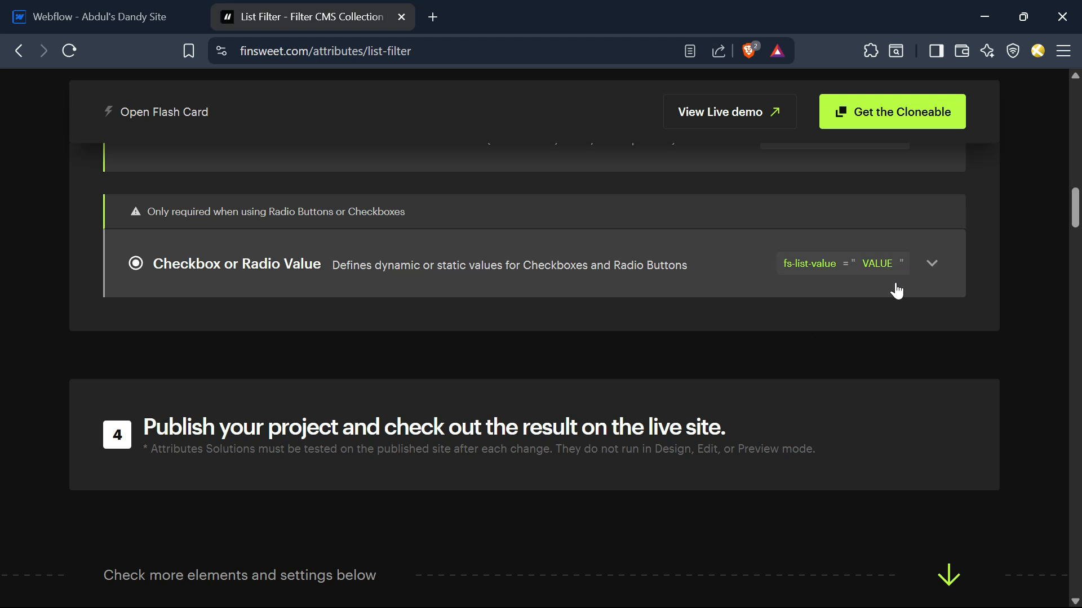
{"action": "left_click", "coordinate": [691, 275]}
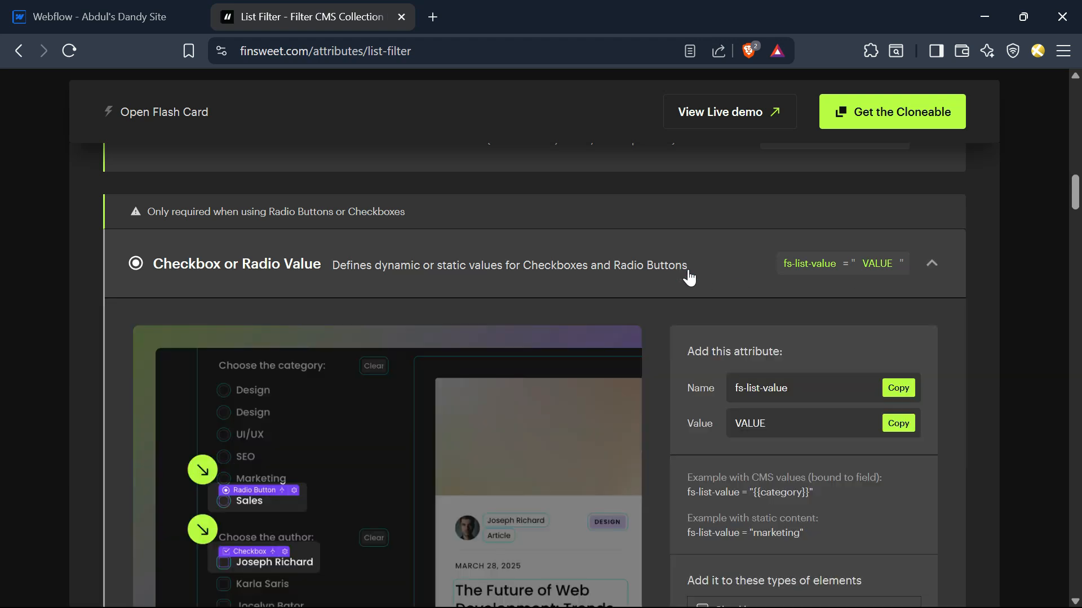
{"action": "scroll", "coordinate": [553, 405], "scroll_direction": "down", "scroll_amount": 2}
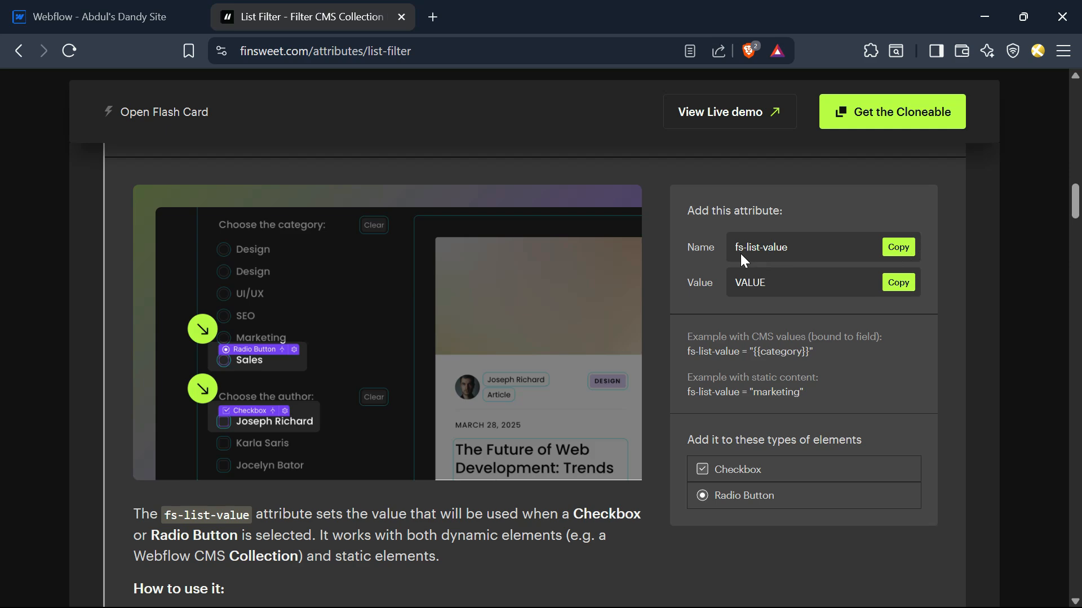
- Return to Webflow and add a custom attribute named fs-list-value to the location option's Radio Button
{"action": "left_click", "coordinate": [126, 17]}
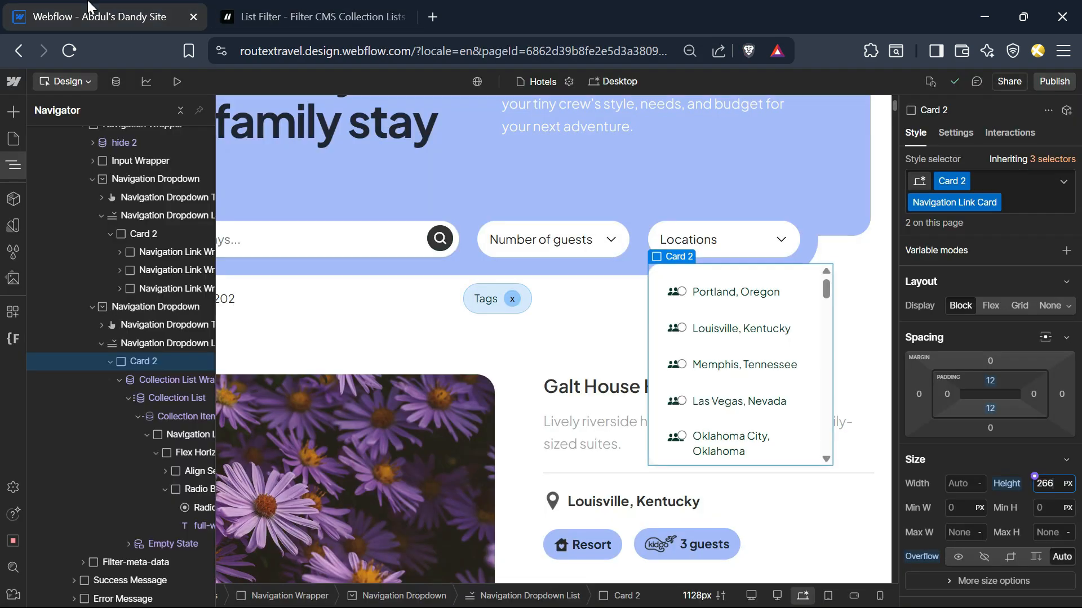
{"action": "left_click", "coordinate": [685, 294]}
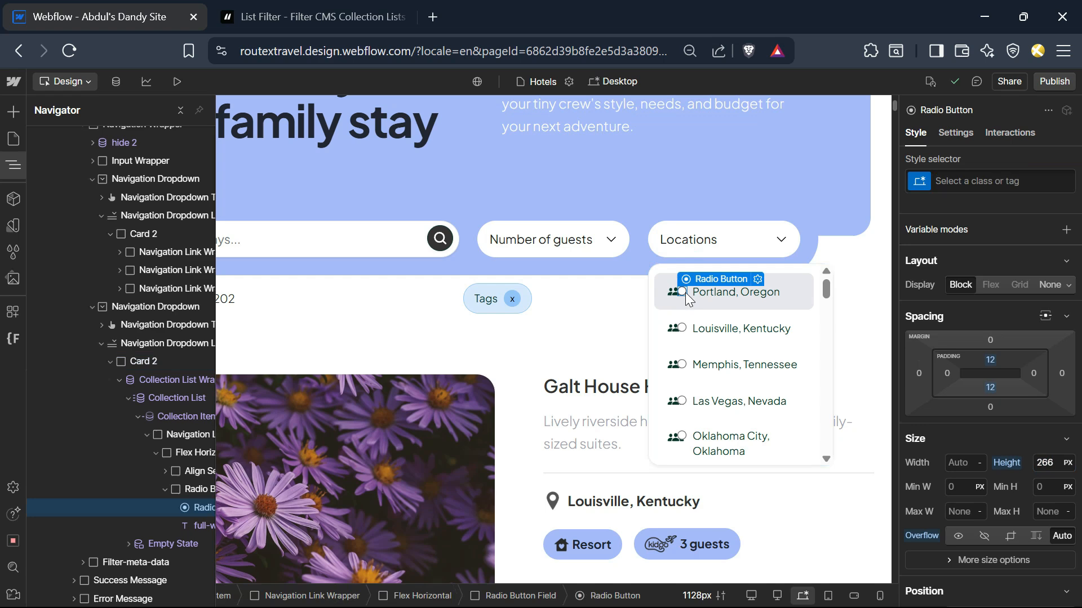
{"action": "left_click", "coordinate": [958, 134]}
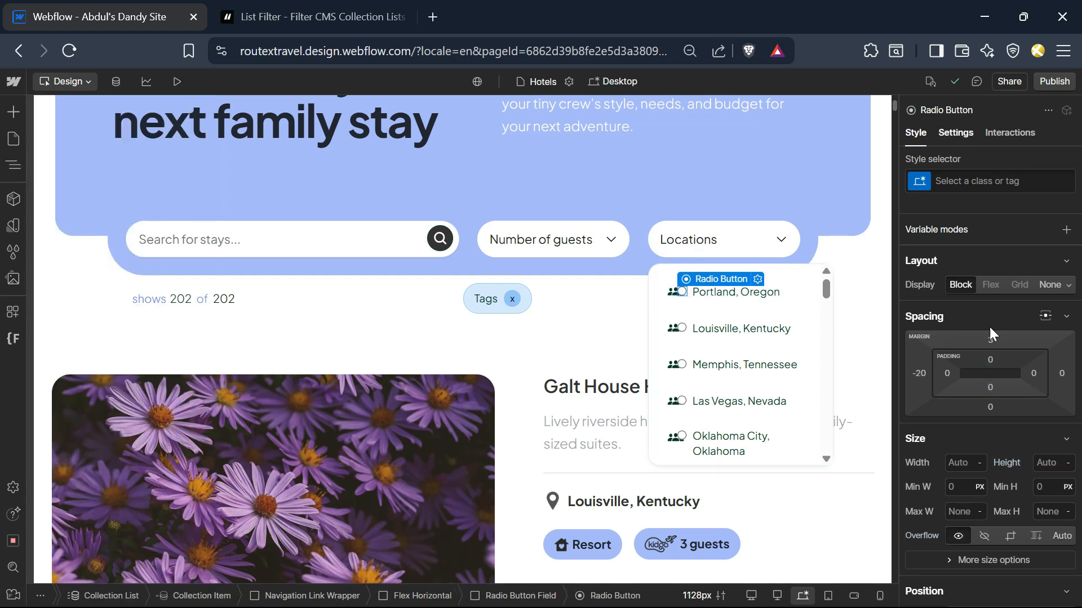
{"action": "scroll", "coordinate": [992, 496], "scroll_direction": "down", "scroll_amount": 3}
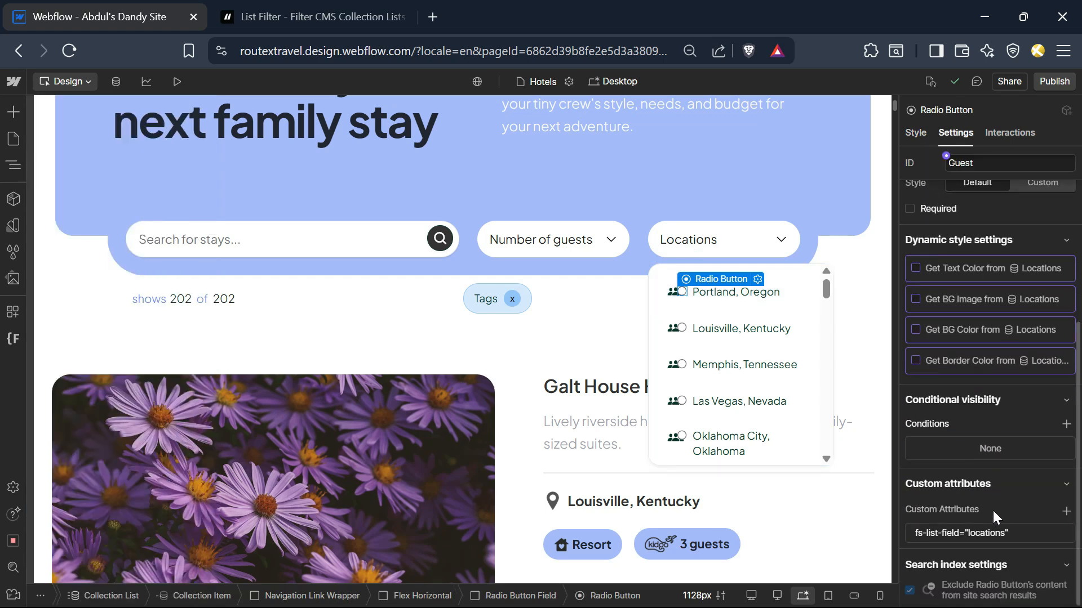
{"action": "left_click", "coordinate": [1066, 511]}
{"action": "type", "text": "fs-list-value"}
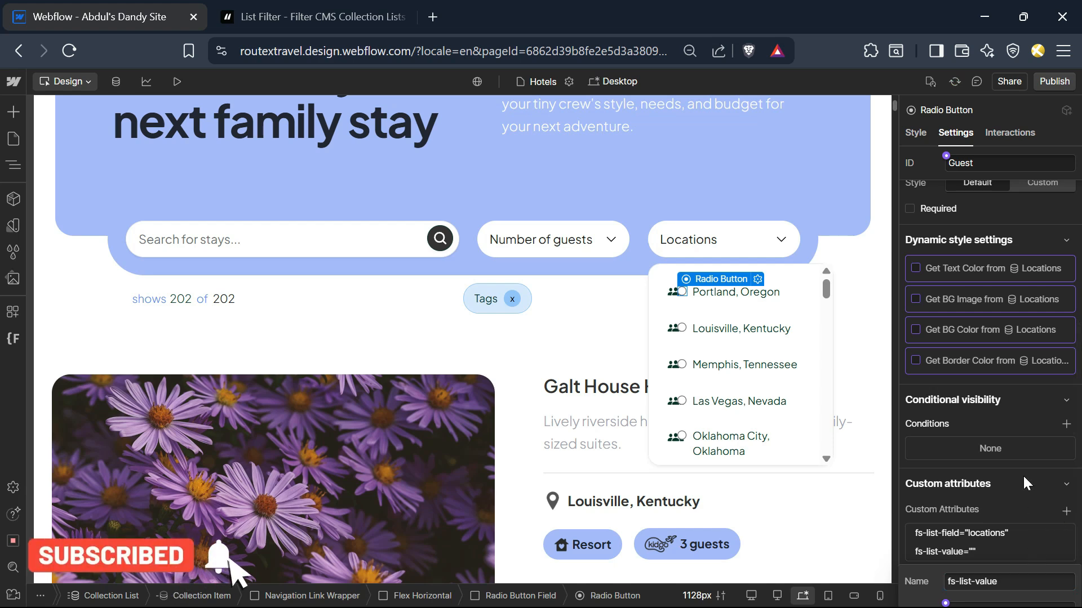
- Bind the value of the Radio Button's fs-list-value attribute to the Name field of the Locations collection
{"action": "left_click", "coordinate": [1051, 396]}
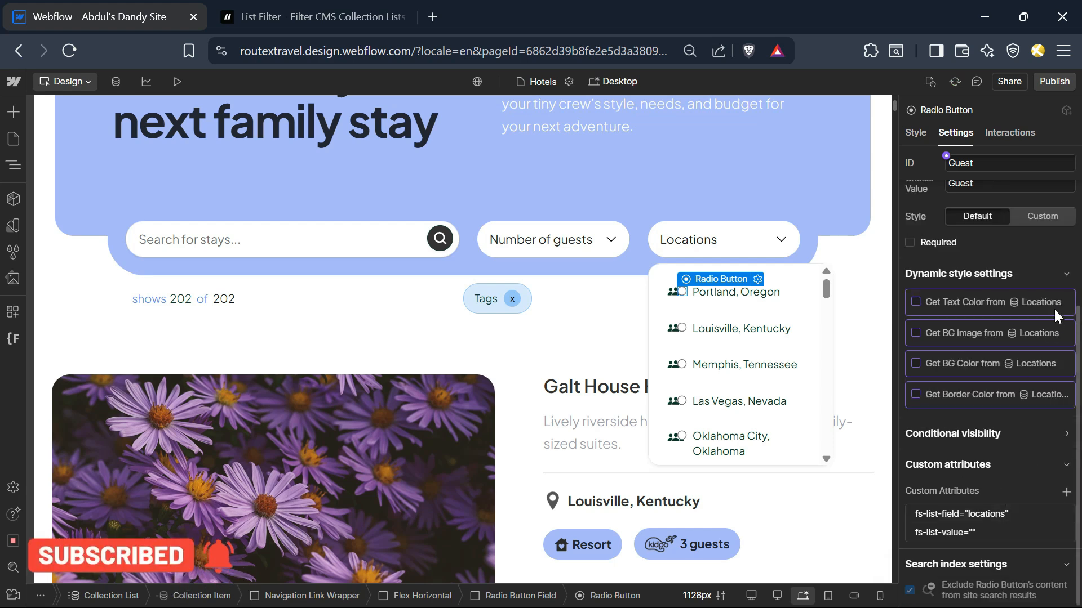
{"action": "left_click", "coordinate": [1066, 274]}
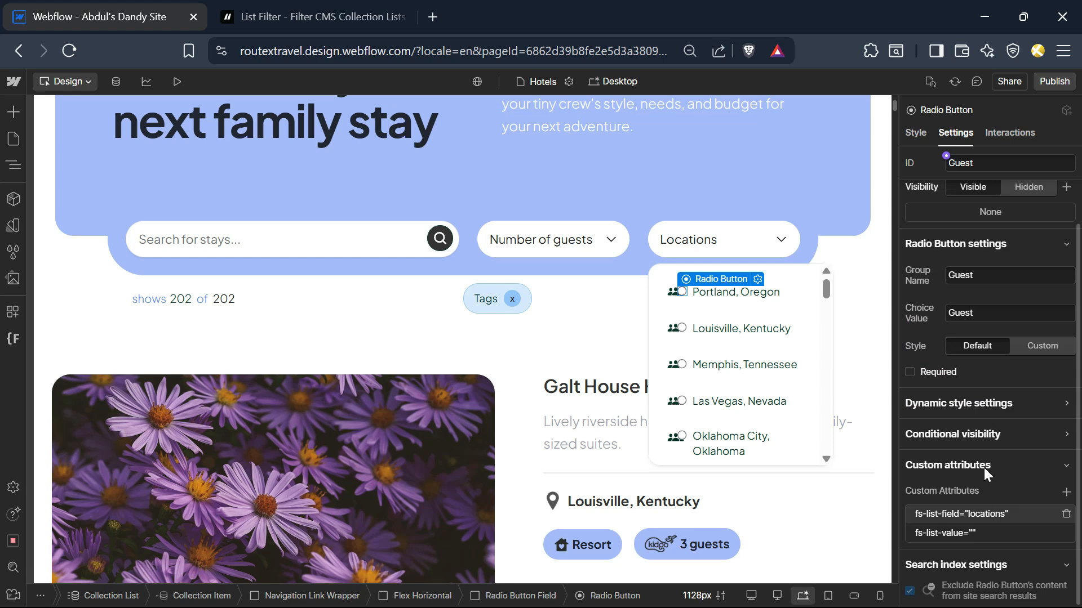
{"action": "left_click", "coordinate": [1059, 243]}
{"action": "left_click", "coordinate": [1026, 439]}
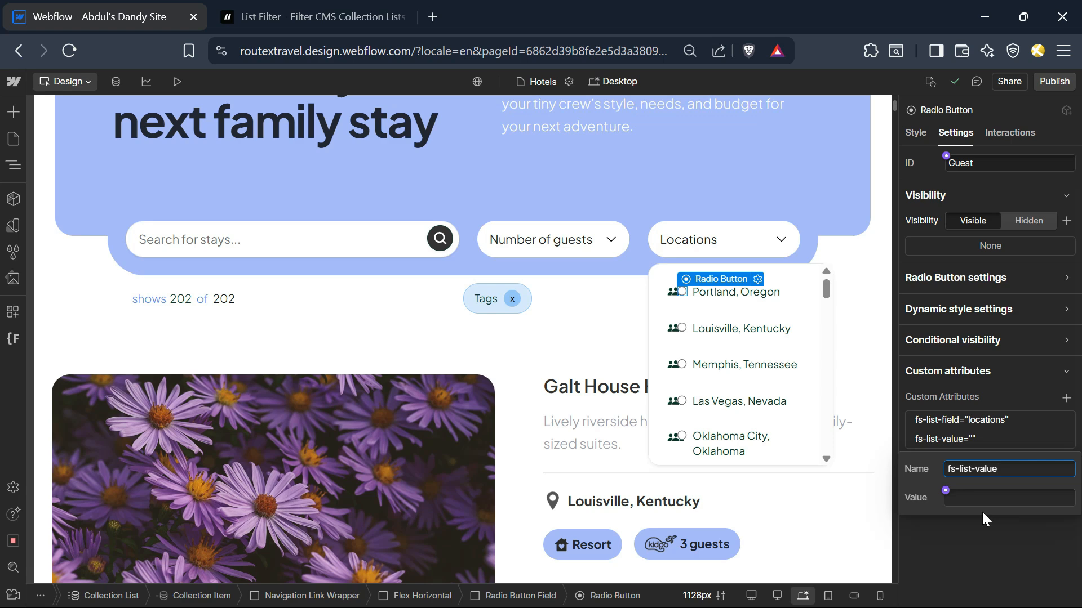
{"action": "left_click", "coordinate": [949, 492]}
{"action": "left_click", "coordinate": [948, 492]}
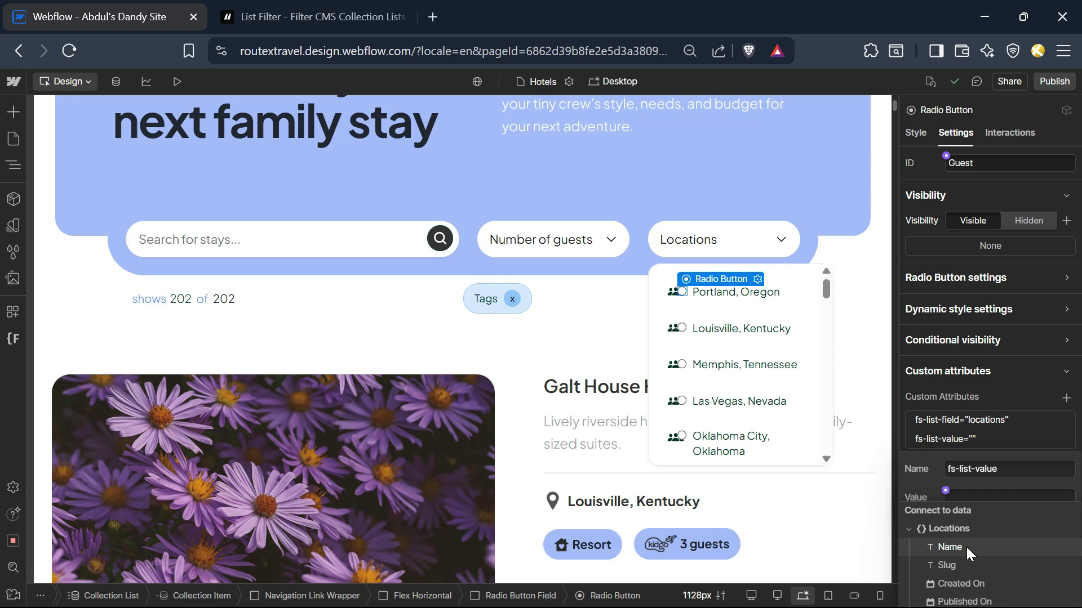
{"action": "left_click", "coordinate": [949, 547]}
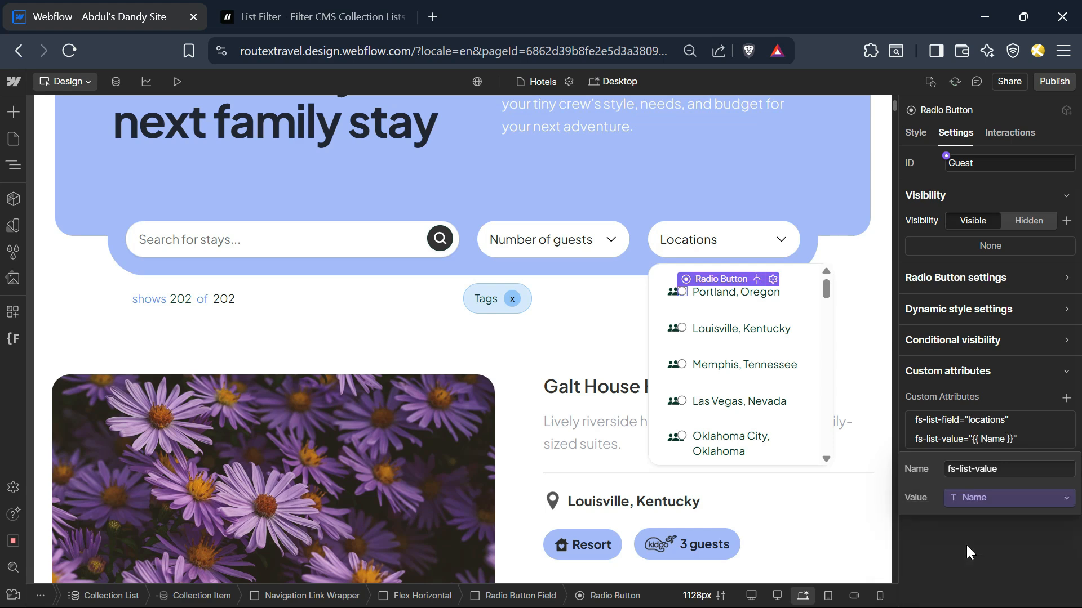
- Switch to the Finsweet List Filter documentation and examine the Checkbox or Radio Value usage notes and the example with CMS values
{"action": "left_click", "coordinate": [317, 11]}
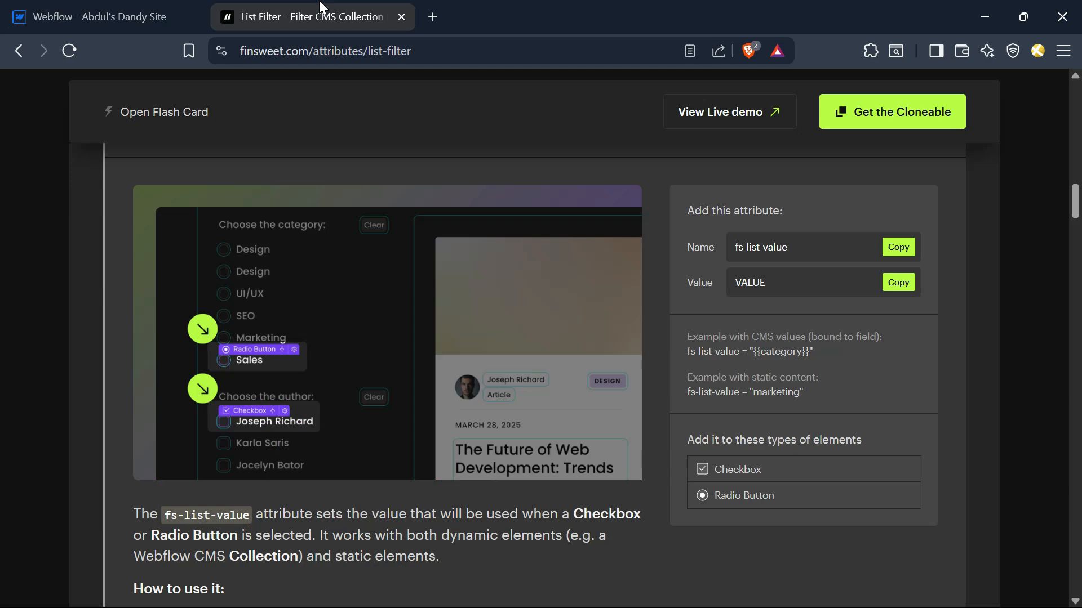
{"action": "scroll", "coordinate": [695, 502], "scroll_direction": "down", "scroll_amount": 15}
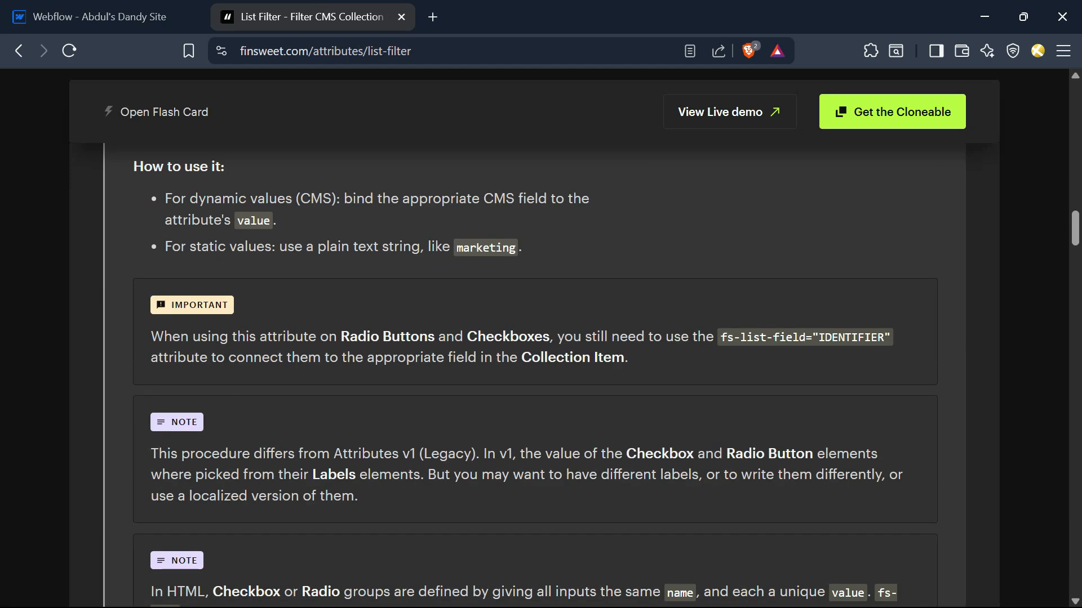
{"action": "scroll", "coordinate": [476, 463], "scroll_direction": "up", "scroll_amount": 15}
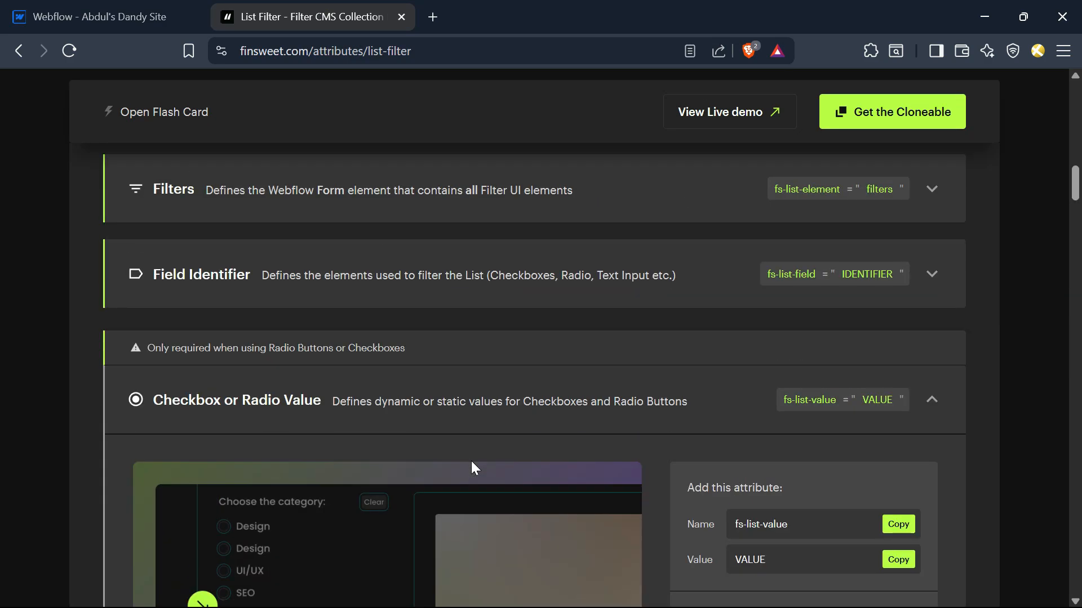
{"action": "scroll", "coordinate": [471, 461], "scroll_direction": "down", "scroll_amount": 5}
{"action": "scroll", "coordinate": [471, 461], "scroll_direction": "up", "scroll_amount": 2}
{"action": "scroll", "coordinate": [471, 461], "scroll_direction": "down", "scroll_amount": 3}
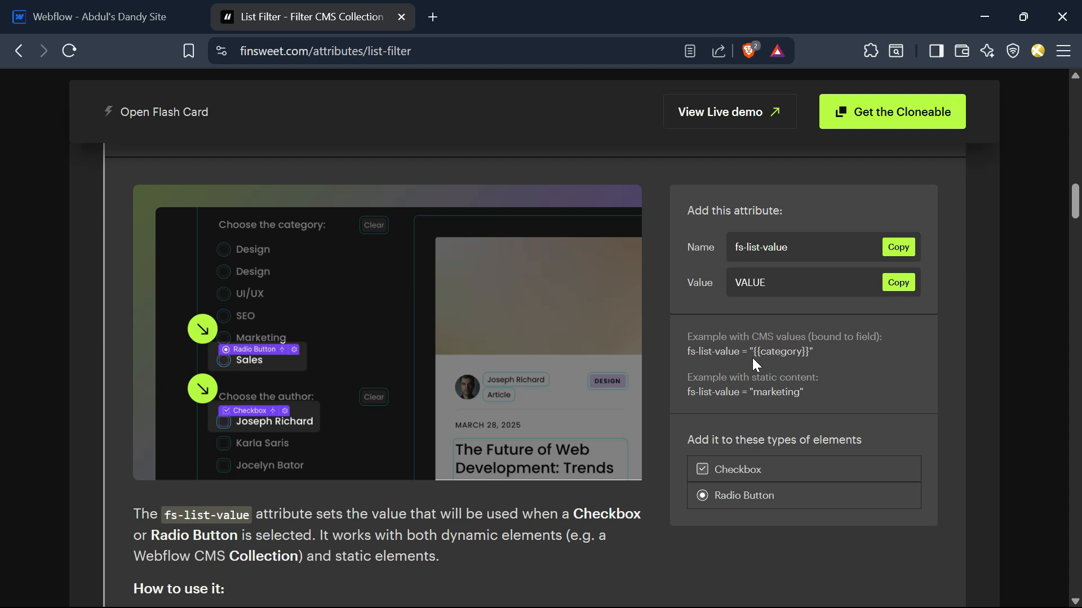
{"action": "left_click", "coordinate": [685, 350]}
{"action": "left_click_drag", "start_coordinate": [753, 351], "coordinate": [757, 352]}
{"action": "scroll", "coordinate": [542, 400], "scroll_direction": "up", "scroll_amount": 7}
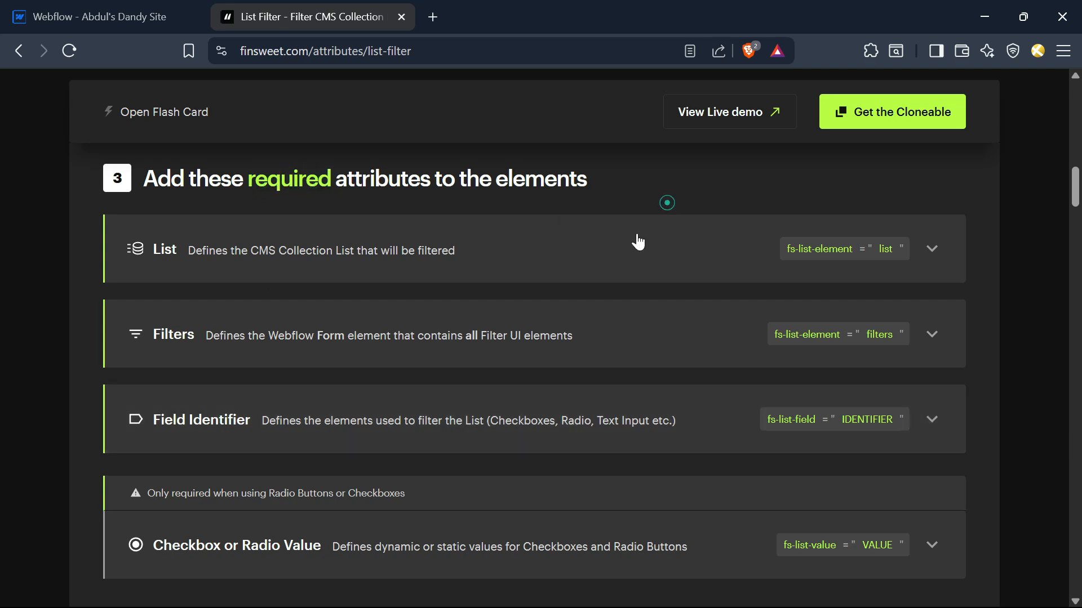
{"action": "scroll", "coordinate": [562, 321], "scroll_direction": "down", "scroll_amount": 3}
- Return to Webflow, publish the site to the routextravel.webflow.io staging domain and open the live Hotels page
{"action": "left_click", "coordinate": [112, 17]}
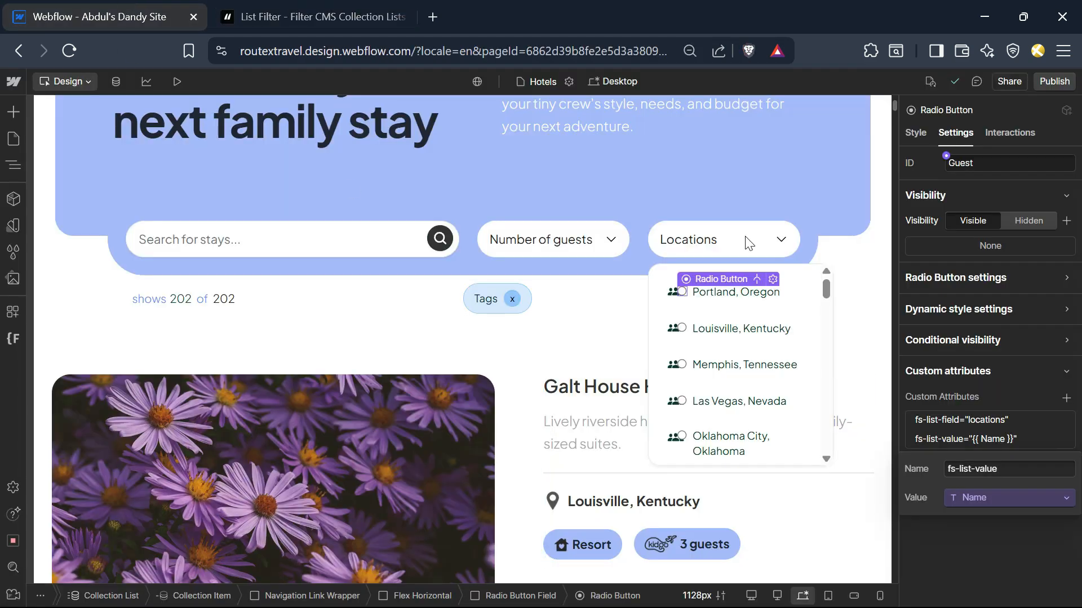
{"action": "left_click", "coordinate": [1054, 81]}
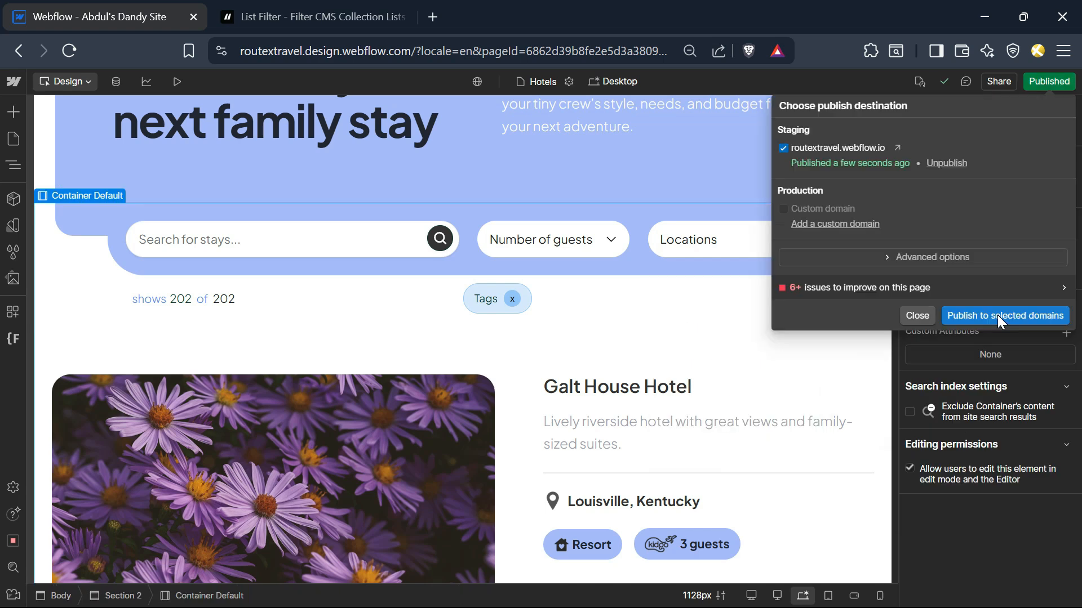
{"action": "left_click", "coordinate": [901, 143]}
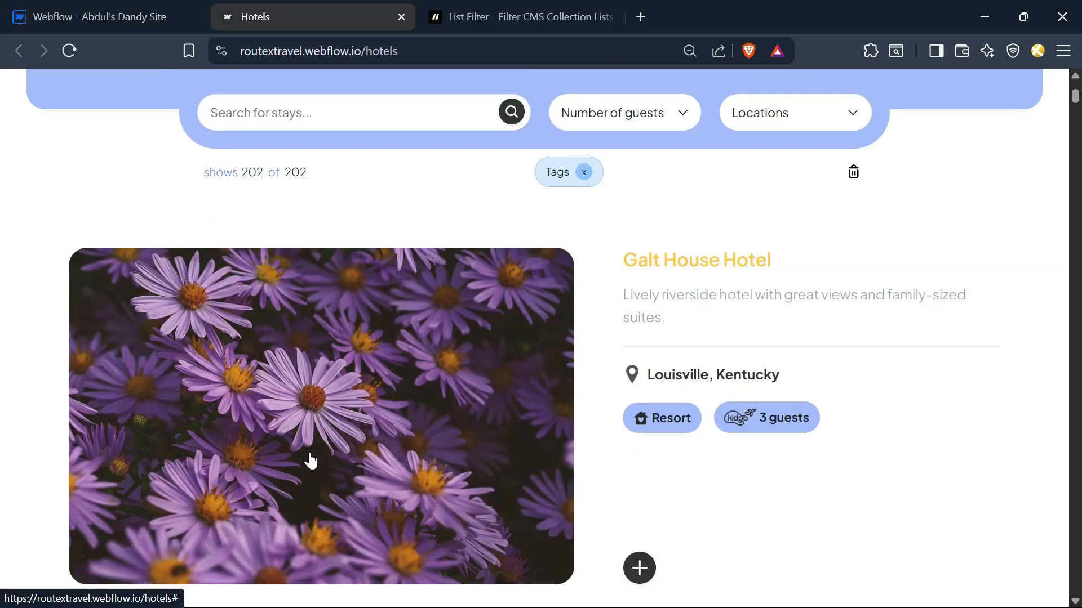
- Open the Locations dropdown on the live Hotels page and look through its scrollable list of options
{"action": "left_click", "coordinate": [823, 112]}
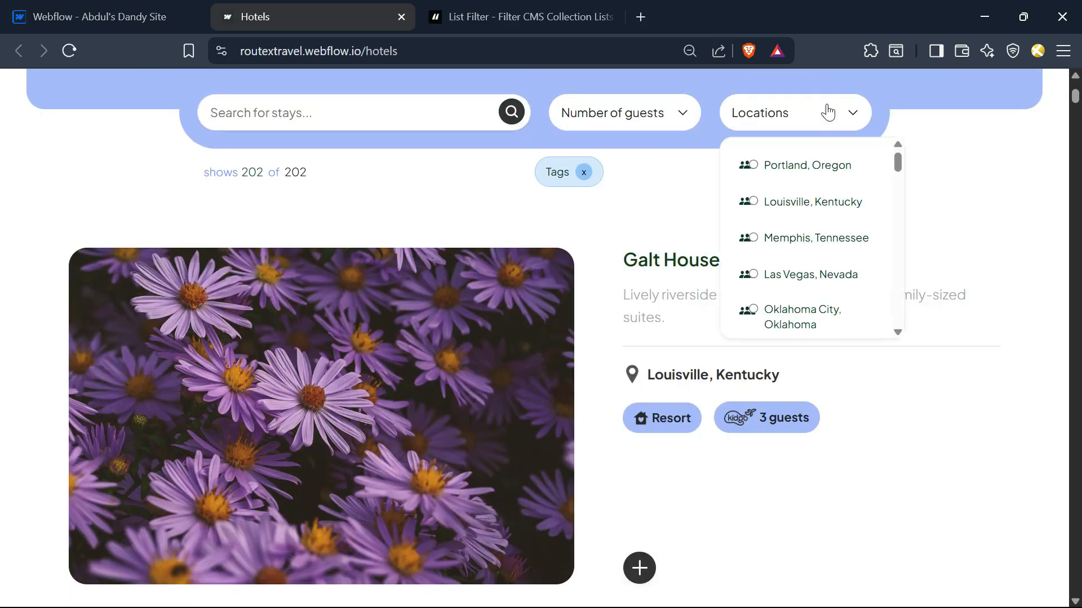
{"action": "scroll", "coordinate": [800, 220], "scroll_direction": "down", "scroll_amount": 3}
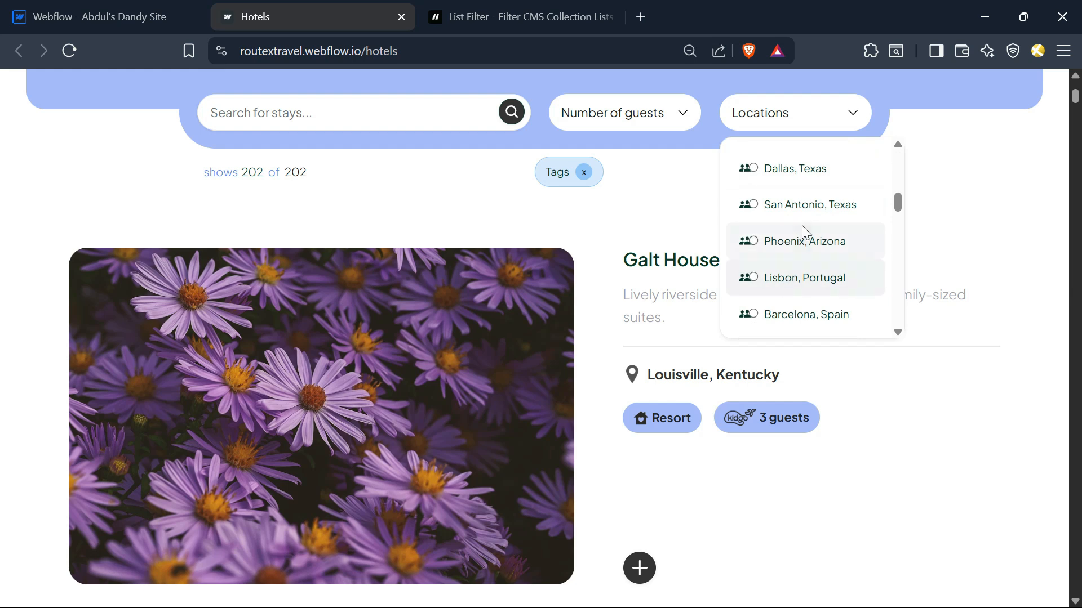
{"action": "scroll", "coordinate": [804, 234], "scroll_direction": "down", "scroll_amount": 3}
{"action": "scroll", "coordinate": [788, 310], "scroll_direction": "up", "scroll_amount": 1}
{"action": "scroll", "coordinate": [788, 309], "scroll_direction": "up", "scroll_amount": 5}
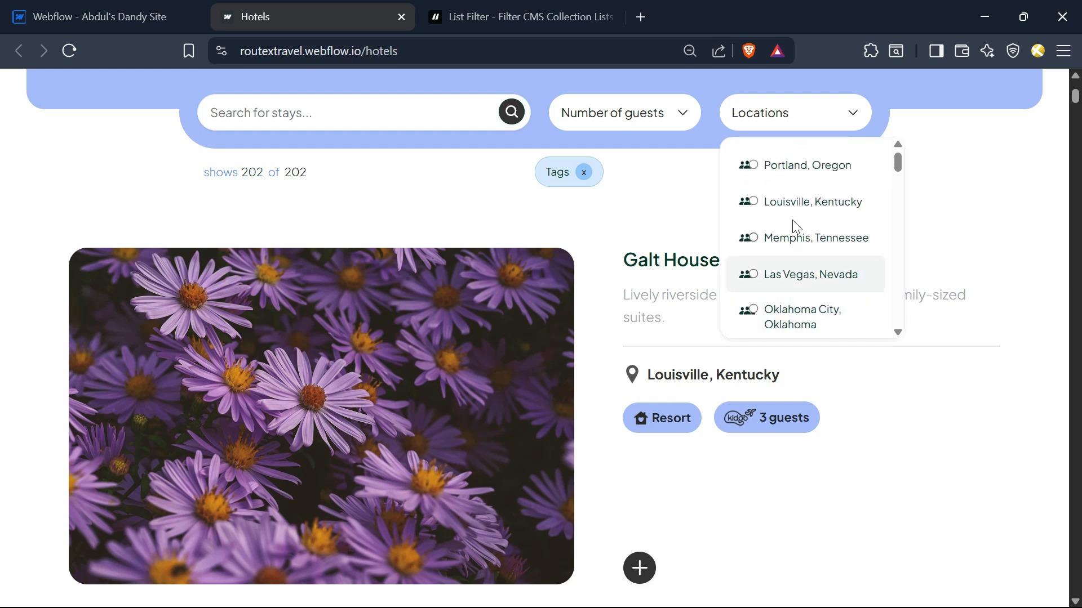
- Test the location filter with Portland, Louisville, Memphis, Las Vegas and Oklahoma City, checking the hotels listed for each
{"action": "left_click", "coordinate": [825, 169]}
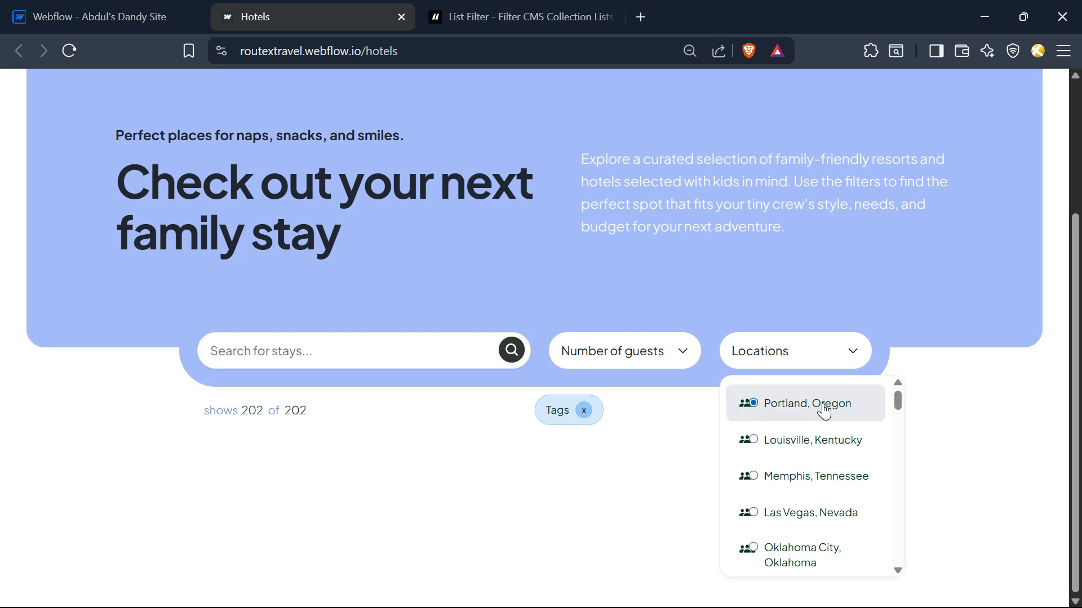
{"action": "left_click", "coordinate": [809, 444]}
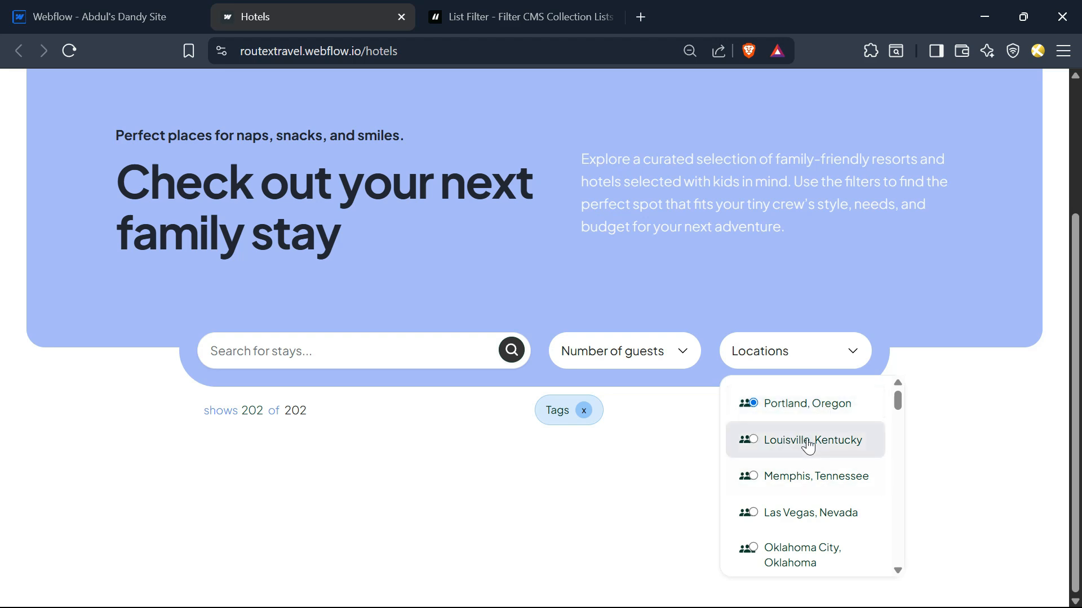
{"action": "scroll", "coordinate": [1003, 428], "scroll_direction": "down", "scroll_amount": 5}
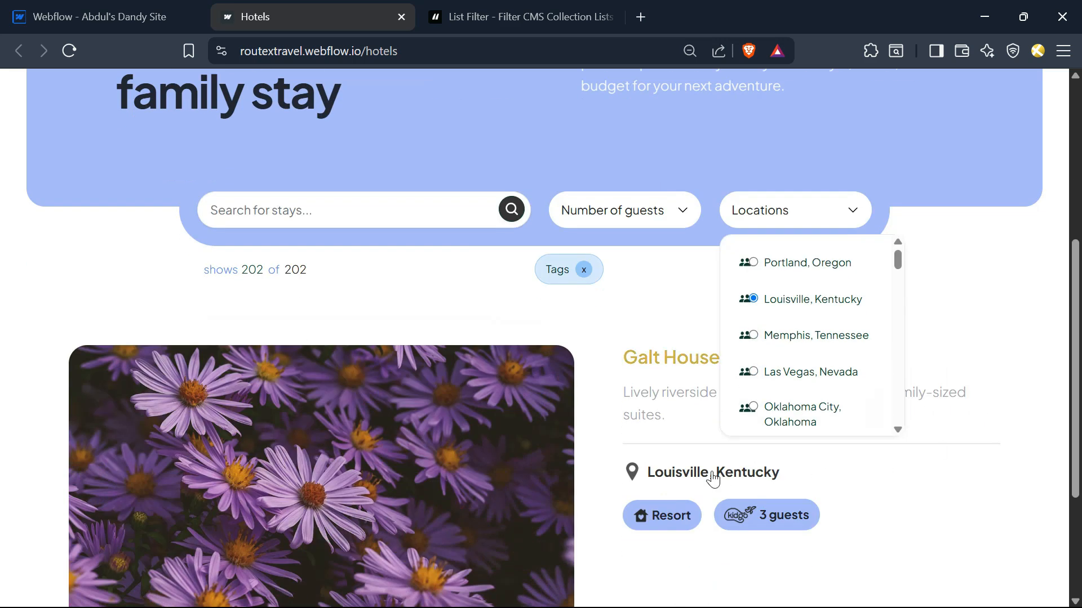
{"action": "scroll", "coordinate": [755, 432], "scroll_direction": "up", "scroll_amount": 2}
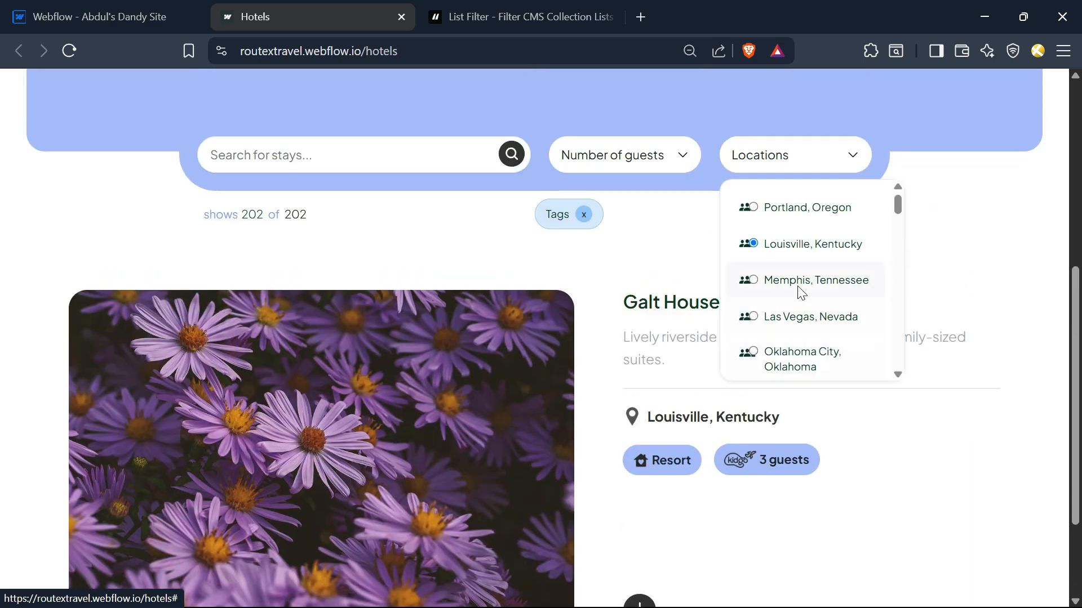
{"action": "left_click", "coordinate": [806, 282]}
{"action": "scroll", "coordinate": [625, 424], "scroll_direction": "down", "scroll_amount": 12}
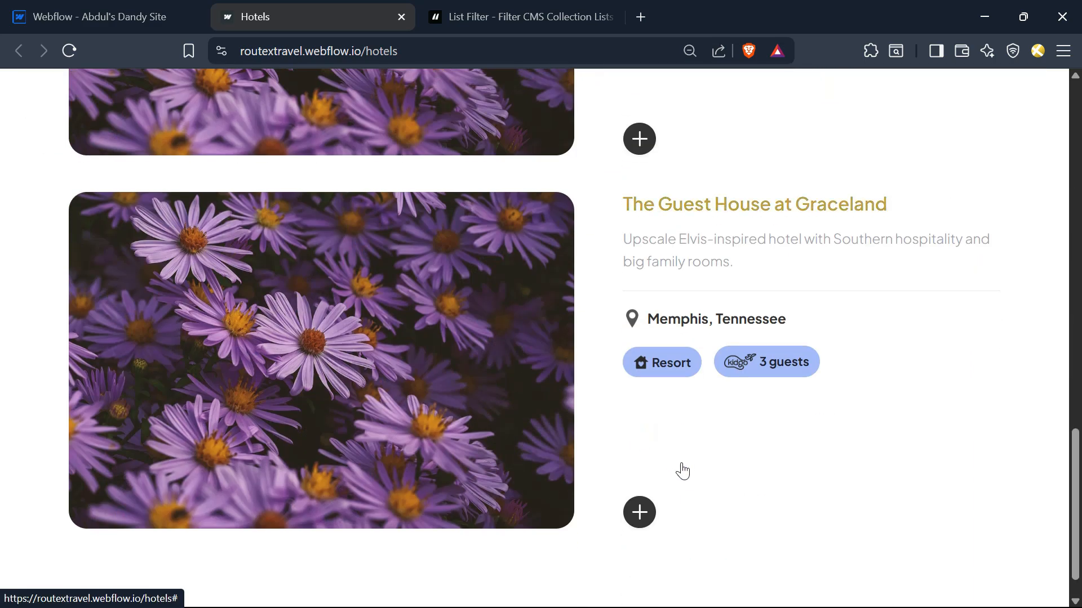
{"action": "scroll", "coordinate": [681, 471], "scroll_direction": "up", "scroll_amount": 14}
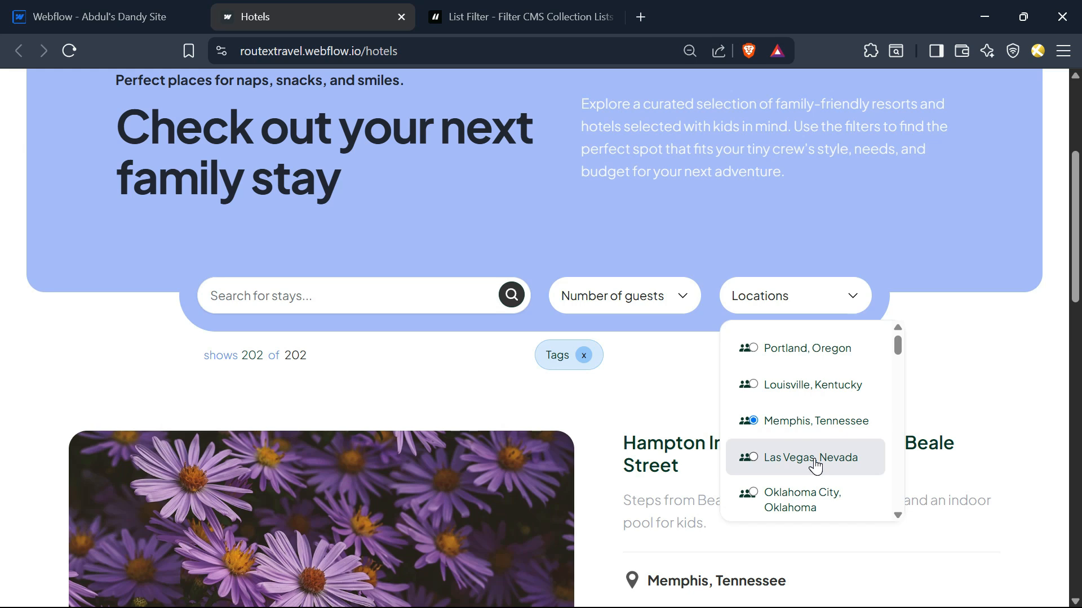
{"action": "left_click", "coordinate": [815, 467]}
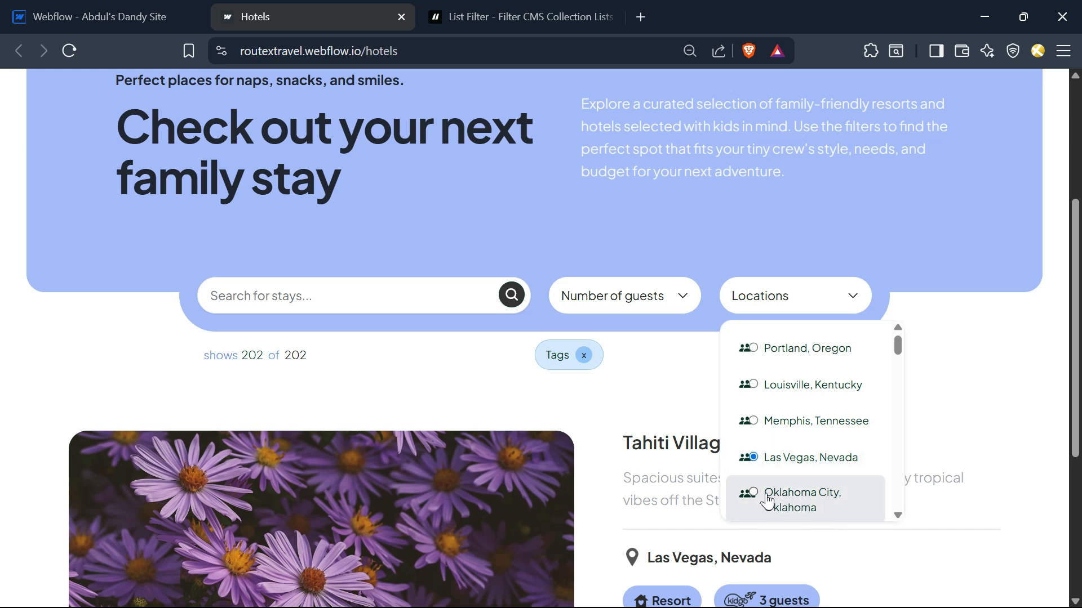
{"action": "left_click", "coordinate": [796, 495]}
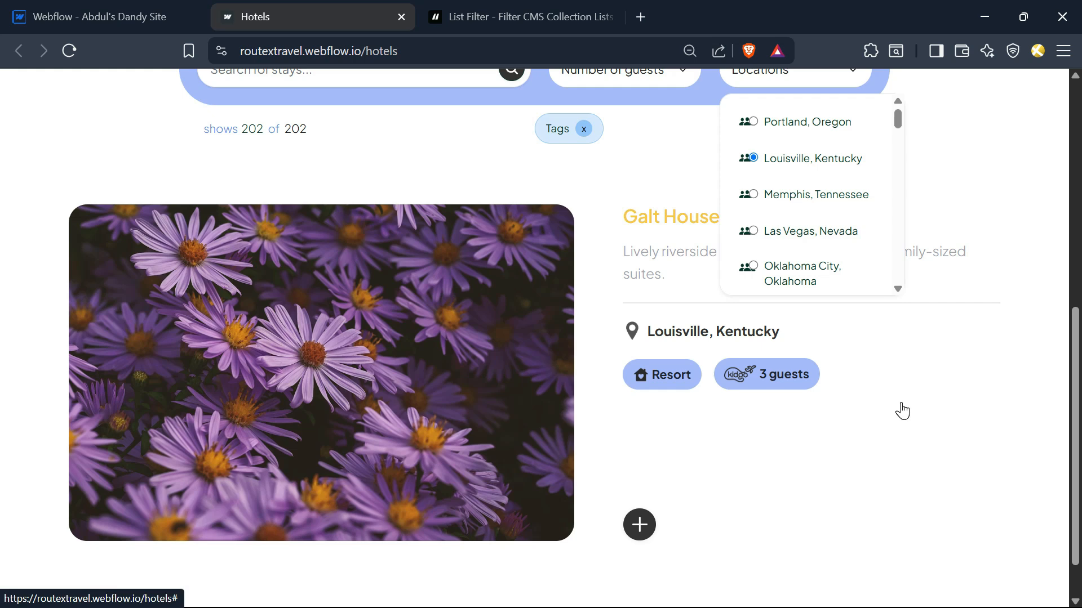
- Switch the location filter repeatedly between Memphis, Las Vegas and Louisville, finish on Oklahoma City, and compare the listed hotels
{"action": "left_click", "coordinate": [802, 199]}
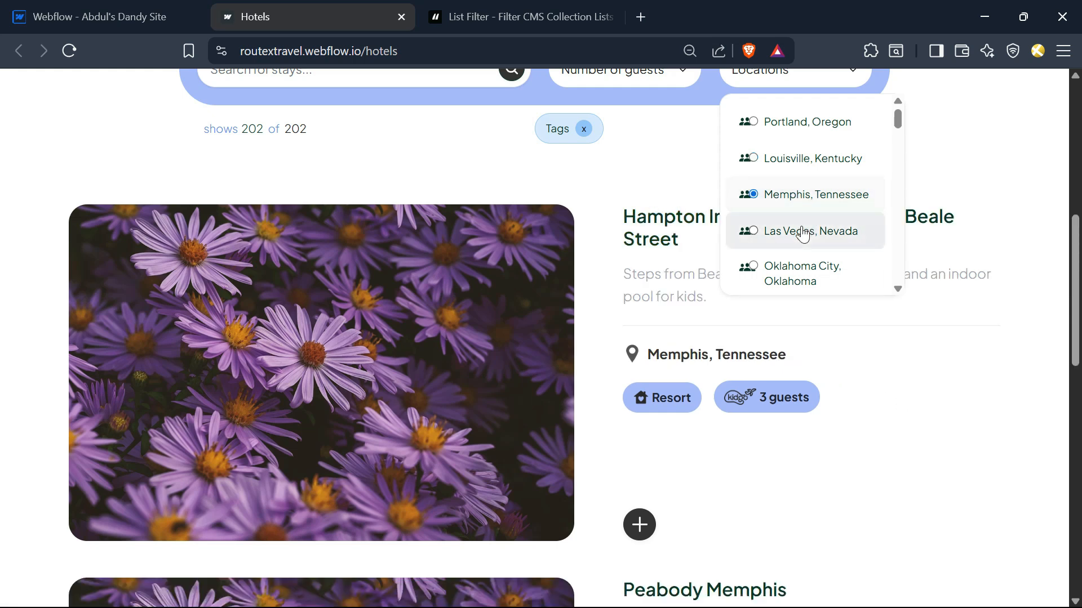
{"action": "left_click", "coordinate": [803, 226]}
{"action": "left_click", "coordinate": [804, 193]}
{"action": "left_click", "coordinate": [809, 162]}
{"action": "left_click", "coordinate": [802, 198]}
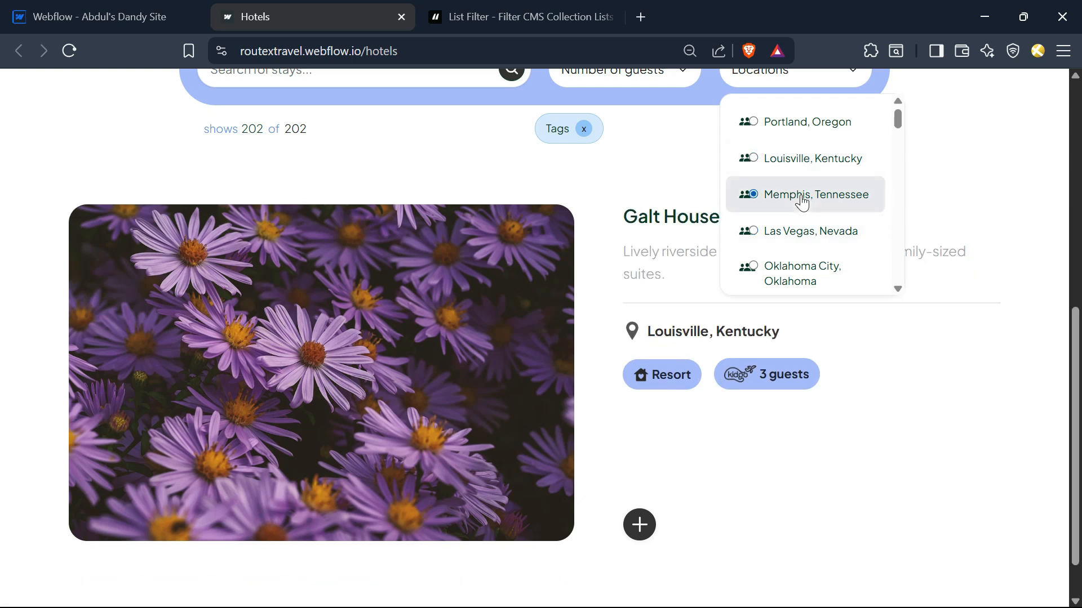
{"action": "left_click", "coordinate": [810, 238]}
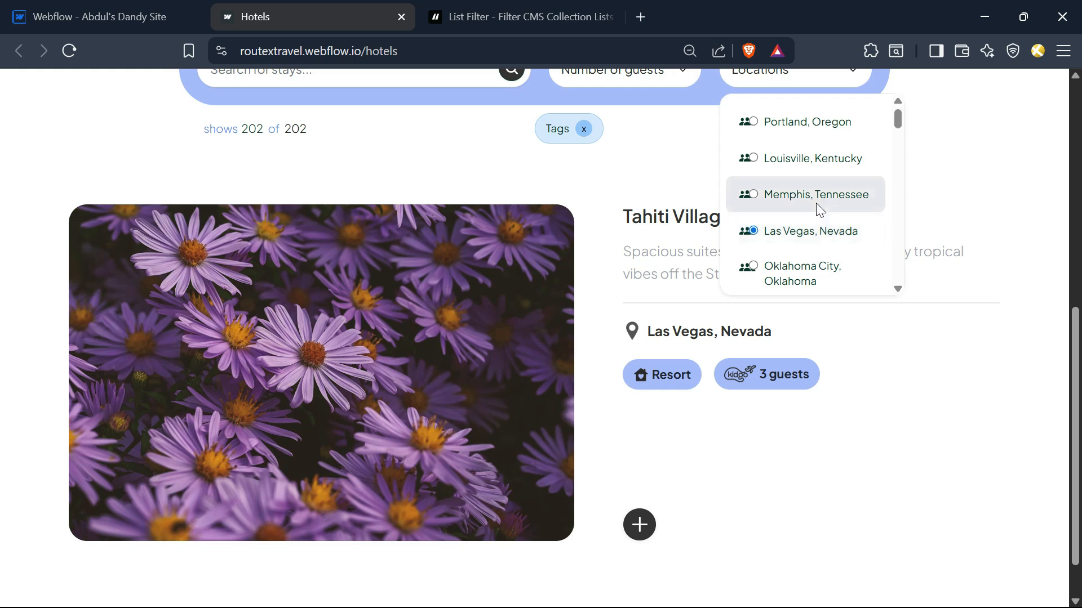
{"action": "left_click", "coordinate": [811, 160]}
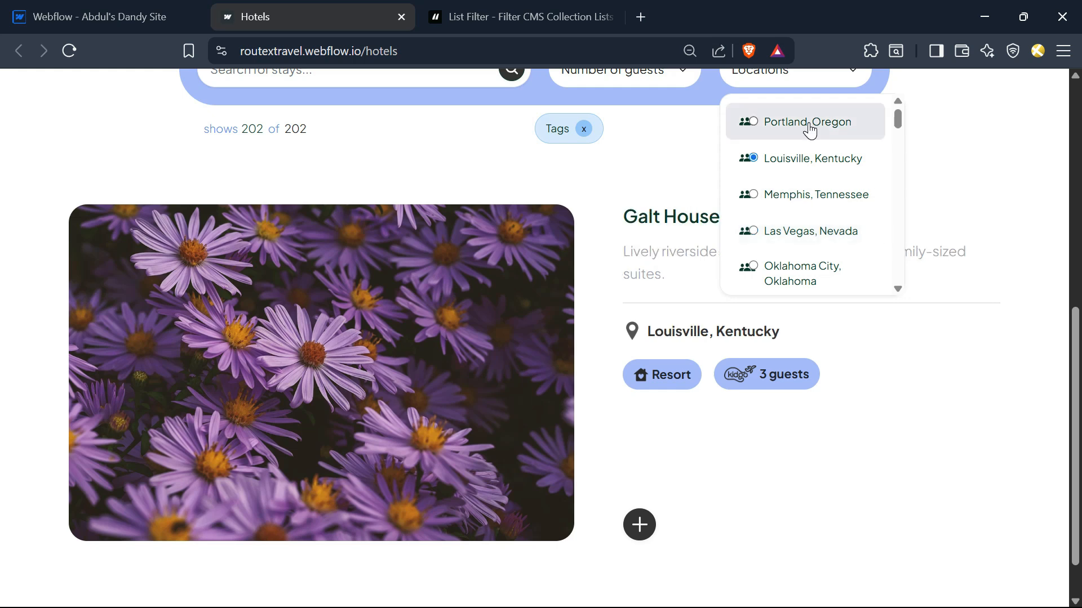
{"action": "left_click", "coordinate": [813, 279]}
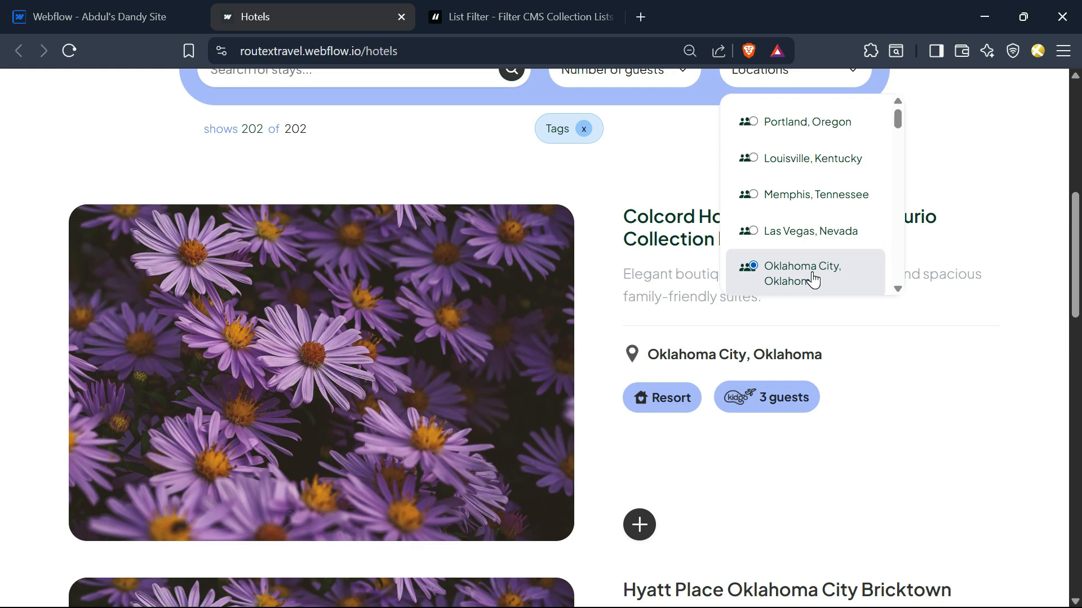
{"action": "scroll", "coordinate": [802, 242], "scroll_direction": "down", "scroll_amount": 2}
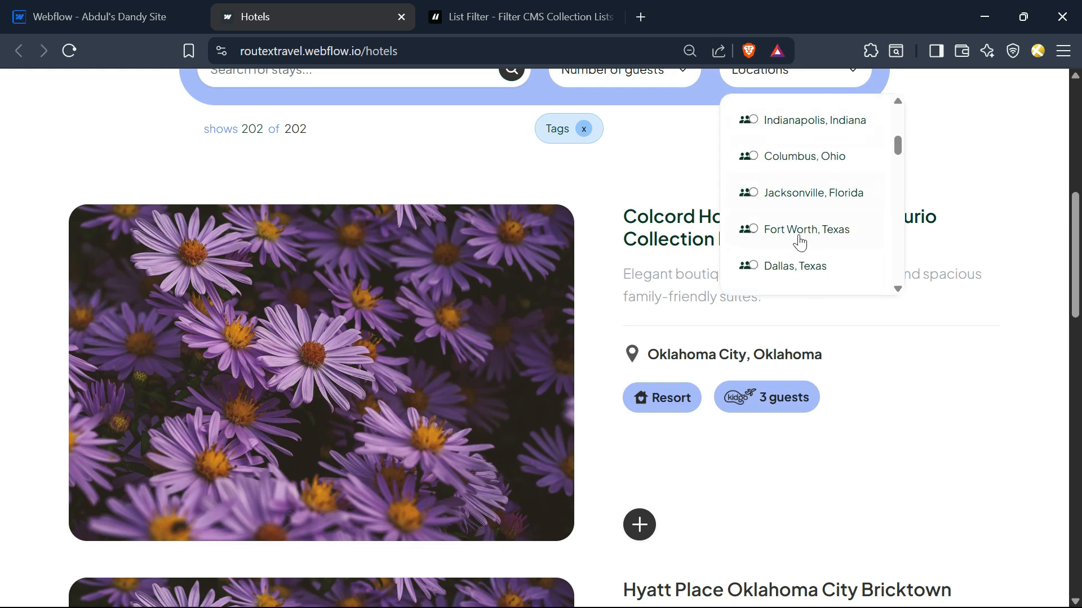
{"action": "scroll", "coordinate": [694, 406], "scroll_direction": "up", "scroll_amount": 2}
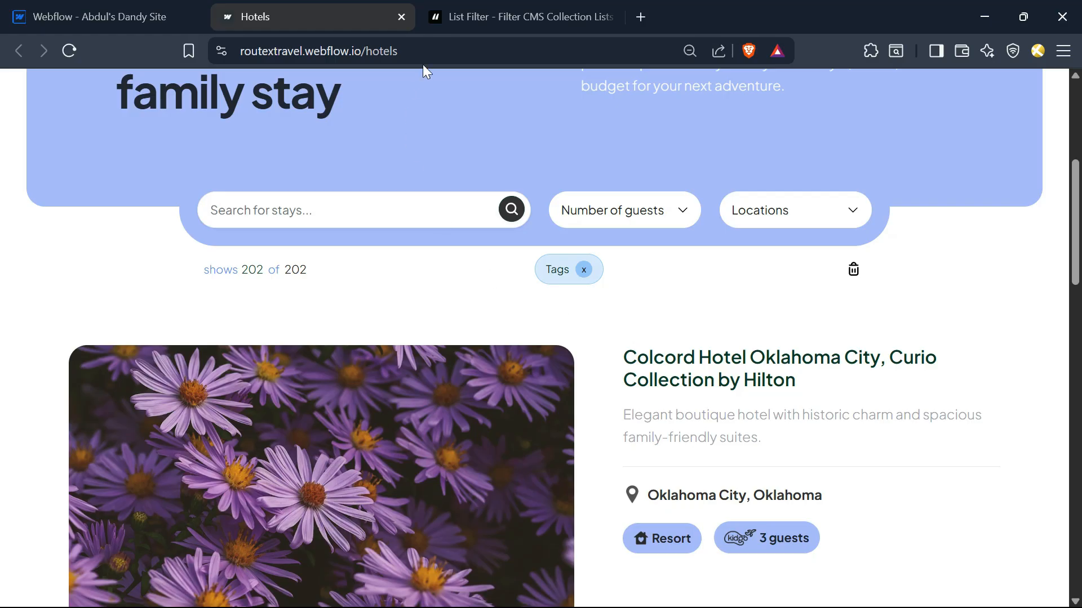
- Switch to the Finsweet List Filter documentation and look through its optional elements and settings for an option that shows all items
{"action": "left_click", "coordinate": [445, 17]}
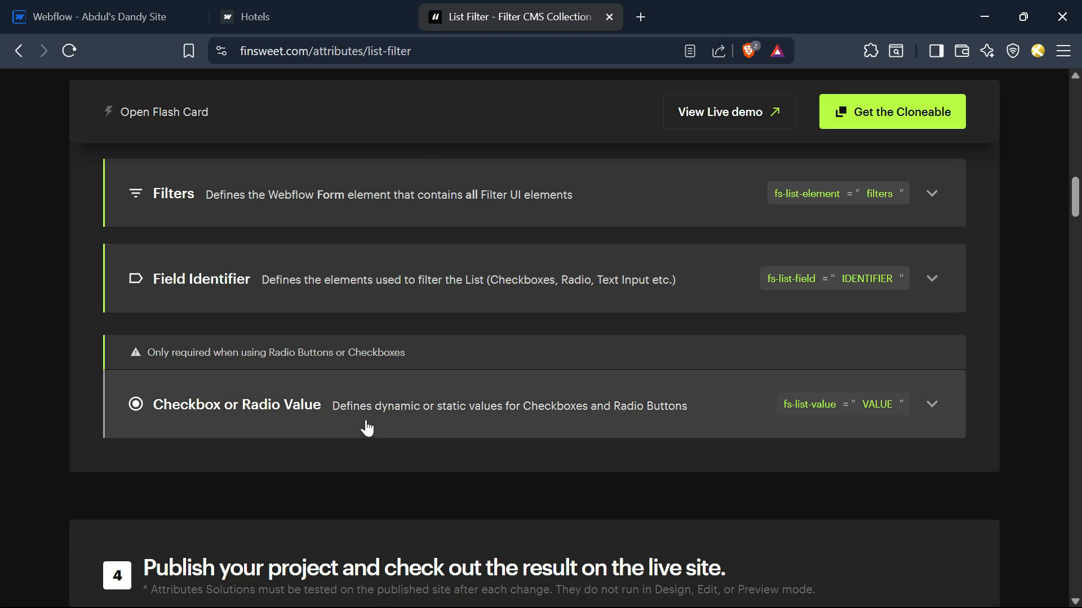
{"action": "scroll", "coordinate": [361, 438], "scroll_direction": "down", "scroll_amount": 10}
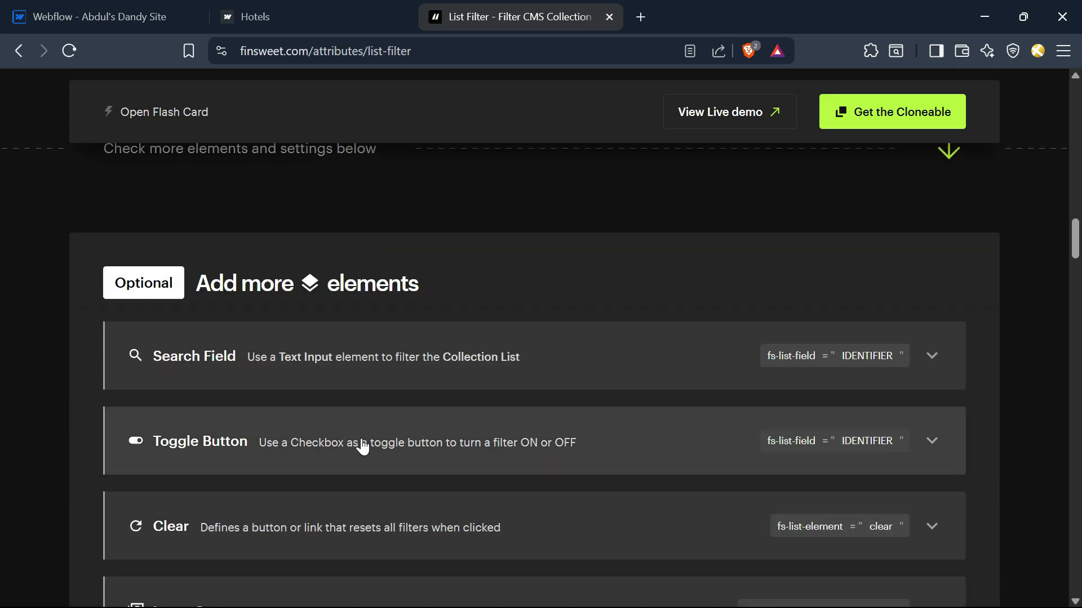
{"action": "scroll", "coordinate": [266, 418], "scroll_direction": "down", "scroll_amount": 3}
{"action": "scroll", "coordinate": [269, 419], "scroll_direction": "down", "scroll_amount": 3}
{"action": "scroll", "coordinate": [270, 419], "scroll_direction": "down", "scroll_amount": 10}
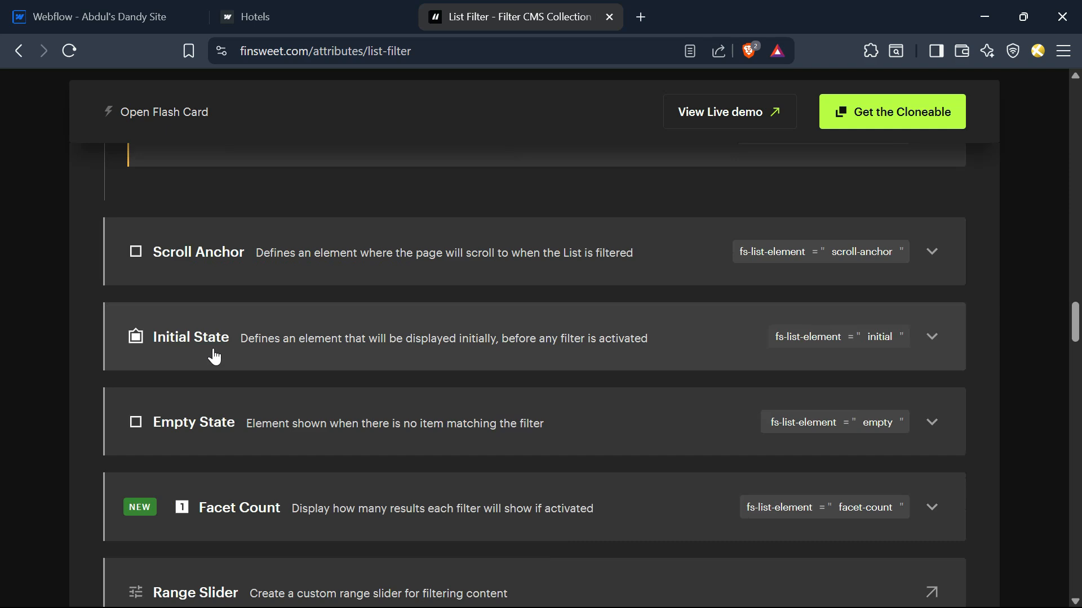
{"action": "scroll", "coordinate": [283, 440], "scroll_direction": "down", "scroll_amount": 12}
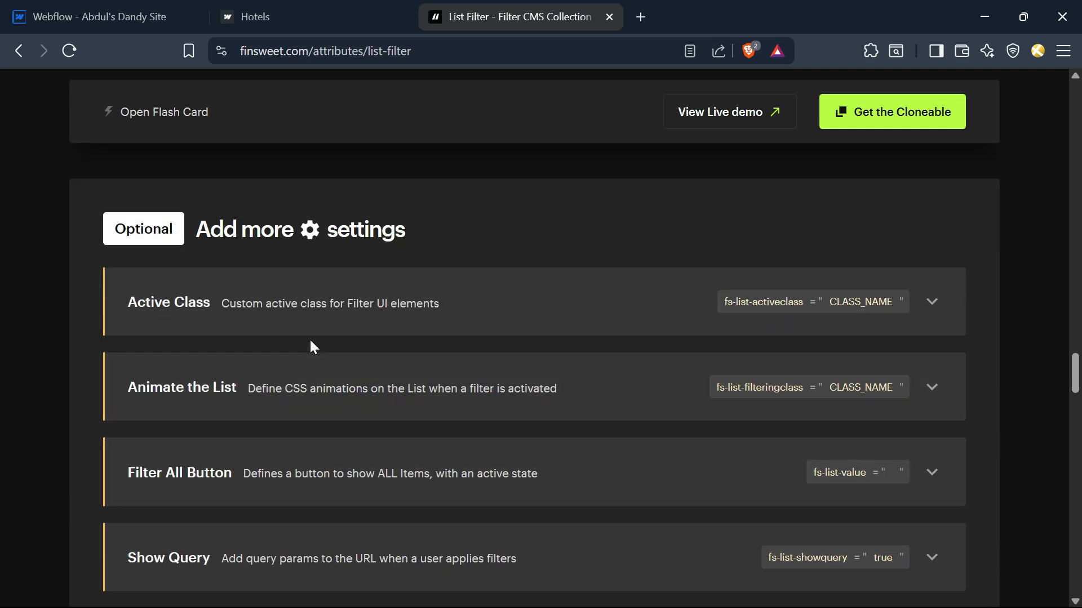
{"action": "scroll", "coordinate": [309, 343], "scroll_direction": "down", "scroll_amount": 3}
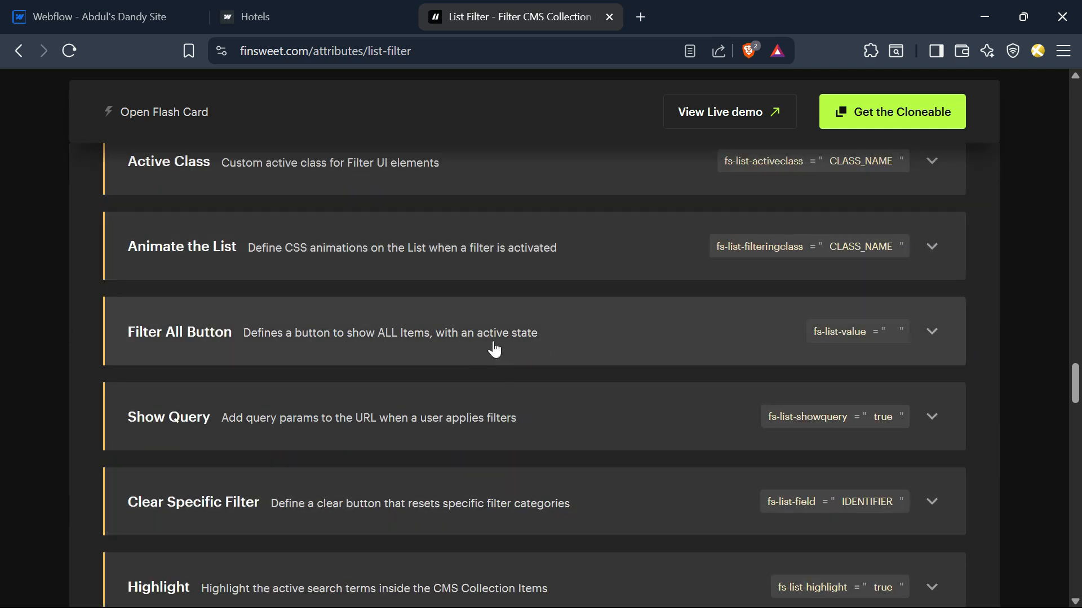
- Open the Filter All Button section, read its setup instructions and copy the fs-list-value attribute name
{"action": "left_click", "coordinate": [540, 339]}
{"action": "scroll", "coordinate": [512, 495], "scroll_direction": "down", "scroll_amount": 5}
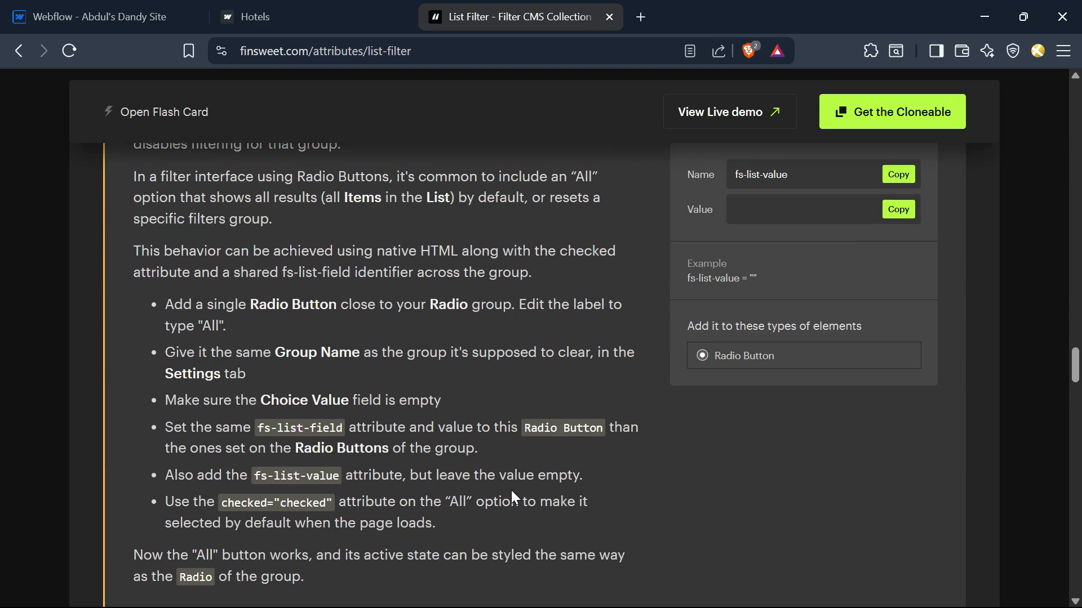
{"action": "scroll", "coordinate": [512, 495], "scroll_direction": "up", "scroll_amount": 3}
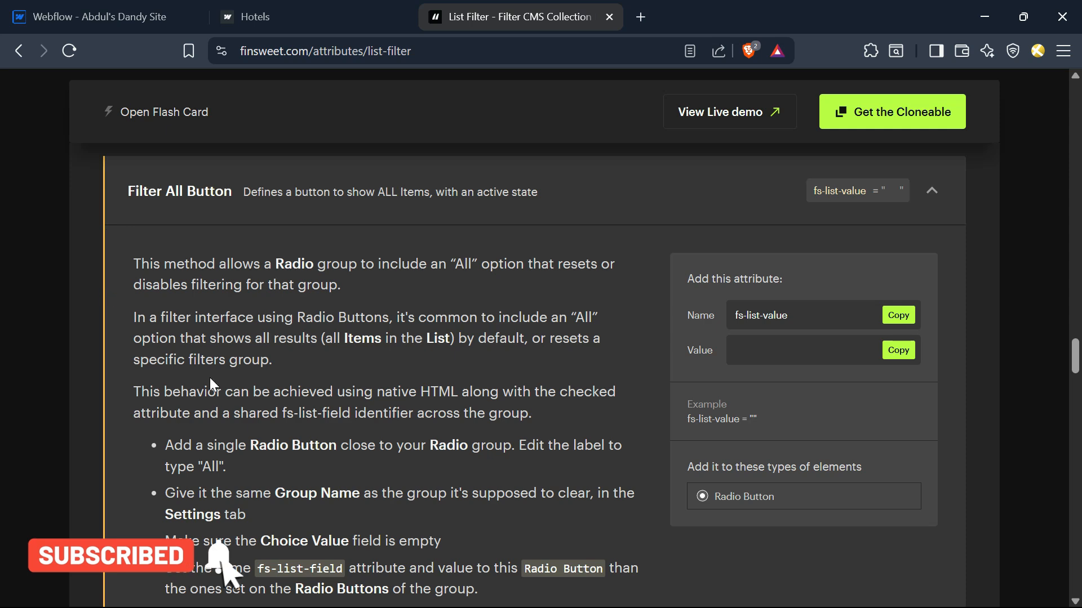
{"action": "scroll", "coordinate": [181, 334], "scroll_direction": "down", "scroll_amount": 3}
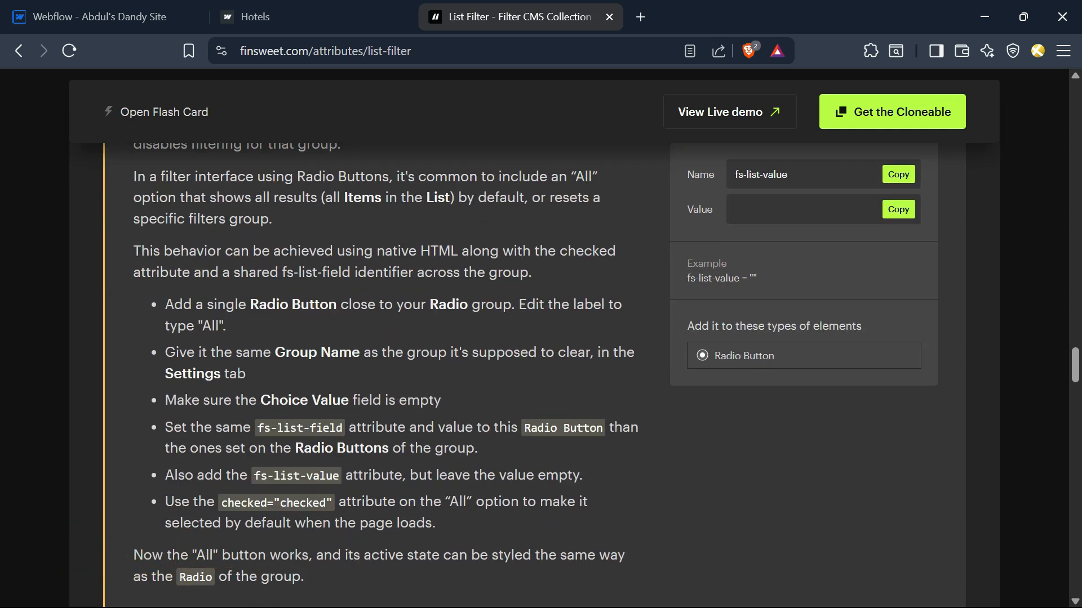
{"action": "scroll", "coordinate": [425, 495], "scroll_direction": "up", "scroll_amount": 3}
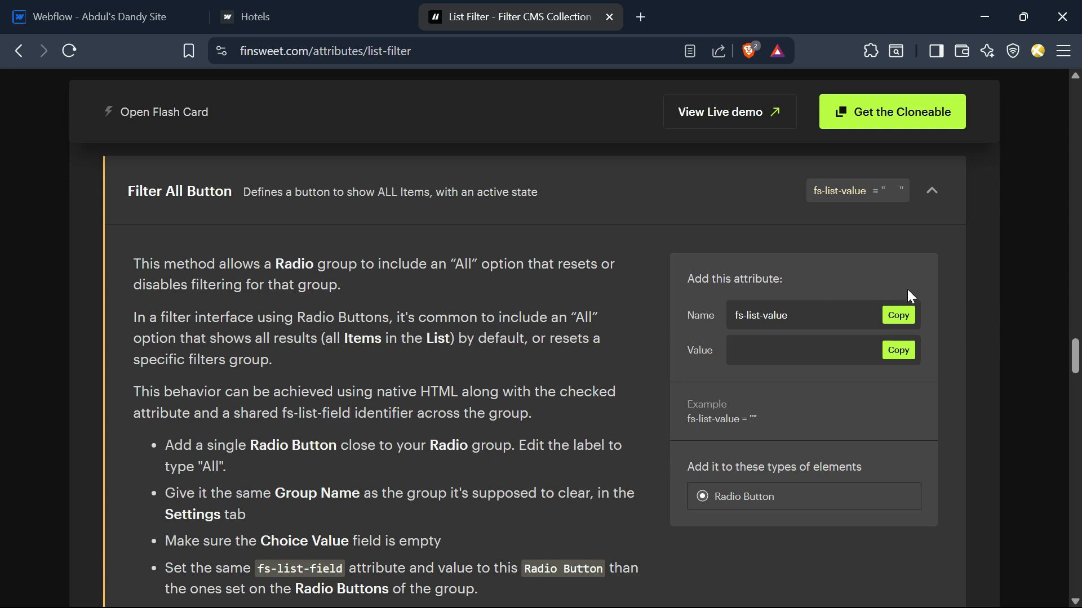
{"action": "left_click", "coordinate": [902, 314]}
{"action": "scroll", "coordinate": [600, 506], "scroll_direction": "down", "scroll_amount": 3}
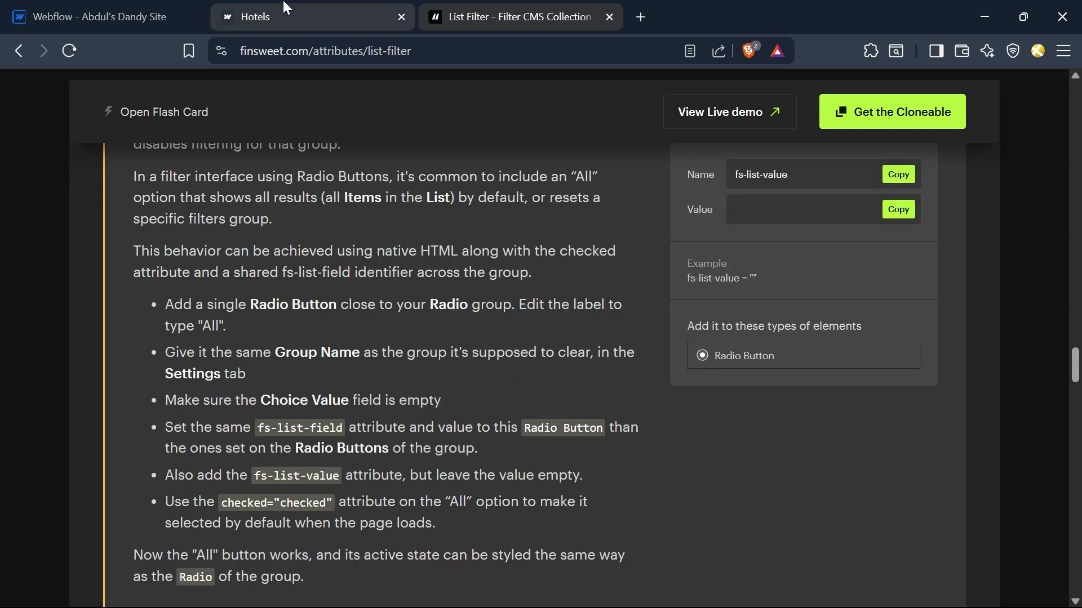
- Return to the Webflow designer, dismiss the publish dialog and show the Locations dropdown's menu
{"action": "left_click", "coordinate": [137, 4]}
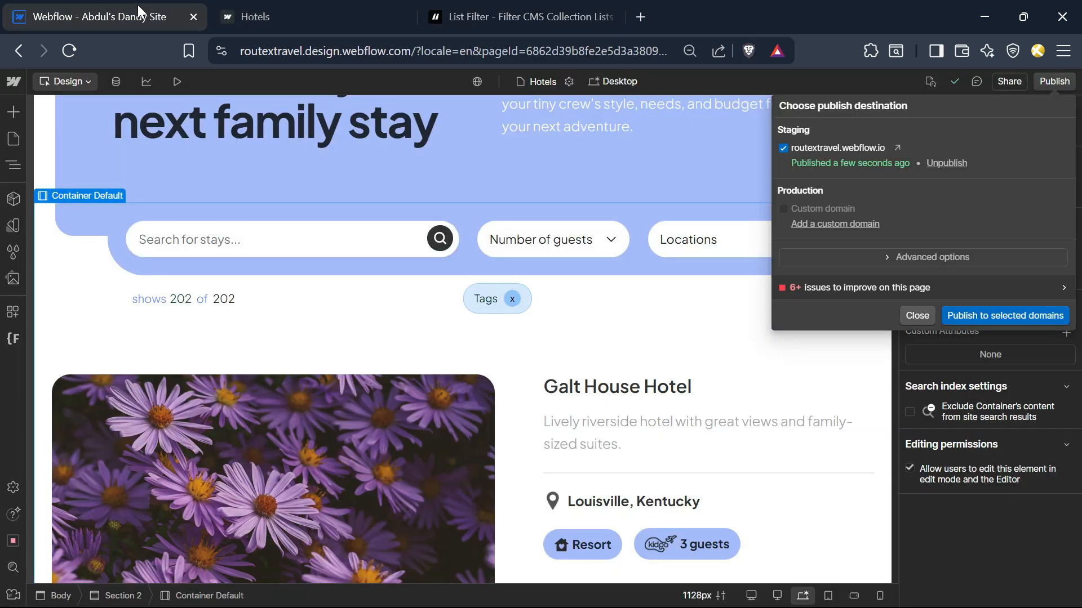
{"action": "left_click", "coordinate": [915, 313]}
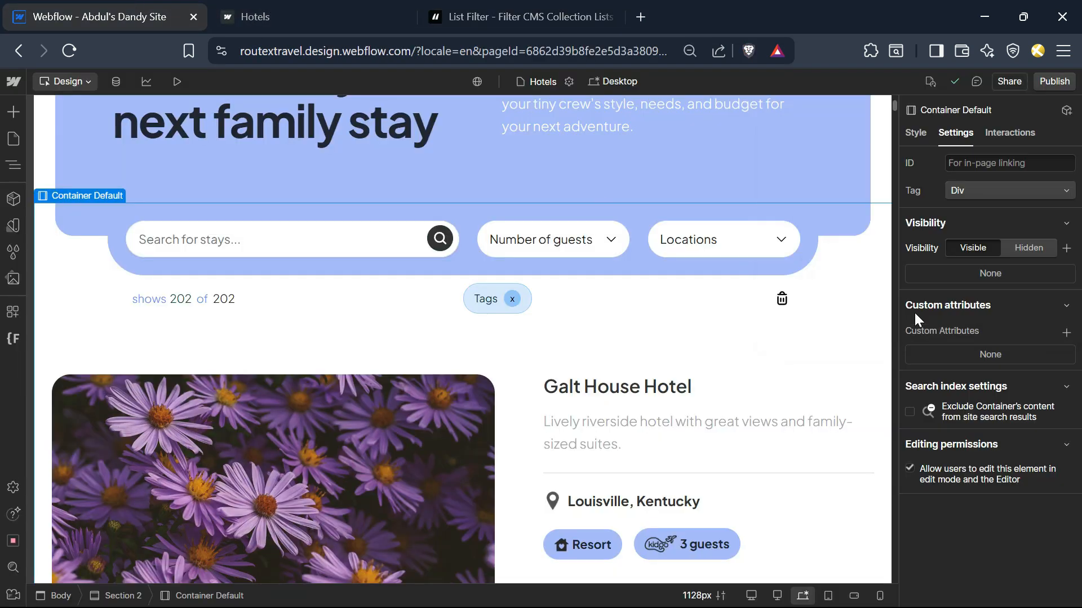
{"action": "left_click", "coordinate": [743, 248]}
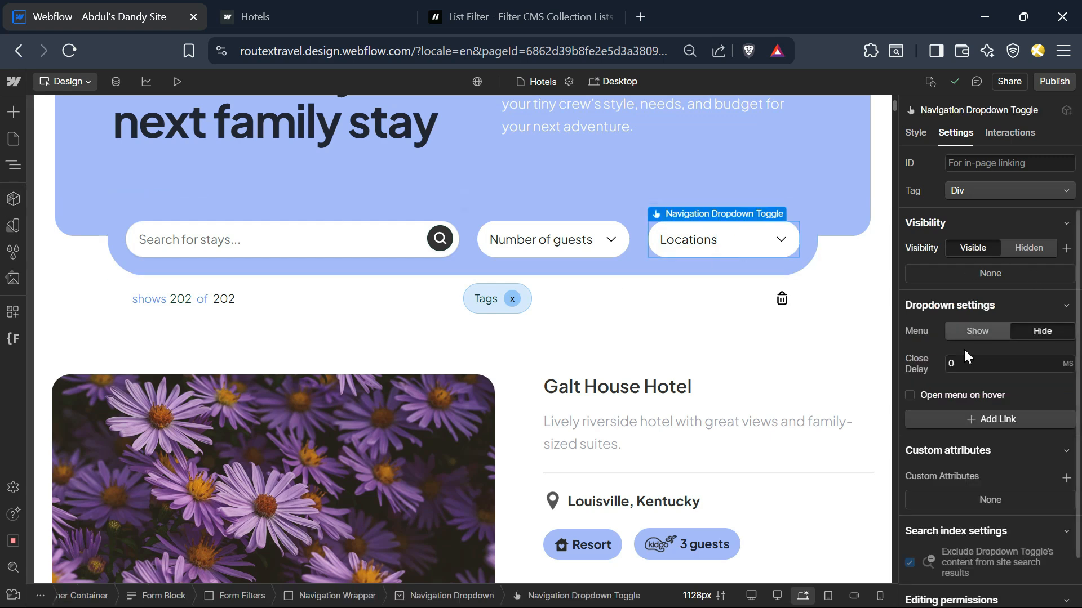
{"action": "left_click", "coordinate": [979, 336]}
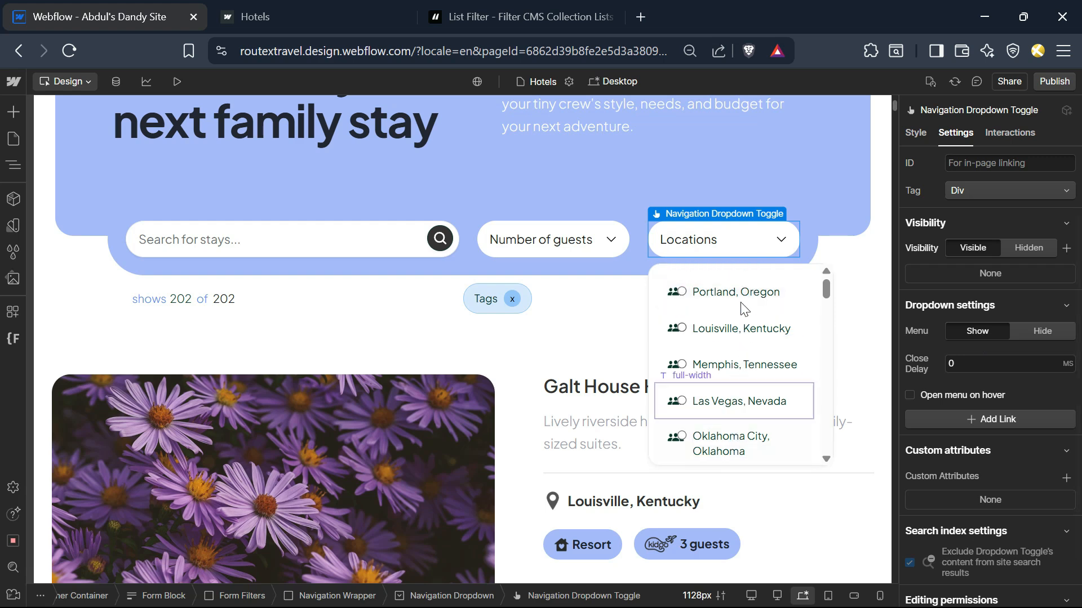
- Copy the first guest option's Navigation Link Wrapper into the Locations dropdown's Card 2 and place it above the collection list
{"action": "left_click", "coordinate": [3, 164]}
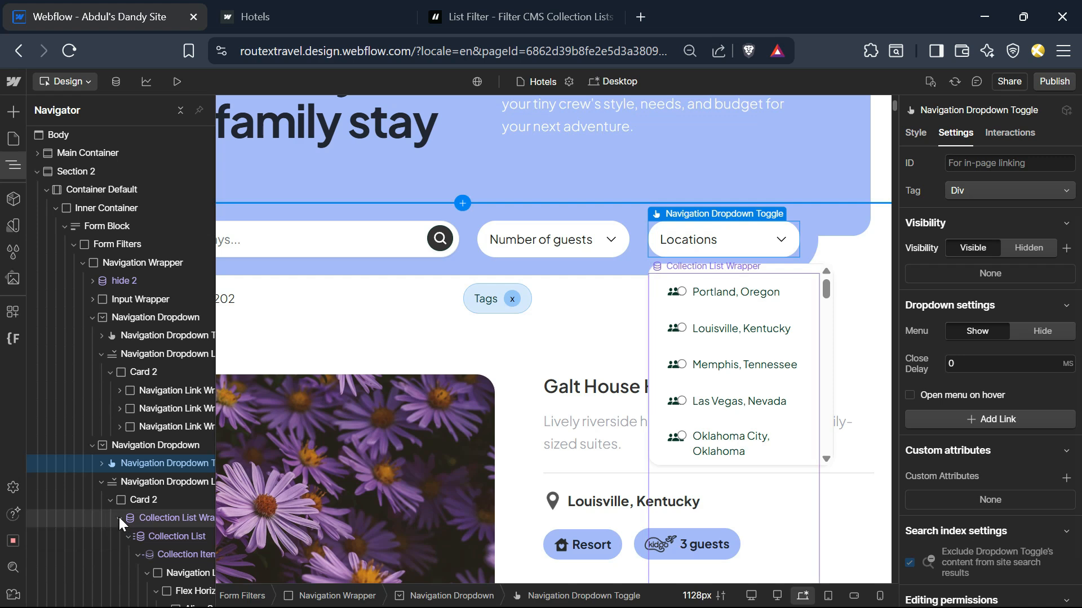
{"action": "left_click", "coordinate": [134, 505]}
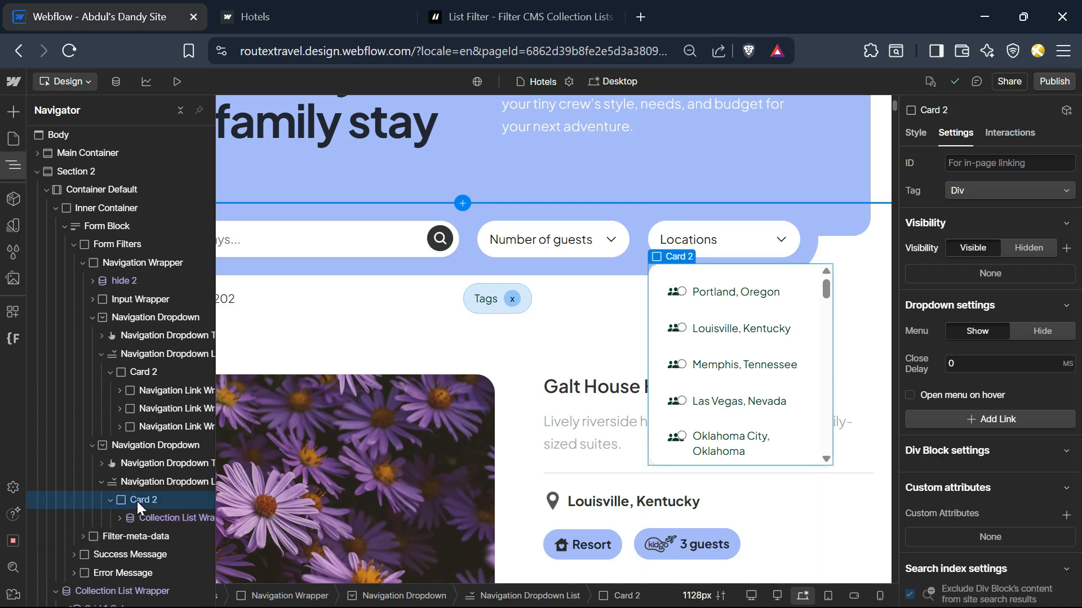
{"action": "key", "text": "ctrl+z"}
{"action": "left_click", "coordinate": [116, 388]}
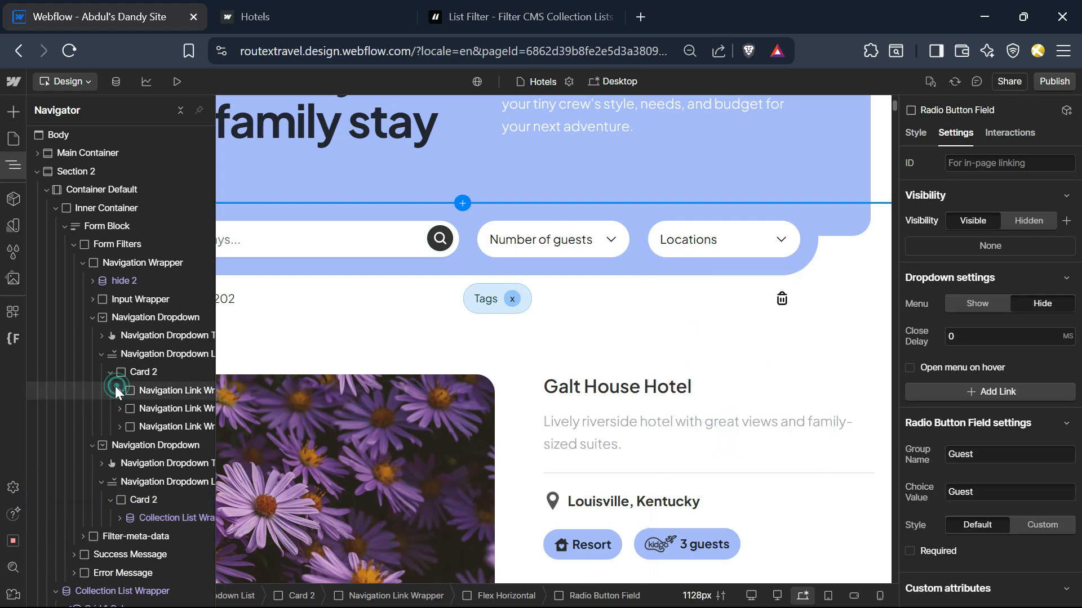
{"action": "left_click", "coordinate": [149, 390]}
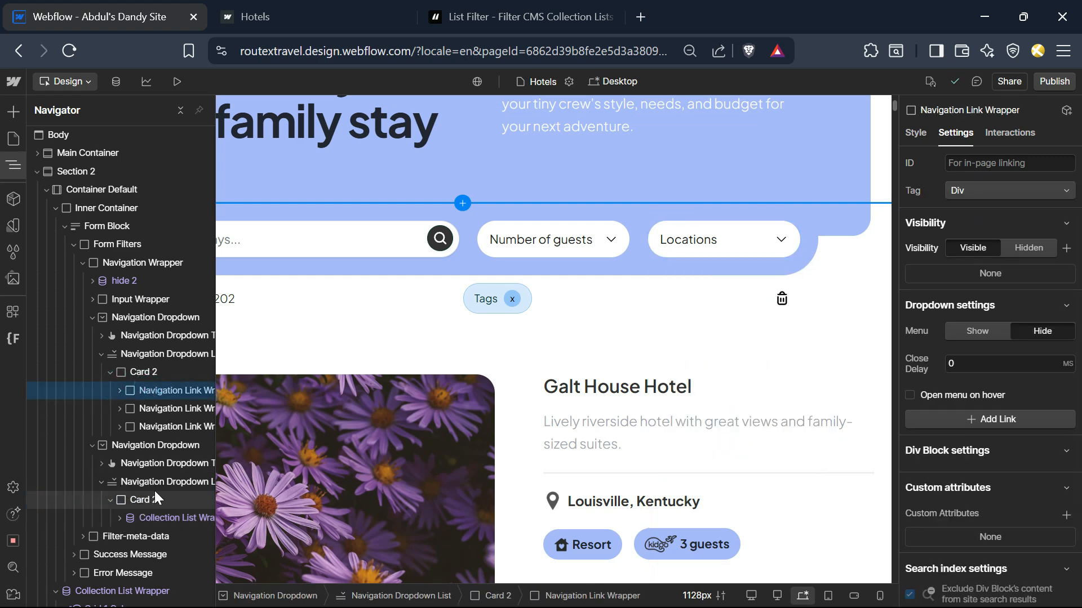
{"action": "left_click", "coordinate": [141, 501]}
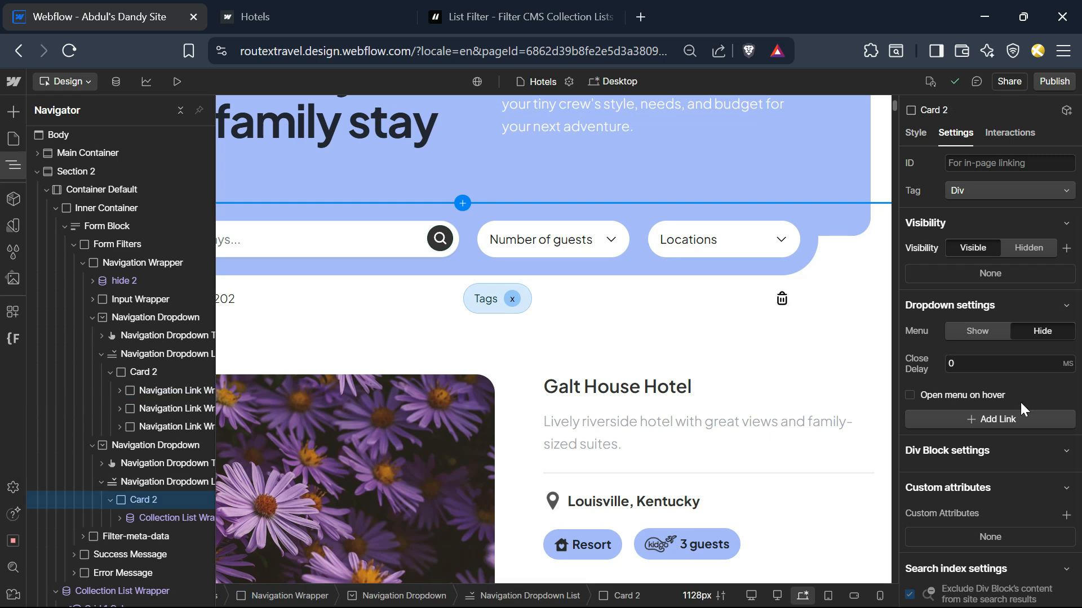
{"action": "left_click", "coordinate": [973, 340]}
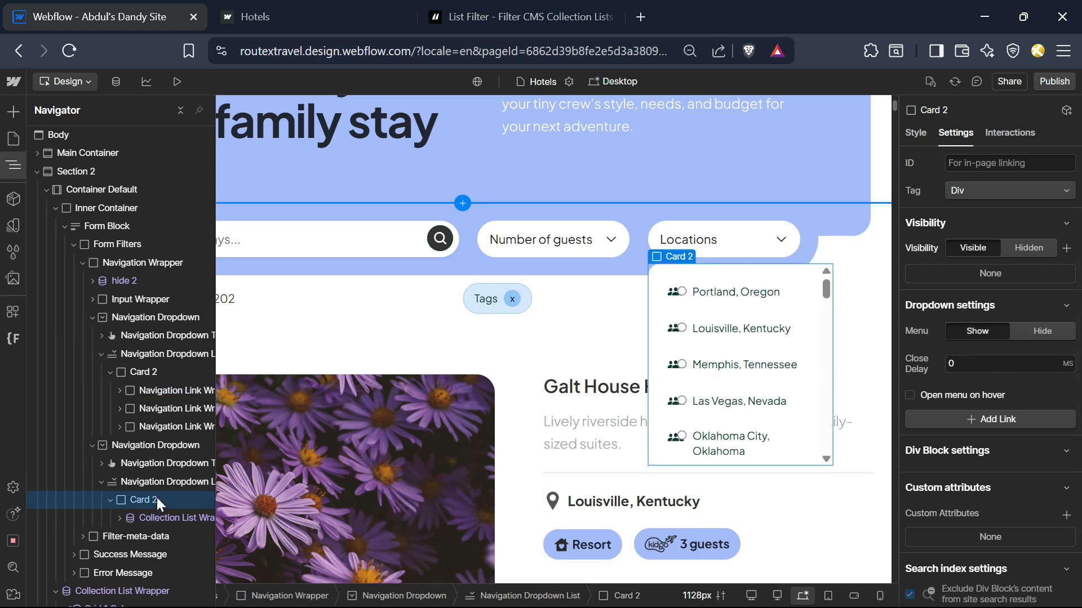
{"action": "key", "text": "ctrl+v"}
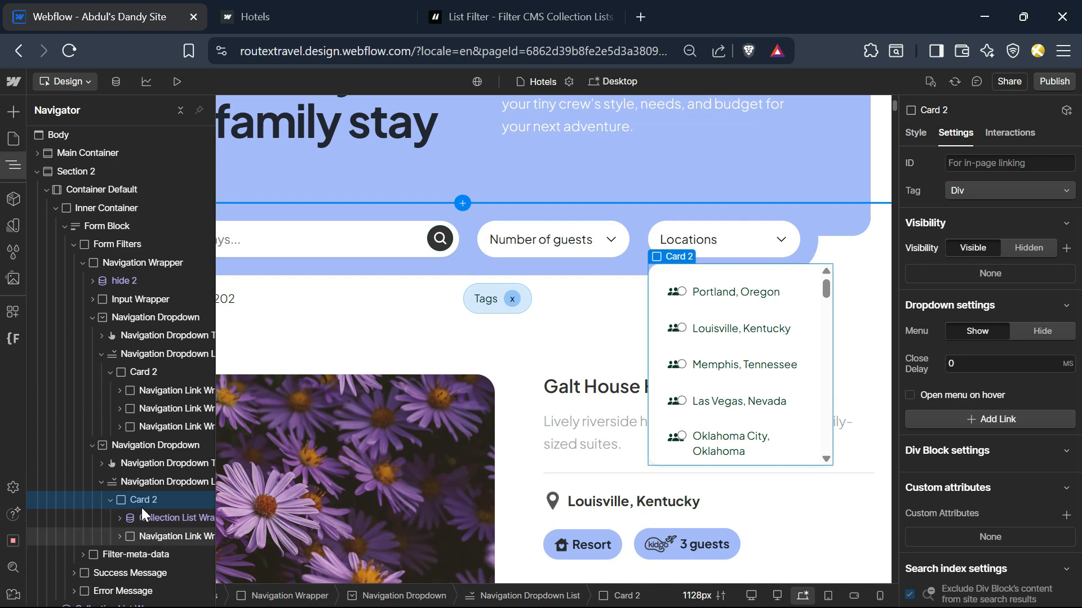
{"action": "left_click_drag", "start_coordinate": [141, 537], "coordinate": [136, 509]}
- Change the label of the copied radio option in the Locations dropdown to "All locations"
{"action": "left_click", "coordinate": [697, 240]}
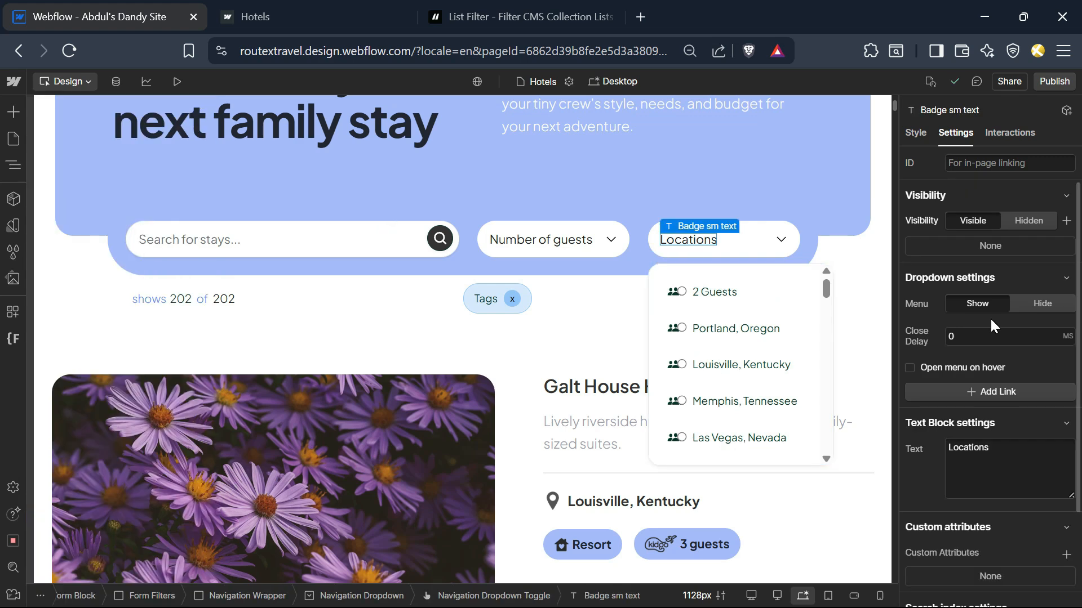
{"action": "left_click", "coordinate": [698, 299]}
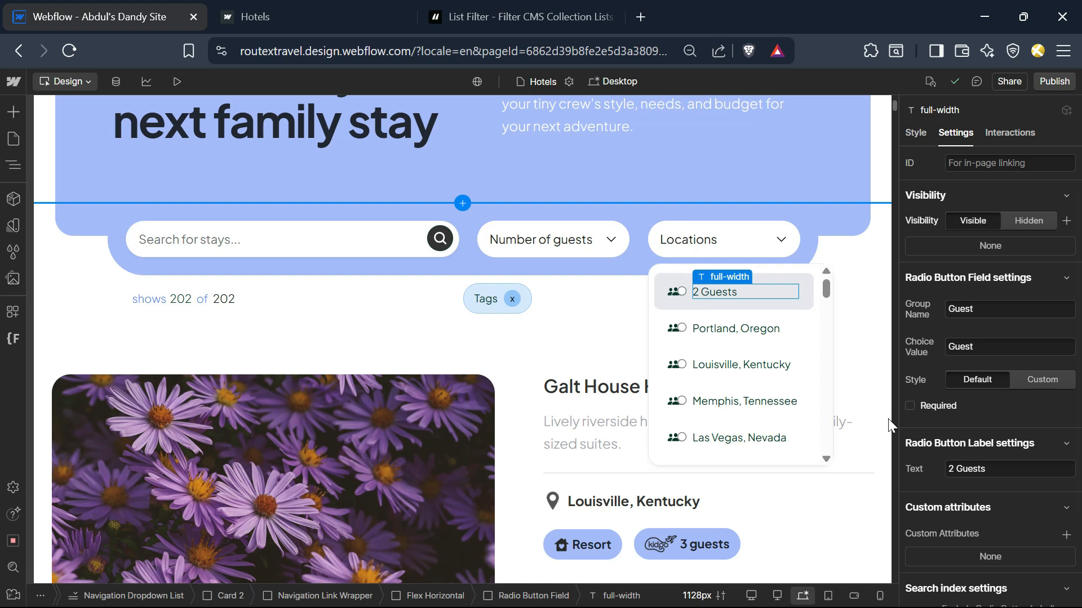
{"action": "left_click", "coordinate": [989, 476]}
{"action": "triple_click", "coordinate": [990, 476]}
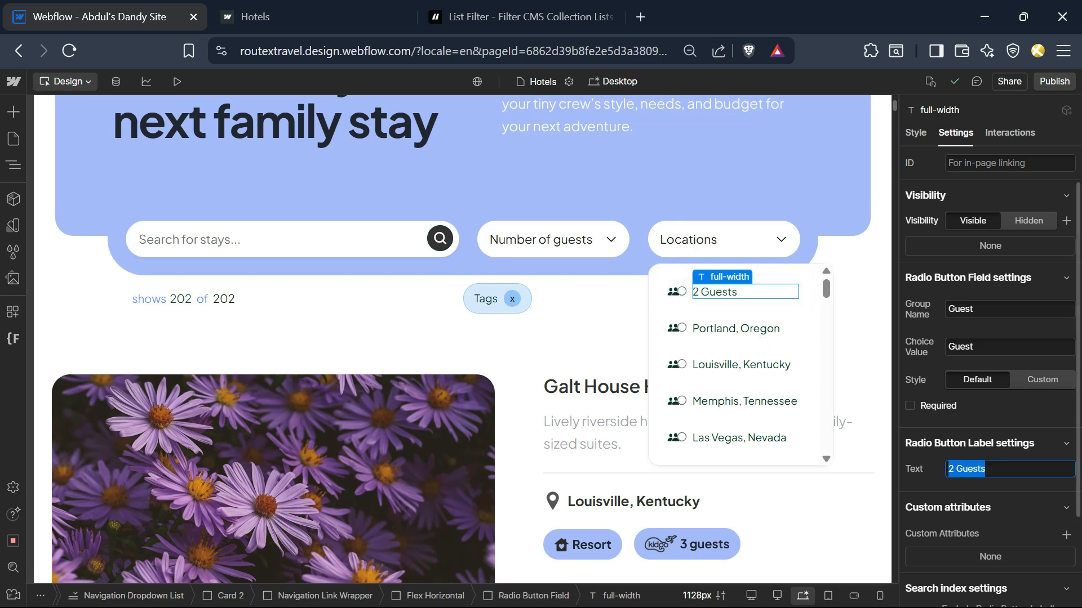
{"action": "type", "text": "All "}
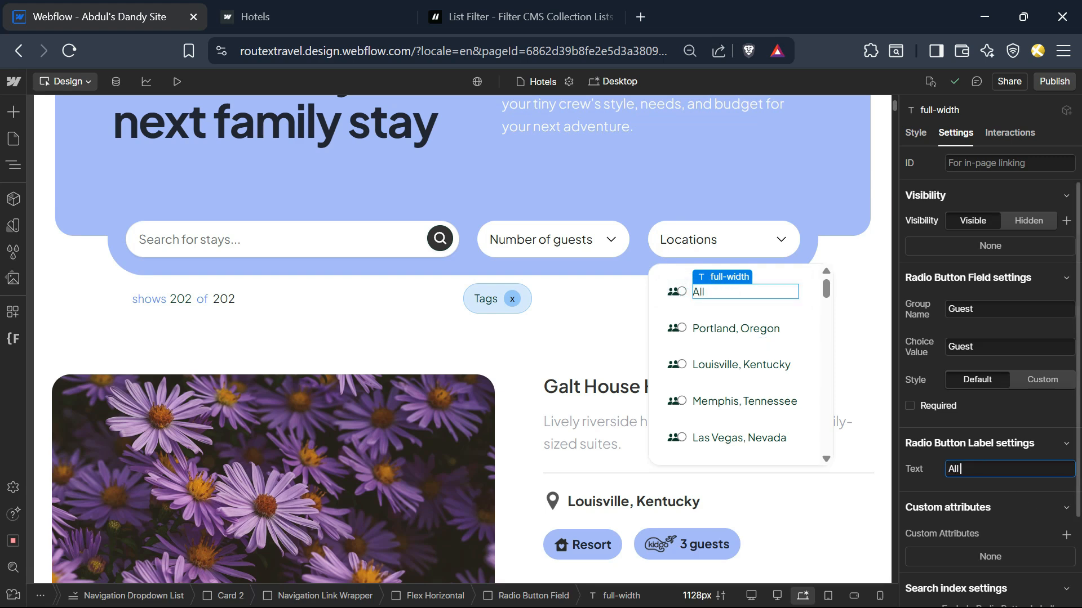
{"action": "type", "text": "locations"}
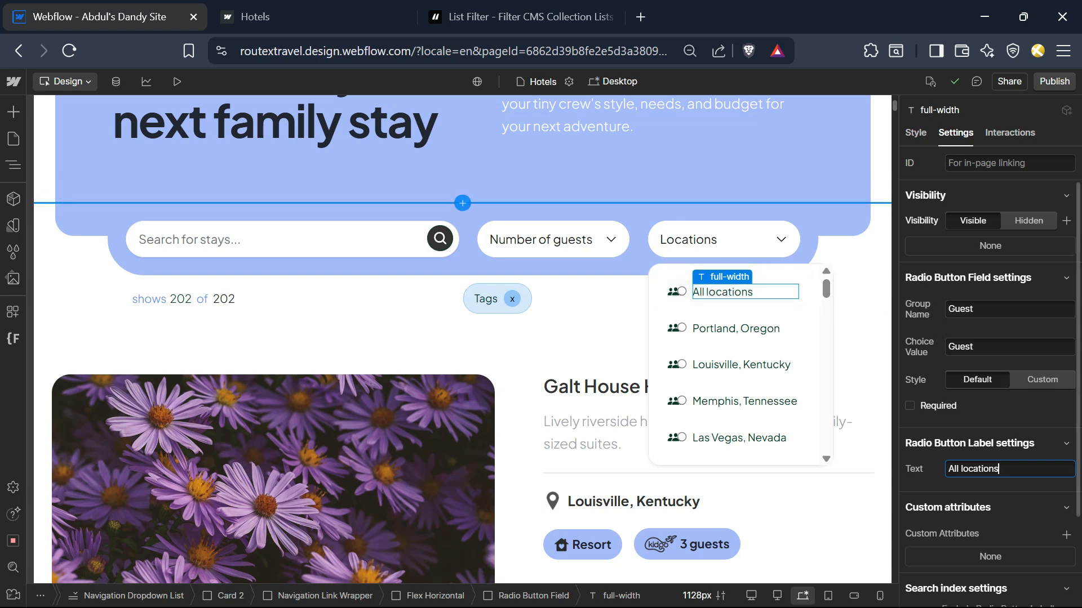
- Set the group name of the Locations dropdown's radio options to Locations, and the CMS-driven option's choice value to Locations
{"action": "left_click", "coordinate": [960, 309]}
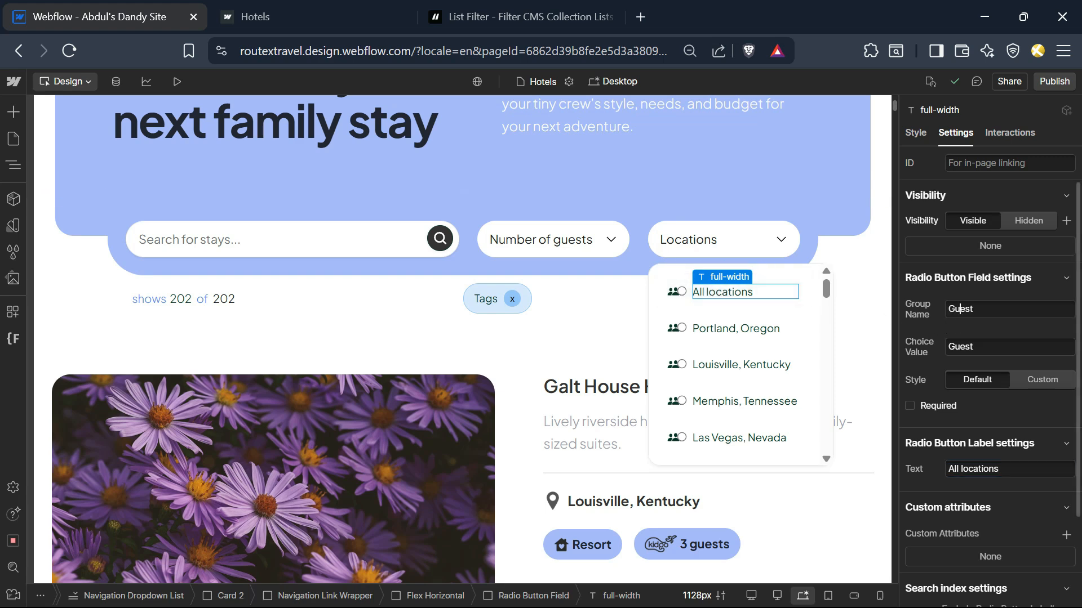
{"action": "double_click", "coordinate": [960, 309]}
{"action": "type", "text": "Locations"}
{"action": "left_click", "coordinate": [722, 332]}
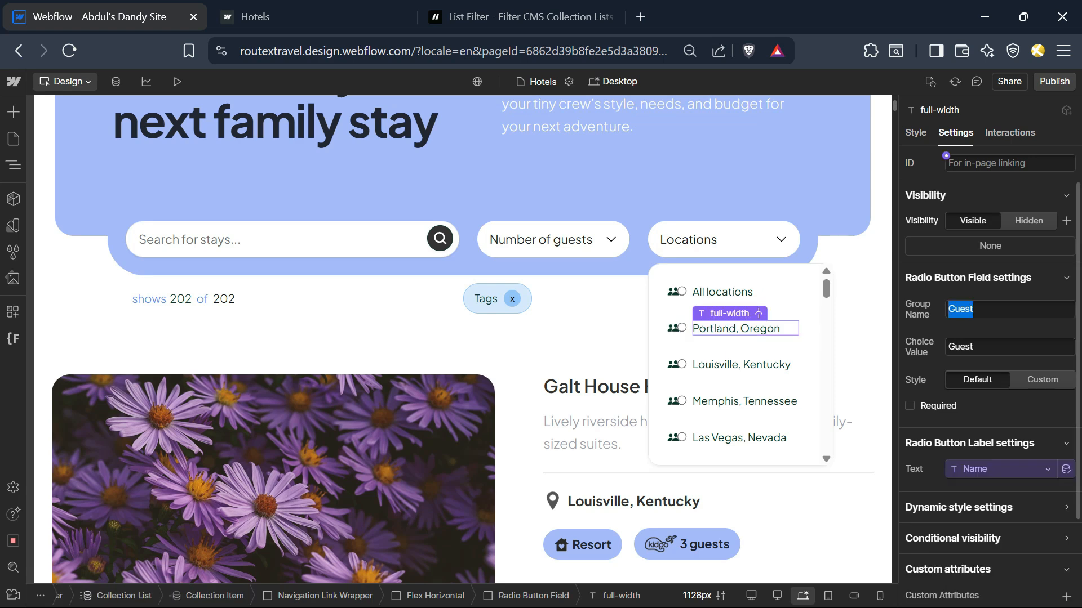
{"action": "double_click", "coordinate": [960, 346]}
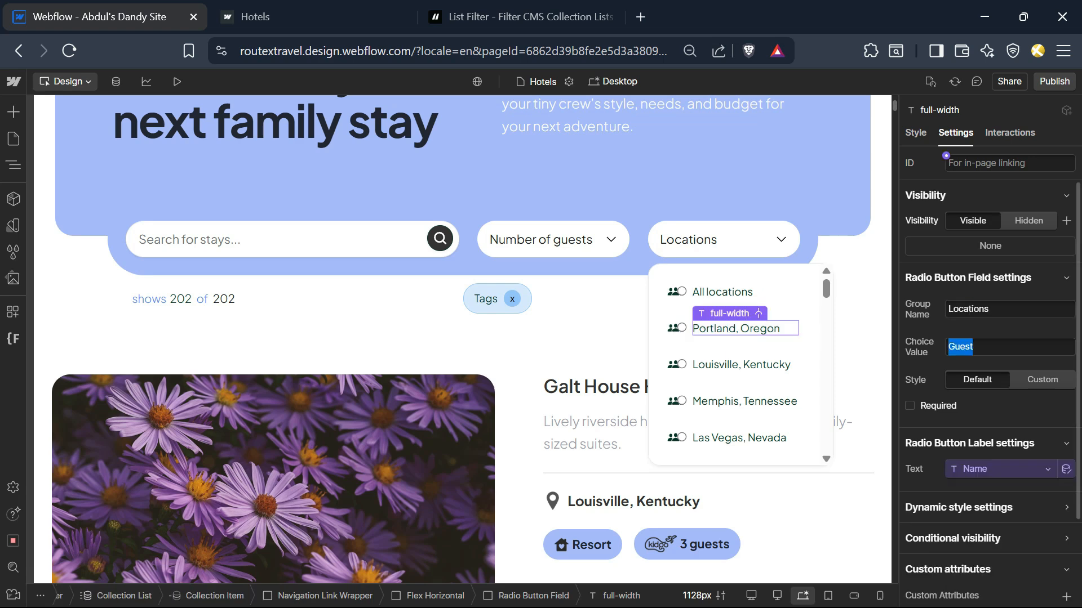
{"action": "type", "text": "Locations"}
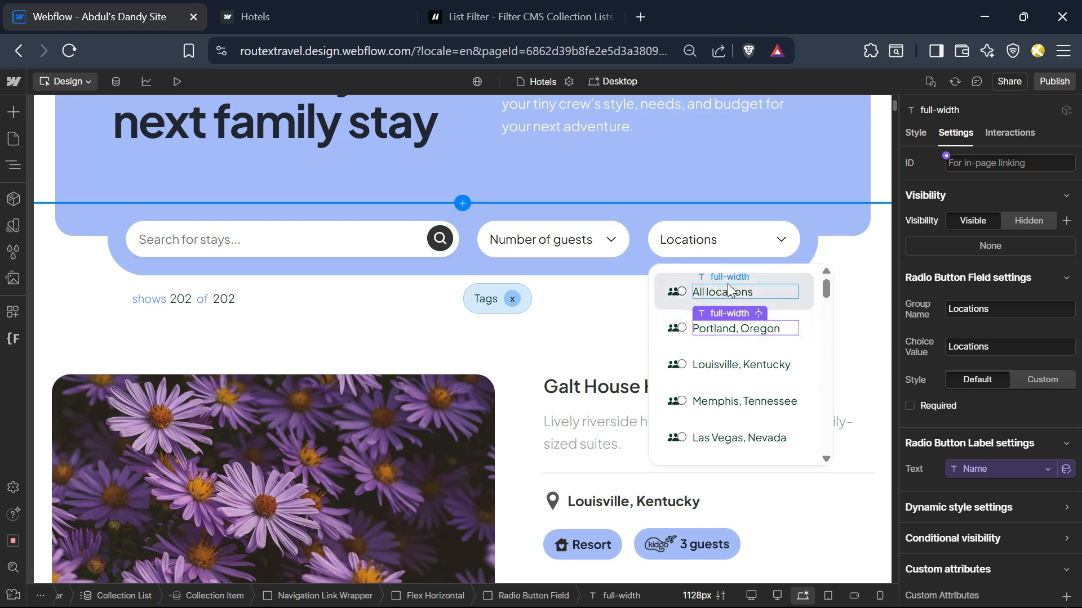
- Select the All locations radio button, then reread Finsweet's Filter All Button instructions on adding an "All" radio button to the group
{"action": "left_click", "coordinate": [682, 295]}
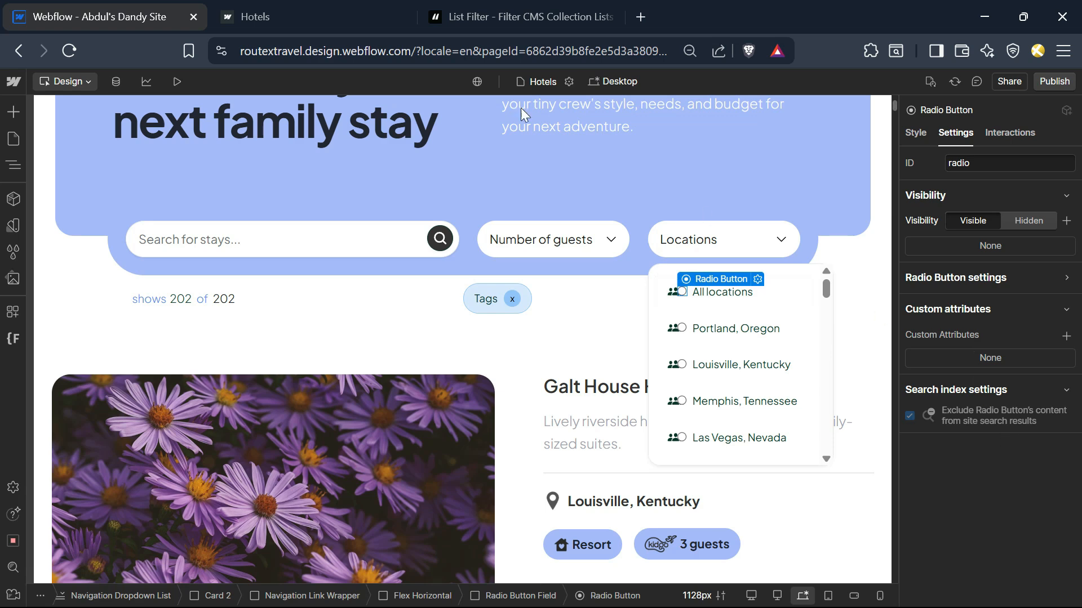
{"action": "left_click", "coordinate": [517, 12]}
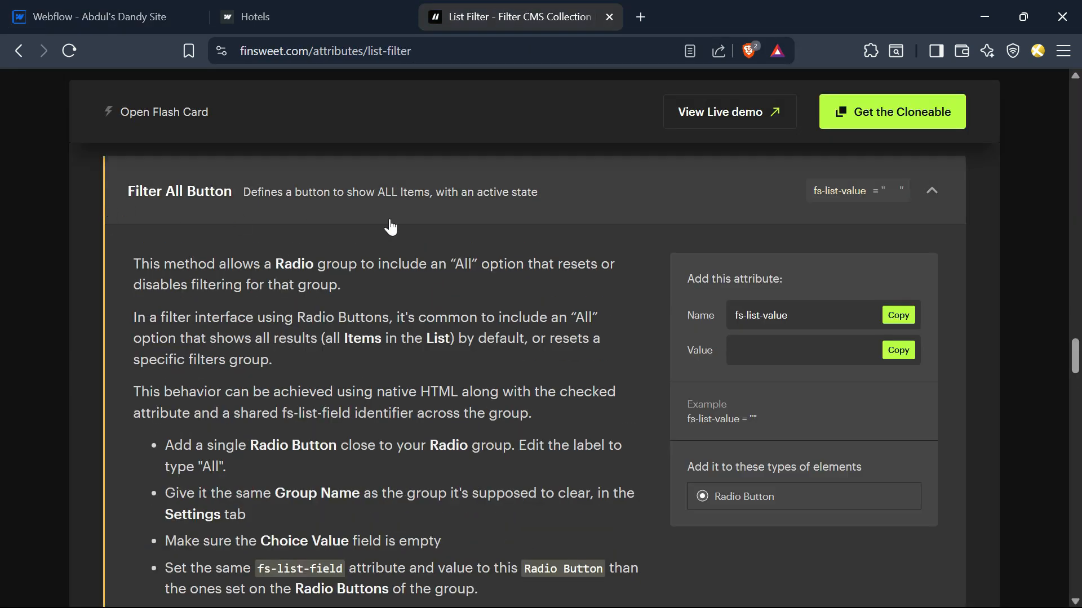
{"action": "scroll", "coordinate": [530, 309], "scroll_direction": "down", "scroll_amount": 2}
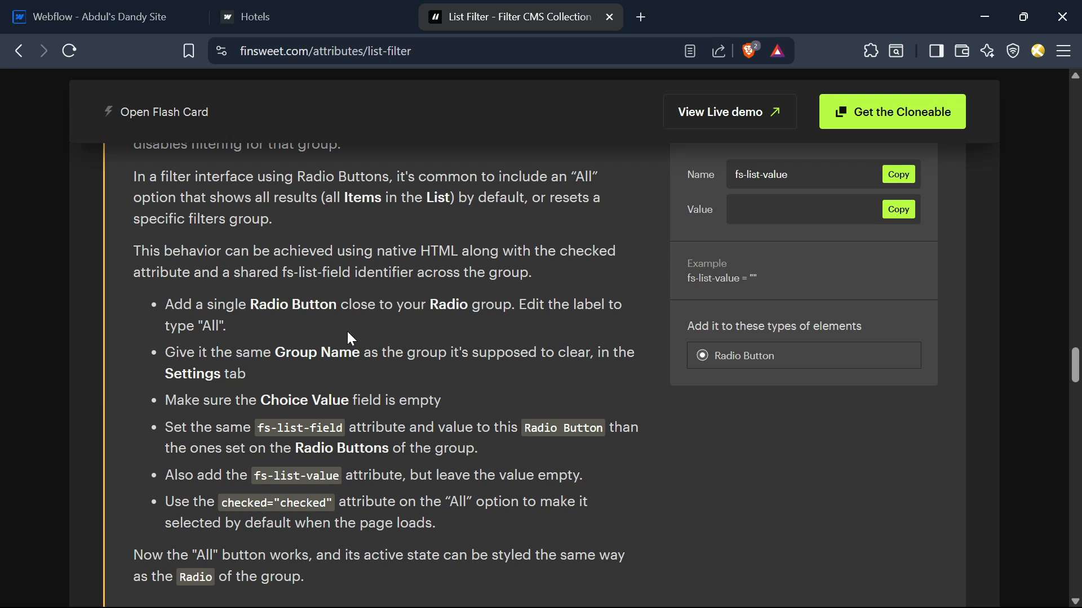
{"action": "left_click_drag", "start_coordinate": [348, 304], "coordinate": [472, 305]}
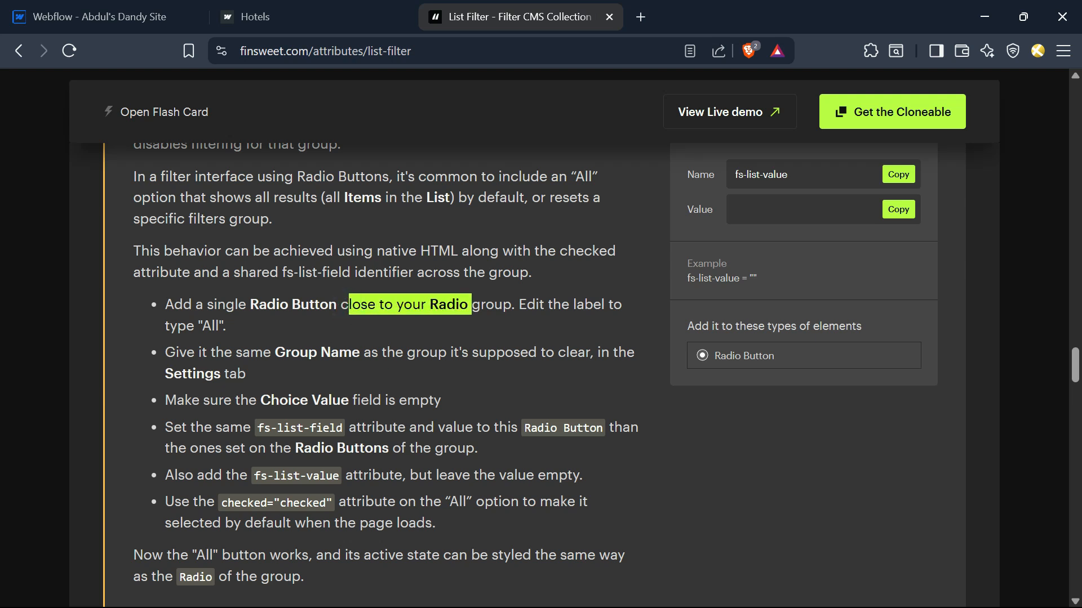
{"action": "left_click", "coordinate": [472, 305]}
{"action": "left_click_drag", "start_coordinate": [164, 305], "coordinate": [223, 305]}
{"action": "left_click", "coordinate": [444, 310]}
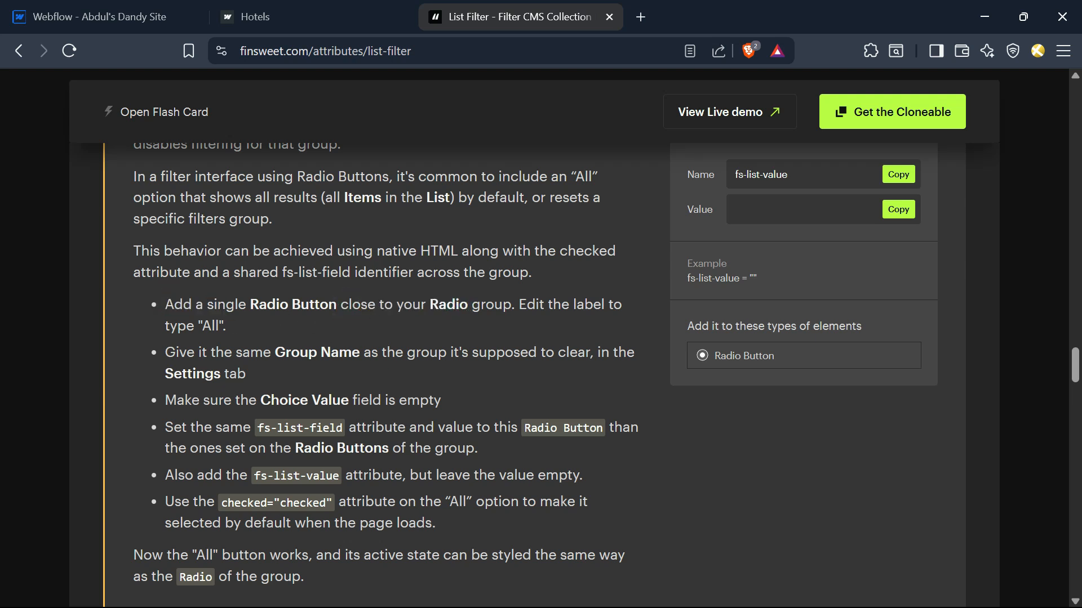
- Review Finsweet's requirement for an empty choice value and check it in the All locations radio button's settings
{"action": "left_click_drag", "start_coordinate": [164, 329], "coordinate": [230, 329]}
{"action": "left_click", "coordinate": [317, 333]}
{"action": "left_click", "coordinate": [454, 398]}
{"action": "left_click_drag", "start_coordinate": [369, 400], "coordinate": [261, 400]}
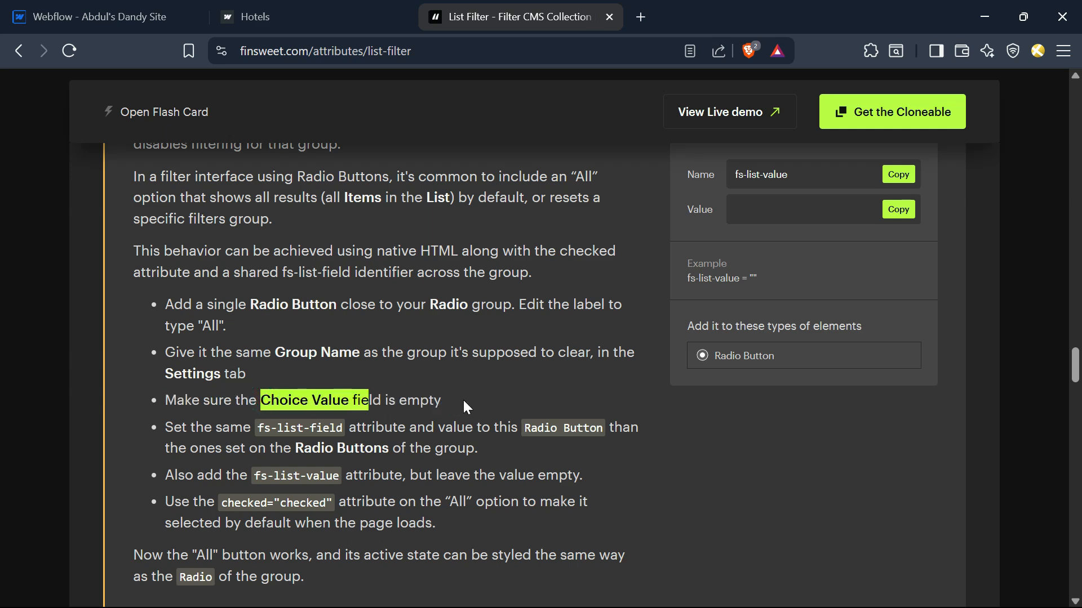
{"action": "left_click", "coordinate": [90, 16]}
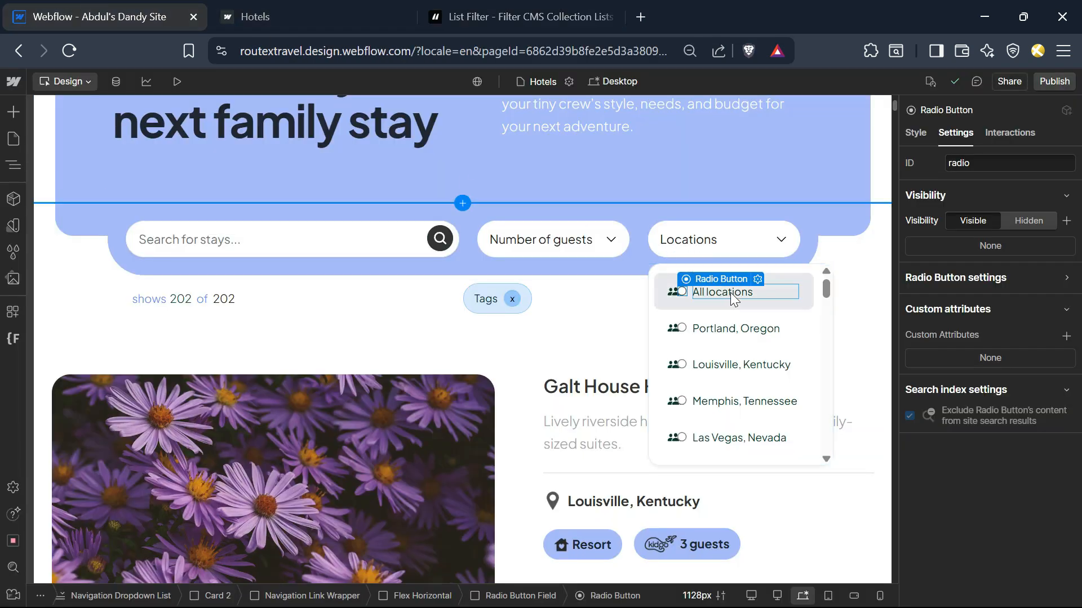
{"action": "left_click", "coordinate": [1007, 285]}
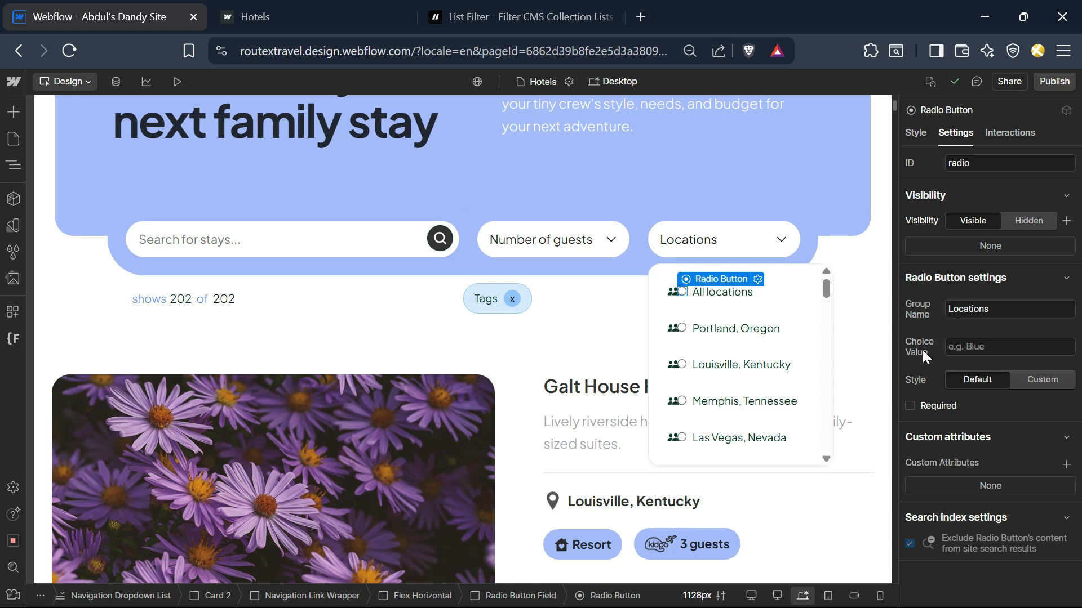
- Following Finsweet's instructions, add the custom attribute fs-list-field with the value locations to the All locations radio button
{"action": "left_click", "coordinate": [521, 16]}
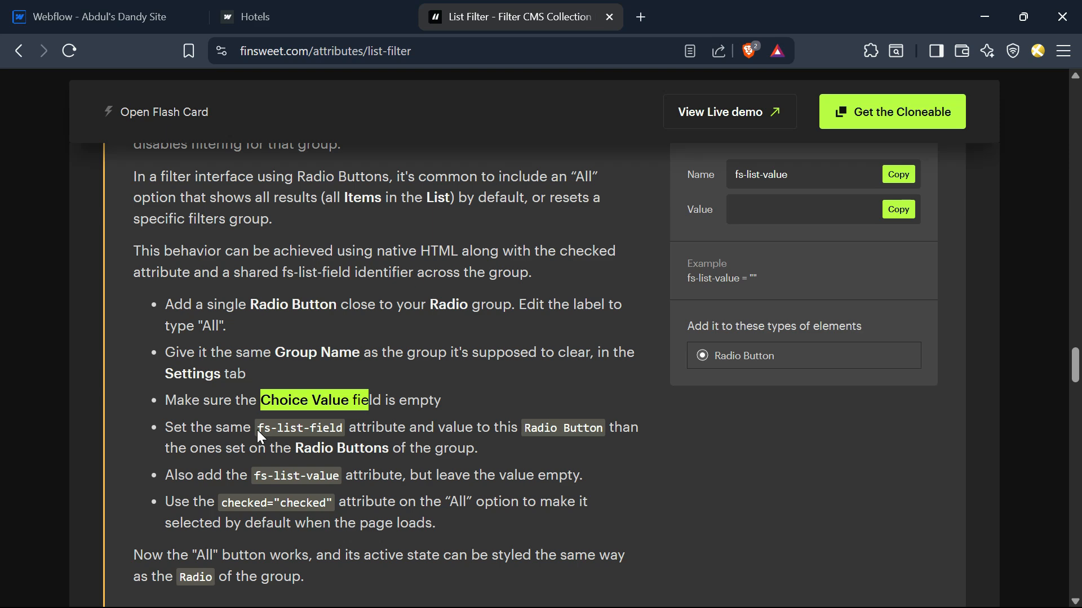
{"action": "left_click_drag", "start_coordinate": [258, 428], "coordinate": [336, 429]}
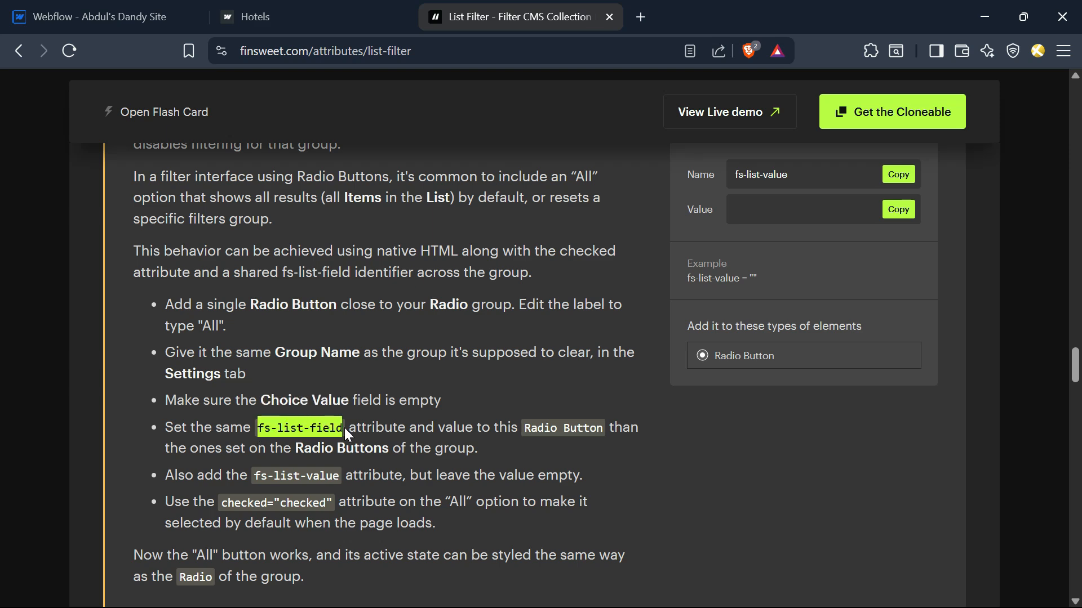
{"action": "left_click", "coordinate": [127, 1]}
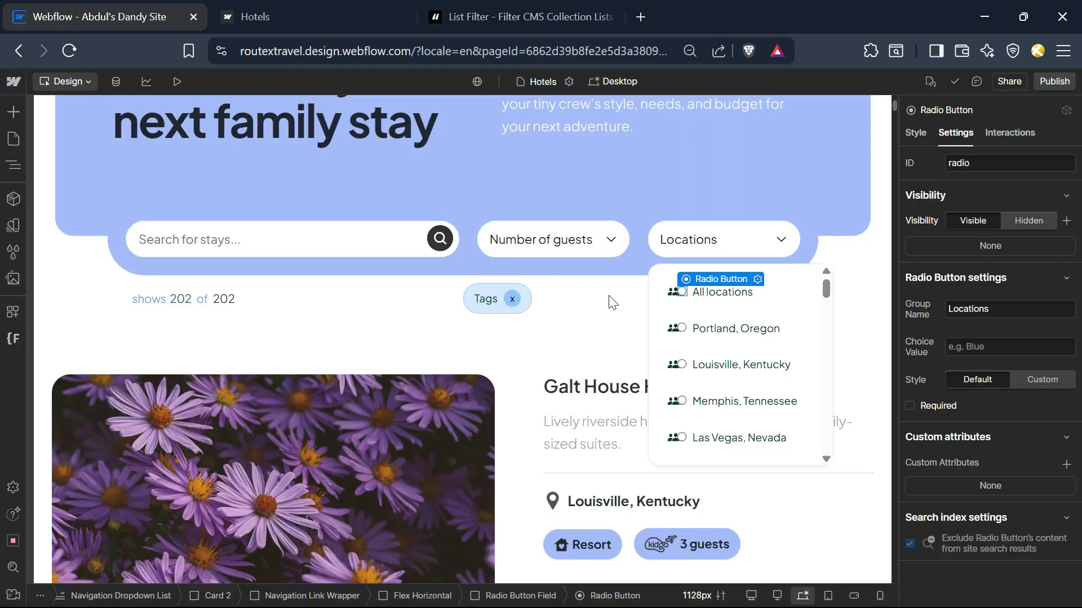
{"action": "left_click", "coordinate": [1066, 465]}
{"action": "type", "text": "fs-list-field"}
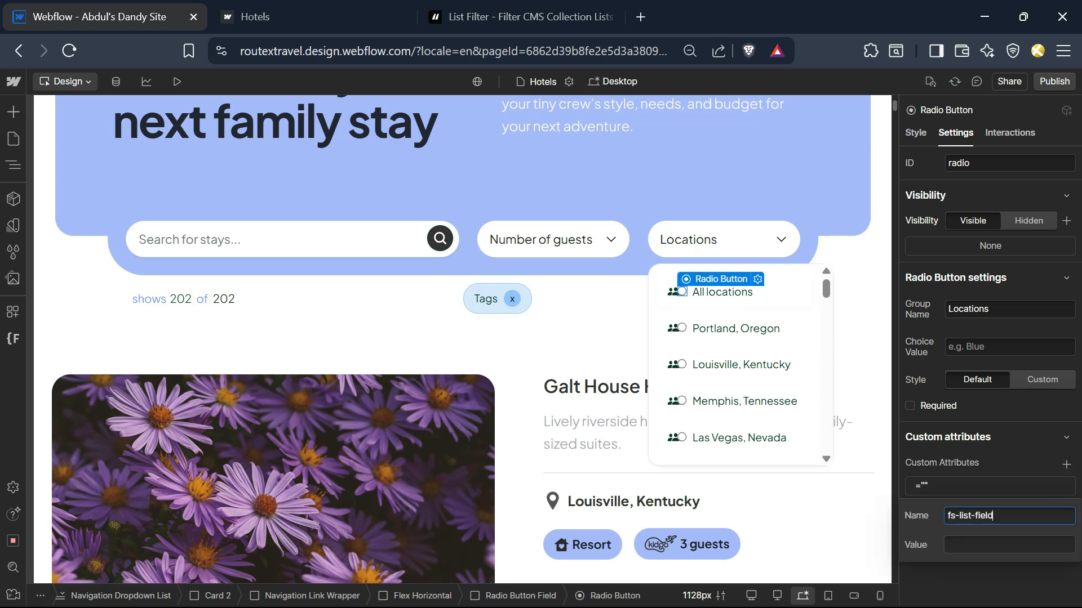
{"action": "key", "text": "Tab"}
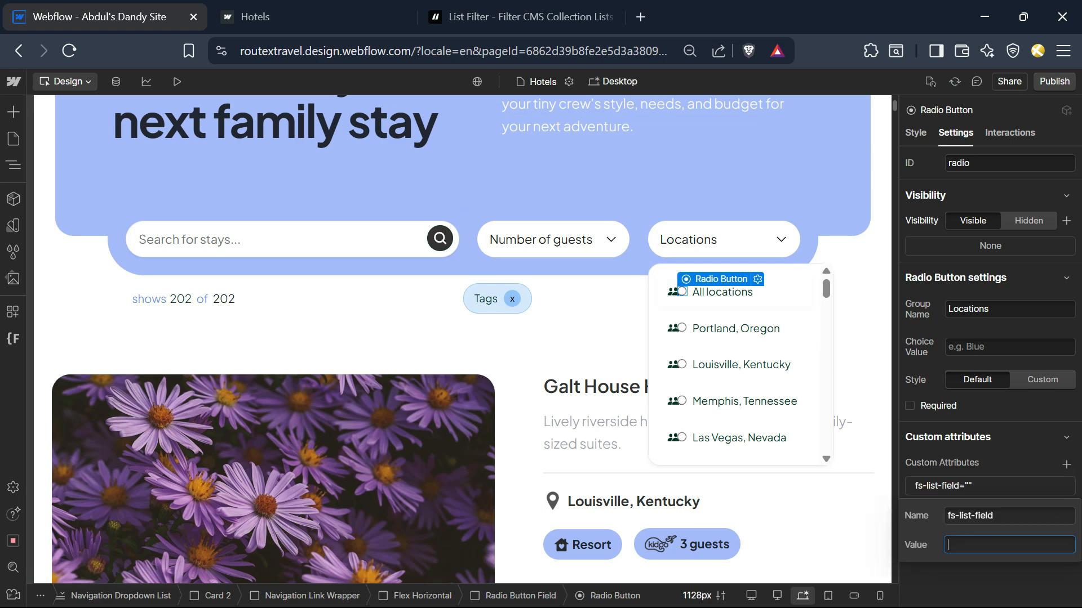
{"action": "type", "text": "locations"}
- Copy the fs-list-value attribute name from the Finsweet page and add it to the All locations radio button with an empty value
{"action": "left_click", "coordinate": [486, 2]}
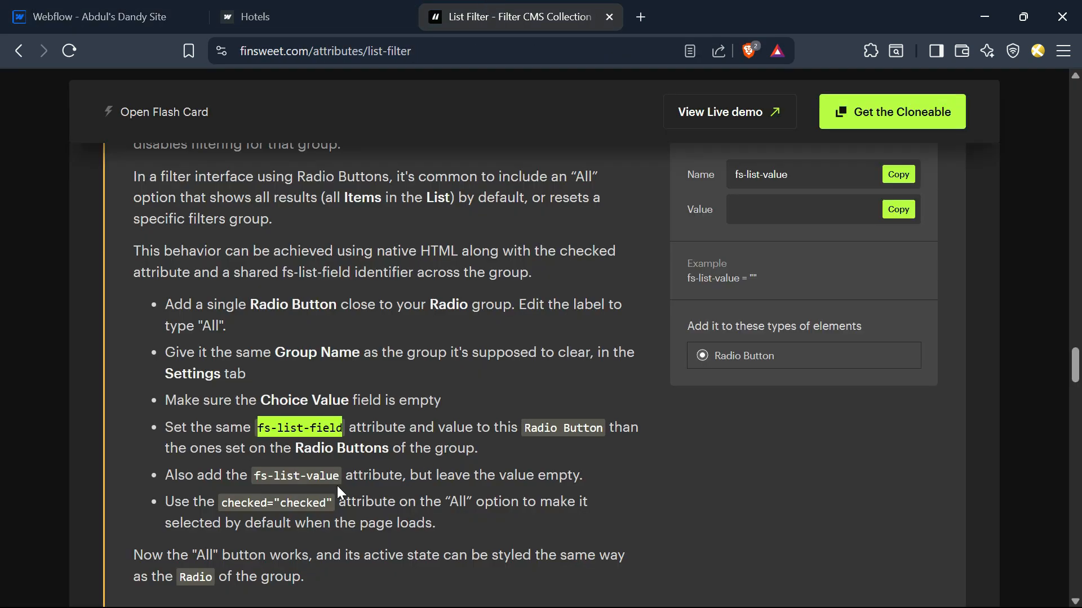
{"action": "left_click", "coordinate": [899, 174]}
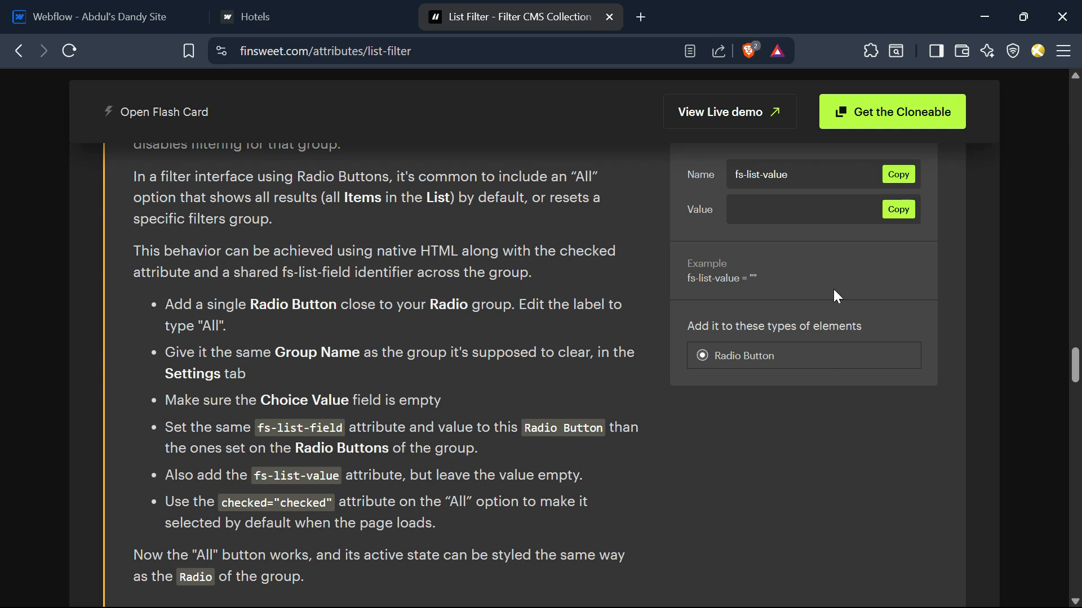
{"action": "left_click", "coordinate": [176, 8]}
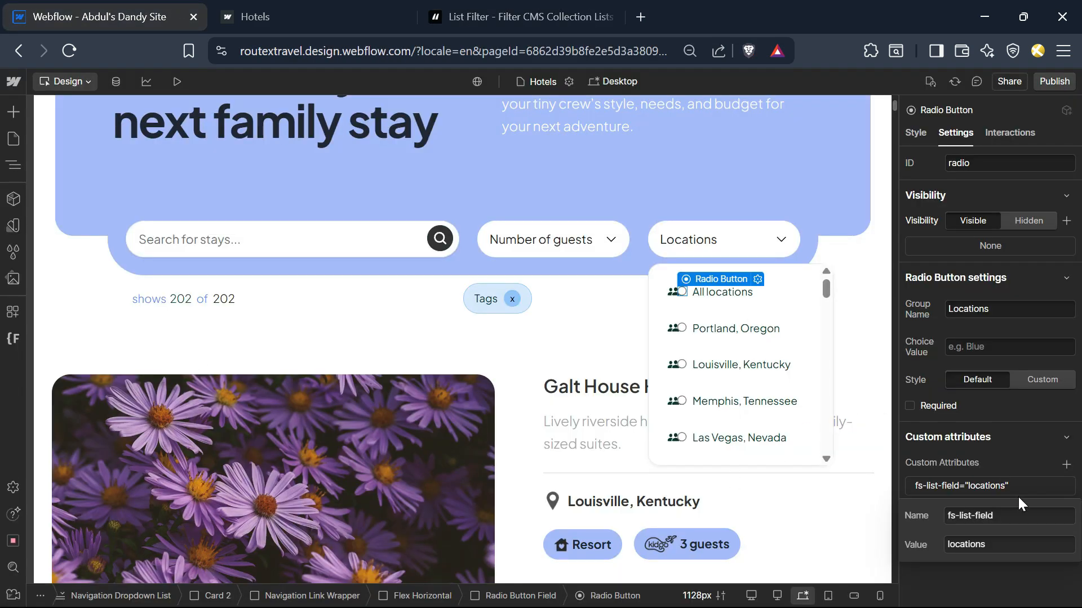
{"action": "left_click", "coordinate": [1066, 465]}
{"action": "key", "text": "ctrl+v"}
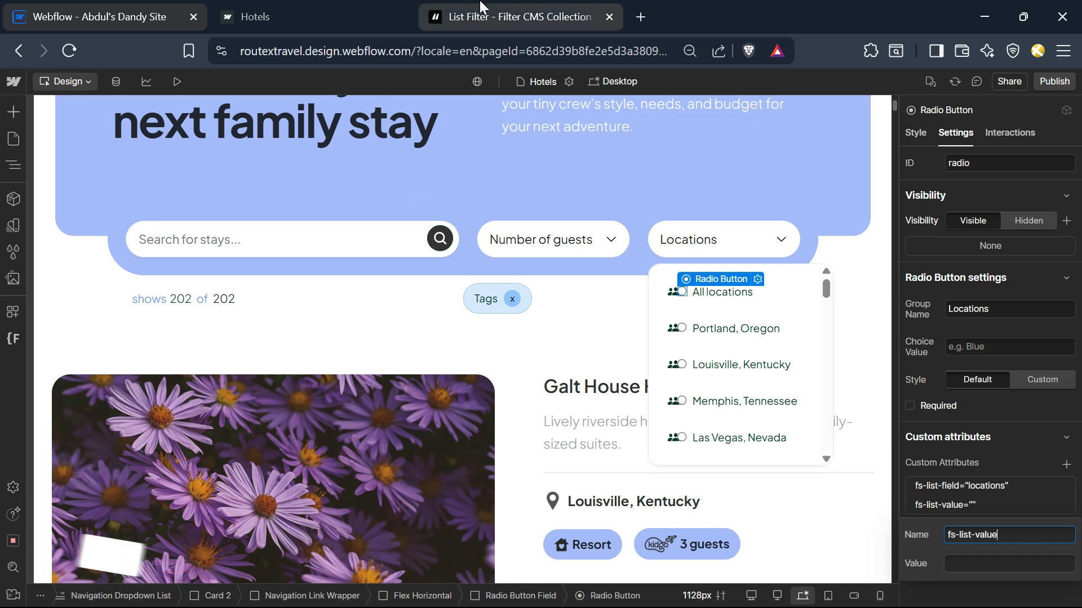
- Look up Finsweet's default-selection attribute and add checked with the value checked to the All locations radio button
{"action": "left_click", "coordinate": [518, 17]}
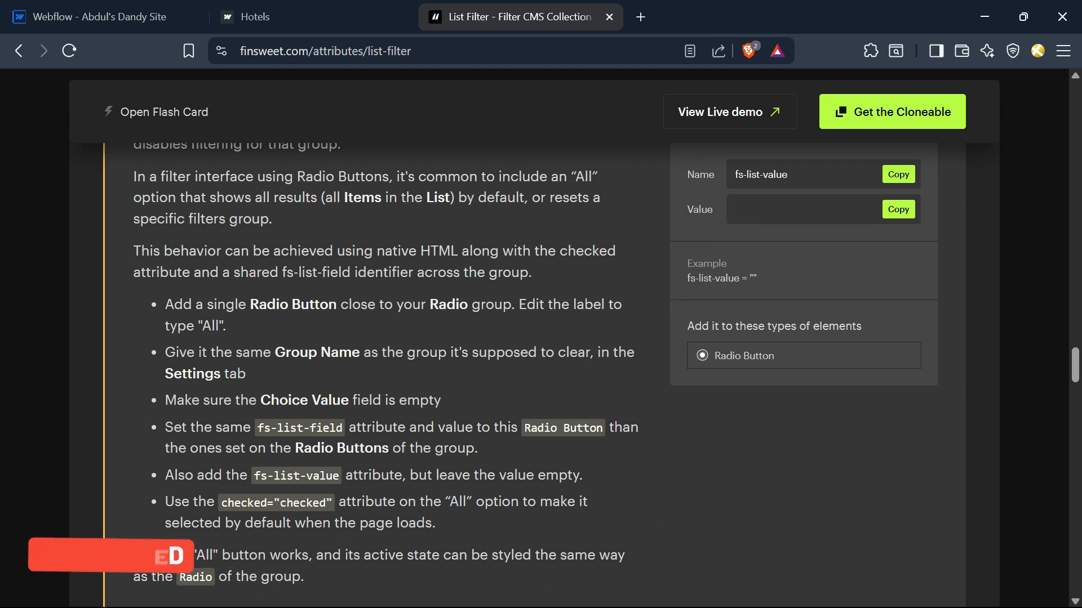
{"action": "double_click", "coordinate": [244, 502]}
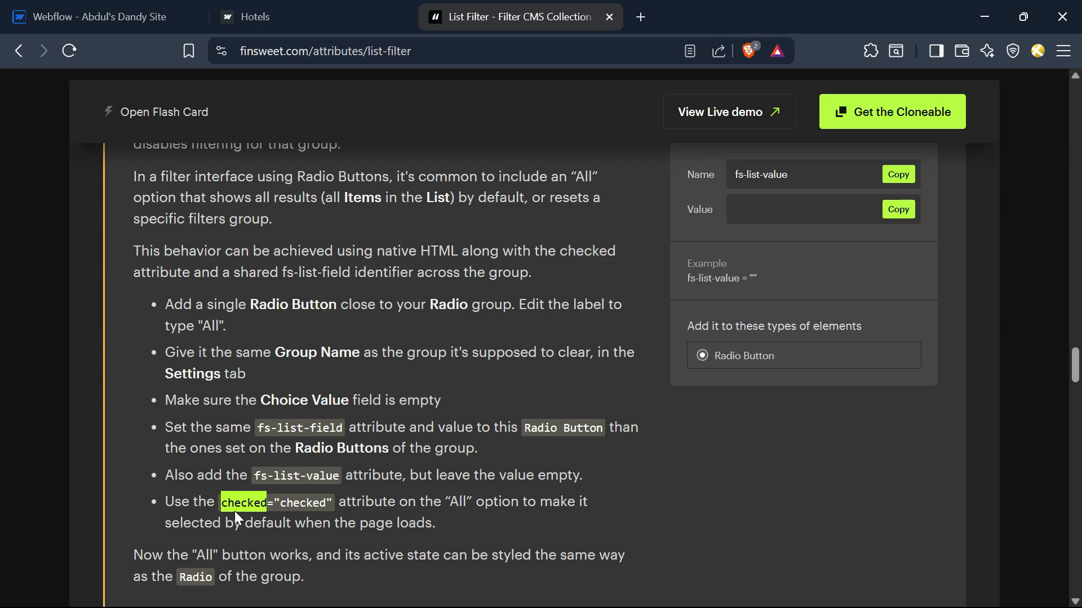
{"action": "left_click", "coordinate": [134, 17]}
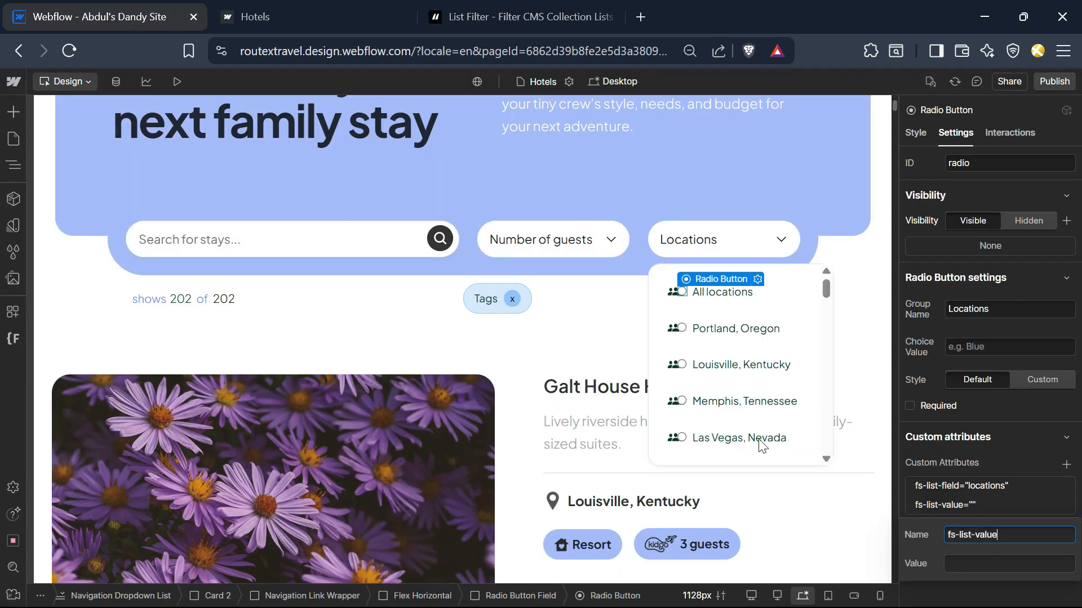
{"action": "left_click", "coordinate": [1065, 465]}
{"action": "left_click", "coordinate": [1065, 465]}
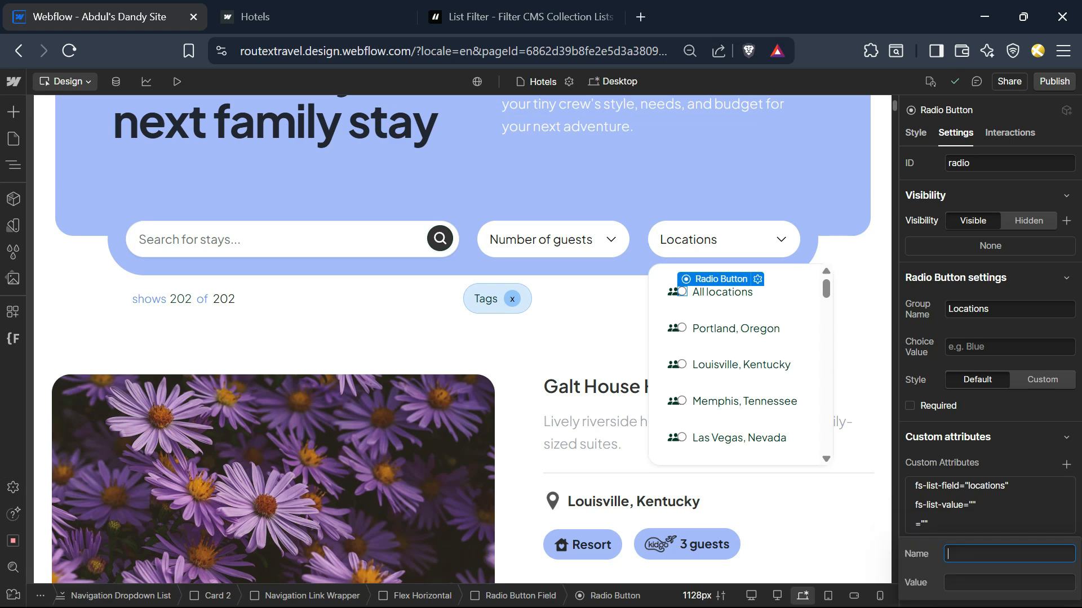
{"action": "type", "text": "checked"}
{"action": "key", "text": "Tab"}
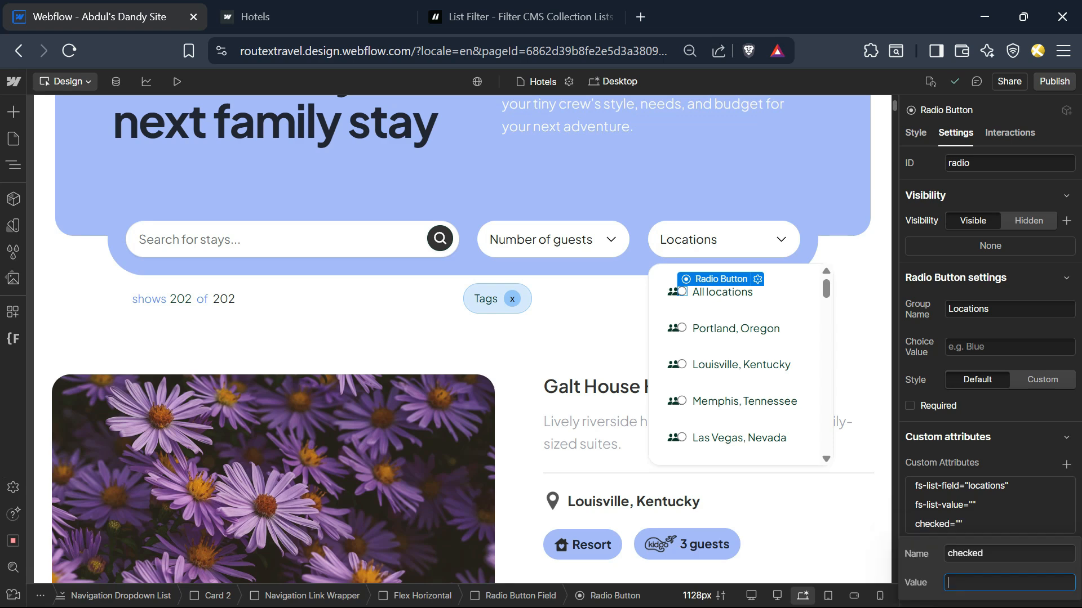
{"action": "type", "text": "checked"}
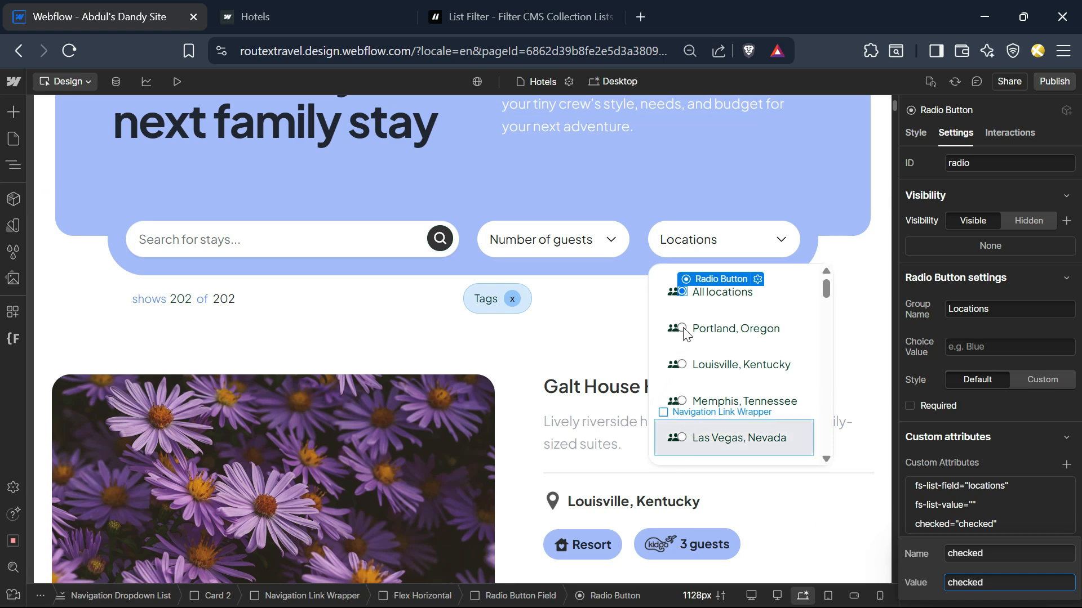
- Give the All locations radio button a new class named hide-bullets and set its display to None
{"action": "left_click", "coordinate": [916, 133]}
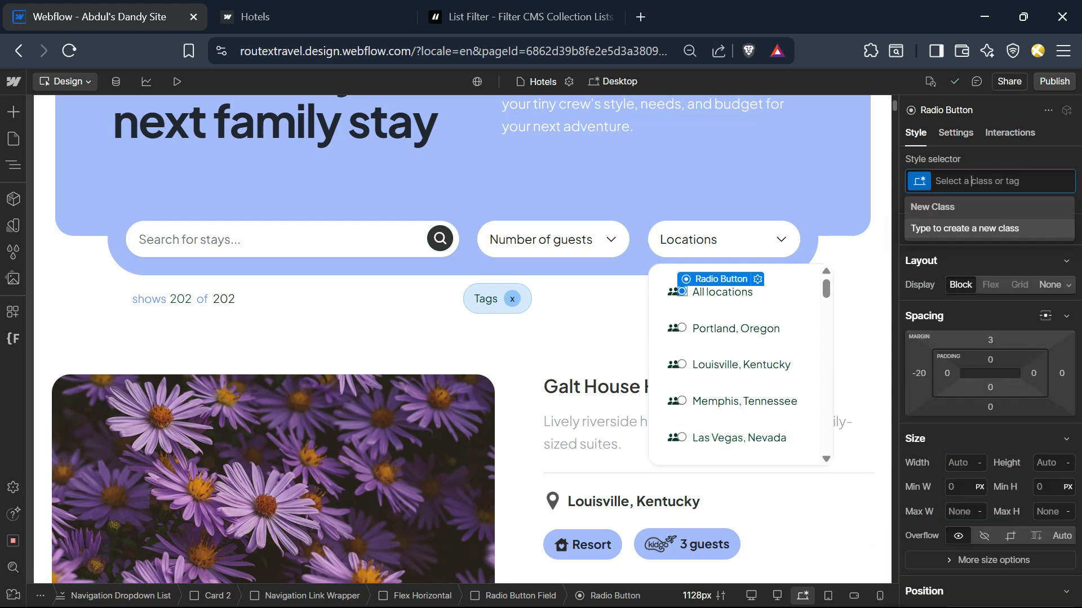
{"action": "type", "text": "hide-bullets"}
{"action": "key", "text": "Return"}
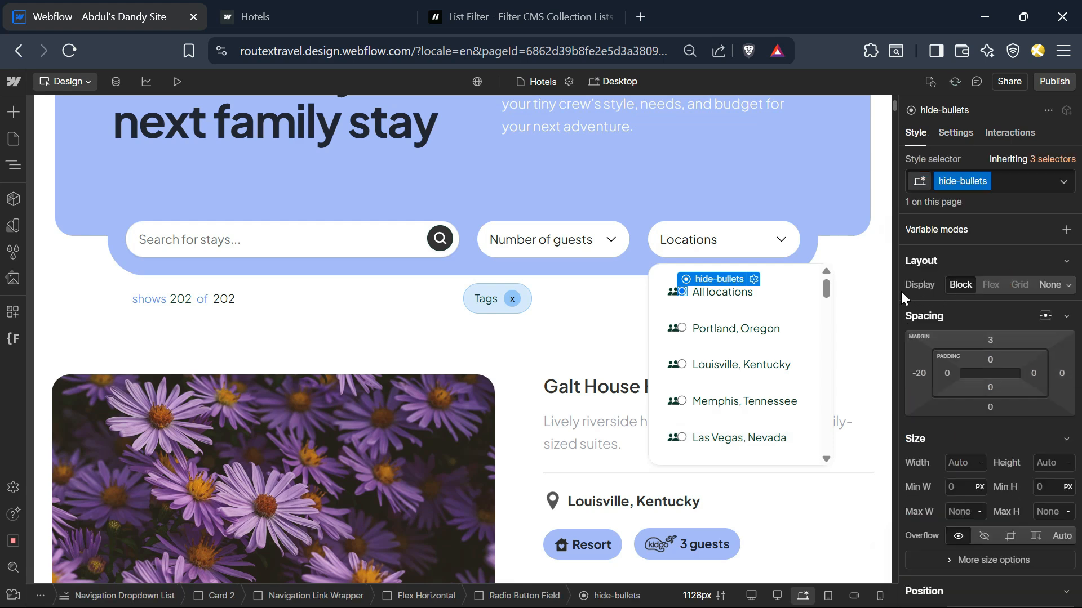
{"action": "left_click", "coordinate": [1051, 284]}
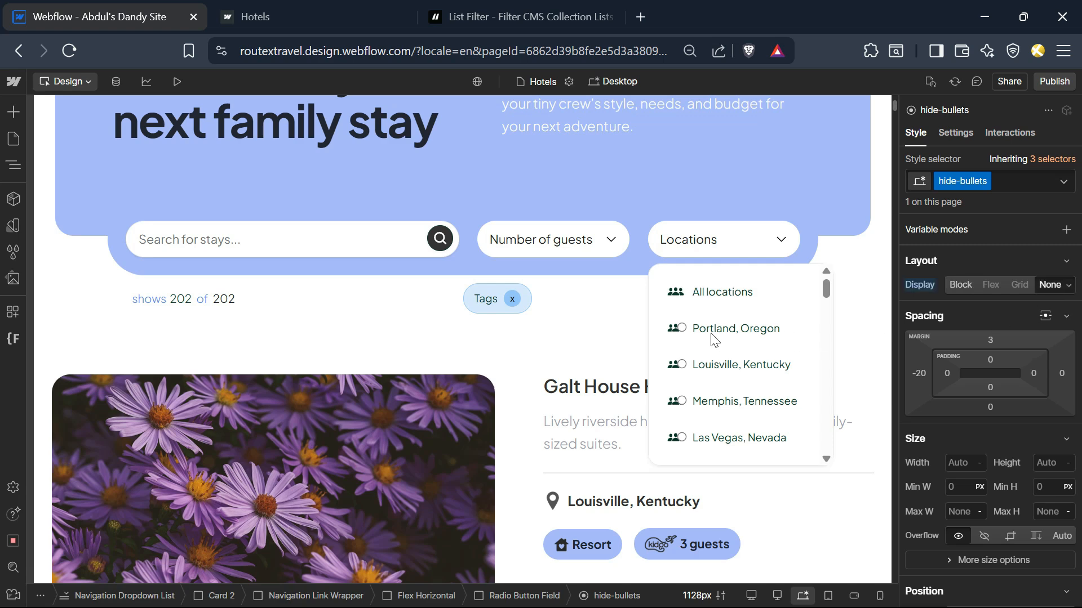
- Apply the existing hide-bullets class to the CMS-driven radio button in the Locations dropdown's collection list
{"action": "left_click", "coordinate": [683, 331]}
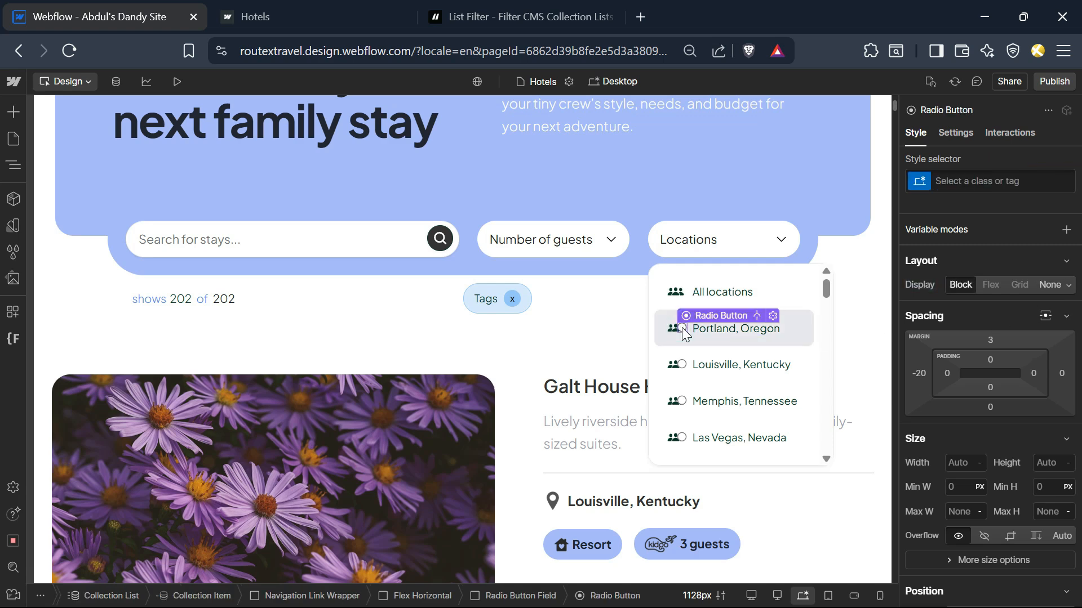
{"action": "key", "text": "ctrl+Return"}
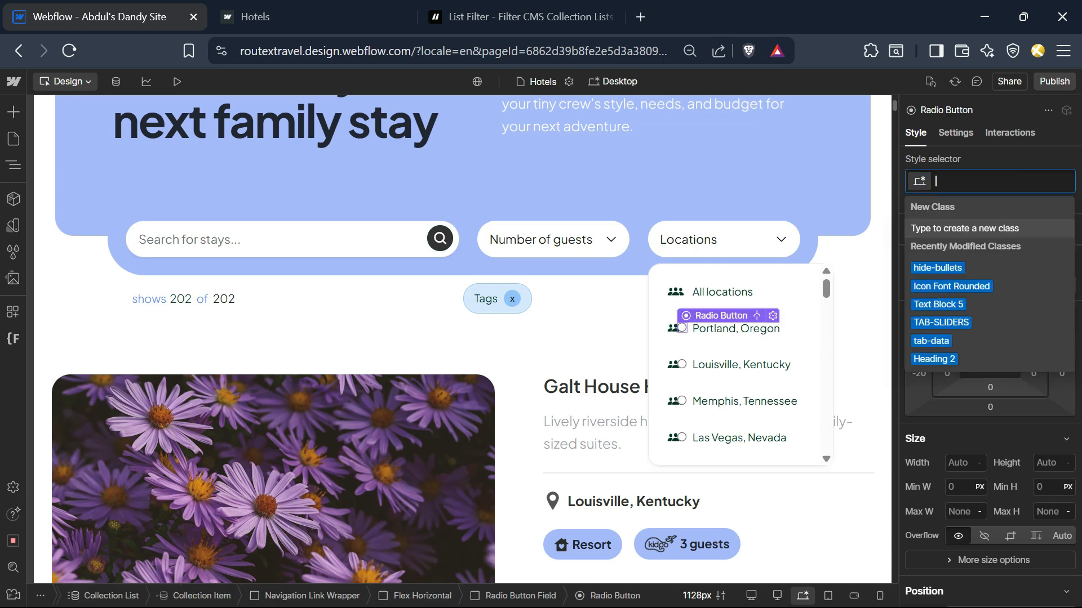
{"action": "left_click", "coordinate": [946, 269]}
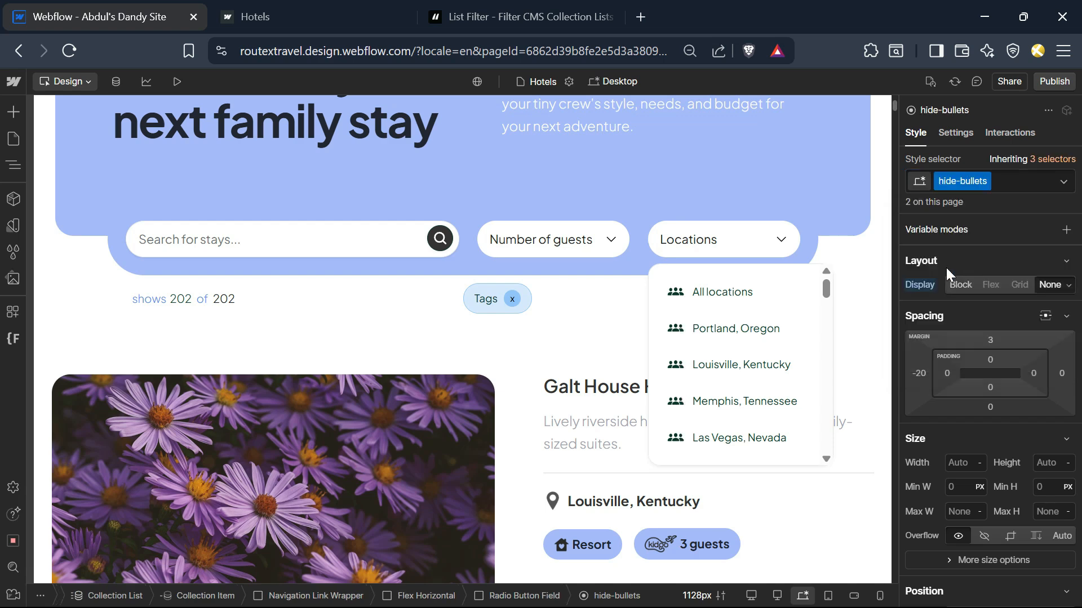
- Replace the guest icon beside All locations with the location pin image ati (1).png
{"action": "left_click", "coordinate": [678, 293]}
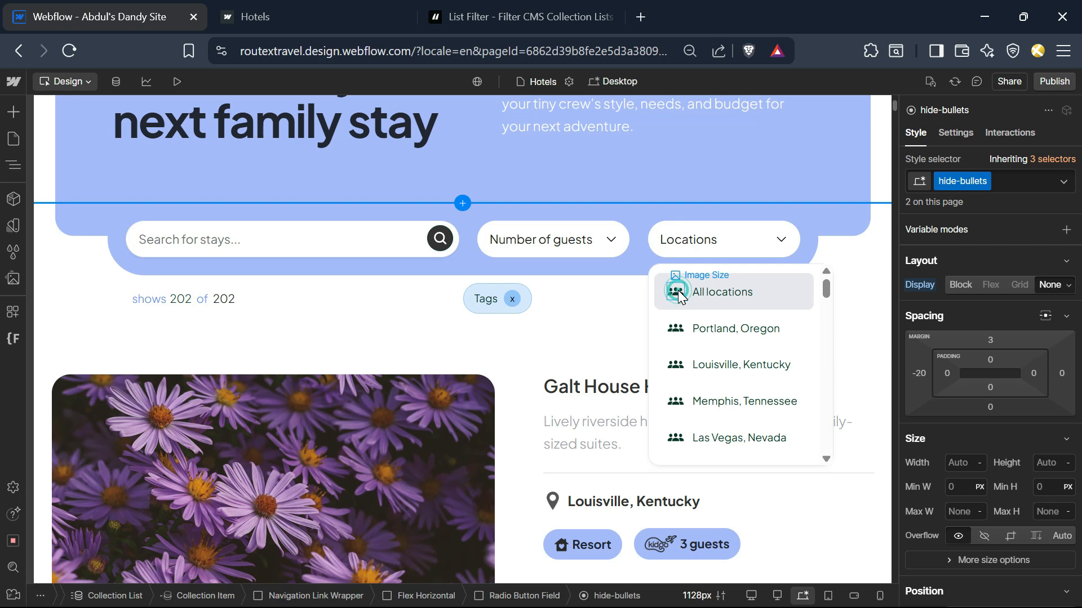
{"action": "left_click", "coordinate": [958, 134]}
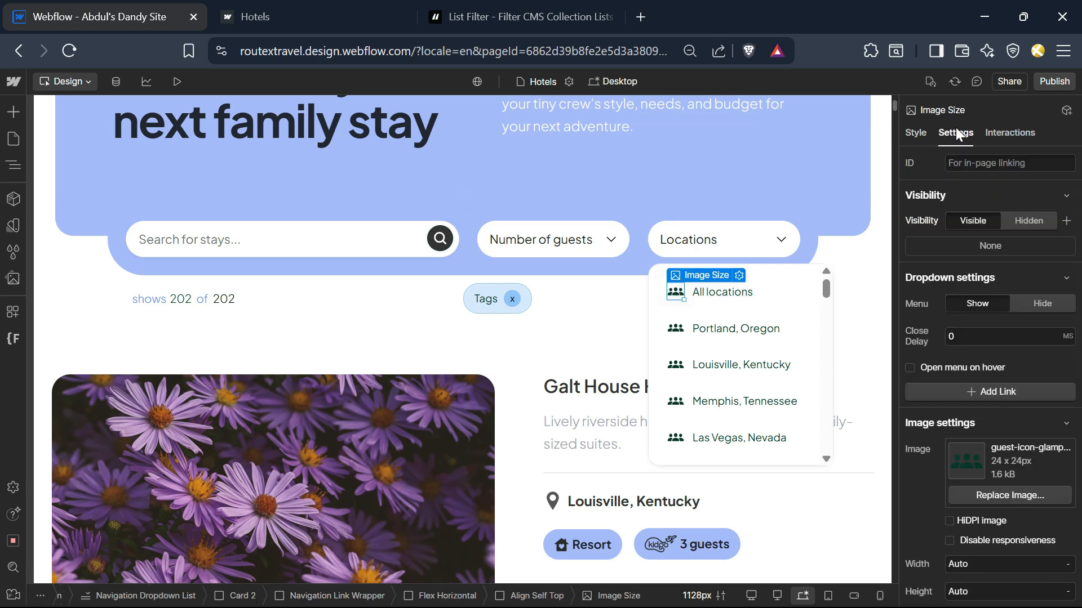
{"action": "left_click", "coordinate": [994, 494]}
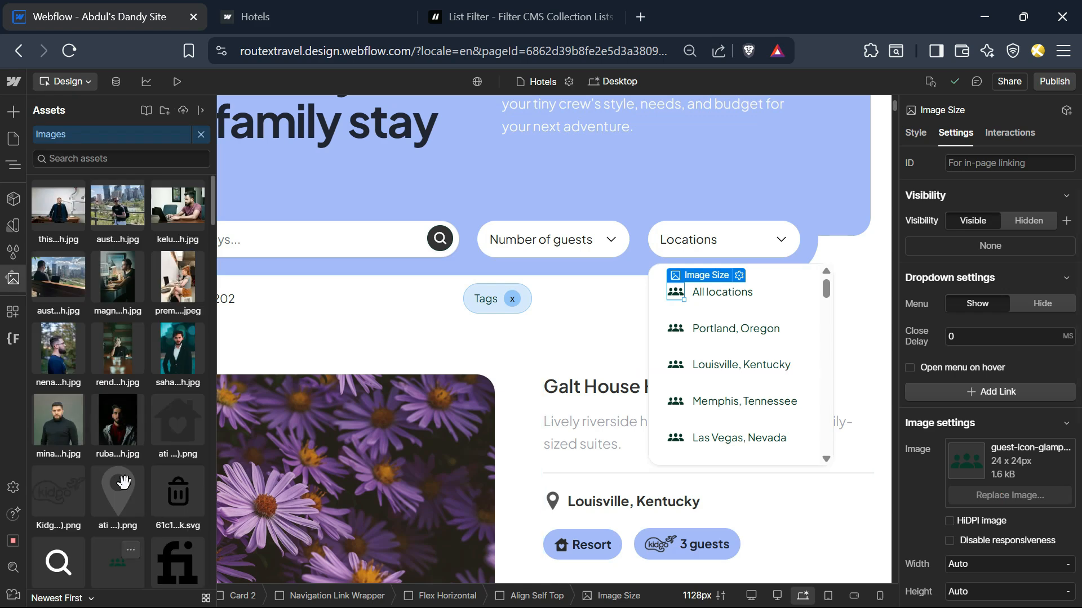
{"action": "left_click", "coordinate": [121, 486]}
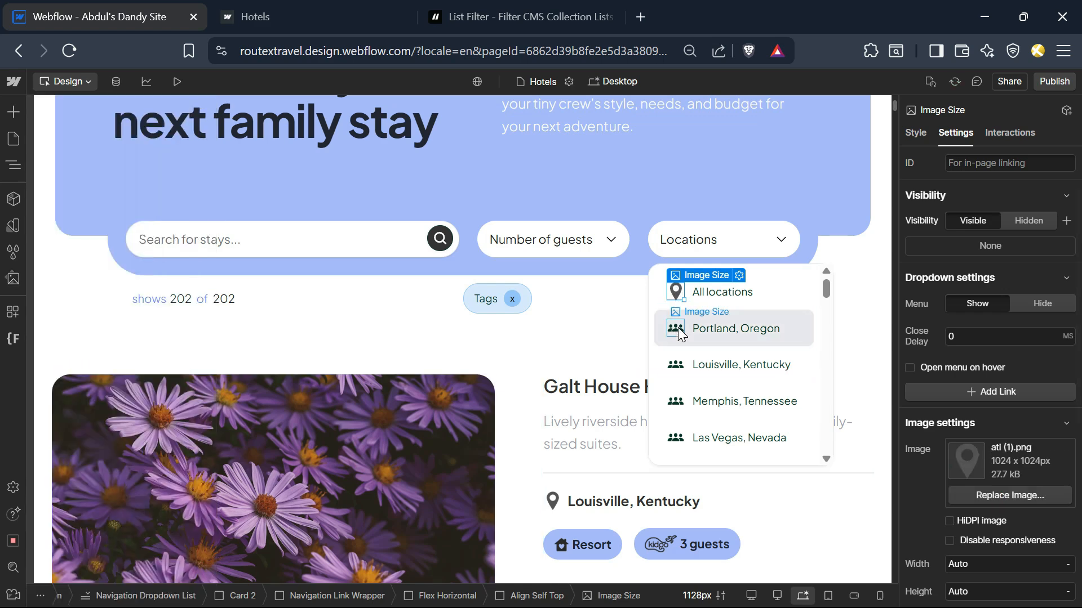
- Replace the guest icon of the CMS-driven location options with the pin image ati (1).png
{"action": "left_click", "coordinate": [678, 333]}
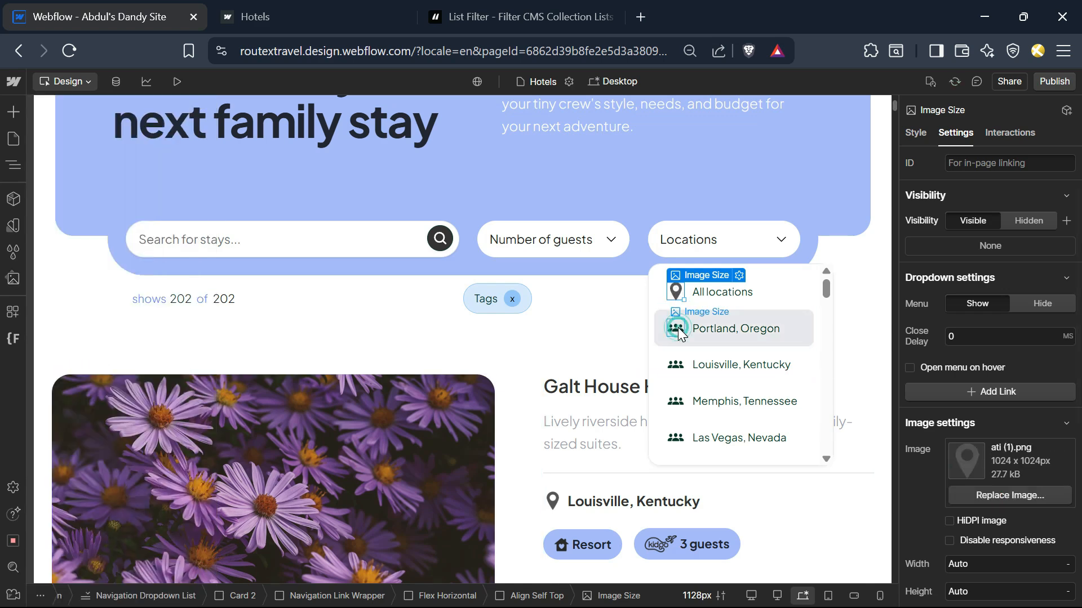
{"action": "left_click", "coordinate": [1014, 496]}
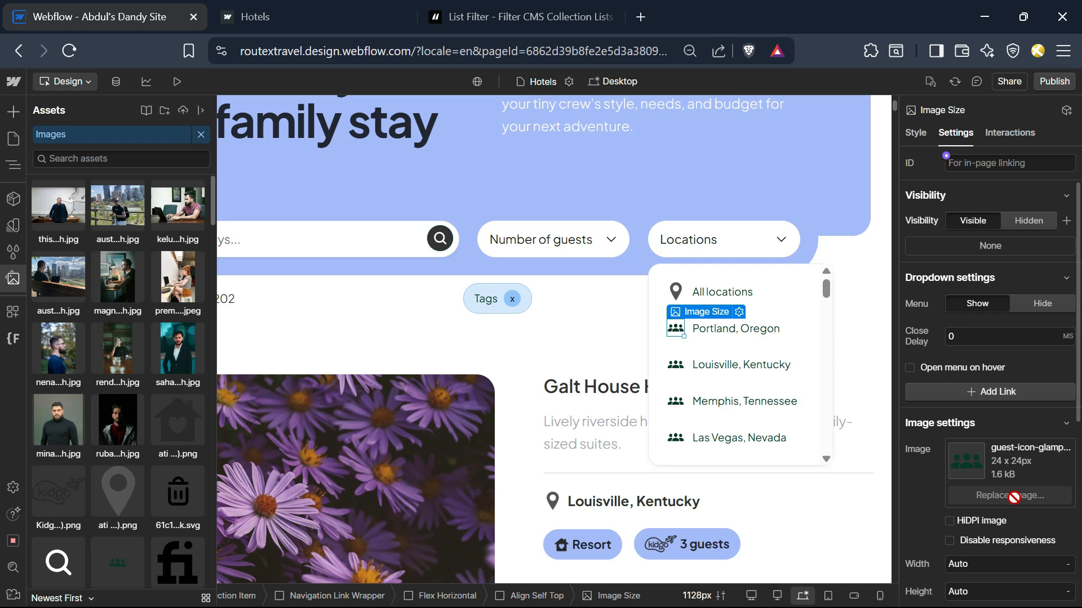
{"action": "left_click", "coordinate": [176, 444]}
{"action": "left_click", "coordinate": [116, 496]}
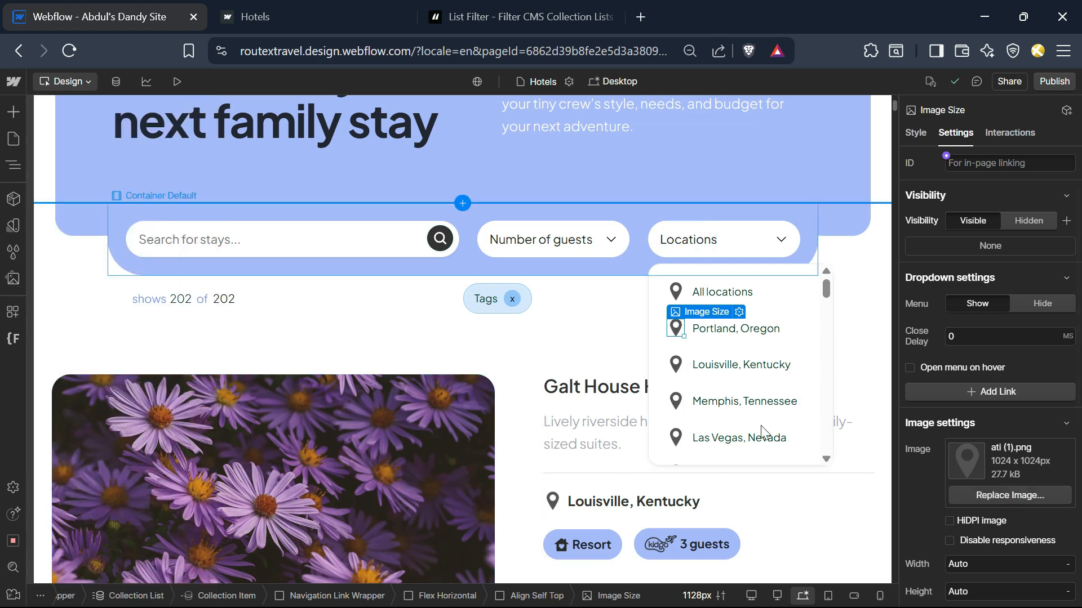
- Publish the site, then open the Locations dropdown on the live Hotels page and look through its options
{"action": "left_click", "coordinate": [1059, 84]}
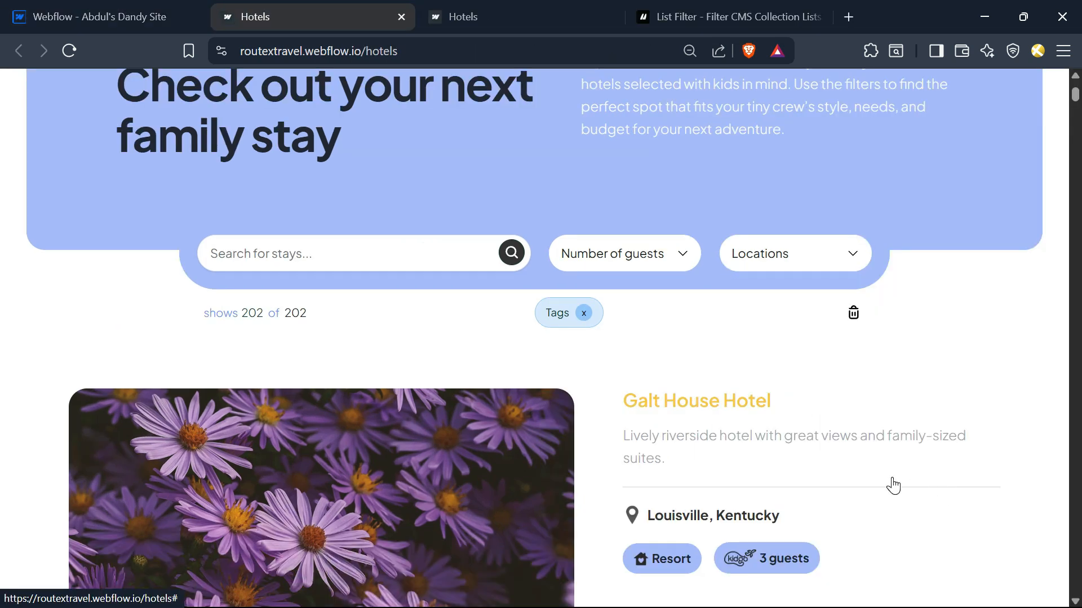
{"action": "left_click", "coordinate": [835, 259]}
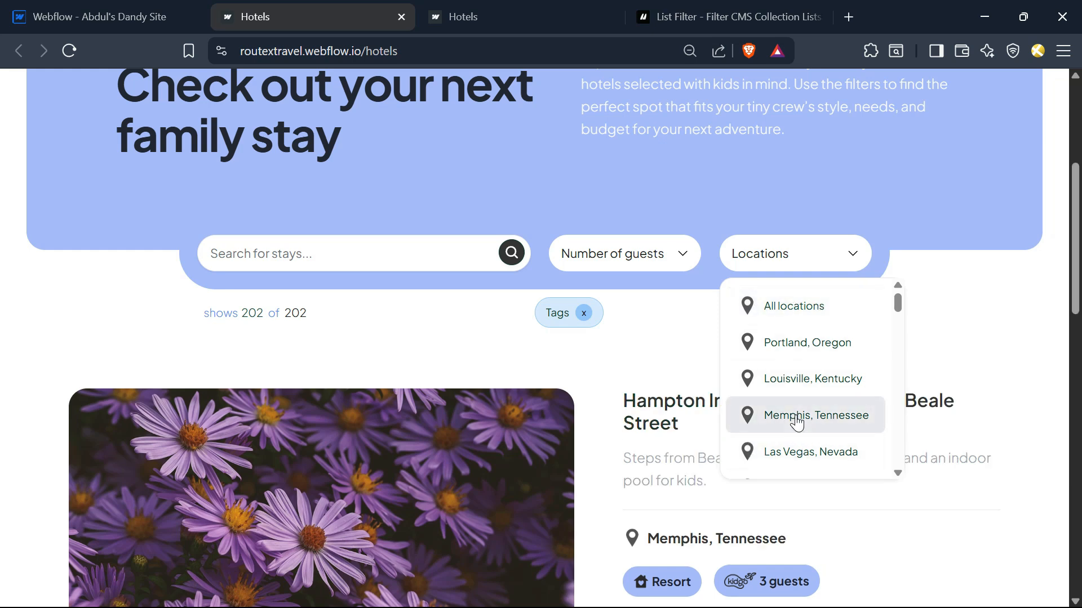
{"action": "scroll", "coordinate": [800, 428], "scroll_direction": "down", "scroll_amount": 5}
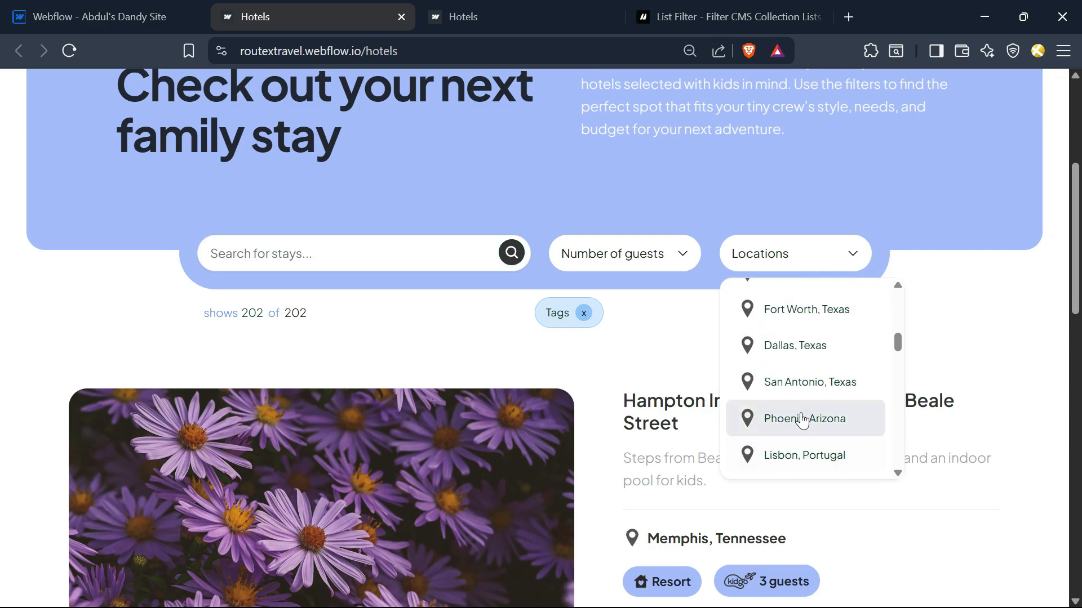
{"action": "scroll", "coordinate": [992, 466], "scroll_direction": "up", "scroll_amount": 3}
{"action": "scroll", "coordinate": [782, 508], "scroll_direction": "down", "scroll_amount": 5}
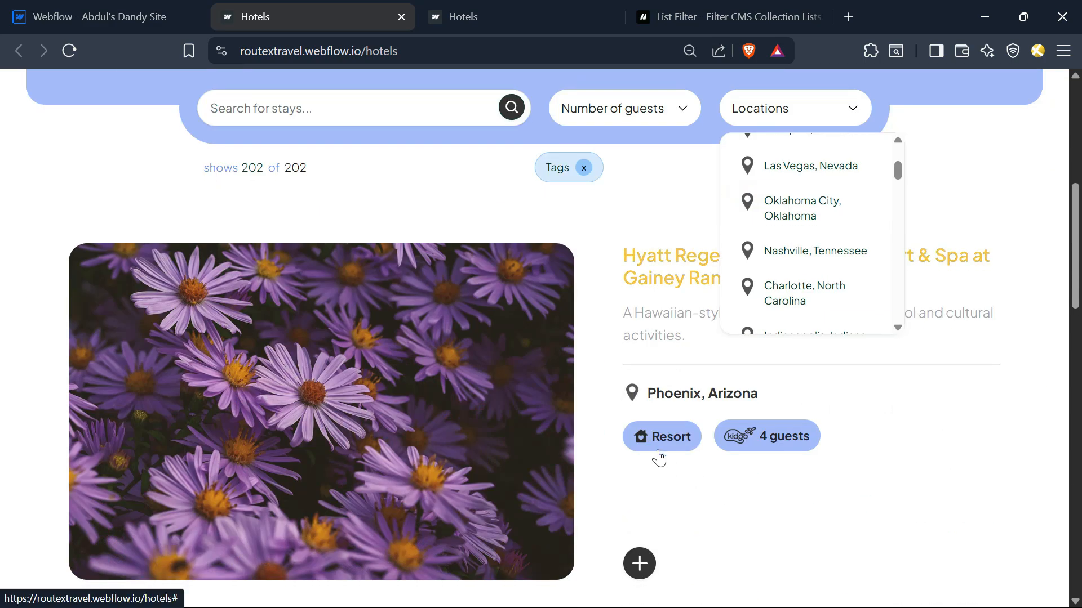
- Look over the hotel list and the open Locations dropdown on the live Hotels page
{"action": "scroll", "coordinate": [778, 459], "scroll_direction": "down", "scroll_amount": 15}
{"action": "scroll", "coordinate": [839, 560], "scroll_direction": "up", "scroll_amount": 20}
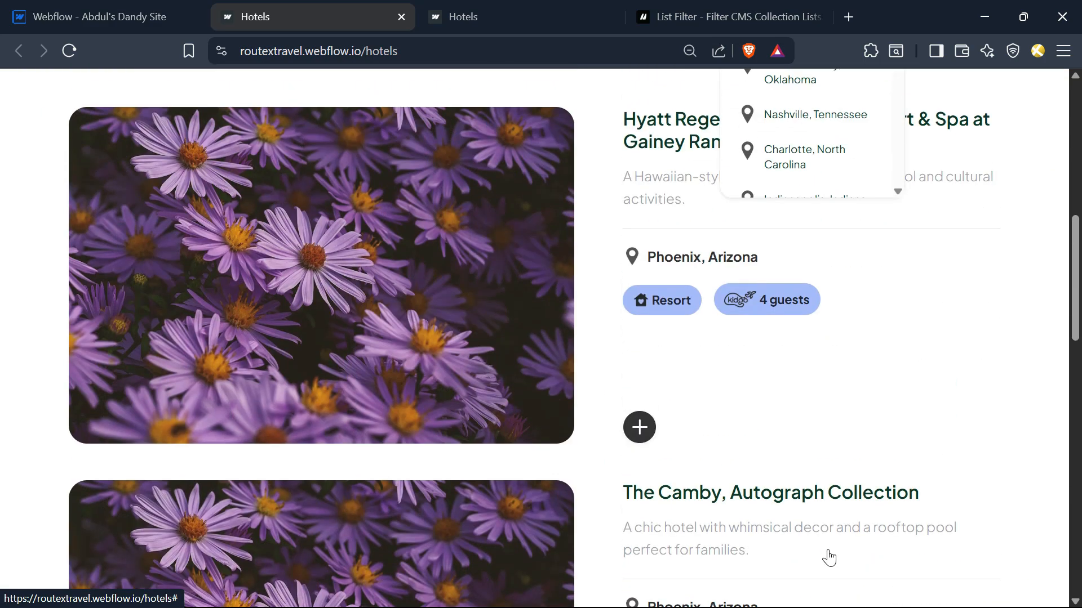
{"action": "scroll", "coordinate": [813, 534], "scroll_direction": "down", "scroll_amount": 5}
{"action": "scroll", "coordinate": [788, 425], "scroll_direction": "up", "scroll_amount": 3}
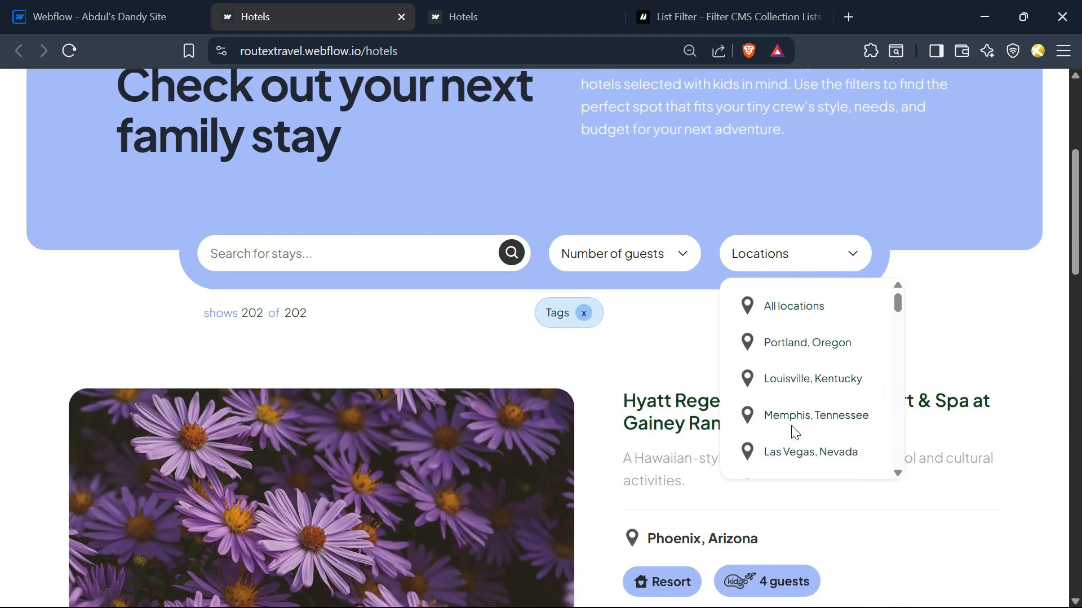
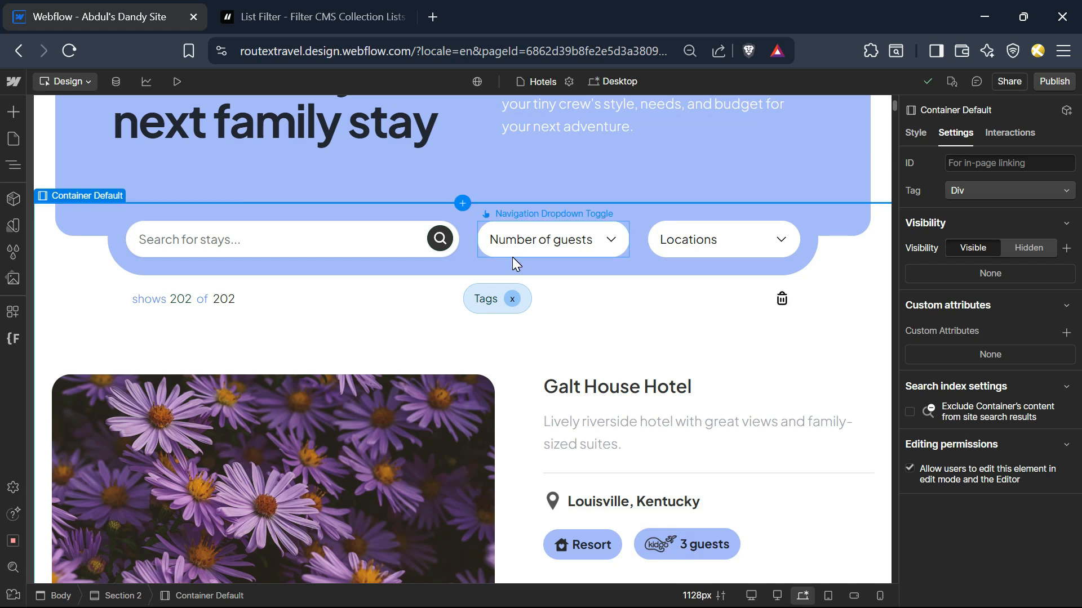
- Show the Number of guests dropdown and give its 3 Guests radio button the custom attribute fs-list-field with value guests
{"action": "left_click", "coordinate": [547, 247]}
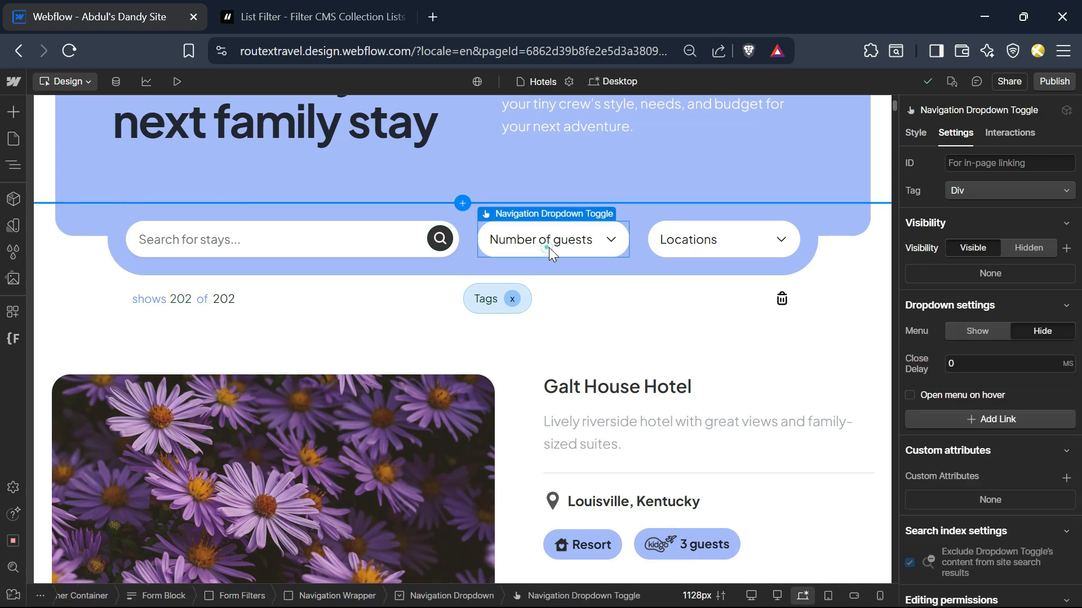
{"action": "left_click", "coordinate": [983, 338]}
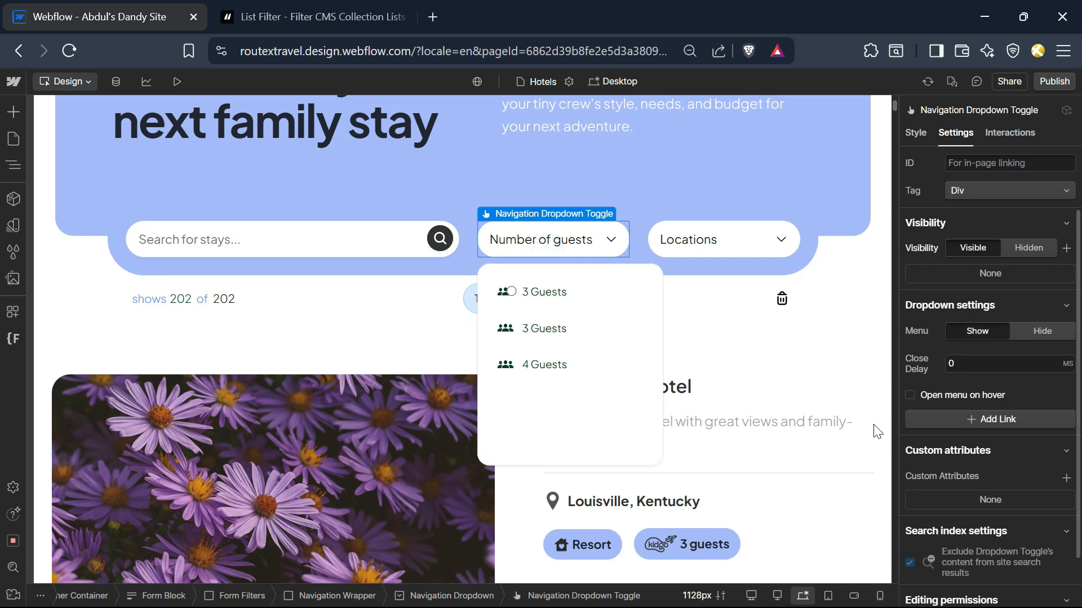
{"action": "left_click", "coordinate": [515, 293]}
{"action": "left_click", "coordinate": [287, 13]}
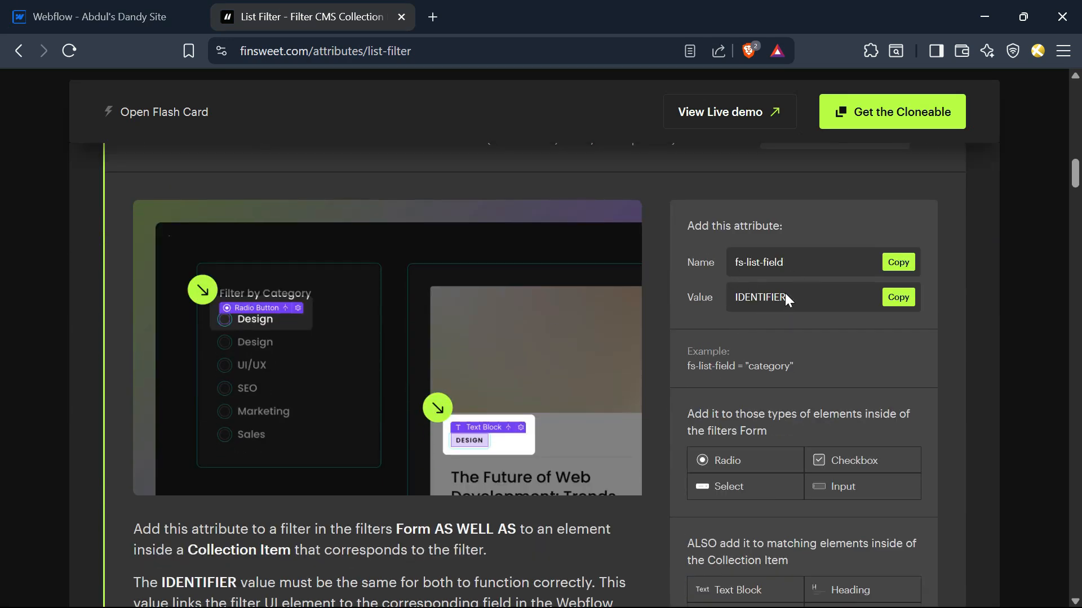
{"action": "scroll", "coordinate": [727, 352], "scroll_direction": "up", "scroll_amount": 5}
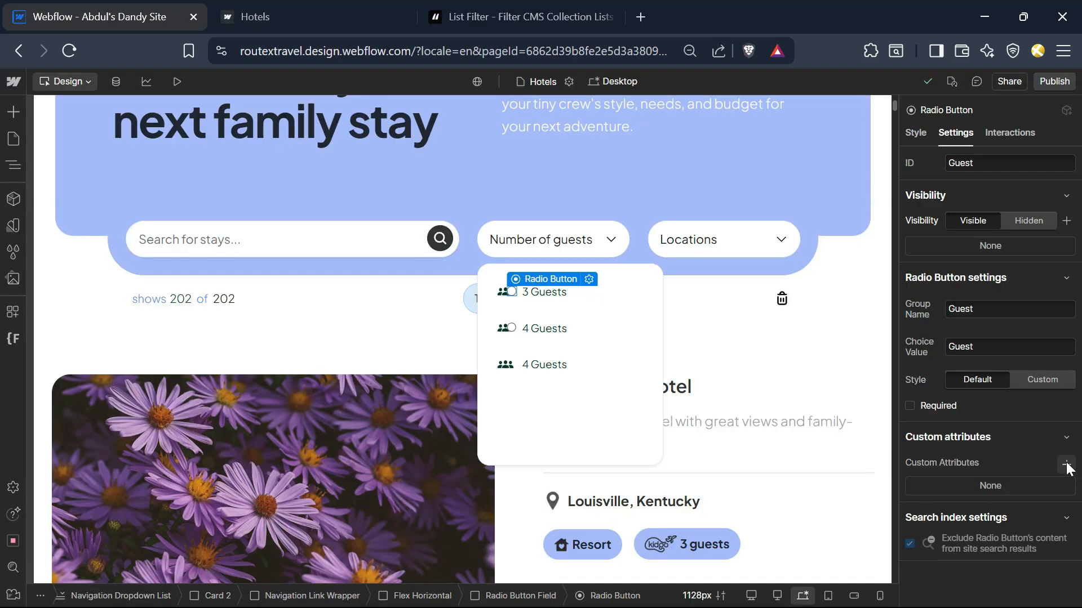
{"action": "left_click", "coordinate": [1066, 464]}
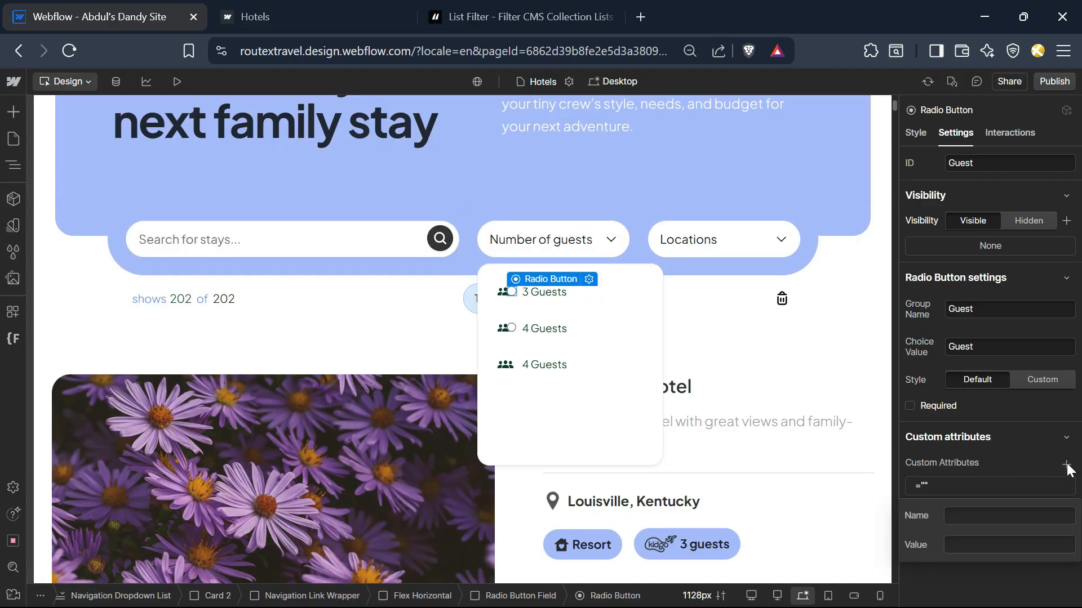
{"action": "type", "text": "fs-list-field"}
{"action": "key", "text": "Tab"}
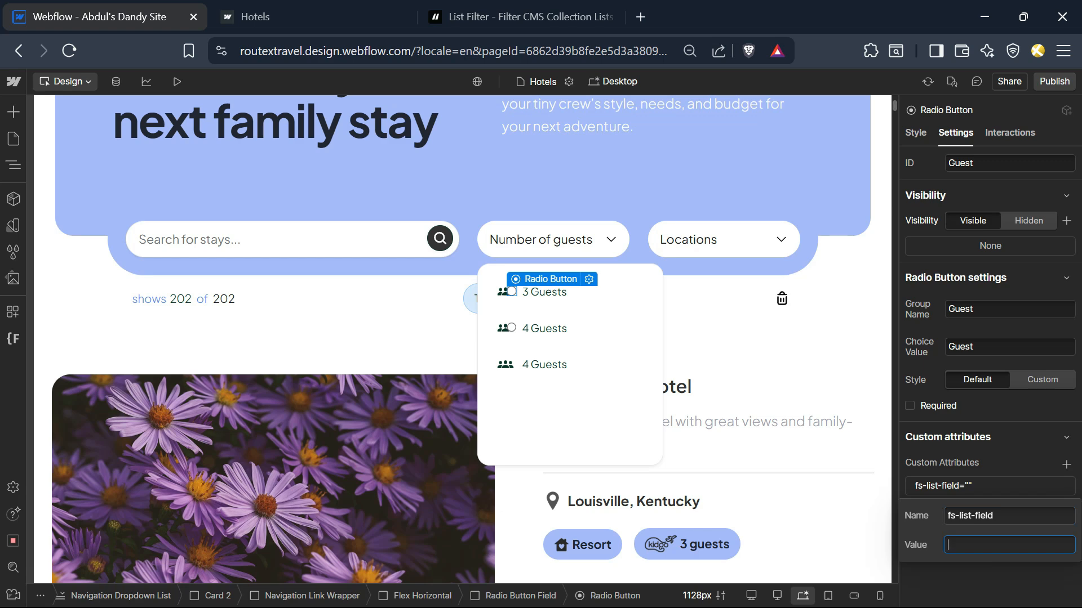
{"action": "type", "text": "guests"}
- Copy the fs-list-value attribute name from the Finsweet documentation and add it to the 3 Guests radio button with value 3 Guests
{"action": "left_click", "coordinate": [522, 16]}
{"action": "scroll", "coordinate": [778, 527], "scroll_direction": "down", "scroll_amount": 5}
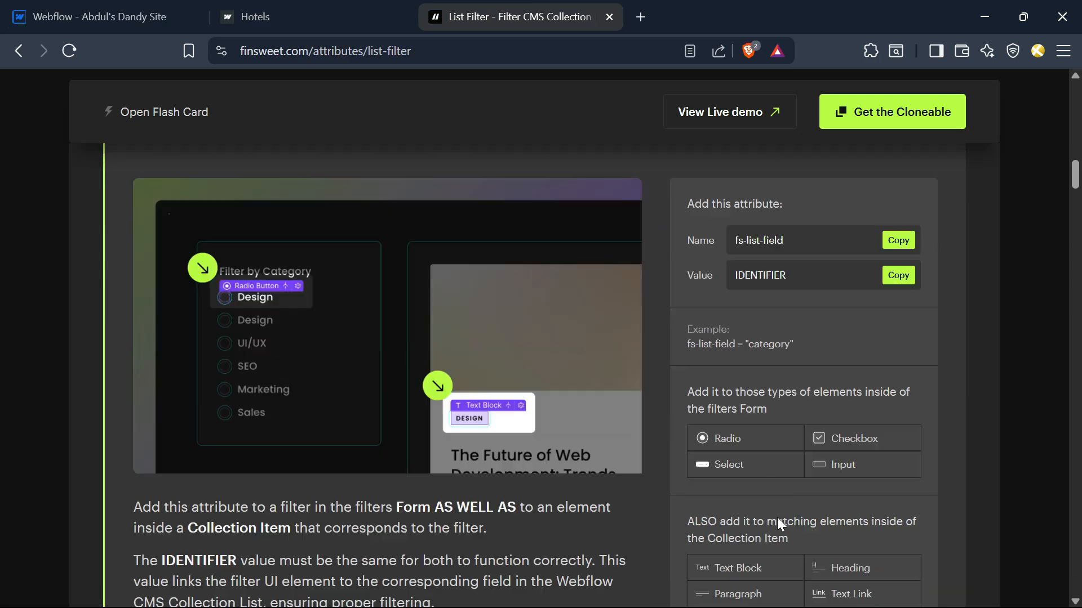
{"action": "scroll", "coordinate": [739, 517], "scroll_direction": "down", "scroll_amount": 8}
{"action": "scroll", "coordinate": [738, 519], "scroll_direction": "down", "scroll_amount": 15}
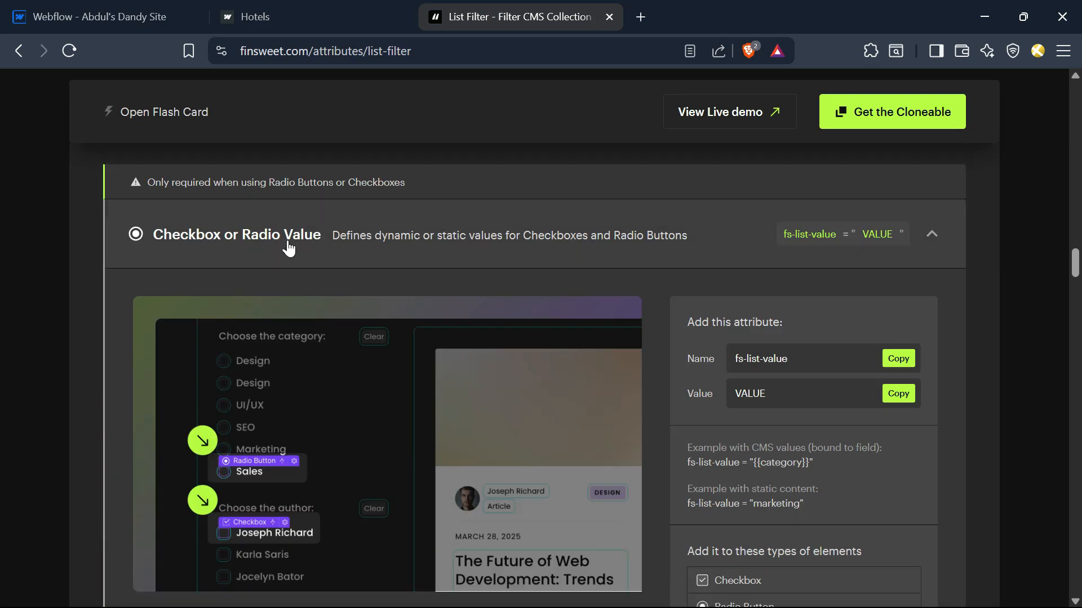
{"action": "scroll", "coordinate": [425, 370], "scroll_direction": "down", "scroll_amount": 3}
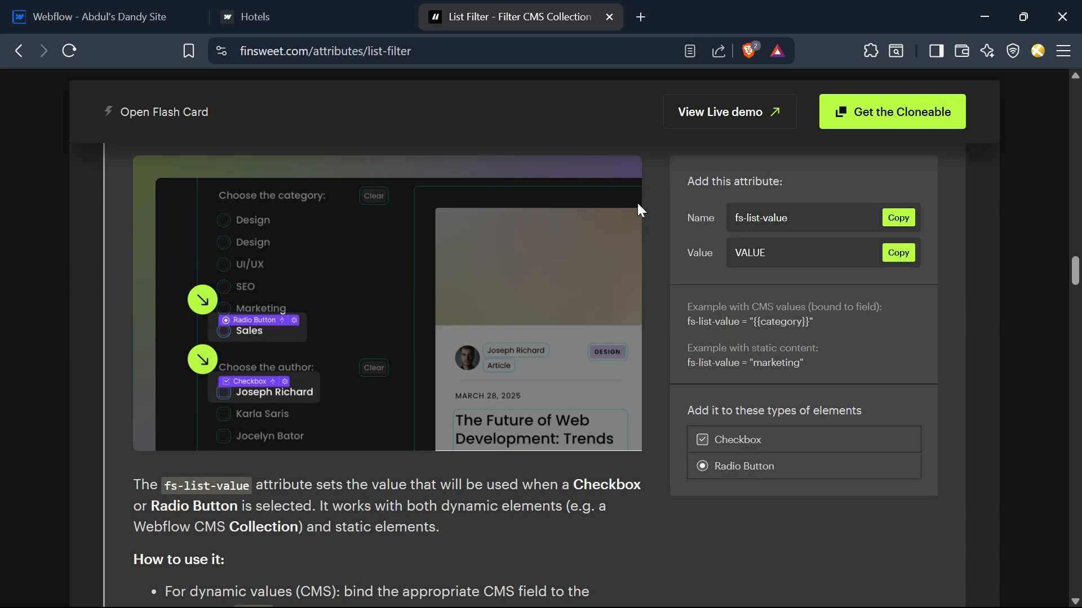
{"action": "left_click", "coordinate": [896, 221]}
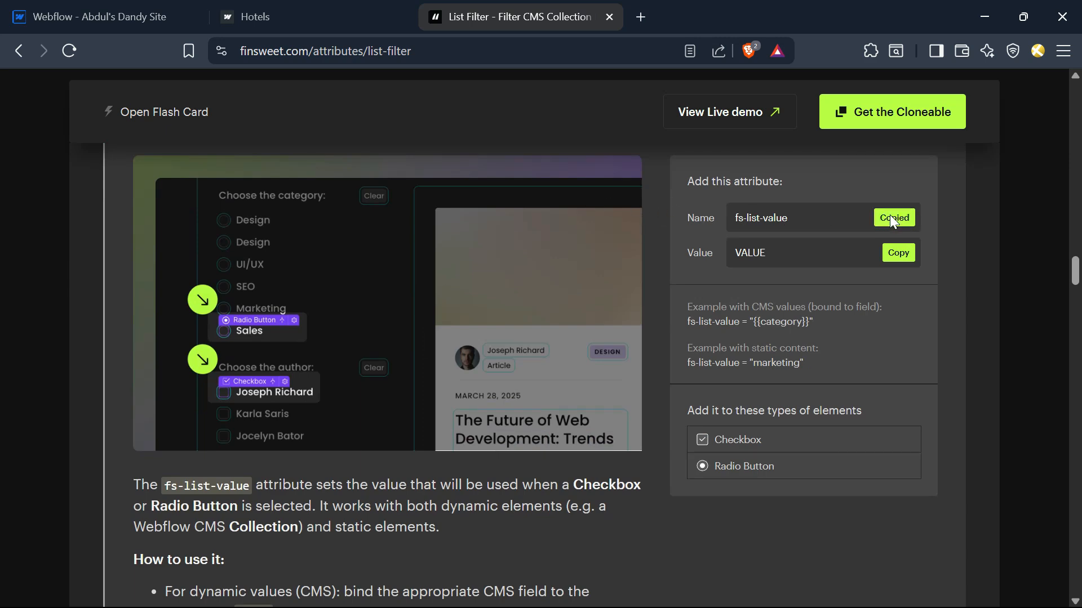
{"action": "left_click", "coordinate": [146, 14]}
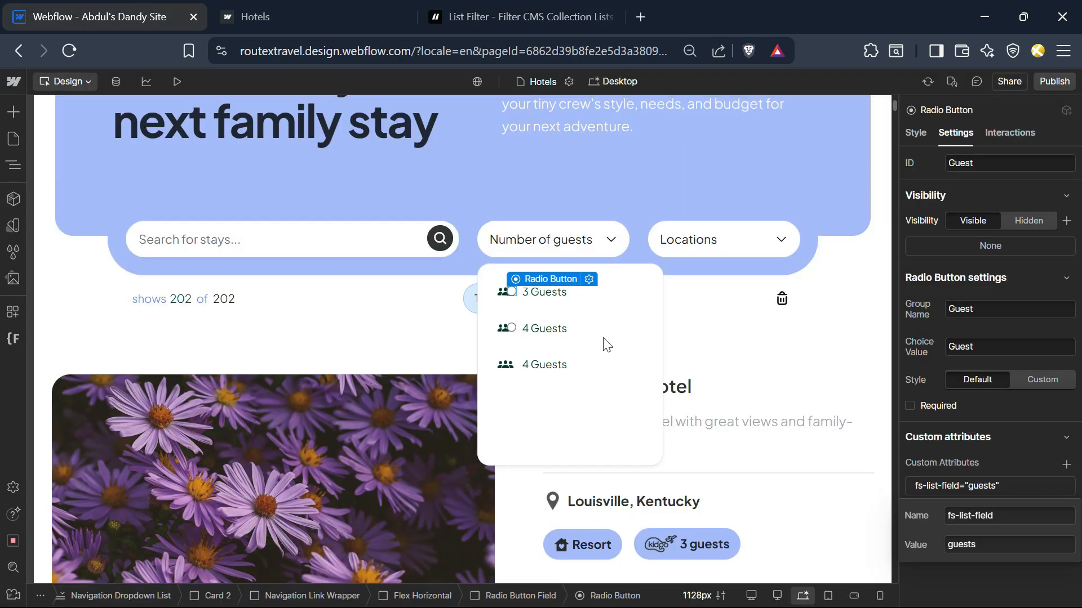
{"action": "left_click", "coordinate": [1067, 465]}
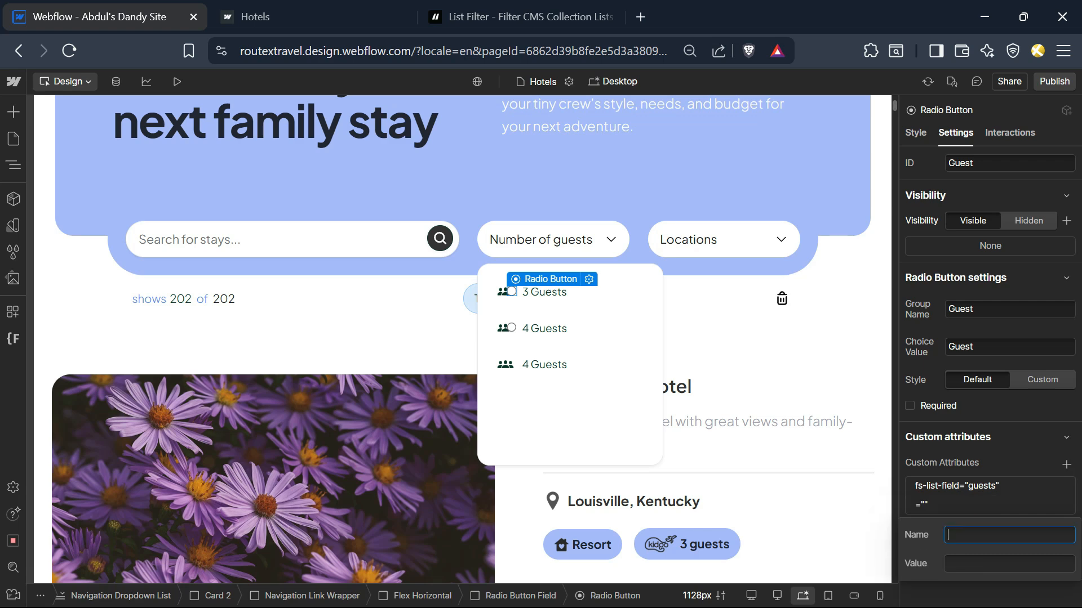
{"action": "key", "text": "ctrl+v"}
{"action": "key", "text": "Tab"}
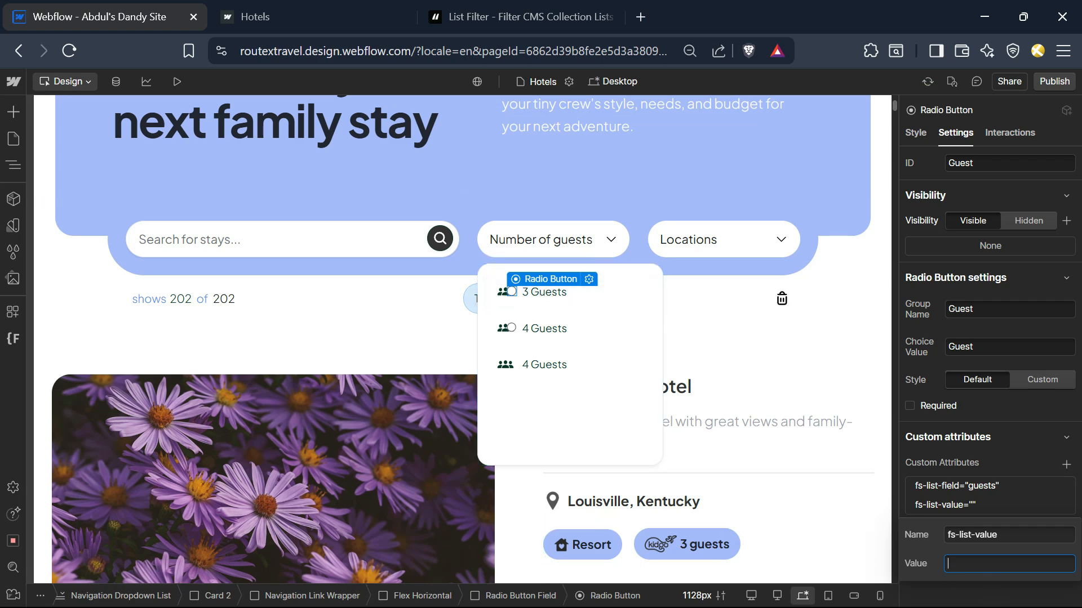
{"action": "type", "text": "3 Guests"}
- Add the custom attribute fs-list-field with value guests to the guest count text in the hotel card
{"action": "left_click", "coordinate": [688, 547]}
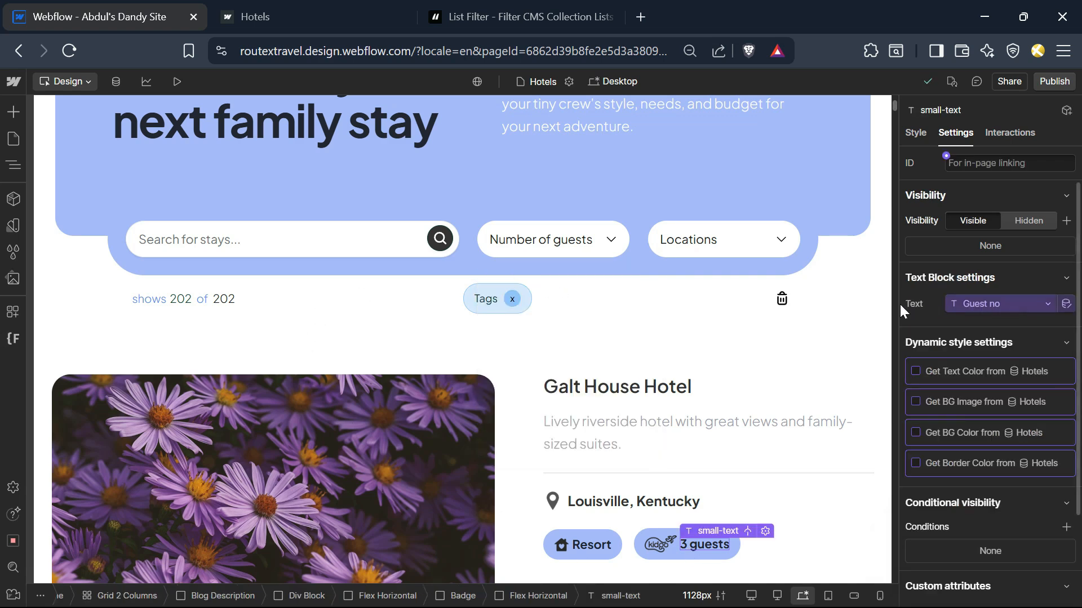
{"action": "scroll", "coordinate": [996, 486], "scroll_direction": "down", "scroll_amount": 1}
{"action": "scroll", "coordinate": [995, 486], "scroll_direction": "down", "scroll_amount": 2}
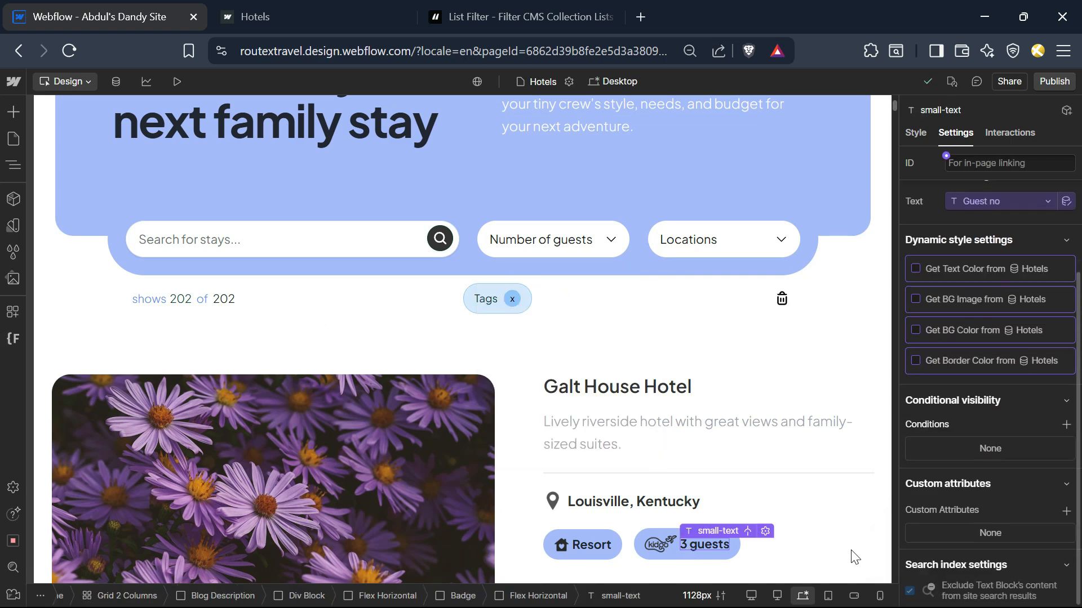
{"action": "left_click", "coordinate": [1066, 512]}
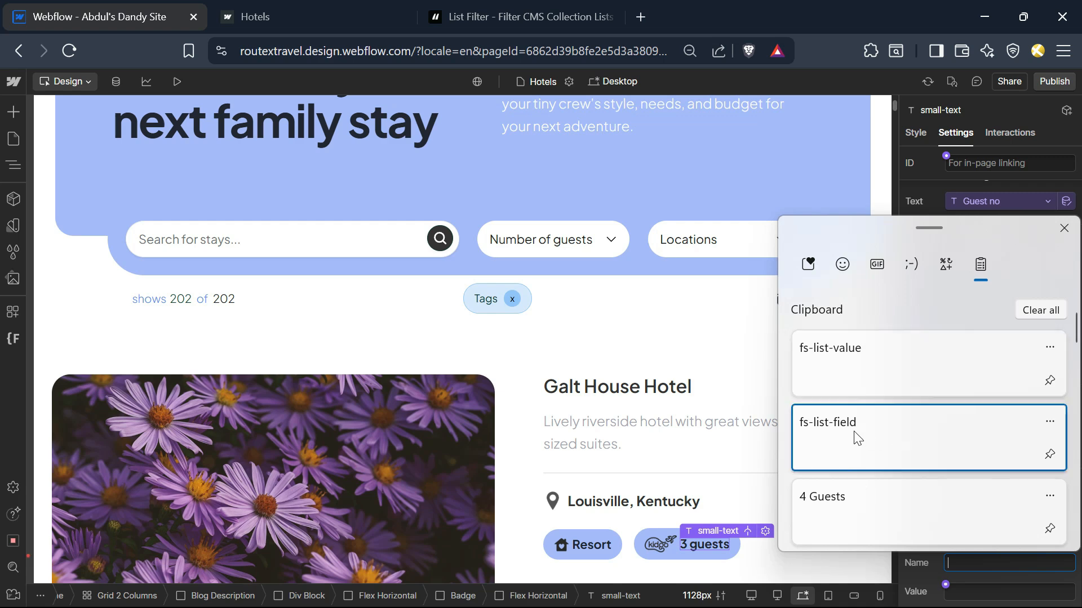
{"action": "left_click", "coordinate": [868, 437]}
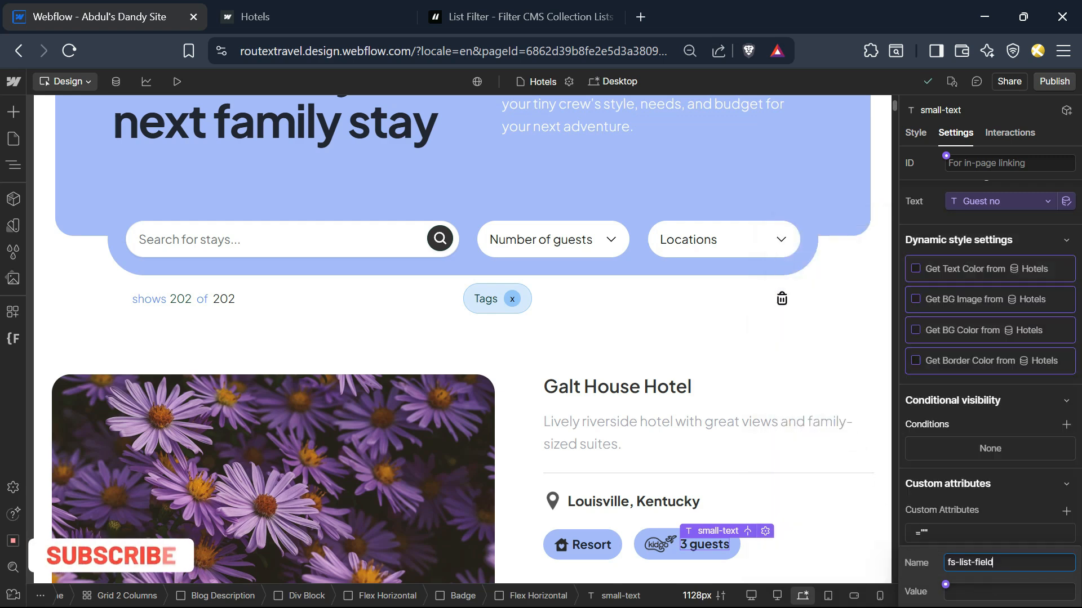
{"action": "left_click", "coordinate": [986, 595]}
{"action": "type", "text": "guests"}
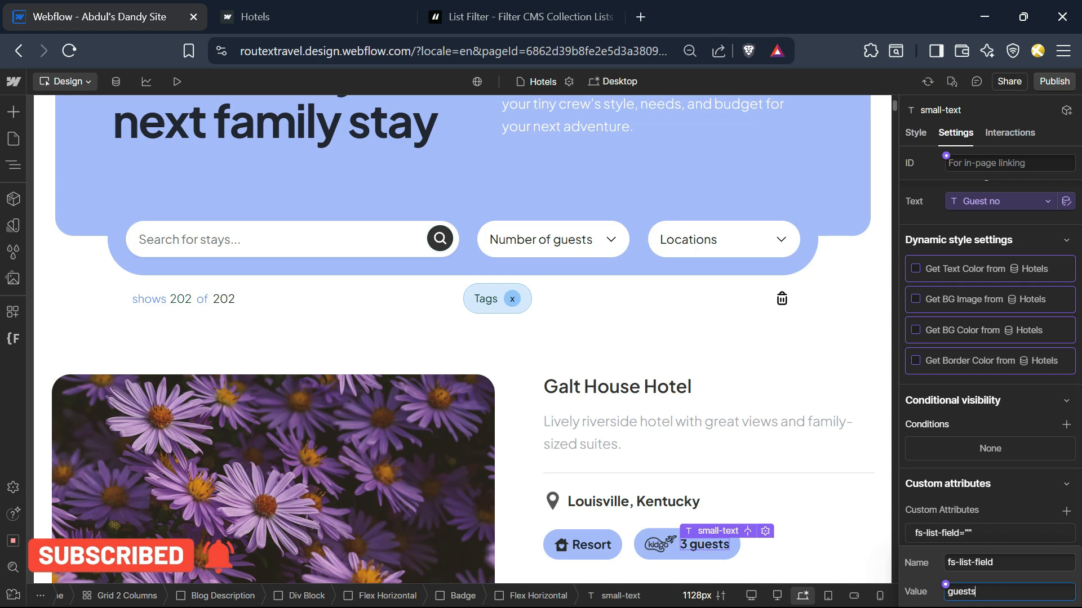
{"action": "key", "text": "Return"}
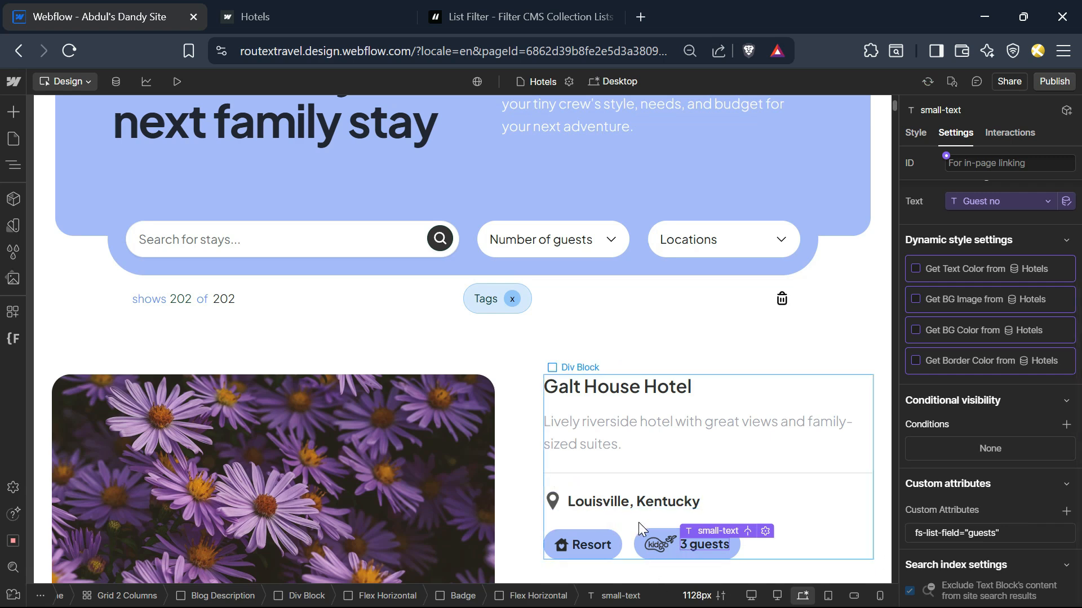
- Duplicate the 3 Guests option in the Number of guests dropdown and relabel the copy 4 Guests
{"action": "left_click", "coordinate": [573, 254]}
{"action": "left_click", "coordinate": [536, 303]}
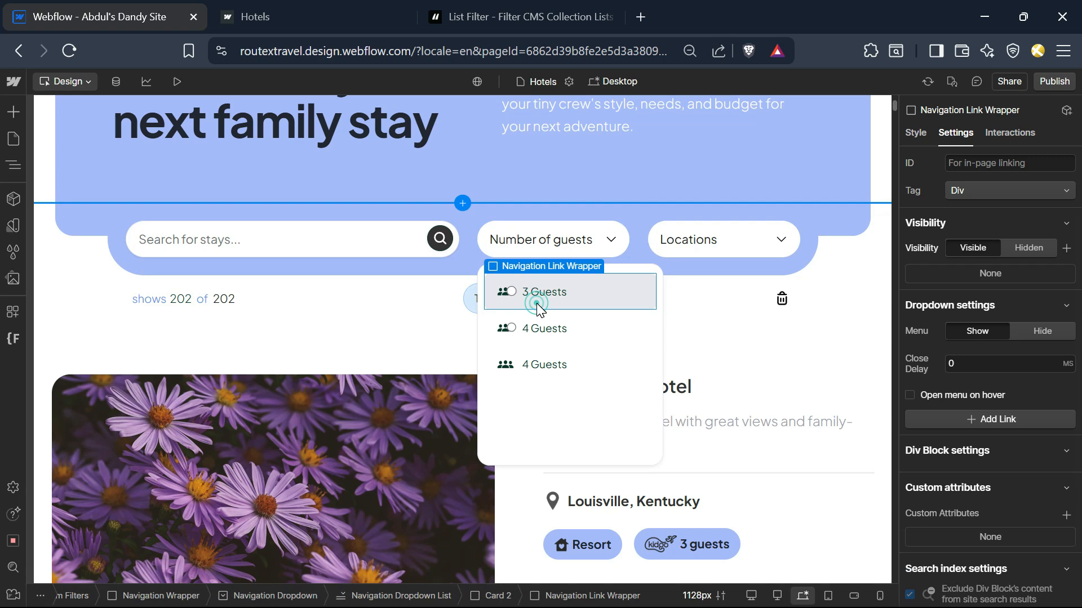
{"action": "key", "text": "ctrl+d"}
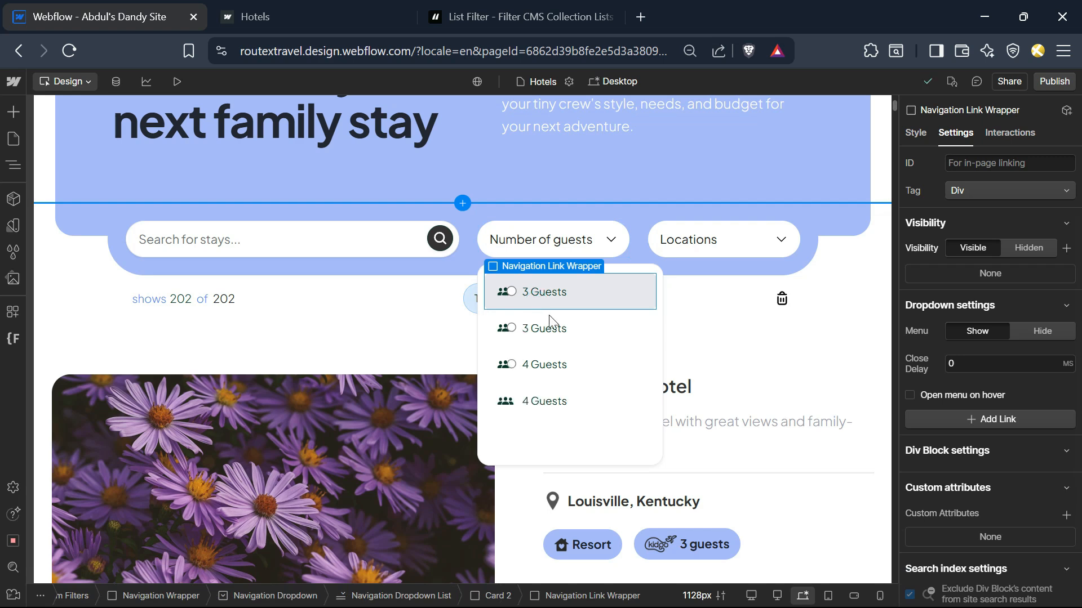
{"action": "left_click", "coordinate": [552, 333]}
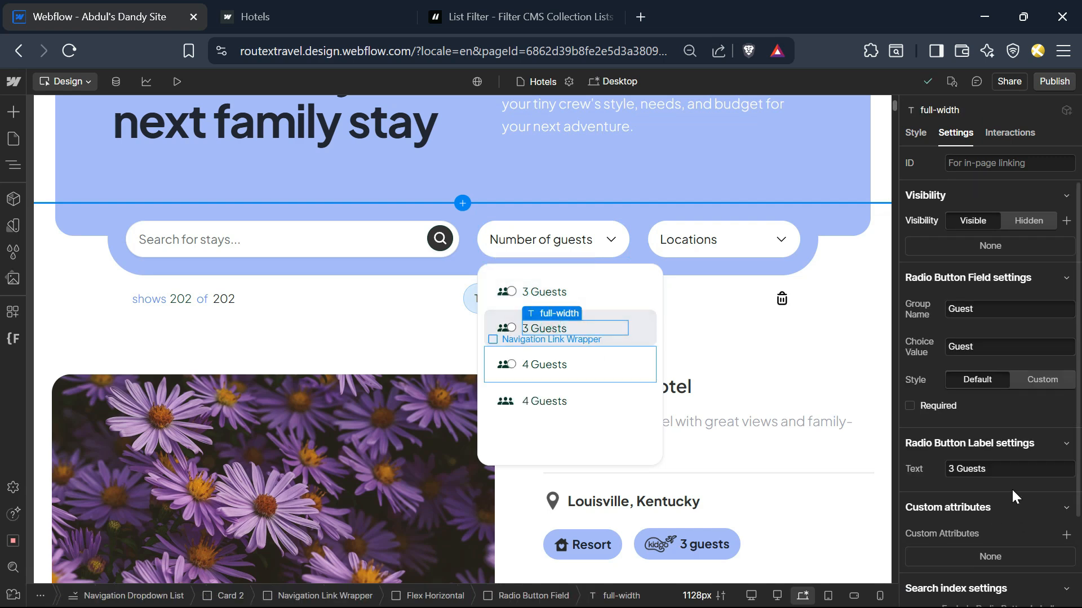
{"action": "left_click", "coordinate": [954, 469]}
{"action": "key", "text": "BackSpace"}
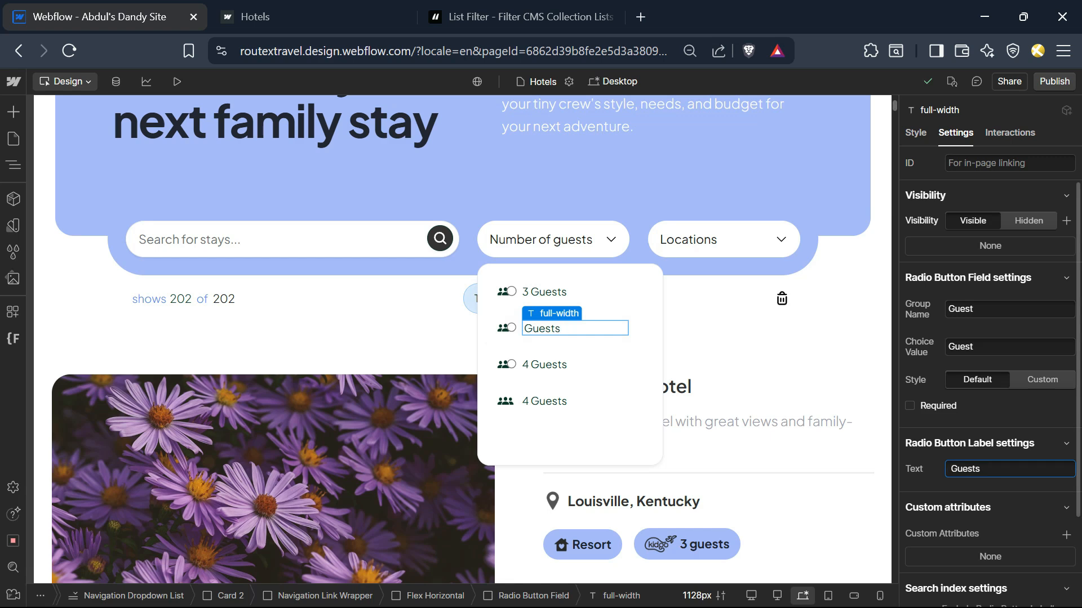
{"action": "type", "text": "4"}
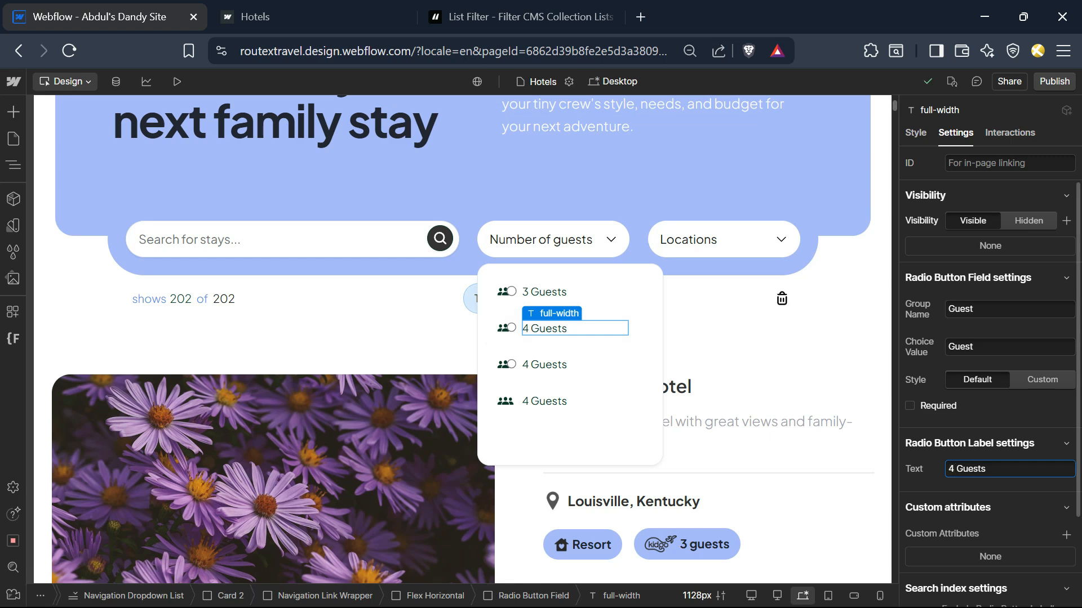
- Set the fs-list-value attribute of the duplicated option's radio button to 4 Guests
{"action": "left_click", "coordinate": [512, 331]}
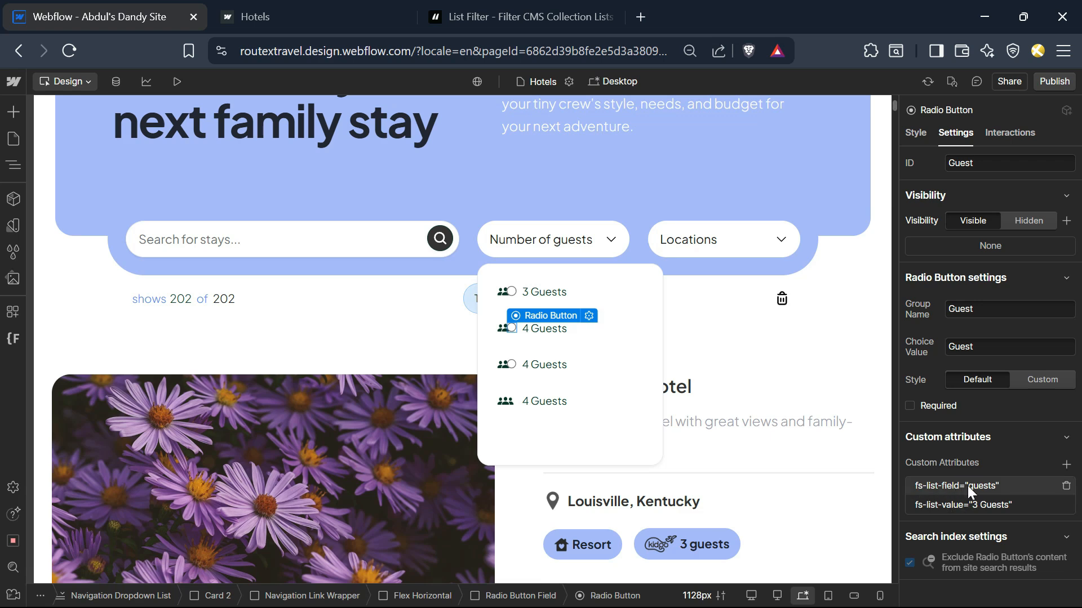
{"action": "left_click", "coordinate": [989, 505]}
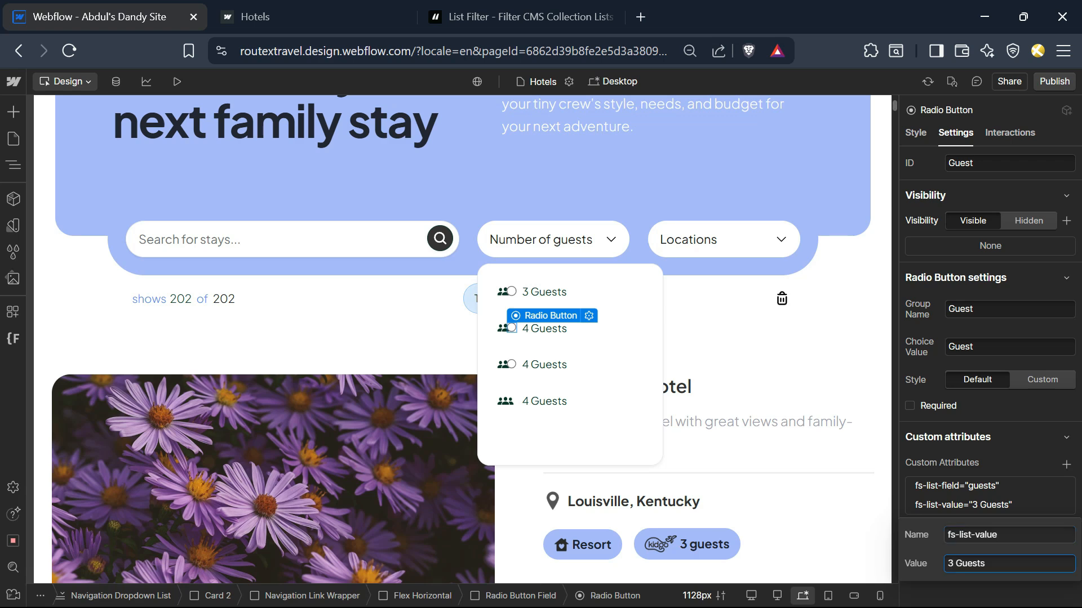
{"action": "key", "text": "BackSpace"}
{"action": "type", "text": "4"}
{"action": "key", "text": "Return"}
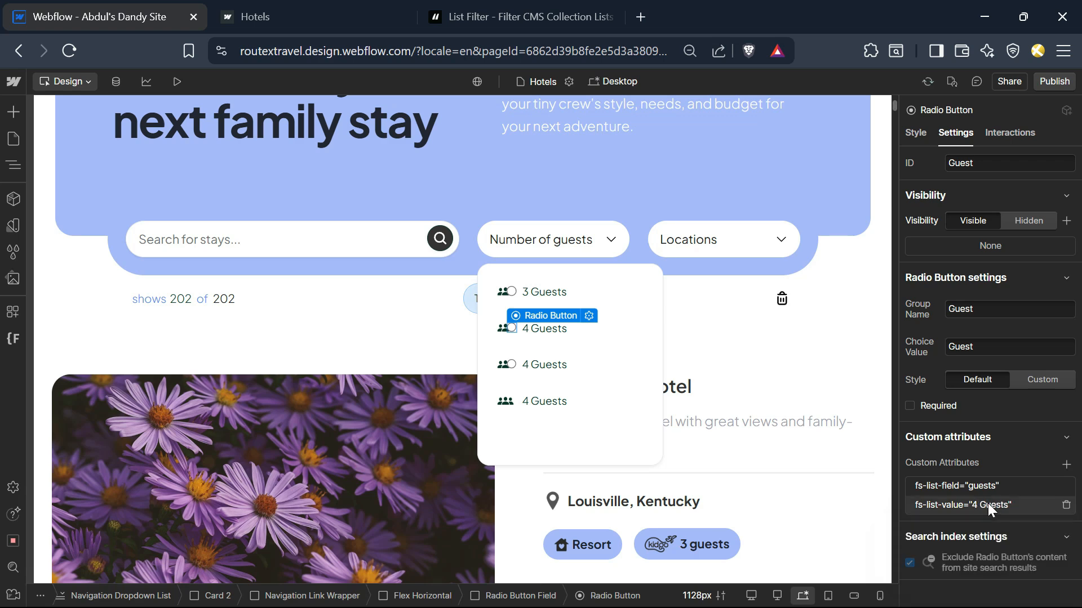
- Duplicate the 4 Guests option and set the fs-list-value attribute of the copy's radio button to 5 Guests
{"action": "left_click", "coordinate": [514, 341]}
{"action": "key", "text": "ctrl+d"}
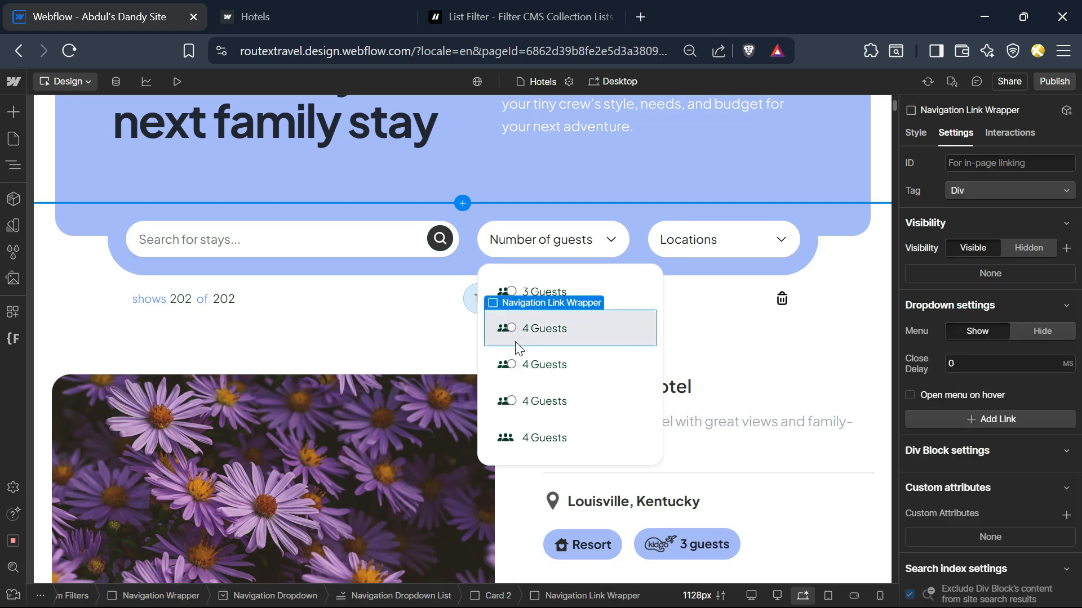
{"action": "left_click", "coordinate": [513, 367]}
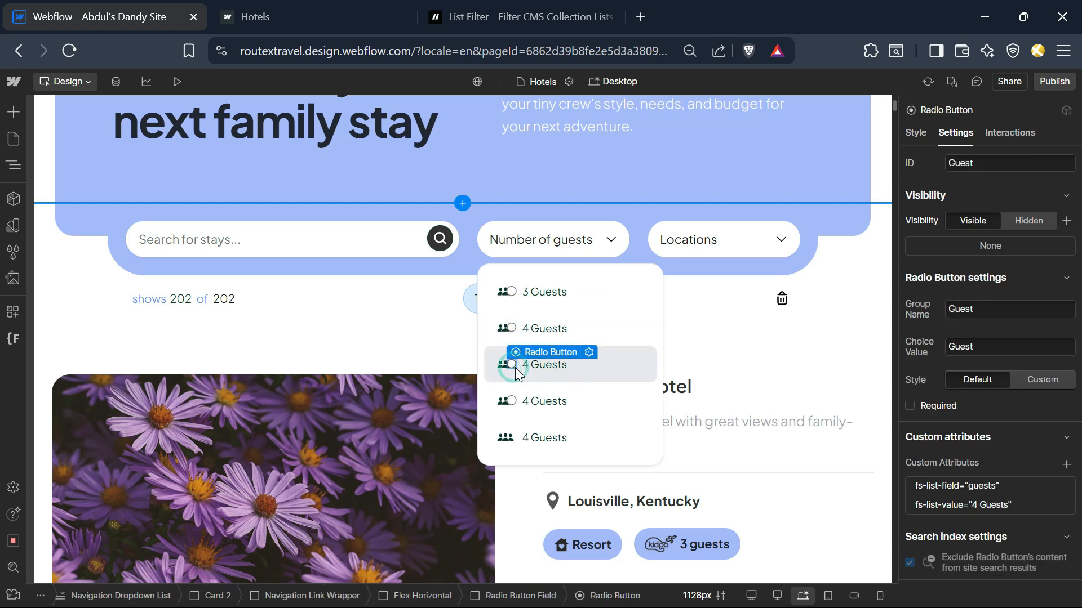
{"action": "left_click", "coordinate": [983, 504]}
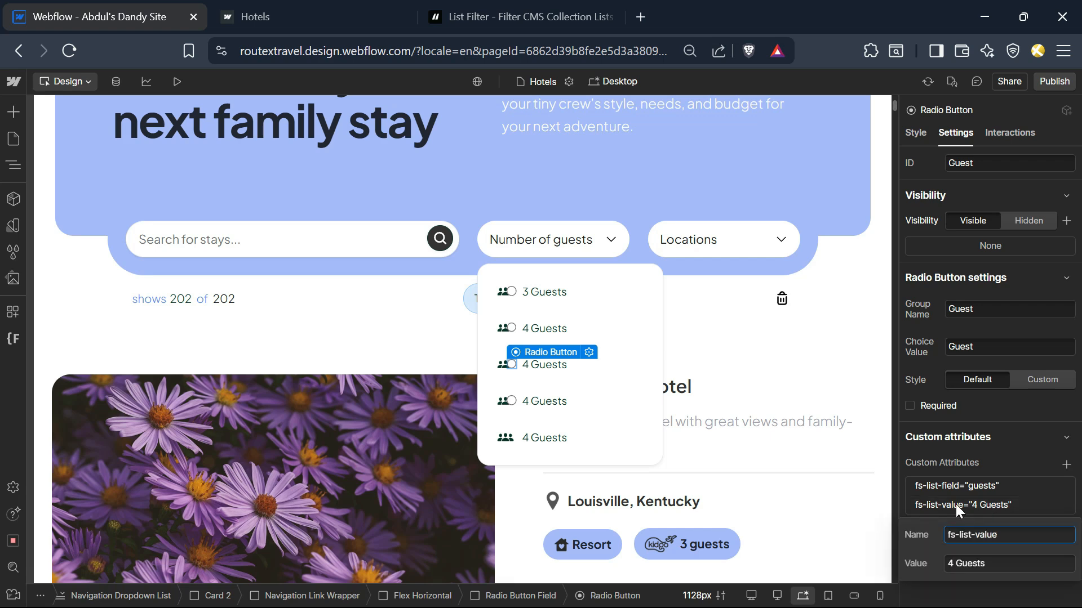
{"action": "left_click", "coordinate": [948, 563]}
{"action": "key", "text": "Delete"}
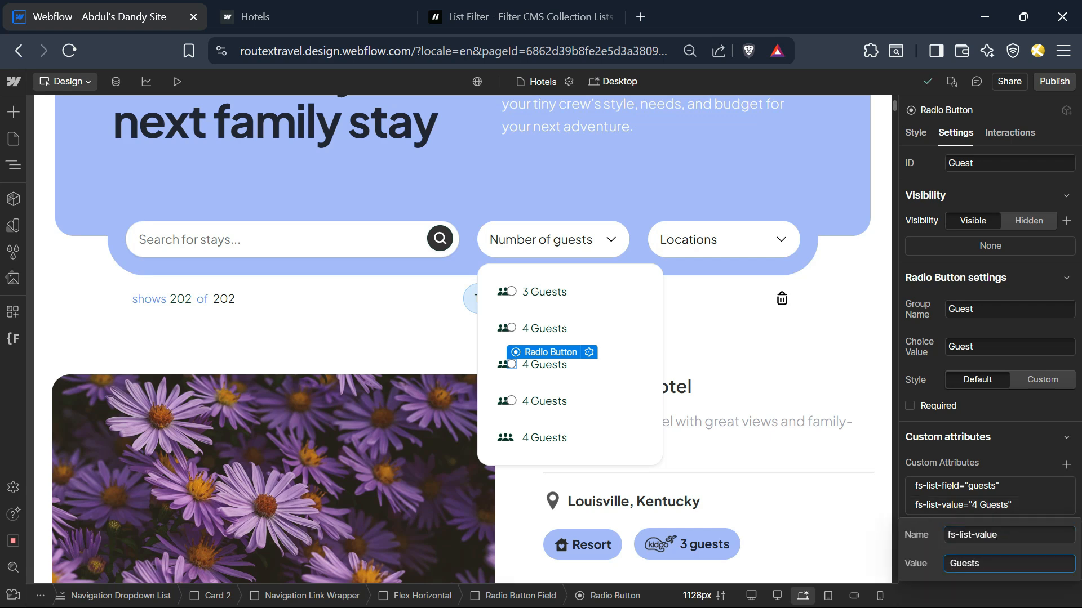
{"action": "type", "text": "5"}
- Delete the old 4 Guests option directly below the newly duplicated one in the Number of guests dropdown
{"action": "left_click", "coordinate": [516, 414]}
{"action": "key", "text": "Delete"}
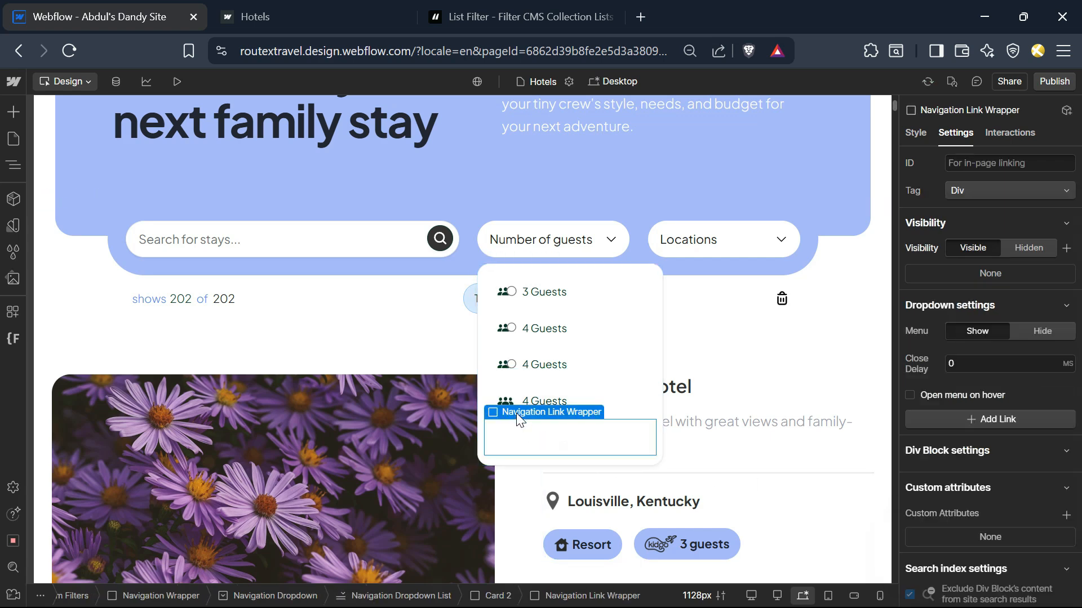
- Delete the surplus last 4 Guests option in the Number of guests dropdown
{"action": "key", "text": "Delete"}
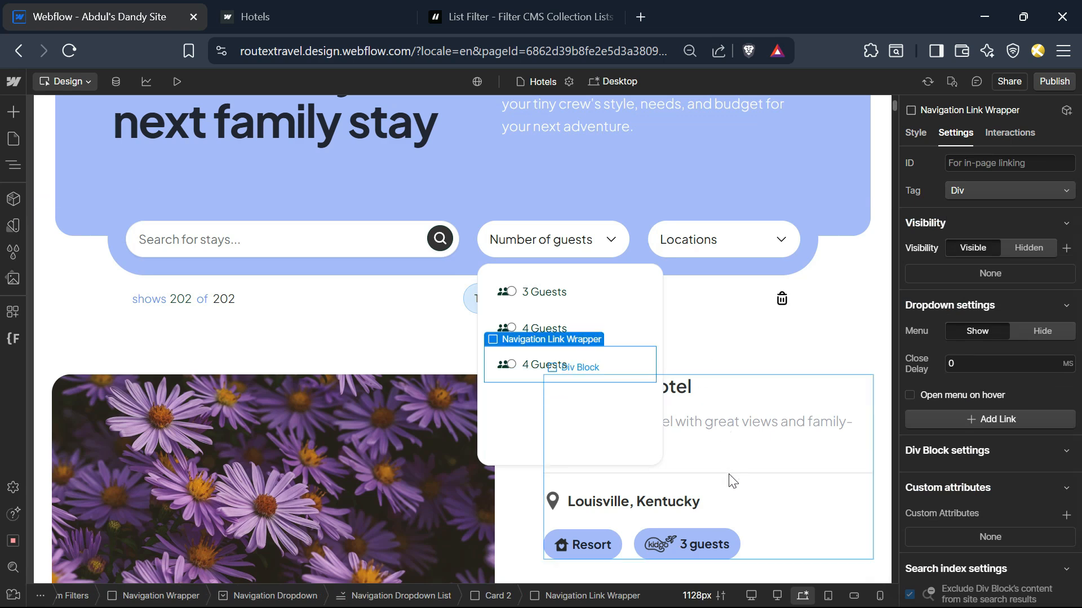
{"action": "scroll", "coordinate": [733, 482], "scroll_direction": "down", "scroll_amount": 2}
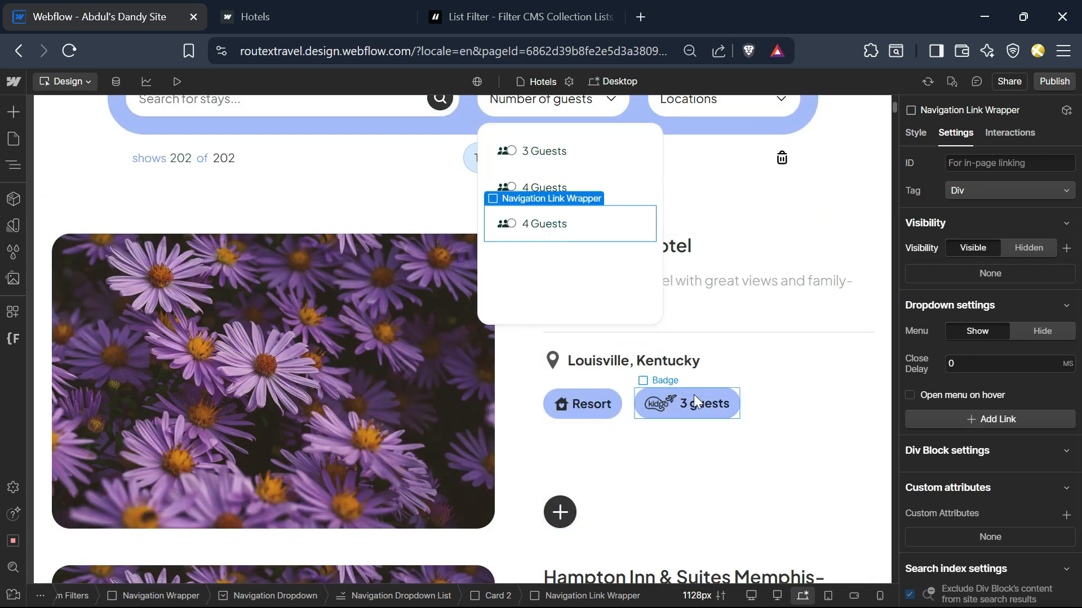
{"action": "scroll", "coordinate": [682, 479], "scroll_direction": "up", "scroll_amount": 2}
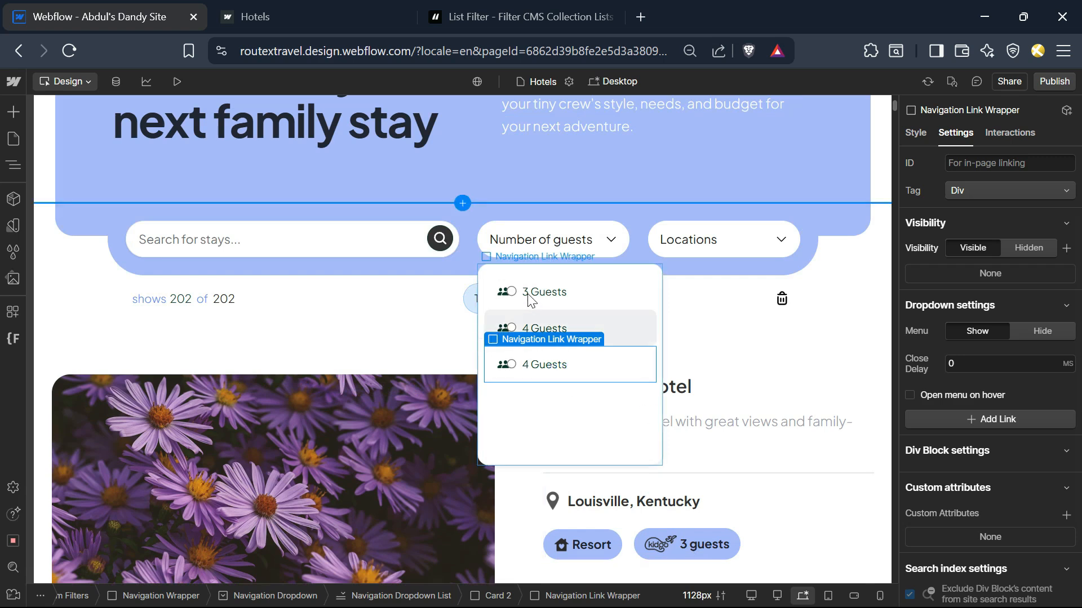
- Relabel the last option in the Number of guests dropdown 5 Guests and publish the site
{"action": "left_click", "coordinate": [536, 365]}
{"action": "left_click", "coordinate": [952, 469]}
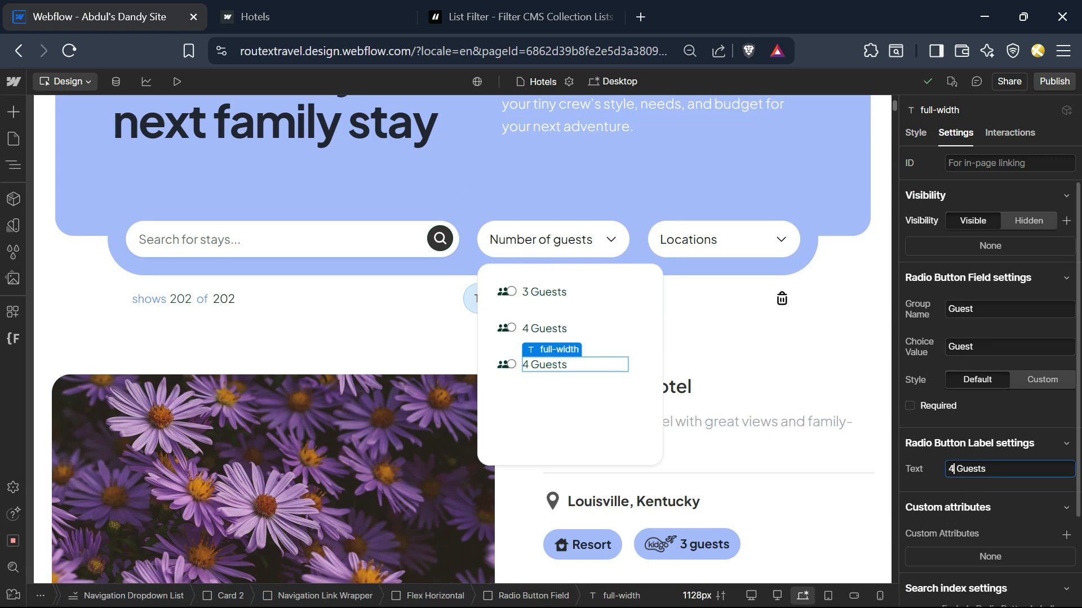
{"action": "key", "text": "BackSpace"}
{"action": "type", "text": "5"}
{"action": "left_click", "coordinate": [514, 360]}
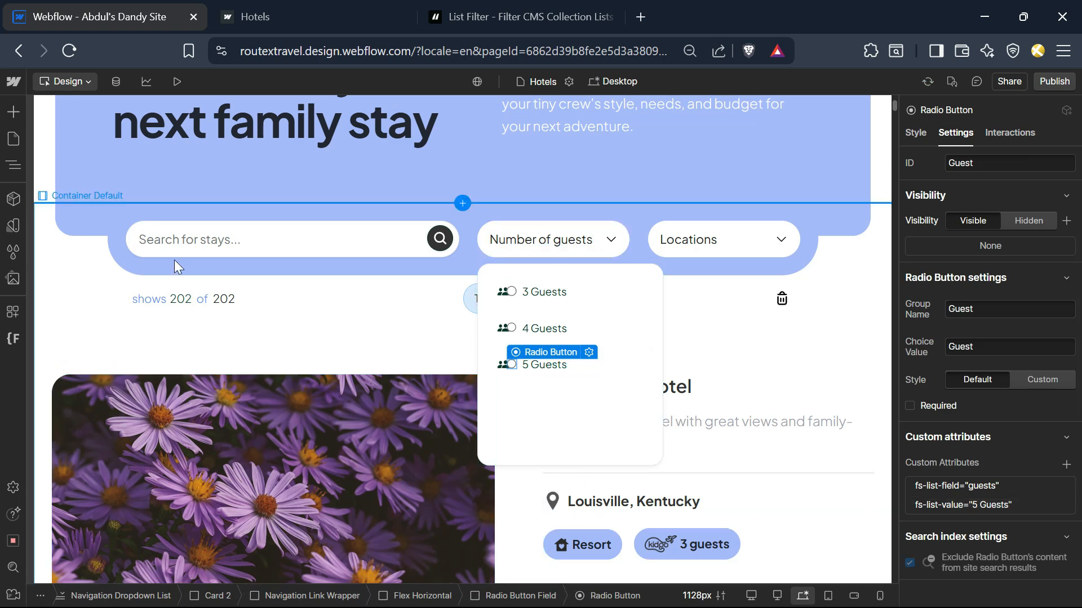
{"action": "left_click", "coordinate": [1064, 90]}
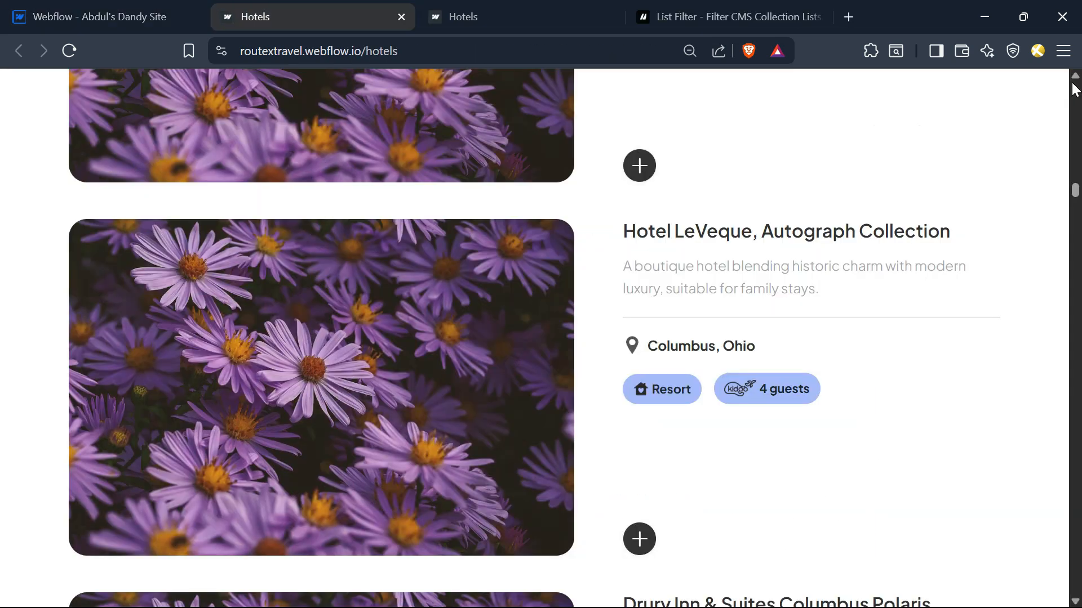
- Filter the live Hotels page by 4 Guests and check the guest badges on the listed hotels
{"action": "left_click_drag", "start_coordinate": [1074, 88], "coordinate": [1073, 91]}
{"action": "scroll", "coordinate": [553, 293], "scroll_direction": "down", "scroll_amount": 5}
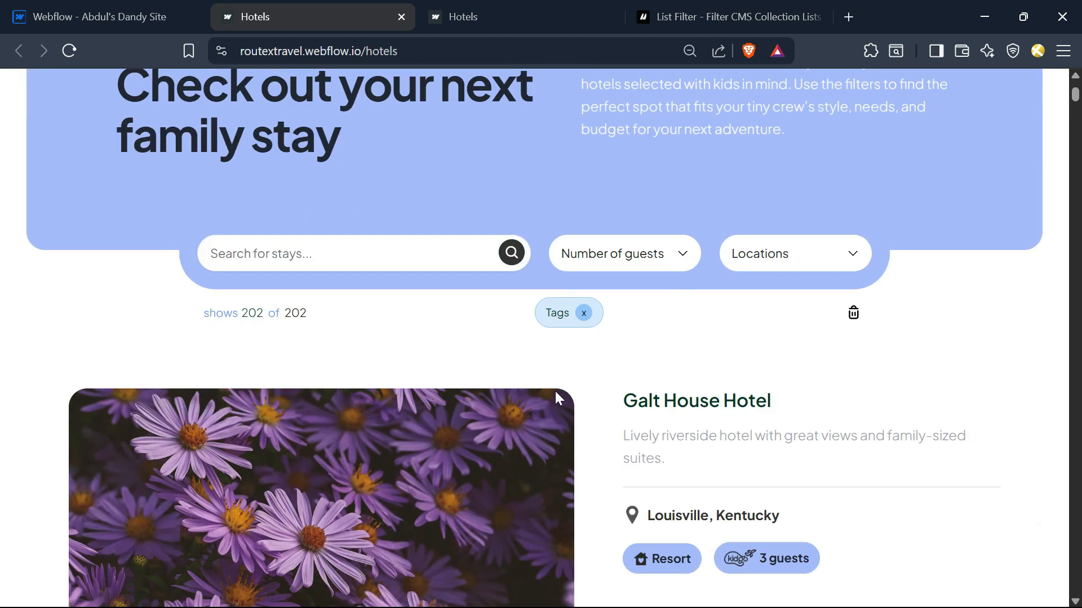
{"action": "left_click", "coordinate": [627, 253]}
{"action": "left_click", "coordinate": [607, 343]}
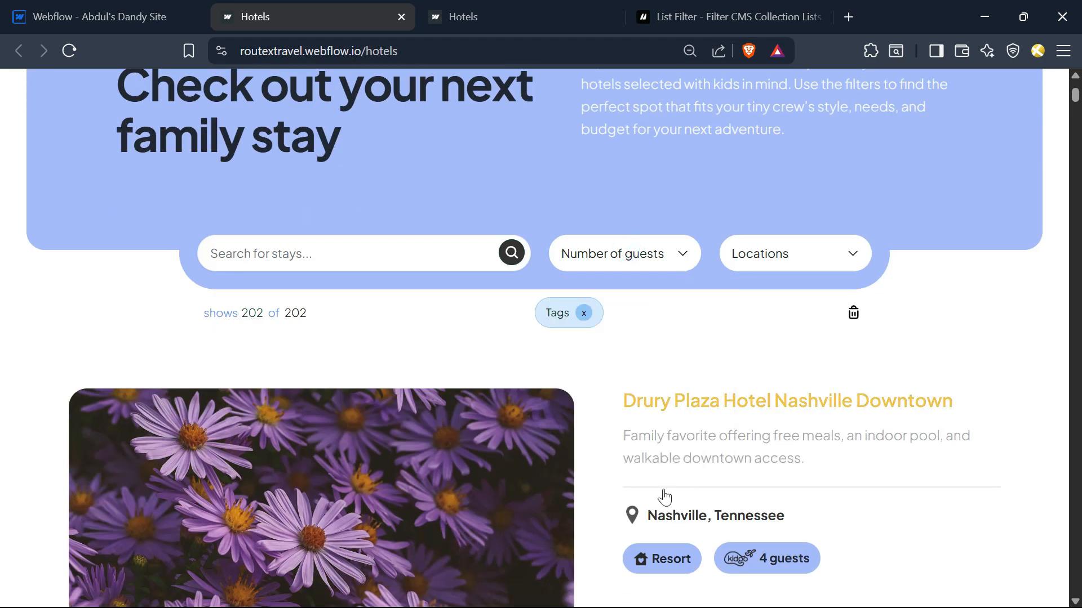
{"action": "scroll", "coordinate": [821, 483], "scroll_direction": "down", "scroll_amount": 5}
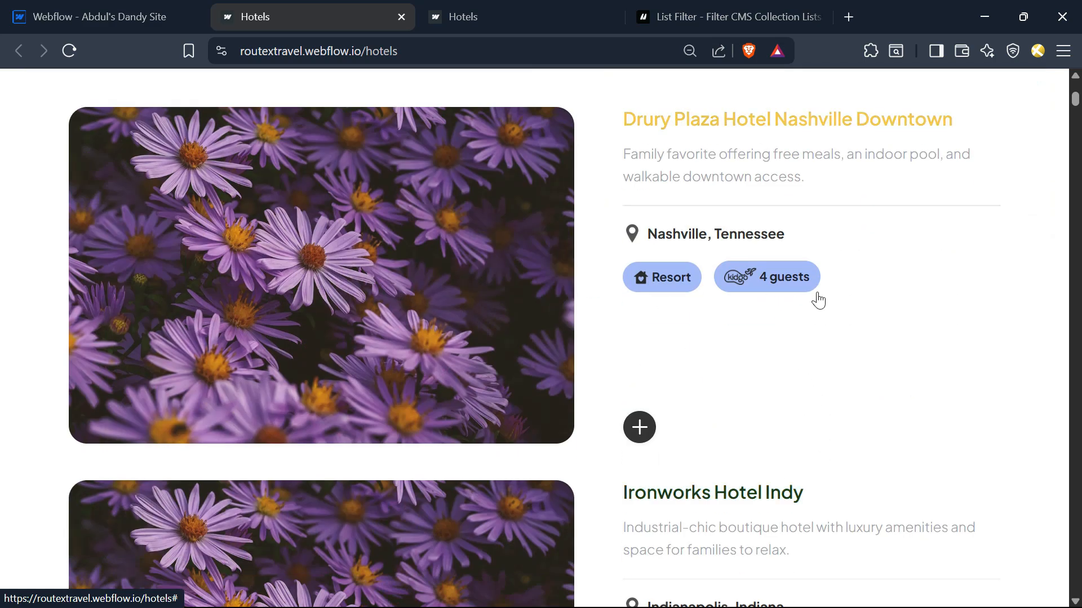
{"action": "scroll", "coordinate": [800, 361], "scroll_direction": "down", "scroll_amount": 3}
{"action": "scroll", "coordinate": [789, 515], "scroll_direction": "down", "scroll_amount": 1}
{"action": "scroll", "coordinate": [770, 506], "scroll_direction": "down", "scroll_amount": 20}
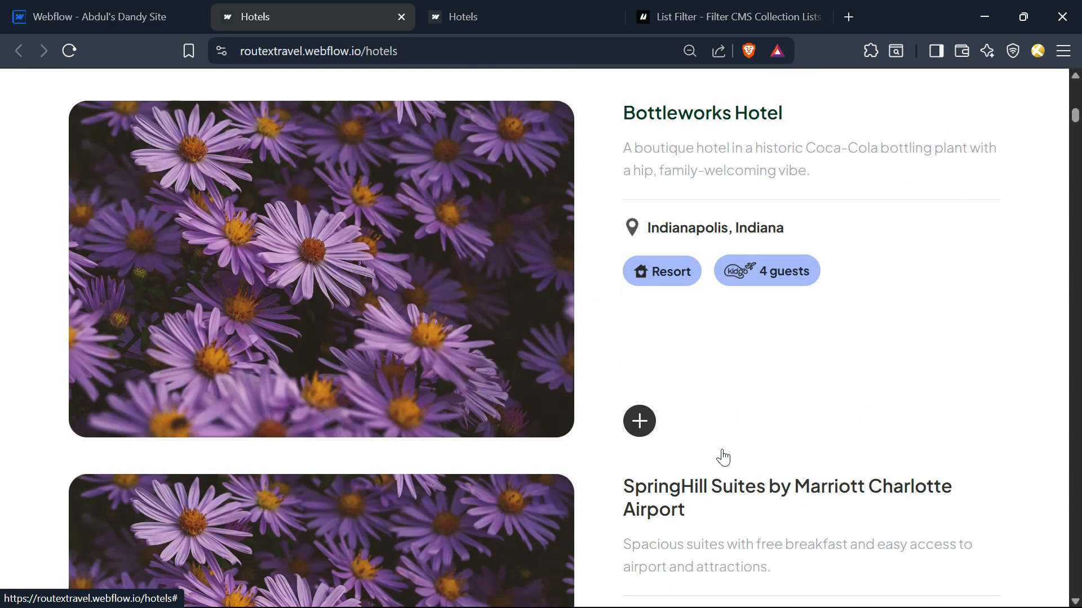
{"action": "scroll", "coordinate": [777, 550], "scroll_direction": "up", "scroll_amount": 8}
{"action": "scroll", "coordinate": [777, 530], "scroll_direction": "up", "scroll_amount": 15}
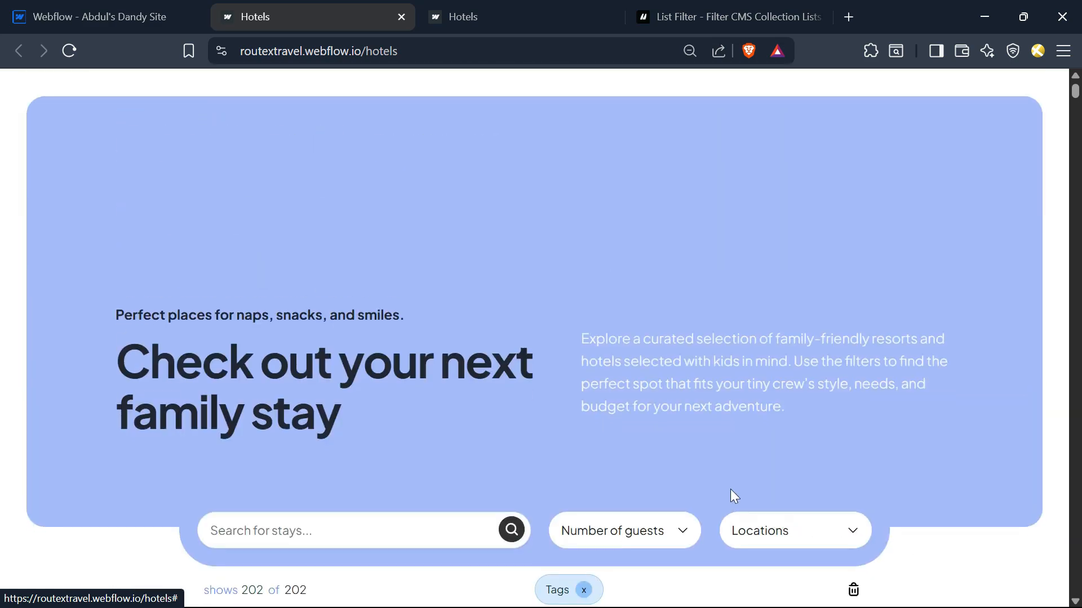
- Filter the live Hotels page by 5 Guests and check the resulting list
{"action": "scroll", "coordinate": [642, 287], "scroll_direction": "down", "scroll_amount": 4}
{"action": "left_click", "coordinate": [650, 243]}
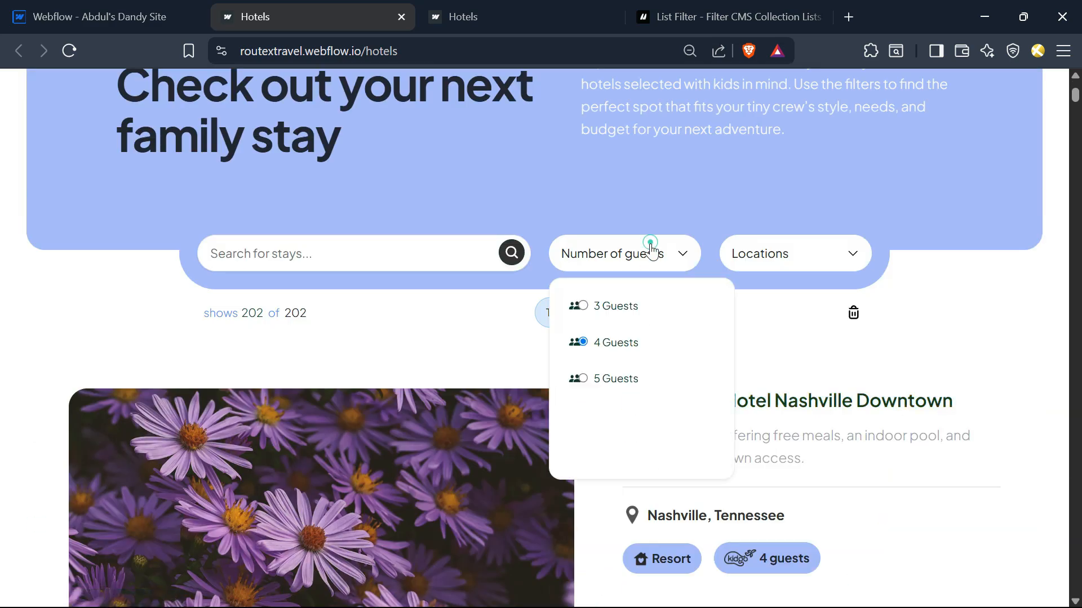
{"action": "left_click", "coordinate": [625, 307]}
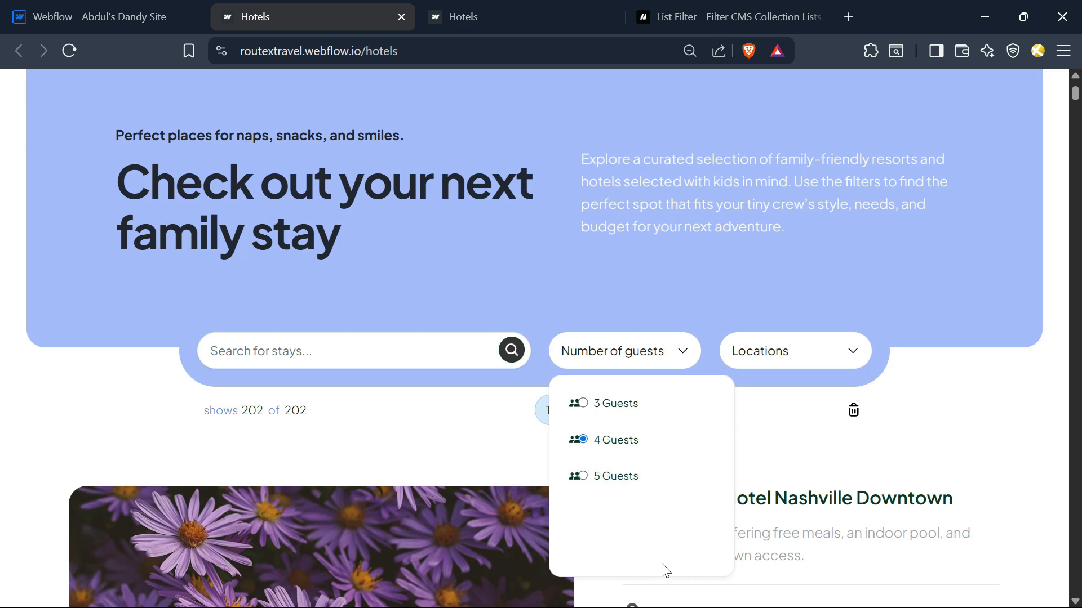
{"action": "left_click", "coordinate": [605, 483]}
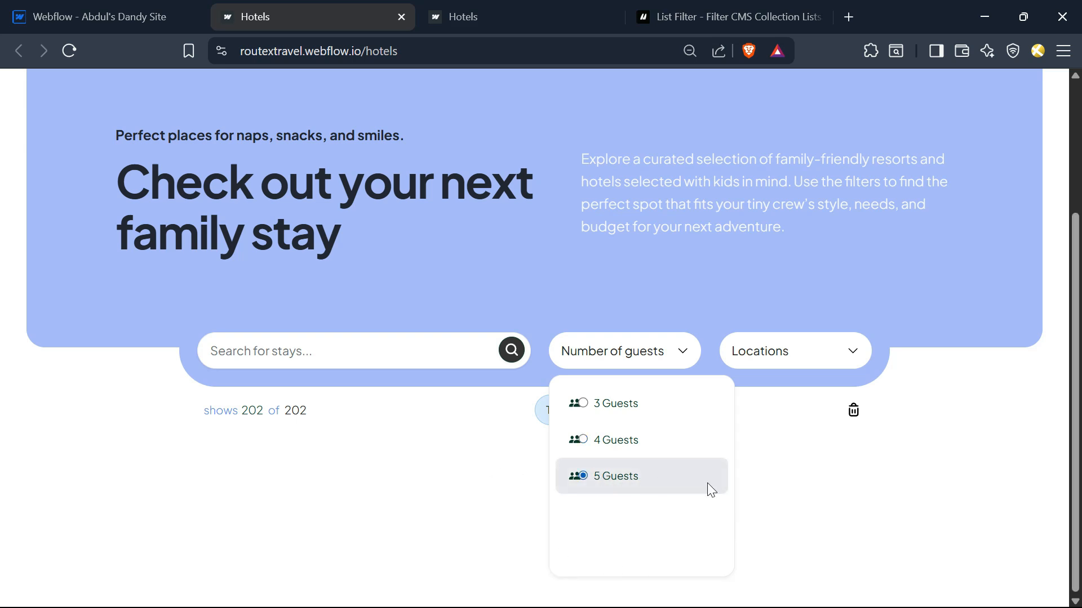
{"action": "left_click", "coordinate": [130, 15]}
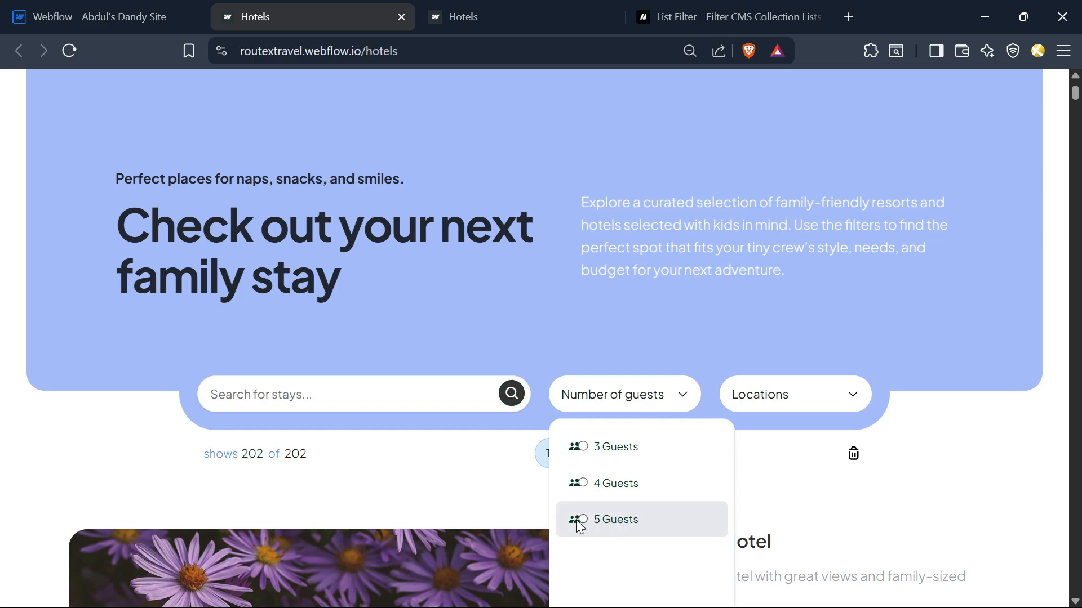
{"action": "left_click", "coordinate": [992, 472]}
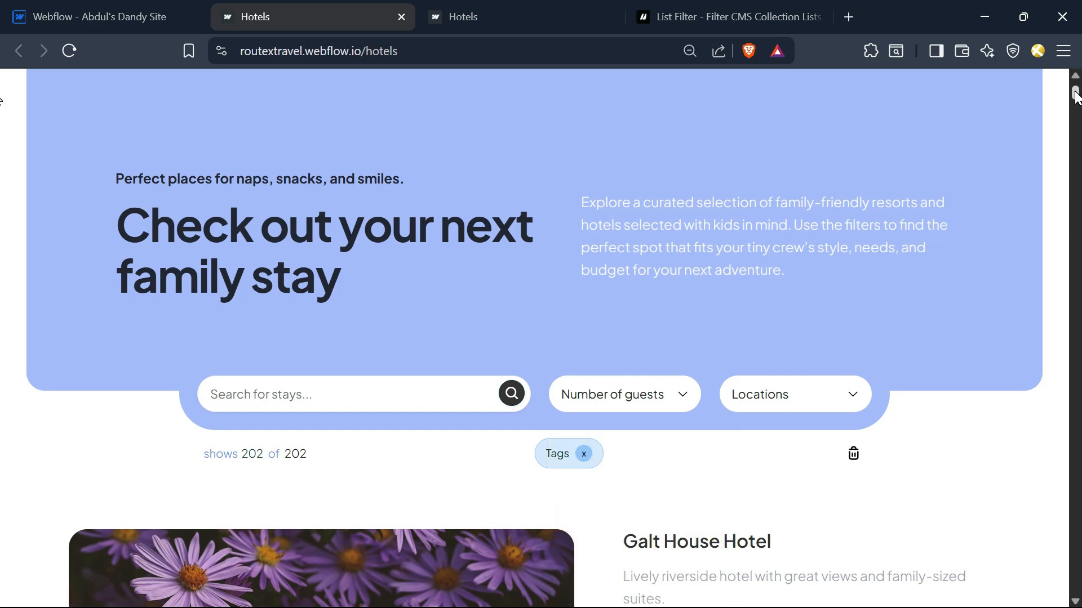
{"action": "left_click_drag", "start_coordinate": [1076, 97], "coordinate": [1044, 596]}
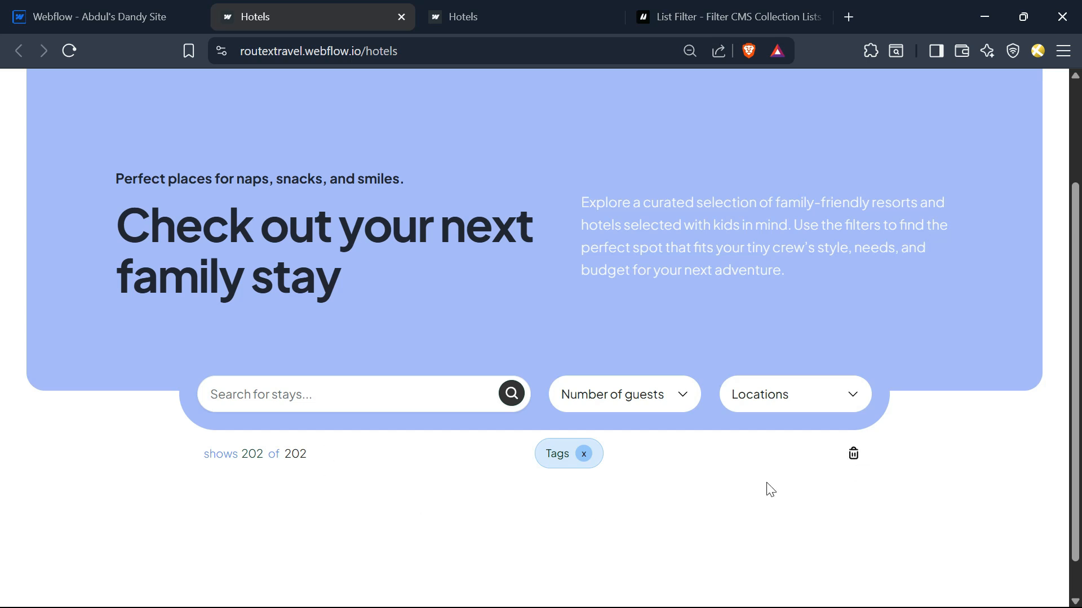
{"action": "left_click", "coordinate": [214, 409]}
{"action": "key", "text": "Return"}
- Switch to the Webflow Designer and show the custom attribute settings of the Search for stays input
{"action": "left_click", "coordinate": [42, 7]}
{"action": "left_click", "coordinate": [270, 240]}
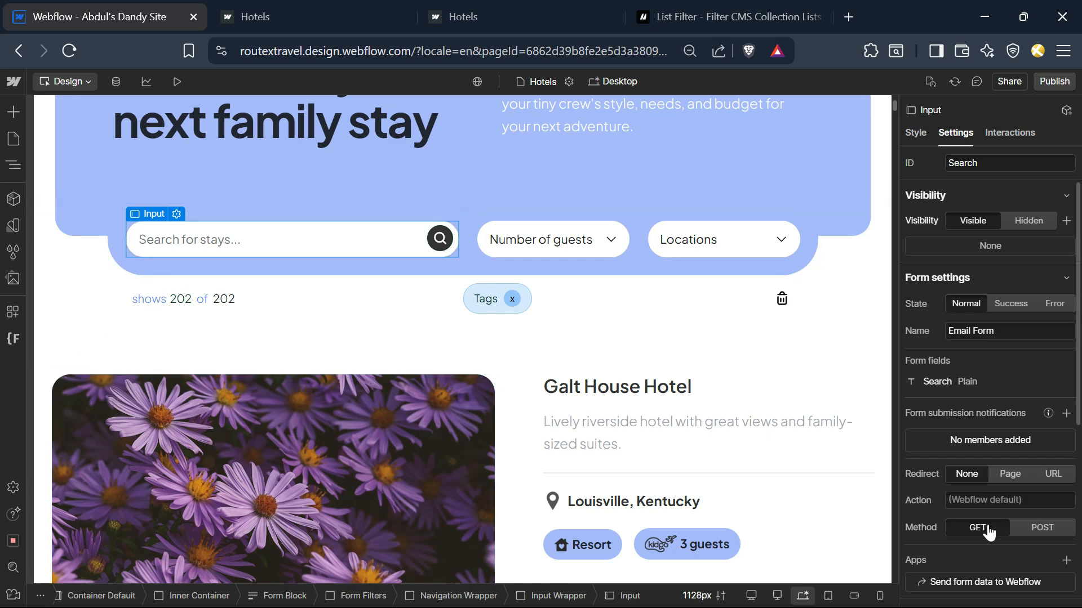
{"action": "scroll", "coordinate": [987, 531], "scroll_direction": "down", "scroll_amount": 5}
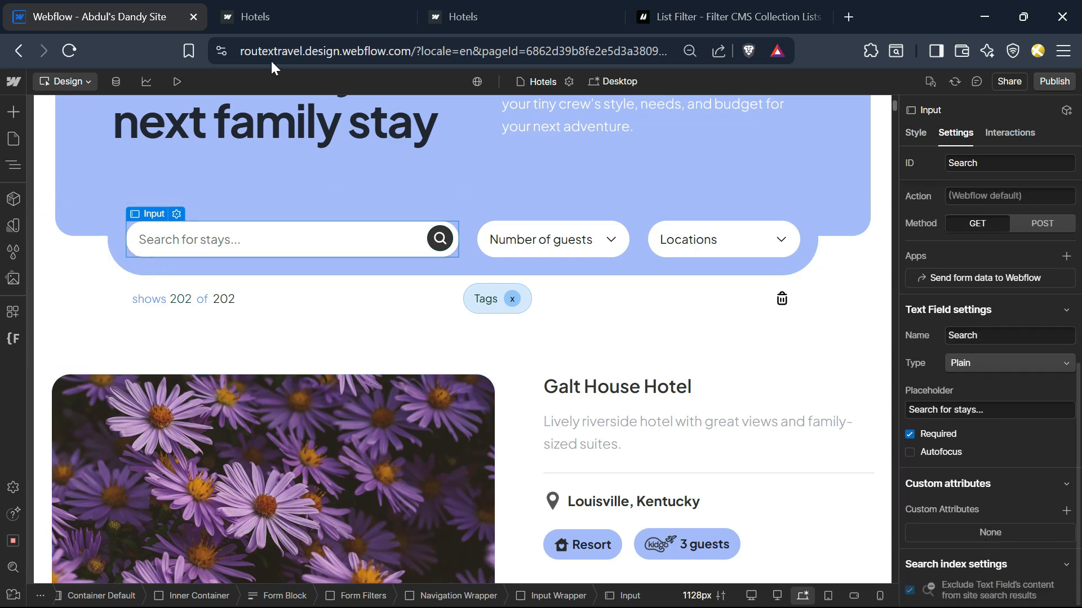
- Switch to the Finsweet List Filter documentation and examine the Search Field attribute instructions
{"action": "left_click", "coordinate": [731, 7]}
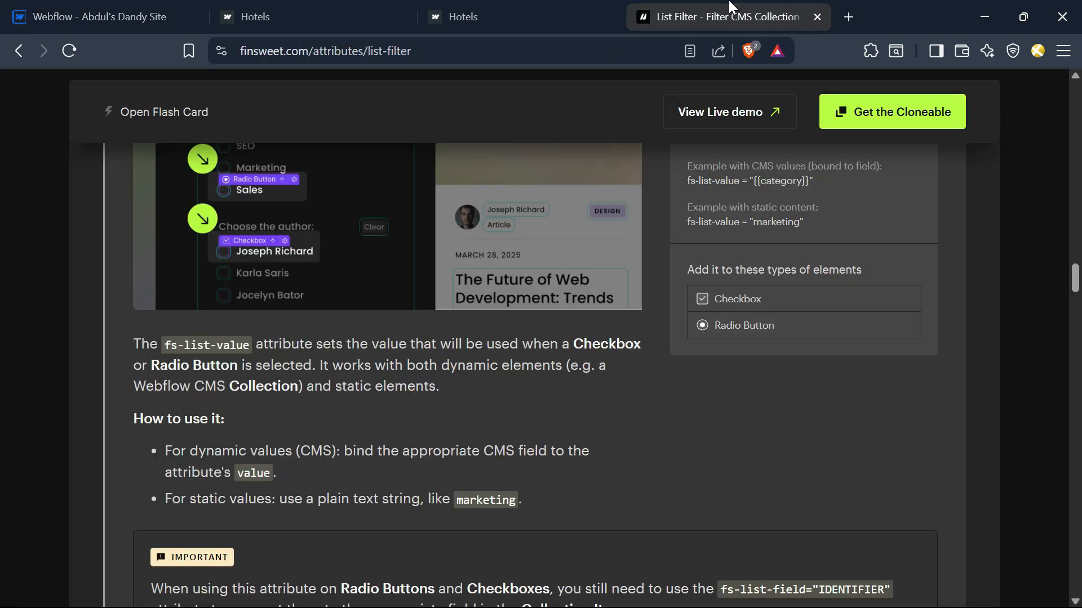
{"action": "scroll", "coordinate": [495, 409], "scroll_direction": "down", "scroll_amount": 15}
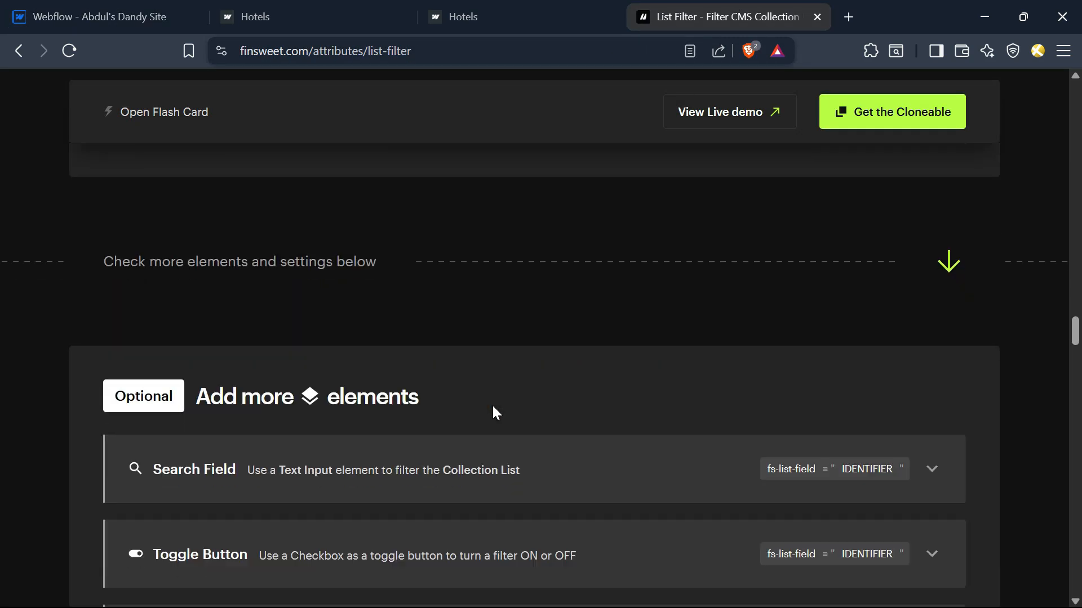
{"action": "scroll", "coordinate": [492, 404], "scroll_direction": "down", "scroll_amount": 2}
{"action": "left_click", "coordinate": [244, 341]}
{"action": "scroll", "coordinate": [376, 372], "scroll_direction": "down", "scroll_amount": 1}
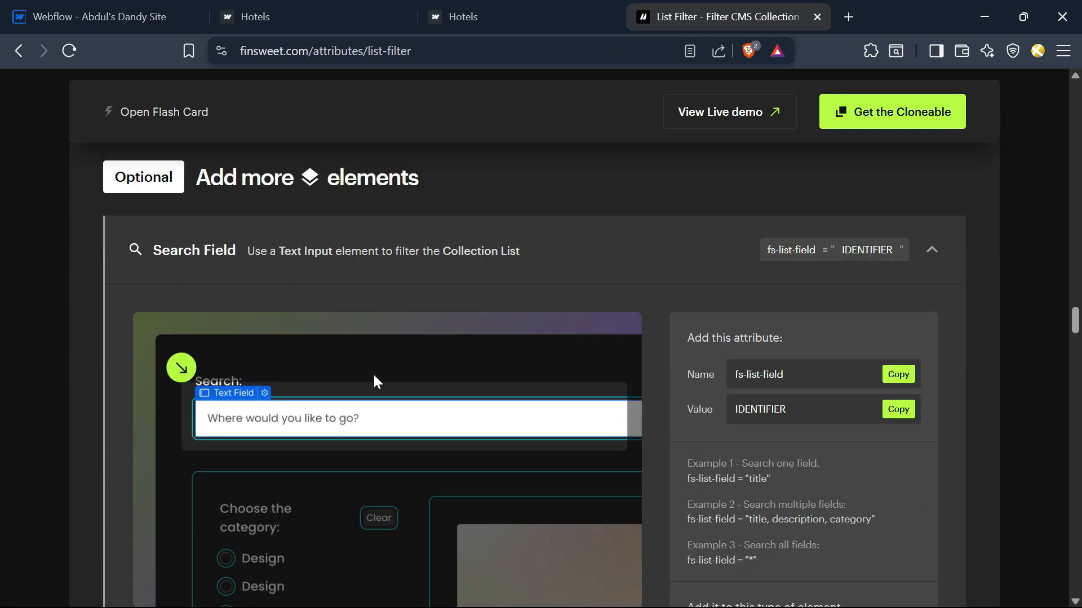
{"action": "scroll", "coordinate": [377, 382], "scroll_direction": "down", "scroll_amount": 1}
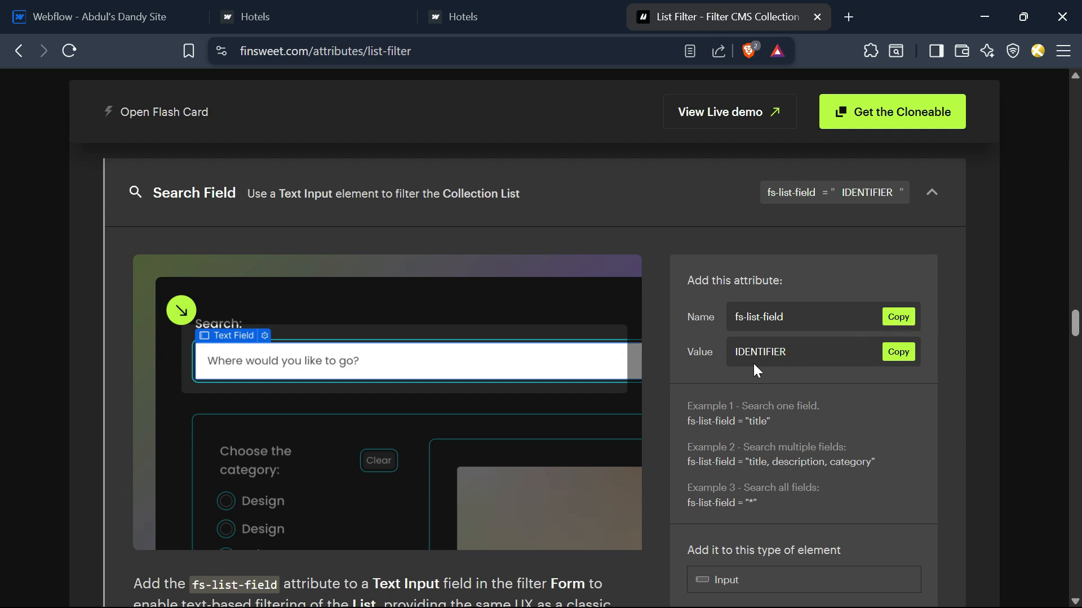
- Switch back to the Webflow Designer and add the custom attribute fs-list-field with value locations,guests to the Search for stays input
{"action": "key", "text": "ctrl+Tab"}
{"action": "left_click", "coordinate": [1065, 510]}
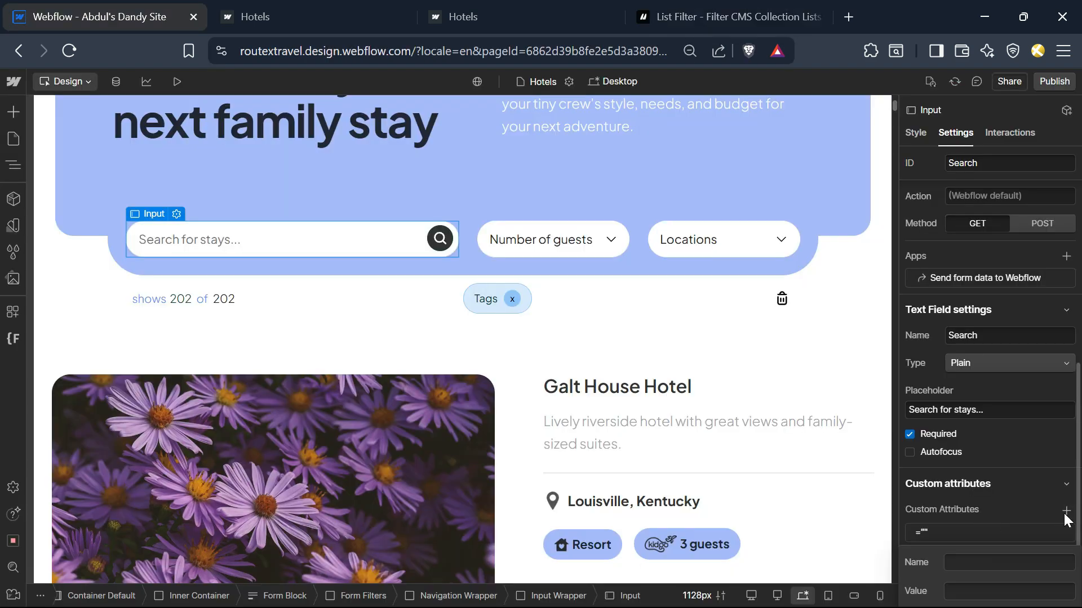
{"action": "type", "text": "fs-list-field"}
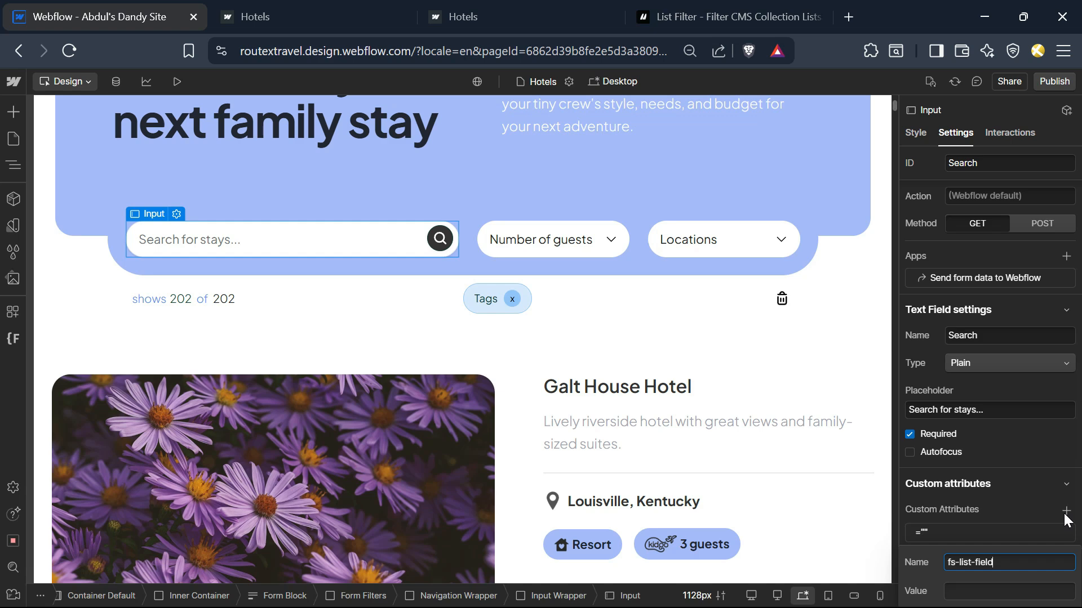
{"action": "key", "text": "Tab"}
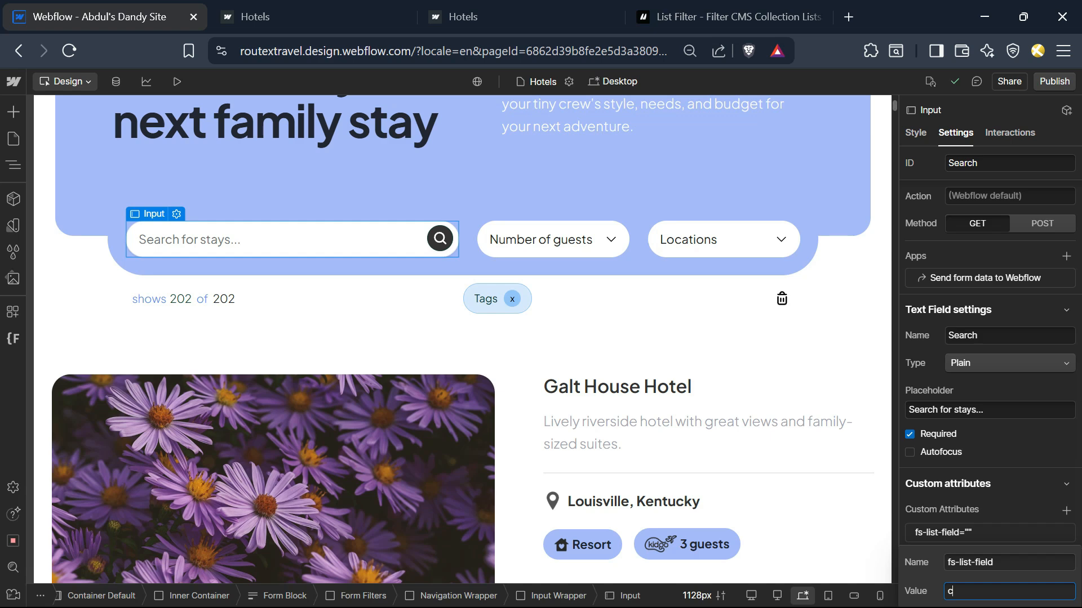
{"action": "type", "text": "ocations,guests"}
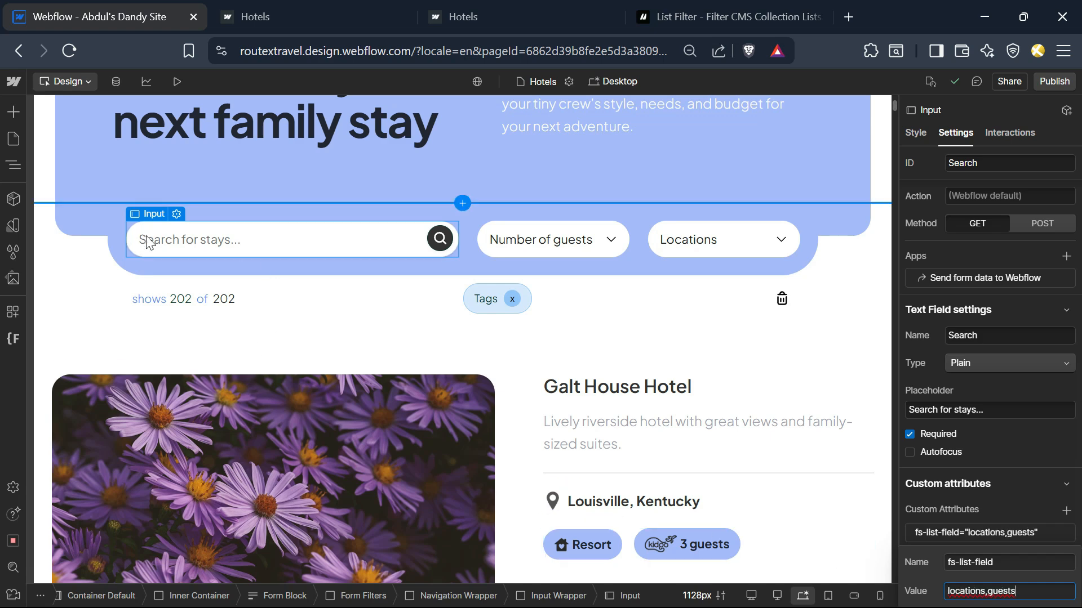
{"action": "left_click", "coordinate": [993, 533]}
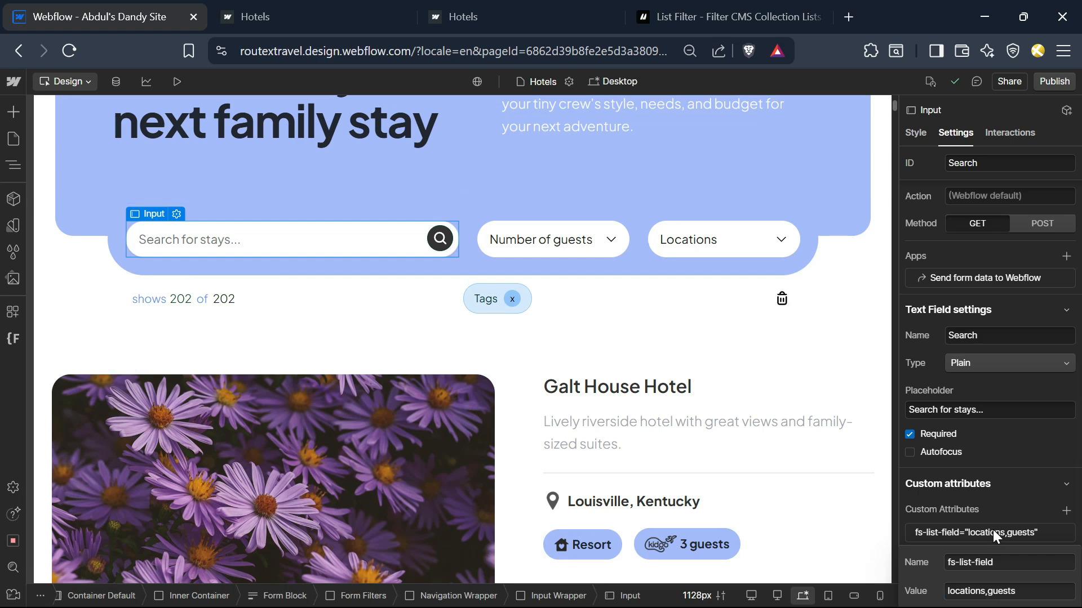
{"action": "left_click", "coordinate": [992, 532]}
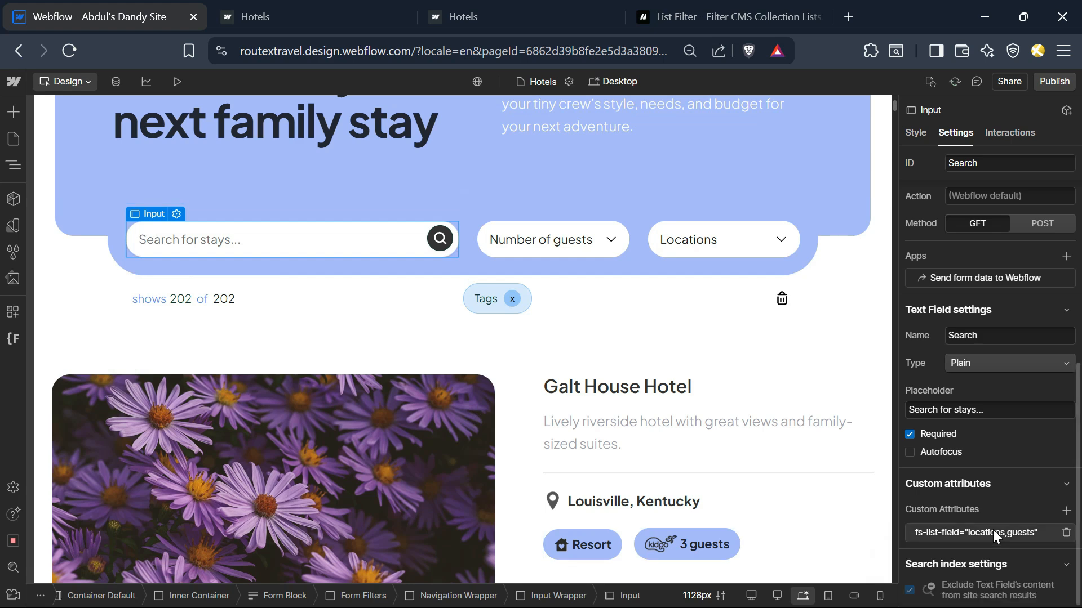
{"action": "left_click", "coordinate": [993, 533]}
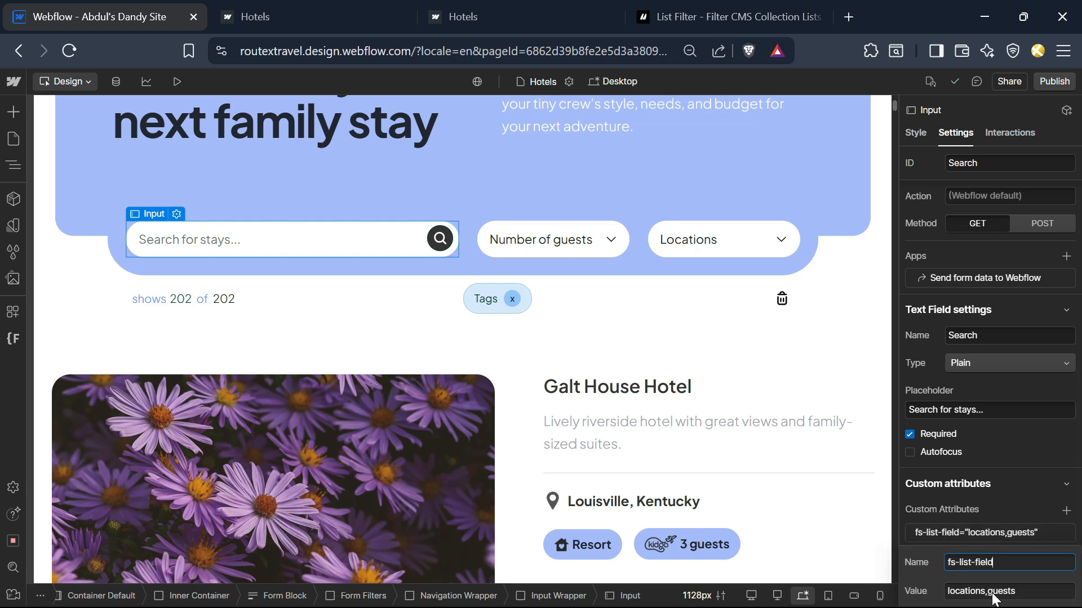
{"action": "key", "text": "Tab"}
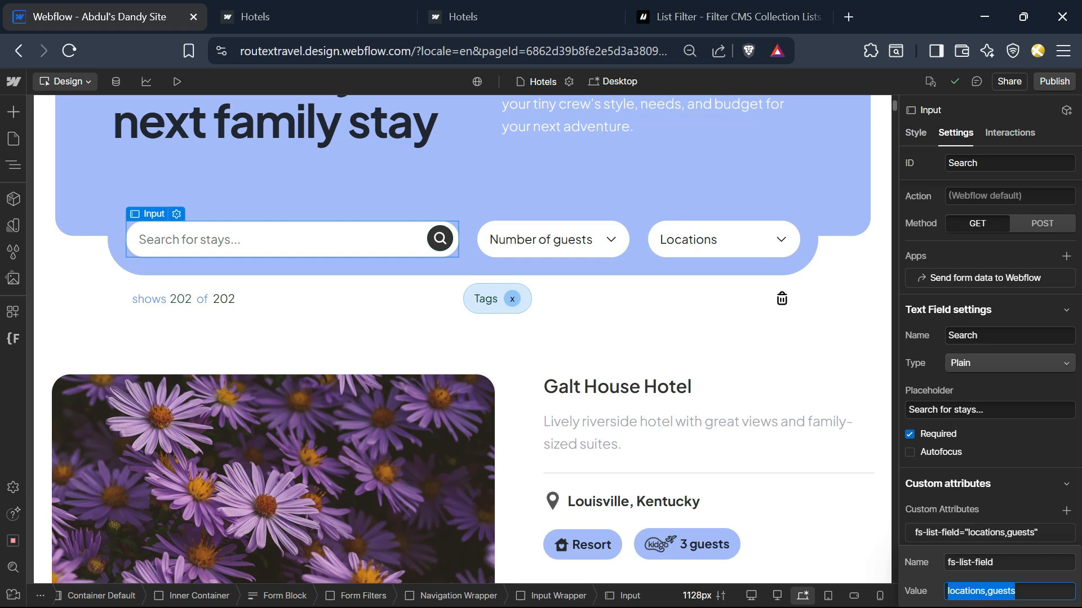
{"action": "key", "text": "Return"}
- Add the custom attribute fs-list-field with value Name to the hotel name heading in the first hotel card
{"action": "left_click", "coordinate": [620, 387]}
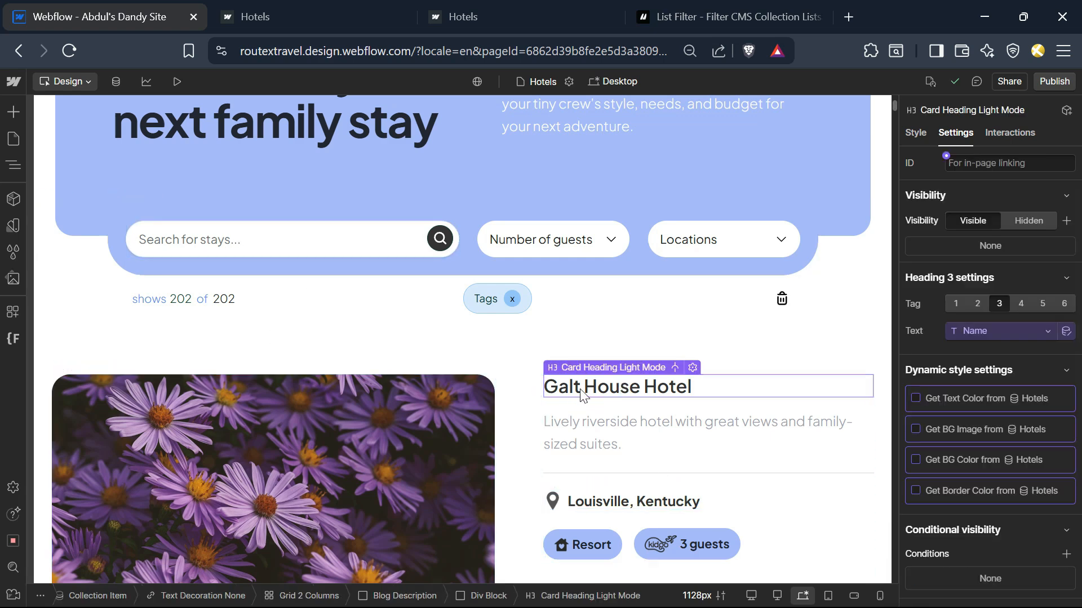
{"action": "left_click", "coordinate": [1067, 555]}
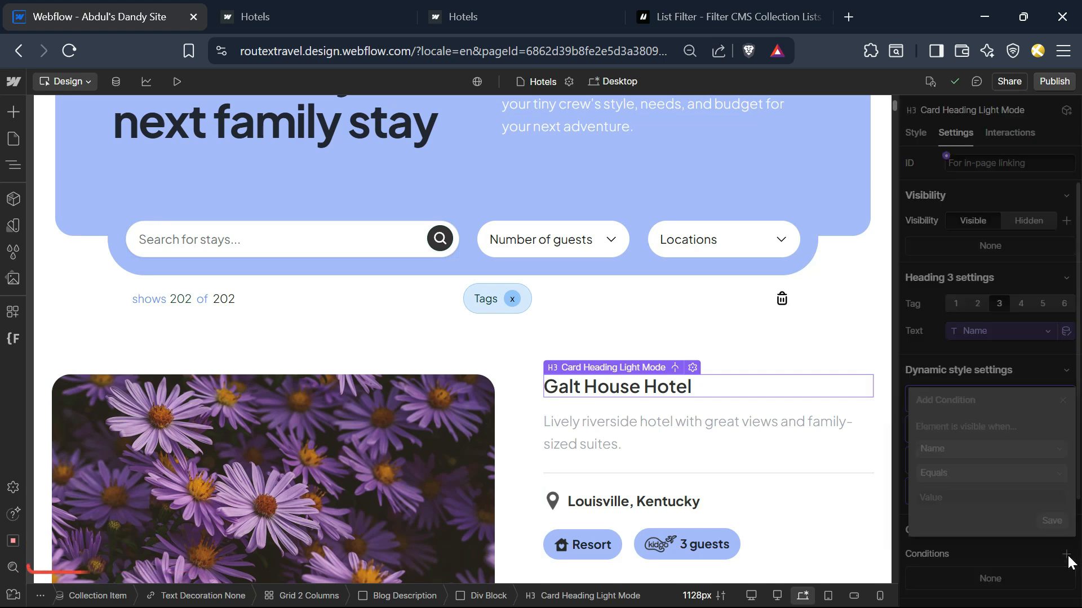
{"action": "left_click", "coordinate": [1041, 555]}
{"action": "scroll", "coordinate": [1041, 555], "scroll_direction": "down", "scroll_amount": 3}
{"action": "left_click", "coordinate": [1066, 512]}
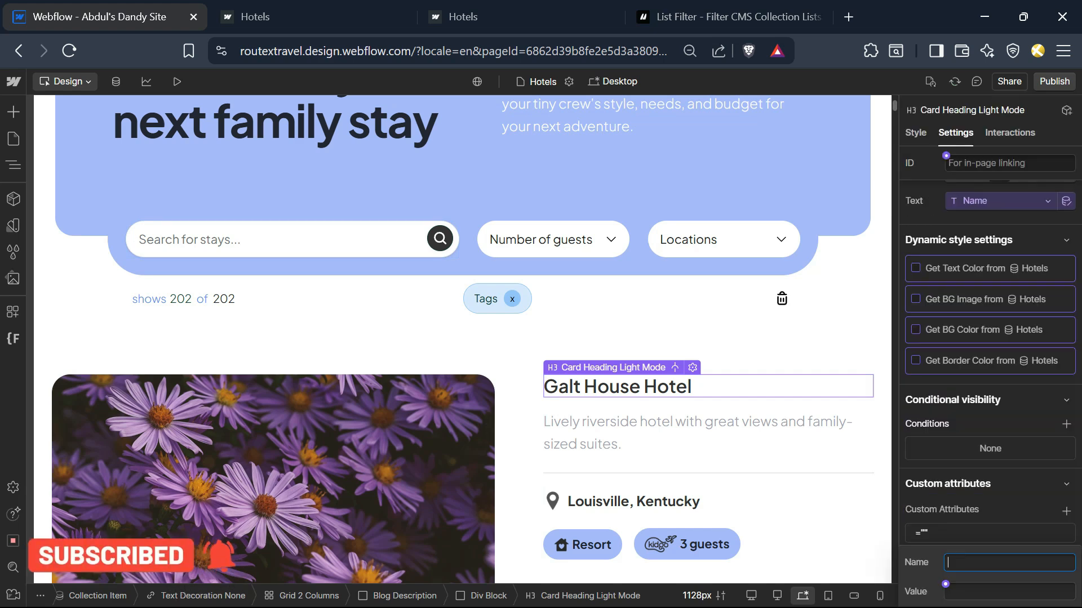
{"action": "type", "text": "fs-list-field"}
{"action": "key", "text": "Tab"}
{"action": "type", "text": "Name"}
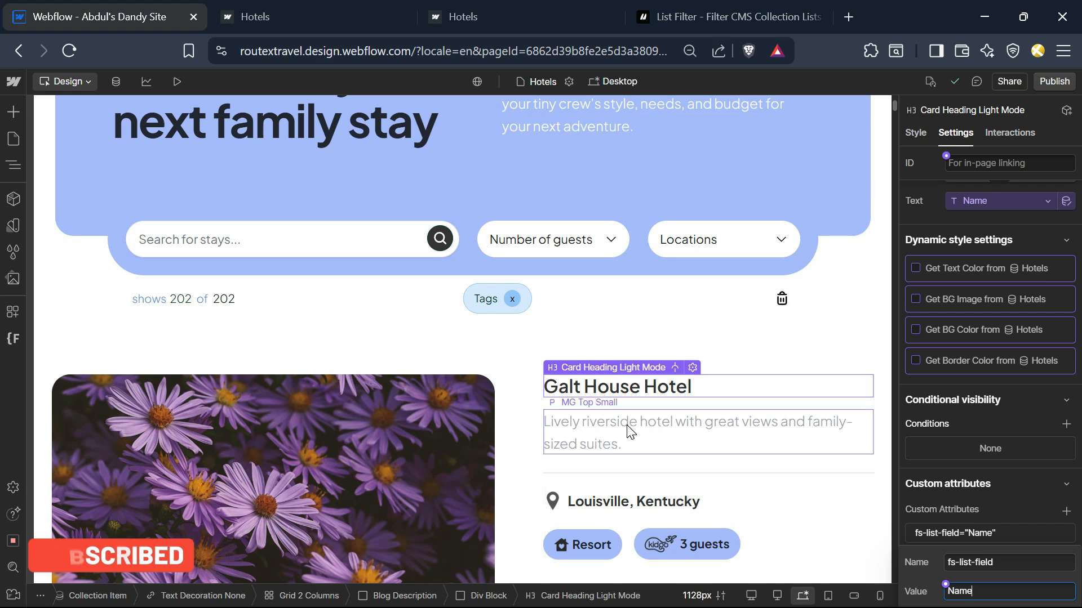
- Add the custom attribute fs-list-field with value discription to the description paragraph in the first hotel card
{"action": "left_click", "coordinate": [629, 431]}
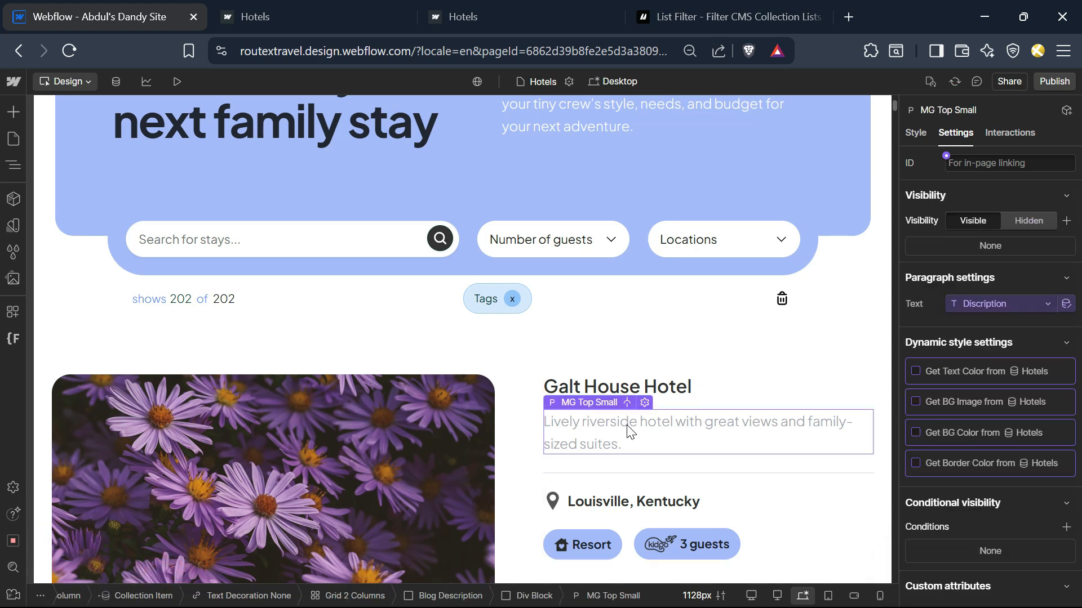
{"action": "scroll", "coordinate": [982, 541], "scroll_direction": "down", "scroll_amount": 2}
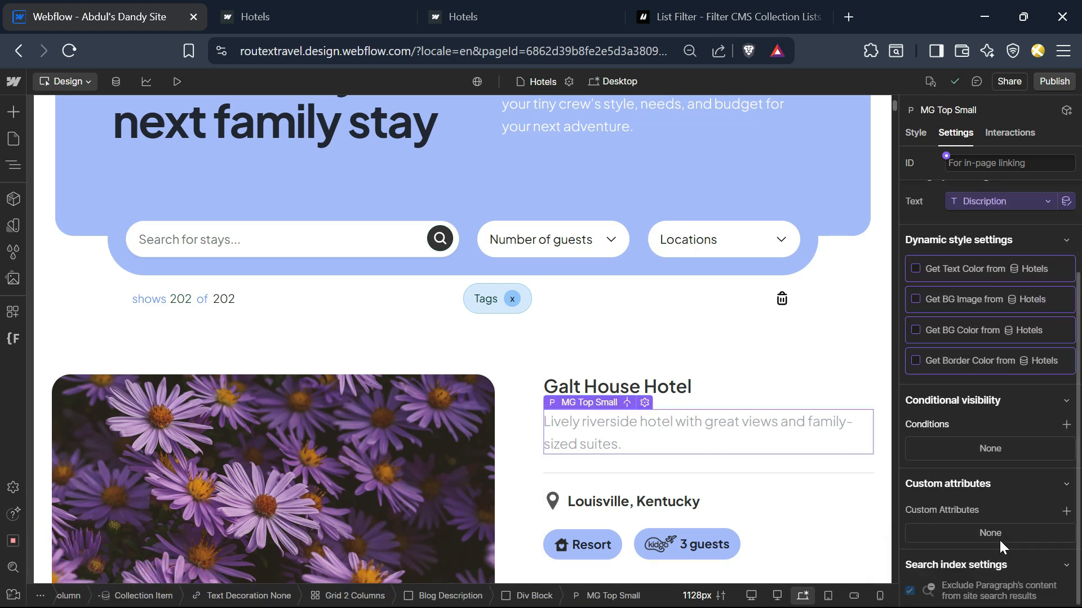
{"action": "left_click", "coordinate": [1066, 511]}
{"action": "type", "text": "fs-list-field"}
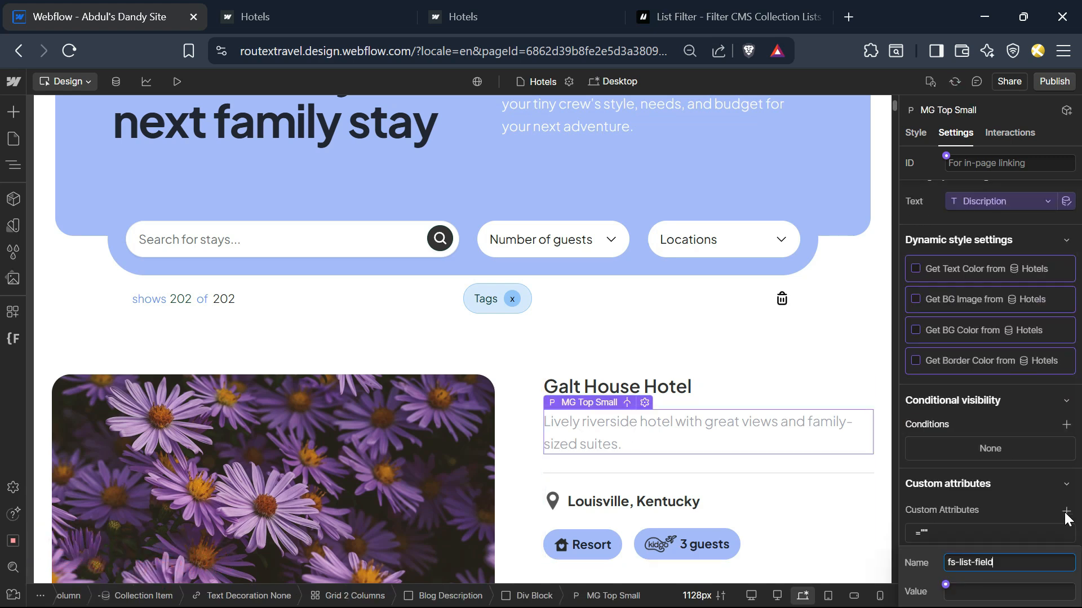
{"action": "left_click", "coordinate": [974, 591]}
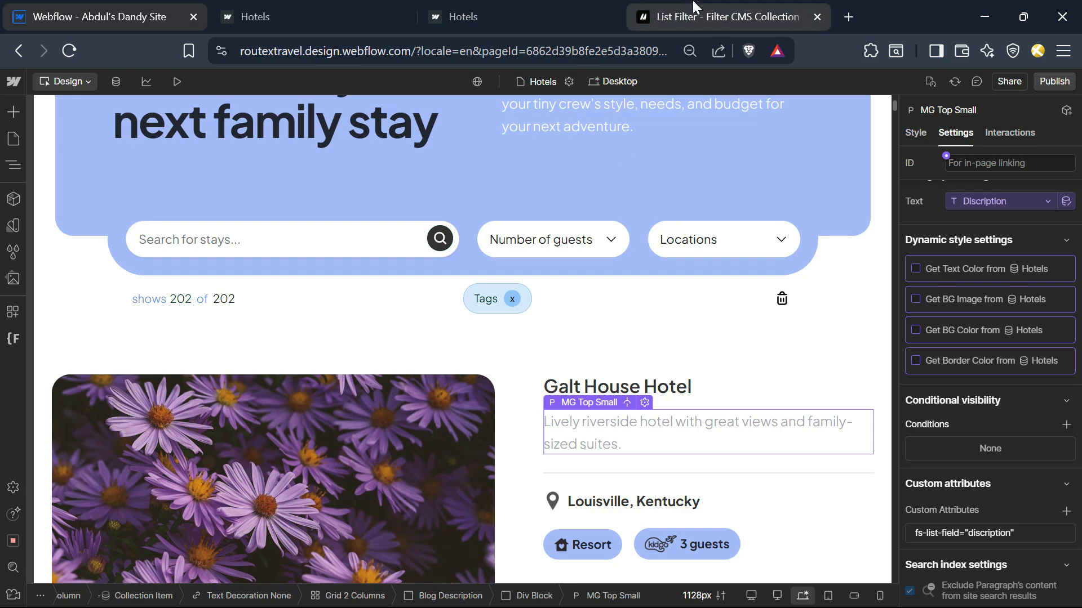
- Switch to the Finsweet List Filter documentation and copy the attribute name fs-list-element from the Clear element's instructions
{"action": "left_click", "coordinate": [727, 16]}
{"action": "scroll", "coordinate": [411, 411], "scroll_direction": "down", "scroll_amount": 5}
{"action": "scroll", "coordinate": [410, 419], "scroll_direction": "down", "scroll_amount": 20}
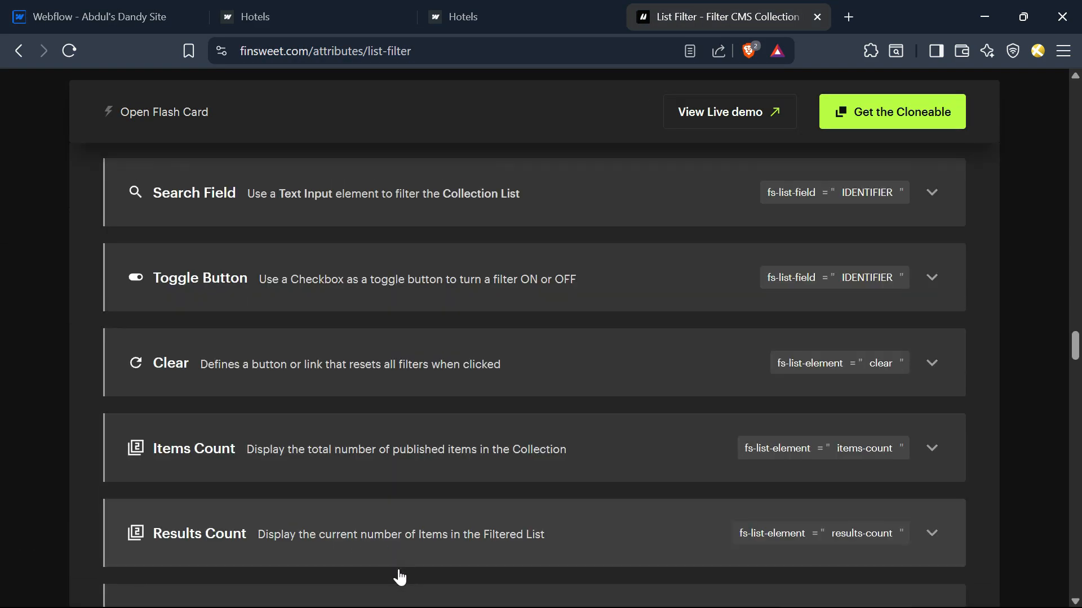
{"action": "left_click", "coordinate": [239, 365]}
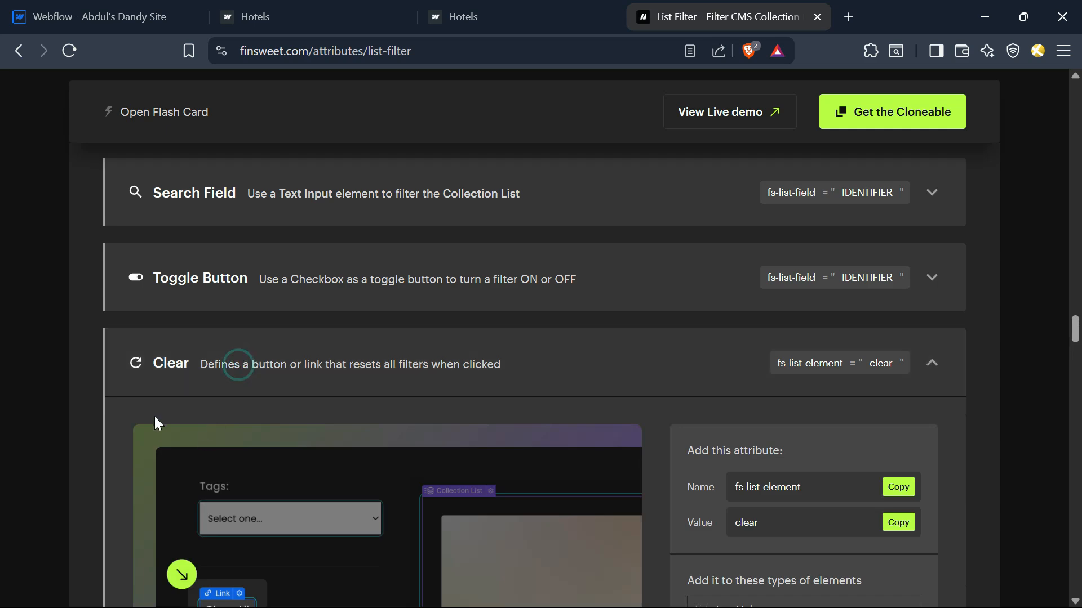
{"action": "scroll", "coordinate": [154, 417], "scroll_direction": "down", "scroll_amount": 3}
{"action": "left_click", "coordinate": [904, 348]}
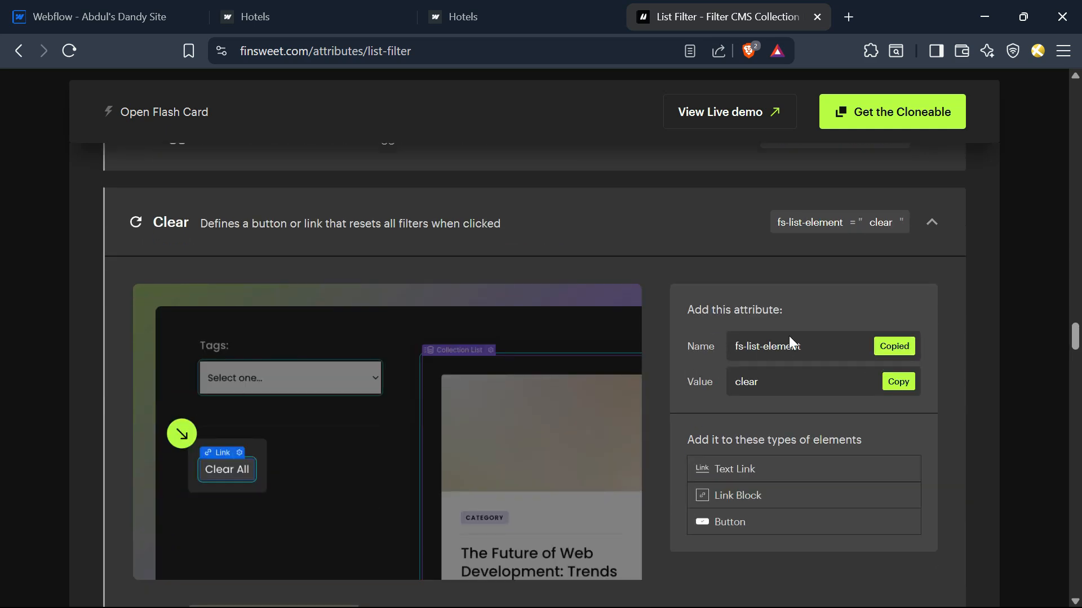
- Switch back to the Webflow Designer and add the custom attribute fs-list-element with value clear to the trash icon
{"action": "left_click", "coordinate": [138, 15]}
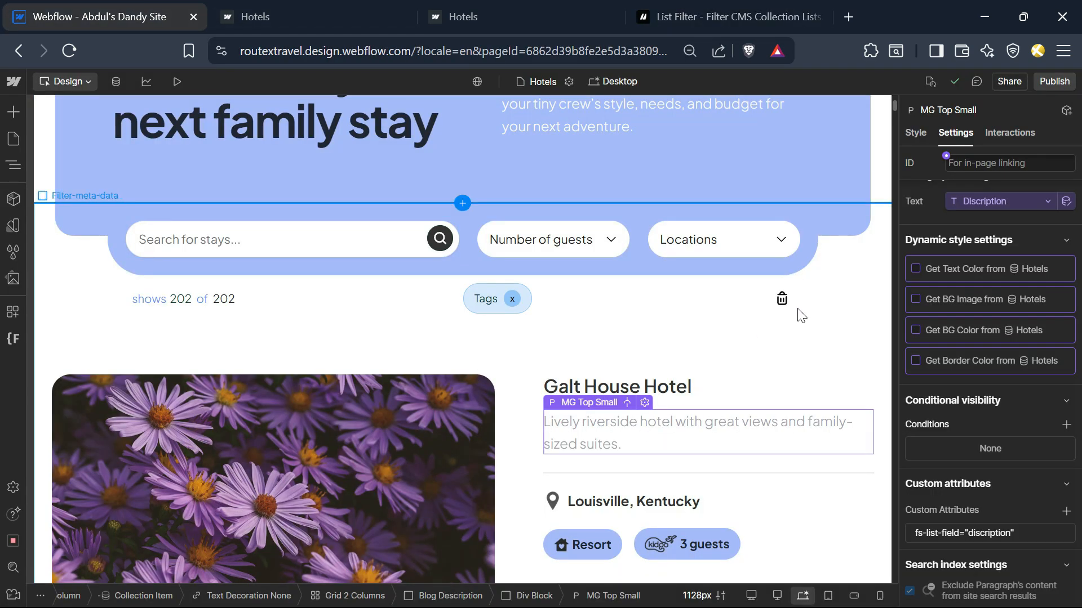
{"action": "left_click", "coordinate": [782, 300]}
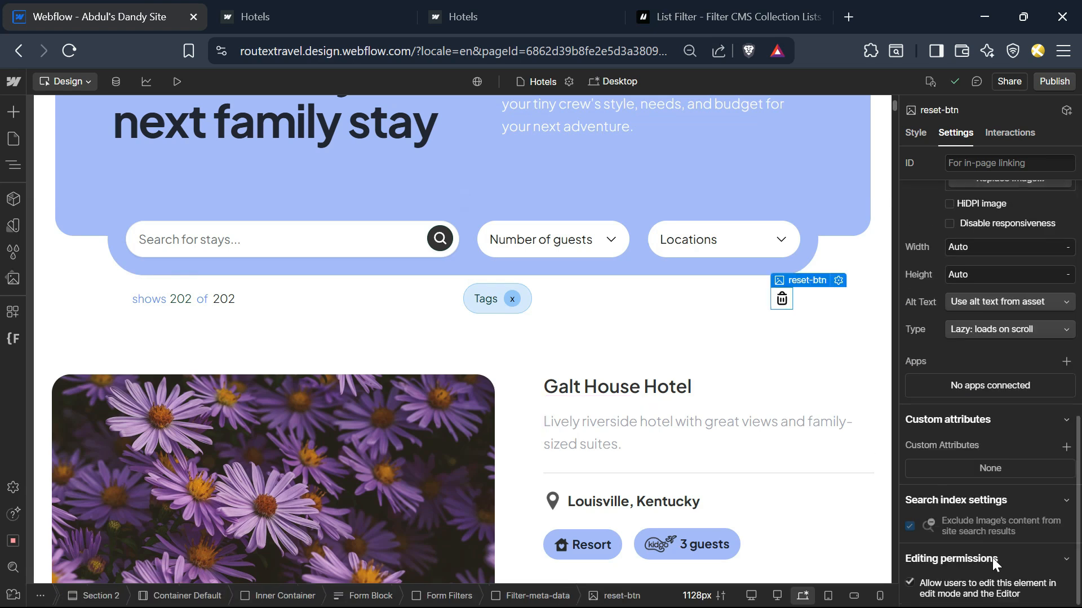
{"action": "left_click", "coordinate": [1068, 448]}
{"action": "key", "text": "ctrl+v"}
{"action": "left_click", "coordinate": [726, 17]}
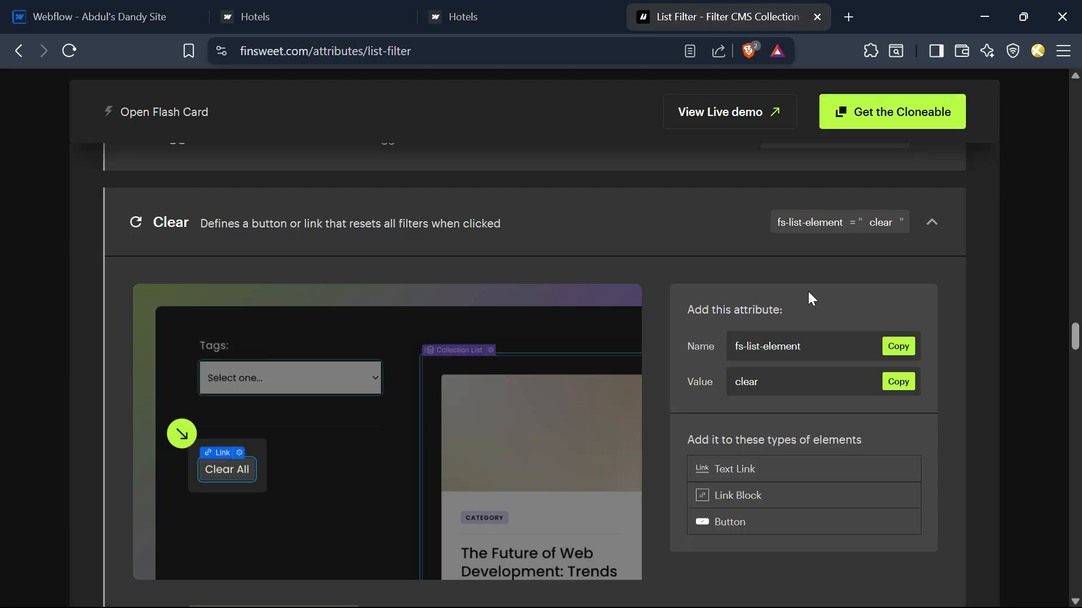
{"action": "left_click", "coordinate": [886, 381]}
{"action": "left_click", "coordinate": [93, 16]}
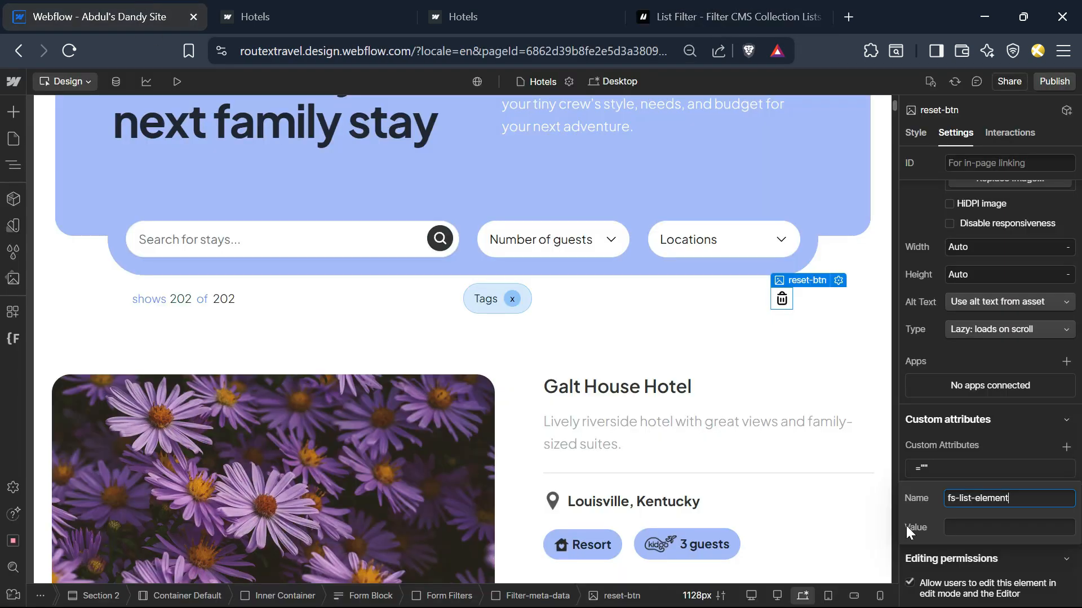
{"action": "left_click", "coordinate": [976, 526]}
{"action": "key", "text": "ctrl+v"}
{"action": "left_click", "coordinate": [993, 451]}
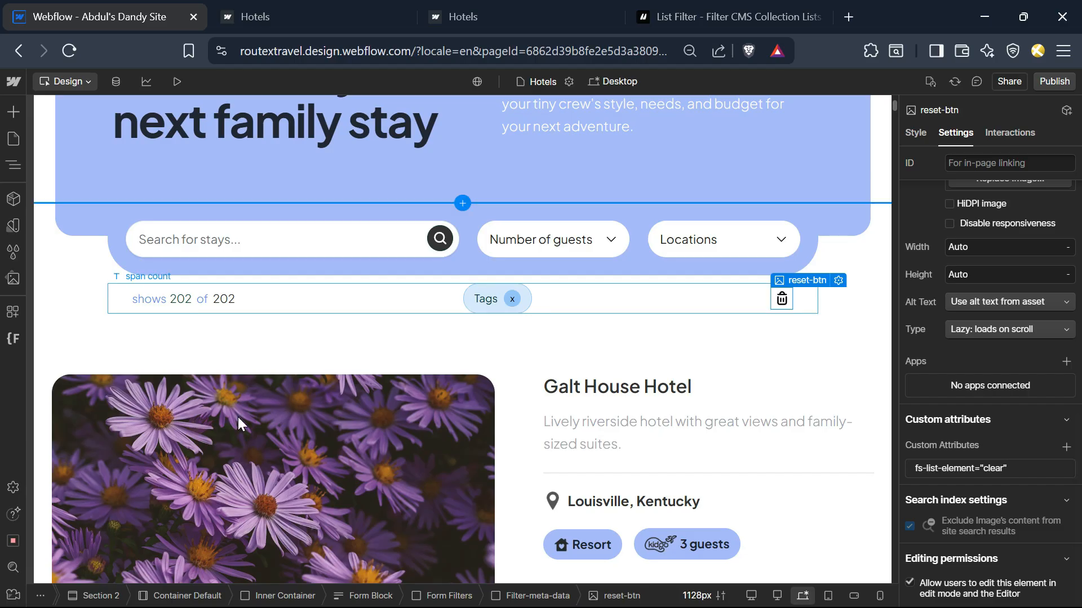
- Switch to the Finsweet documentation and copy the attribute name fs-list-element from the Items Count instructions
{"action": "left_click", "coordinate": [180, 310]}
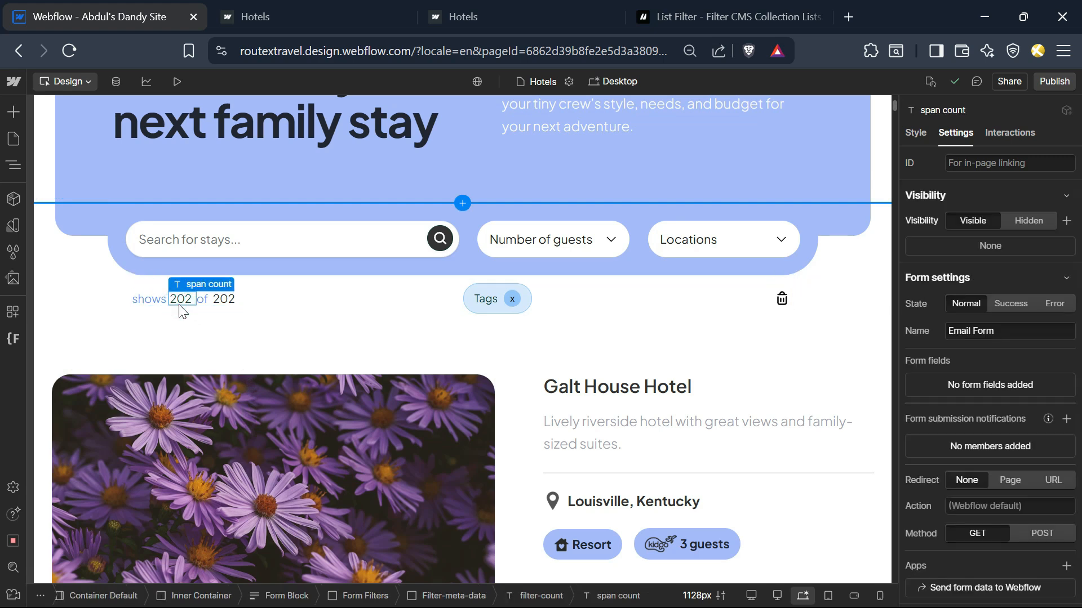
{"action": "left_click", "coordinate": [721, 17]}
{"action": "scroll", "coordinate": [430, 423], "scroll_direction": "up", "scroll_amount": 5}
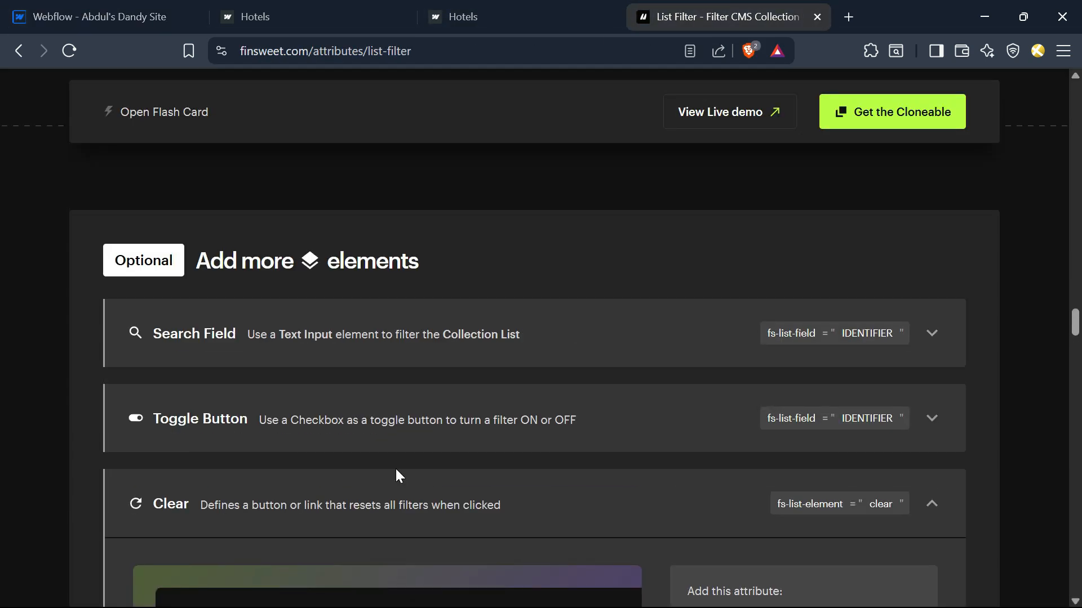
{"action": "left_click", "coordinate": [273, 503]}
{"action": "scroll", "coordinate": [282, 494], "scroll_direction": "down", "scroll_amount": 5}
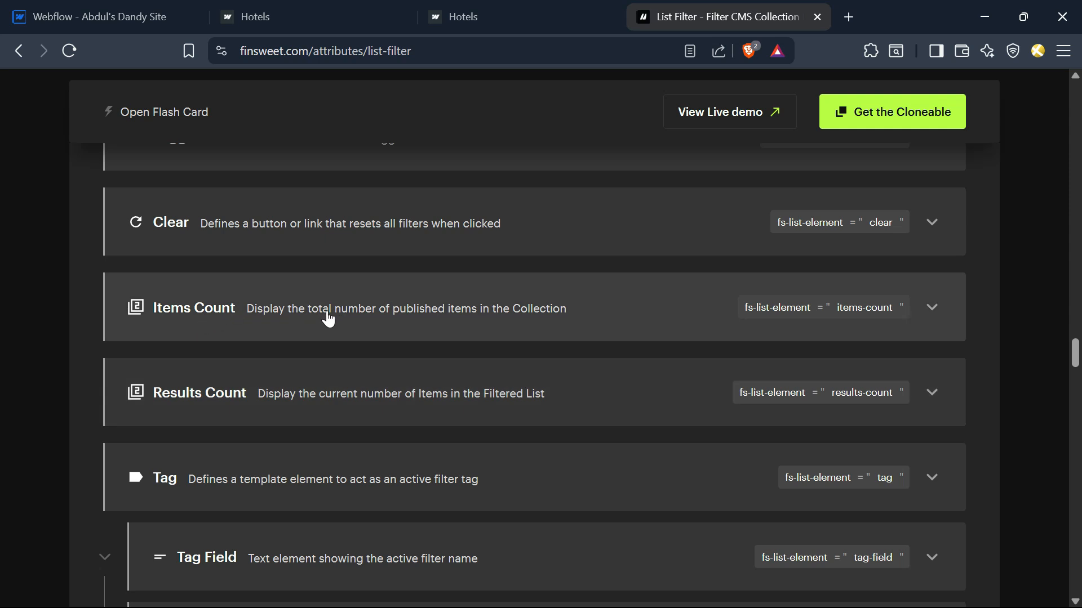
{"action": "left_click", "coordinate": [328, 320]}
{"action": "left_click", "coordinate": [785, 313]}
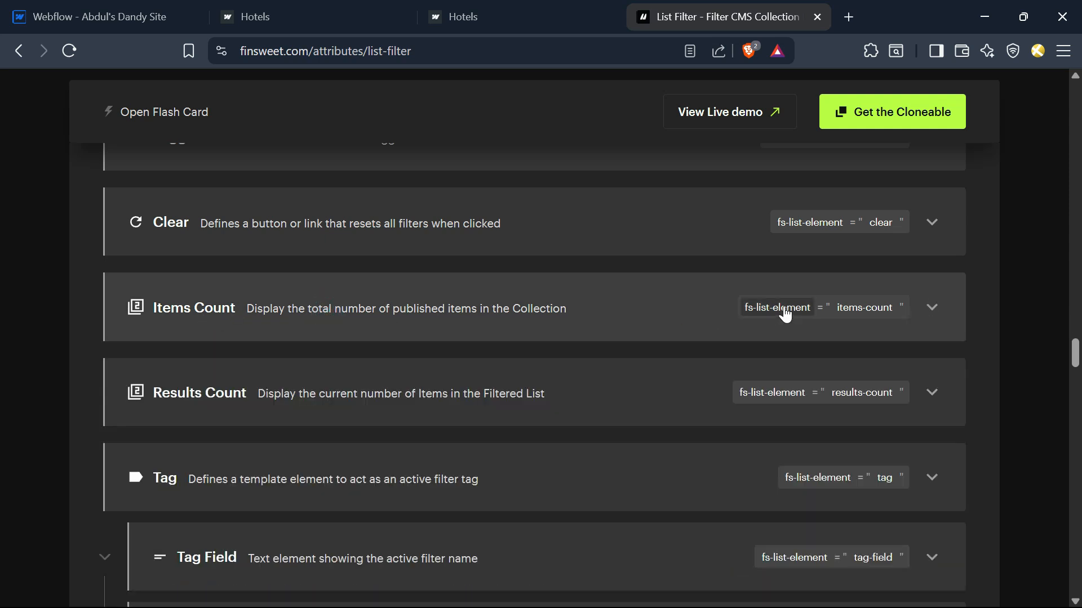
{"action": "left_click", "coordinate": [712, 316]}
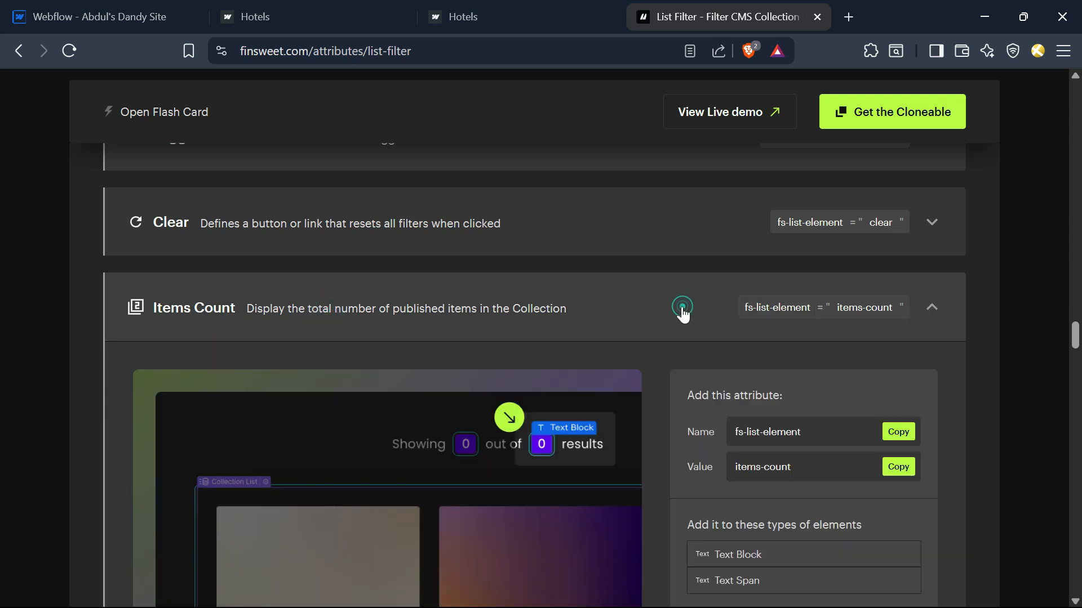
{"action": "left_click", "coordinate": [900, 432]}
- Switch back to the Webflow Designer and give the count number after "of" the custom attribute fs-list-element with value items-count
{"action": "left_click", "coordinate": [180, 11]}
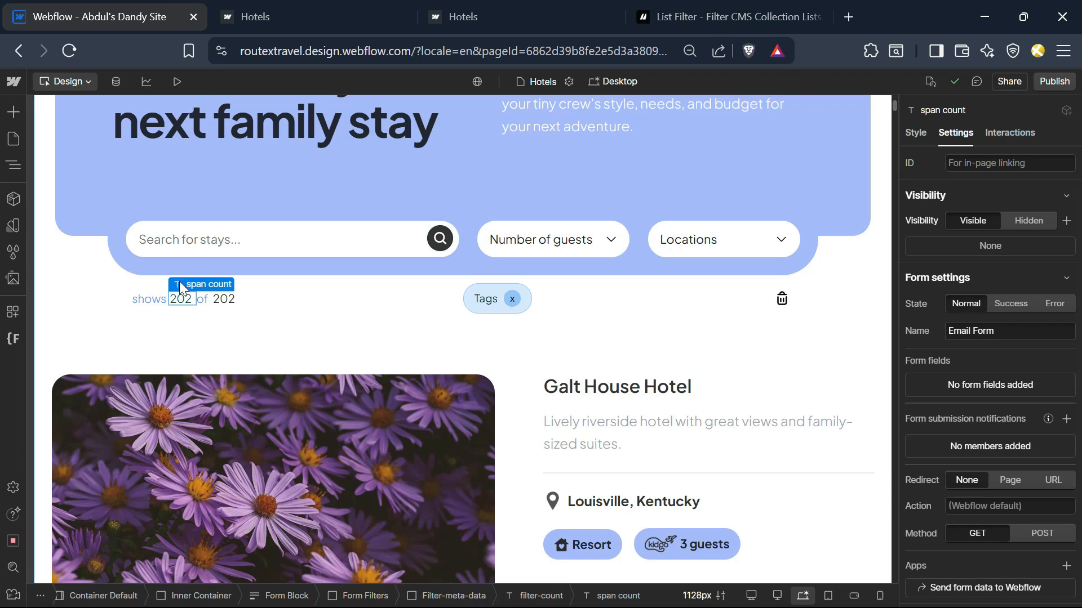
{"action": "left_click", "coordinate": [231, 300]}
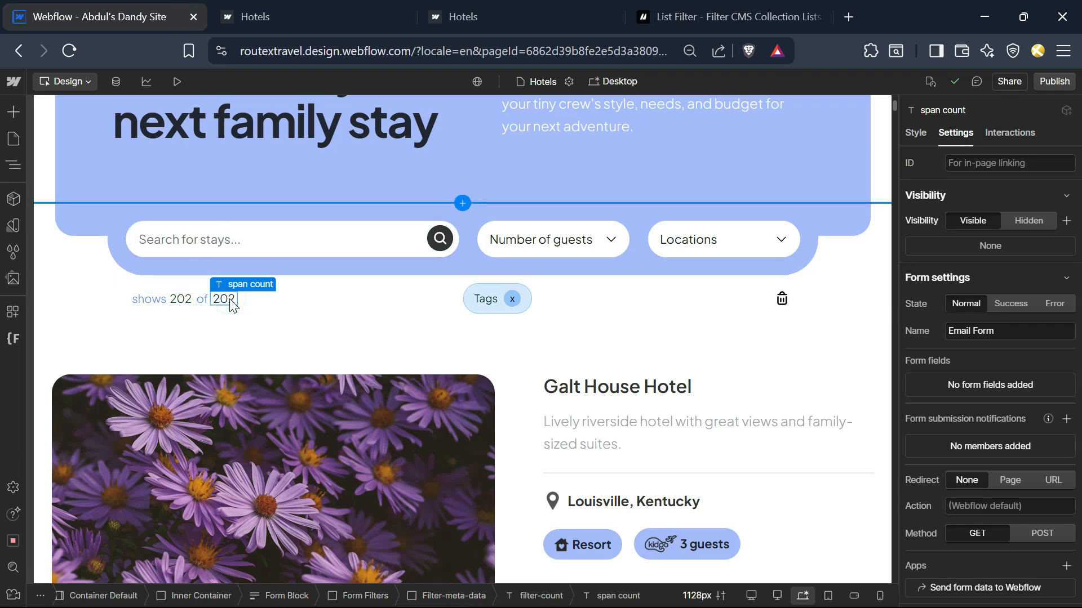
{"action": "scroll", "coordinate": [997, 485], "scroll_direction": "down", "scroll_amount": 3}
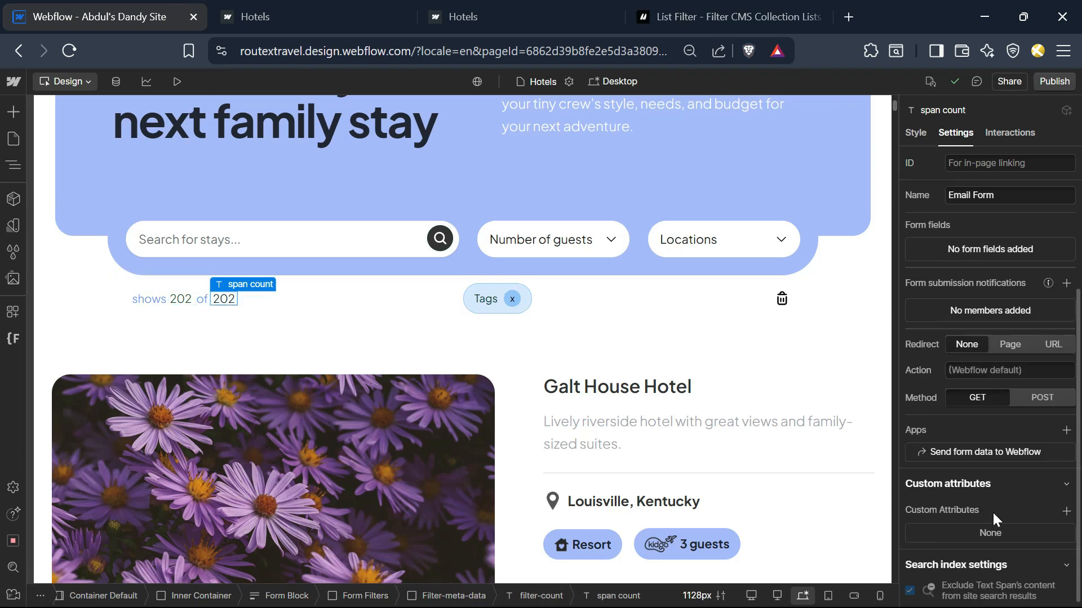
{"action": "left_click", "coordinate": [1064, 516]}
{"action": "key", "text": "ctrl+v"}
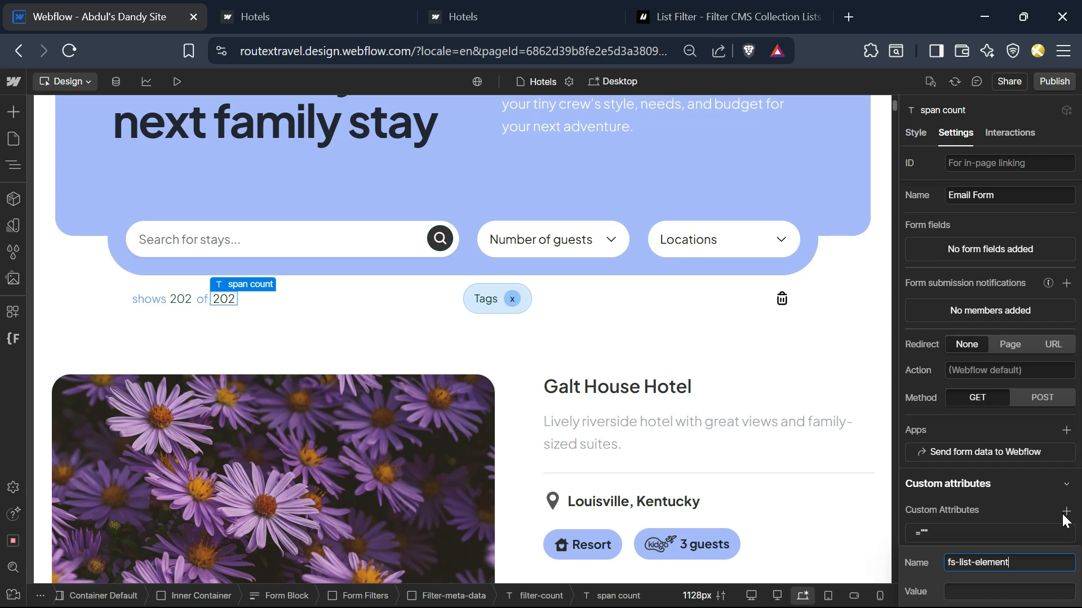
{"action": "left_click", "coordinate": [721, 16]}
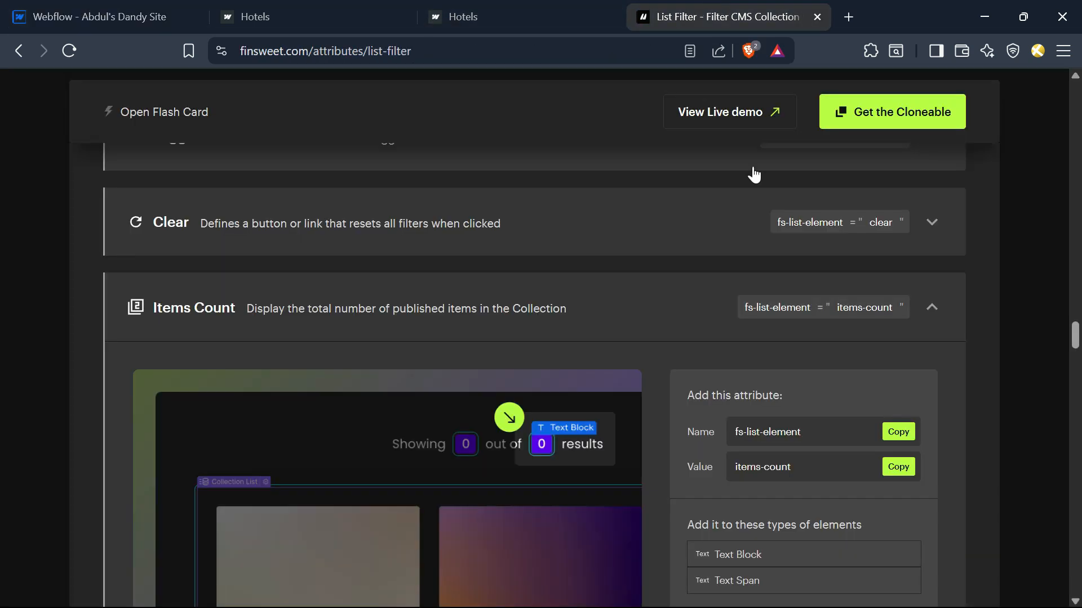
{"action": "left_click", "coordinate": [899, 468]}
{"action": "left_click", "coordinate": [96, 16]}
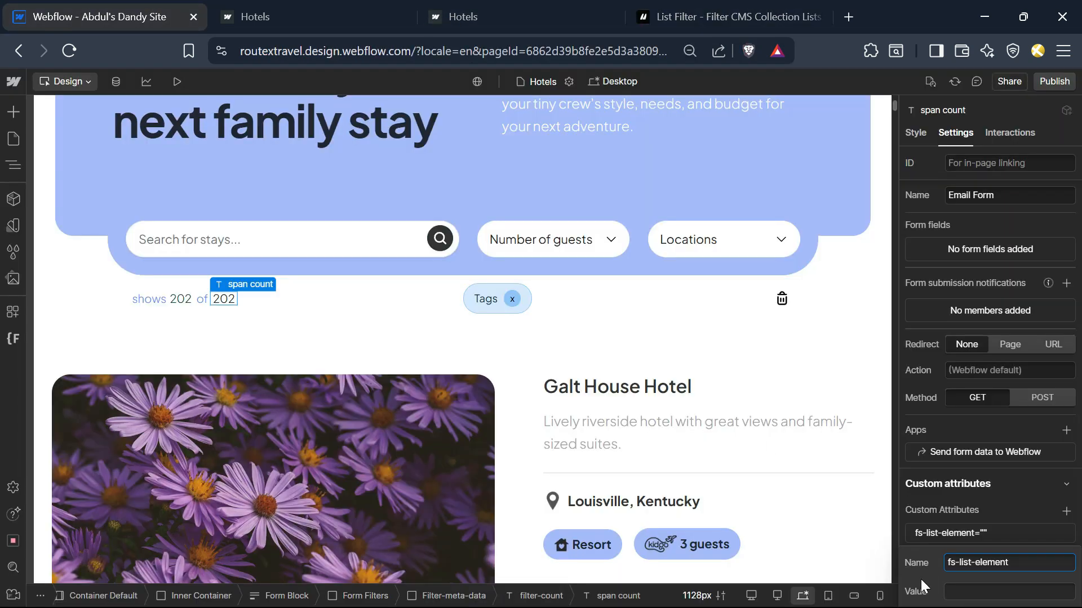
{"action": "left_click", "coordinate": [958, 591]}
{"action": "key", "text": "ctrl+v"}
{"action": "key", "text": "Return"}
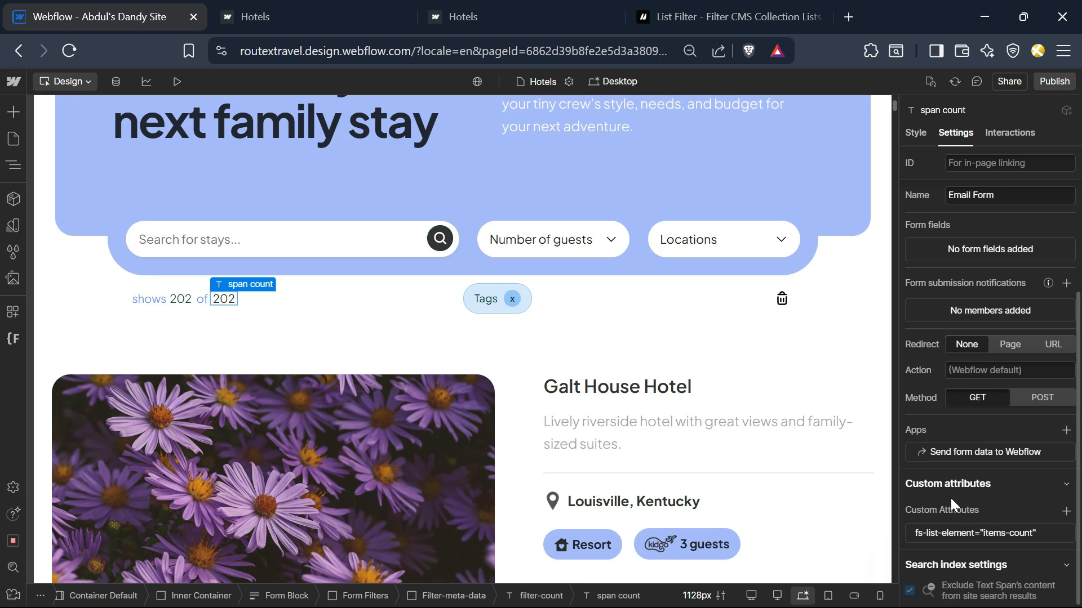
- Select the count number after "shows", and copy the attribute name fs-list-element from the Results Count instructions in the Finsweet documentation
{"action": "left_click", "coordinate": [182, 304]}
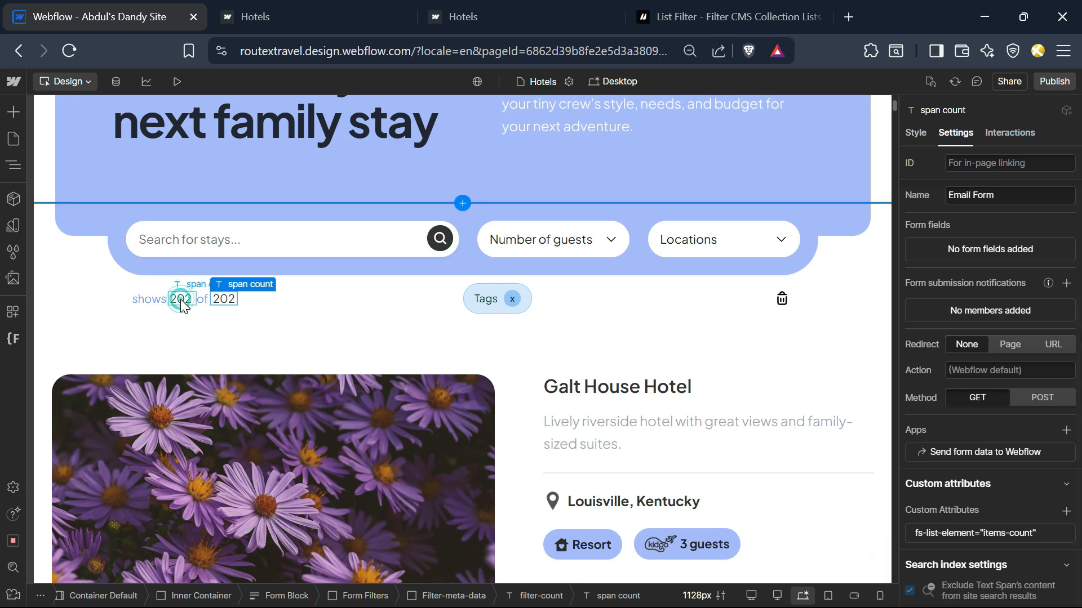
{"action": "left_click", "coordinate": [688, 7]}
{"action": "left_click", "coordinate": [560, 314]}
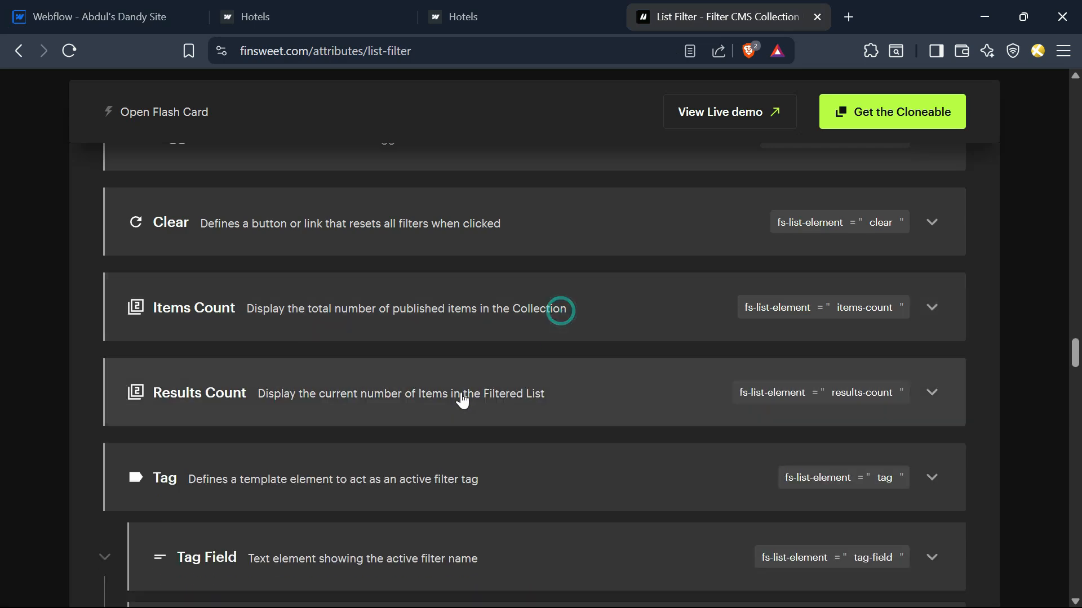
{"action": "left_click", "coordinate": [462, 397]}
{"action": "scroll", "coordinate": [853, 401], "scroll_direction": "down", "scroll_amount": 2}
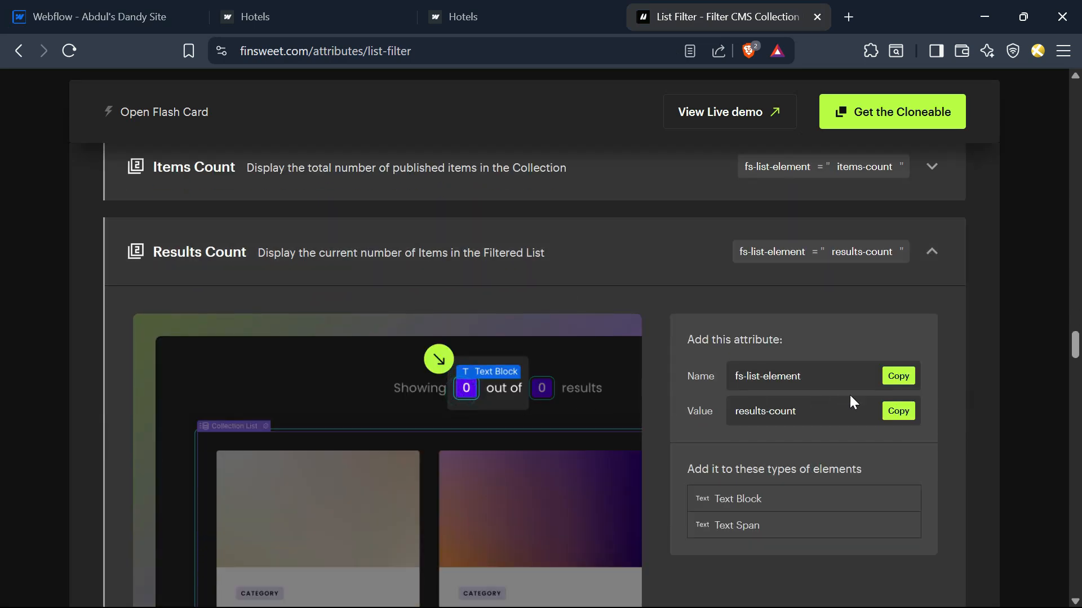
{"action": "left_click", "coordinate": [895, 383]}
- Switch back to the Webflow Designer and add the custom attribute fs-list-element with value results-count to the number after "shows"
{"action": "left_click", "coordinate": [148, 7]}
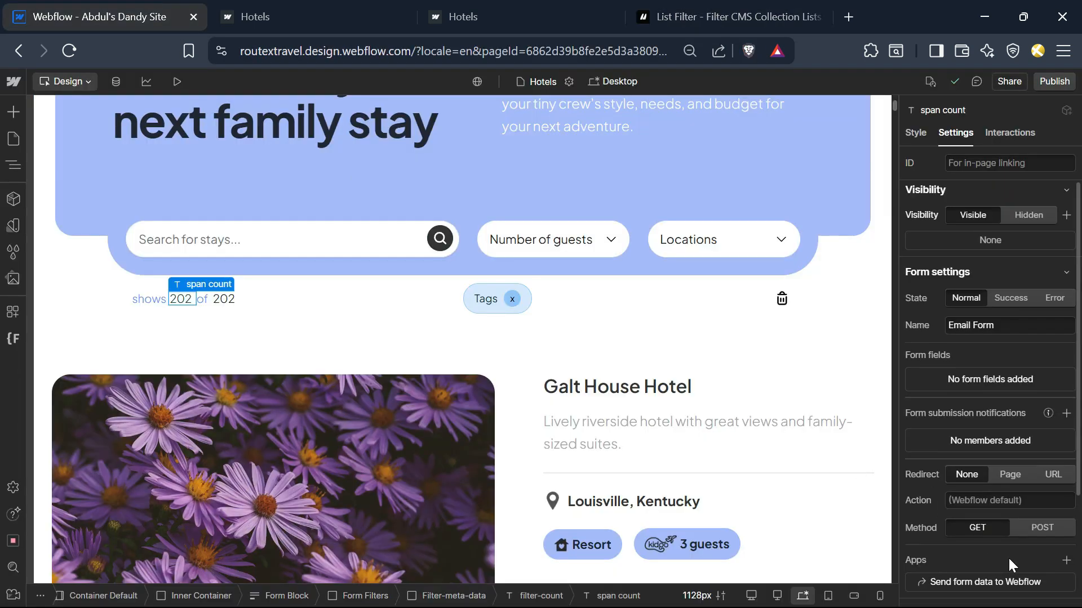
{"action": "scroll", "coordinate": [1008, 564], "scroll_direction": "down", "scroll_amount": 2}
{"action": "left_click", "coordinate": [1064, 512]}
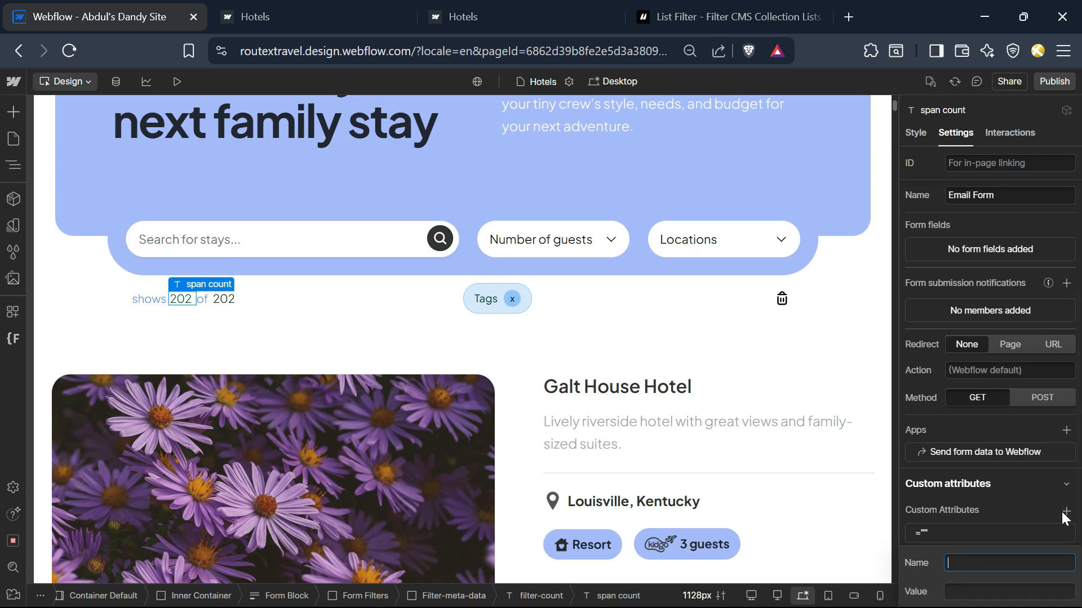
{"action": "key", "text": "ctrl+v"}
{"action": "key", "text": "ctrl+shift+Tab"}
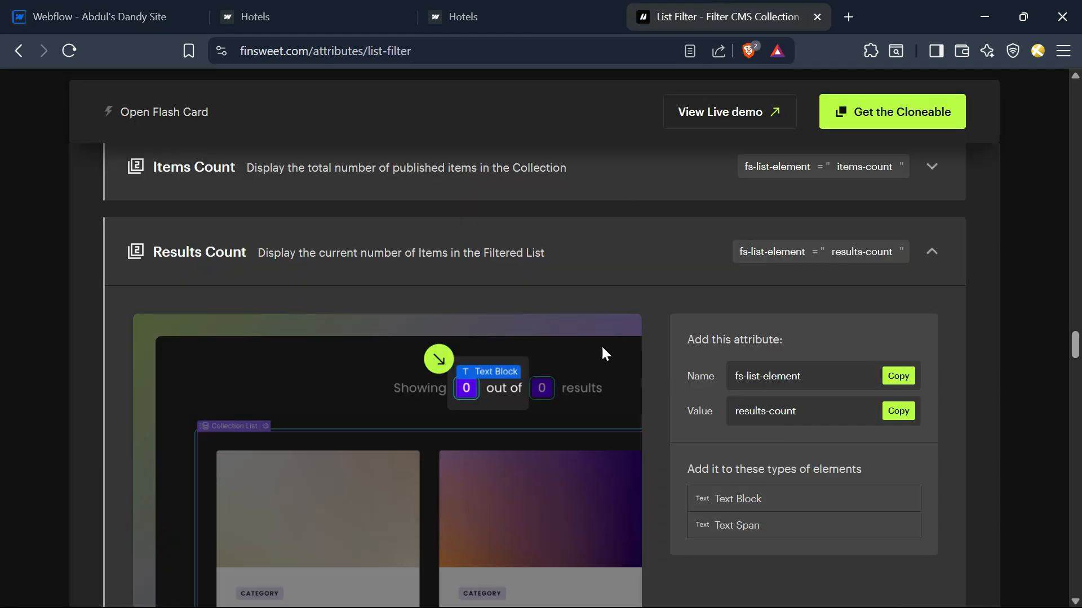
{"action": "left_click", "coordinate": [899, 411]}
{"action": "key", "text": "ctrl+Tab"}
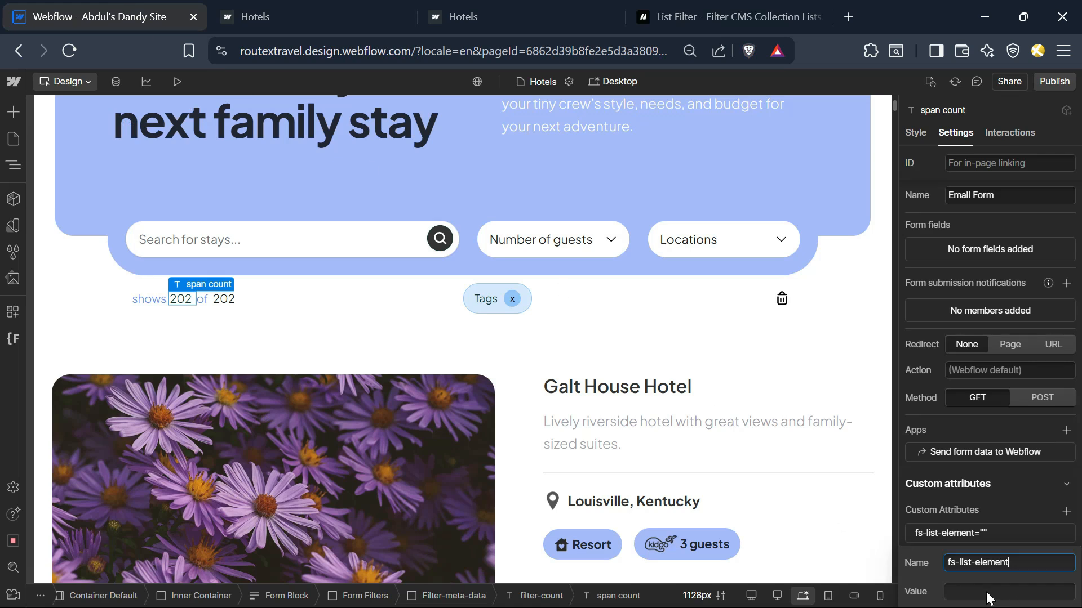
{"action": "left_click", "coordinate": [987, 593]}
{"action": "key", "text": "ctrl+v"}
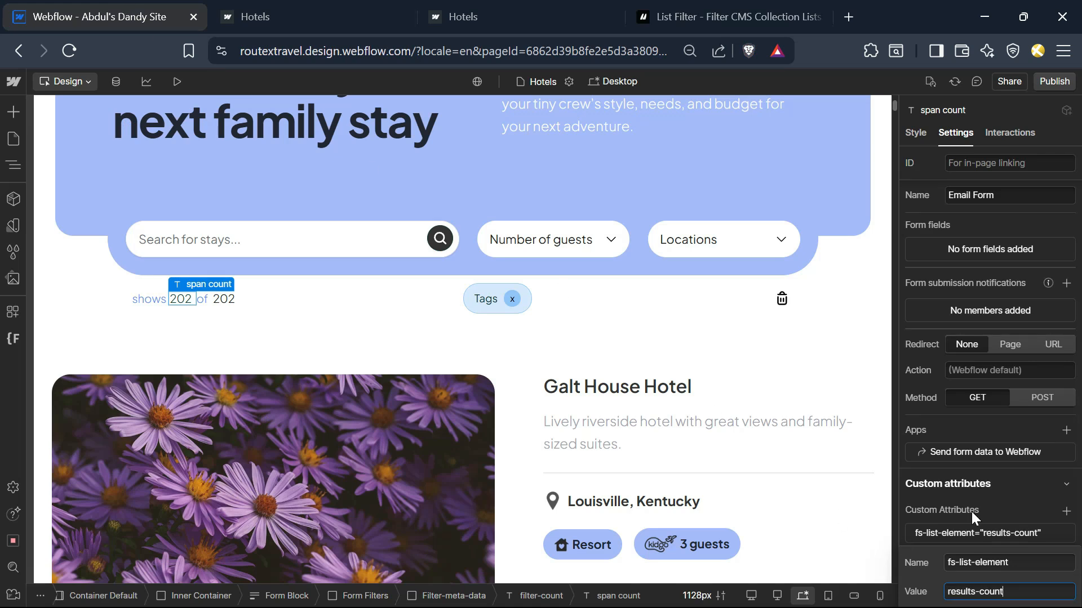
{"action": "key", "text": "Return"}
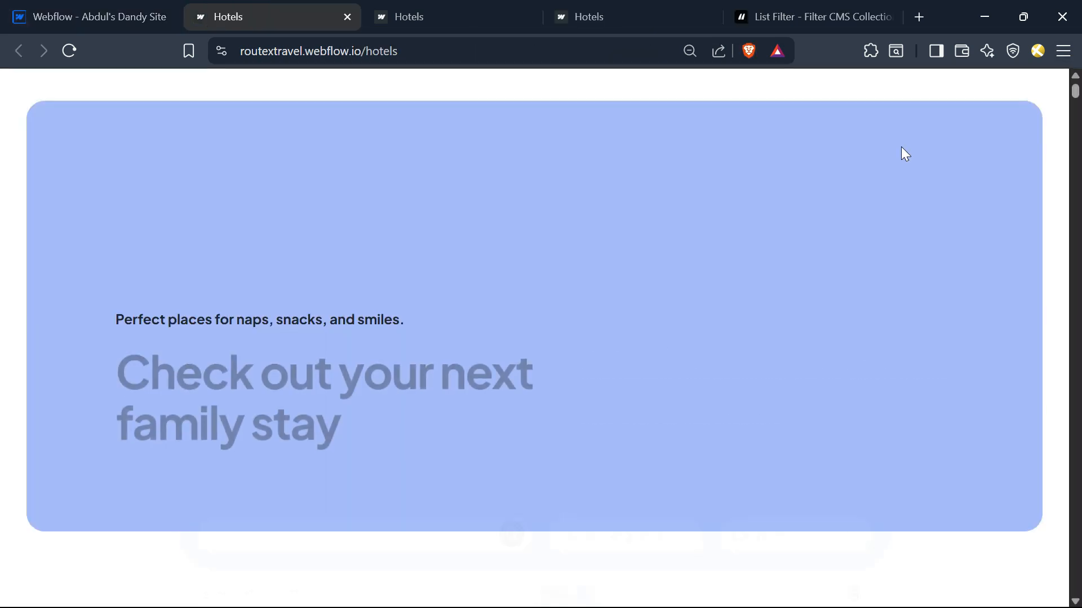
- Filter the live Hotels list by the location Louisville, Kentucky and check the hotel listing shown
{"action": "scroll", "coordinate": [593, 323], "scroll_direction": "down", "scroll_amount": 2}
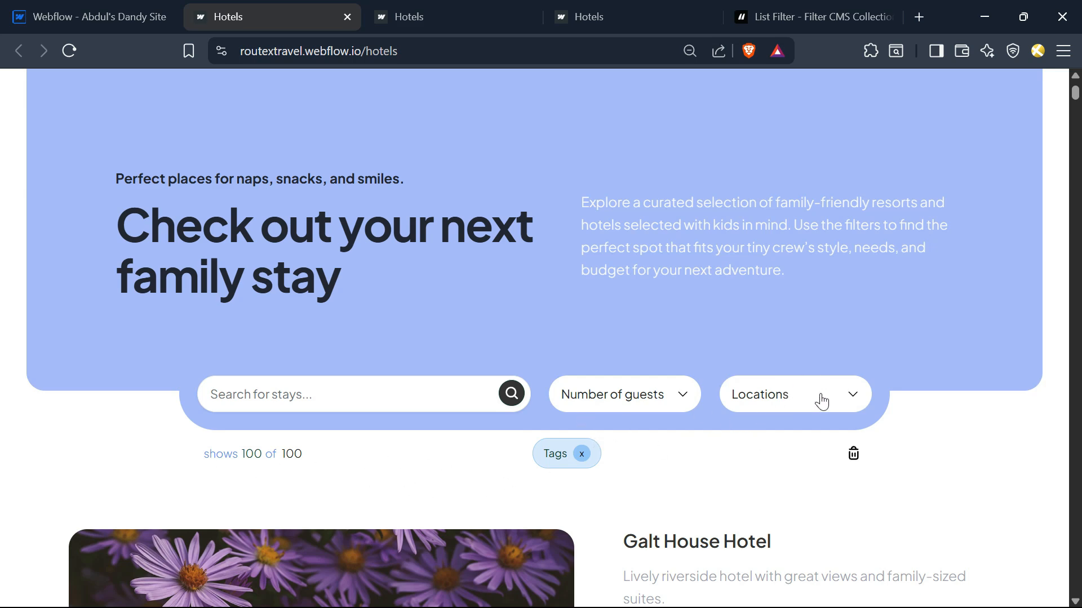
{"action": "left_click", "coordinate": [804, 405]}
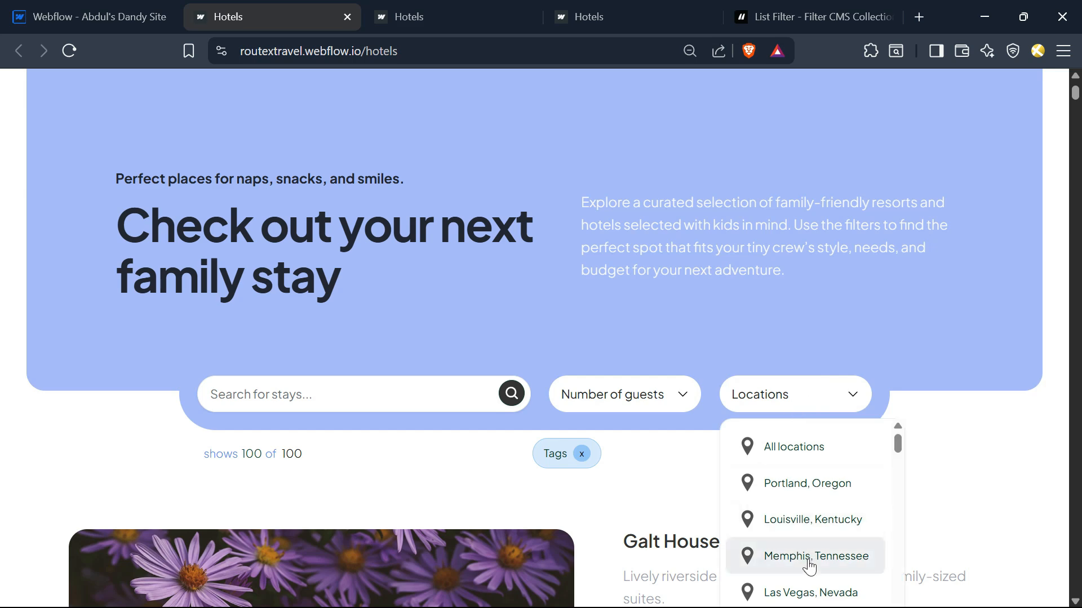
{"action": "left_click", "coordinate": [817, 522]}
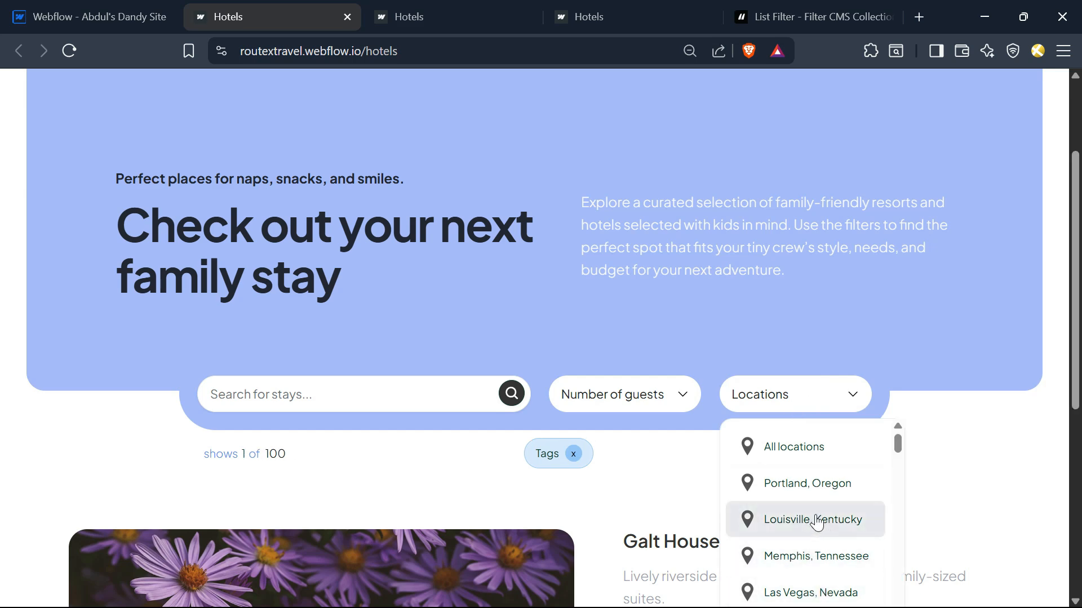
{"action": "scroll", "coordinate": [395, 471], "scroll_direction": "down", "scroll_amount": 5}
{"action": "scroll", "coordinate": [445, 465], "scroll_direction": "down", "scroll_amount": 2}
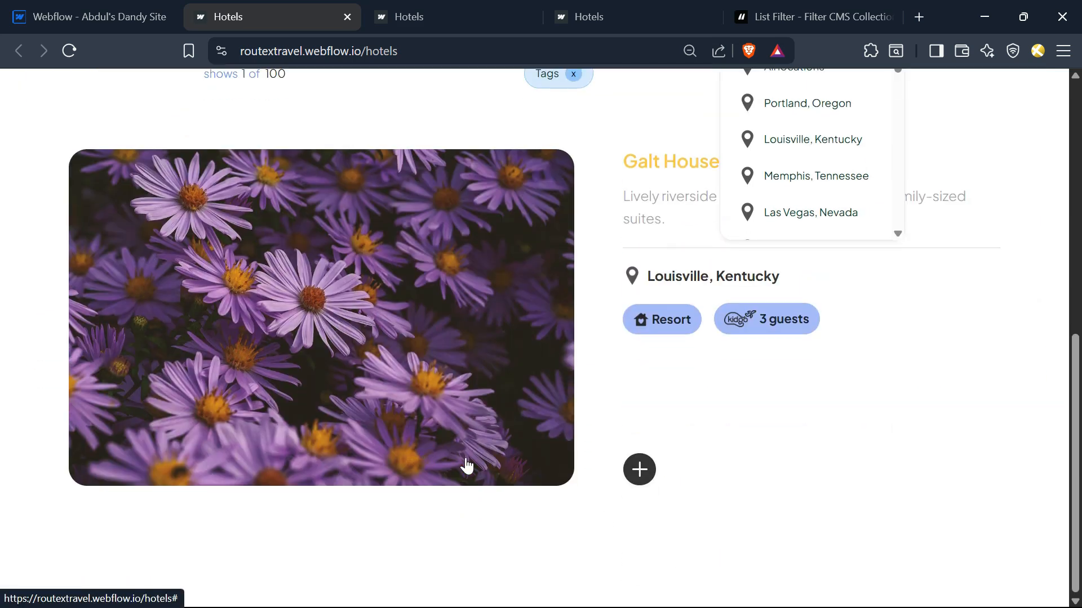
{"action": "scroll", "coordinate": [712, 372], "scroll_direction": "up", "scroll_amount": 3}
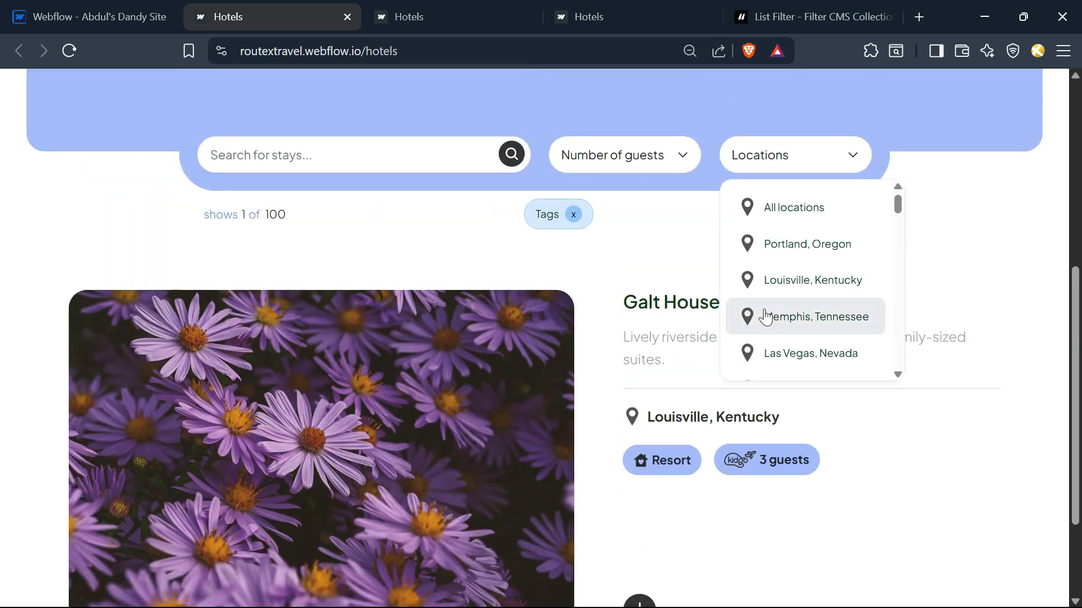
- Change the location filter to Columbus, Ohio and browse the remaining location options
{"action": "scroll", "coordinate": [811, 332], "scroll_direction": "down", "scroll_amount": 3}
{"action": "left_click", "coordinate": [806, 283]}
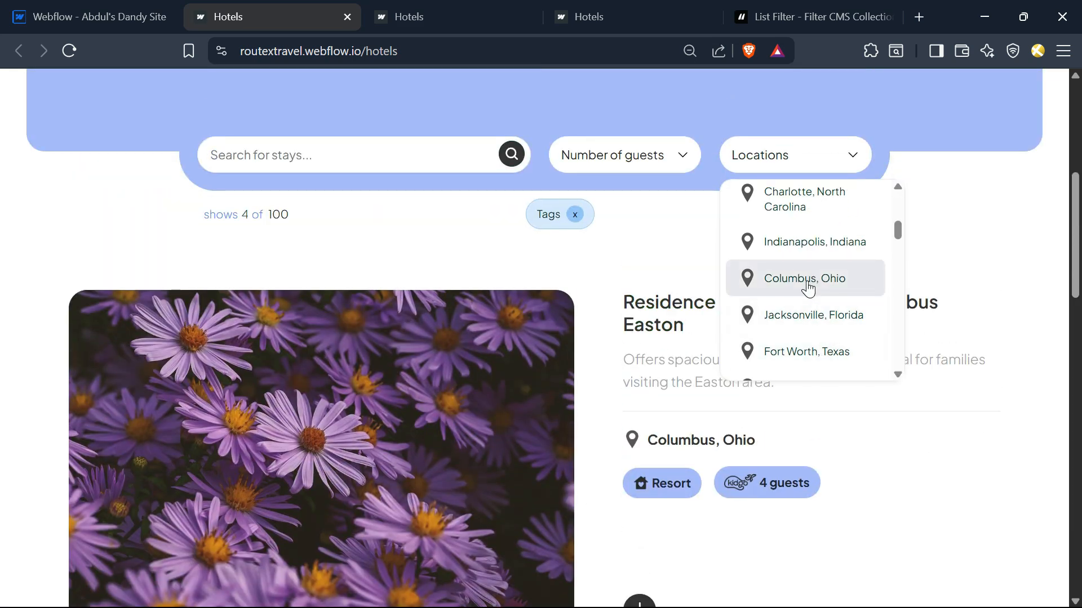
{"action": "scroll", "coordinate": [789, 326], "scroll_direction": "down", "scroll_amount": 3}
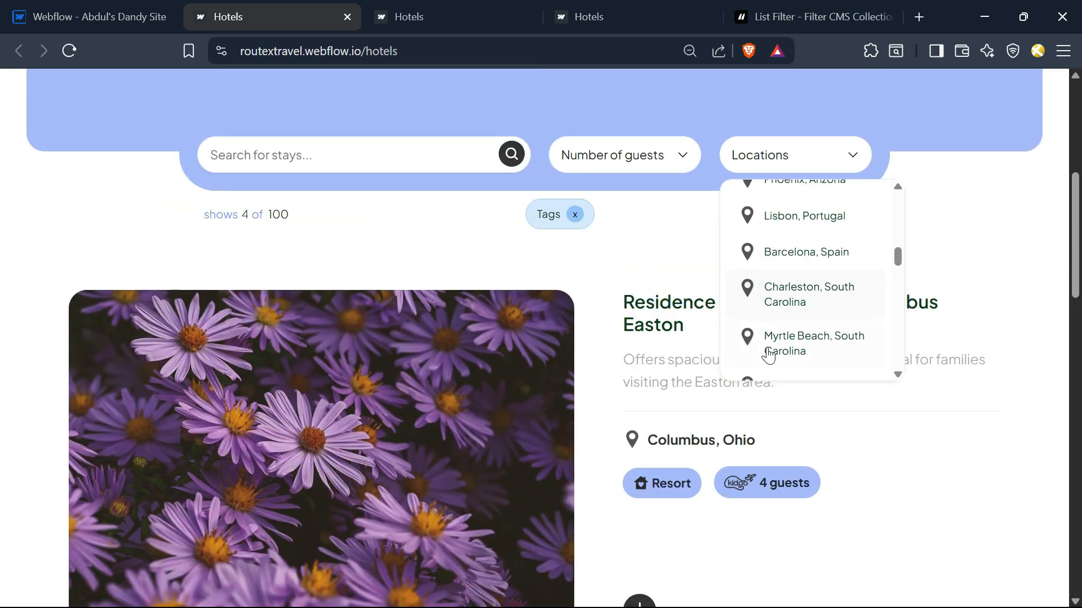
- Add the 3 Guests filter to the Columbus, Ohio selection and close the guest options
{"action": "scroll", "coordinate": [549, 274], "scroll_direction": "up", "scroll_amount": 3}
{"action": "left_click", "coordinate": [644, 302]}
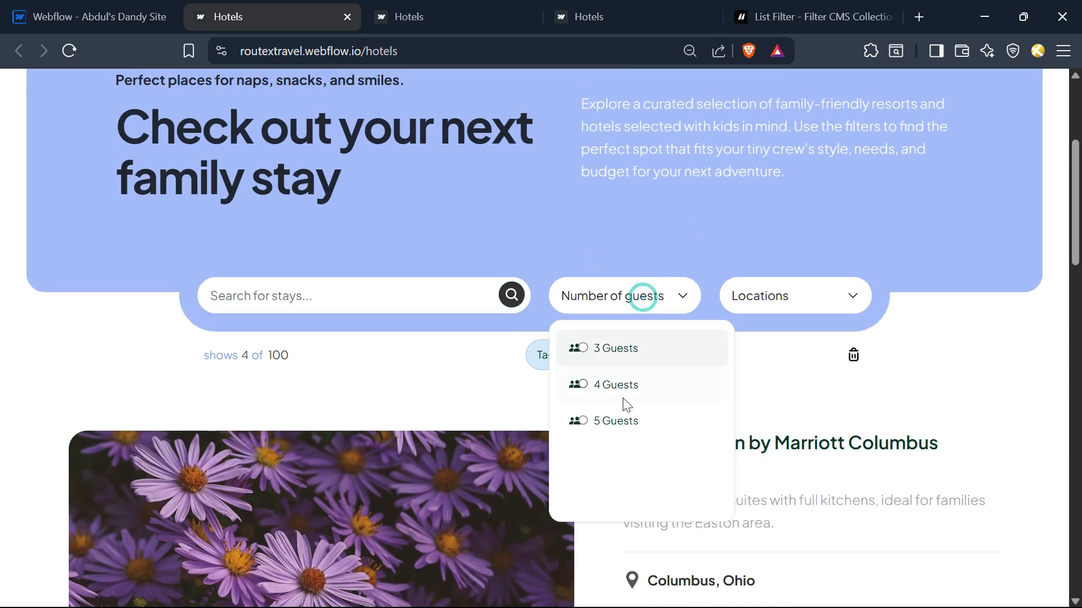
{"action": "left_click", "coordinate": [622, 348]}
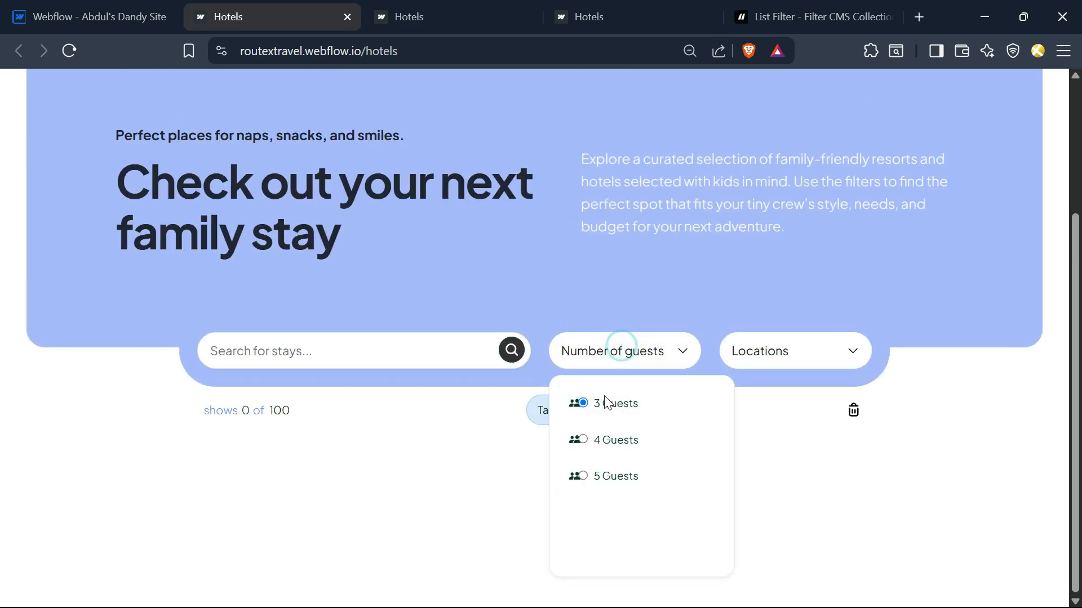
{"action": "left_click", "coordinate": [455, 475]}
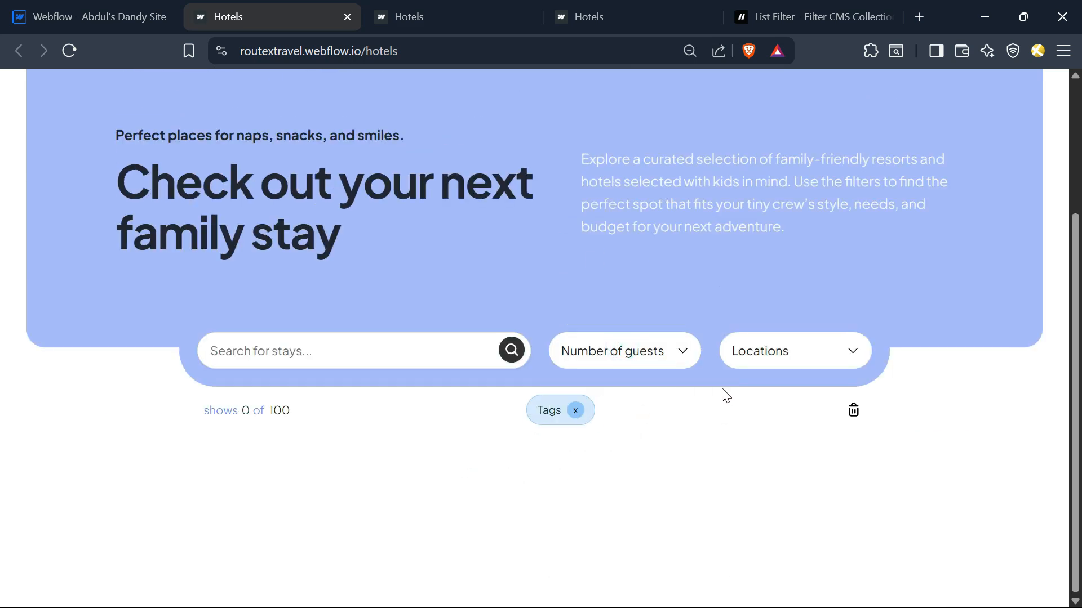
- Switch the guest filter to 4 Guests while keeping the chosen location
{"action": "left_click", "coordinate": [761, 352]}
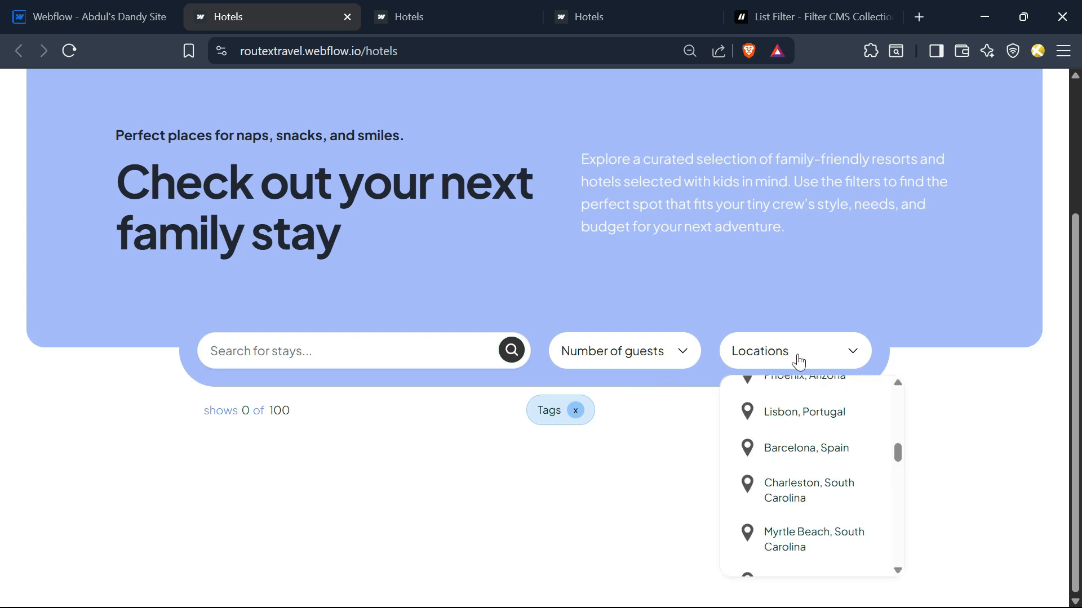
{"action": "left_click", "coordinate": [654, 367]}
{"action": "left_click", "coordinate": [620, 442]}
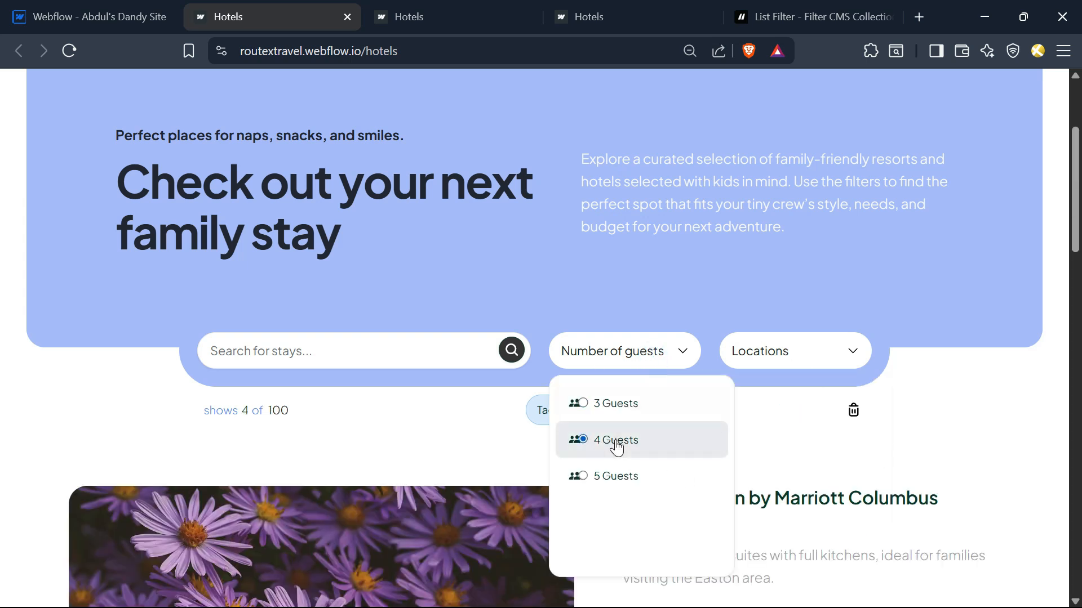
- Set the location filter to All locations with 4 Guests still chosen, and close the location options
{"action": "scroll", "coordinate": [620, 395], "scroll_direction": "down", "scroll_amount": 2}
{"action": "left_click", "coordinate": [787, 204]}
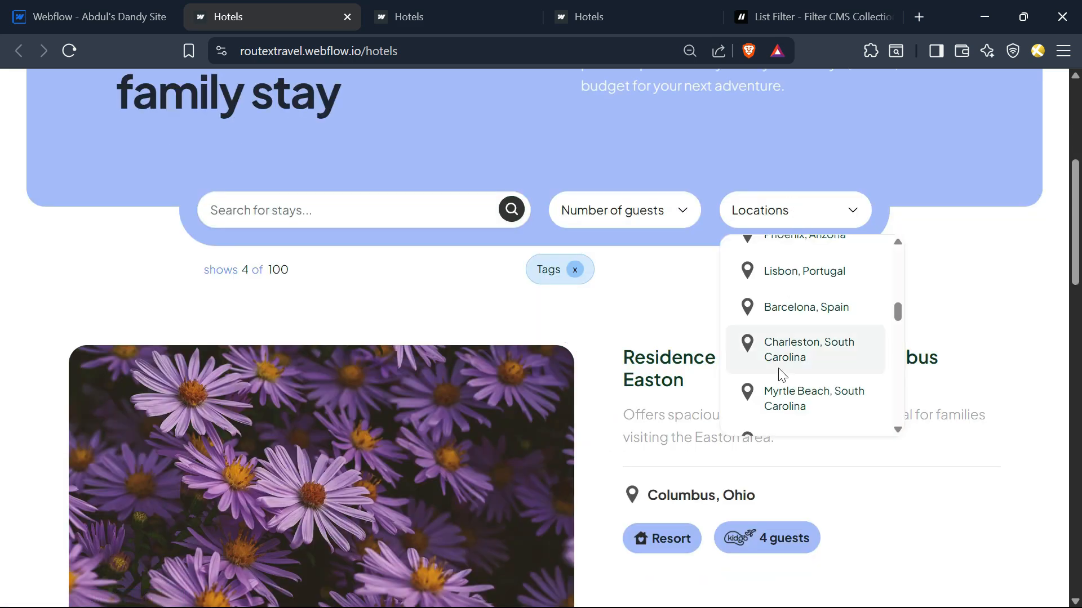
{"action": "scroll", "coordinate": [779, 363], "scroll_direction": "up", "scroll_amount": 2}
{"action": "scroll", "coordinate": [779, 359], "scroll_direction": "up", "scroll_amount": 3}
{"action": "left_click", "coordinate": [795, 268]}
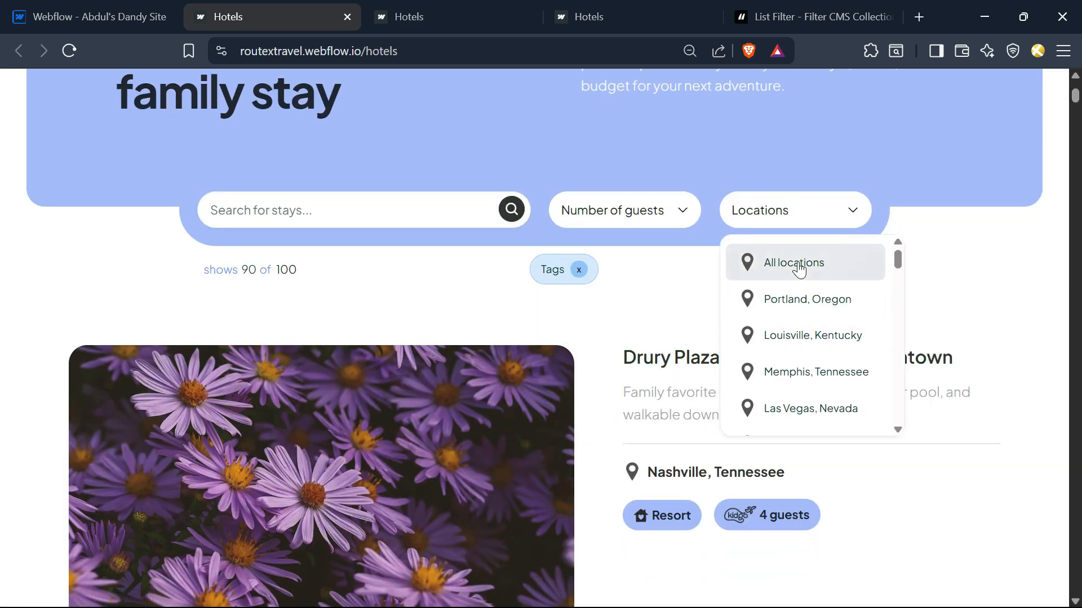
{"action": "left_click", "coordinate": [458, 299]}
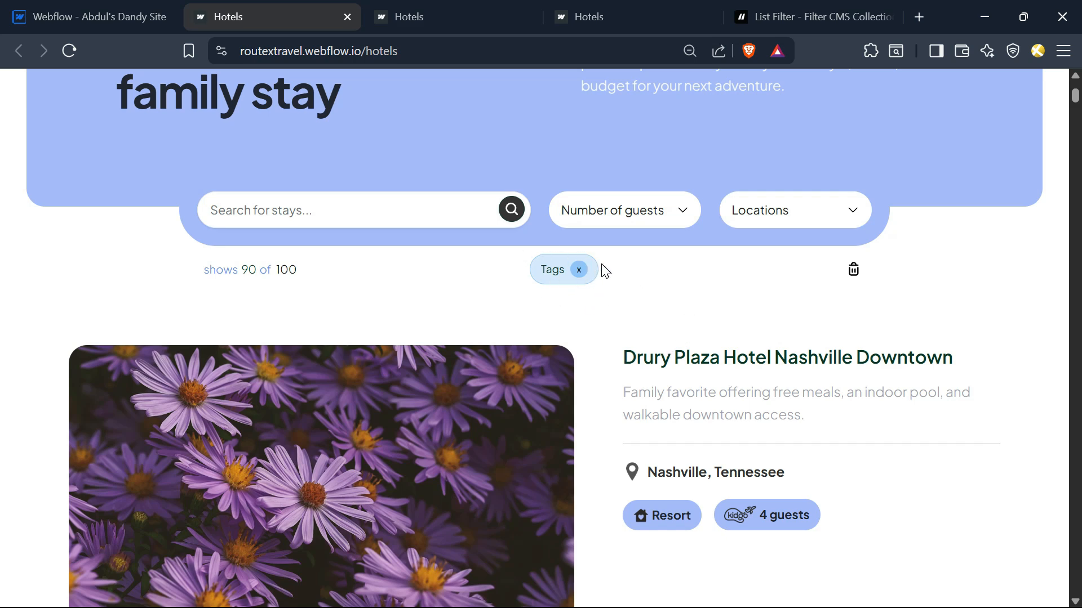
- Clear all filters with the trash control and filter the hotels by Louisville, Kentucky again
{"action": "left_click", "coordinate": [854, 272]}
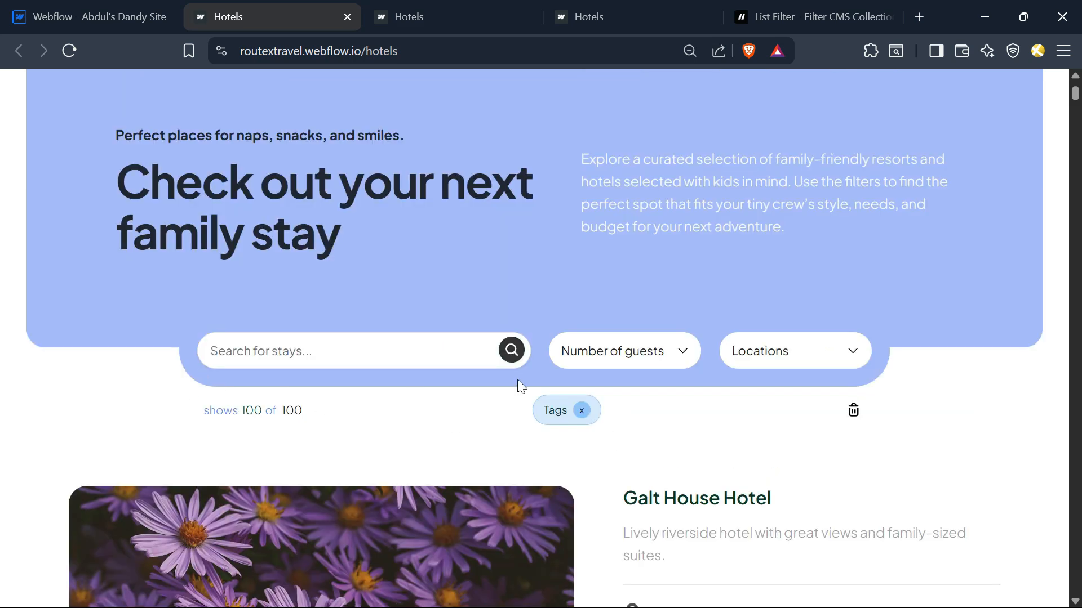
{"action": "left_click", "coordinate": [787, 350]}
{"action": "left_click", "coordinate": [817, 478]}
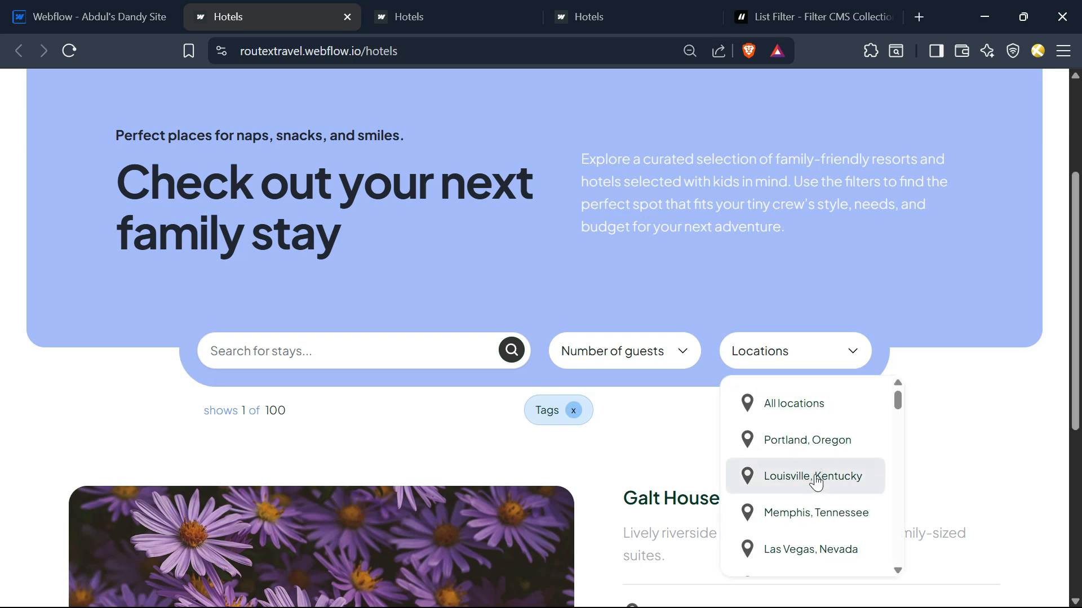
- Test the guest filter with 4 Guests and 3 Guests for the Louisville, Kentucky location
{"action": "left_click", "coordinate": [644, 356]}
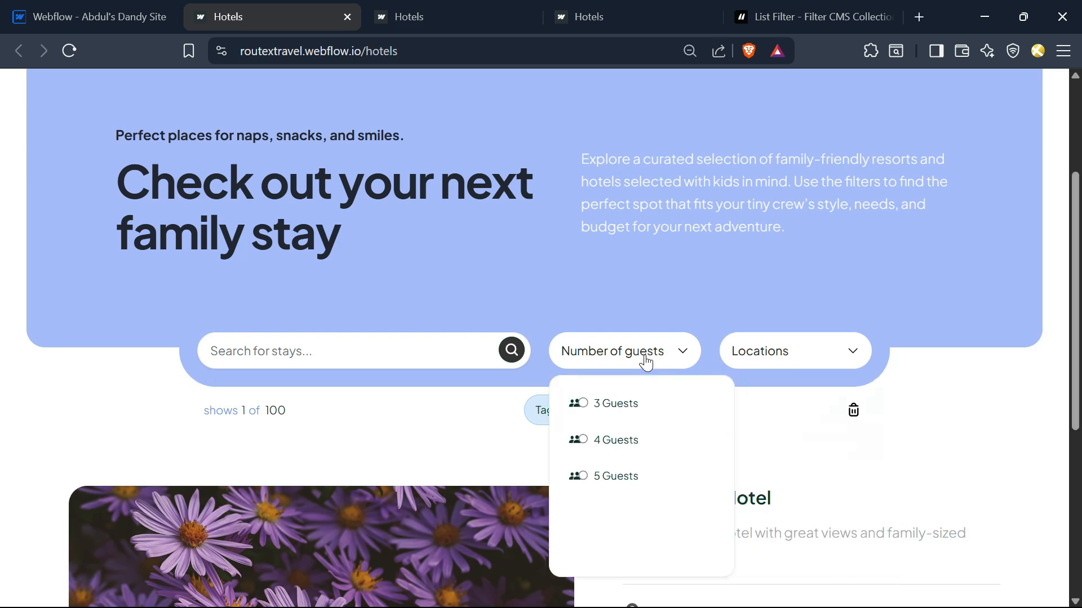
{"action": "left_click", "coordinate": [619, 447]}
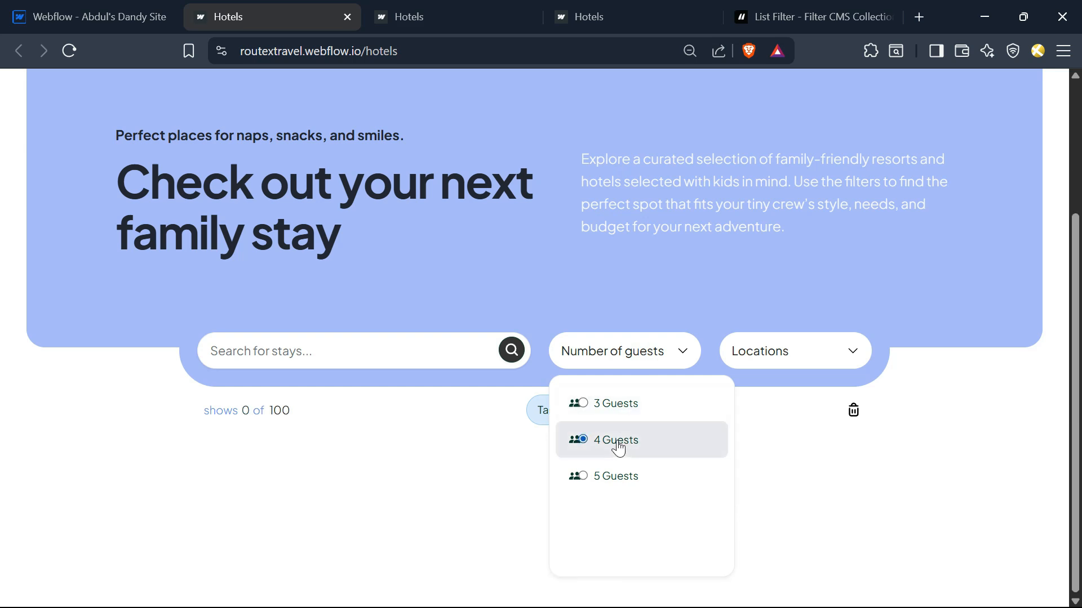
{"action": "left_click", "coordinate": [616, 417]}
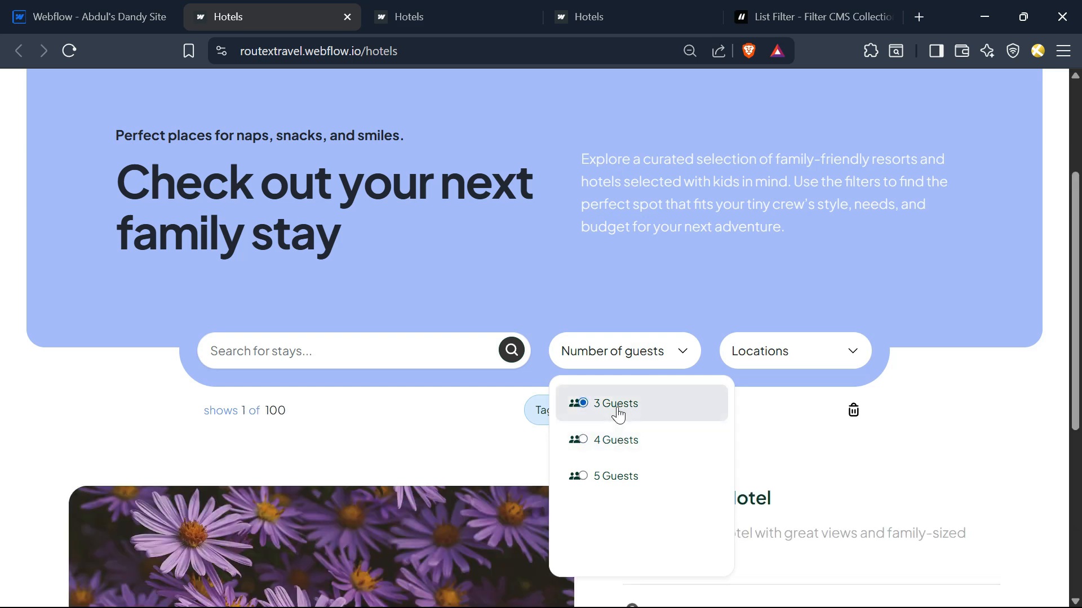
- Clear the guest and location filters and look through the full hotel list
{"action": "left_click", "coordinate": [853, 411]}
{"action": "scroll", "coordinate": [888, 522], "scroll_direction": "down", "scroll_amount": 10}
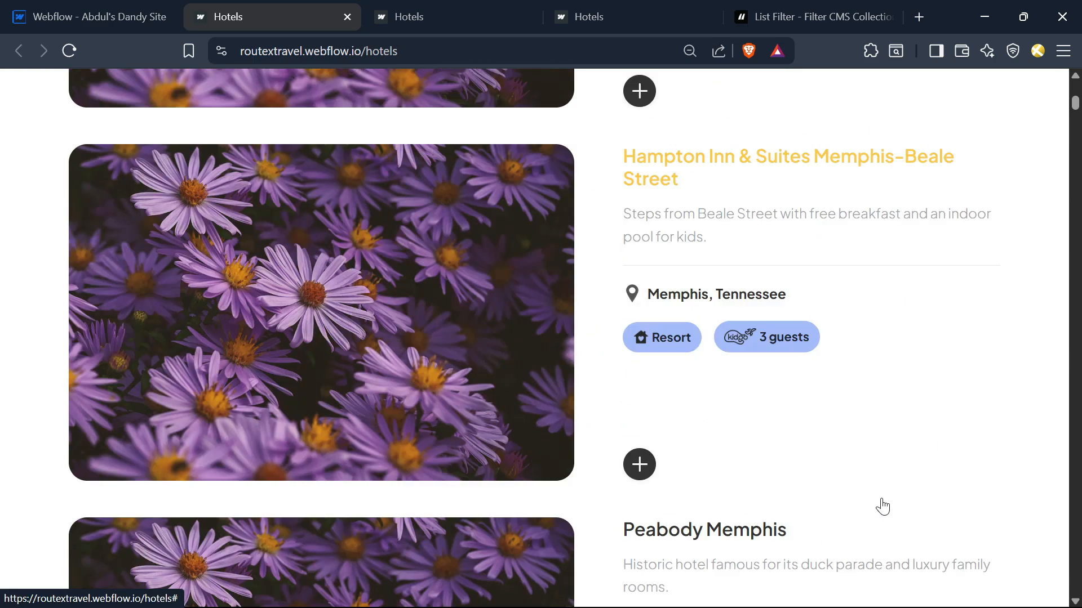
{"action": "scroll", "coordinate": [881, 495], "scroll_direction": "down", "scroll_amount": 15}
{"action": "scroll", "coordinate": [883, 476], "scroll_direction": "up", "scroll_amount": 20}
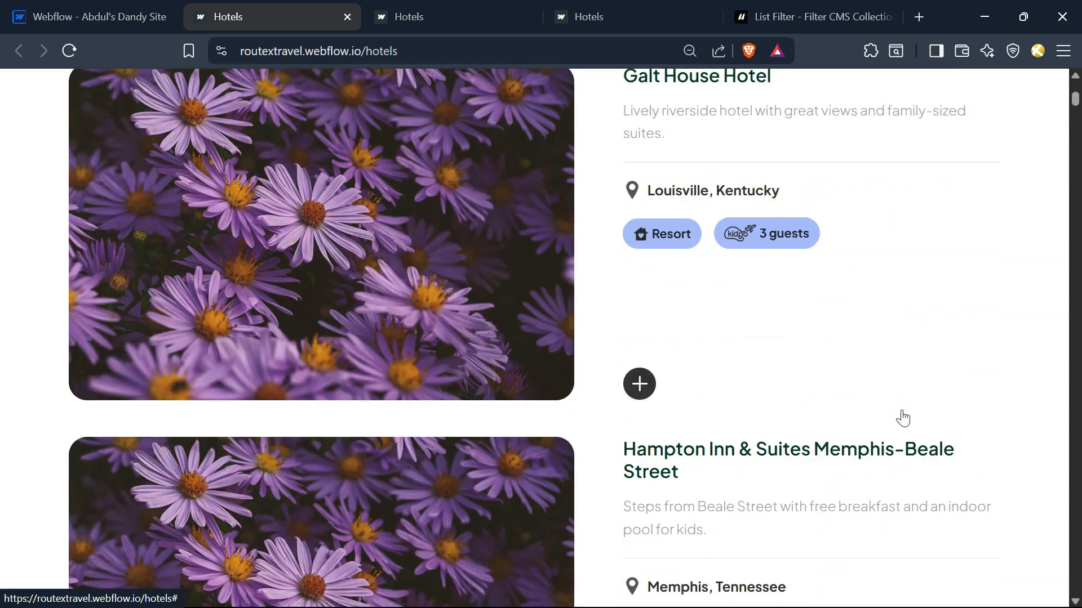
{"action": "scroll", "coordinate": [902, 418], "scroll_direction": "up", "scroll_amount": 7}
- Test the stay search with "indy" and look over the hotel list with and without the search term
{"action": "left_click", "coordinate": [259, 352]}
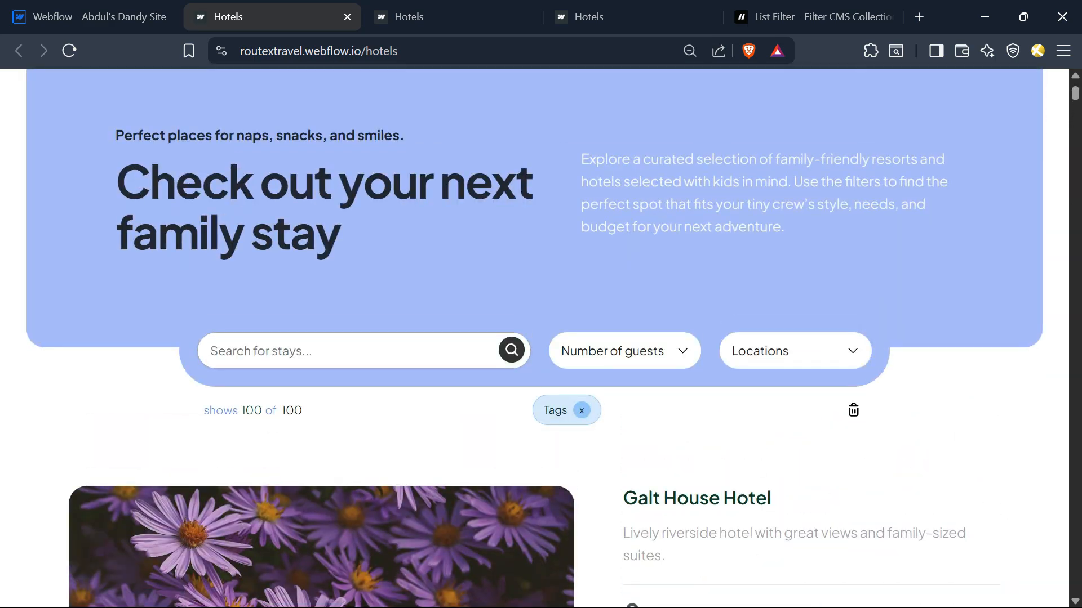
{"action": "type", "text": "4"}
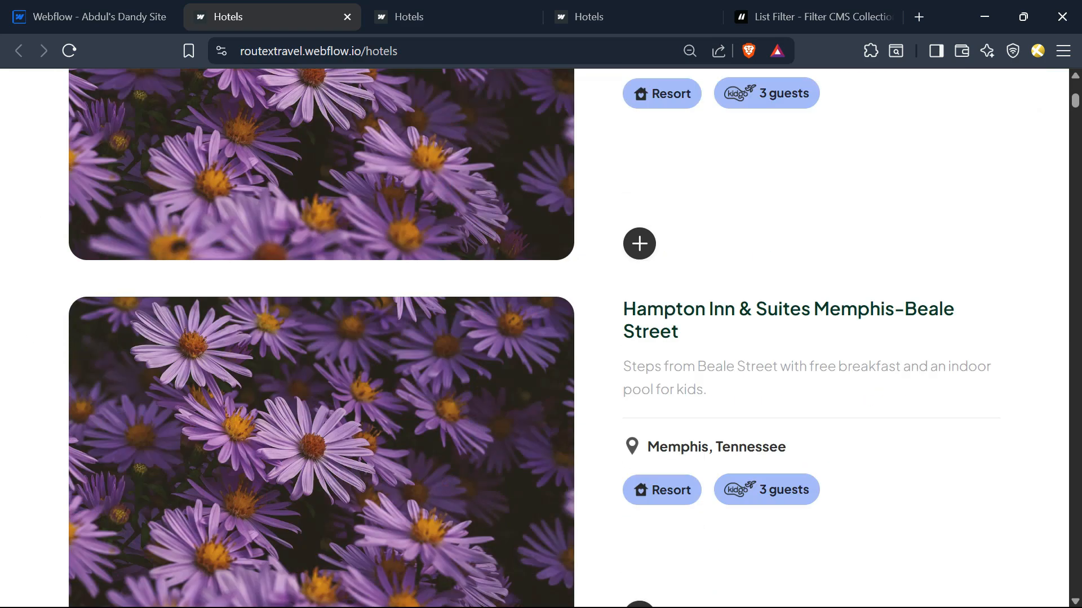
{"action": "key", "text": "ctrl+a"}
{"action": "key", "text": "BackSpace"}
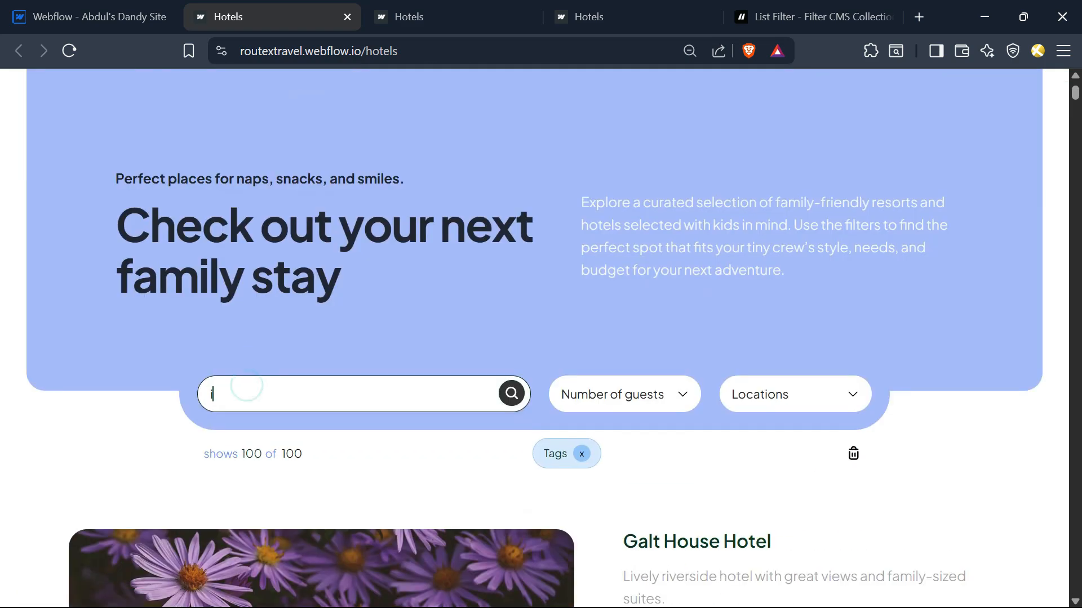
{"action": "type", "text": "indy"}
{"action": "scroll", "coordinate": [568, 502], "scroll_direction": "down", "scroll_amount": 2}
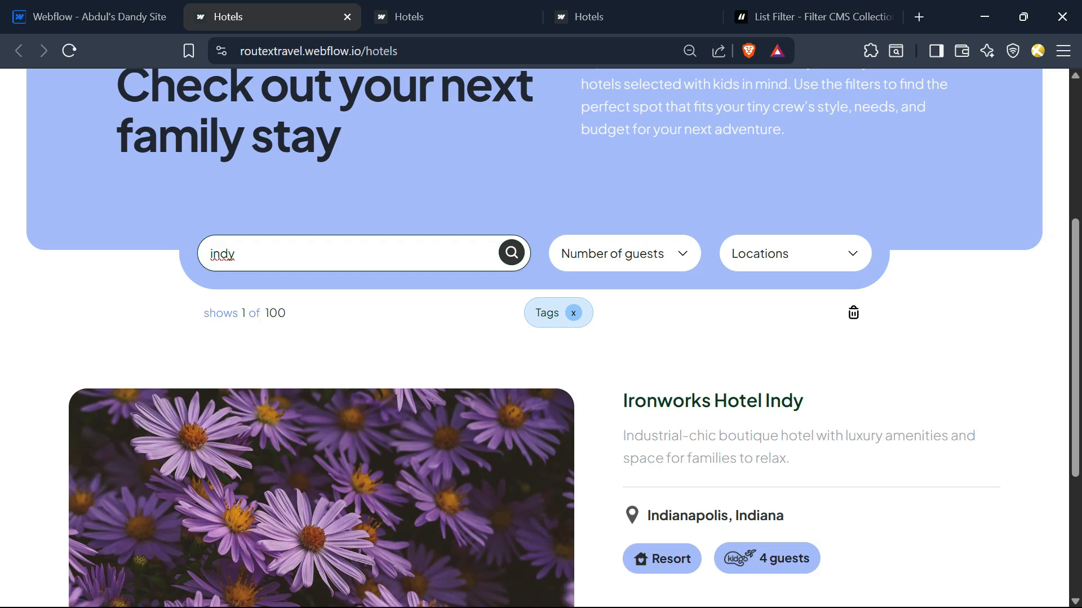
{"action": "scroll", "coordinate": [724, 440], "scroll_direction": "down", "scroll_amount": 2}
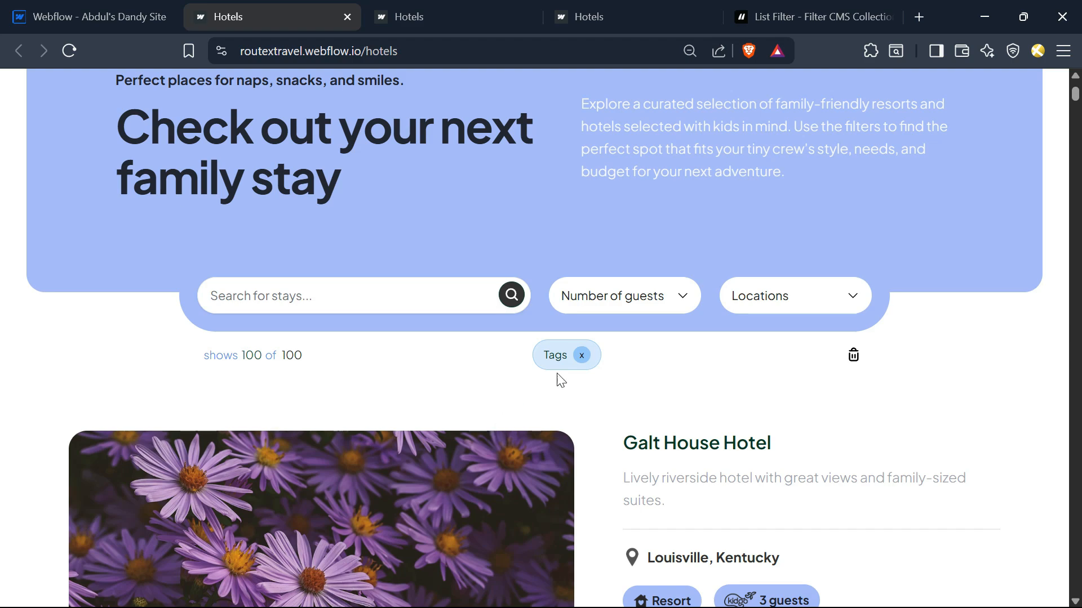
{"action": "scroll", "coordinate": [678, 398], "scroll_direction": "down", "scroll_amount": 5}
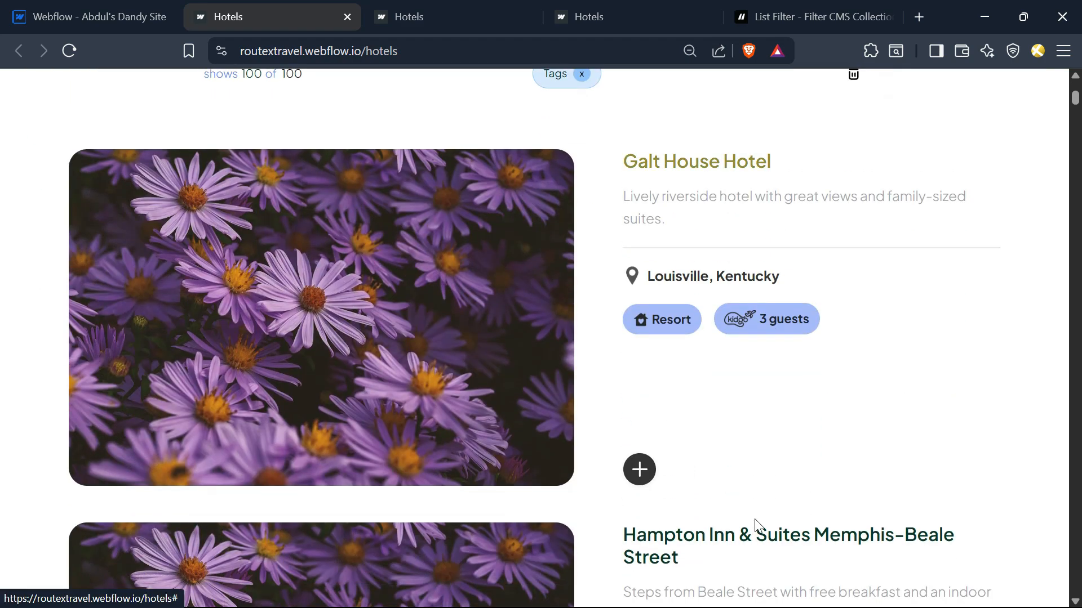
{"action": "scroll", "coordinate": [609, 394], "scroll_direction": "up", "scroll_amount": 3}
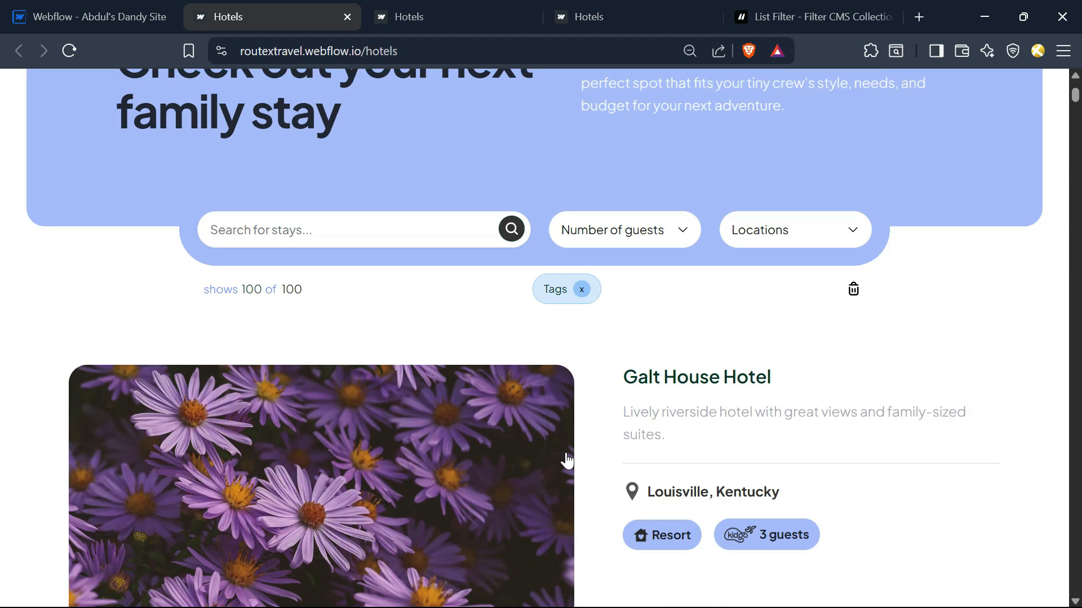
- Switch back to the Webflow Designer, show the Number of guests dropdown menu and duplicate its 5 Guests option
{"action": "left_click", "coordinate": [140, 7]}
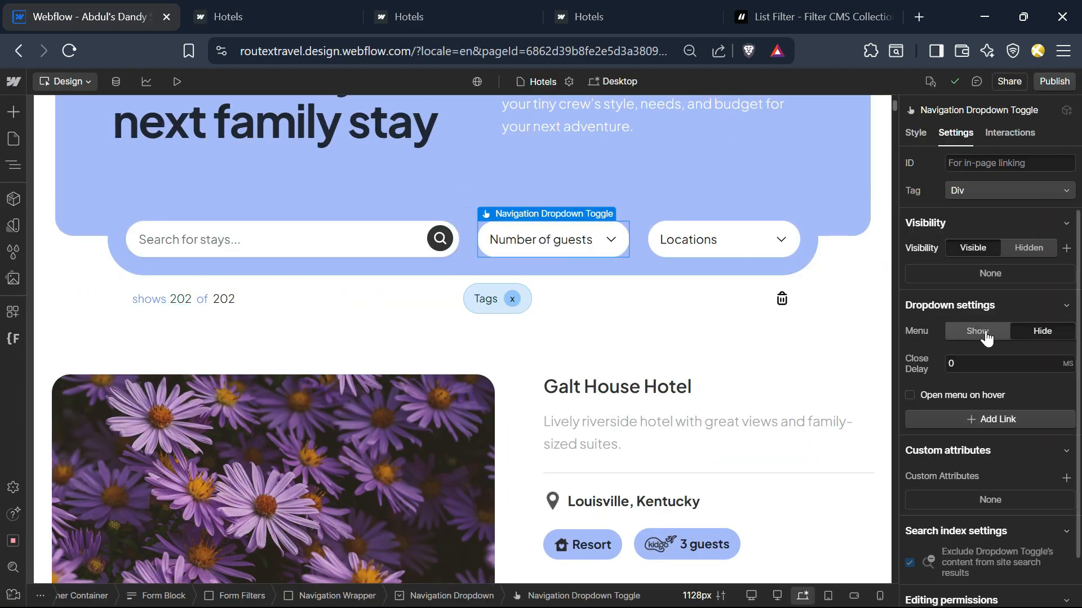
{"action": "left_click", "coordinate": [985, 336]}
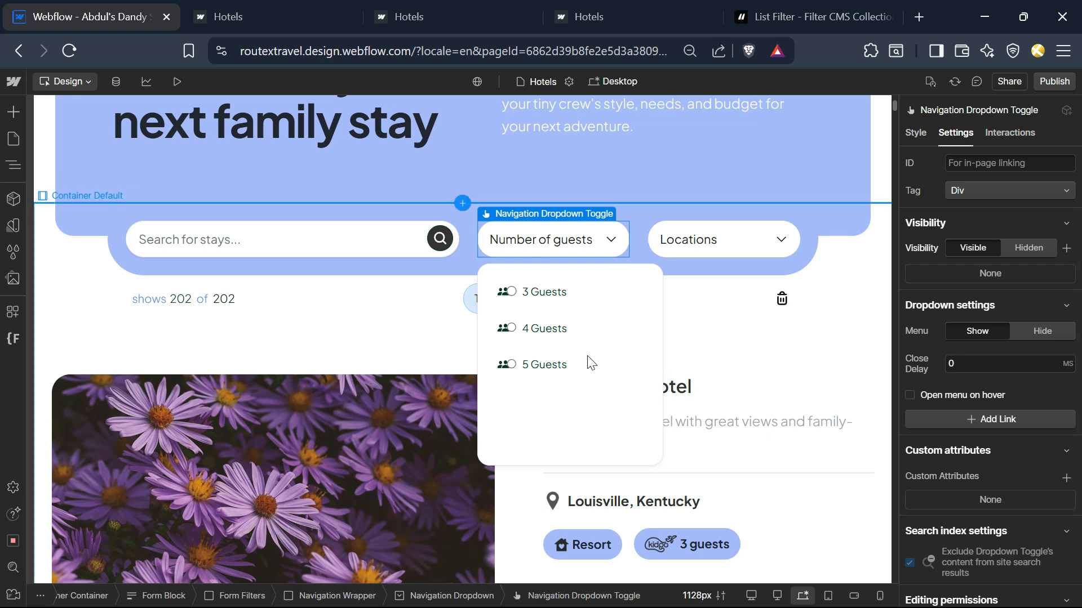
{"action": "left_click", "coordinate": [600, 371]}
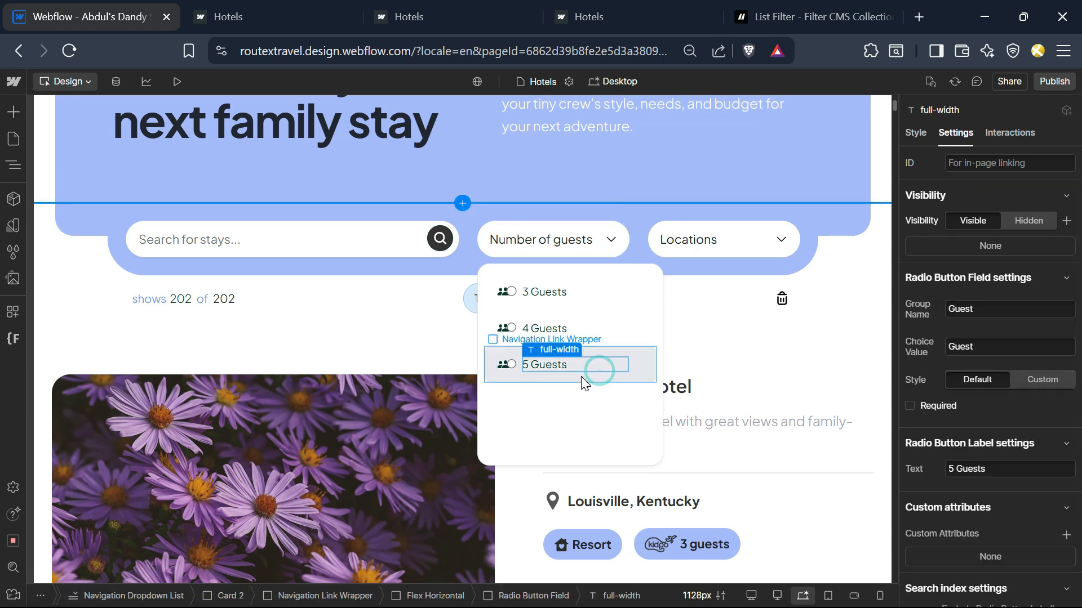
{"action": "left_click", "coordinate": [580, 377]}
{"action": "key", "text": "ctrl+c"}
{"action": "key", "text": "ctrl+v"}
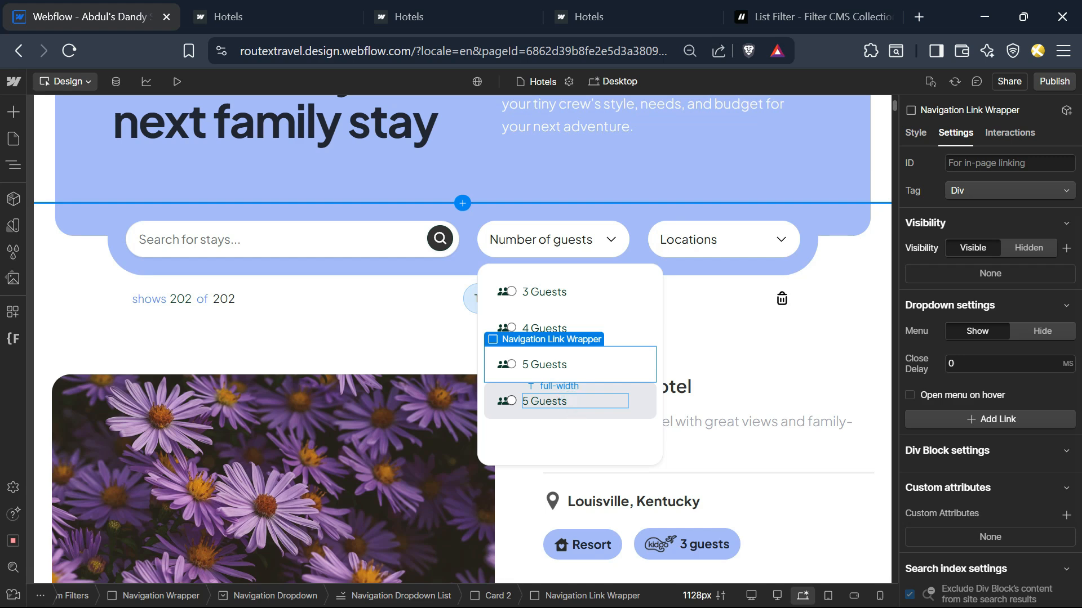
- Delete the radio button field from the last, duplicated 5 Guests item in the Number of guests dropdown
{"action": "left_click", "coordinate": [567, 402]}
{"action": "left_click", "coordinate": [532, 602]}
{"action": "key", "text": "Delete"}
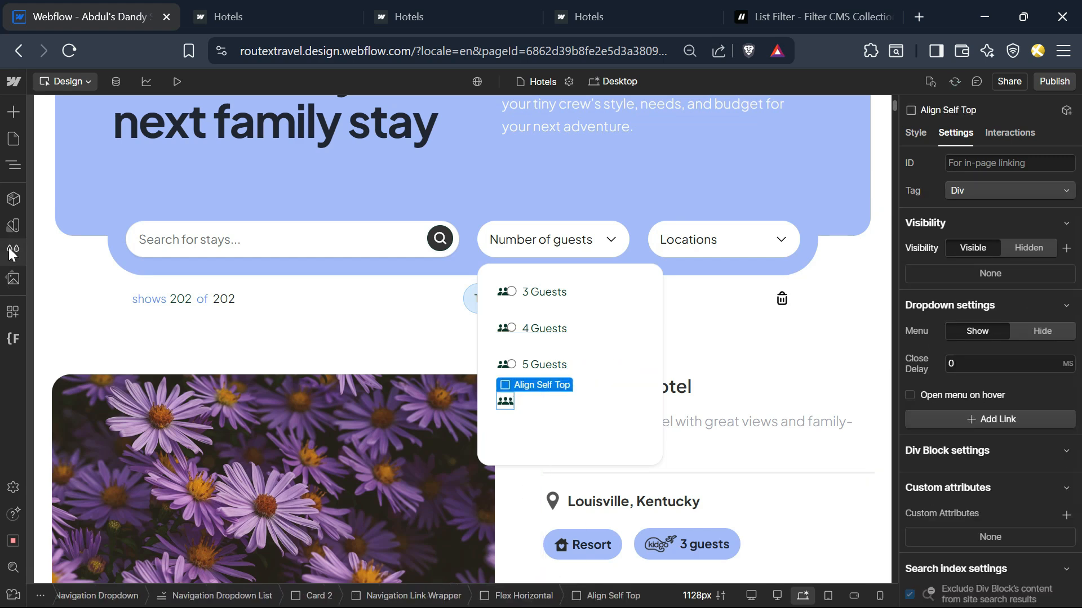
- Insert a Checkbox element into the Flex Horizontal block of the last dropdown item, beside its guests icon
{"action": "left_click", "coordinate": [12, 166]}
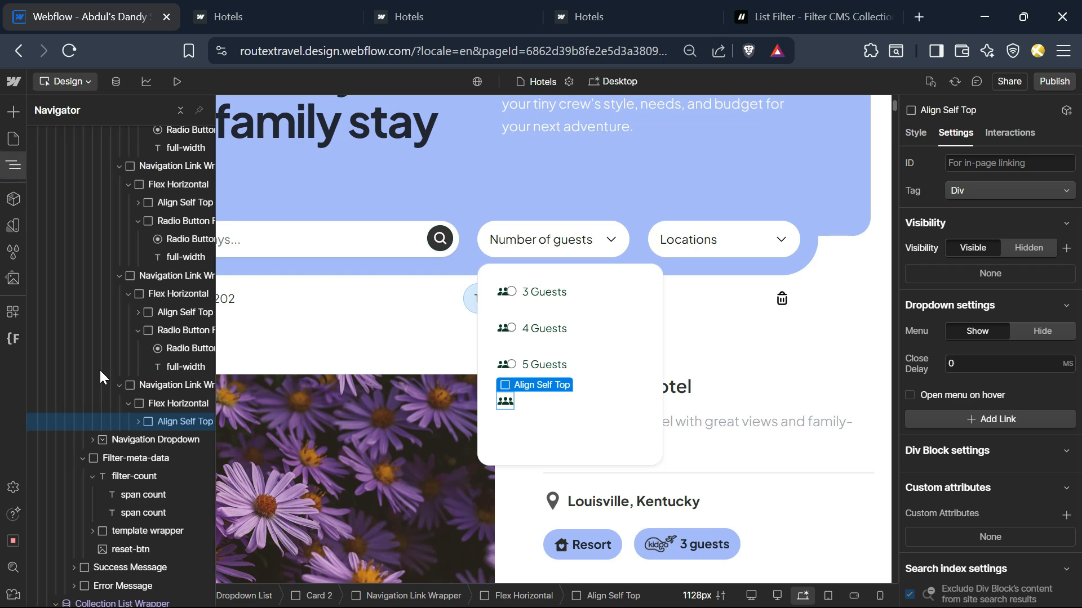
{"action": "left_click", "coordinate": [172, 402]}
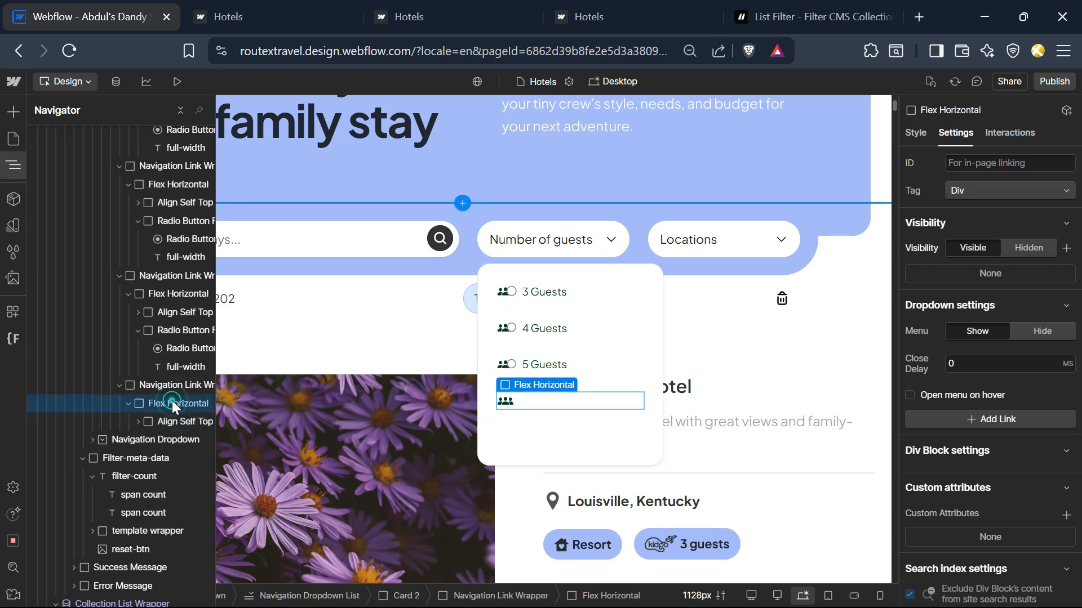
{"action": "key", "text": "ctrl+k"}
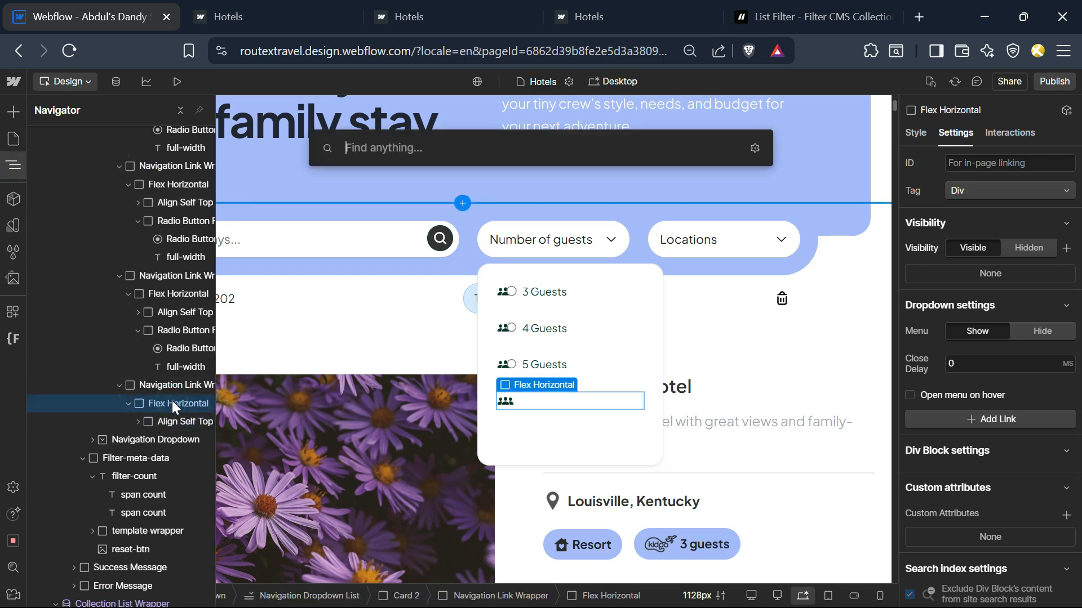
{"action": "type", "text": "chec"}
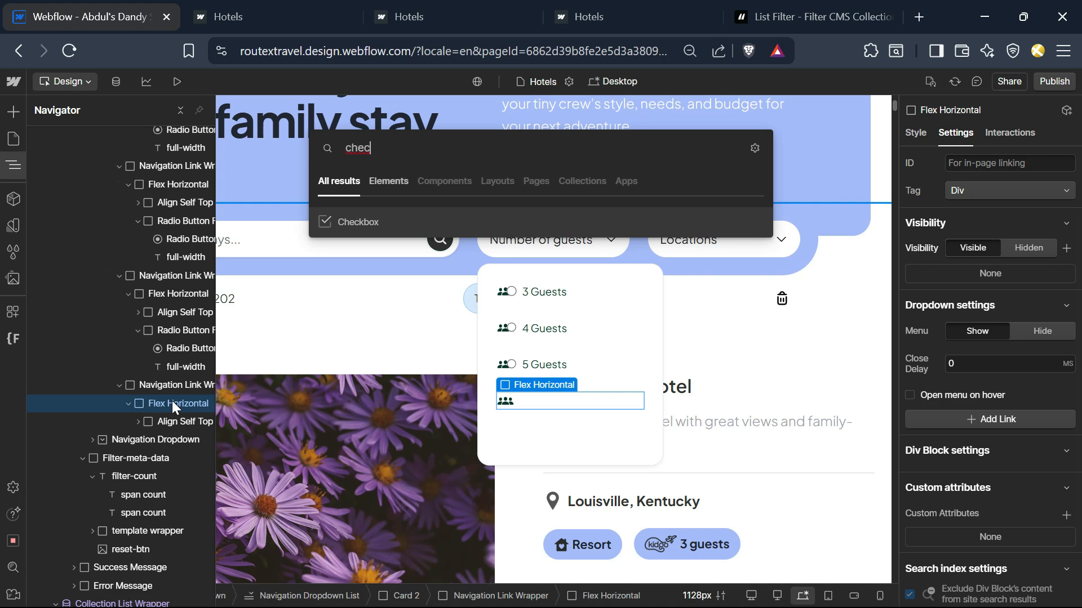
{"action": "key", "text": "Return"}
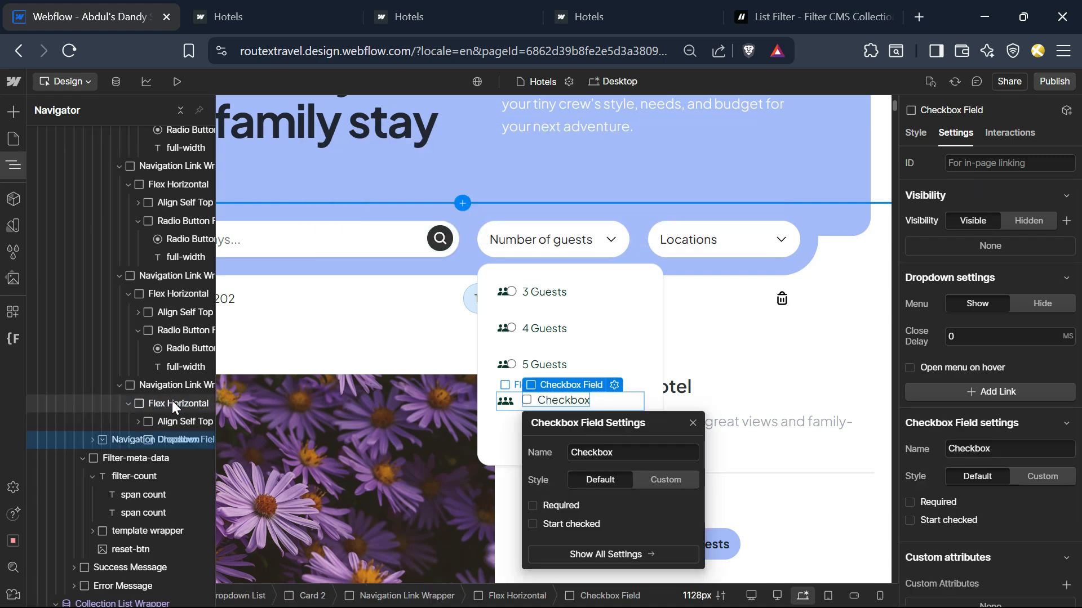
- Set the new checkbox field's left padding to 0 px
{"action": "key", "text": "s"}
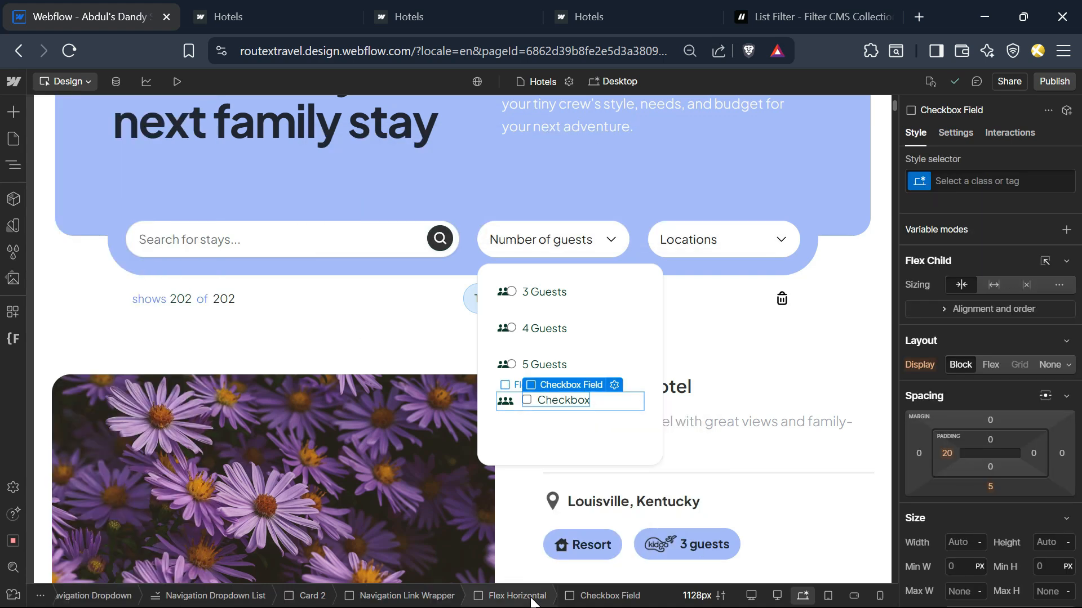
{"action": "left_click", "coordinate": [947, 454]}
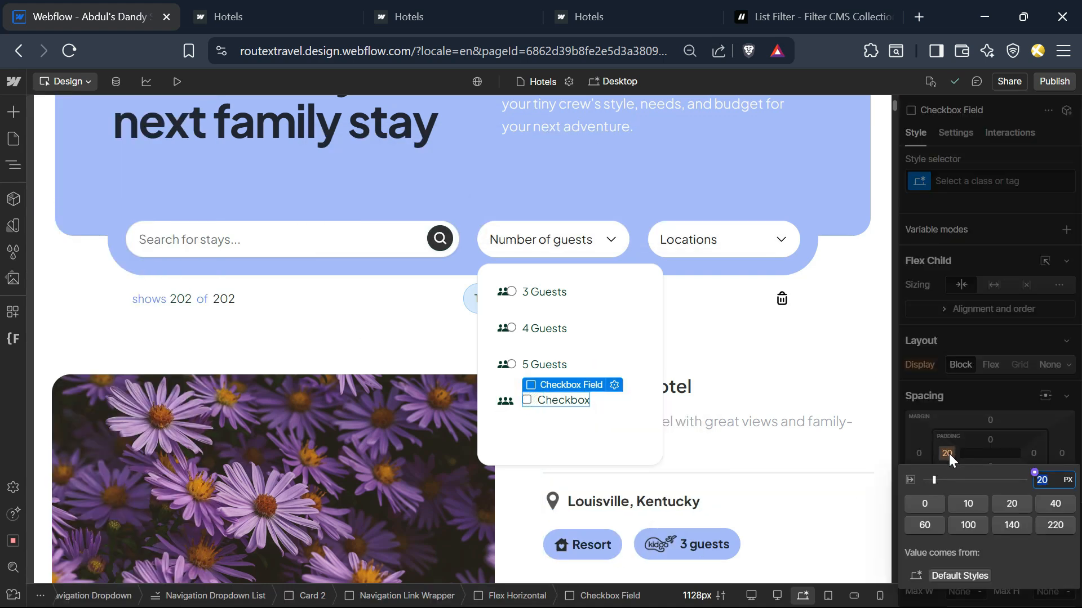
{"action": "left_click", "coordinate": [931, 503]}
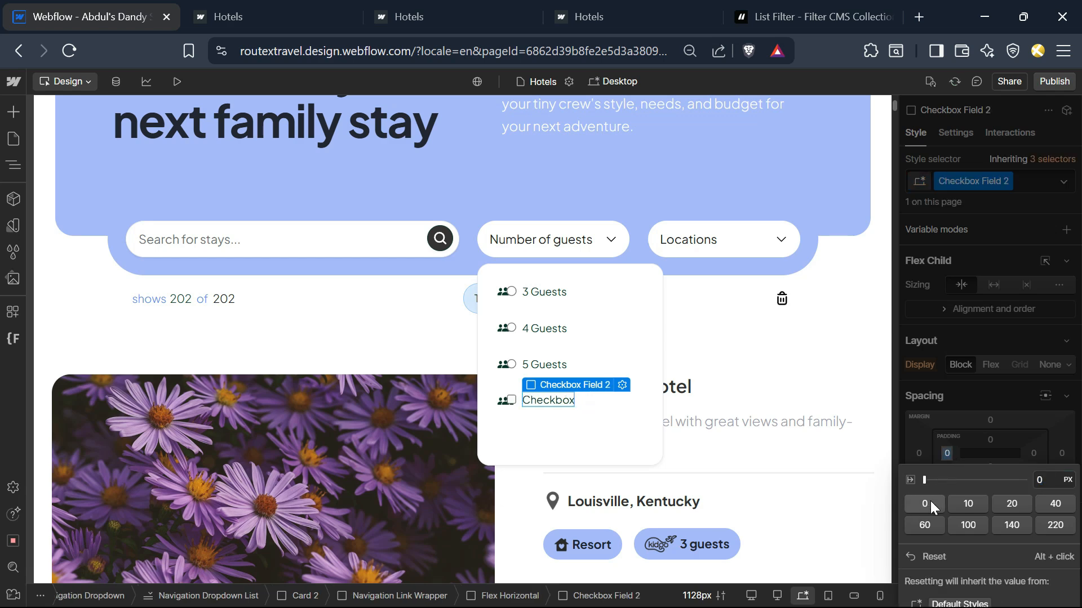
- Change the new checkbox's label text to Resort
{"action": "double_click", "coordinate": [553, 404]}
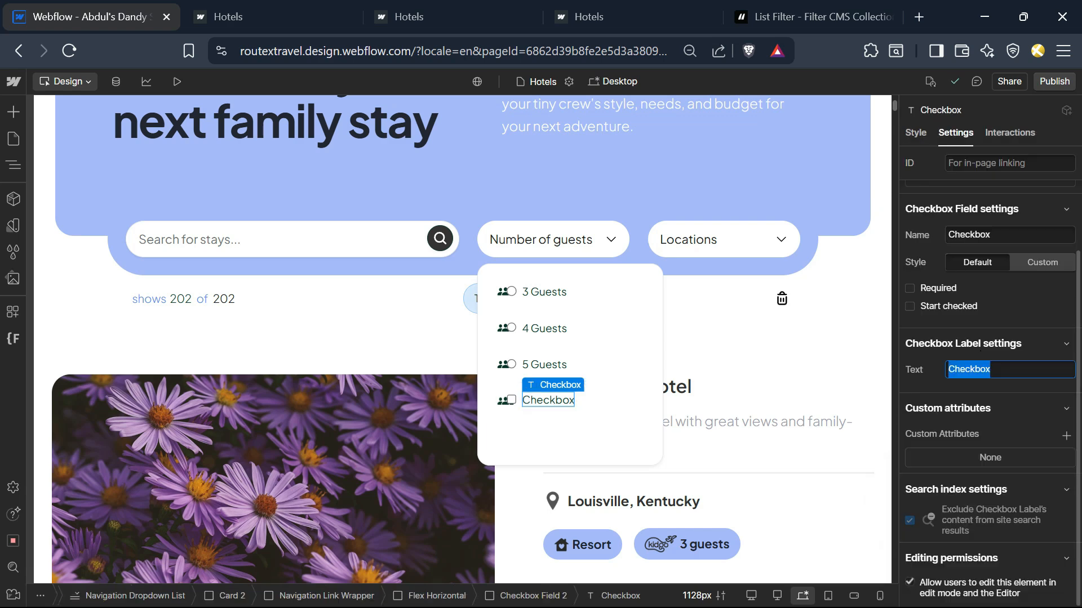
{"action": "type", "text": "Resort"}
{"action": "left_click", "coordinate": [623, 420]}
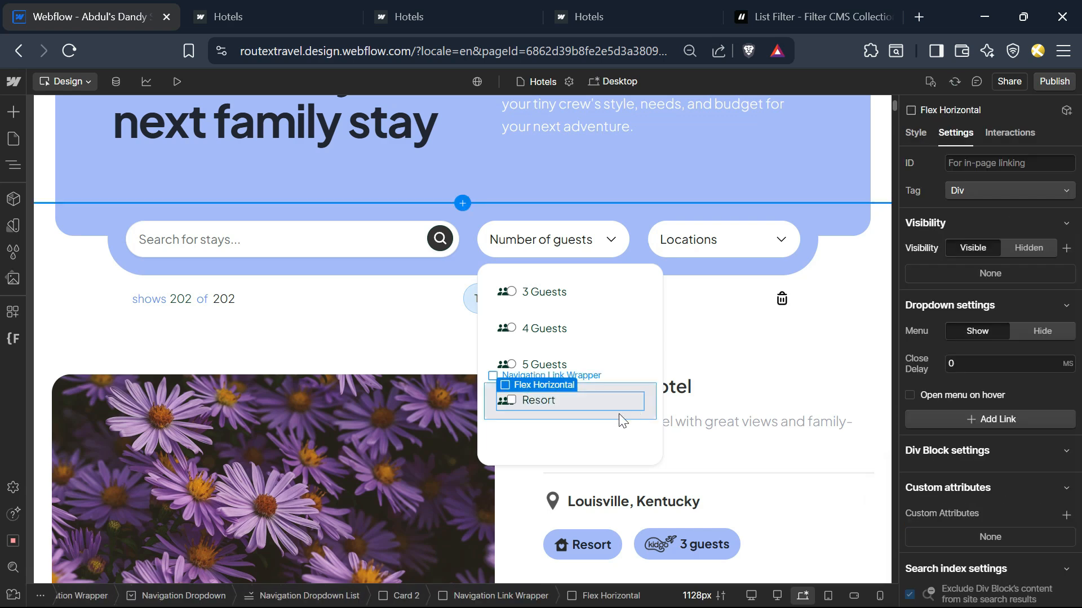
- Replace the Resort item's guests icon with the house icon from the image assets
{"action": "left_click", "coordinate": [503, 402]}
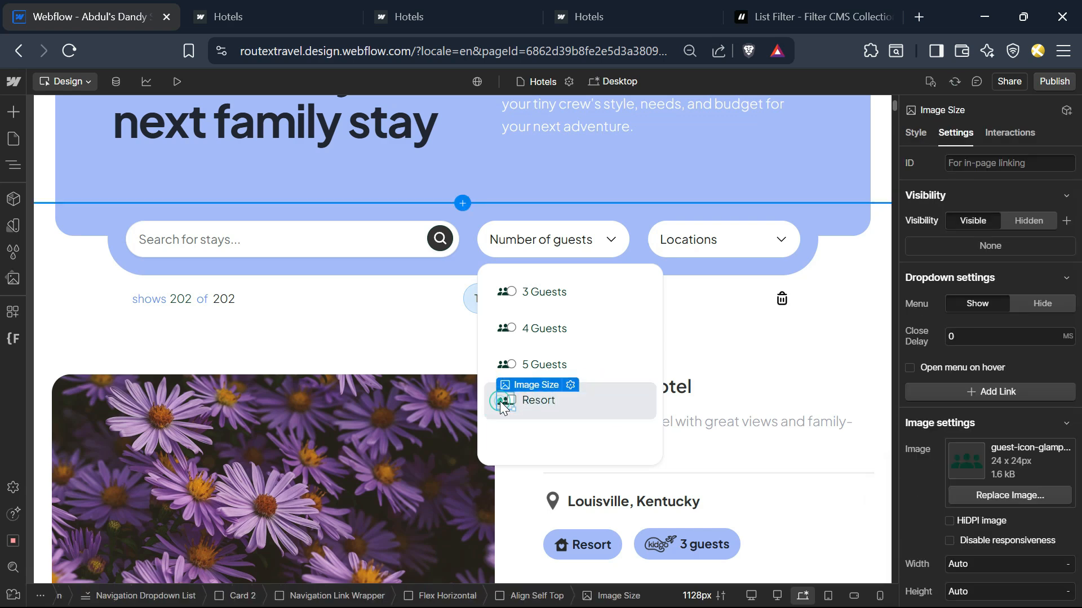
{"action": "left_click", "coordinate": [973, 497]}
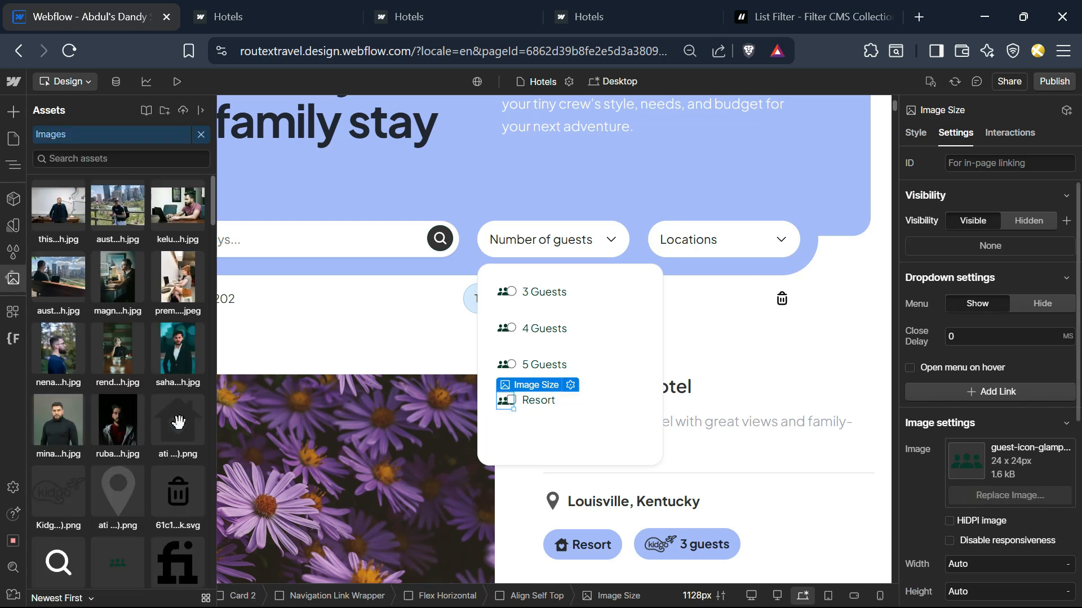
{"action": "left_click", "coordinate": [179, 425]}
{"action": "left_click", "coordinate": [573, 424]}
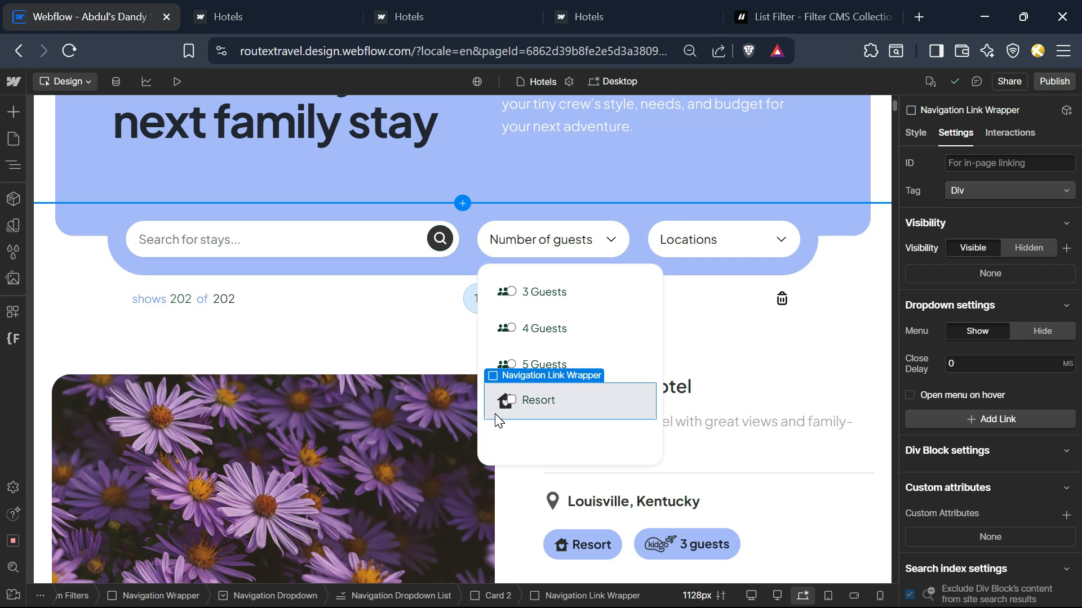
- Duplicate the Resort dropdown item and label the copy Motel
{"action": "key", "text": "ctrl+d"}
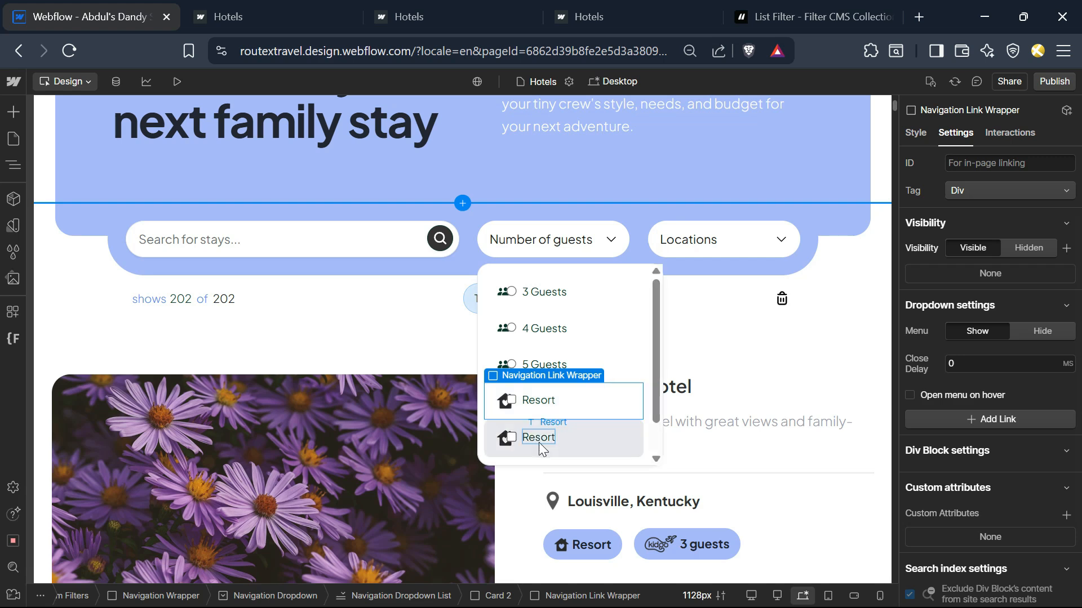
{"action": "left_click", "coordinate": [526, 401]}
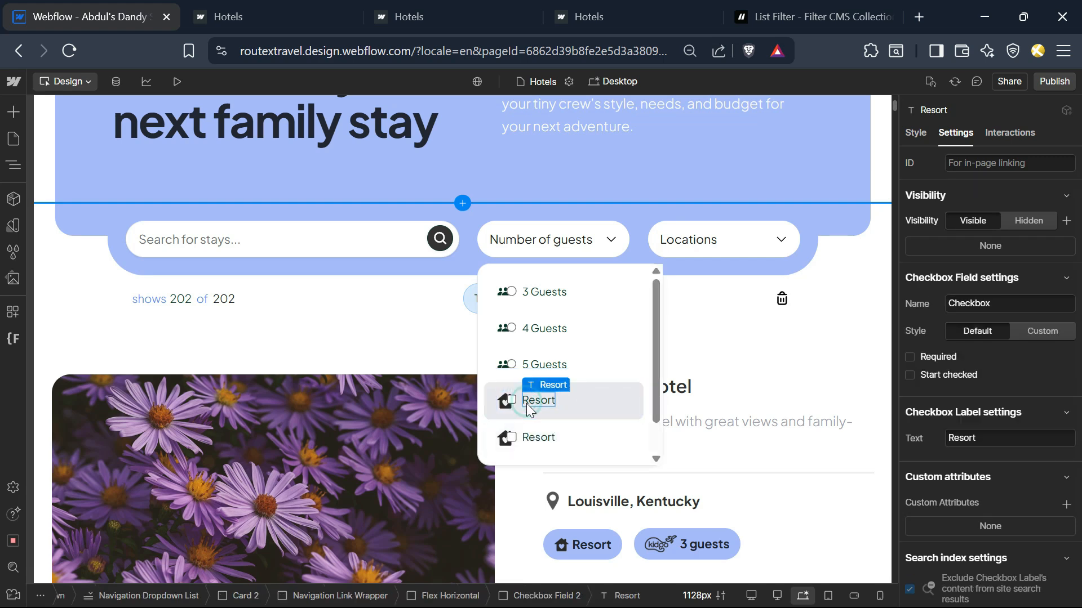
{"action": "left_click", "coordinate": [533, 437]}
{"action": "double_click", "coordinate": [964, 438]}
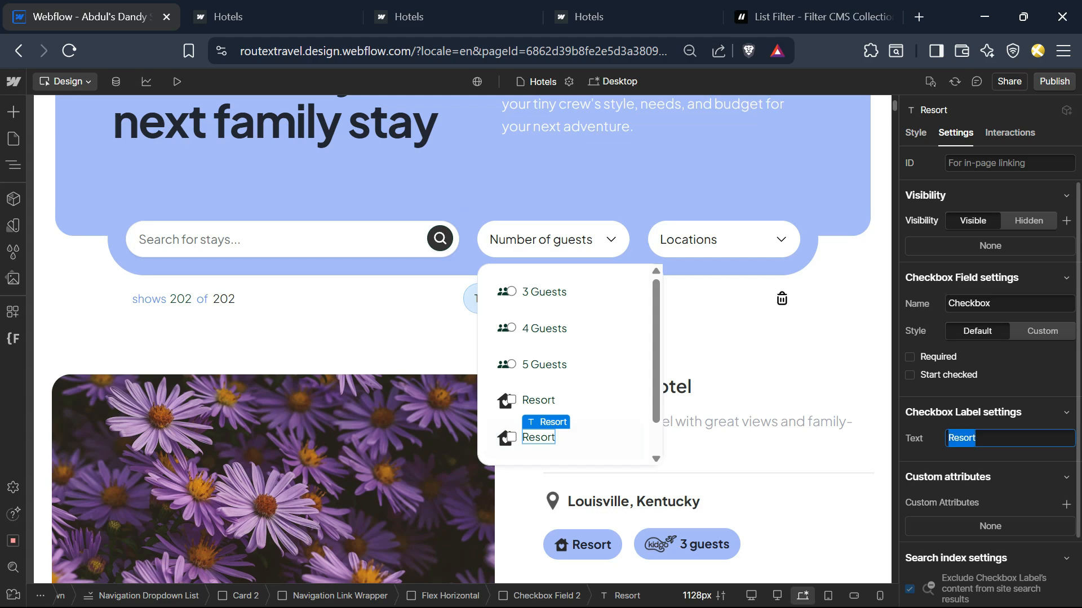
{"action": "type", "text": "Hotel"}
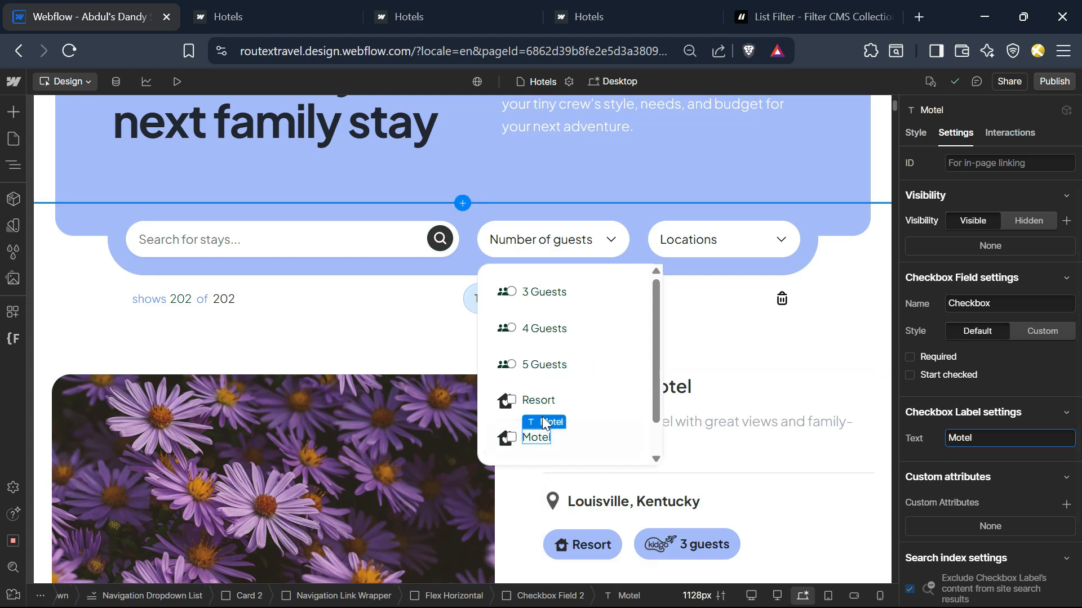
- Look up another hotel type on the published Hotels page and add a third checkbox item labelled Villa
{"action": "key", "text": "ctrl+Tab"}
{"action": "scroll", "coordinate": [716, 436], "scroll_direction": "up", "scroll_amount": 7}
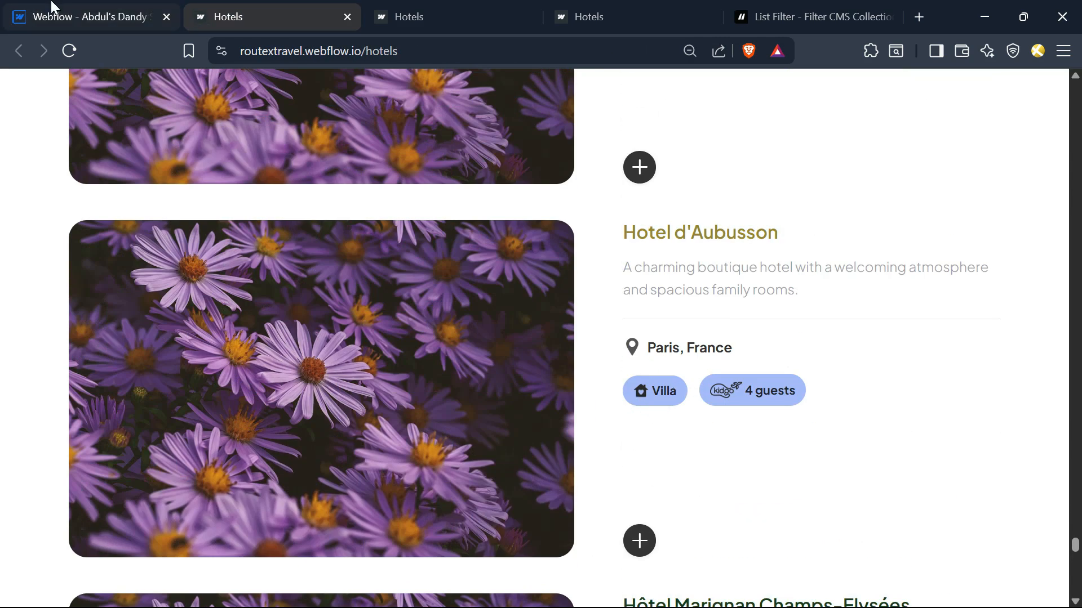
{"action": "key", "text": "ctrl+shift+Tab"}
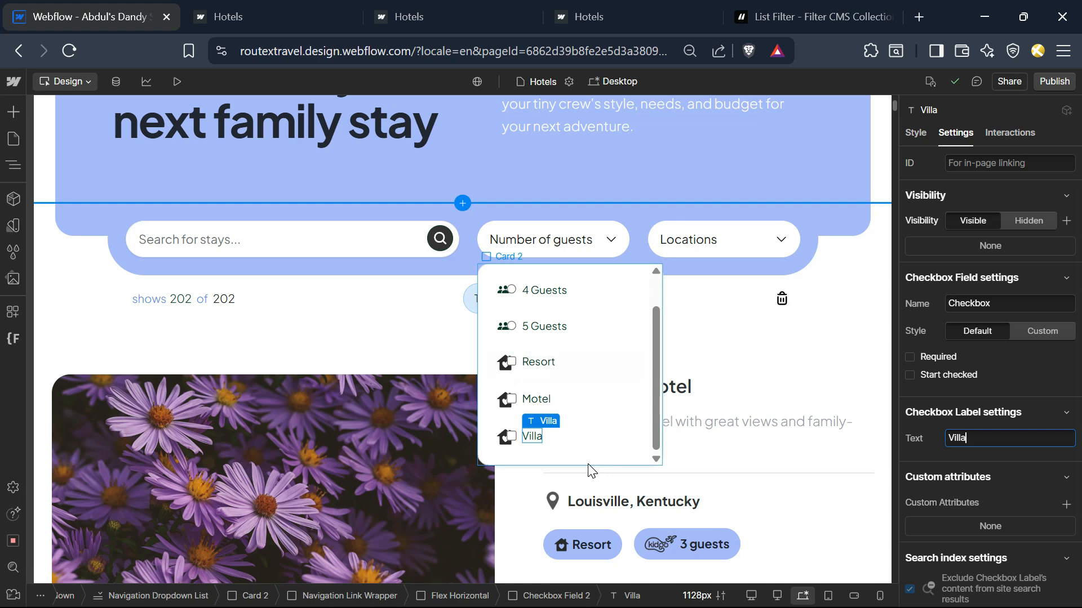
- Select the Resort checkbox and copy the fs-list-field attribute name from the Finsweet List Filter documentation
{"action": "left_click", "coordinate": [514, 368]}
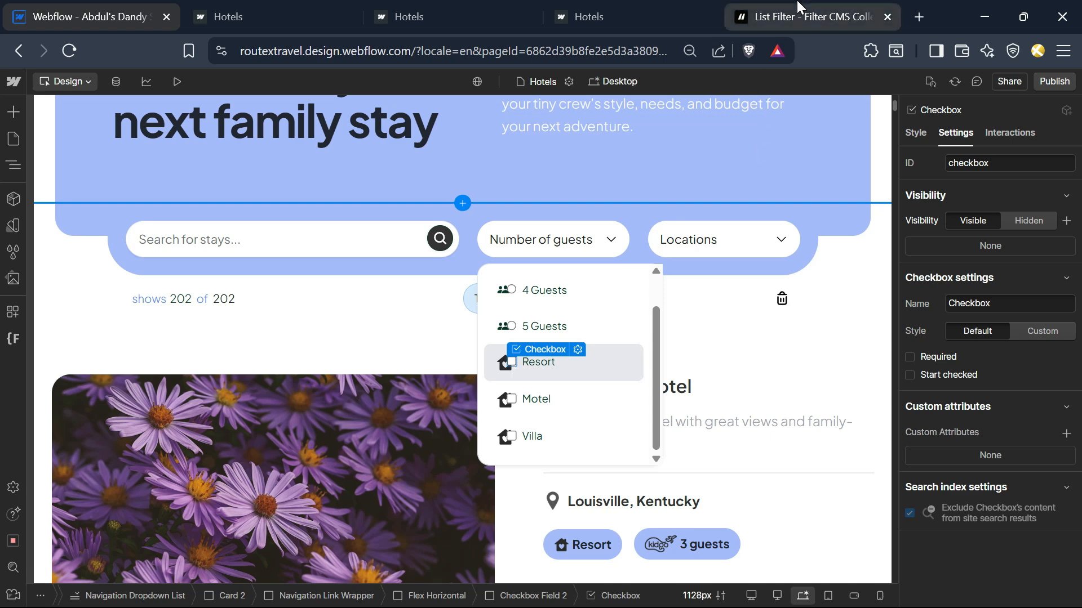
{"action": "left_click", "coordinate": [811, 17]}
{"action": "scroll", "coordinate": [461, 398], "scroll_direction": "up", "scroll_amount": 20}
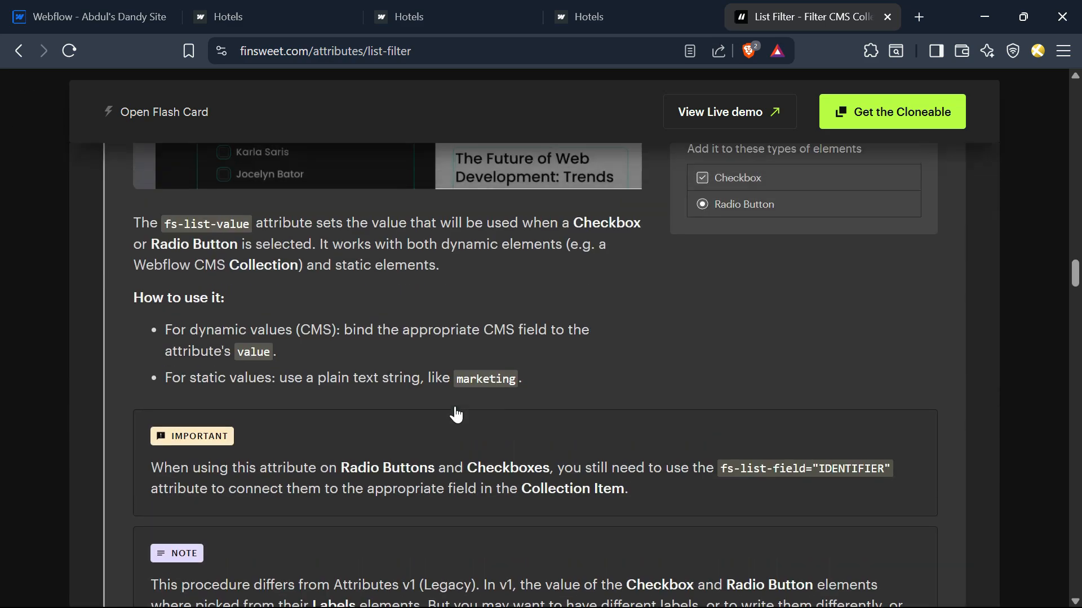
{"action": "scroll", "coordinate": [451, 397], "scroll_direction": "up", "scroll_amount": 10}
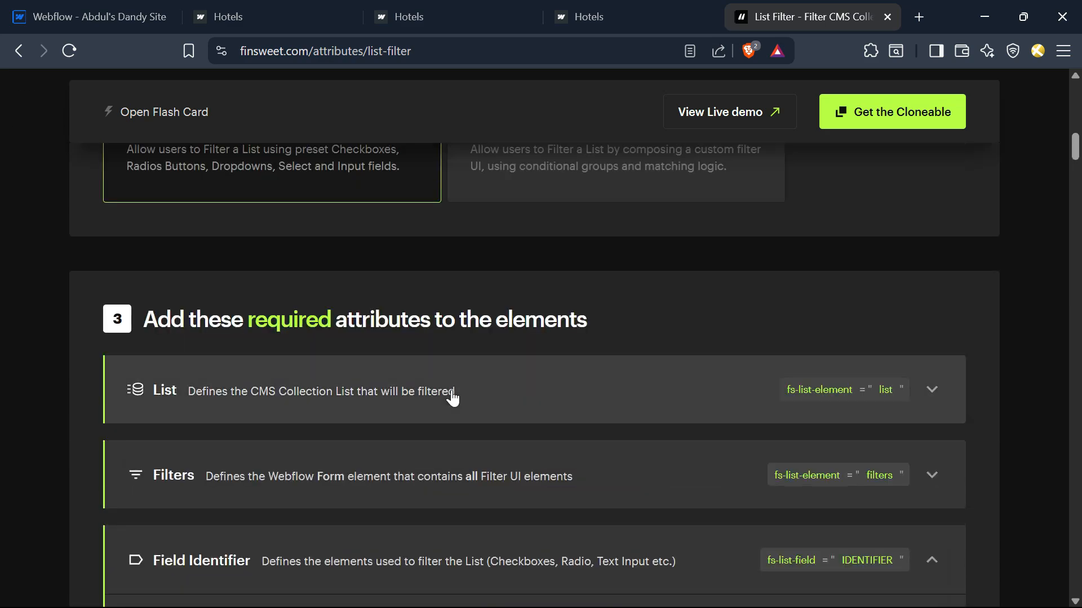
{"action": "scroll", "coordinate": [327, 424], "scroll_direction": "down", "scroll_amount": 5}
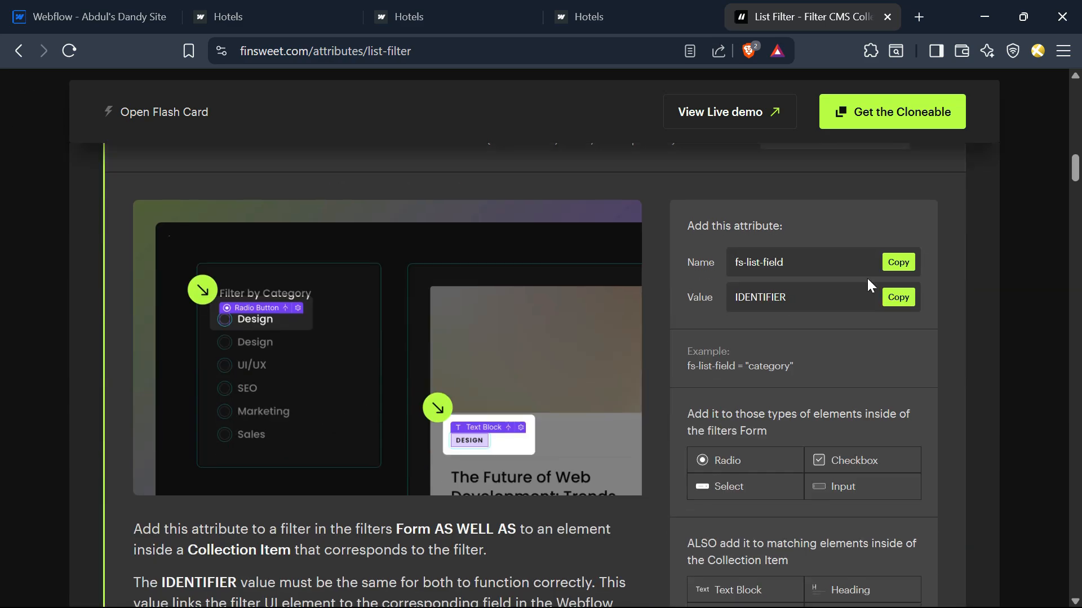
{"action": "left_click", "coordinate": [897, 263]}
- Back in Webflow, add the custom attribute fs-list-field with the value hoteltype to the Resort checkbox
{"action": "left_click", "coordinate": [90, 17]}
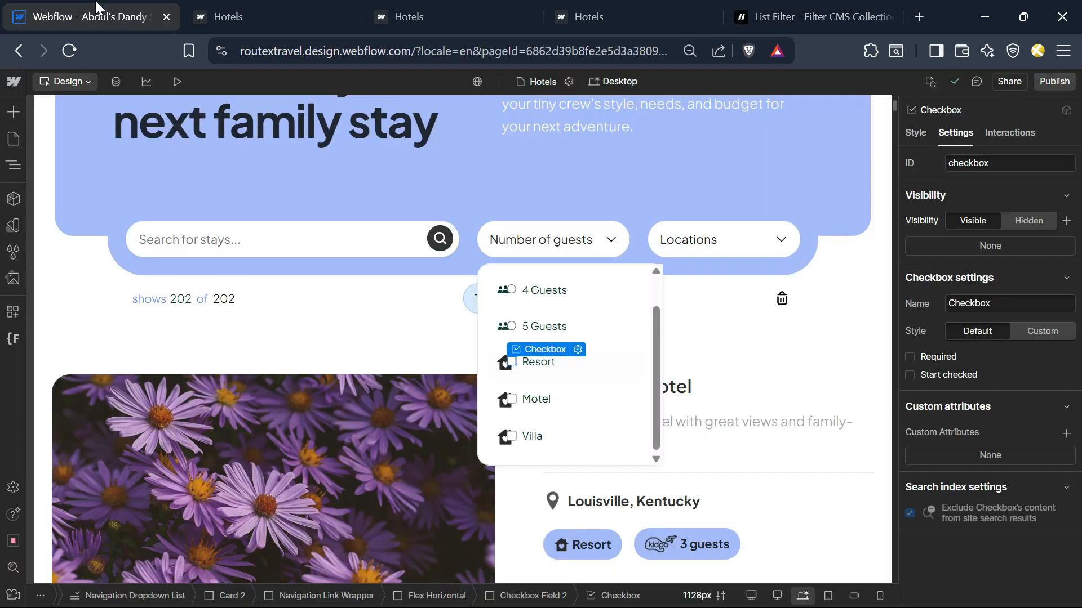
{"action": "left_click", "coordinate": [1067, 435]}
{"action": "key", "text": "ctrl+v"}
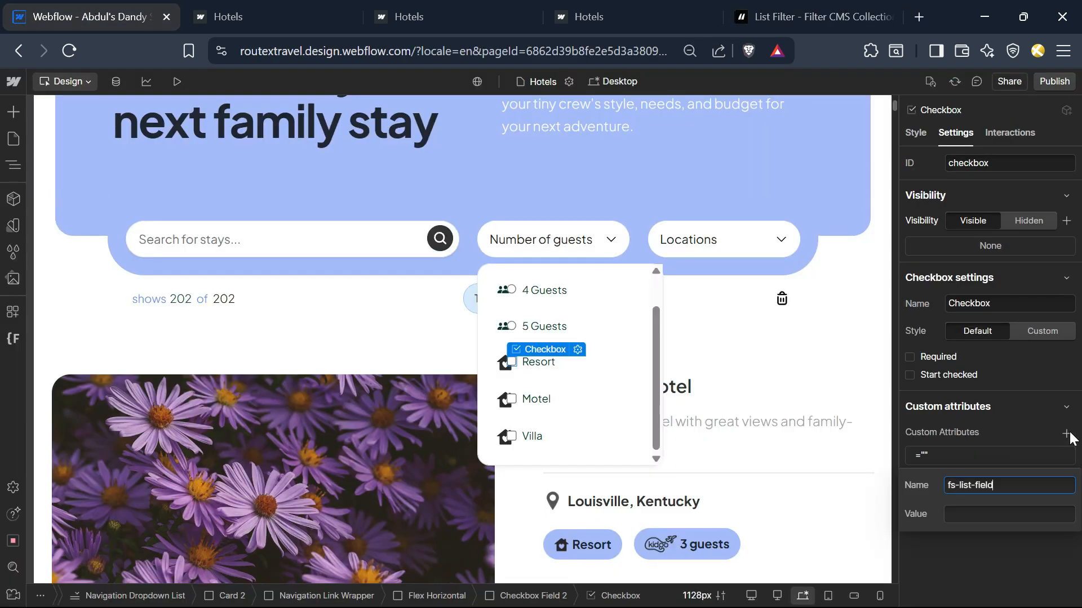
{"action": "key", "text": "Tab"}
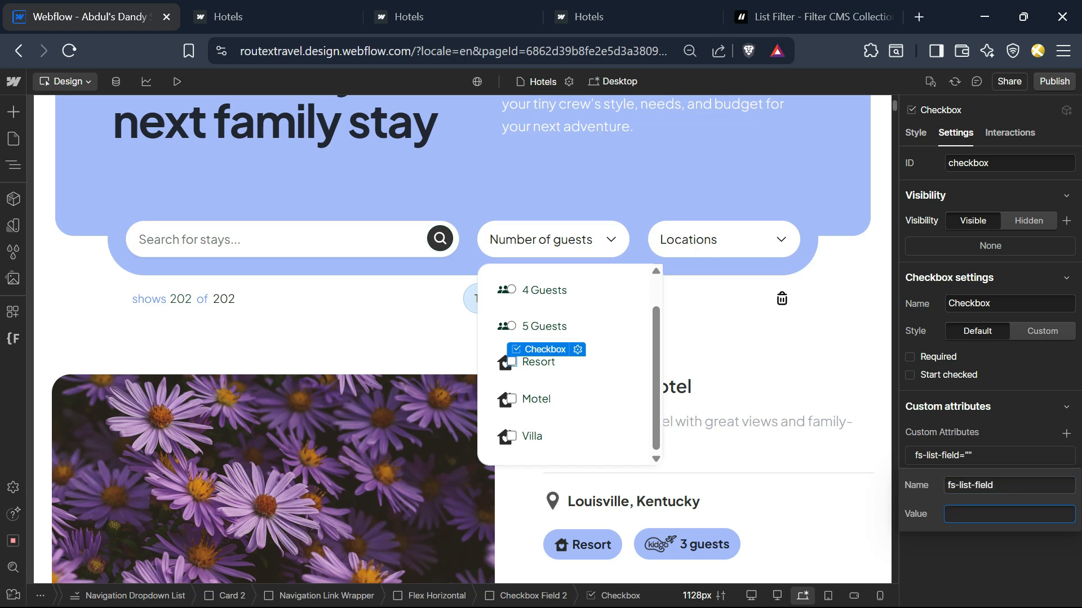
{"action": "key", "text": "ctrl+v"}
- In the Finsweet List Filter documentation, find the Checkbox or Radio Value section and copy the fs-list-value attribute name
{"action": "left_click", "coordinate": [812, 17]}
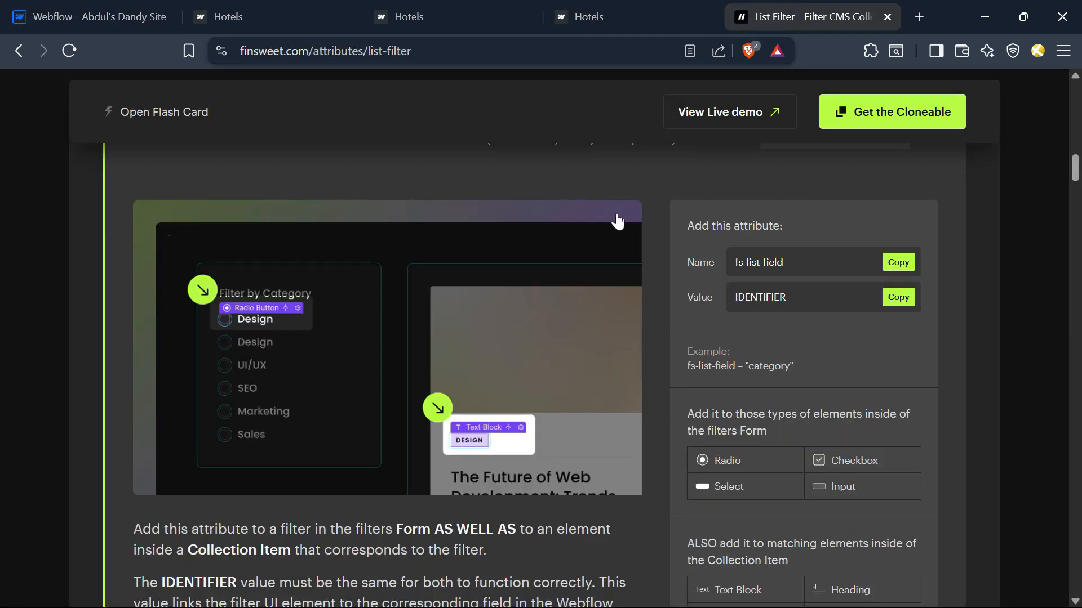
{"action": "scroll", "coordinate": [433, 473], "scroll_direction": "up", "scroll_amount": 3}
{"action": "scroll", "coordinate": [434, 474], "scroll_direction": "down", "scroll_amount": 10}
{"action": "scroll", "coordinate": [435, 470], "scroll_direction": "down", "scroll_amount": 20}
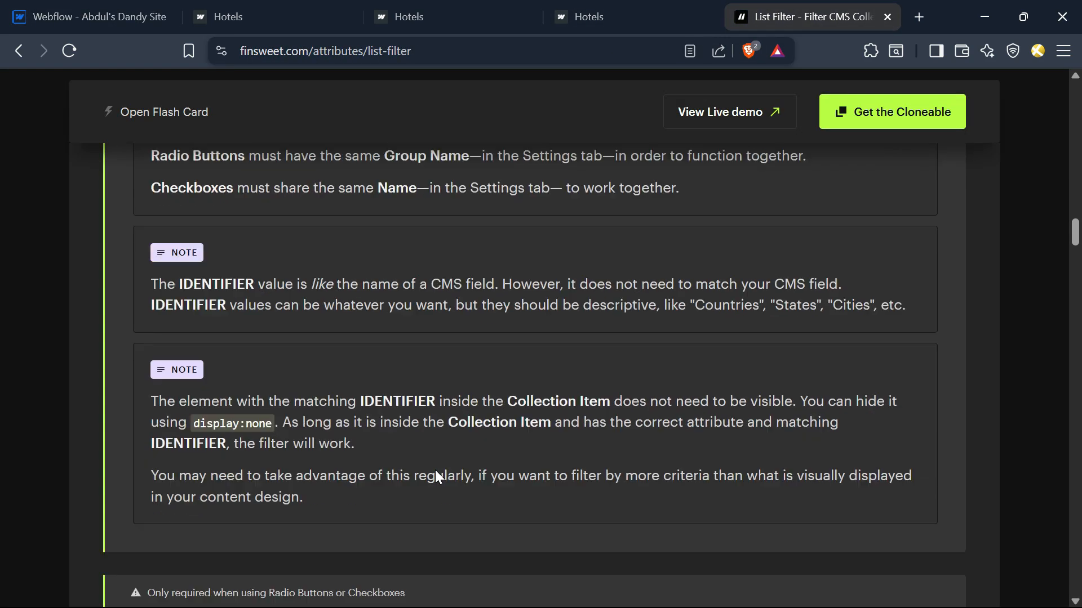
{"action": "scroll", "coordinate": [474, 425], "scroll_direction": "down", "scroll_amount": 3}
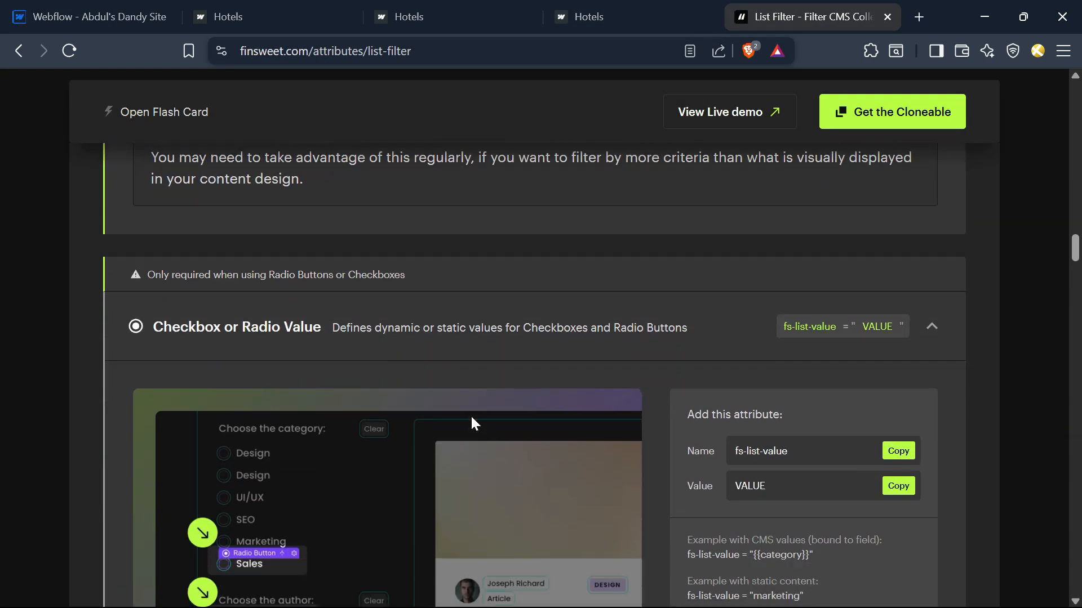
- Back in Webflow, add the custom attribute fs-list-value with the value Resort to the Resort checkbox
{"action": "left_click", "coordinate": [152, 16]}
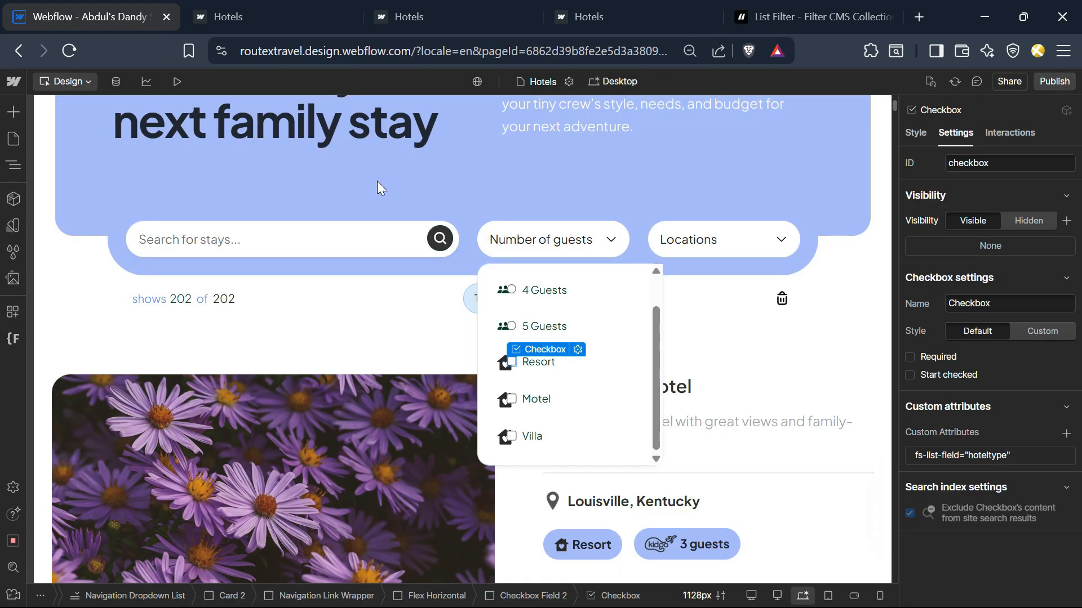
{"action": "left_click", "coordinate": [1066, 434]}
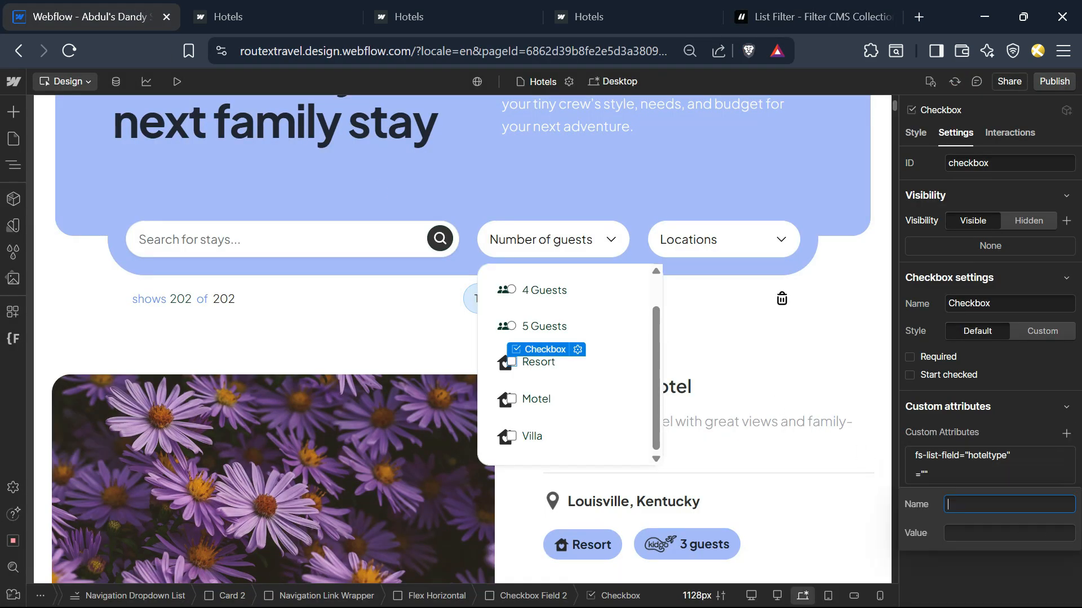
{"action": "key", "text": "ctrl+v"}
{"action": "key", "text": "Tab"}
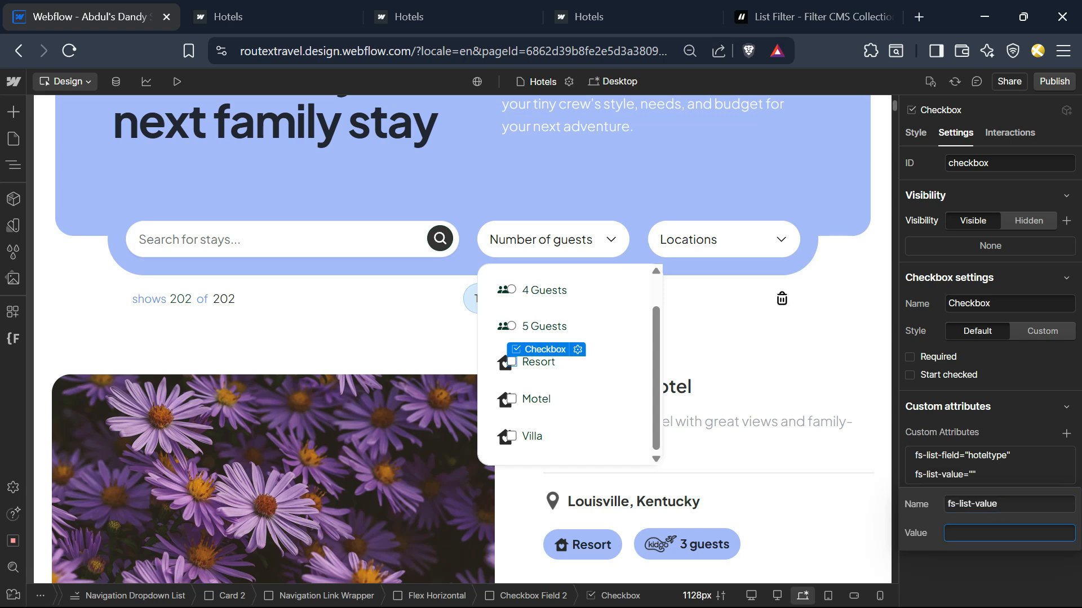
{"action": "type", "text": "resort"}
{"action": "key", "text": "Home"}
{"action": "key", "text": "Delete"}
{"action": "type", "text": "R"}
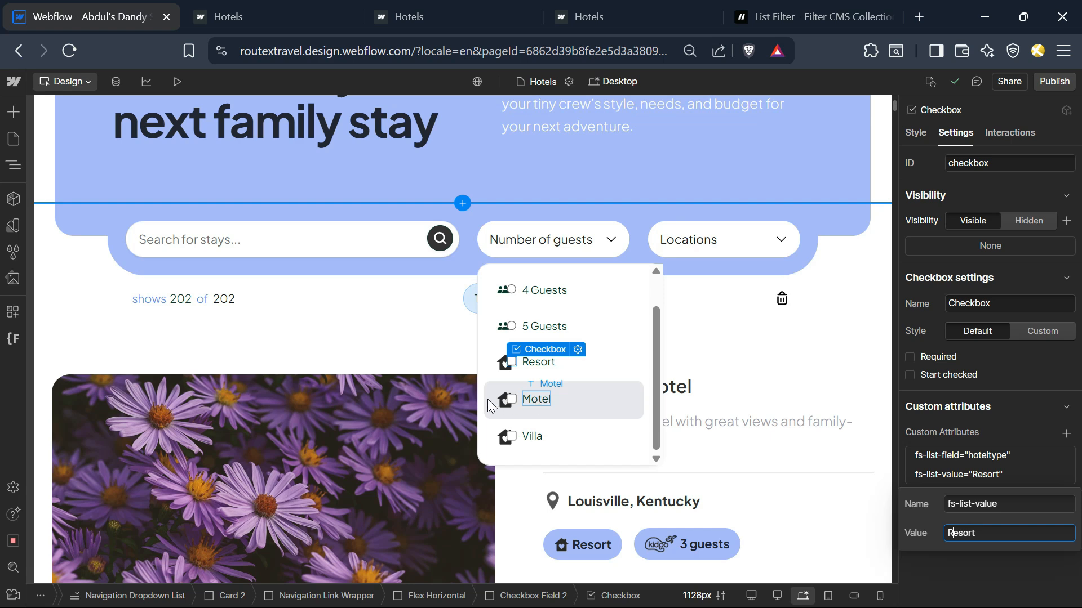
- Add the custom attribute fs-list-field with the value hoteltype to the Motel checkbox
{"action": "left_click", "coordinate": [511, 403]}
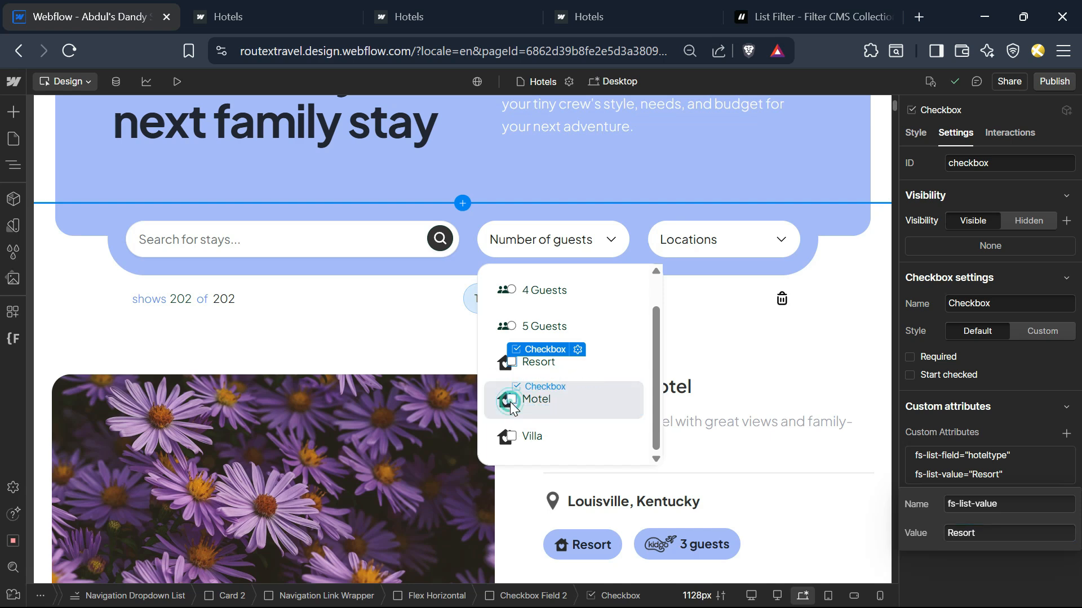
{"action": "left_click", "coordinate": [510, 402]}
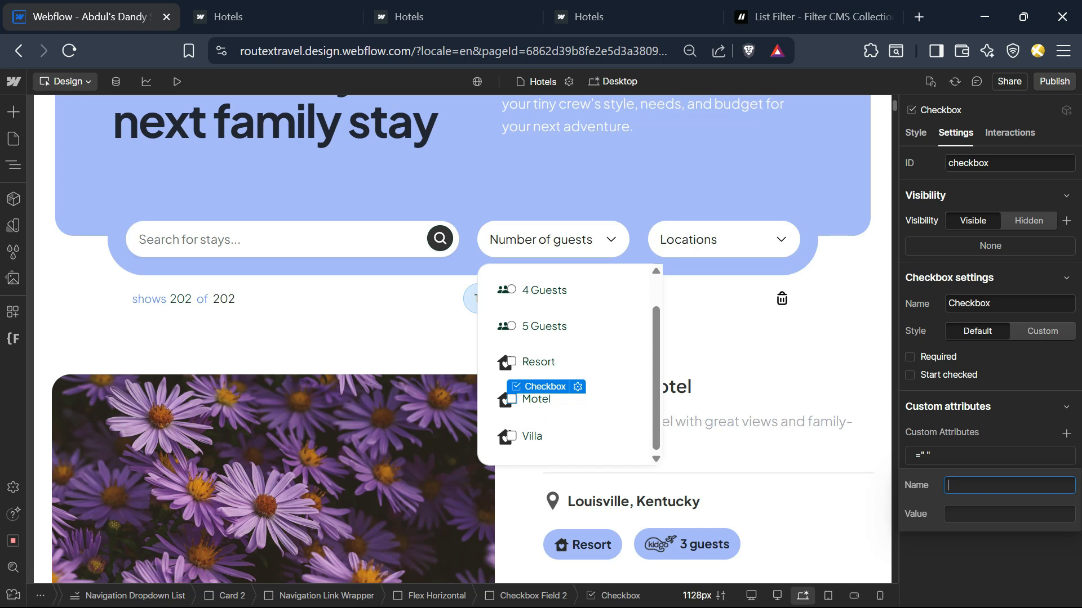
{"action": "key", "text": "super+v"}
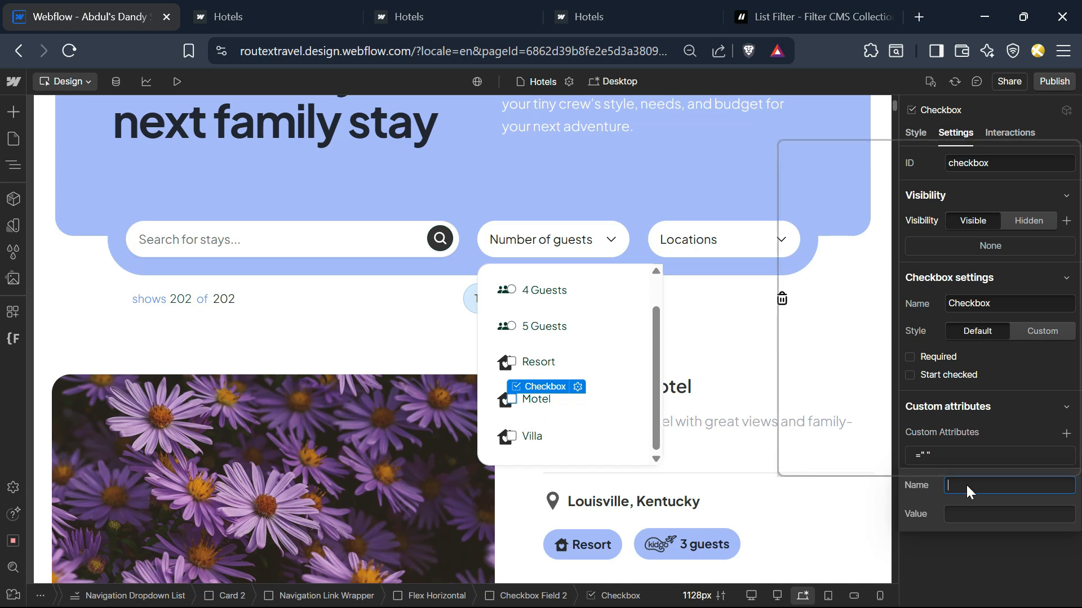
{"action": "left_click", "coordinate": [874, 437]}
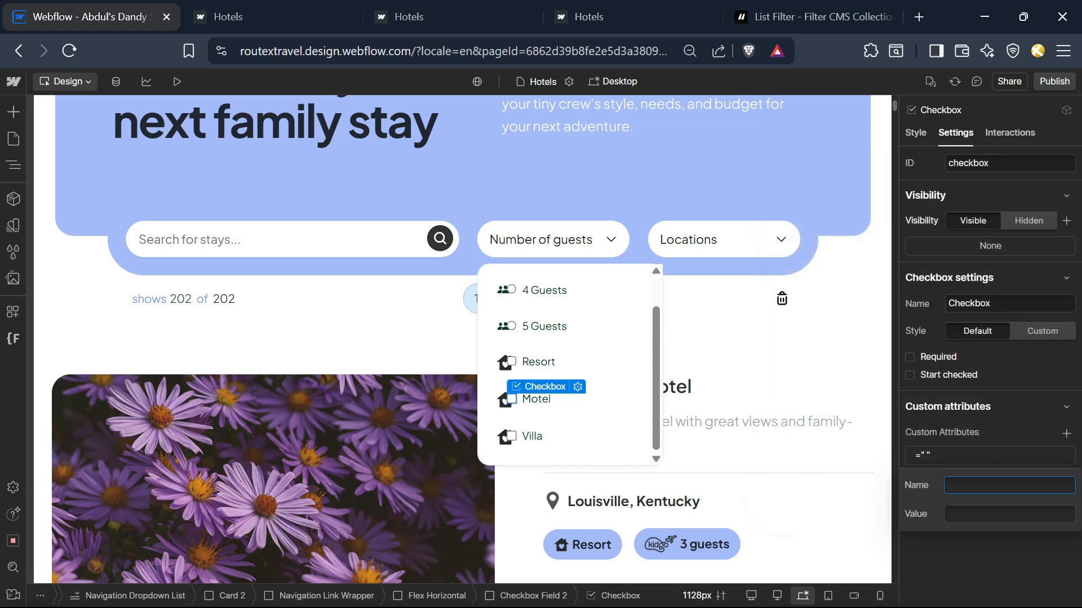
{"action": "key", "text": "Tab"}
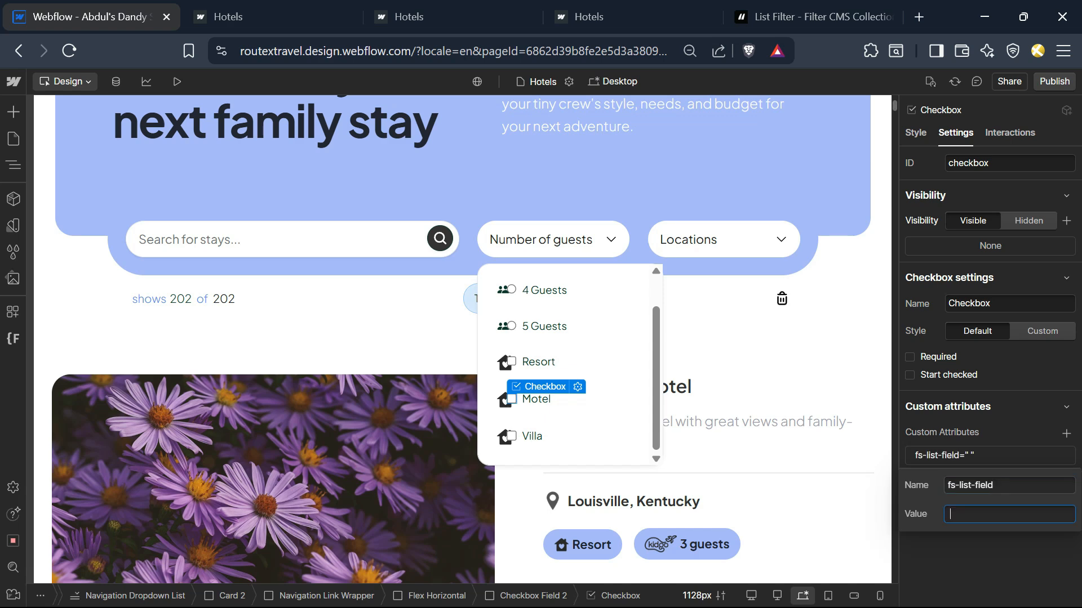
{"action": "key", "text": "super+v"}
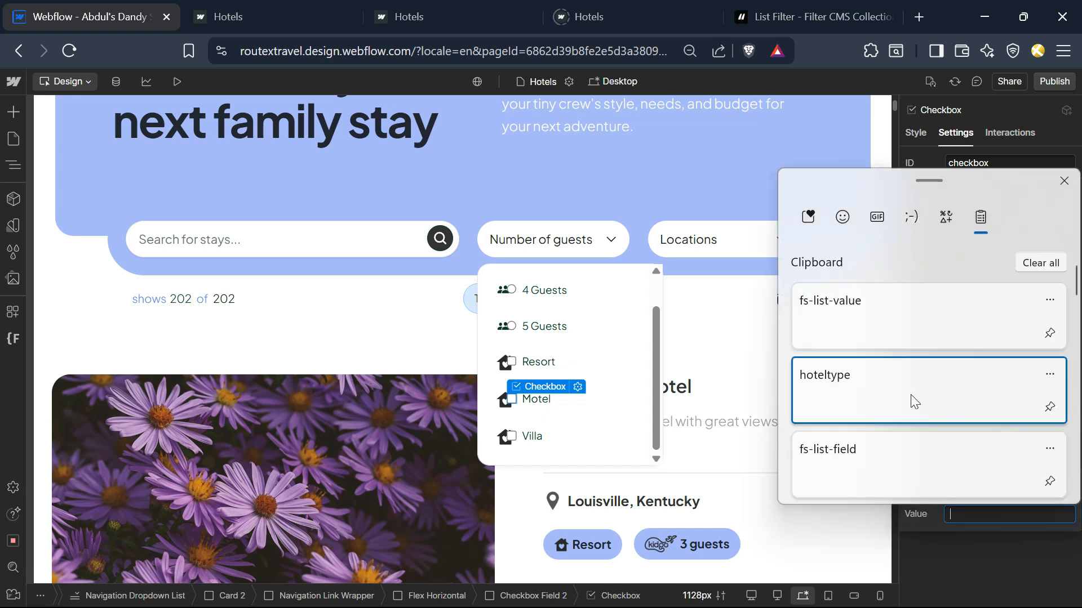
{"action": "left_click", "coordinate": [913, 401]}
{"action": "key", "text": "Return"}
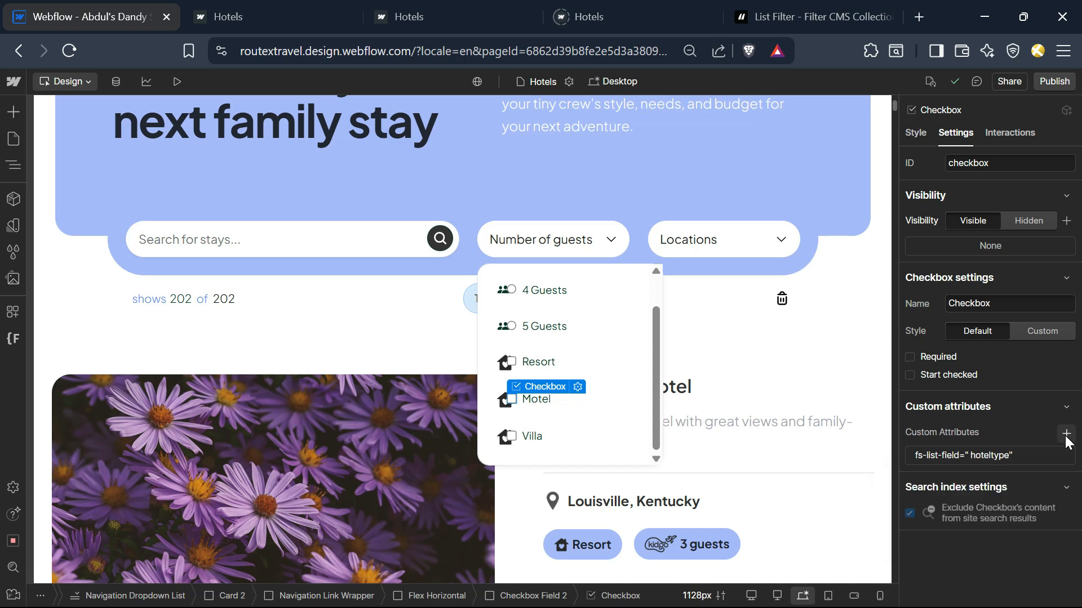
- Add a second custom attribute, fs-list-value with the value Motel, to the Motel checkbox
{"action": "left_click", "coordinate": [1066, 434]}
{"action": "key", "text": "super+v"}
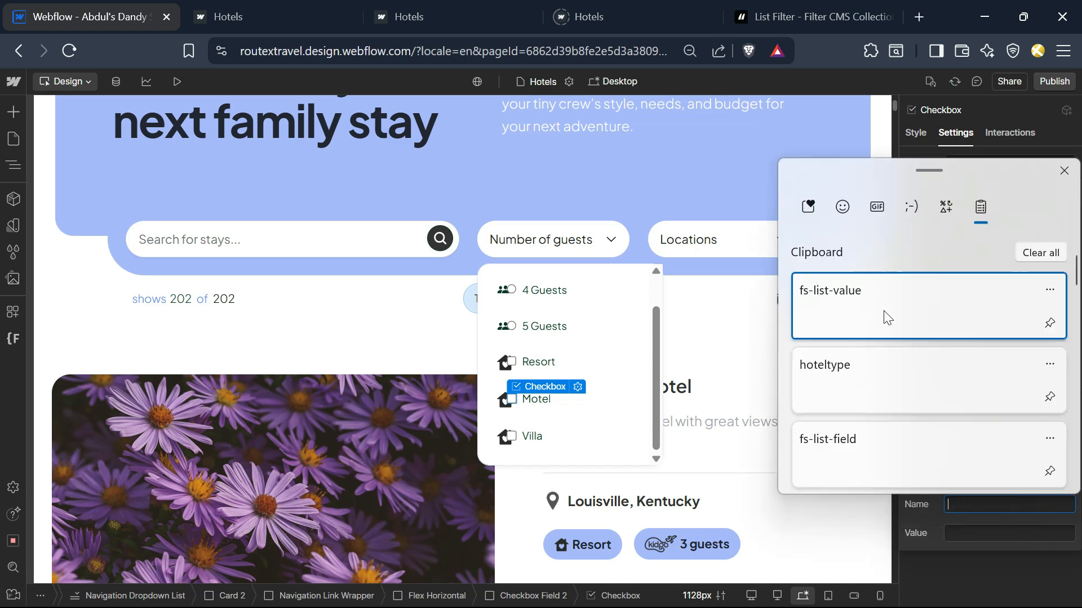
{"action": "left_click", "coordinate": [884, 317]}
{"action": "left_click", "coordinate": [957, 540]}
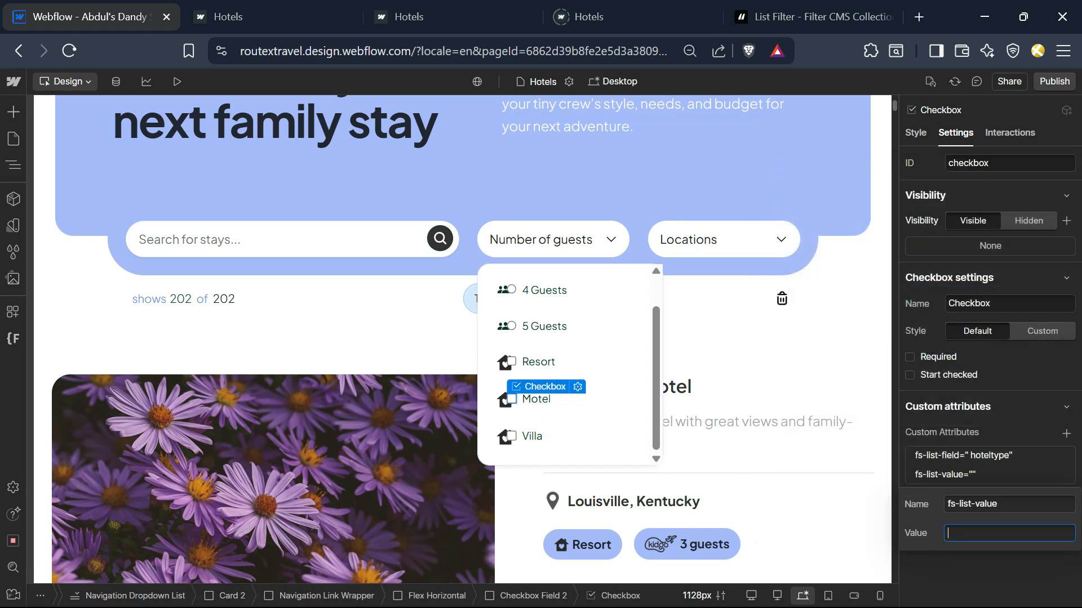
{"action": "type", "text": "Motel"}
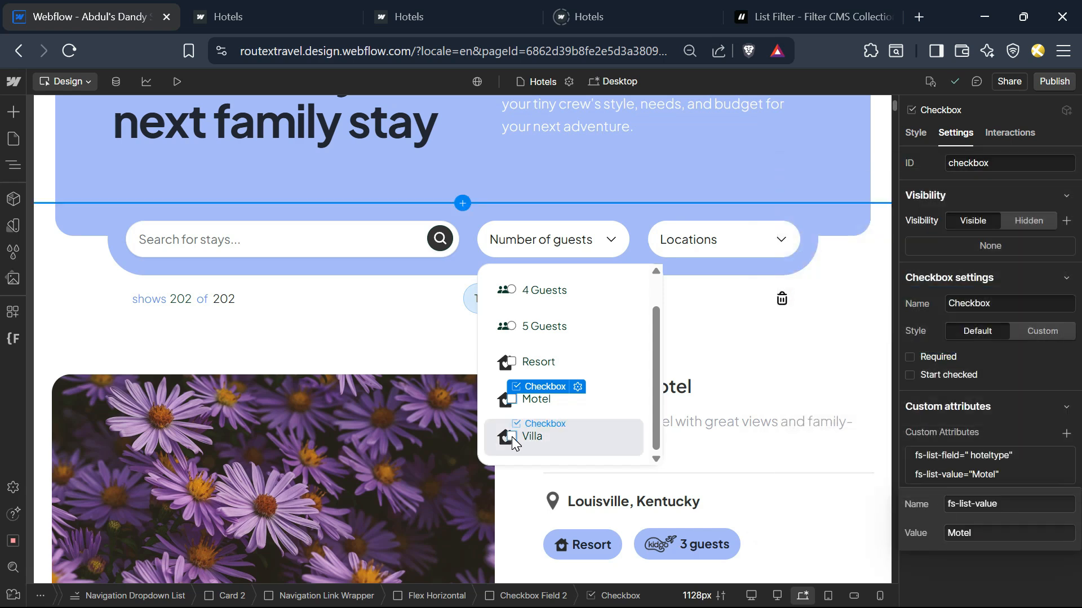
- Give the Villa checkbox the custom attribute fs-list-field with the value hoteltype
{"action": "left_click", "coordinate": [511, 437]}
{"action": "left_click", "coordinate": [1066, 434]}
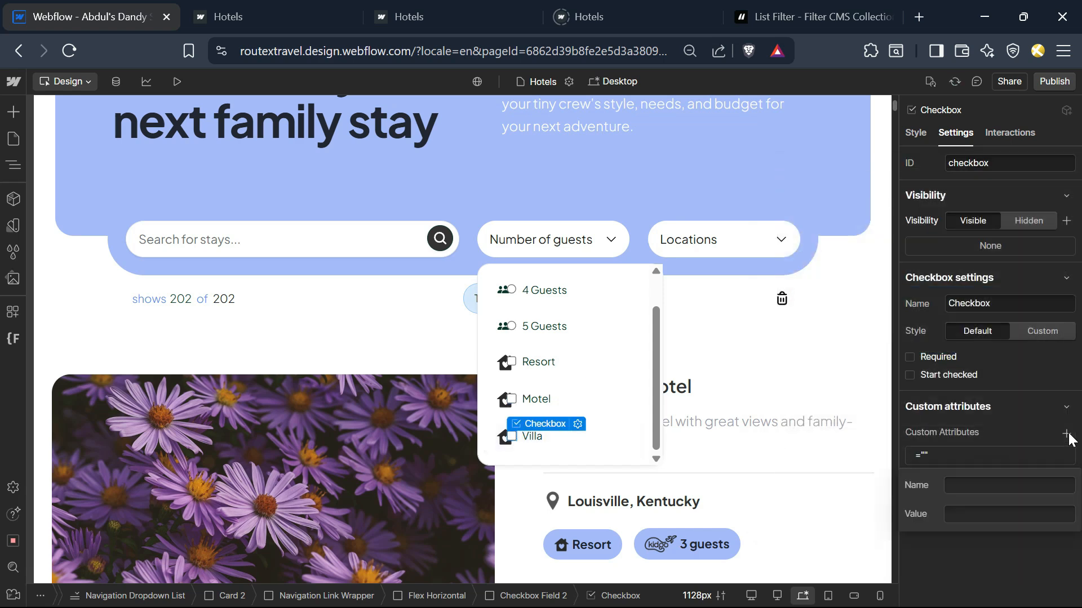
{"action": "key", "text": "super+v"}
{"action": "left_click", "coordinate": [845, 435]}
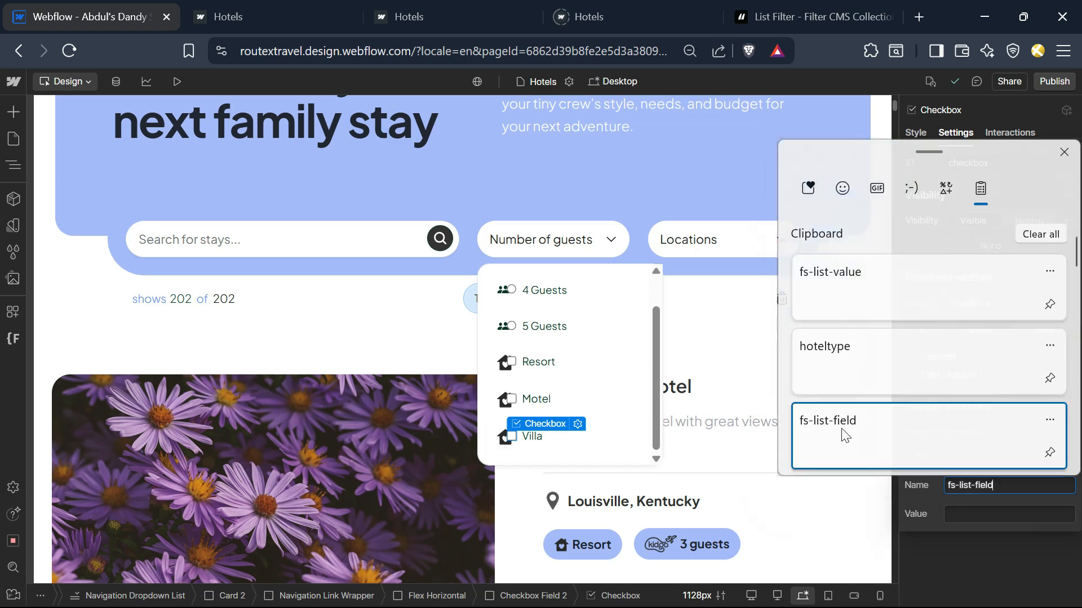
{"action": "left_click", "coordinate": [1009, 514]}
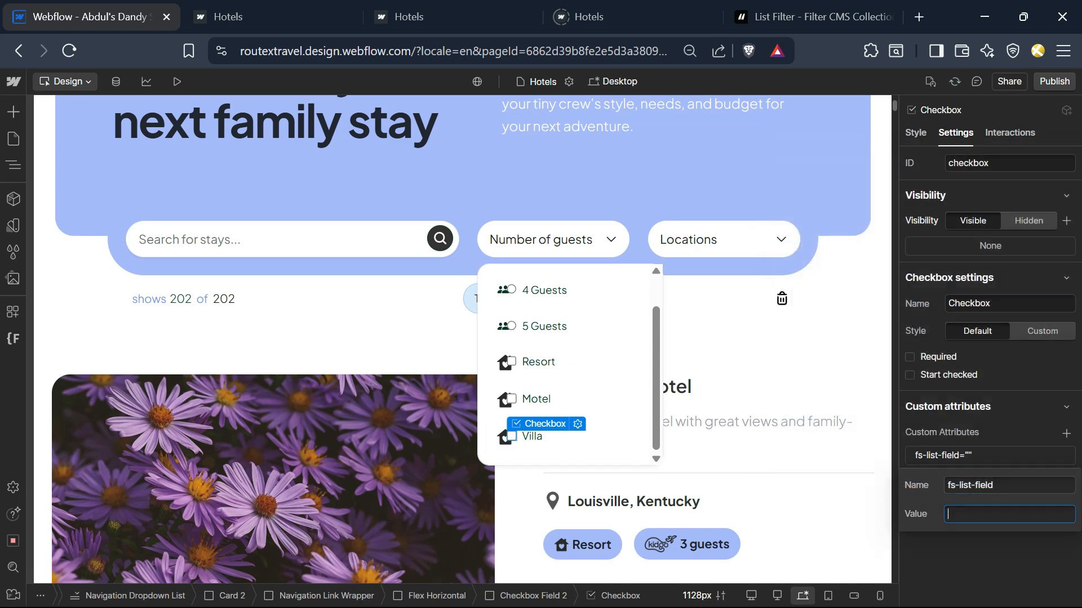
{"action": "key", "text": "super+v"}
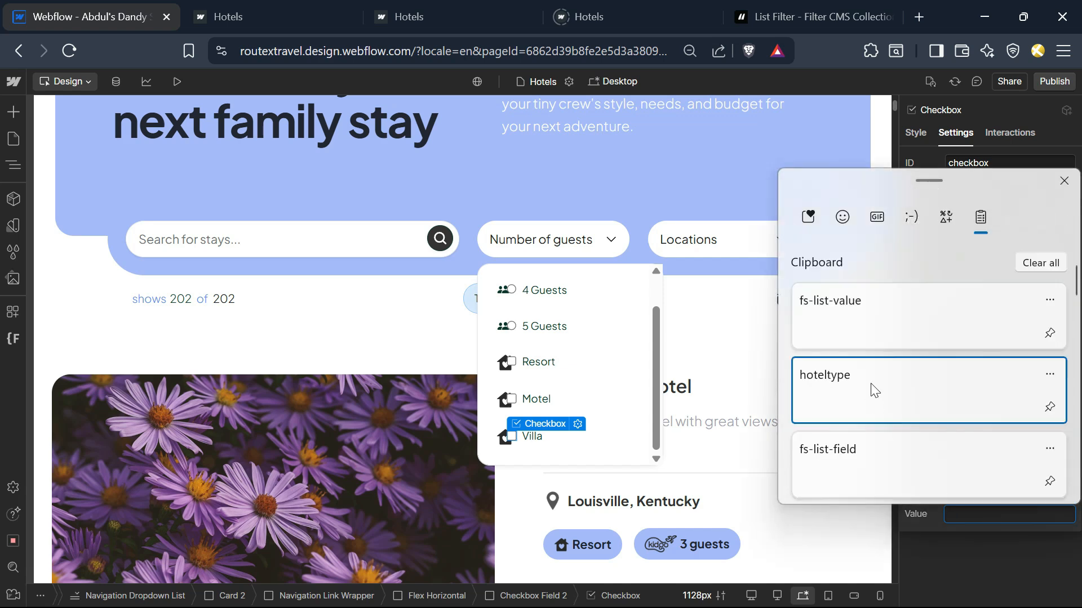
{"action": "left_click", "coordinate": [871, 389]}
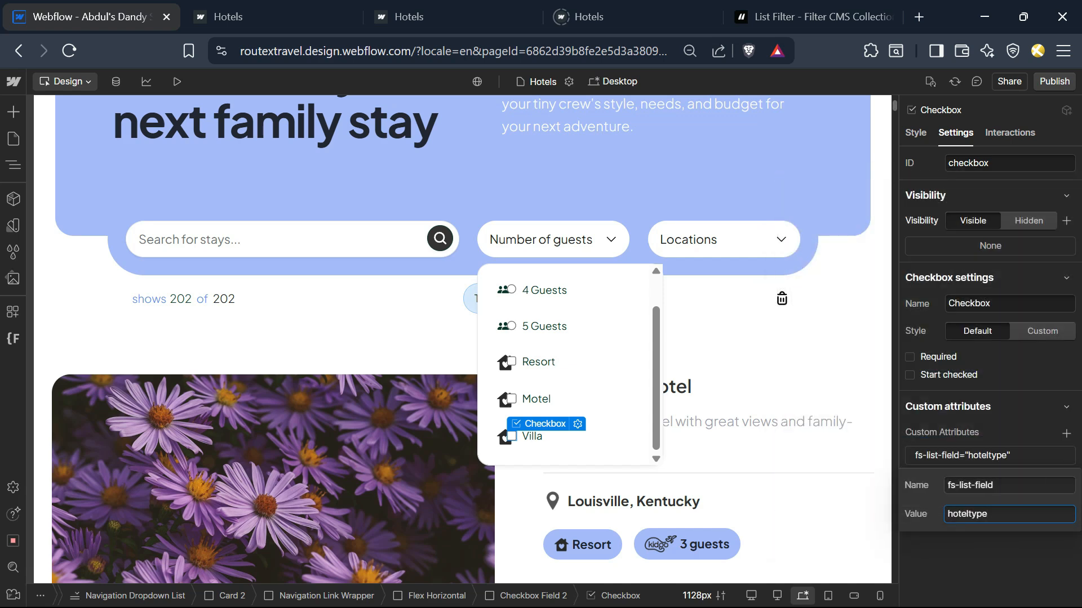
- Add the custom attribute fs-list-value with the value Villa to the Villa checkbox
{"action": "left_click", "coordinate": [1067, 434]}
{"action": "left_click", "coordinate": [1067, 434]}
{"action": "key", "text": "super+v"}
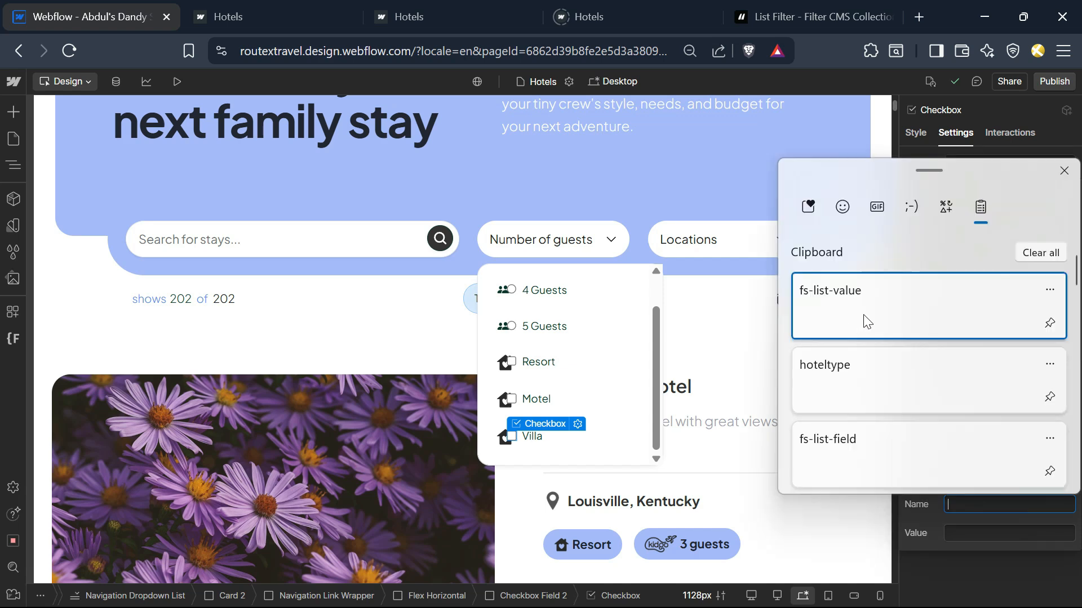
{"action": "left_click", "coordinate": [867, 311]}
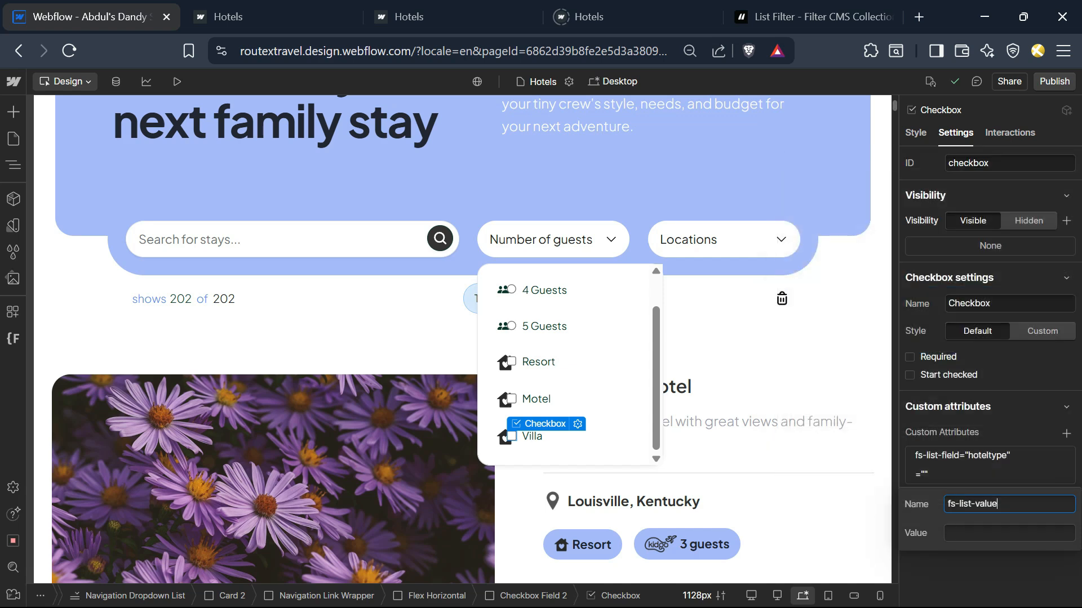
{"action": "key", "text": "Tab"}
{"action": "type", "text": "Villa"}
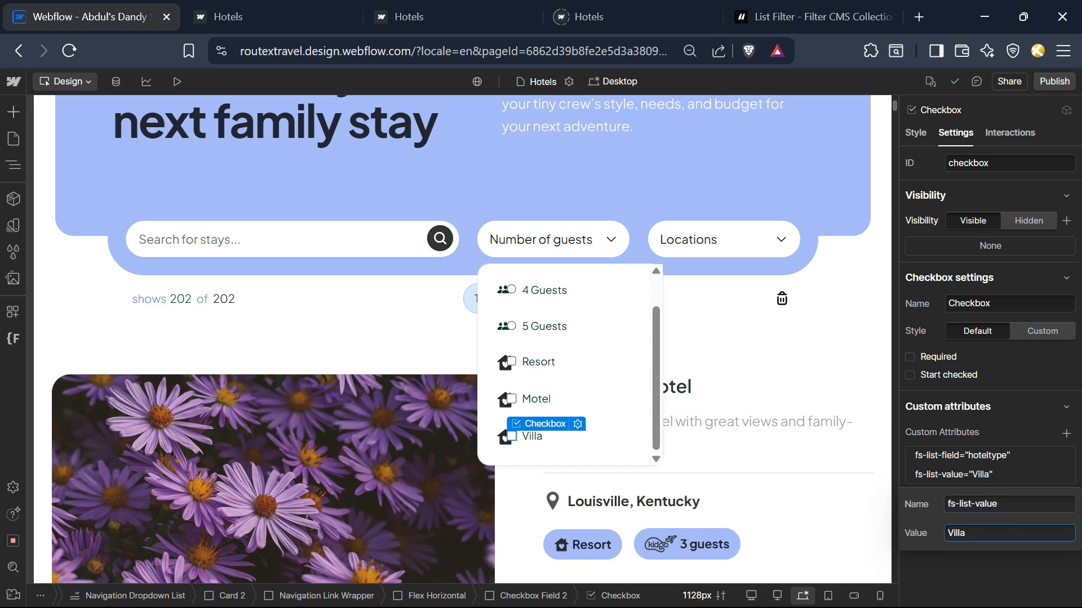
- Add the custom attribute fs-list-field with the value hoteltype to the hotel type text in the hotel card's Resort badge
{"action": "left_click", "coordinate": [594, 546]}
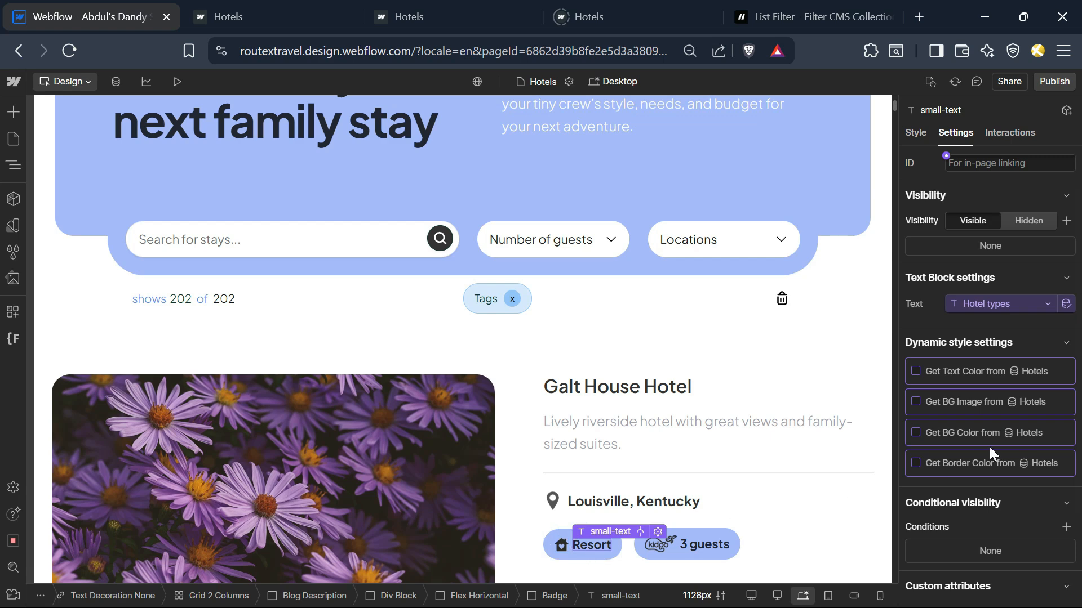
{"action": "scroll", "coordinate": [1012, 560], "scroll_direction": "down", "scroll_amount": 2}
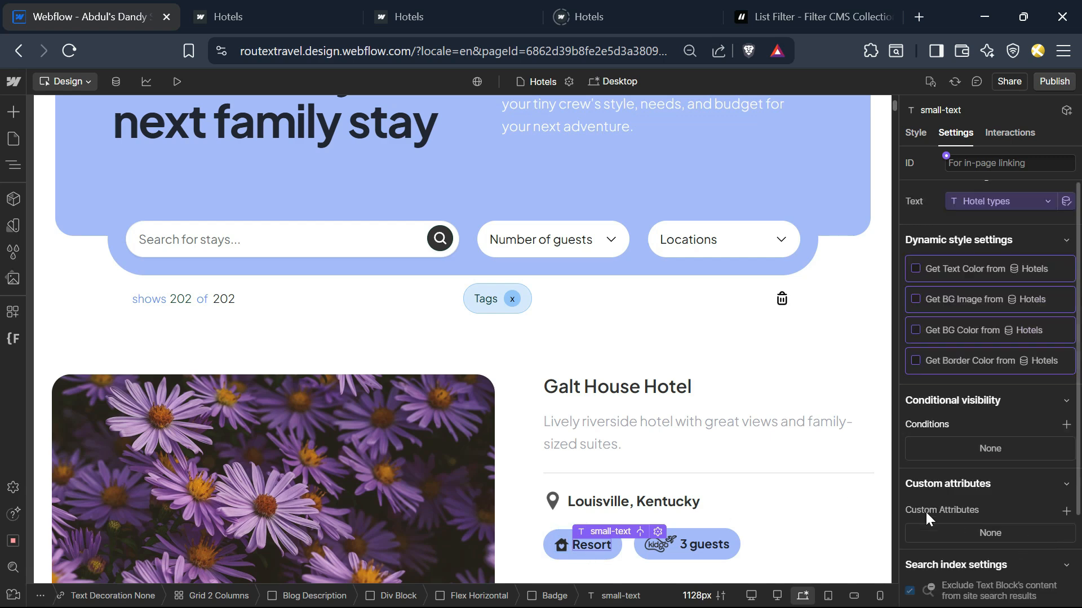
{"action": "left_click", "coordinate": [1066, 511]}
{"action": "type", "text": "fs-list-field"}
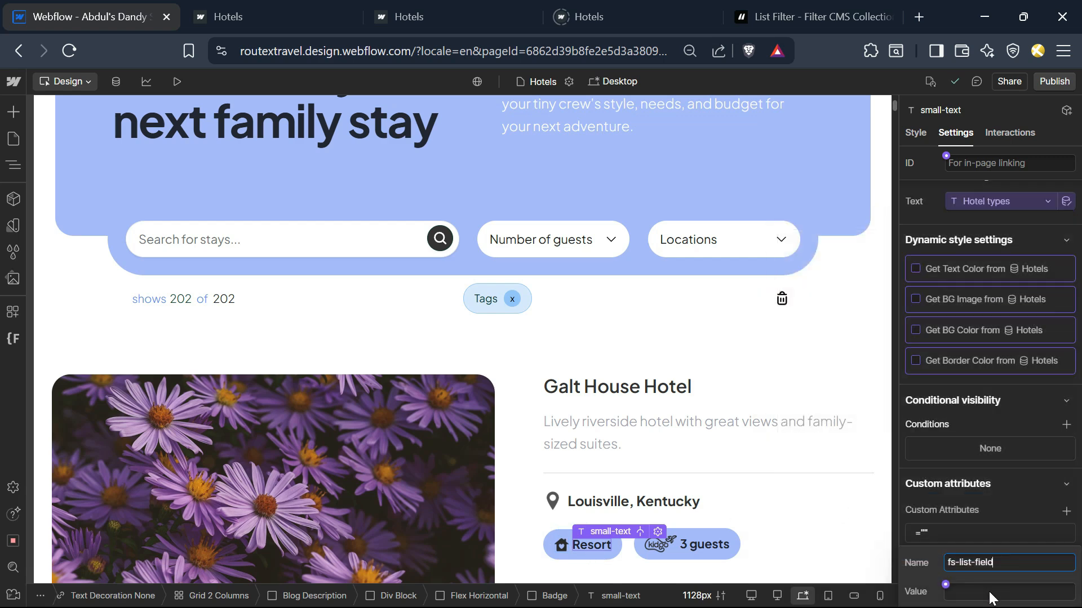
{"action": "left_click", "coordinate": [993, 595]}
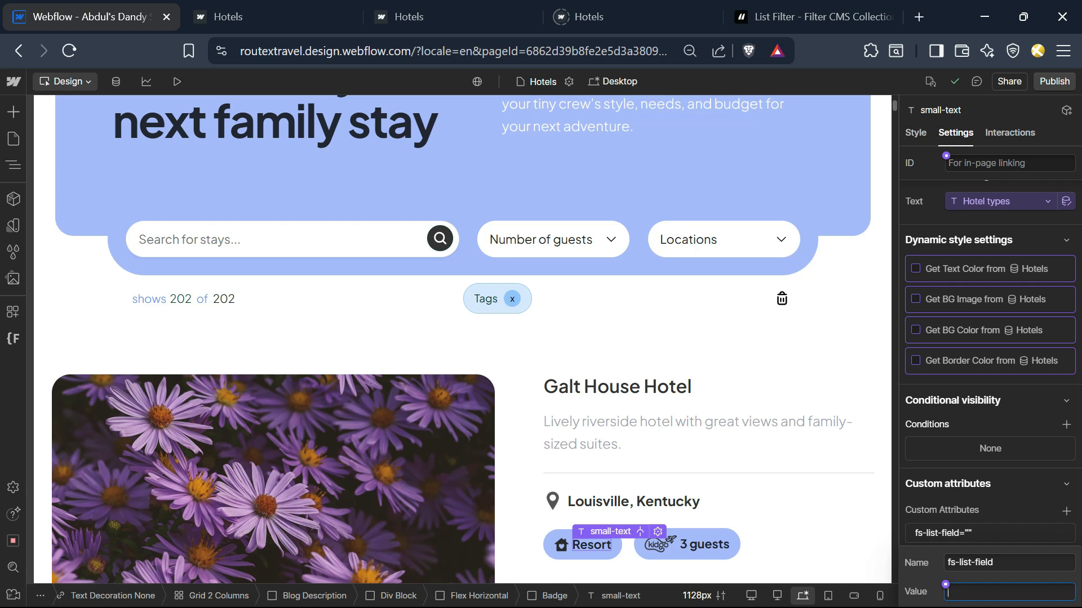
{"action": "key", "text": "super+v"}
{"action": "left_click", "coordinate": [857, 454]}
{"action": "left_click", "coordinate": [972, 510]}
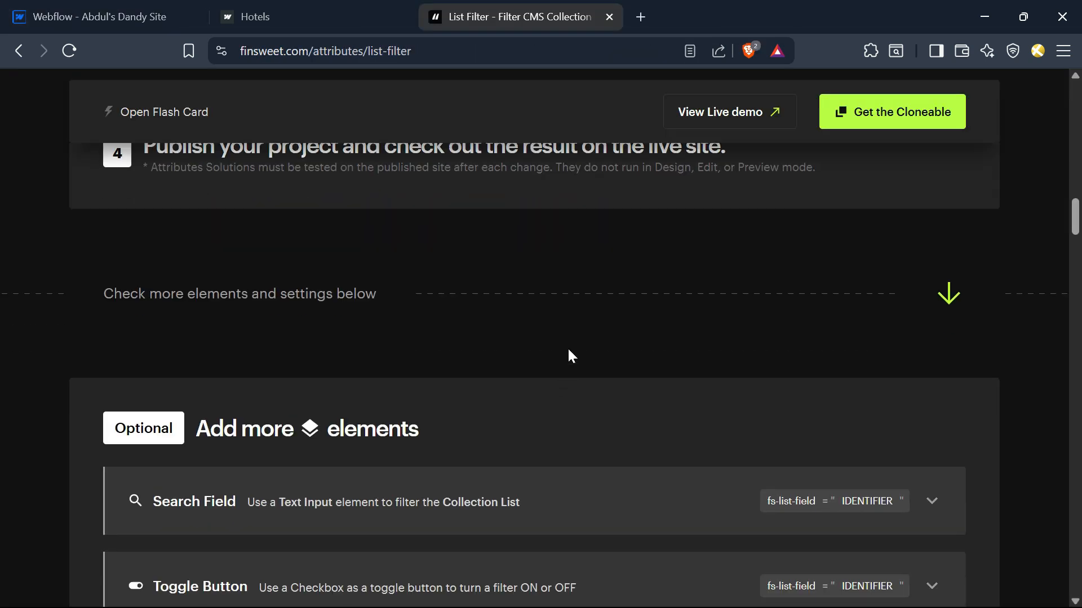
- Expand the Toggle Button section in the Finsweet List Filter documentation and try the Checkbox 5 - Toggle in the Accessible Components library
{"action": "scroll", "coordinate": [569, 351], "scroll_direction": "down", "scroll_amount": 2}
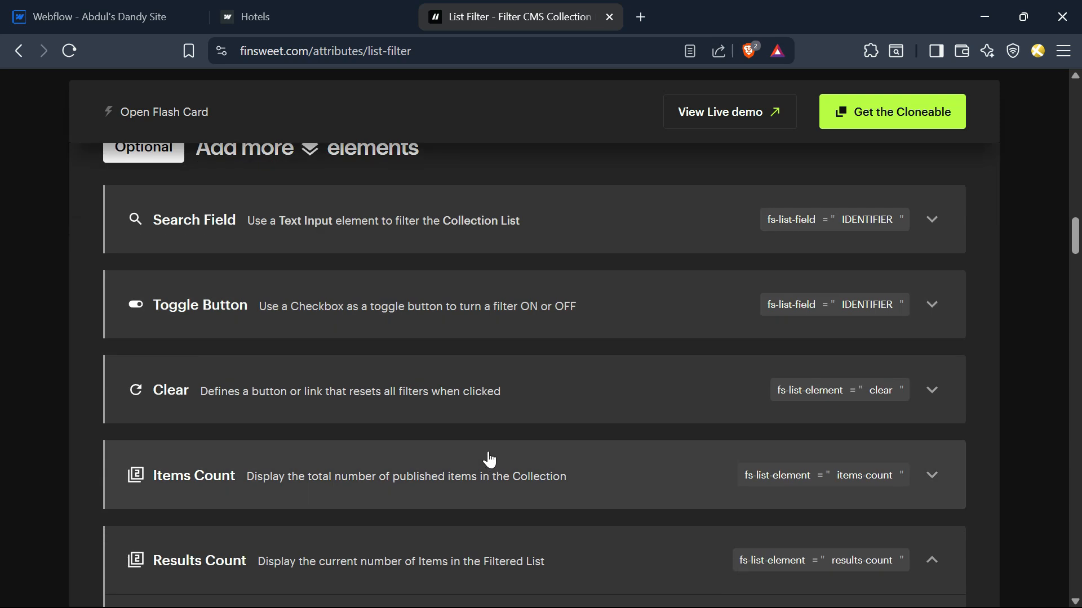
{"action": "left_click", "coordinate": [389, 310]}
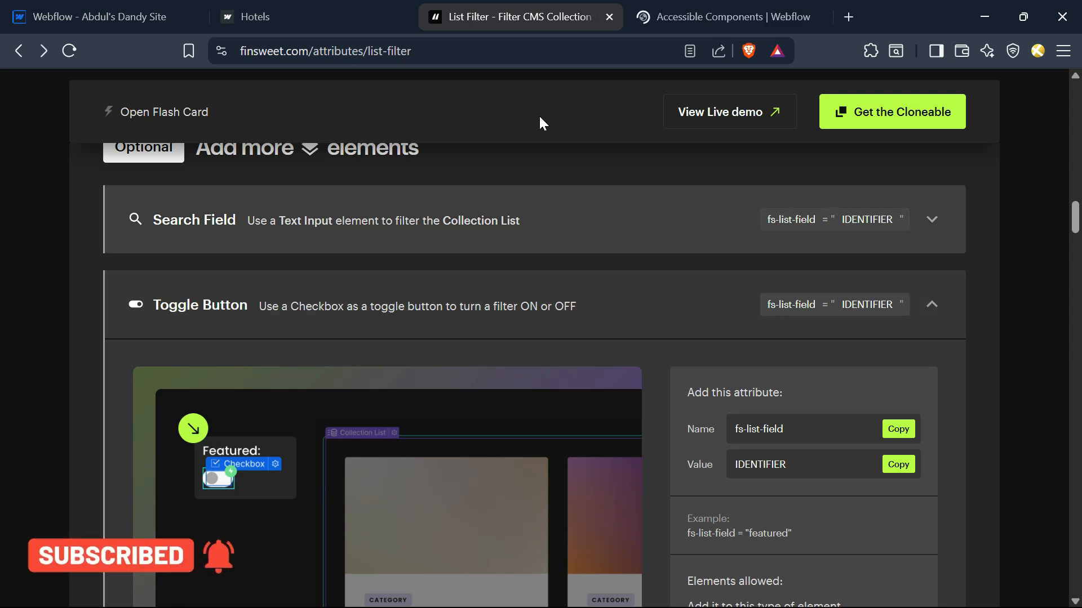
{"action": "left_click", "coordinate": [689, 18]}
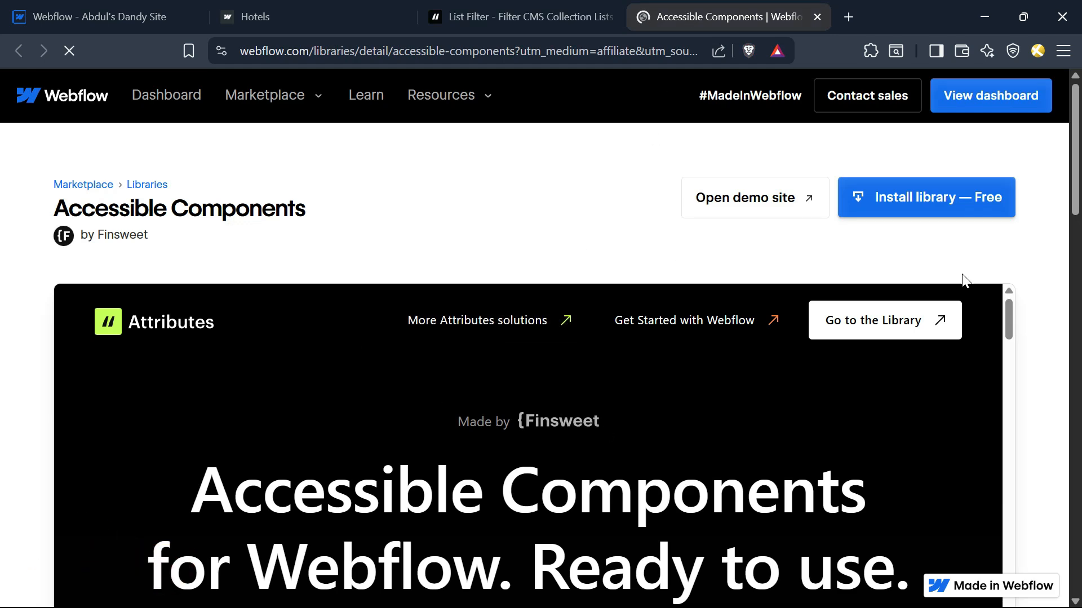
{"action": "scroll", "coordinate": [1050, 331], "scroll_direction": "down", "scroll_amount": 3}
{"action": "scroll", "coordinate": [444, 386], "scroll_direction": "down", "scroll_amount": 12}
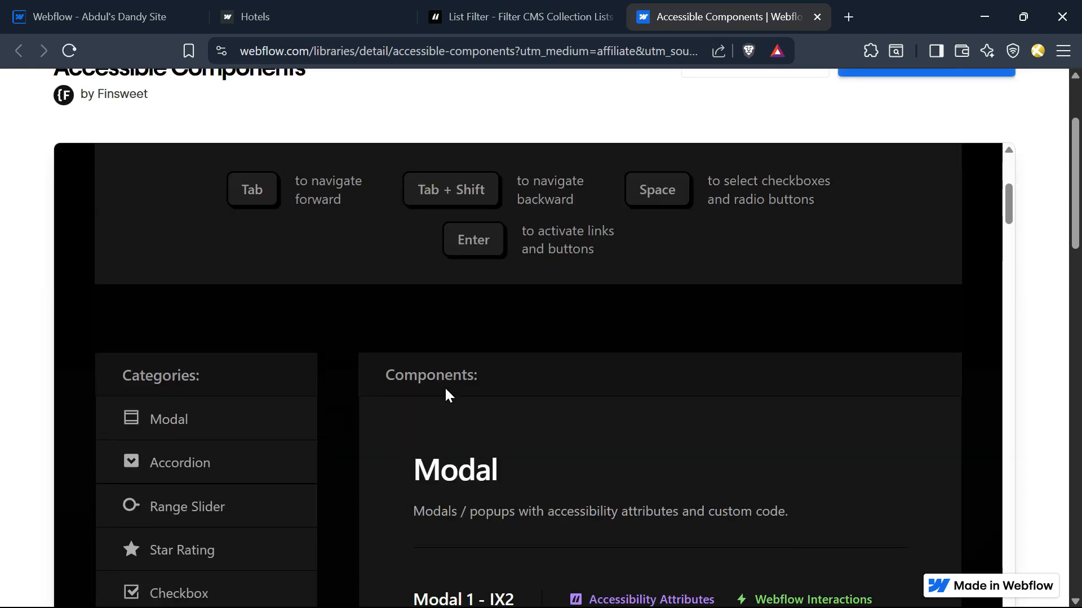
{"action": "scroll", "coordinate": [445, 395], "scroll_direction": "down", "scroll_amount": 15}
{"action": "scroll", "coordinate": [488, 469], "scroll_direction": "up", "scroll_amount": 5}
{"action": "scroll", "coordinate": [489, 474], "scroll_direction": "down", "scroll_amount": 2}
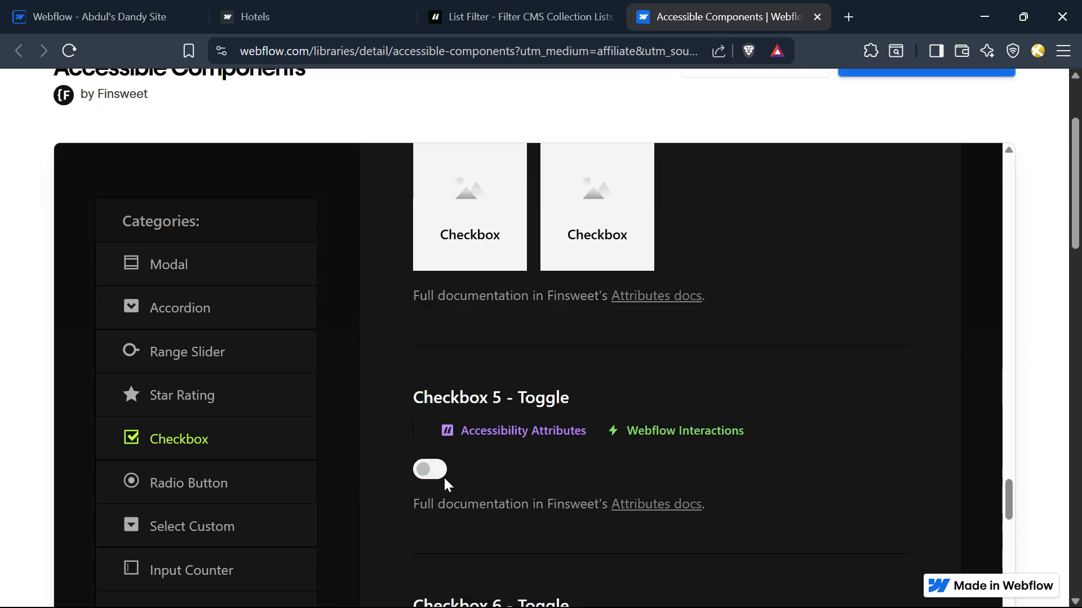
{"action": "left_click", "coordinate": [429, 472]}
{"action": "scroll", "coordinate": [584, 471], "scroll_direction": "up", "scroll_amount": 12}
{"action": "scroll", "coordinate": [1037, 343], "scroll_direction": "up", "scroll_amount": 3}
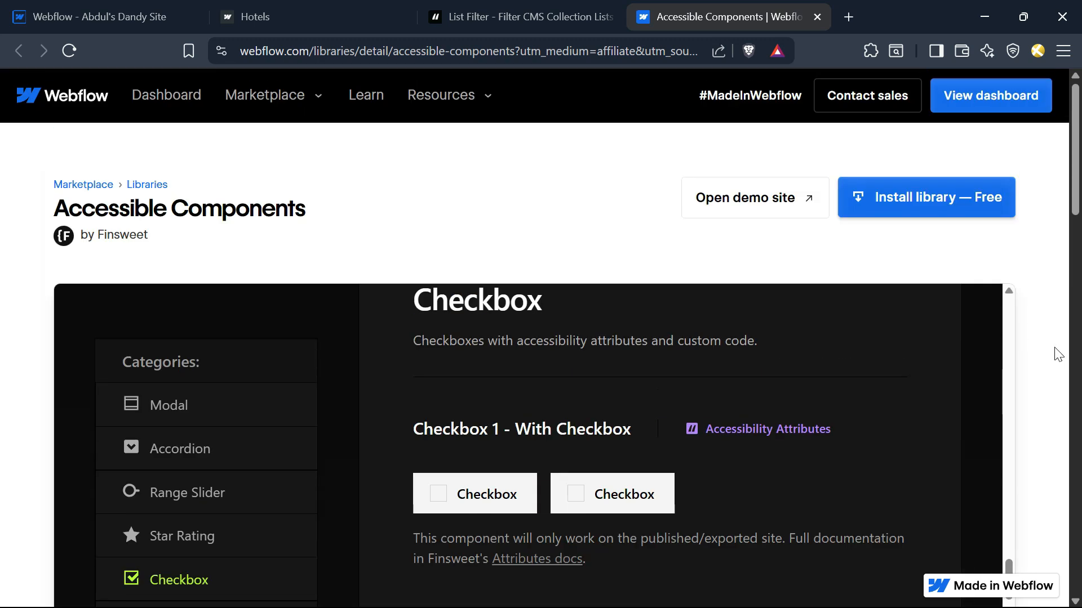
- Back in Webflow, delete the documentation text below the toggle in the fs_checkbox-5_component inside the guests dropdown
{"action": "key", "text": "ctrl+1"}
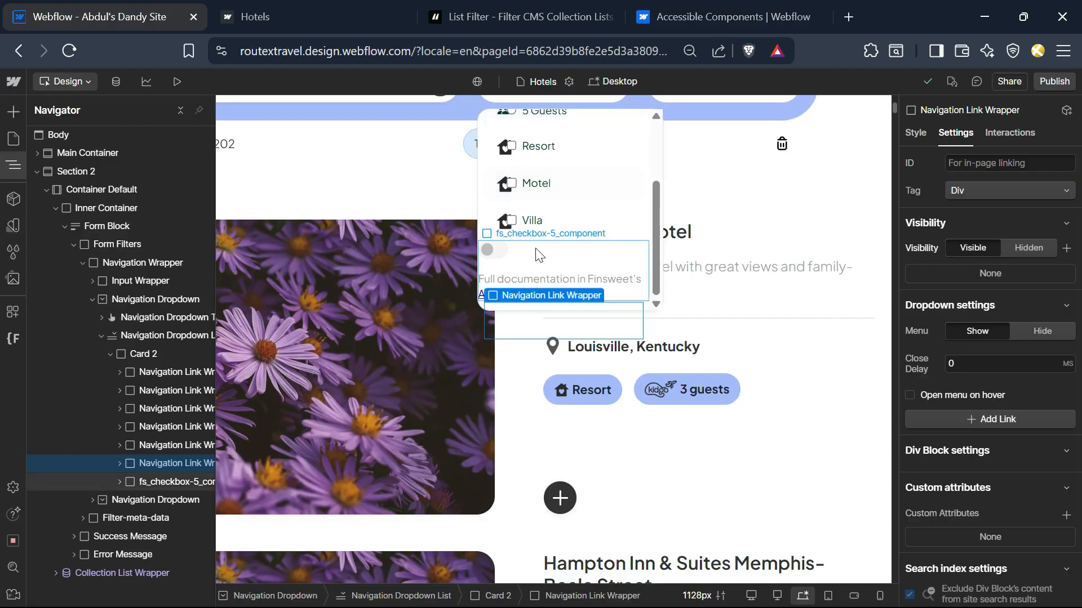
{"action": "left_click", "coordinate": [500, 255]}
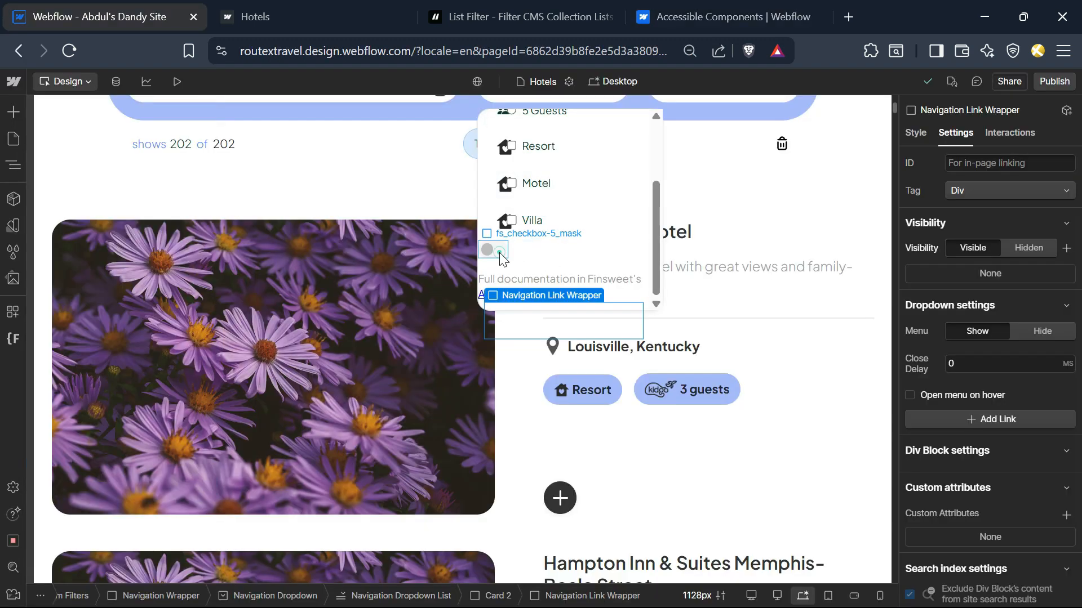
{"action": "left_click", "coordinate": [598, 294]}
{"action": "key", "text": "Delete"}
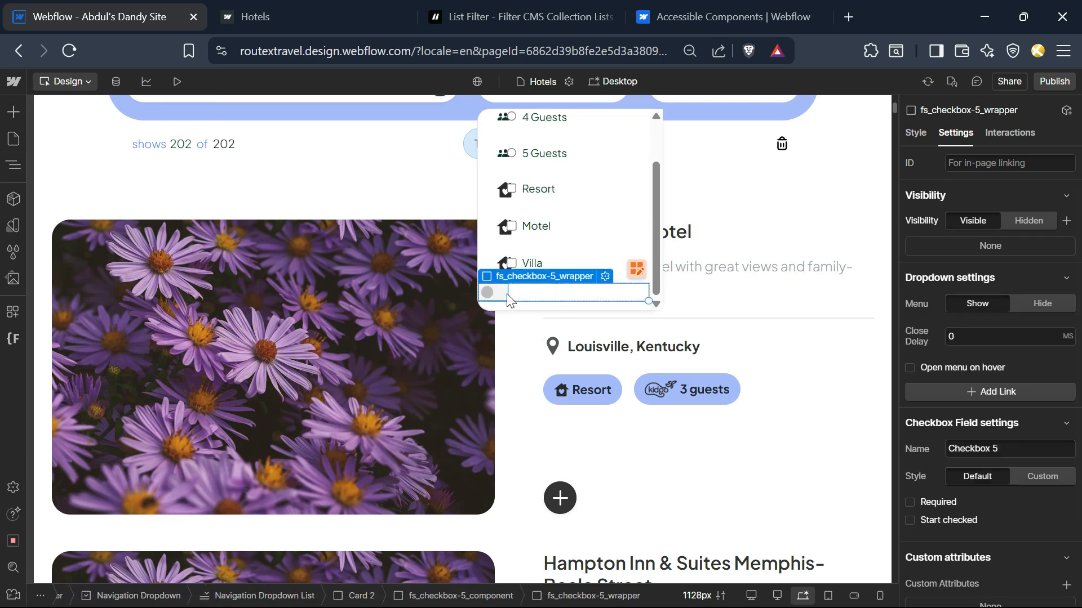
- Adjust the fs_checkbox-5_wrapper styles to indent the toggle under the hotel-type checkboxes, and select the toggle's checkbox element
{"action": "left_click", "coordinate": [918, 133]}
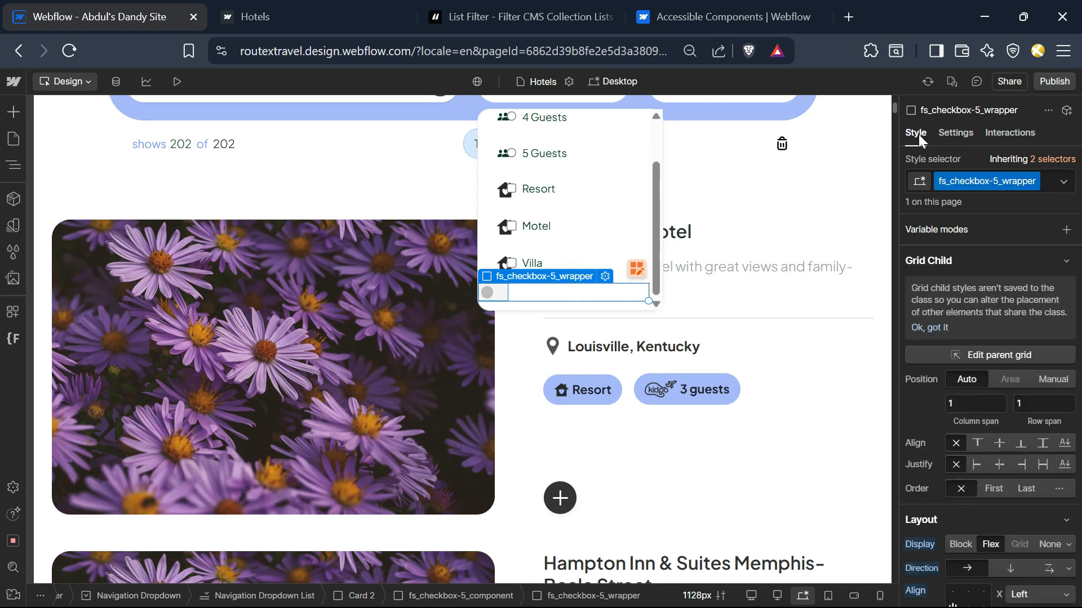
{"action": "scroll", "coordinate": [992, 520], "scroll_direction": "down", "scroll_amount": 3}
{"action": "scroll", "coordinate": [992, 523], "scroll_direction": "down", "scroll_amount": 2}
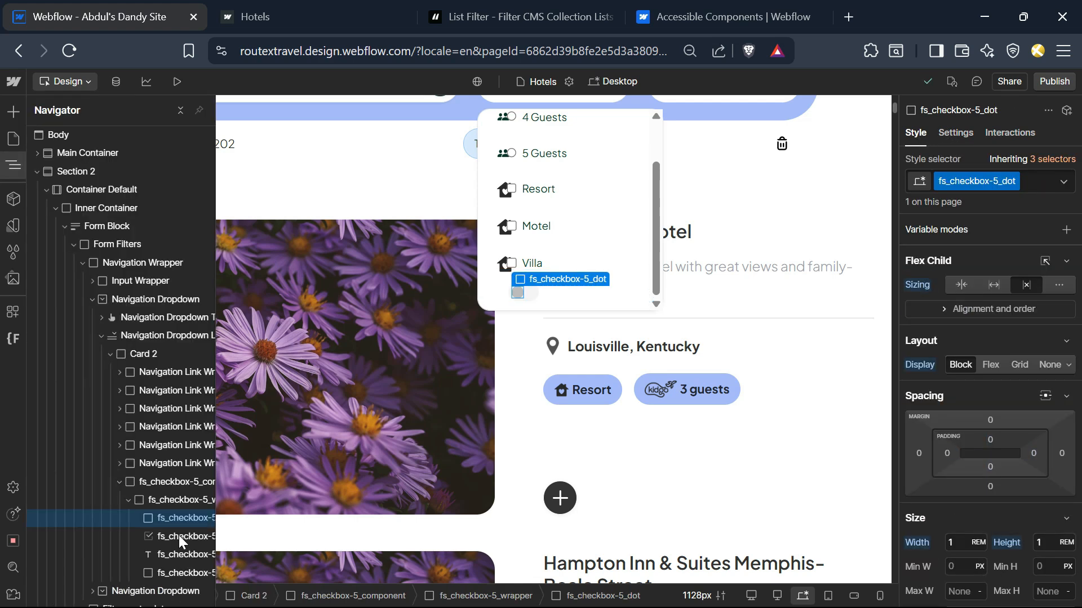
{"action": "left_click", "coordinate": [155, 538]}
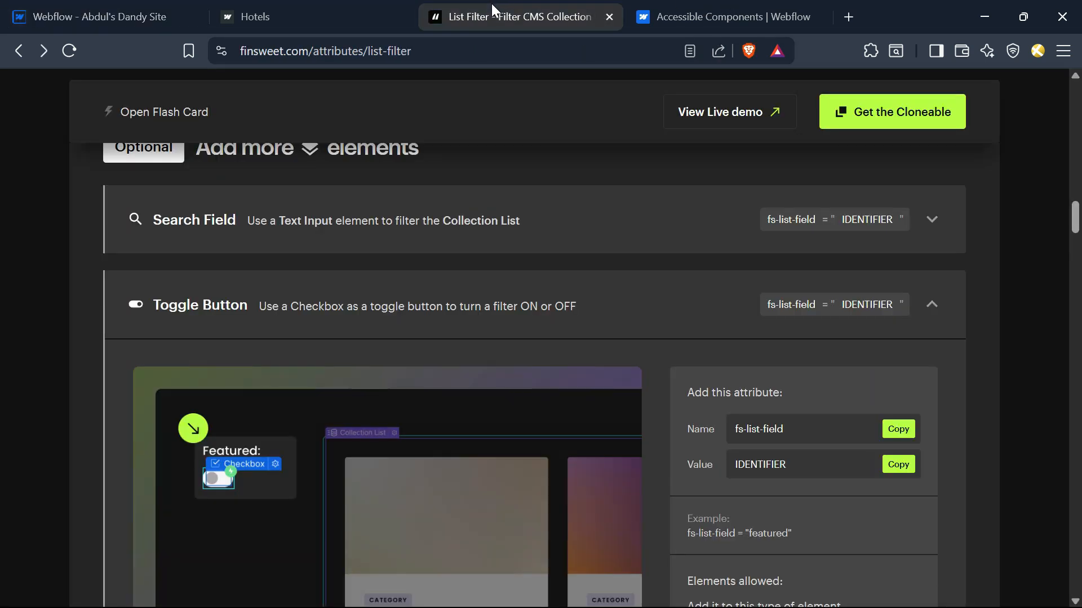
- Copy the Toggle Button attribute name from the Finsweet documentation and rename the toggle checkbox's aria-label custom attribute in Webflow to fs-list-field
{"action": "scroll", "coordinate": [271, 507], "scroll_direction": "down", "scroll_amount": 3}
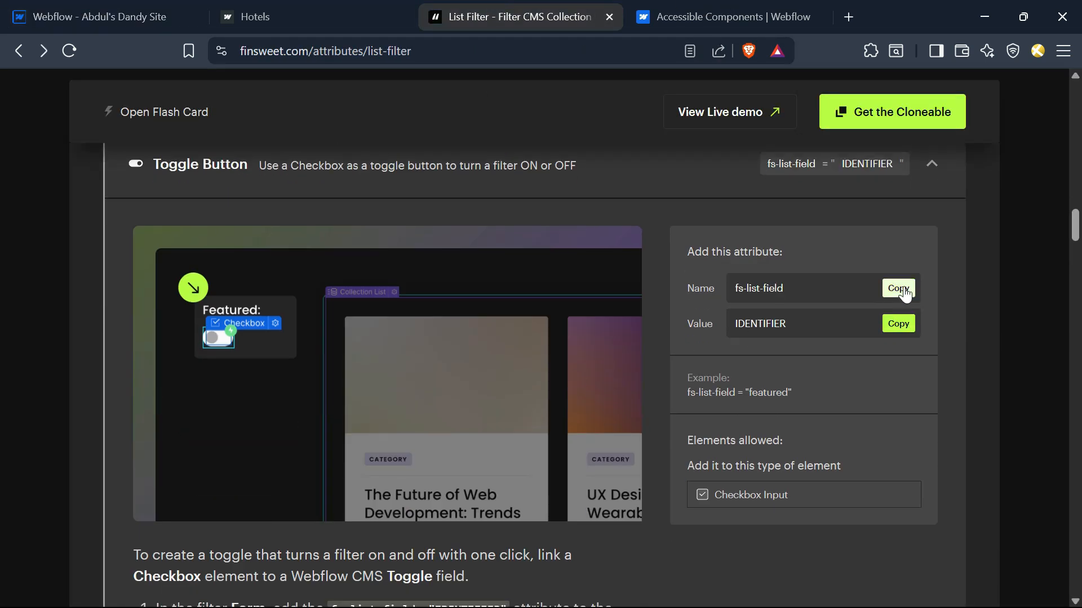
{"action": "left_click", "coordinate": [903, 290]}
{"action": "left_click", "coordinate": [134, 7]}
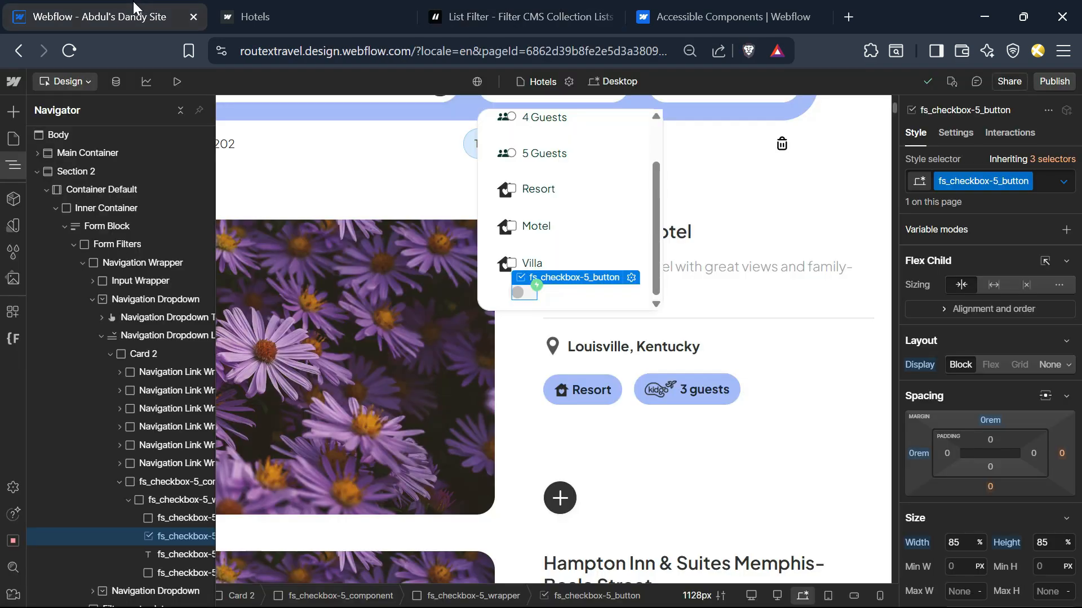
{"action": "scroll", "coordinate": [1002, 533], "scroll_direction": "down", "scroll_amount": 4}
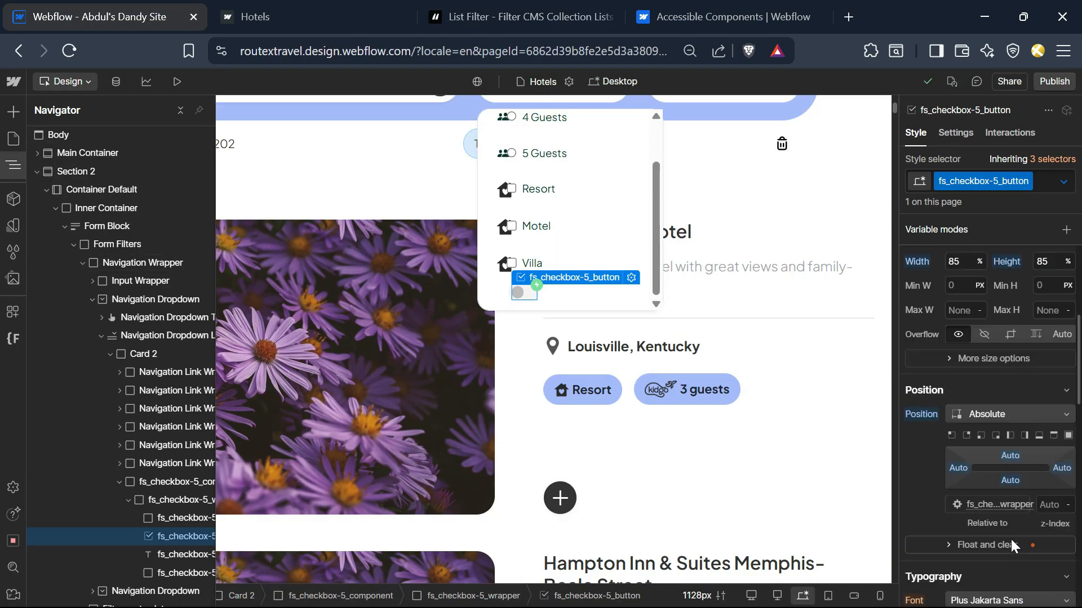
{"action": "left_click", "coordinate": [958, 134]}
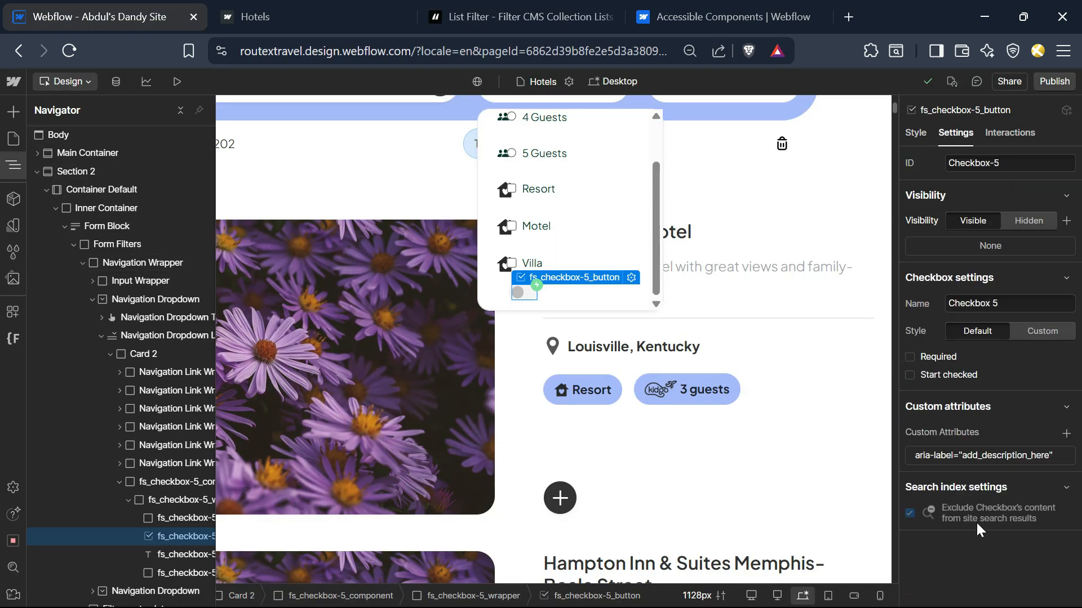
{"action": "left_click", "coordinate": [1003, 454]}
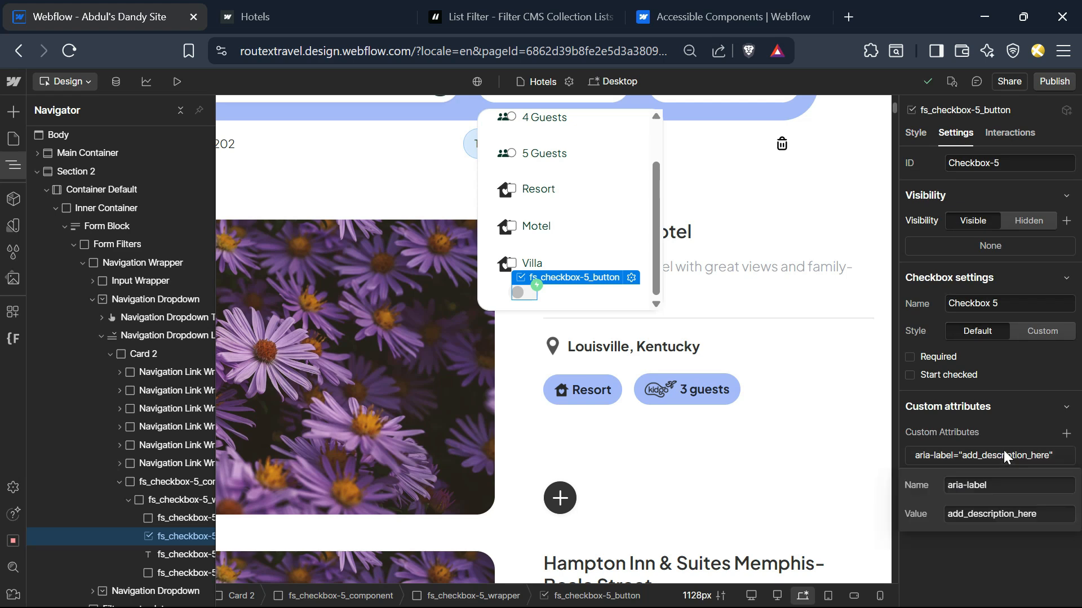
{"action": "left_click_drag", "start_coordinate": [991, 485], "coordinate": [946, 485]}
{"action": "key", "text": "ctrl+v"}
- Set the value of the toggle checkbox's fs-list-field attribute to is-featured
{"action": "left_click", "coordinate": [984, 514]}
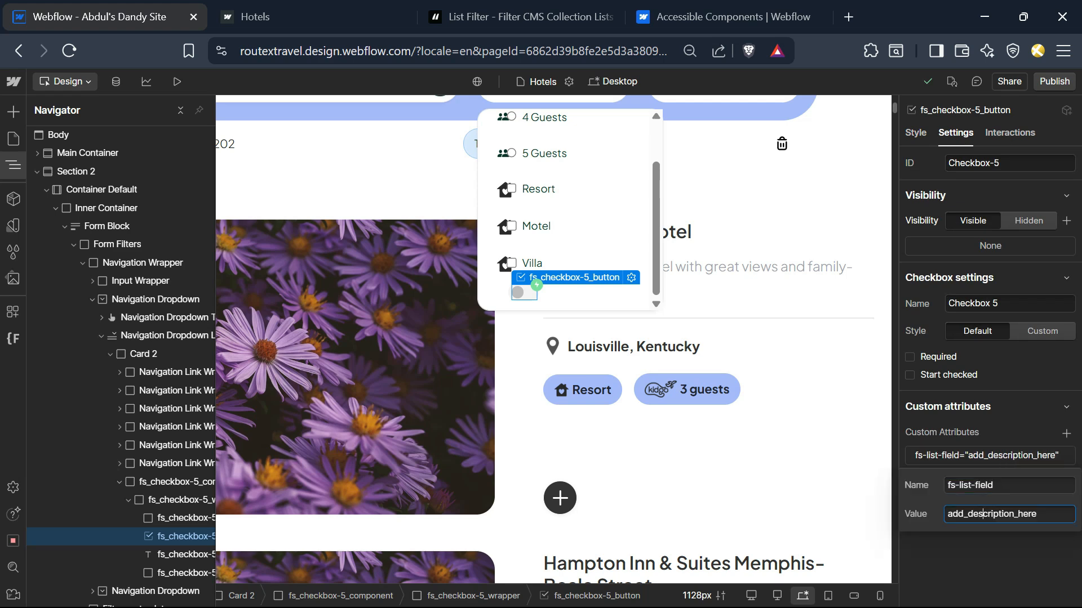
{"action": "key", "text": "Tab"}
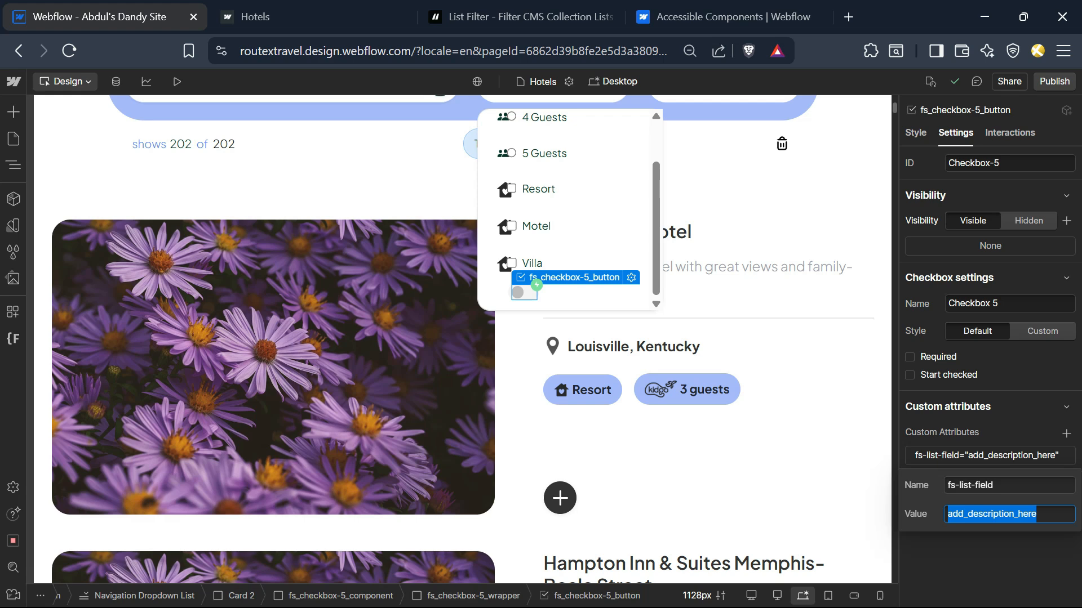
{"action": "type", "text": "is-"}
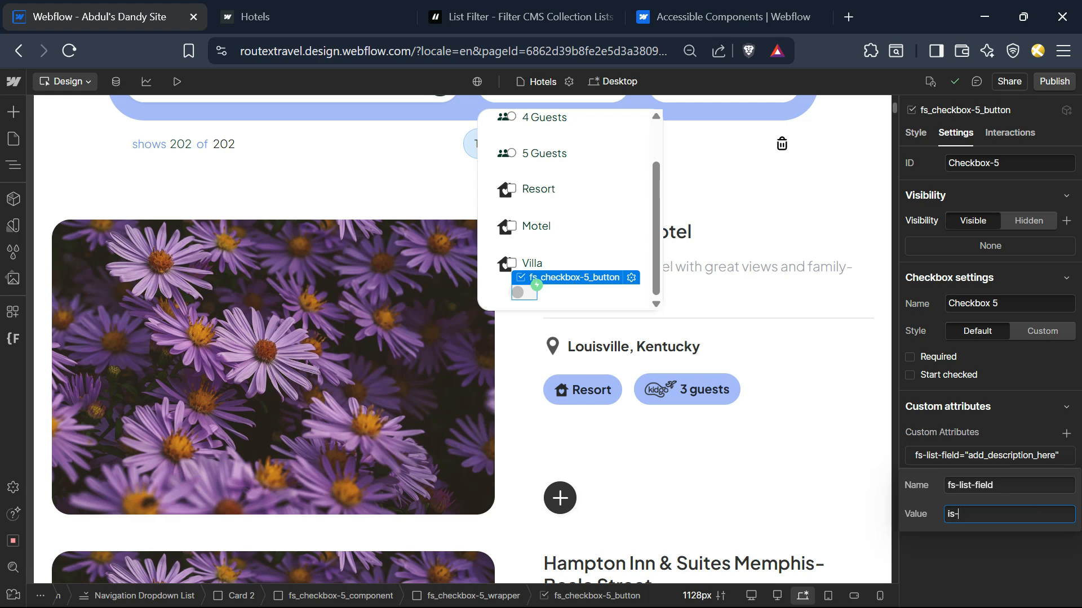
{"action": "type", "text": "featured"}
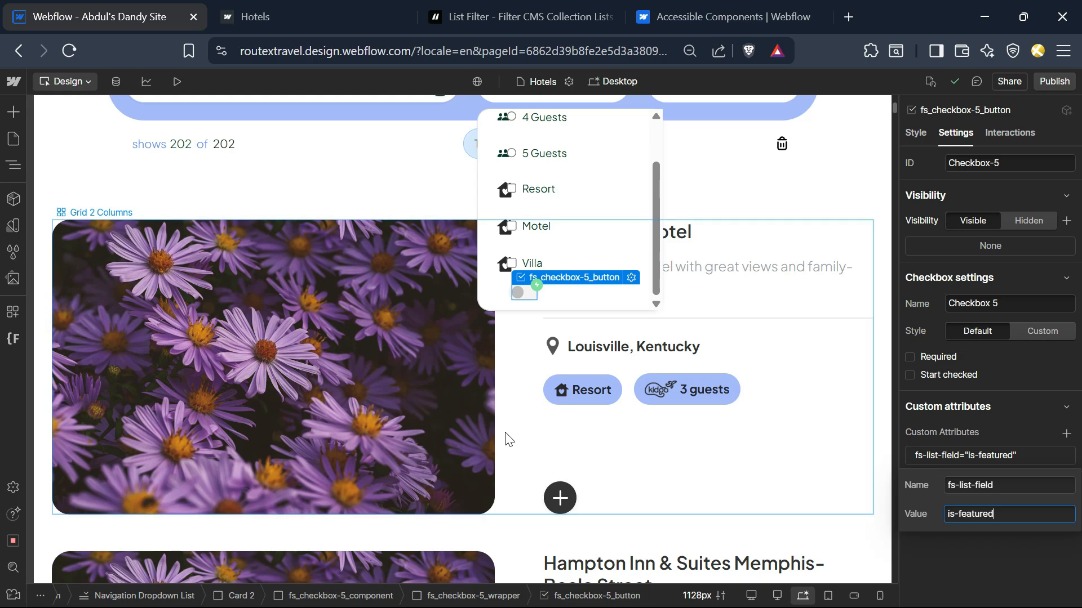
{"action": "key", "text": "Return"}
- Check the Toggle Button setup instructions in the documentation, and insert a Code Embed inside the hotel card's Blog Description block in Webflow
{"action": "left_click", "coordinate": [553, 26]}
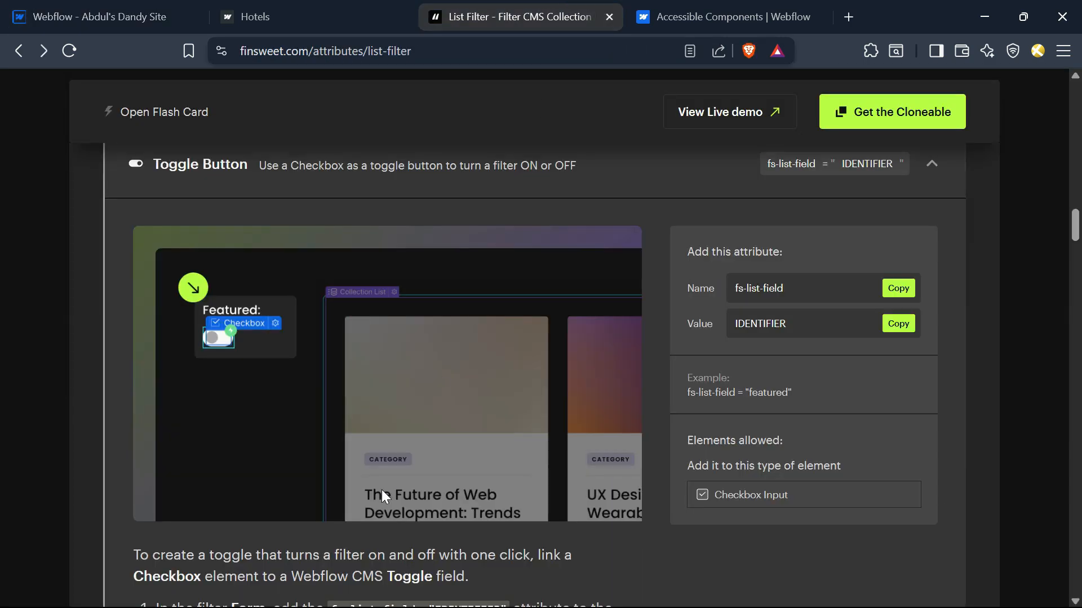
{"action": "scroll", "coordinate": [377, 507], "scroll_direction": "down", "scroll_amount": 5}
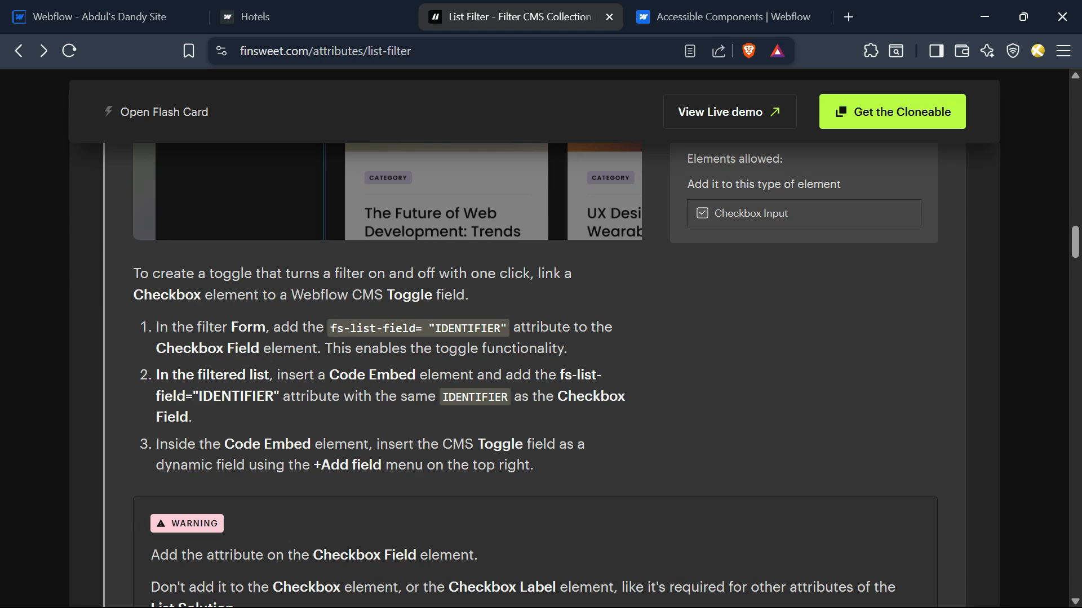
{"action": "left_click", "coordinate": [102, 16]}
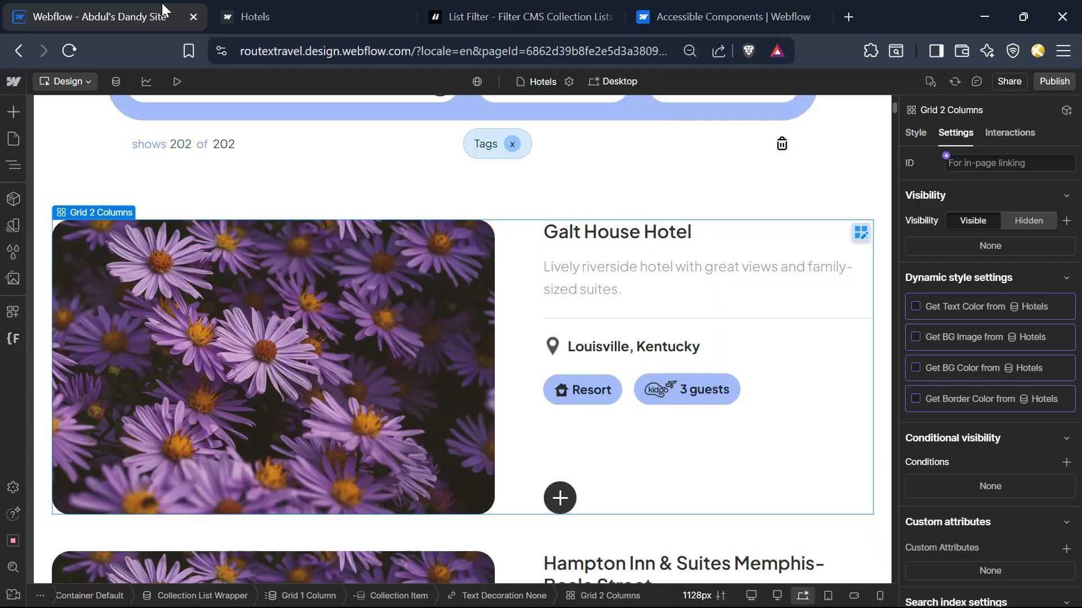
{"action": "left_click", "coordinate": [583, 453]}
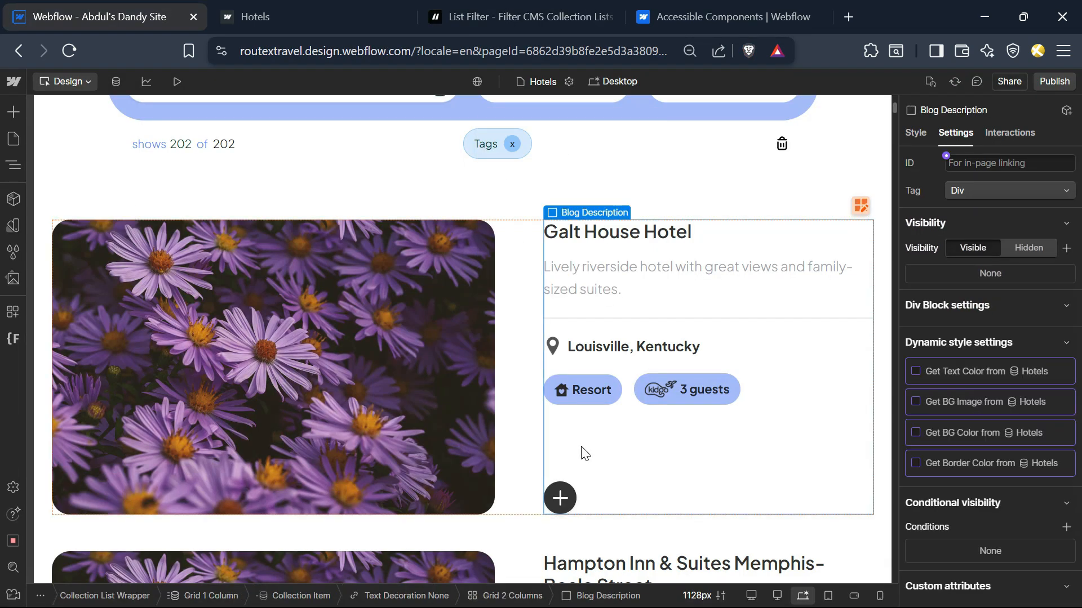
{"action": "key", "text": "ctrl+k"}
{"action": "type", "text": "cod"}
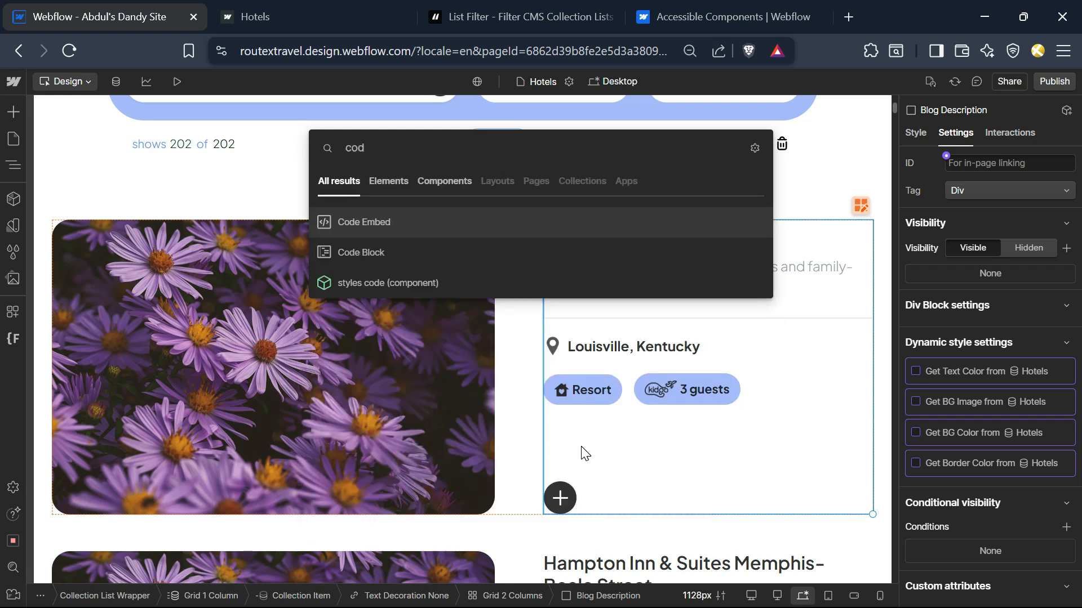
{"action": "key", "text": "Return"}
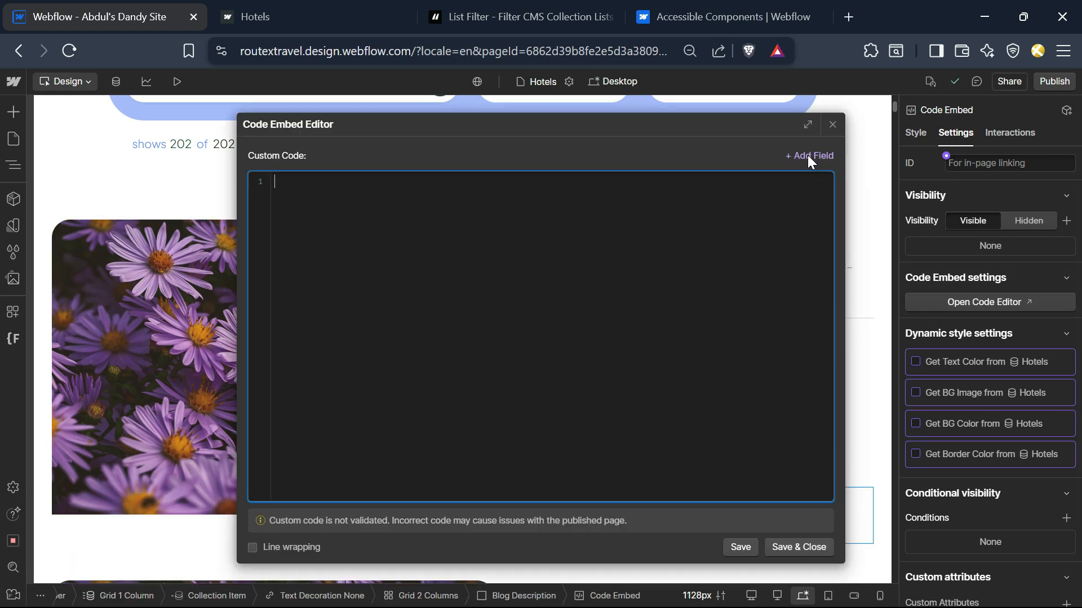
- Insert the Is featured CMS field as the Code Embed's content, then save and close its editor
{"action": "left_click", "coordinate": [807, 156]}
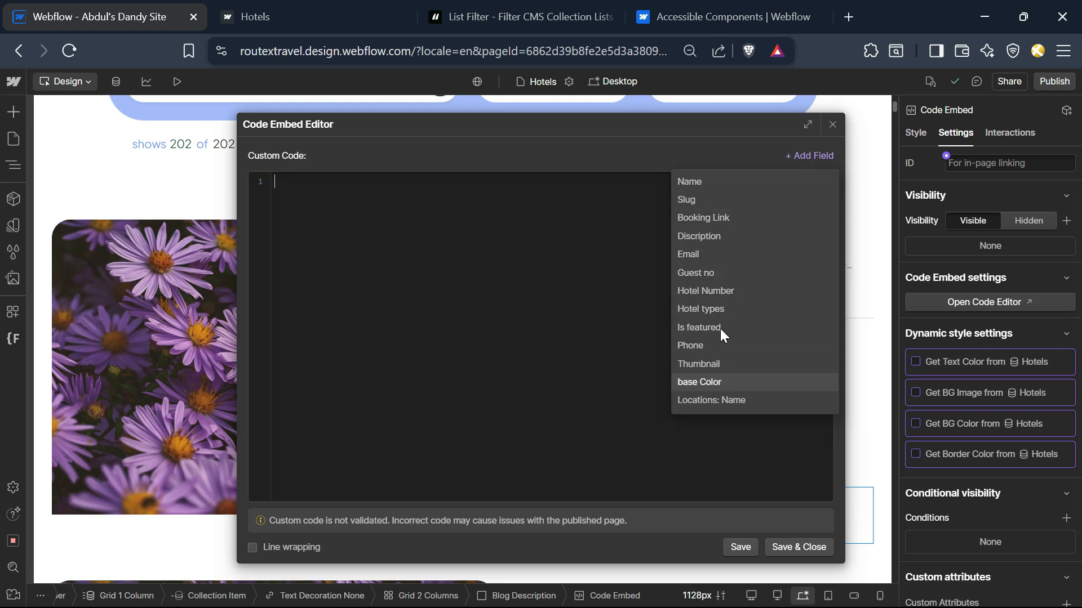
{"action": "left_click", "coordinate": [734, 326]}
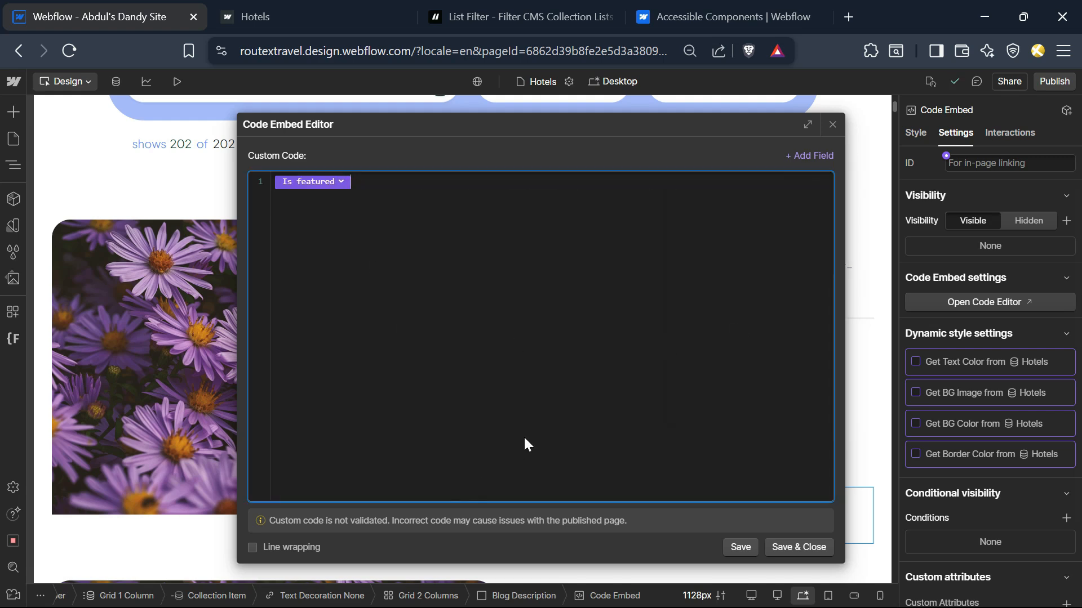
{"action": "left_click", "coordinate": [801, 549]}
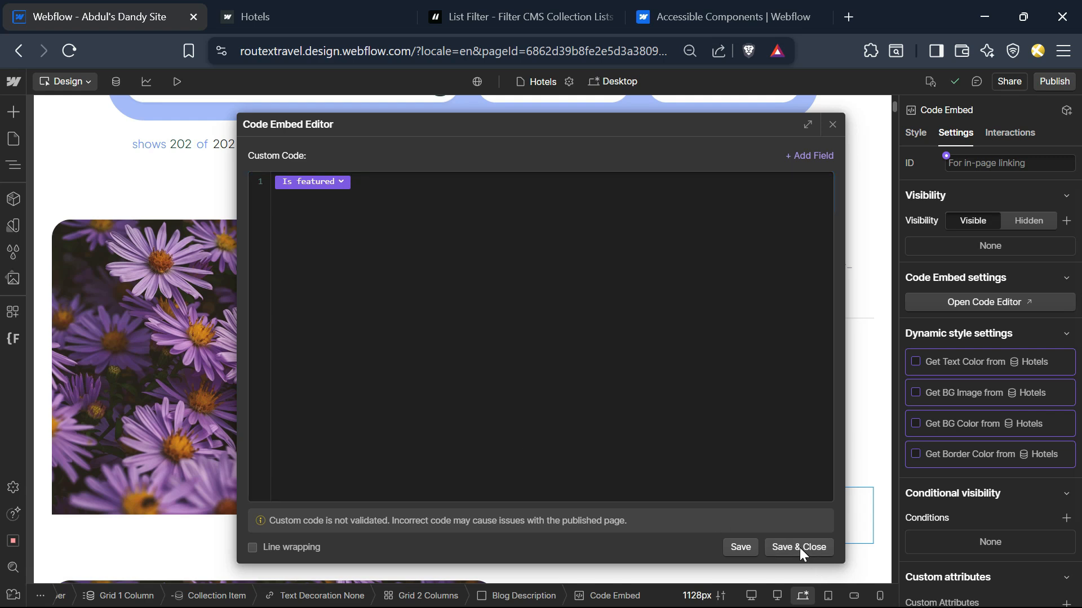
{"action": "left_click", "coordinate": [800, 548]}
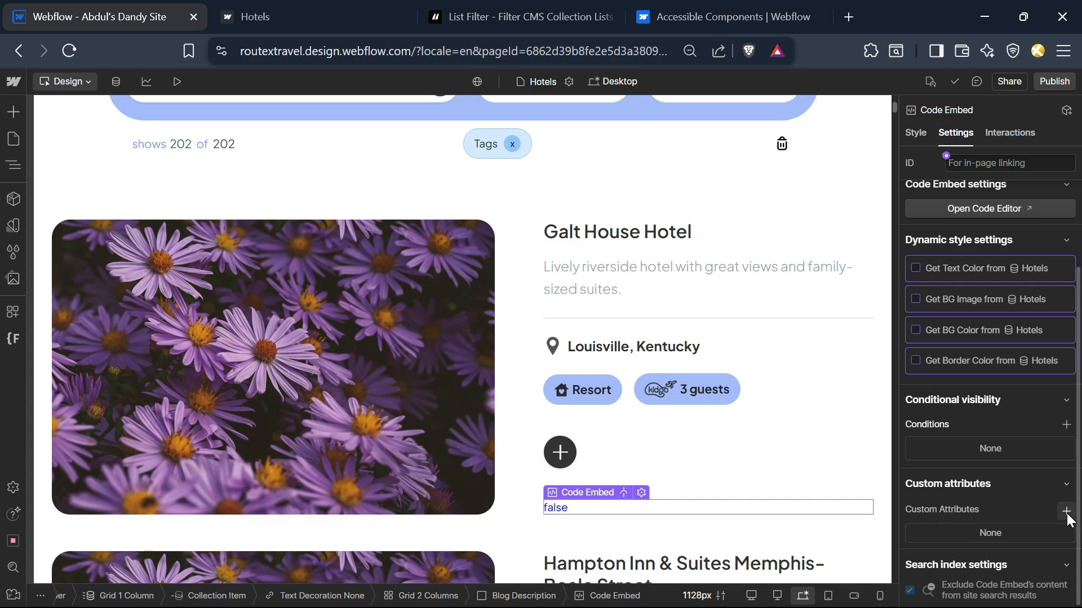
- Add the custom attribute fs-list-field with the value is-featured to the Code Embed, copying the name from the Finsweet documentation
{"action": "left_click", "coordinate": [510, 14]}
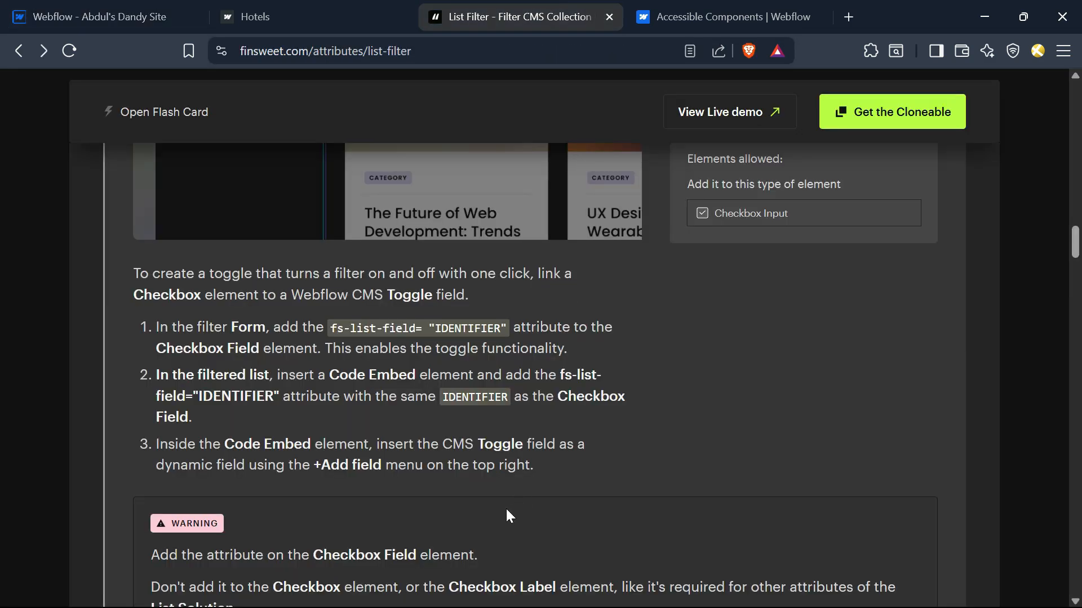
{"action": "scroll", "coordinate": [509, 516], "scroll_direction": "up", "scroll_amount": 5}
{"action": "left_click", "coordinate": [898, 288]}
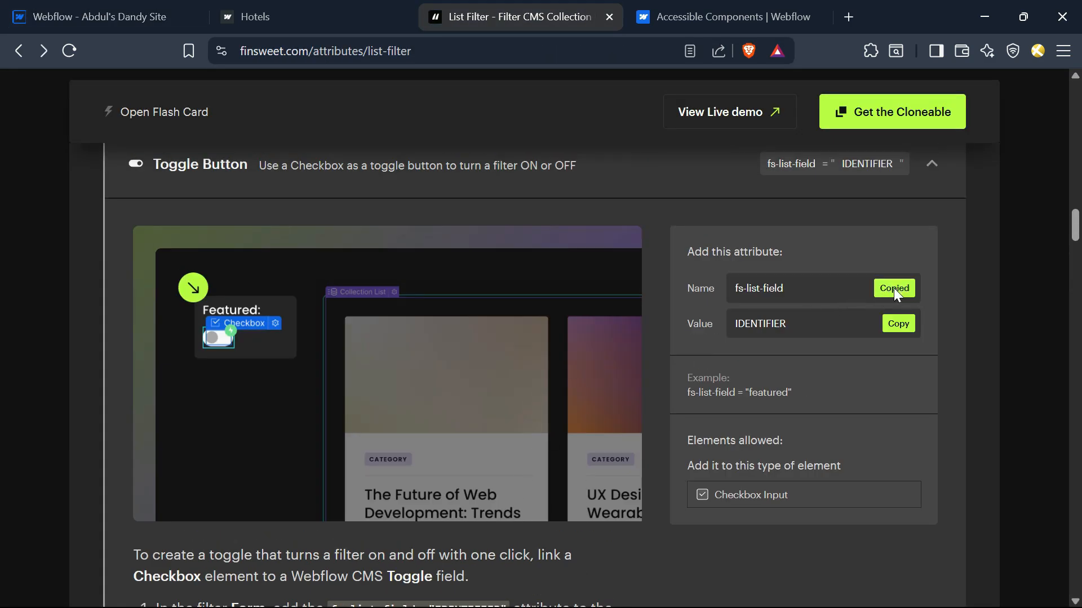
{"action": "left_click", "coordinate": [70, 10]}
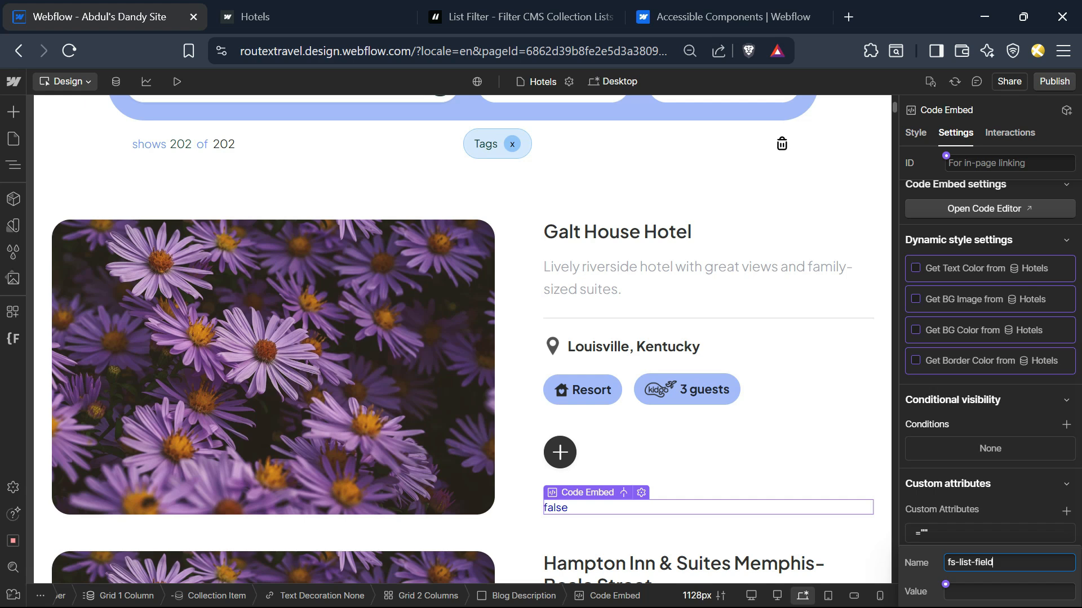
{"action": "left_click", "coordinate": [1009, 592]}
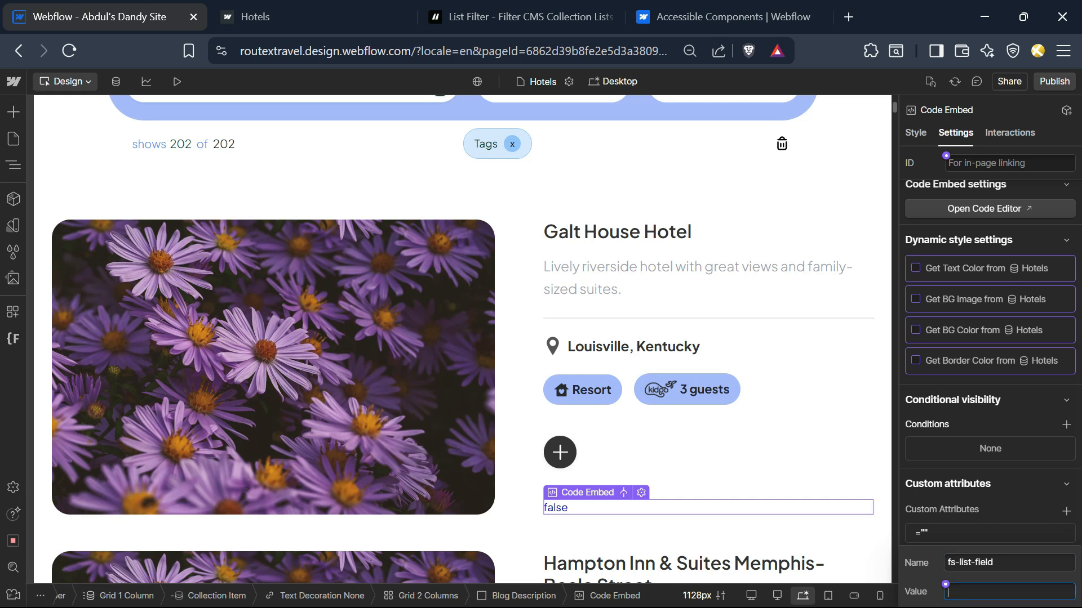
{"action": "key", "text": "ctrl+v"}
{"action": "key", "text": "Return"}
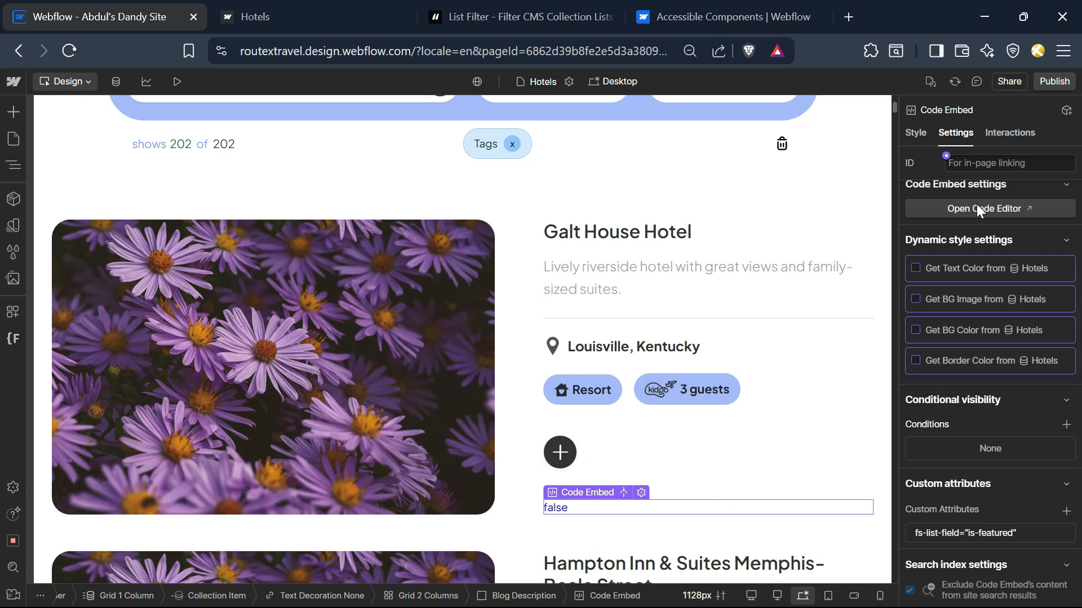
- Hide the Code Embed by setting its display to None, and collapse the Toggle Button section in the Finsweet documentation
{"action": "left_click", "coordinate": [913, 133]}
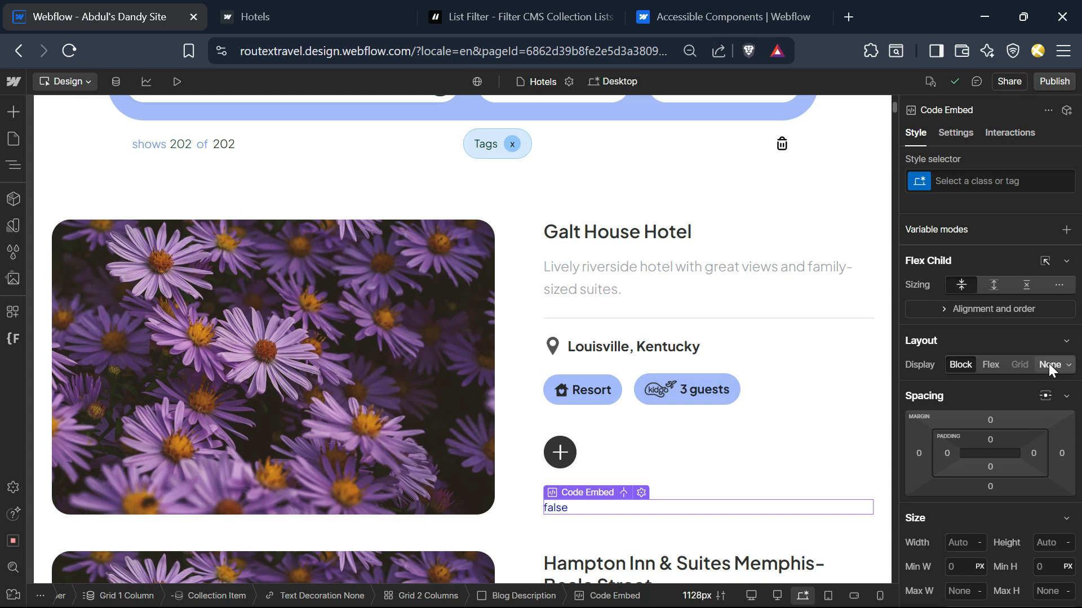
{"action": "left_click", "coordinate": [1049, 365]}
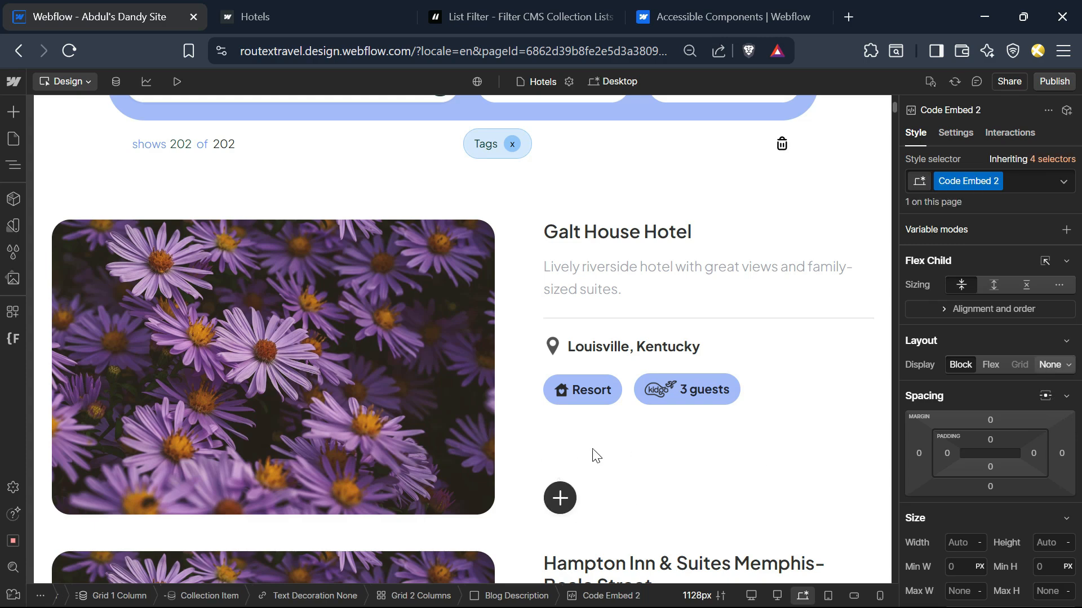
{"action": "left_click", "coordinate": [529, 16]}
{"action": "scroll", "coordinate": [288, 500], "scroll_direction": "up", "scroll_amount": 6}
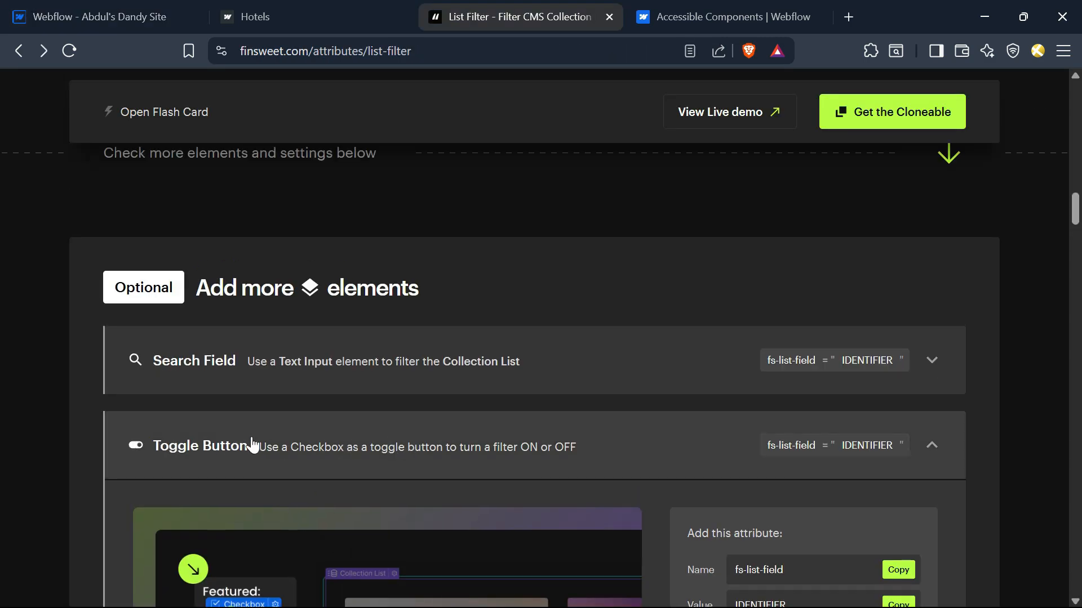
{"action": "left_click", "coordinate": [454, 454]}
{"action": "left_click", "coordinate": [167, 6]}
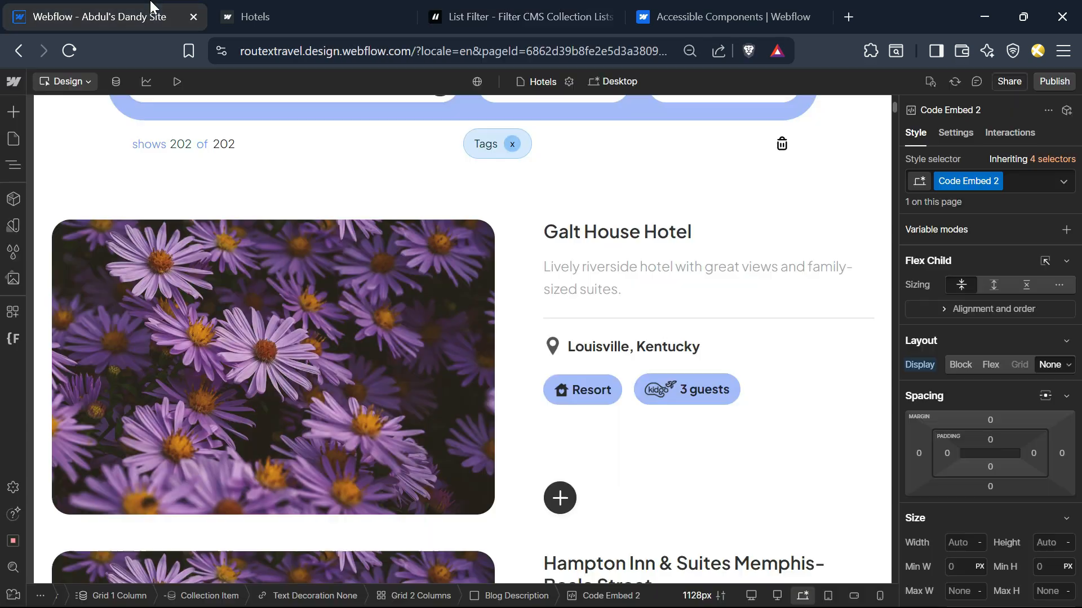
- On the live Hotels page, try the toggle below the Villa checkbox in the Number of guests dropdown
{"action": "scroll", "coordinate": [495, 201], "scroll_direction": "up", "scroll_amount": 3}
{"action": "left_click", "coordinate": [268, 7]}
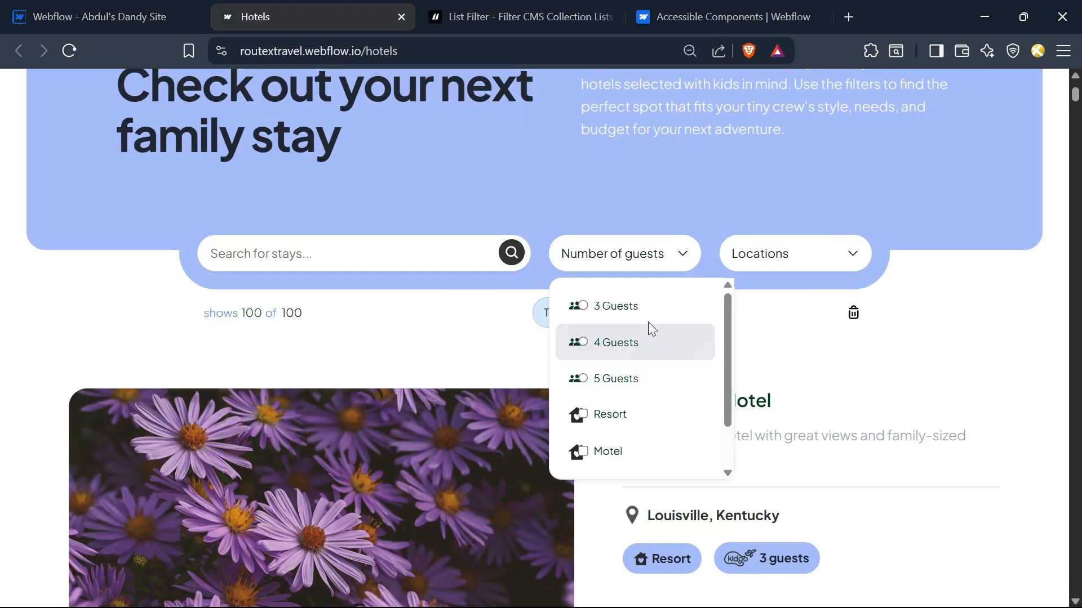
{"action": "scroll", "coordinate": [648, 324], "scroll_direction": "down", "scroll_amount": 1}
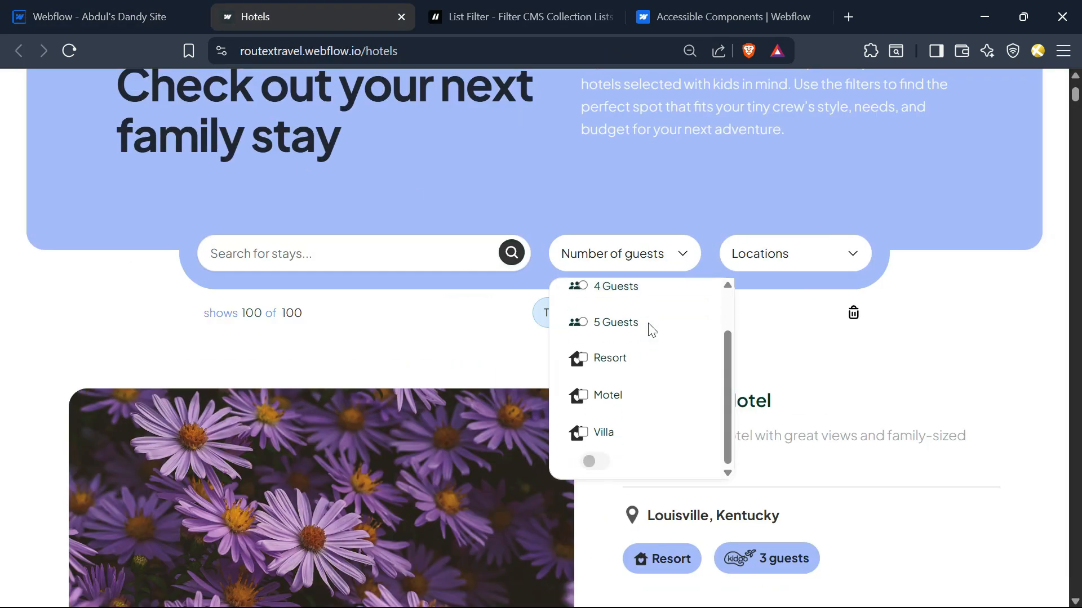
{"action": "left_click", "coordinate": [599, 467]}
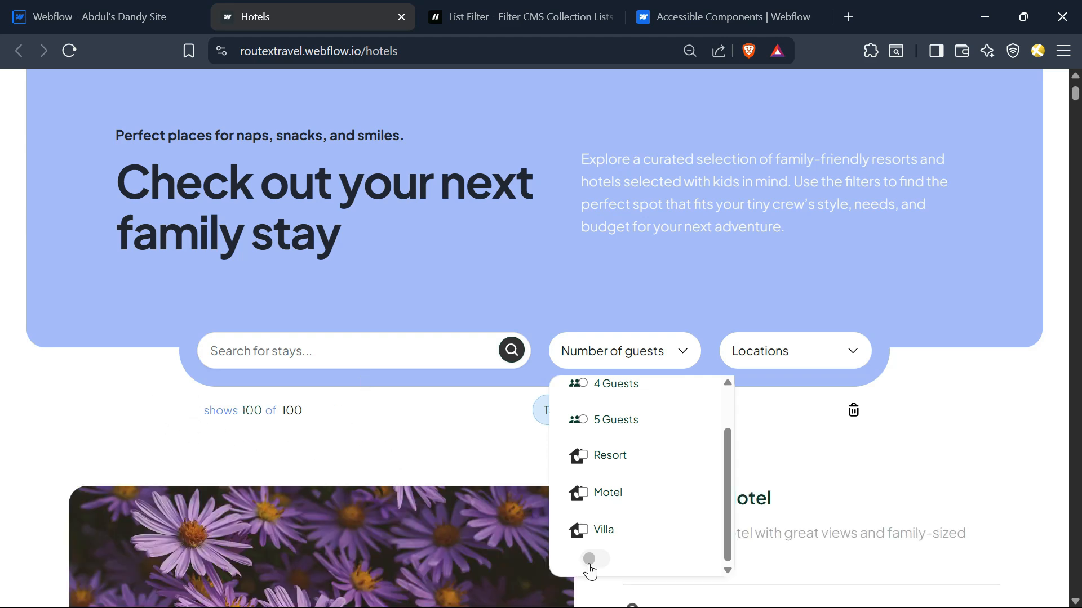
- Switch on Is featured for the Hampton Inn & Suites Memphis-Beale Street hotel in the Webflow CMS, and return to the live Hotels page
{"action": "left_click", "coordinate": [123, 7]}
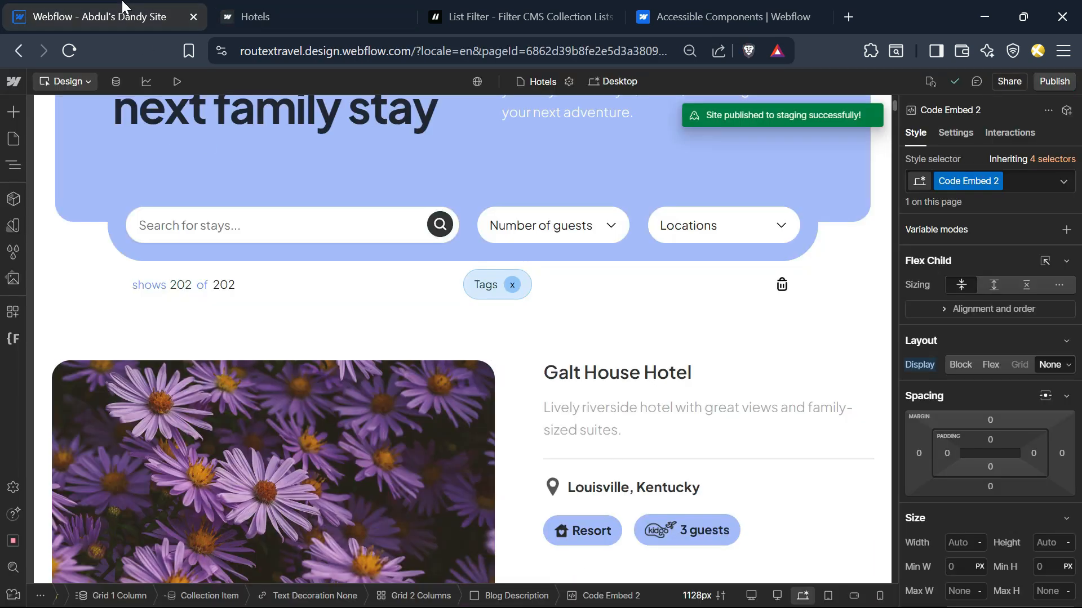
{"action": "left_click", "coordinate": [116, 82]}
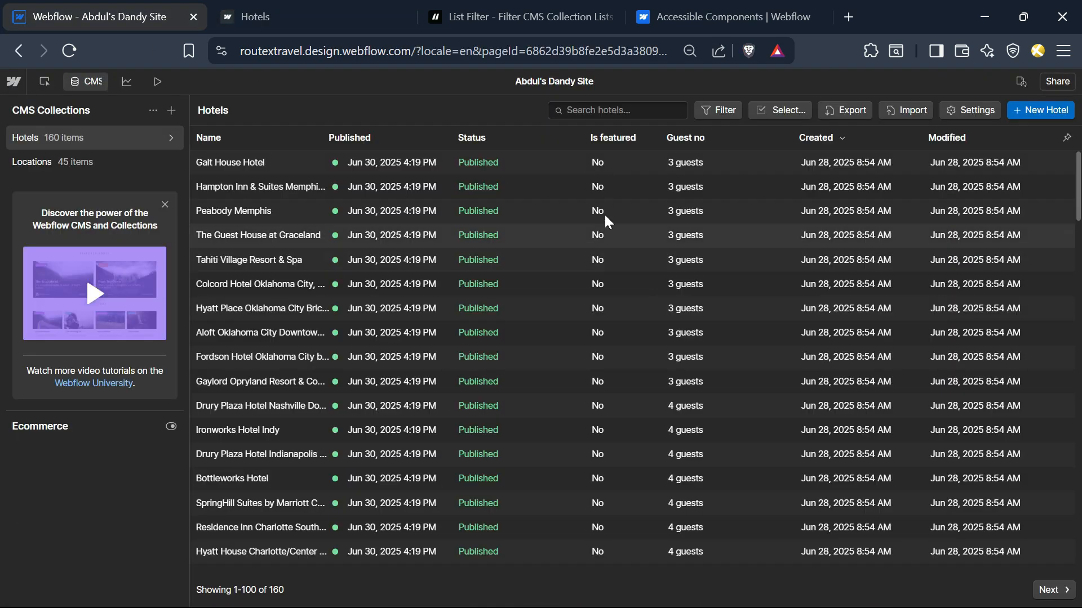
{"action": "left_click", "coordinate": [607, 186]}
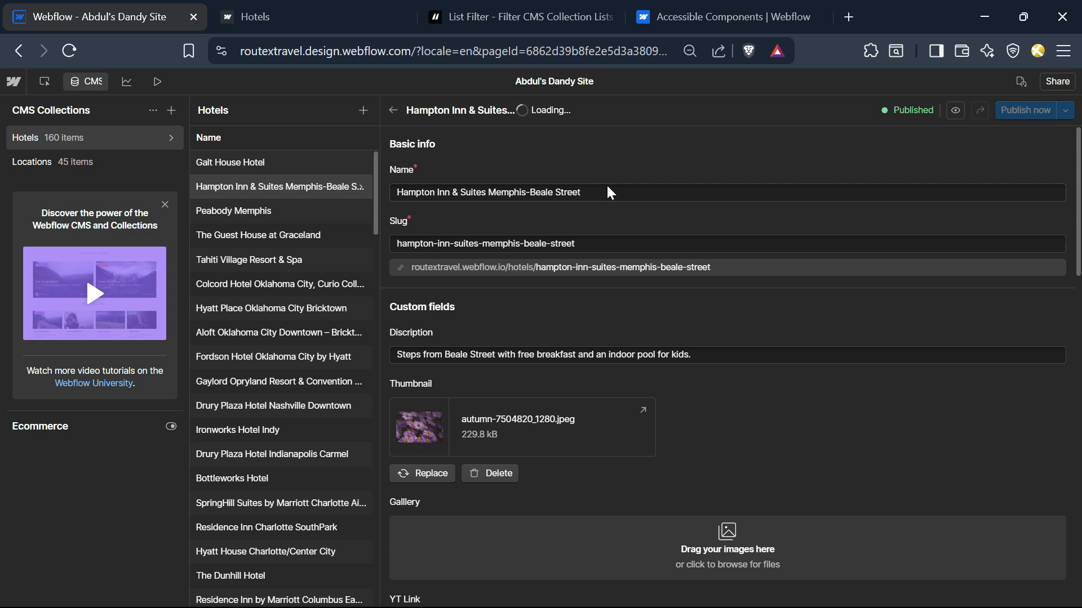
{"action": "scroll", "coordinate": [616, 445], "scroll_direction": "down", "scroll_amount": 10}
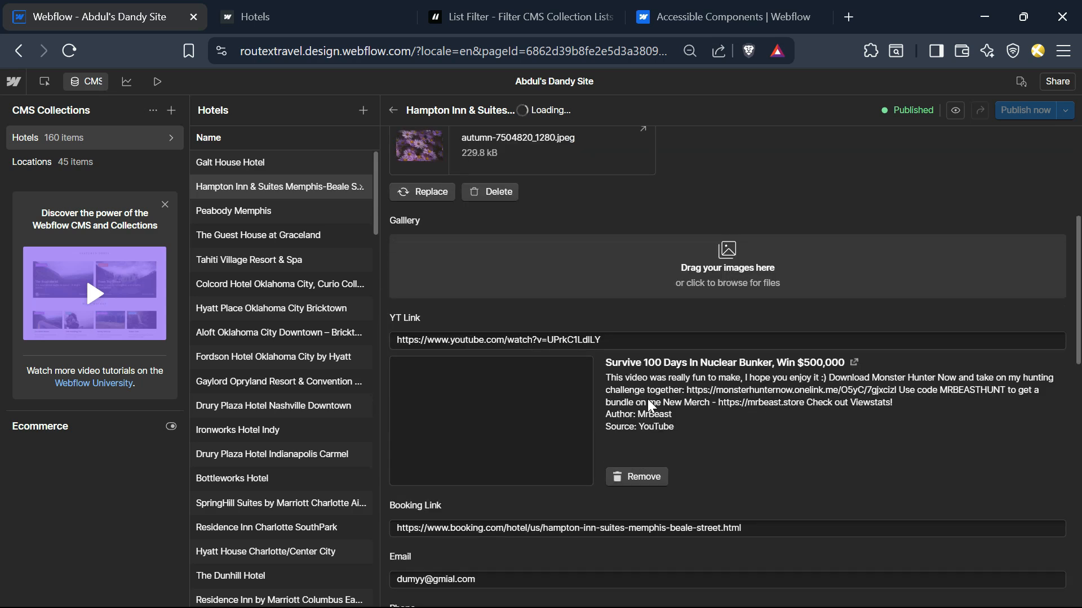
{"action": "left_click", "coordinate": [399, 449]}
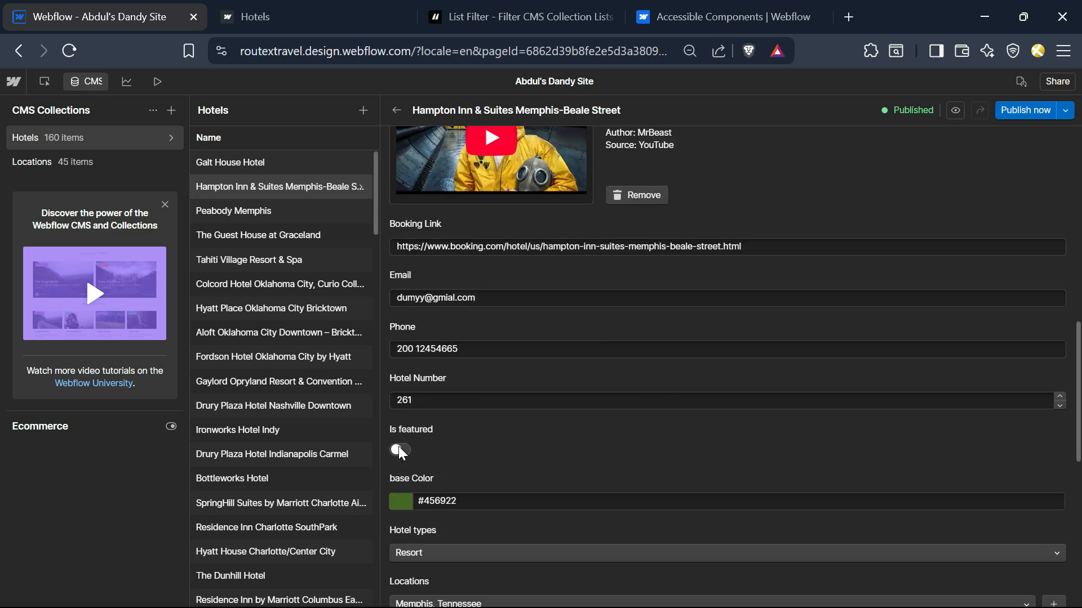
{"action": "key", "text": "ctrl+Tab"}
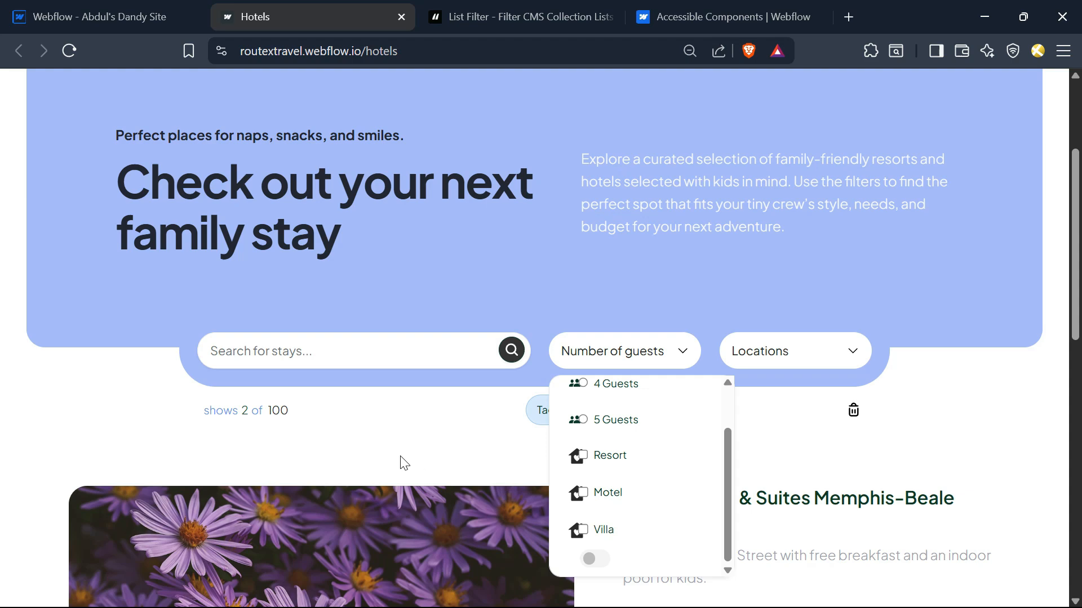
- Examine the filtered hotel list on the live Hotels page and check the toggle inside the Number of guests dropdown
{"action": "left_click", "coordinate": [183, 430]}
{"action": "scroll", "coordinate": [400, 442], "scroll_direction": "down", "scroll_amount": 5}
{"action": "scroll", "coordinate": [618, 531], "scroll_direction": "down", "scroll_amount": 7}
{"action": "scroll", "coordinate": [565, 507], "scroll_direction": "up", "scroll_amount": 12}
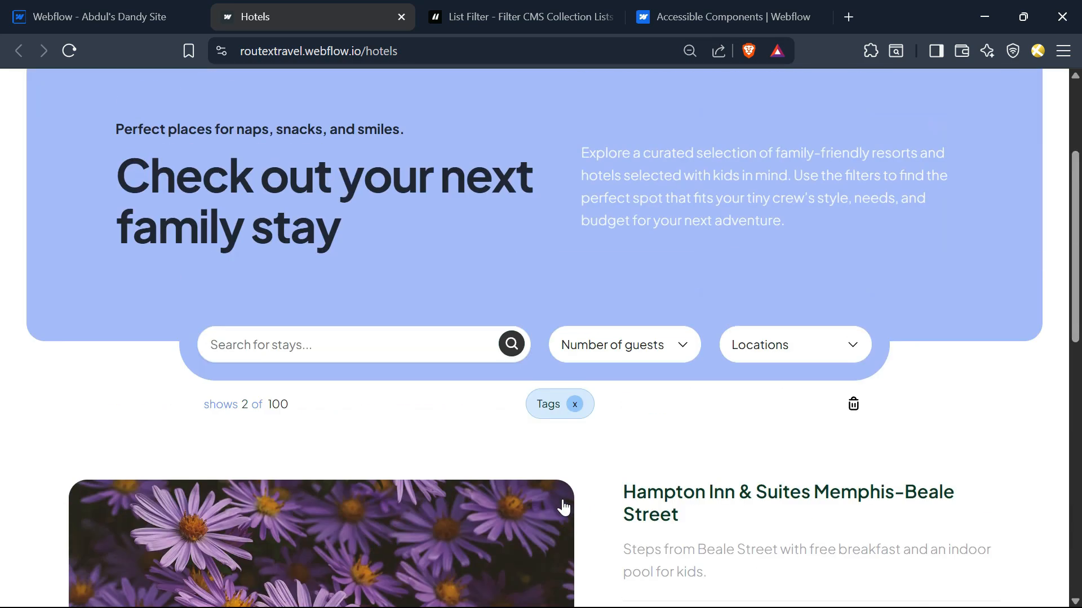
{"action": "left_click", "coordinate": [627, 353]}
{"action": "scroll", "coordinate": [611, 480], "scroll_direction": "down", "scroll_amount": 3}
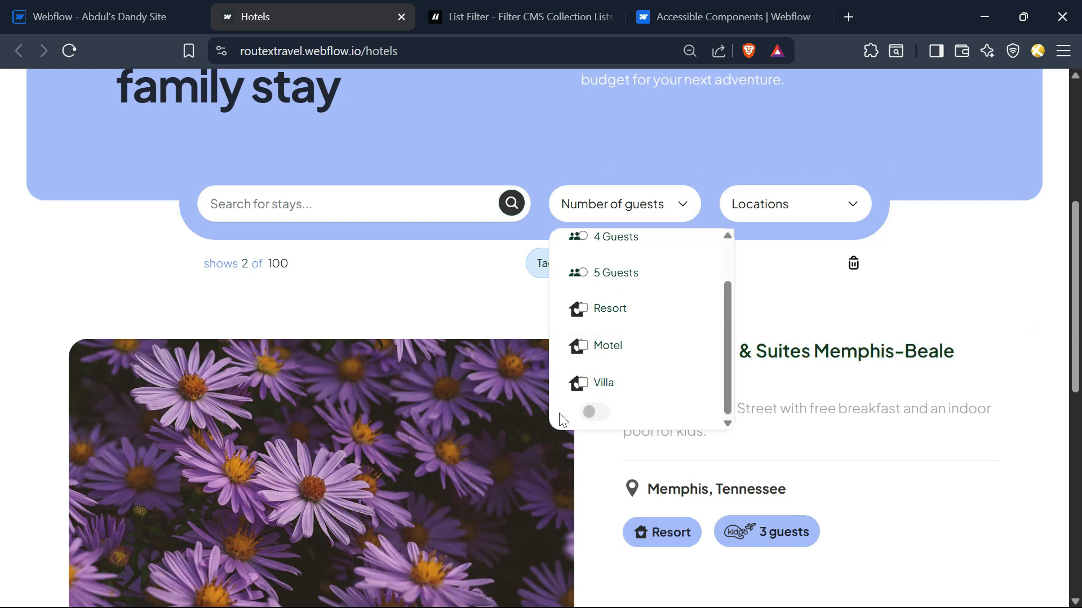
{"action": "left_click", "coordinate": [359, 275]}
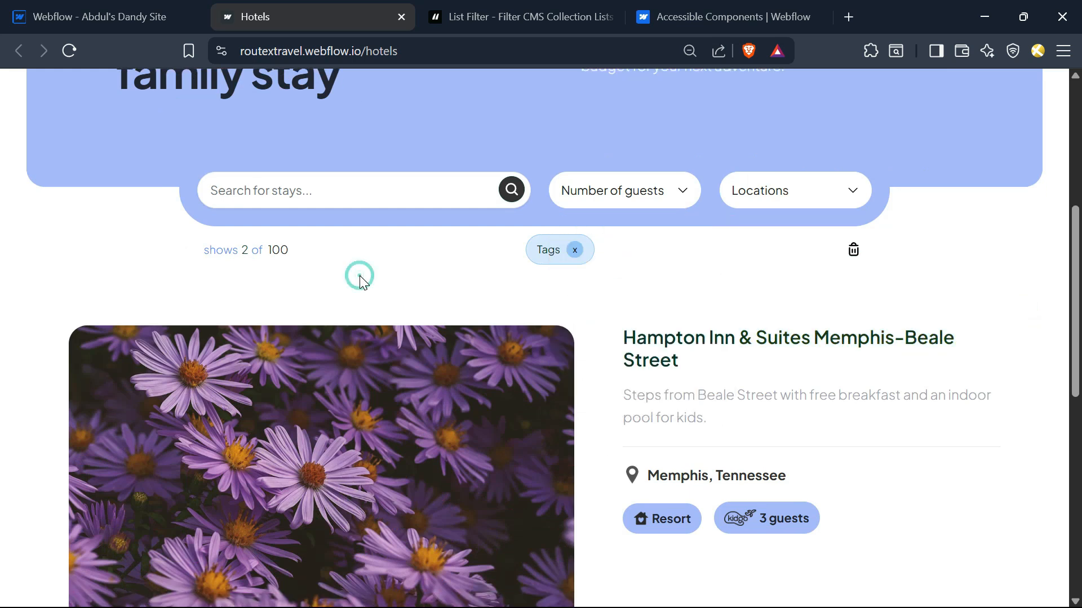
- Review the optional elements in the Finsweet List Filter documentation and collapse the Results Count section
{"action": "left_click", "coordinate": [614, 8]}
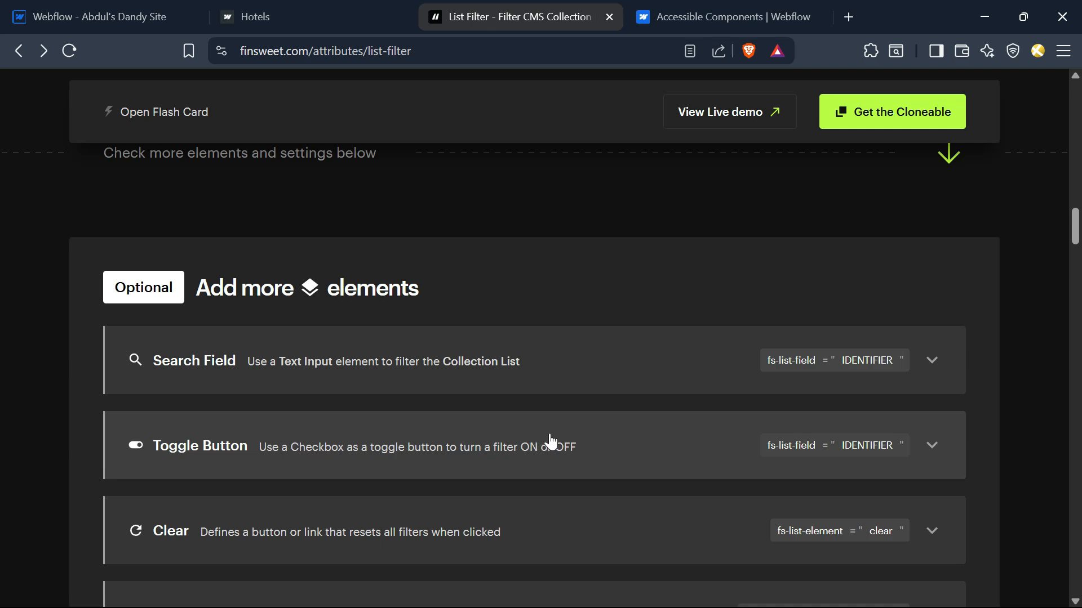
{"action": "scroll", "coordinate": [461, 456], "scroll_direction": "down", "scroll_amount": 2}
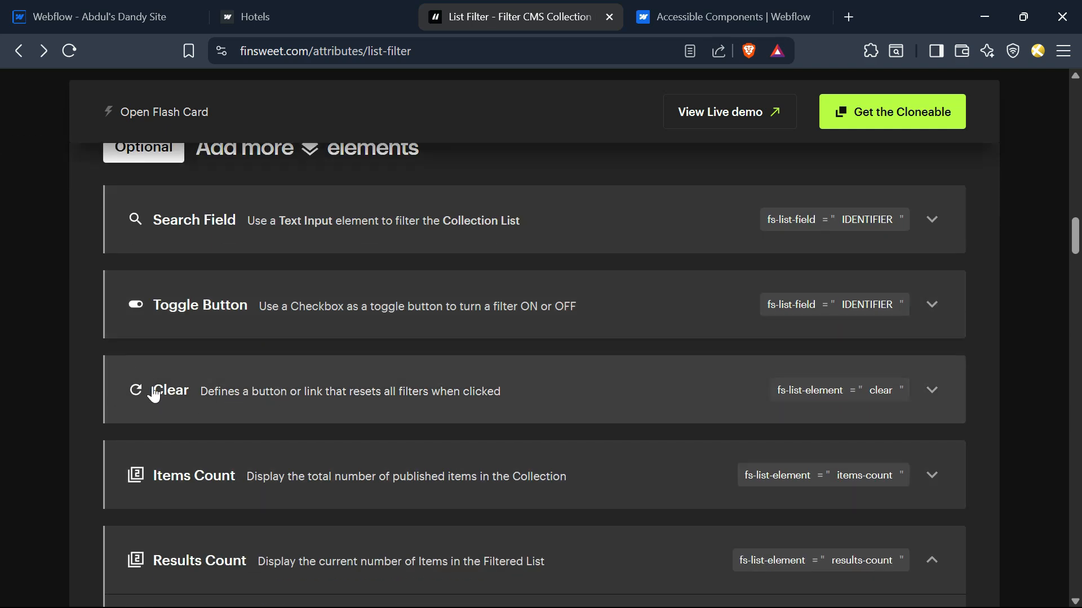
{"action": "left_click", "coordinate": [251, 16]}
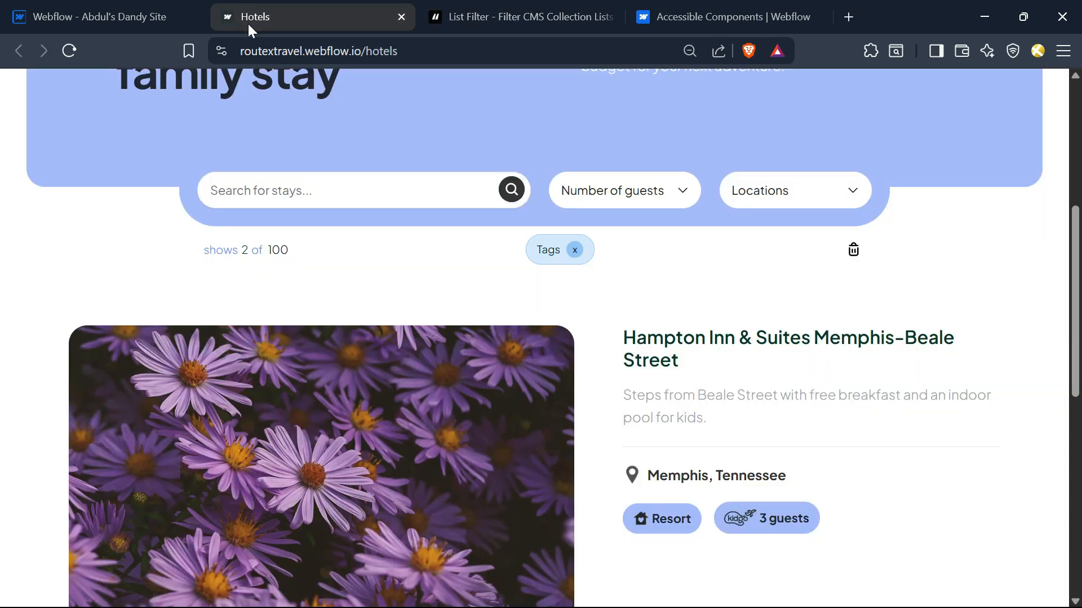
{"action": "left_click", "coordinate": [524, 17]}
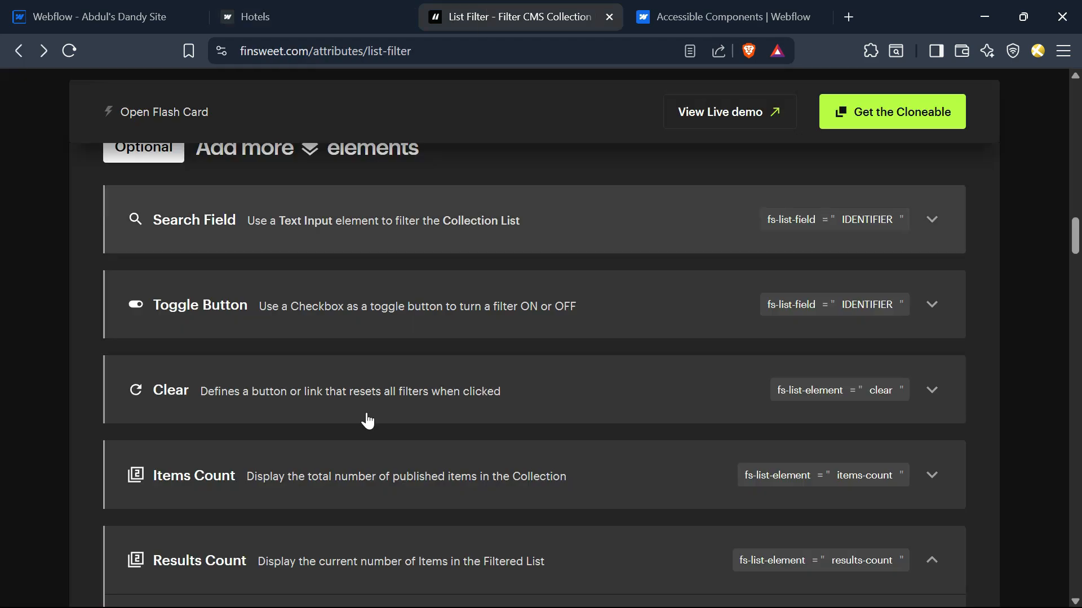
{"action": "scroll", "coordinate": [209, 396], "scroll_direction": "down", "scroll_amount": 2}
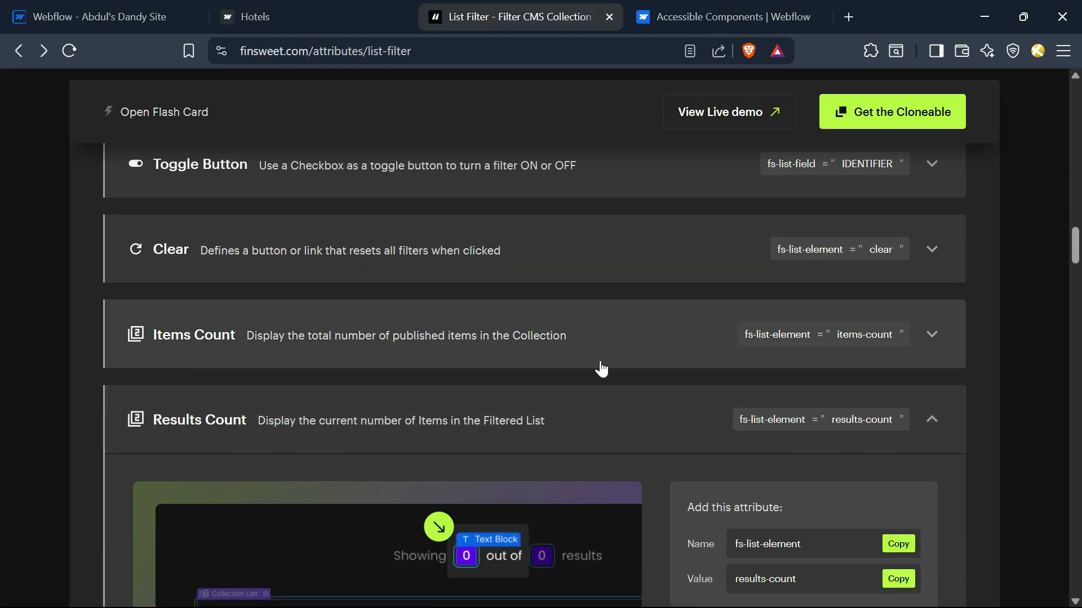
{"action": "scroll", "coordinate": [117, 310], "scroll_direction": "down", "scroll_amount": 2}
{"action": "left_click", "coordinate": [526, 291]}
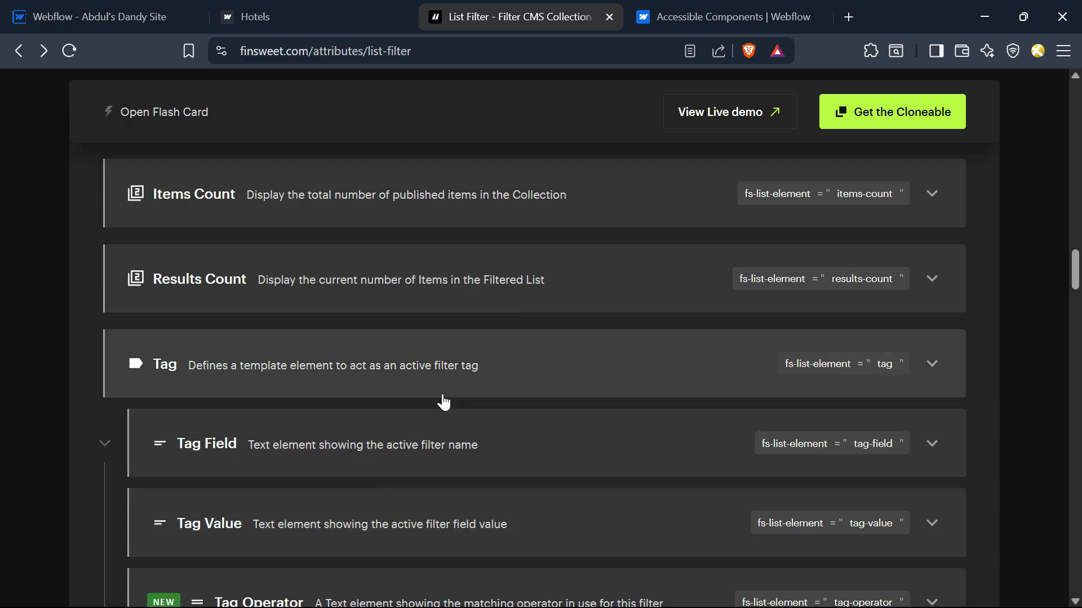
- Look through the Tag, Tag Field, Tag Value, Tag Operator and Tag Remove entries and the optional settings in the Finsweet documentation
{"action": "scroll", "coordinate": [443, 401], "scroll_direction": "down", "scroll_amount": 3}
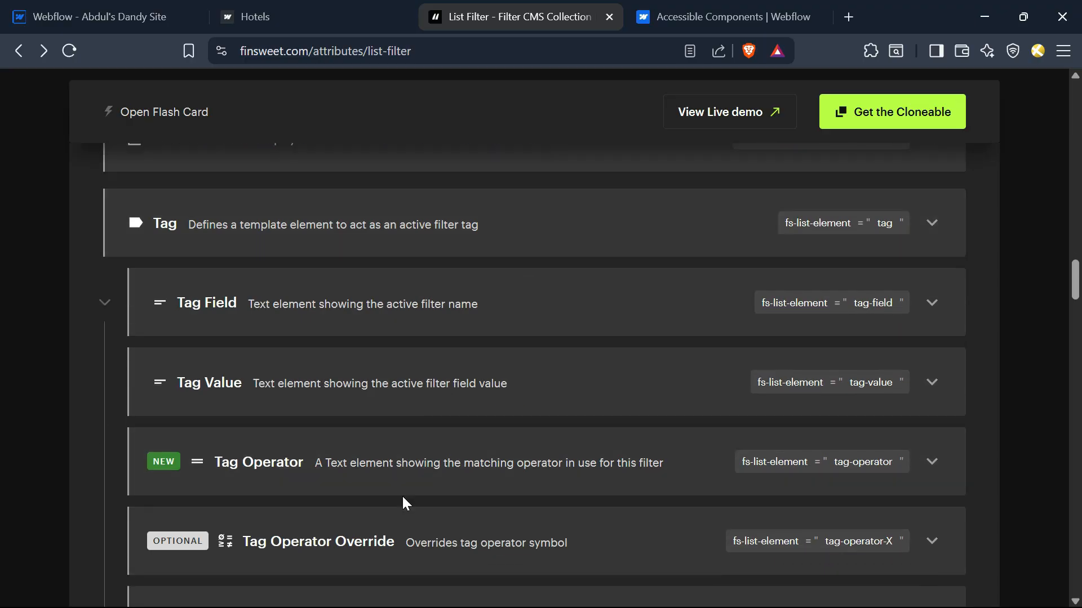
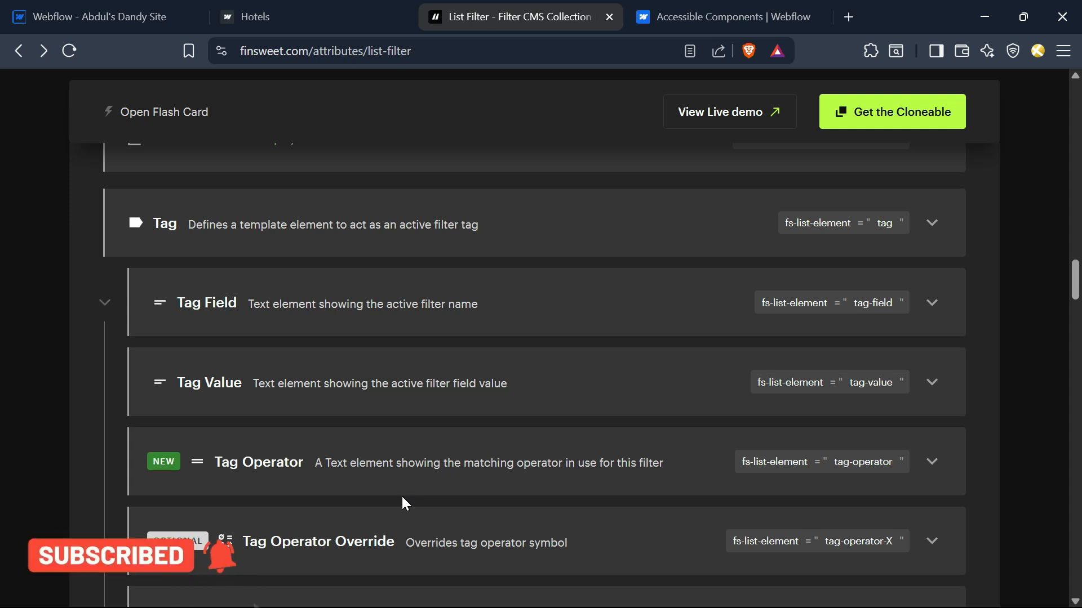
{"action": "scroll", "coordinate": [357, 444], "scroll_direction": "down", "scroll_amount": 8}
{"action": "scroll", "coordinate": [184, 394], "scroll_direction": "down", "scroll_amount": 2}
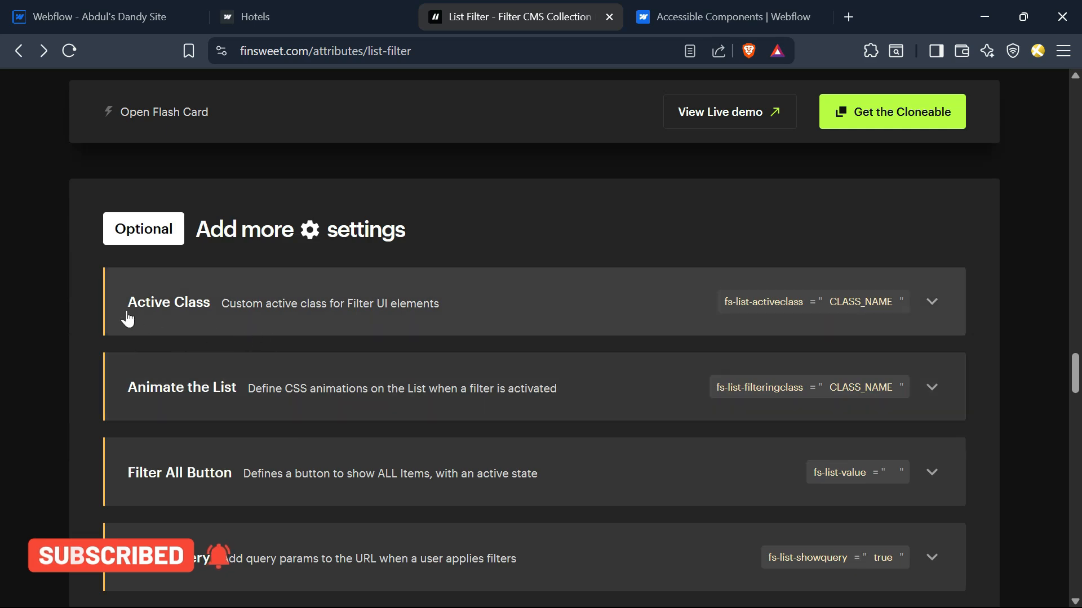
{"action": "scroll", "coordinate": [325, 431], "scroll_direction": "up", "scroll_amount": 15}
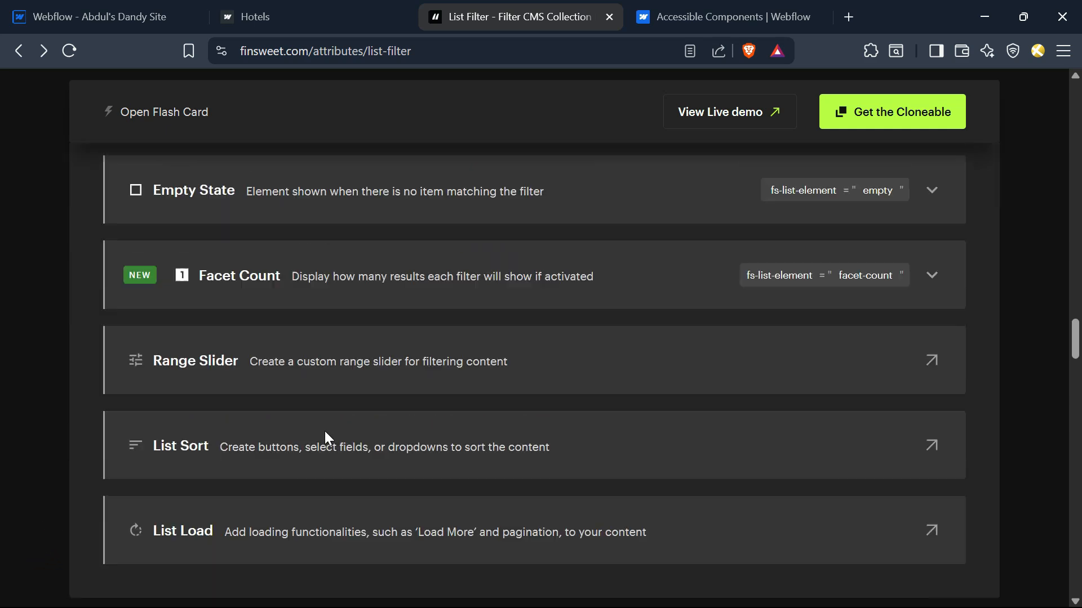
{"action": "scroll", "coordinate": [324, 431], "scroll_direction": "down", "scroll_amount": 12}
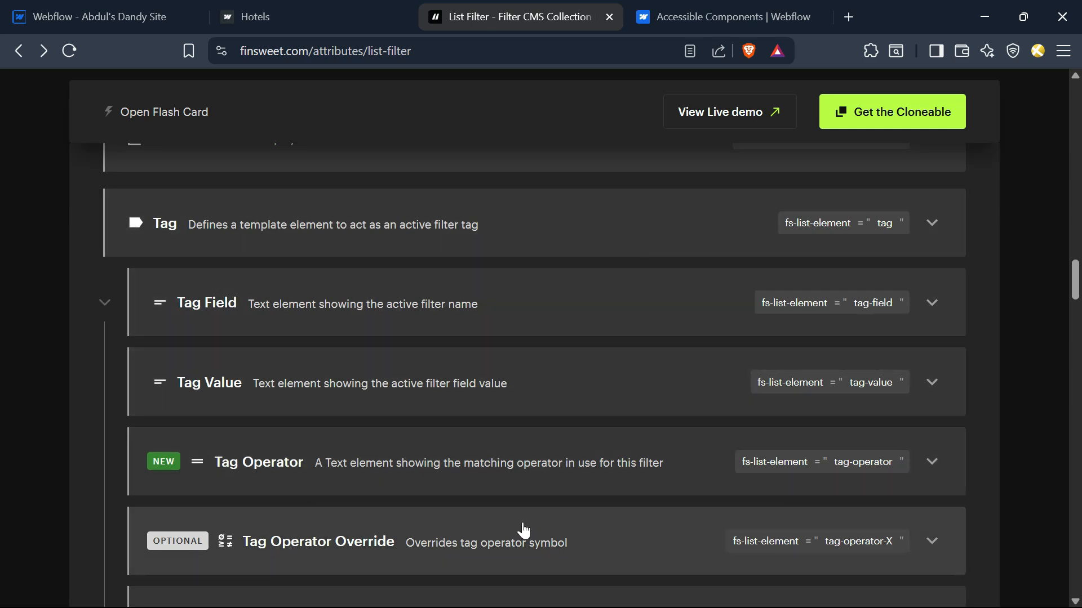
{"action": "scroll", "coordinate": [447, 466], "scroll_direction": "down", "scroll_amount": 5}
{"action": "scroll", "coordinate": [434, 502], "scroll_direction": "up", "scroll_amount": 5}
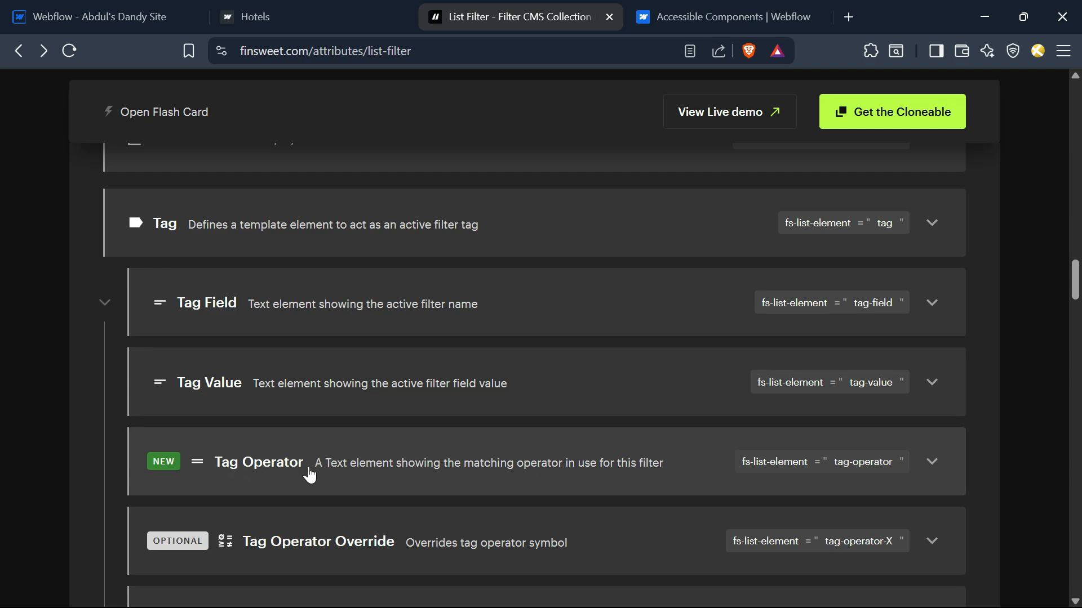
{"action": "scroll", "coordinate": [333, 471], "scroll_direction": "down", "scroll_amount": 2}
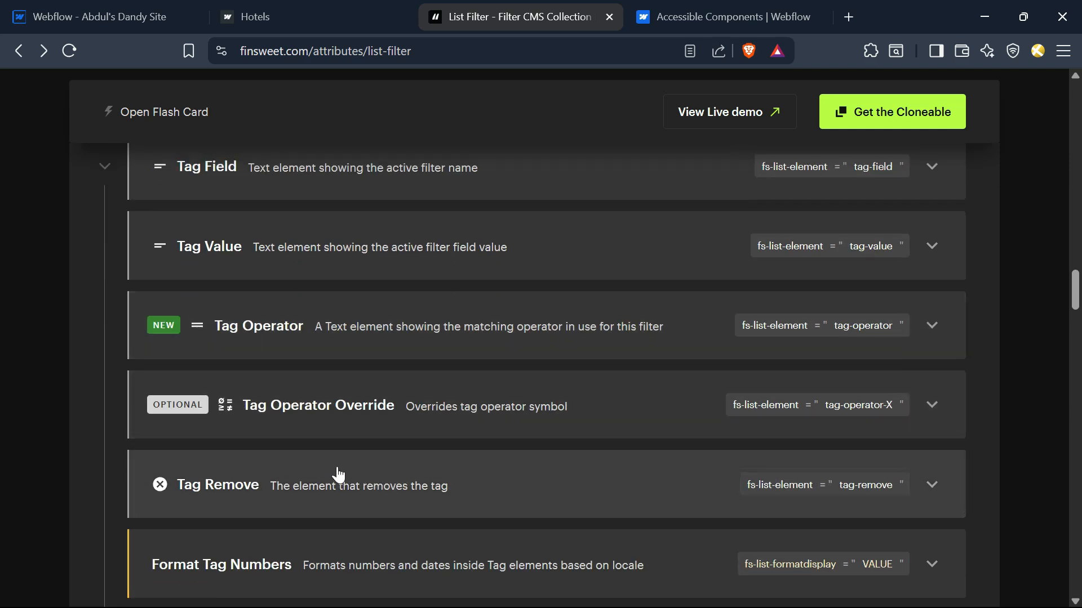
{"action": "scroll", "coordinate": [332, 439], "scroll_direction": "up", "scroll_amount": 2}
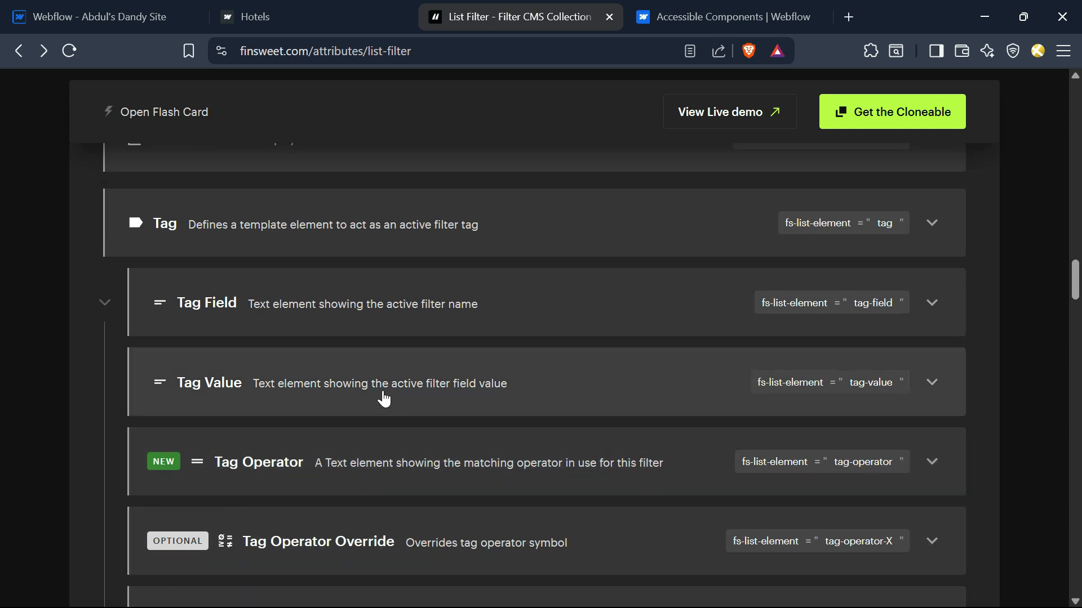
- Check the tag on the live Hotels page, and expand the Tag section in the Finsweet documentation to copy its value tag
{"action": "left_click", "coordinate": [267, 8]}
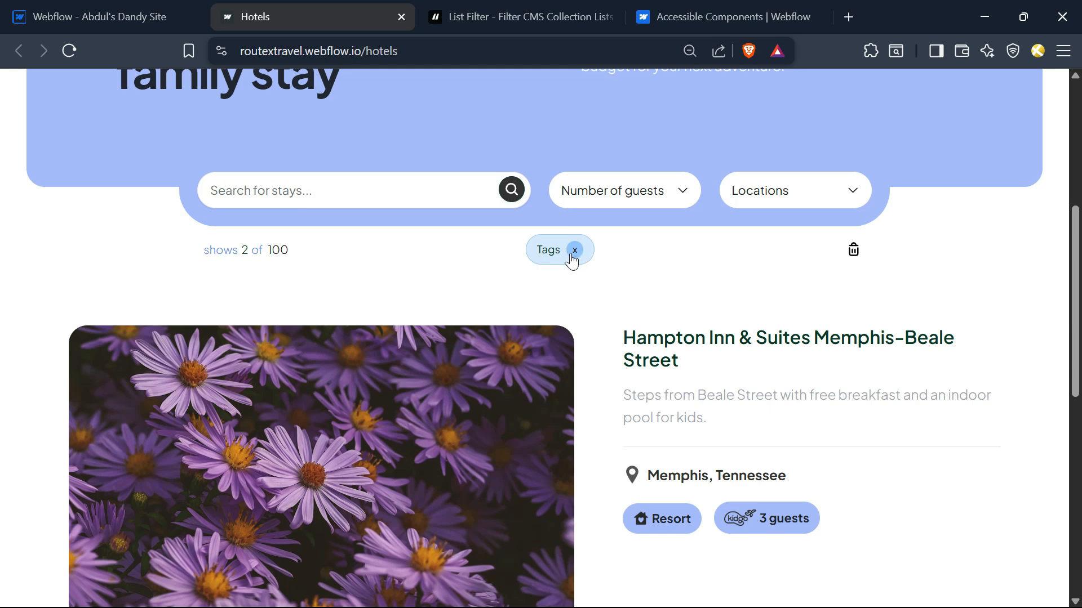
{"action": "left_click", "coordinate": [491, 5]}
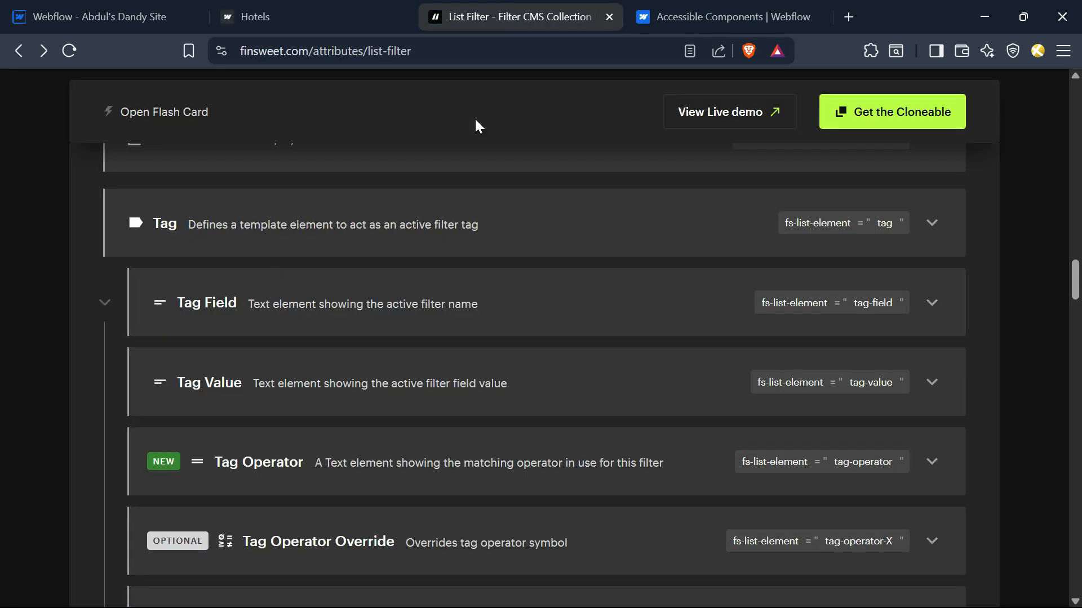
{"action": "left_click", "coordinate": [285, 225]}
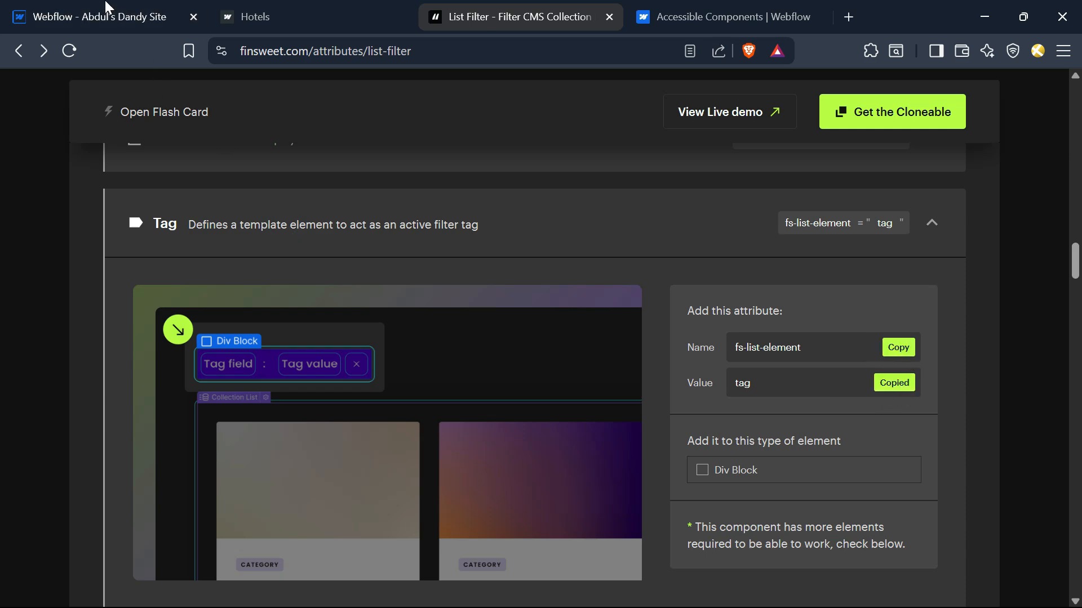
- Add the custom attribute fs-list-element with the value tag to the tag-template 2 div in the Webflow Designer
{"action": "left_click", "coordinate": [96, 16]}
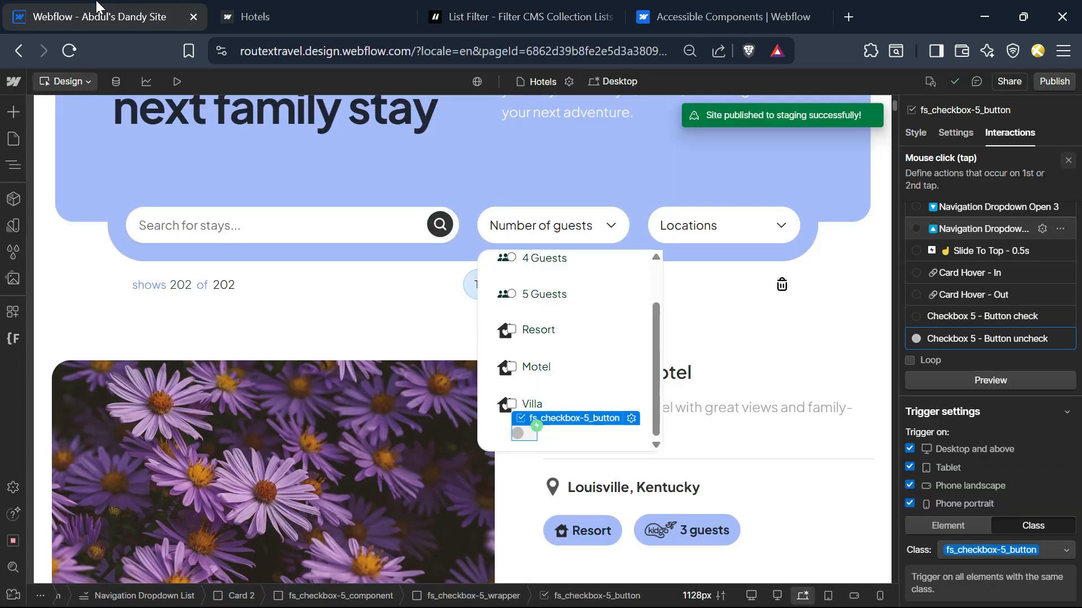
{"action": "left_click", "coordinate": [398, 313]}
{"action": "left_click", "coordinate": [471, 294]}
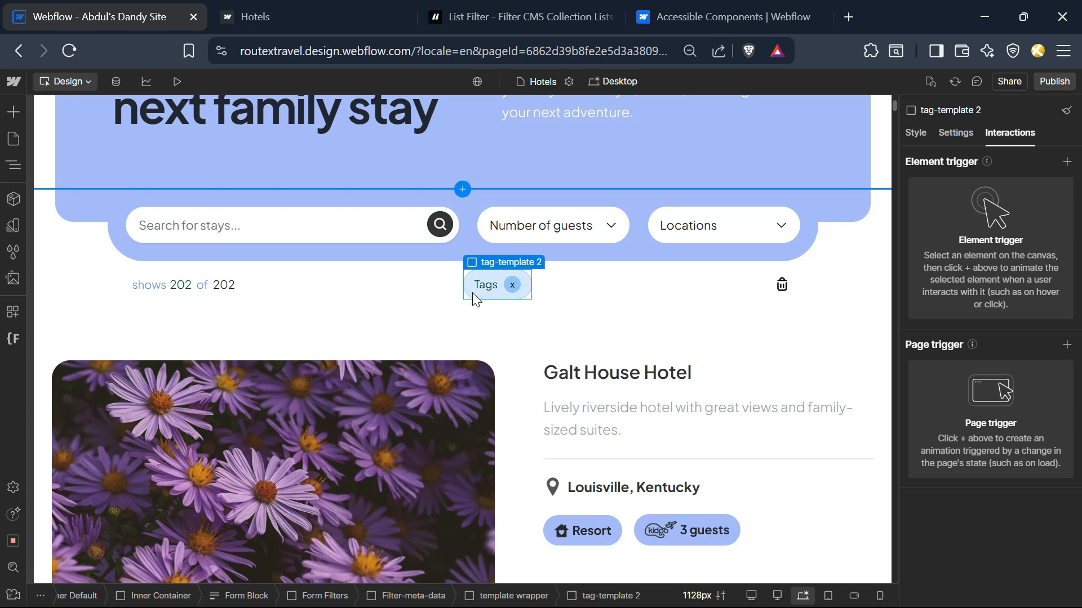
{"action": "left_click", "coordinate": [957, 131]}
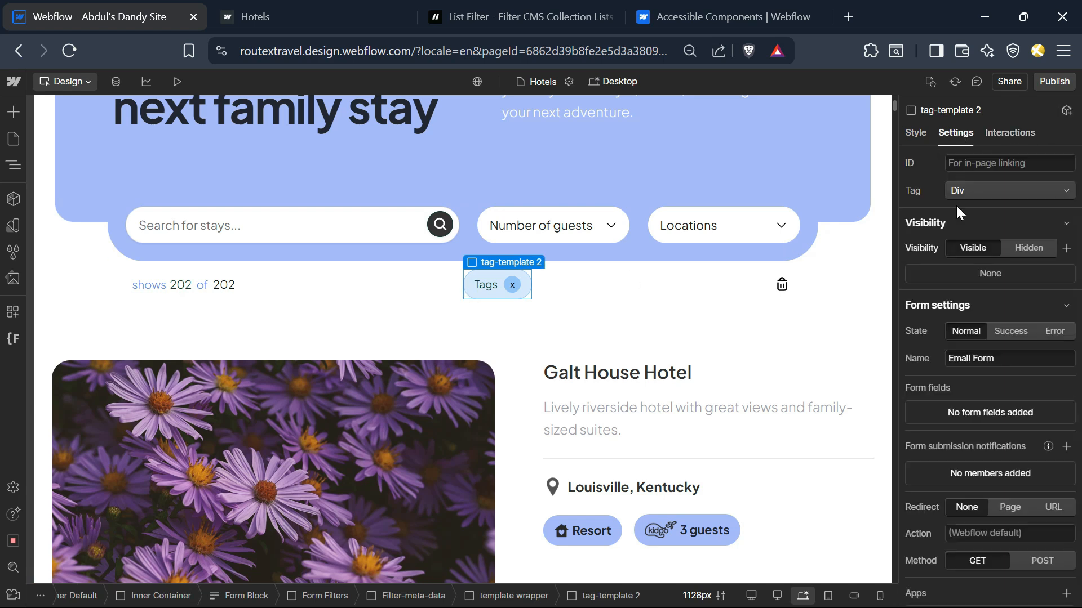
{"action": "scroll", "coordinate": [992, 507], "scroll_direction": "down", "scroll_amount": 5}
{"action": "key", "text": "z"}
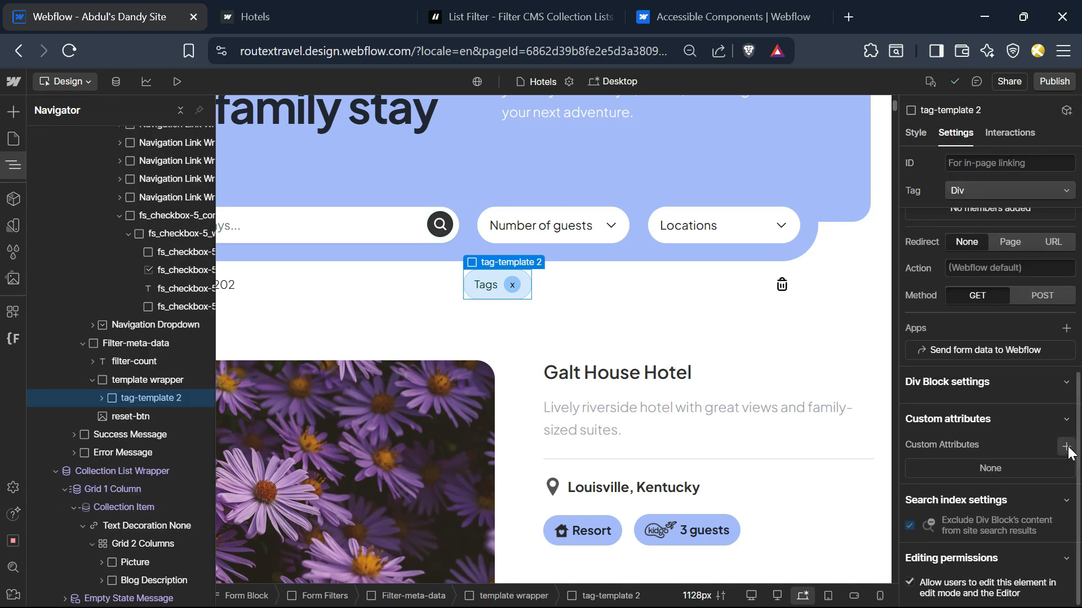
{"action": "left_click", "coordinate": [1066, 448]}
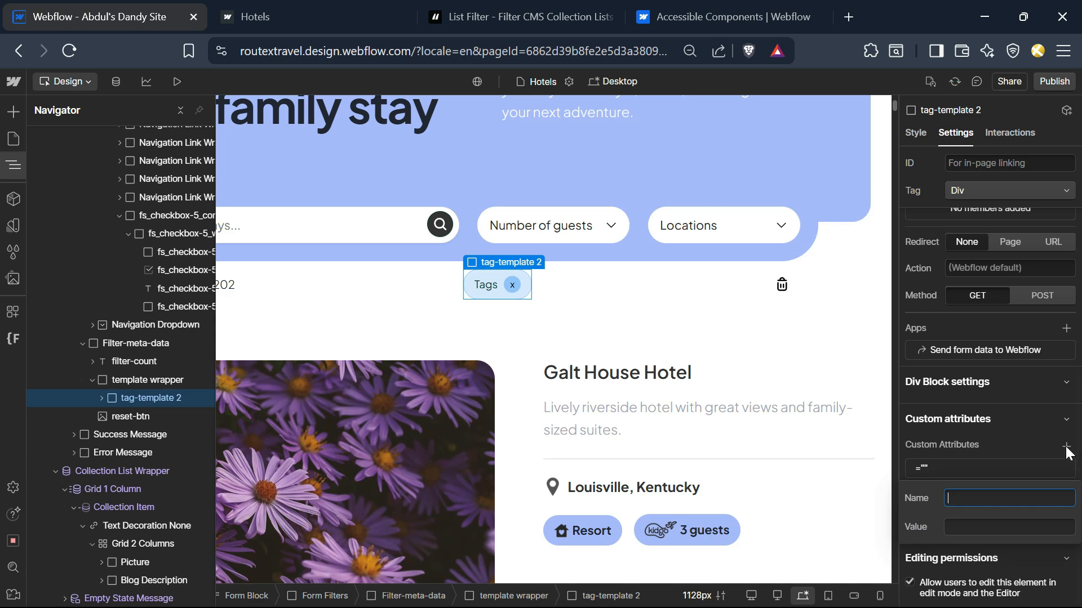
{"action": "key", "text": "Tab"}
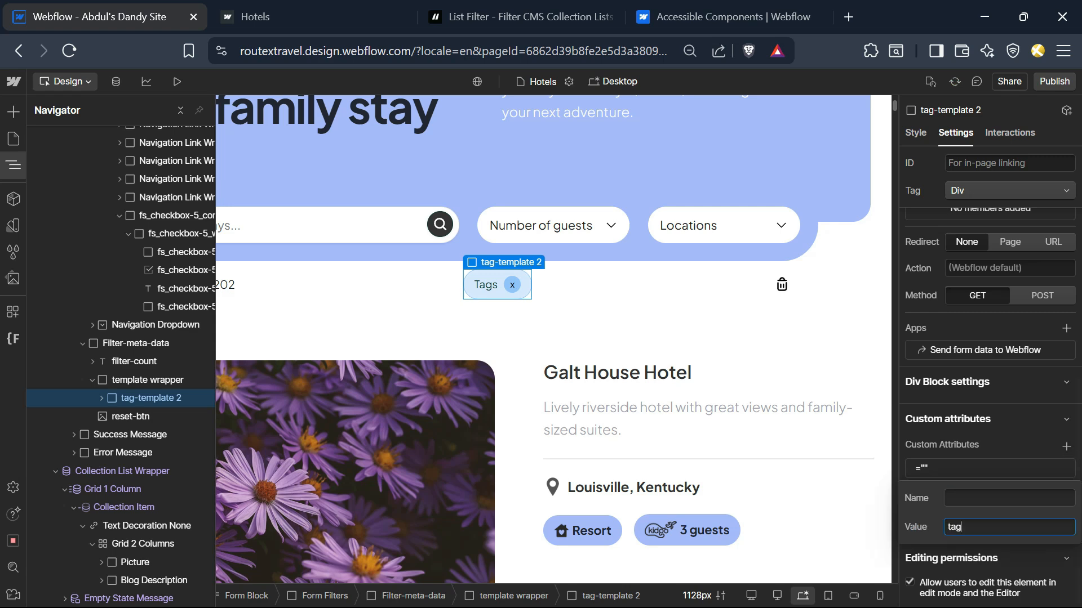
{"action": "key", "text": "shift+Tab"}
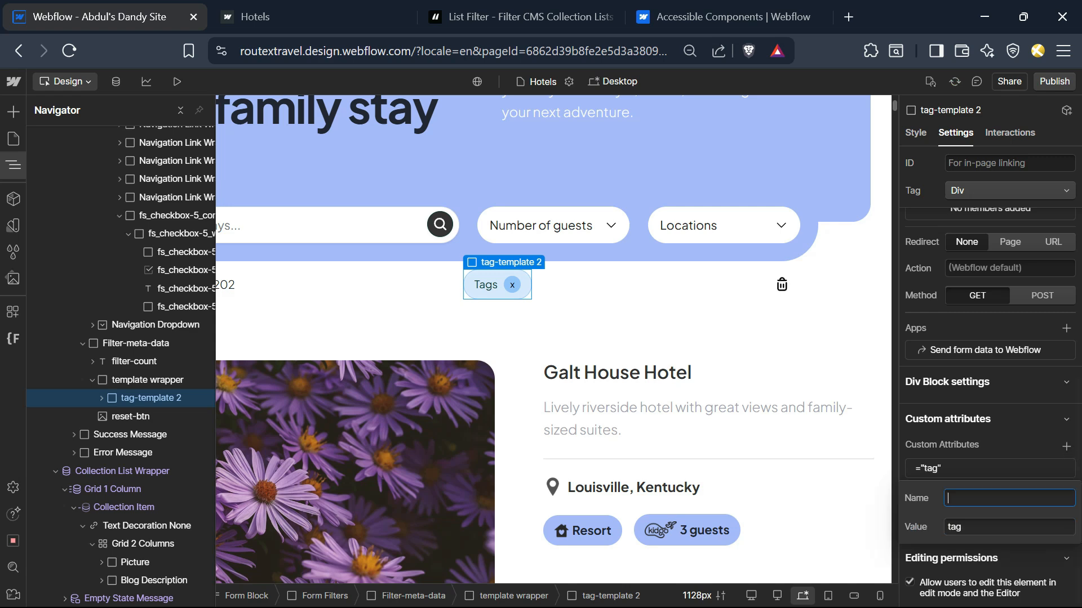
{"action": "key", "text": "super+v"}
{"action": "key", "text": "Down"}
{"action": "key", "text": "Return"}
- Switch to the Finsweet List Filter documentation, read the Tag Field entry and collapse it
{"action": "left_click", "coordinate": [459, 5]}
{"action": "scroll", "coordinate": [647, 461], "scroll_direction": "down", "scroll_amount": 5}
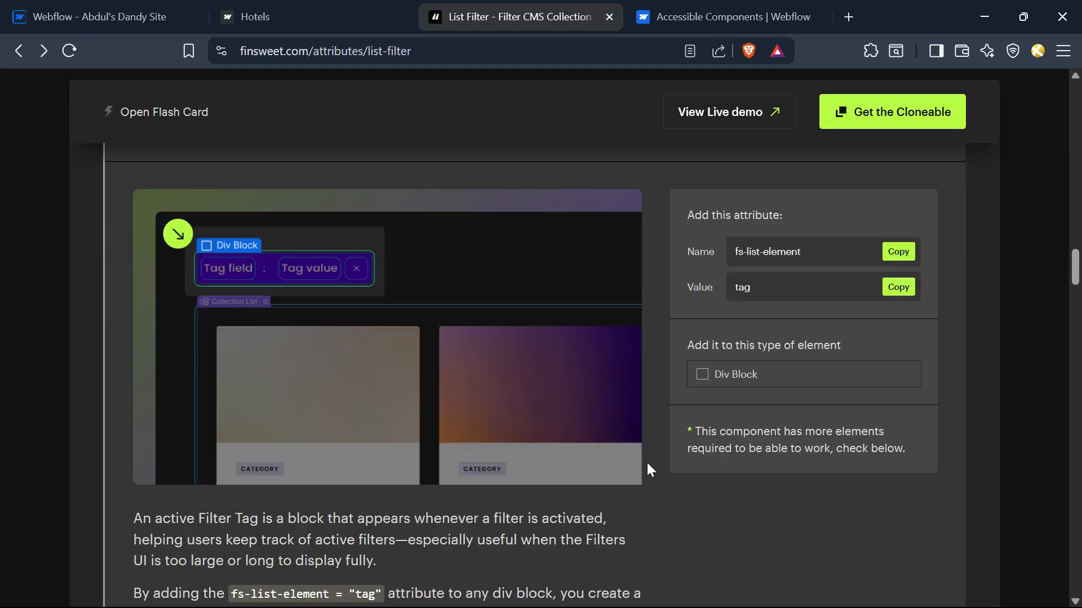
{"action": "scroll", "coordinate": [634, 453], "scroll_direction": "down", "scroll_amount": 6}
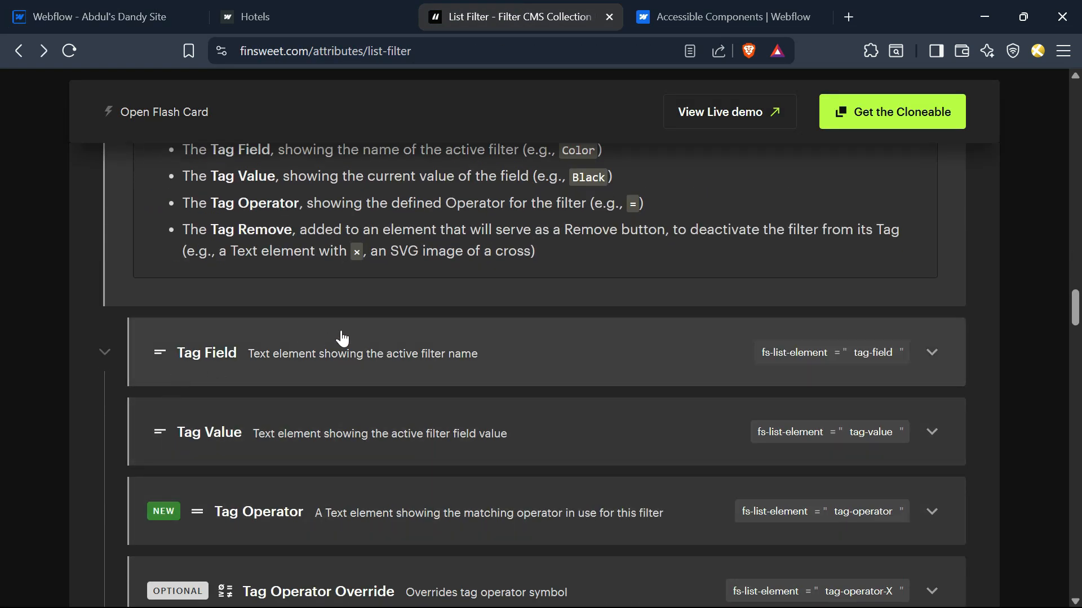
{"action": "left_click", "coordinate": [509, 372]}
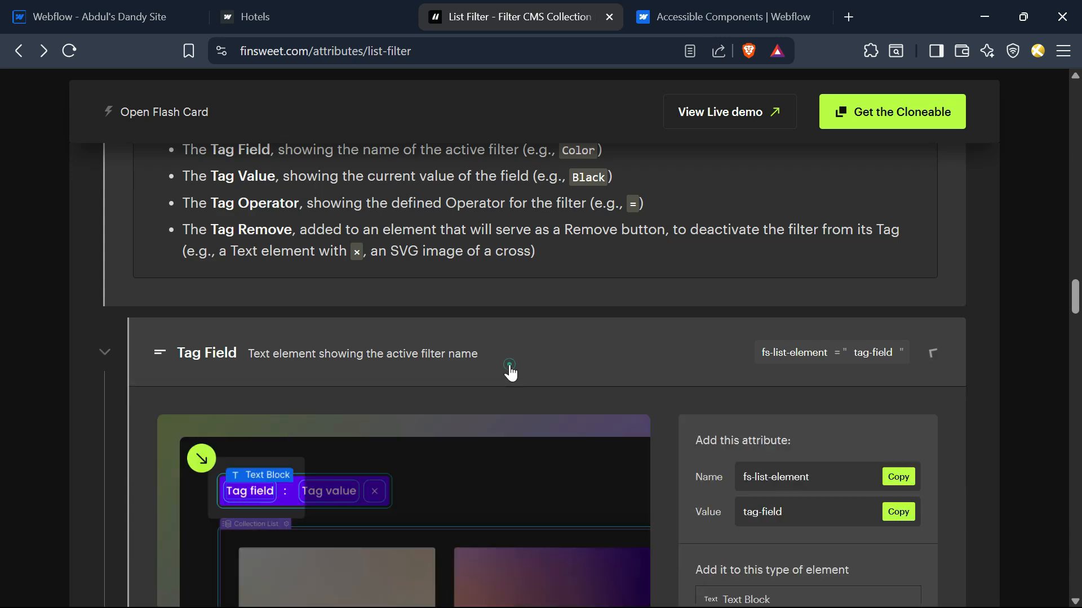
{"action": "scroll", "coordinate": [229, 313], "scroll_direction": "down", "scroll_amount": 3}
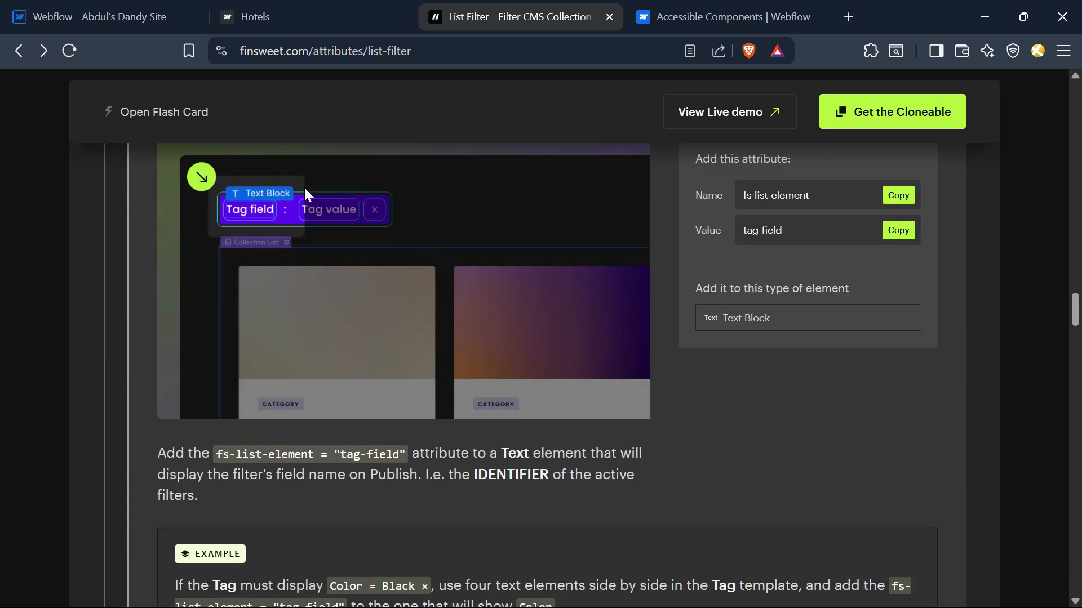
{"action": "scroll", "coordinate": [429, 293], "scroll_direction": "up", "scroll_amount": 2}
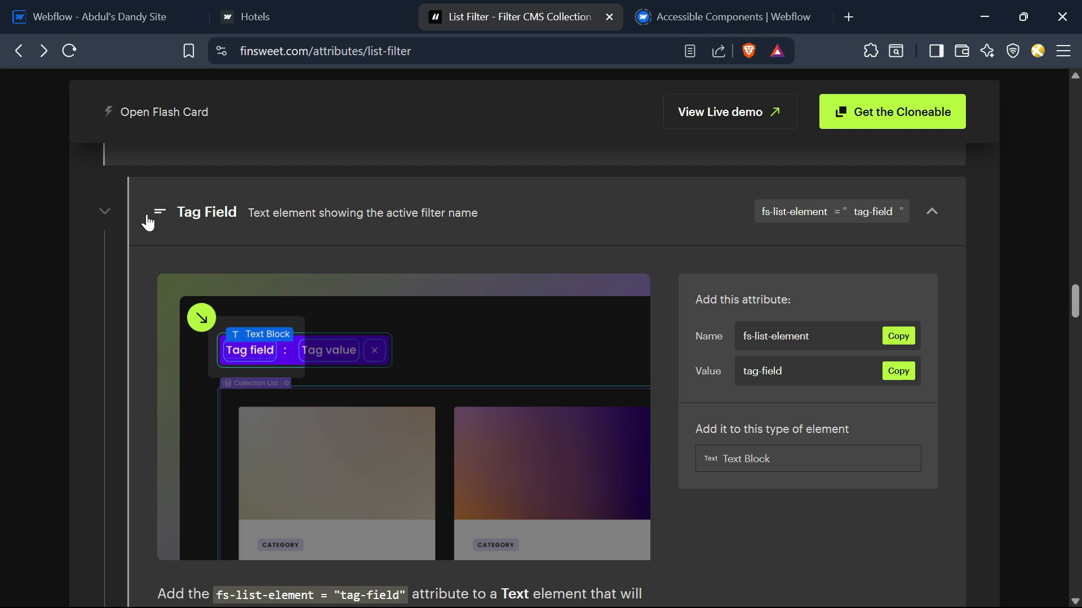
{"action": "scroll", "coordinate": [630, 445], "scroll_direction": "down", "scroll_amount": 1}
{"action": "scroll", "coordinate": [606, 455], "scroll_direction": "up", "scroll_amount": 1}
{"action": "left_click", "coordinate": [669, 217]}
- Expand the Tag Value entry in the documentation and copy its attribute name fs-list-element and value tag-value
{"action": "left_click", "coordinate": [431, 310]}
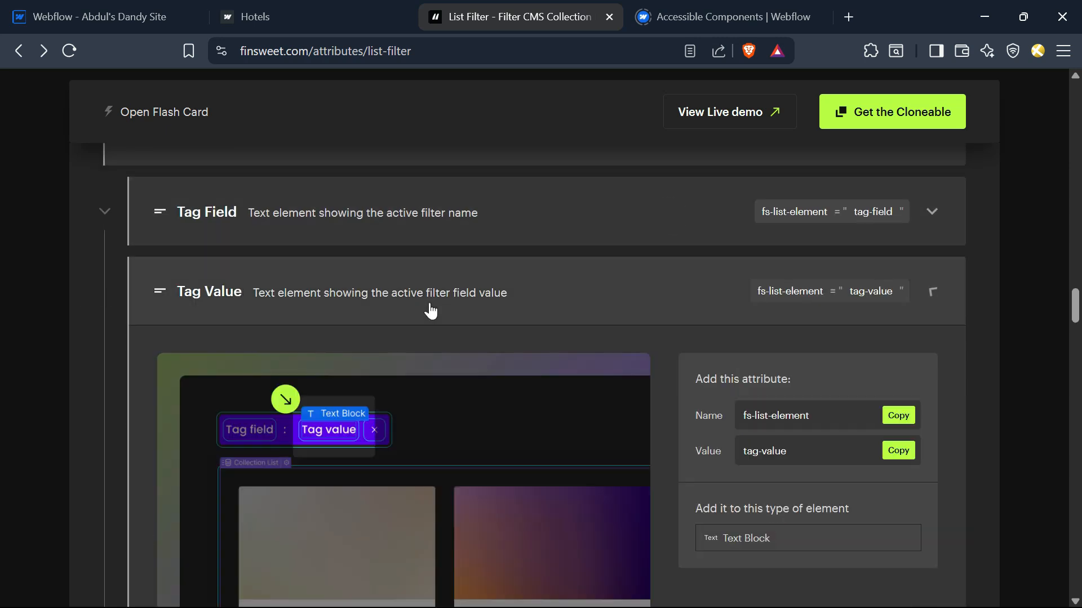
{"action": "left_click", "coordinate": [898, 416]}
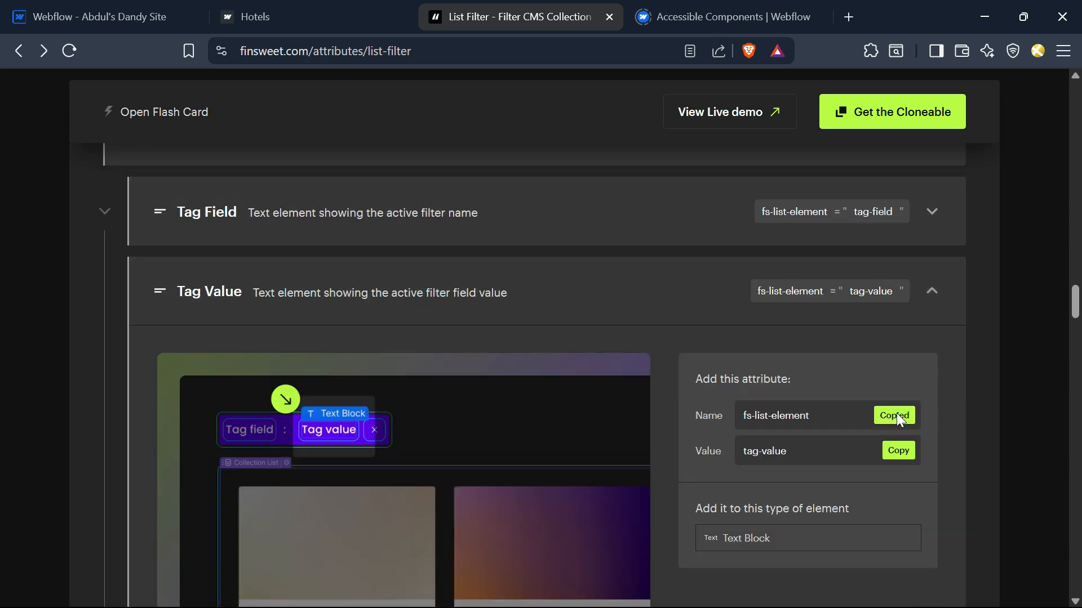
{"action": "left_click", "coordinate": [898, 451]}
- In the Webflow Designer, add the custom attribute fs-list-element with the value tag-value to the Tags text block inside the tag template
{"action": "key", "text": "ctrl+1"}
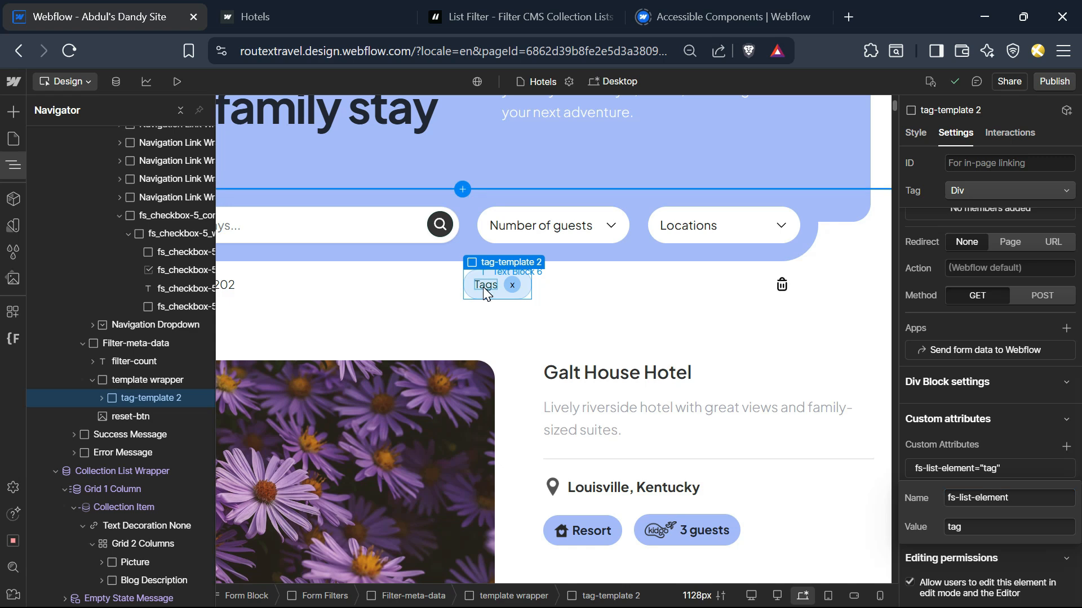
{"action": "left_click", "coordinate": [484, 286]}
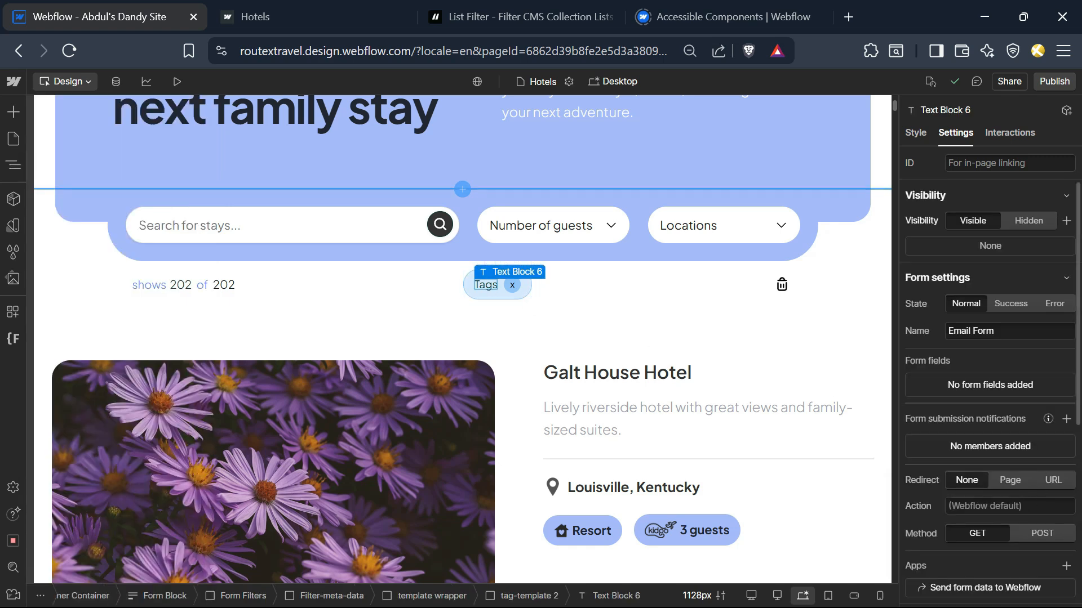
{"action": "scroll", "coordinate": [1015, 507], "scroll_direction": "down", "scroll_amount": 5}
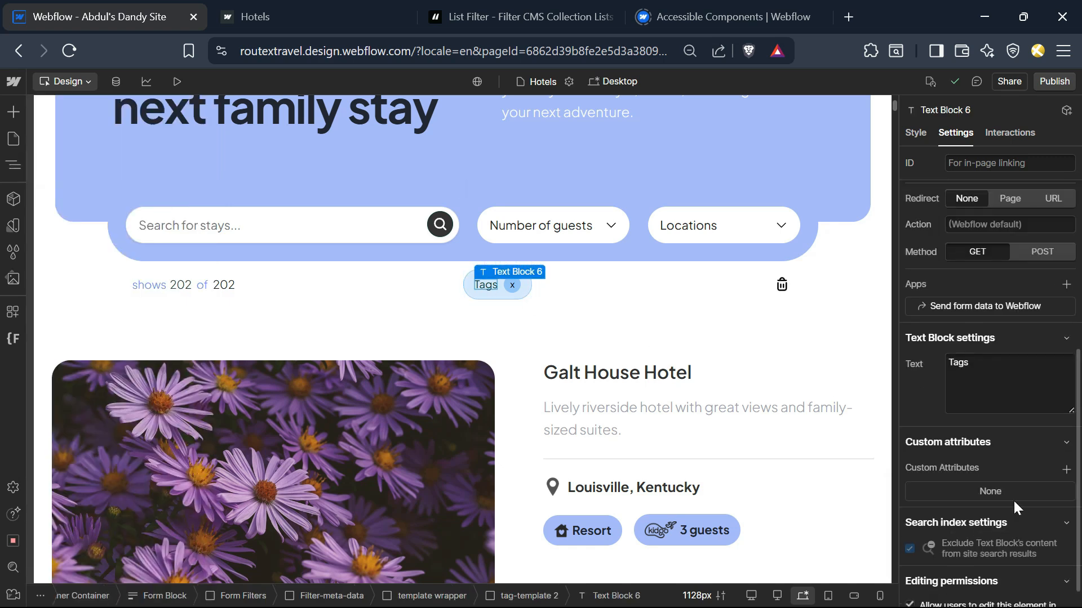
{"action": "left_click", "coordinate": [1066, 469]}
{"action": "key", "text": "ctrl+v"}
{"action": "left_click", "coordinate": [1008, 521]}
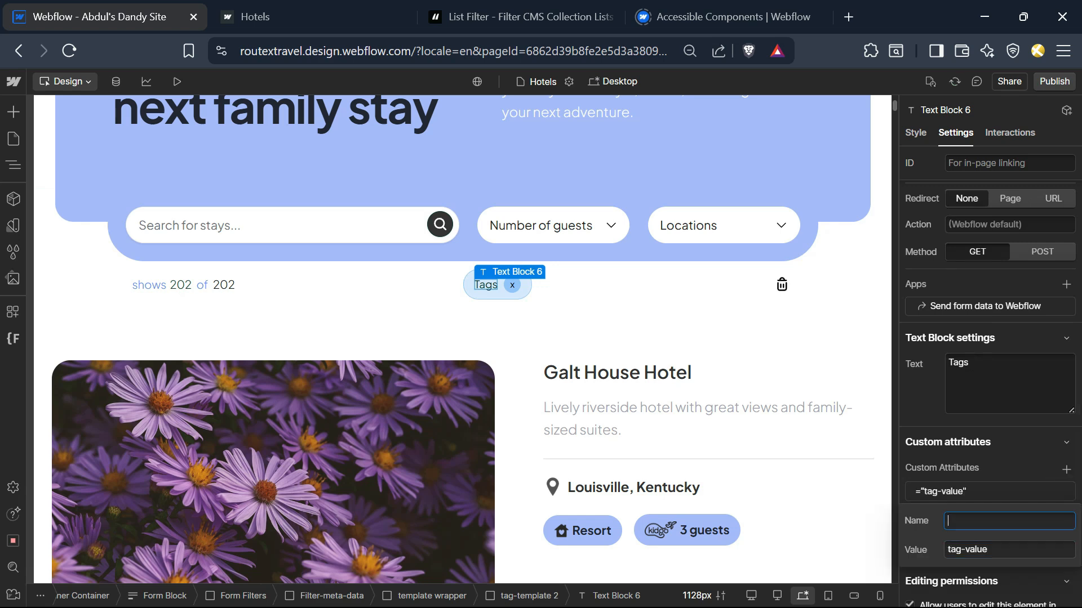
{"action": "key", "text": "super+v"}
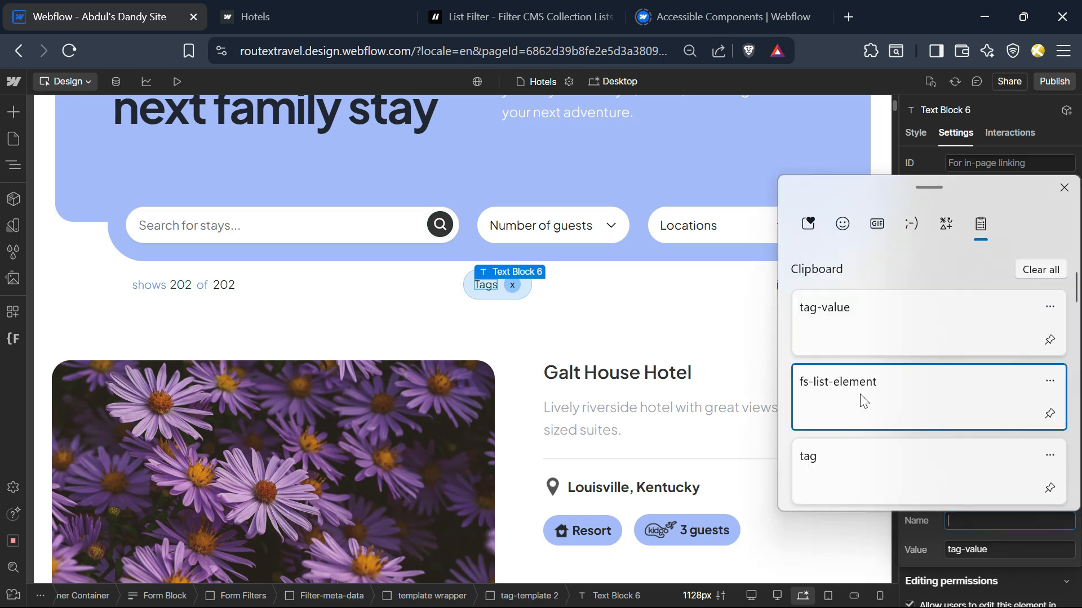
{"action": "left_click", "coordinate": [862, 400]}
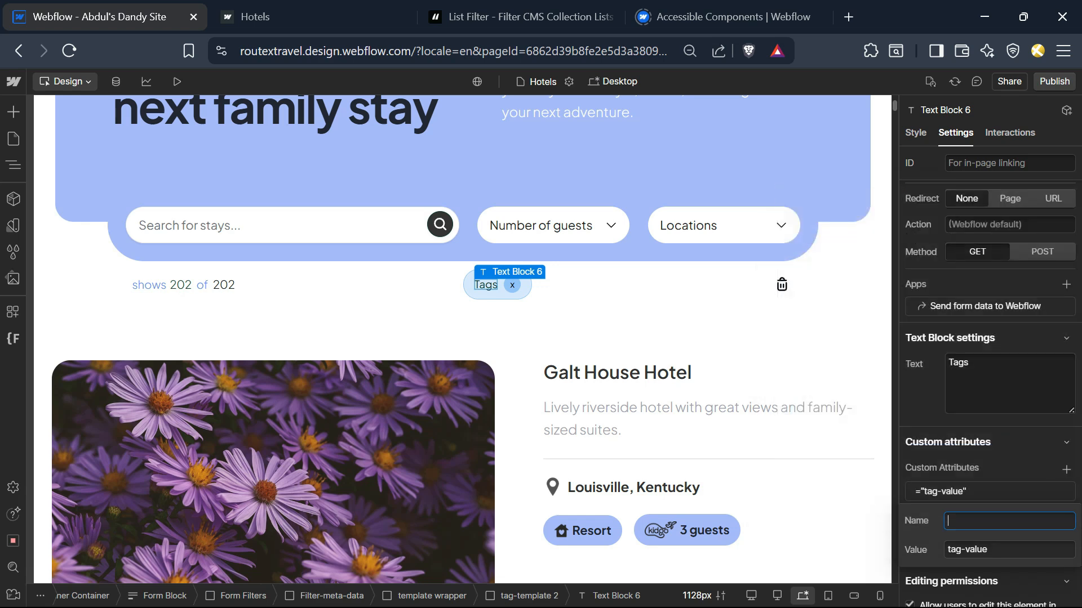
- Return to the Finsweet documentation, collapse Tag Value, and expand Tag Remove to copy its tag-remove value
{"action": "left_click", "coordinate": [492, 19]}
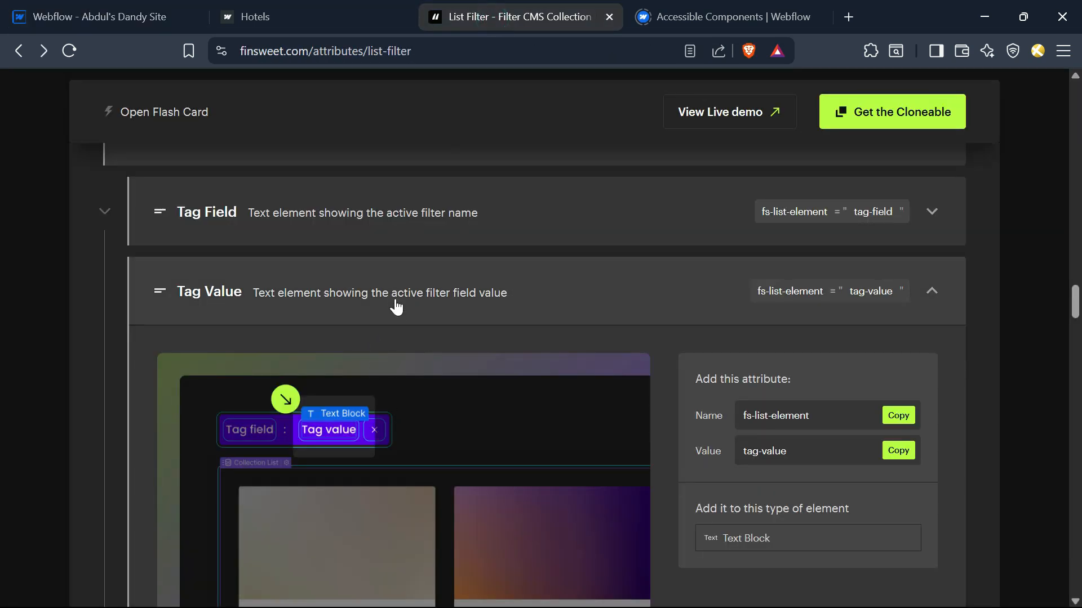
{"action": "scroll", "coordinate": [430, 341], "scroll_direction": "down", "scroll_amount": 3}
{"action": "scroll", "coordinate": [425, 289], "scroll_direction": "up", "scroll_amount": 3}
{"action": "left_click", "coordinate": [422, 292]}
{"action": "scroll", "coordinate": [424, 298], "scroll_direction": "down", "scroll_amount": 3}
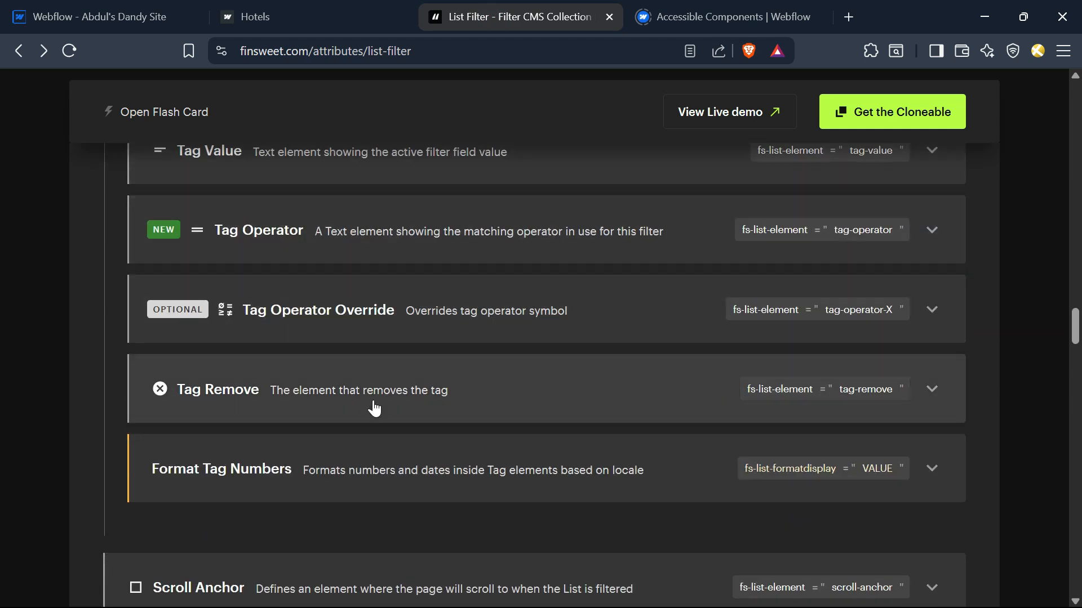
{"action": "left_click", "coordinate": [304, 394]}
{"action": "scroll", "coordinate": [812, 390], "scroll_direction": "down", "scroll_amount": 3}
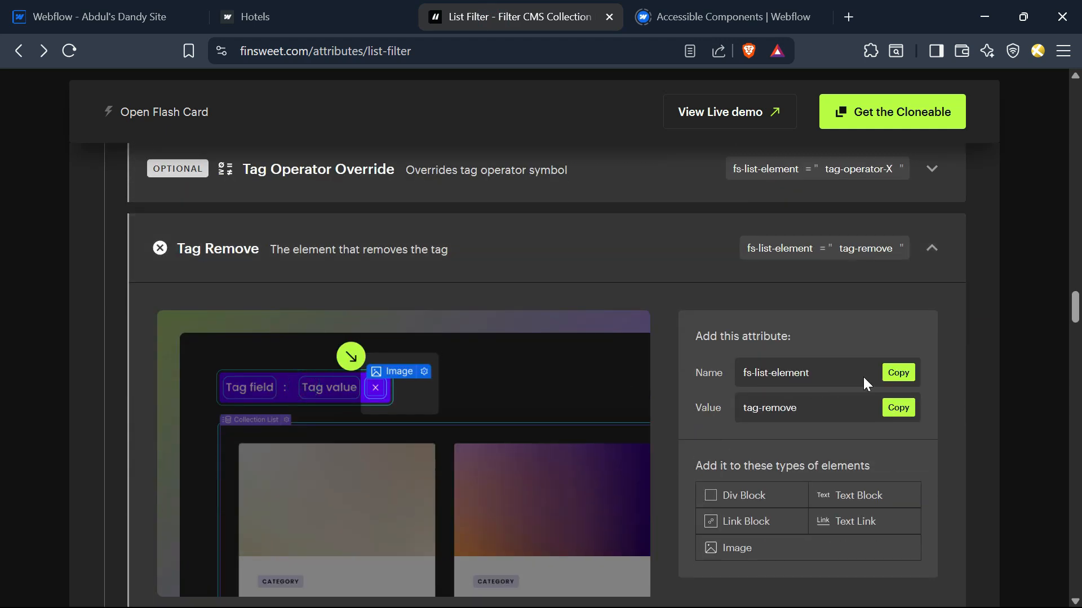
{"action": "left_click", "coordinate": [896, 410]}
{"action": "left_click_drag", "start_coordinate": [739, 371], "coordinate": [838, 377]}
- In the Webflow Designer, add the custom attribute fs-list-element with the value tag-remove to the tag template's x text block
{"action": "key", "text": "ctrl+1"}
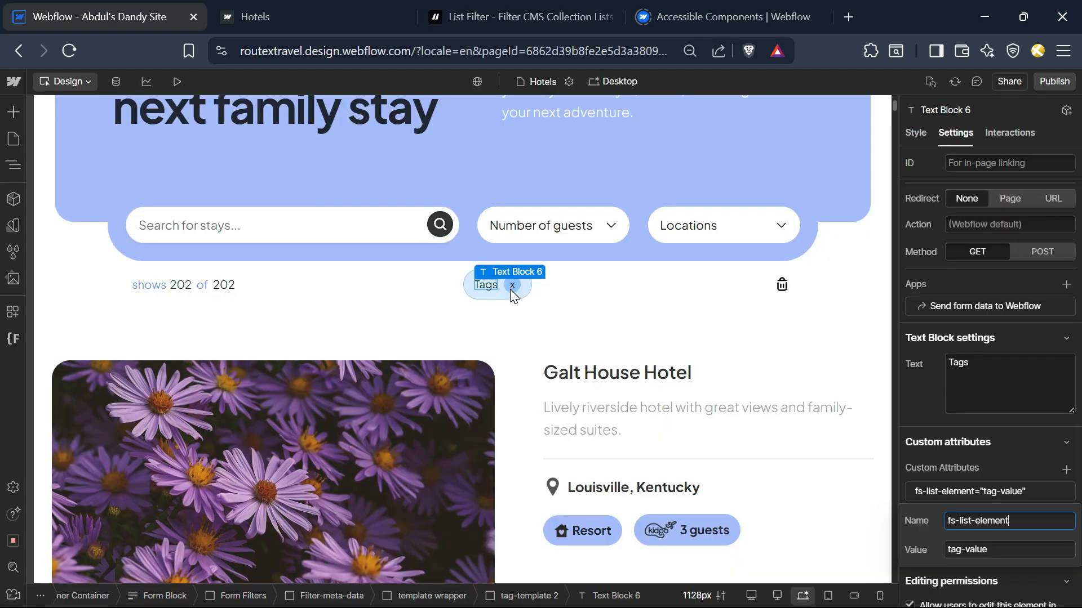
{"action": "left_click", "coordinate": [512, 286]}
{"action": "left_click", "coordinate": [1067, 447]}
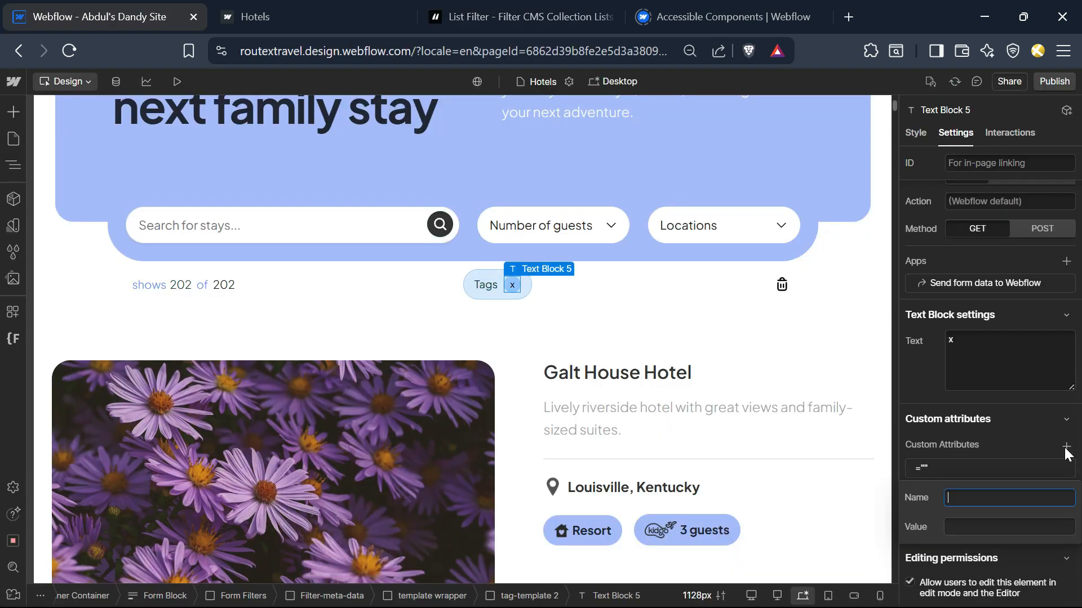
{"action": "key", "text": "Tab"}
{"action": "key", "text": "ctrl+v"}
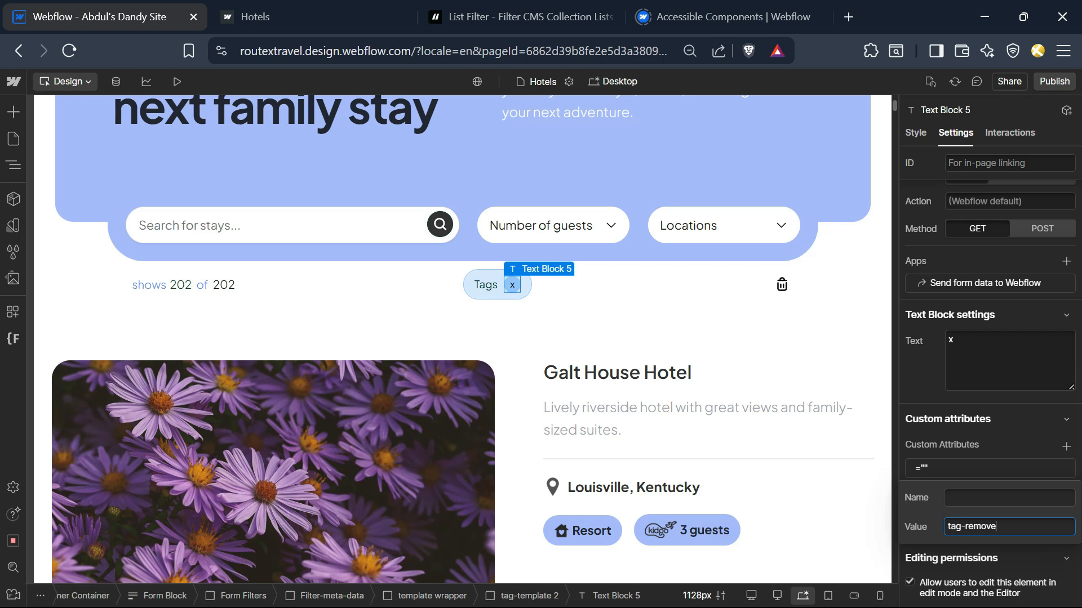
{"action": "key", "text": "super+v"}
{"action": "left_click", "coordinate": [858, 443]}
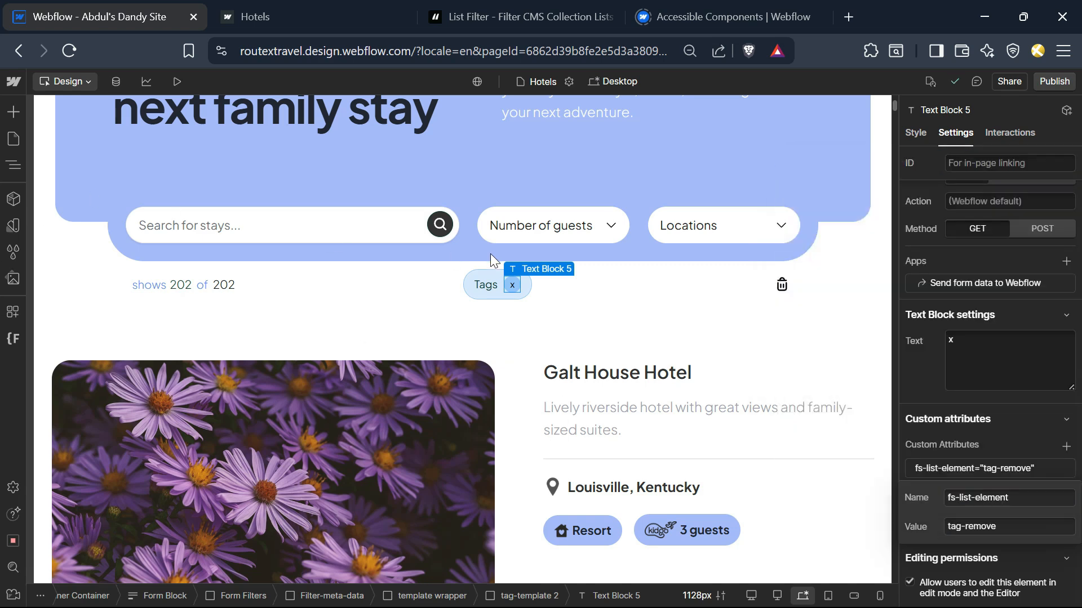
- Publish the site and filter the live Hotels page by the Columbus, Ohio location to test the tag
{"action": "left_click", "coordinate": [1060, 83]}
{"action": "left_click", "coordinate": [862, 159]}
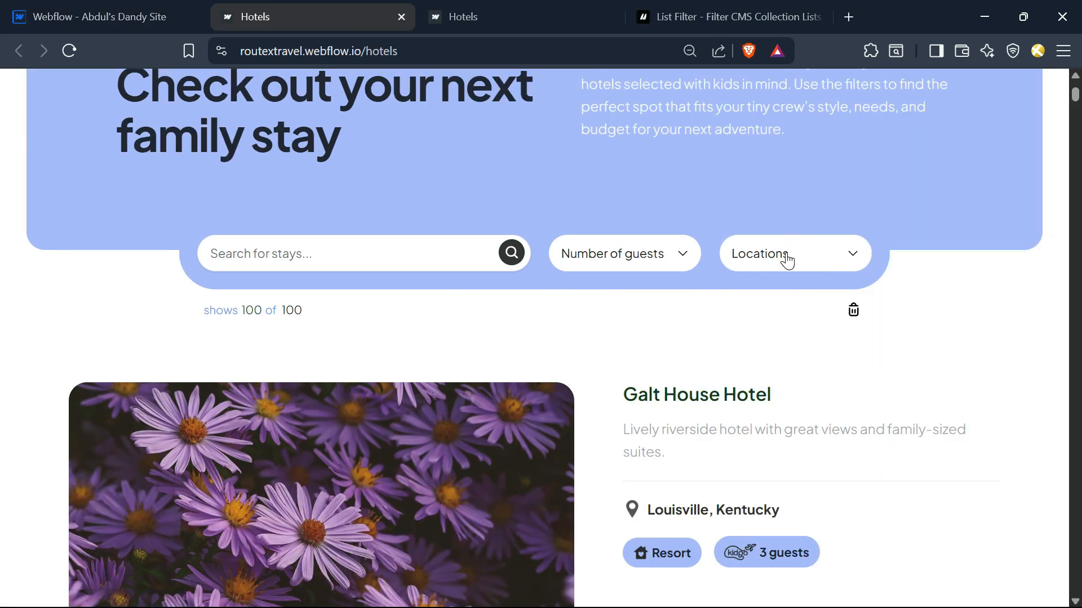
{"action": "left_click", "coordinate": [787, 261]}
{"action": "scroll", "coordinate": [811, 394], "scroll_direction": "down", "scroll_amount": 5}
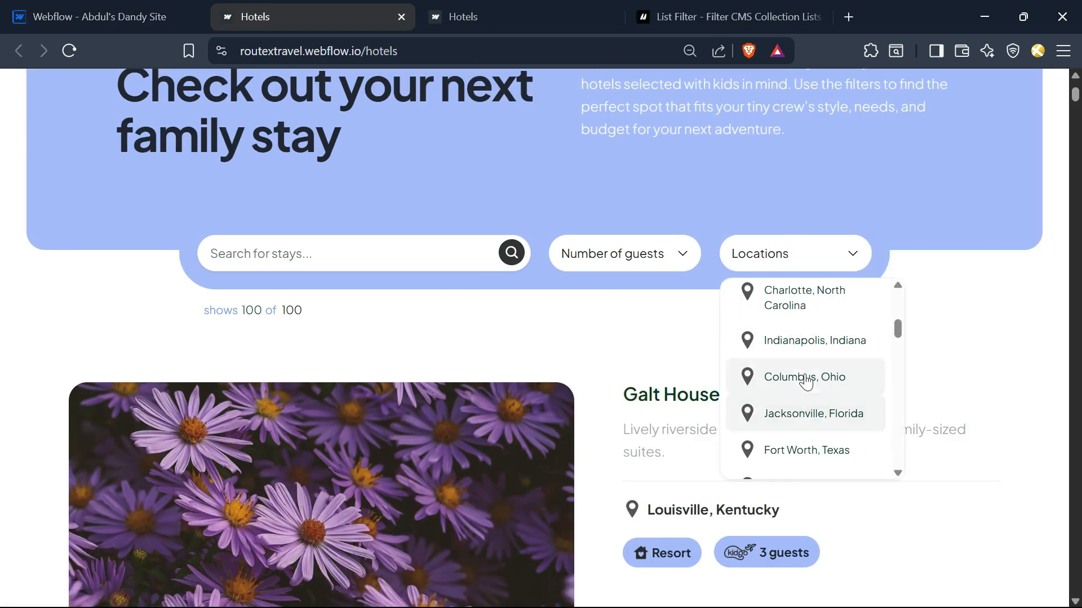
{"action": "left_click", "coordinate": [806, 379]}
{"action": "left_click", "coordinate": [605, 350]}
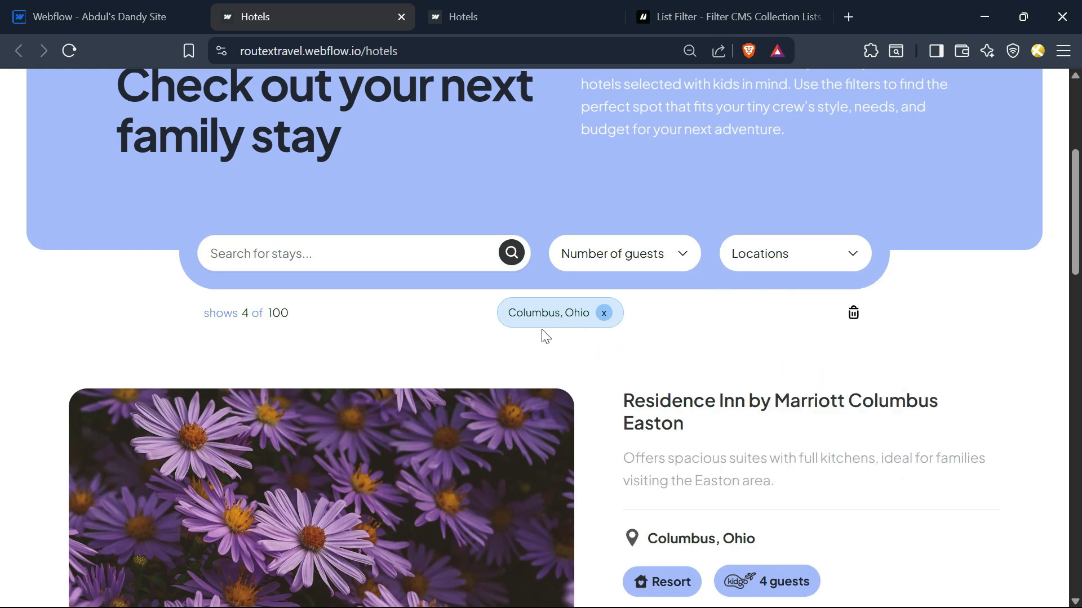
- Test multiple tags on the live Hotels page by also filtering for 4 Guests and Motel
{"action": "left_click", "coordinate": [655, 256]}
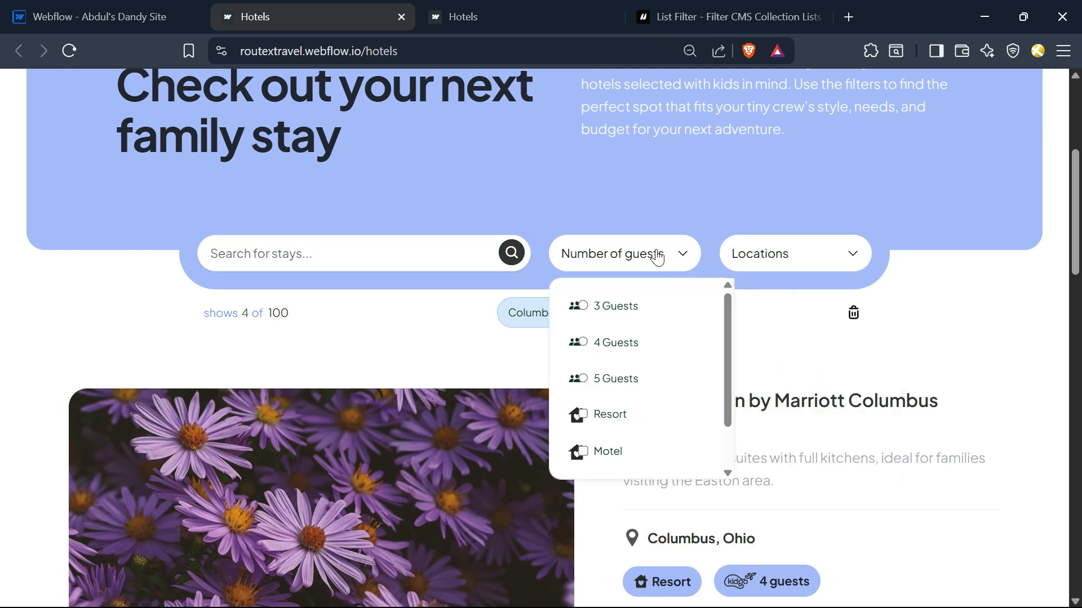
{"action": "left_click", "coordinate": [625, 352]}
{"action": "left_click", "coordinate": [448, 332]}
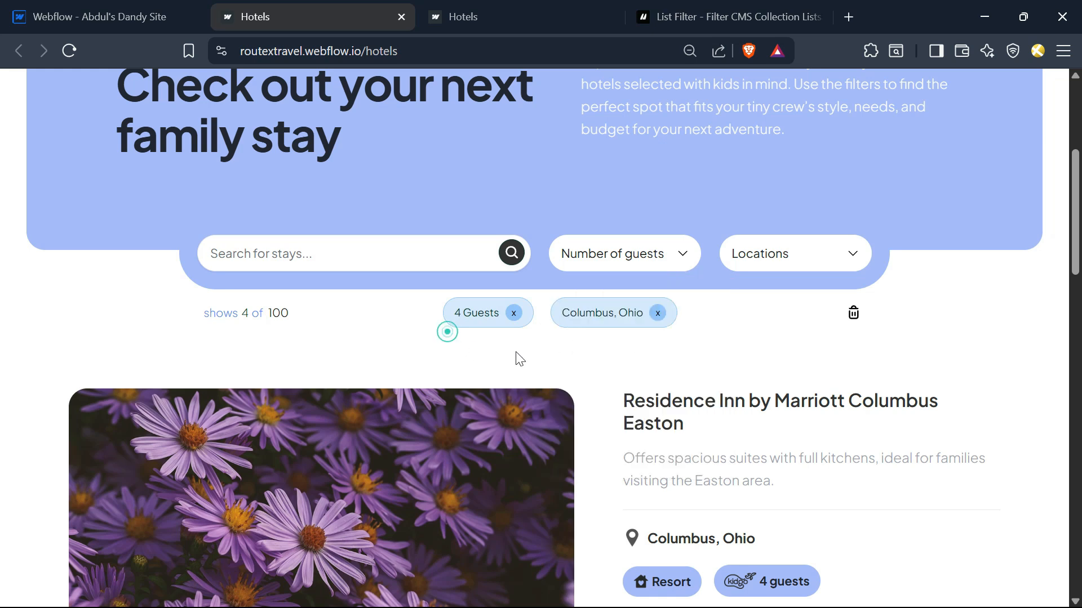
{"action": "left_click", "coordinate": [659, 254]}
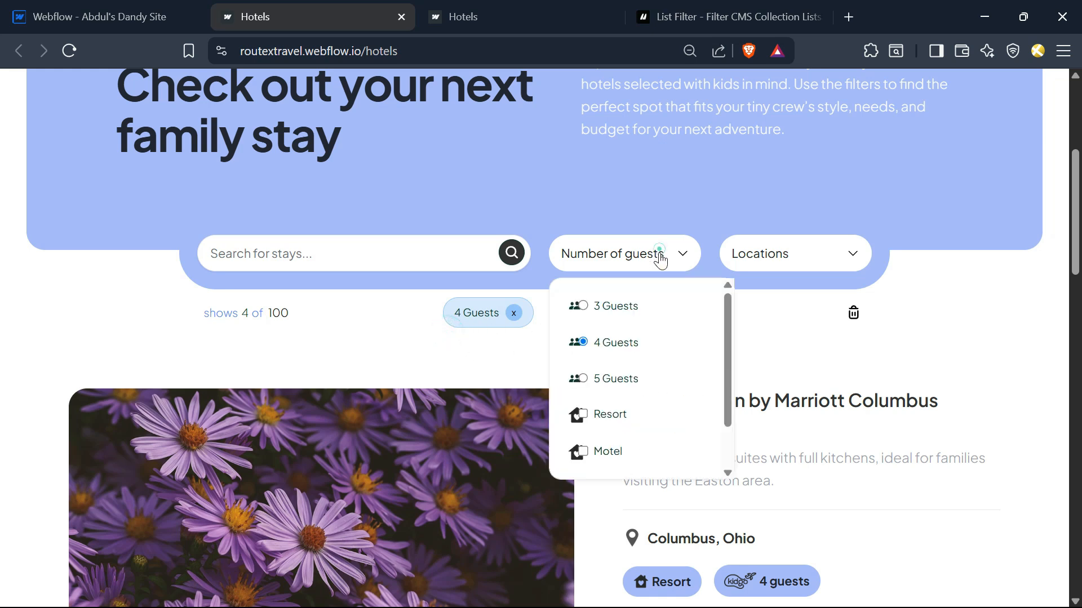
{"action": "scroll", "coordinate": [642, 389], "scroll_direction": "down", "scroll_amount": 1}
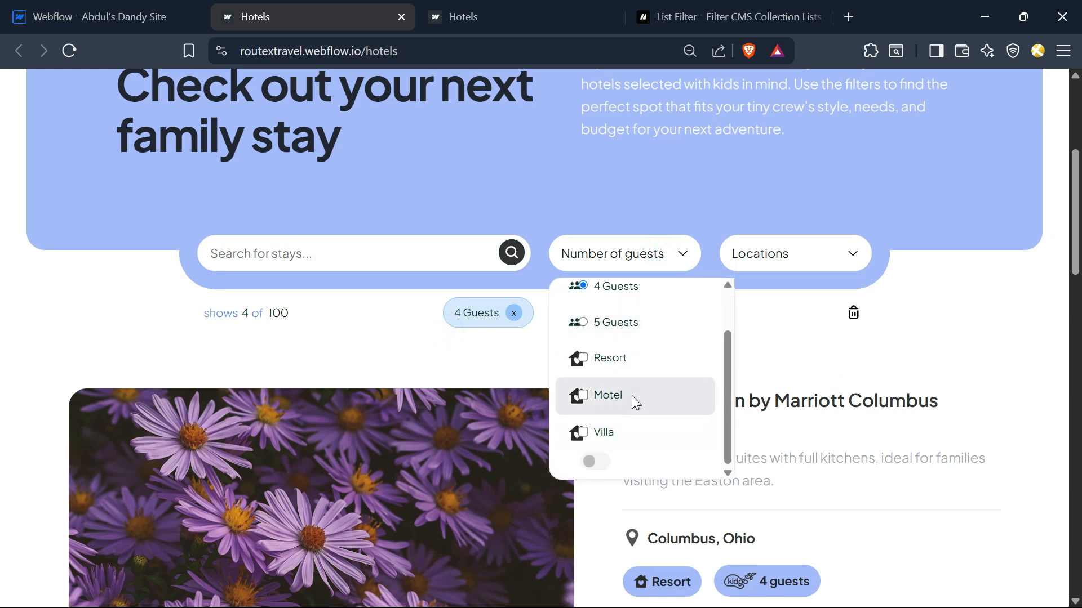
{"action": "left_click", "coordinate": [609, 394]}
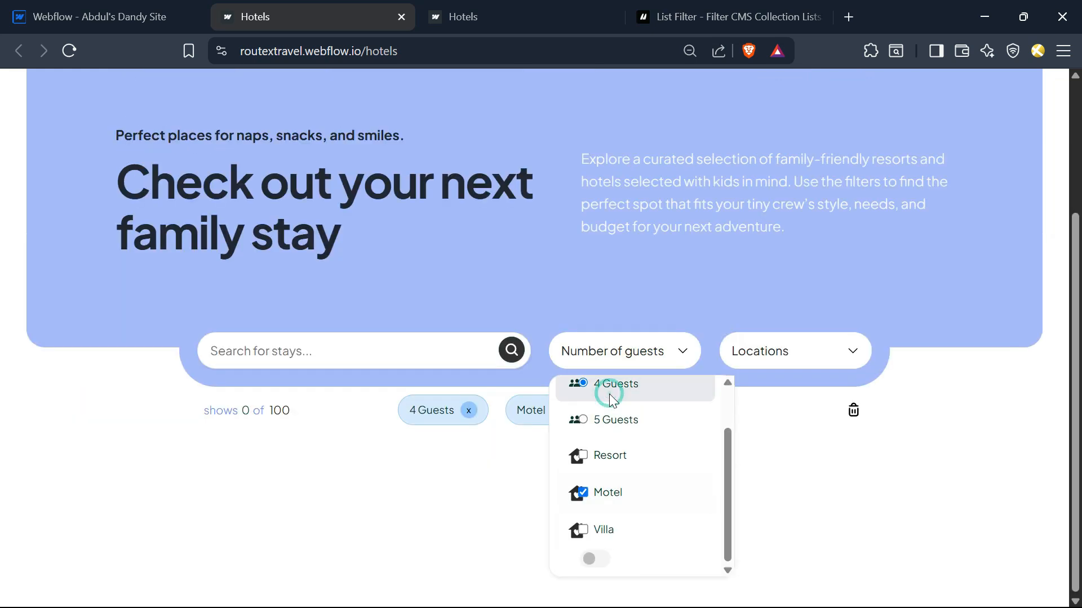
{"action": "left_click", "coordinate": [769, 489]}
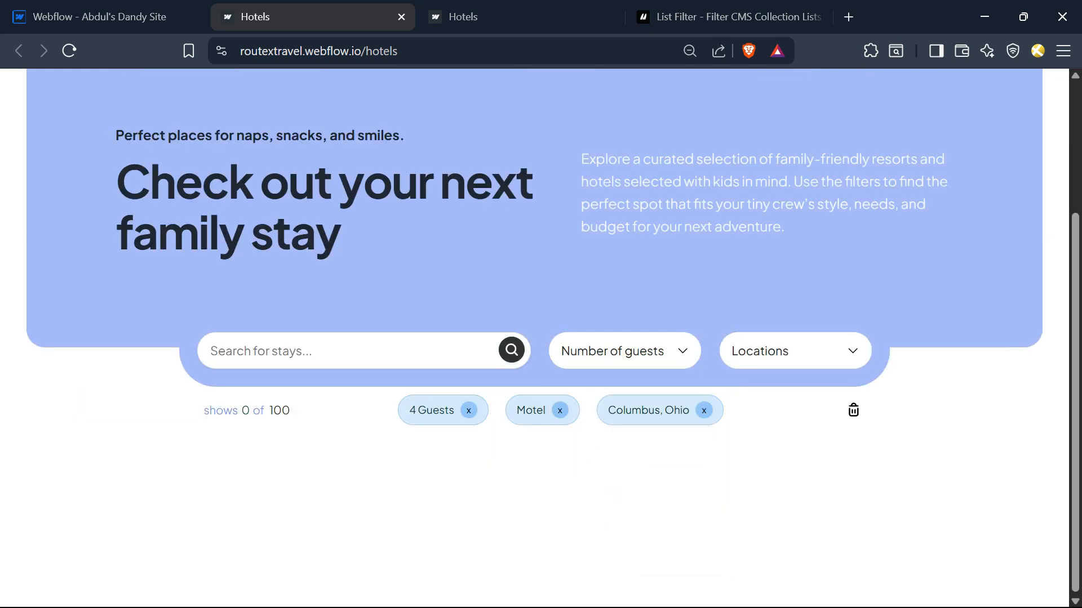
- Remove the 4 Guests and Columbus, Ohio filters through their tags and look through the remaining Motel results
{"action": "left_click", "coordinate": [468, 410]}
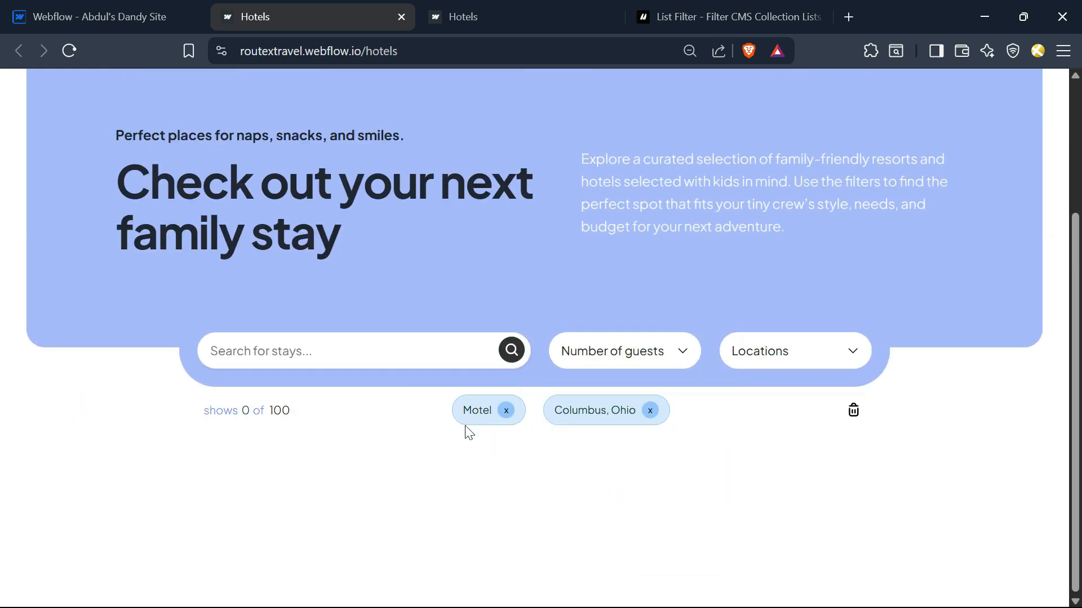
{"action": "left_click", "coordinate": [650, 410]}
{"action": "scroll", "coordinate": [665, 423], "scroll_direction": "down", "scroll_amount": 2}
{"action": "scroll", "coordinate": [667, 422], "scroll_direction": "down", "scroll_amount": 3}
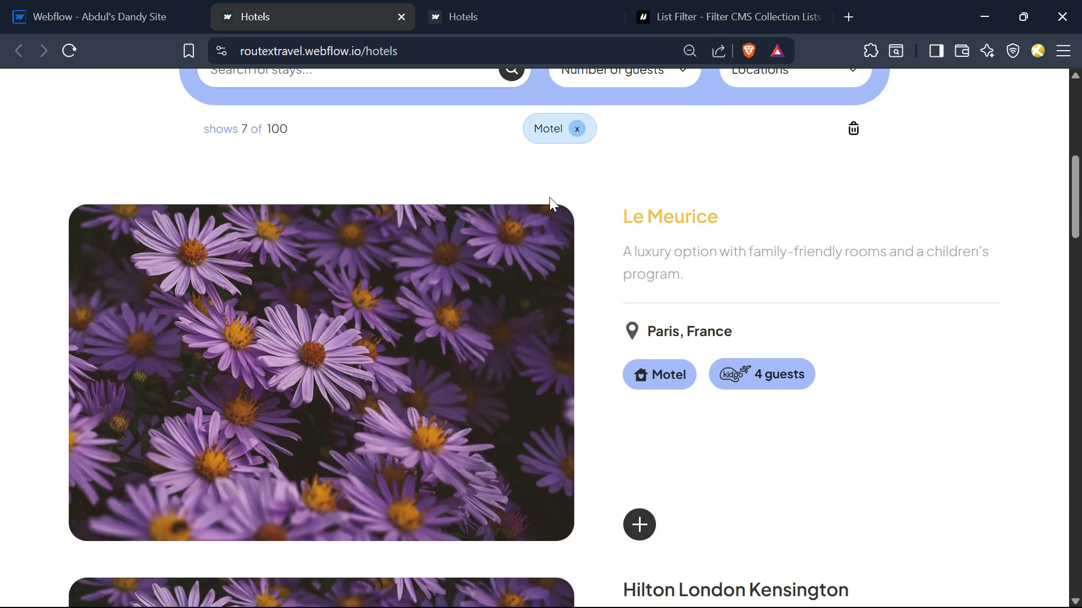
{"action": "scroll", "coordinate": [679, 277], "scroll_direction": "down", "scroll_amount": 10}
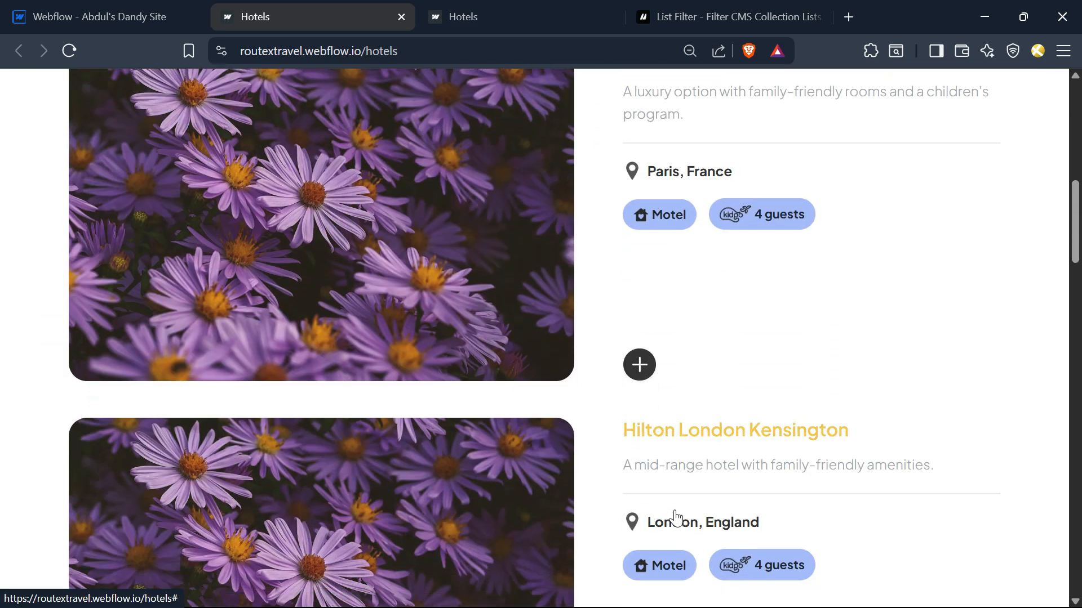
- Add the Barcelona, Spain location filter alongside Motel on the live Hotels page
{"action": "scroll", "coordinate": [674, 515], "scroll_direction": "up", "scroll_amount": 7}
{"action": "scroll", "coordinate": [675, 499], "scroll_direction": "up", "scroll_amount": 8}
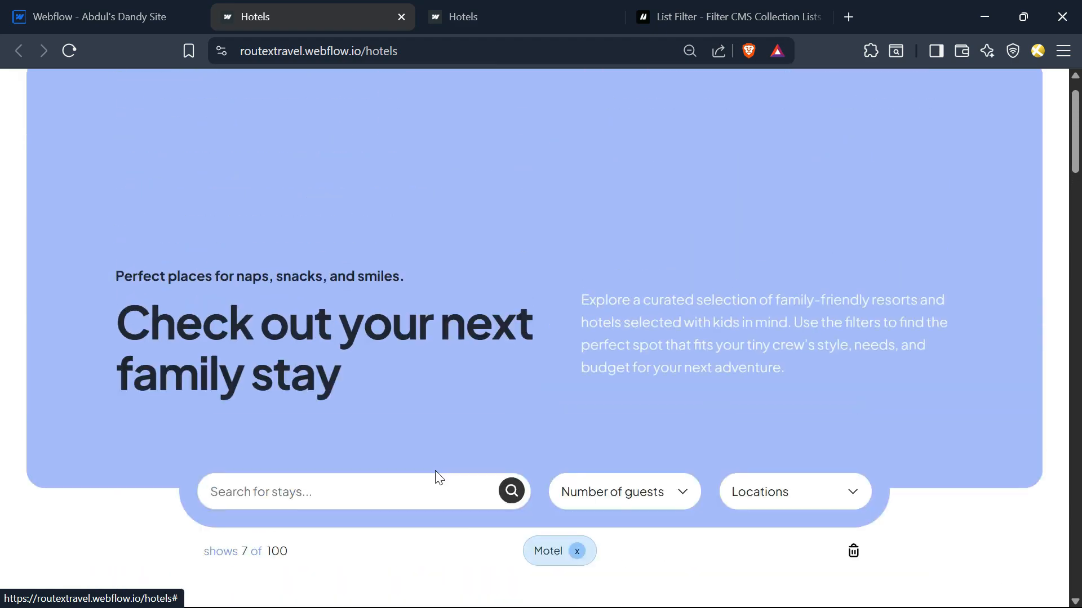
{"action": "scroll", "coordinate": [478, 467], "scroll_direction": "down", "scroll_amount": 2}
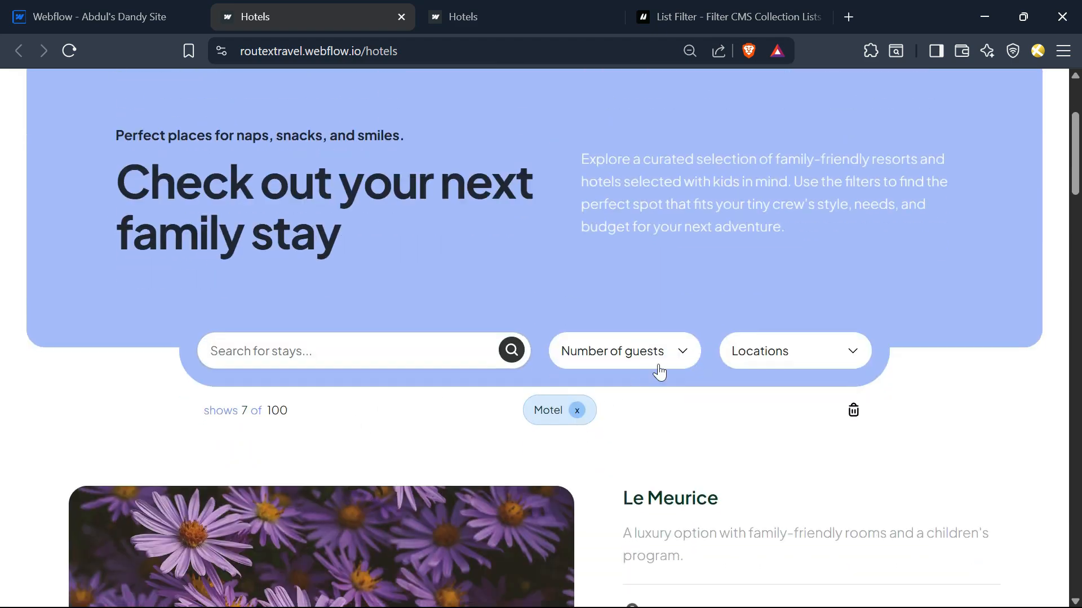
{"action": "left_click", "coordinate": [760, 354]}
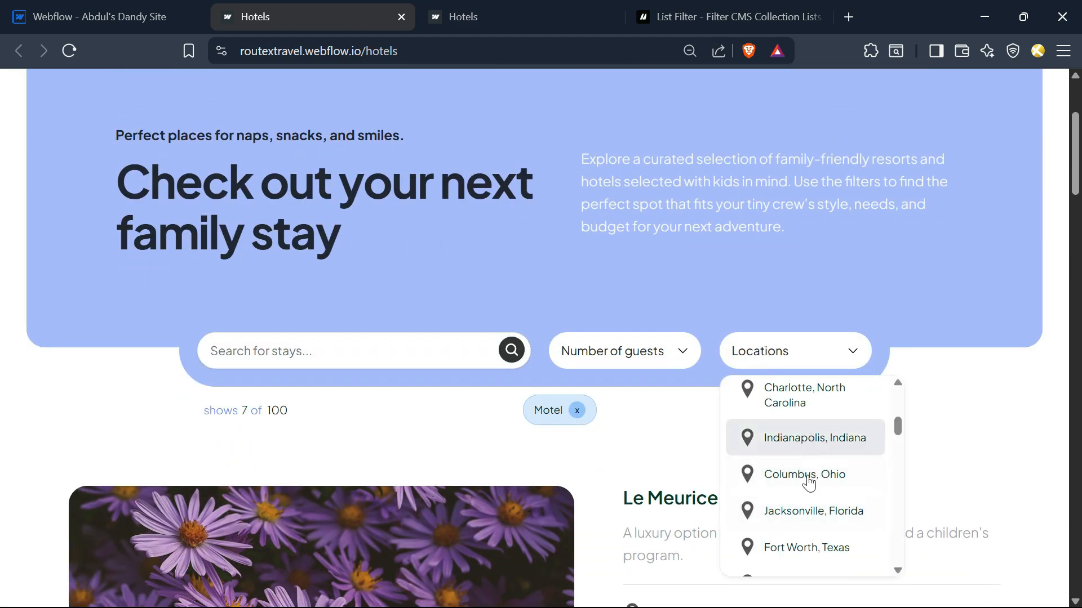
{"action": "scroll", "coordinate": [809, 475], "scroll_direction": "down", "scroll_amount": 4}
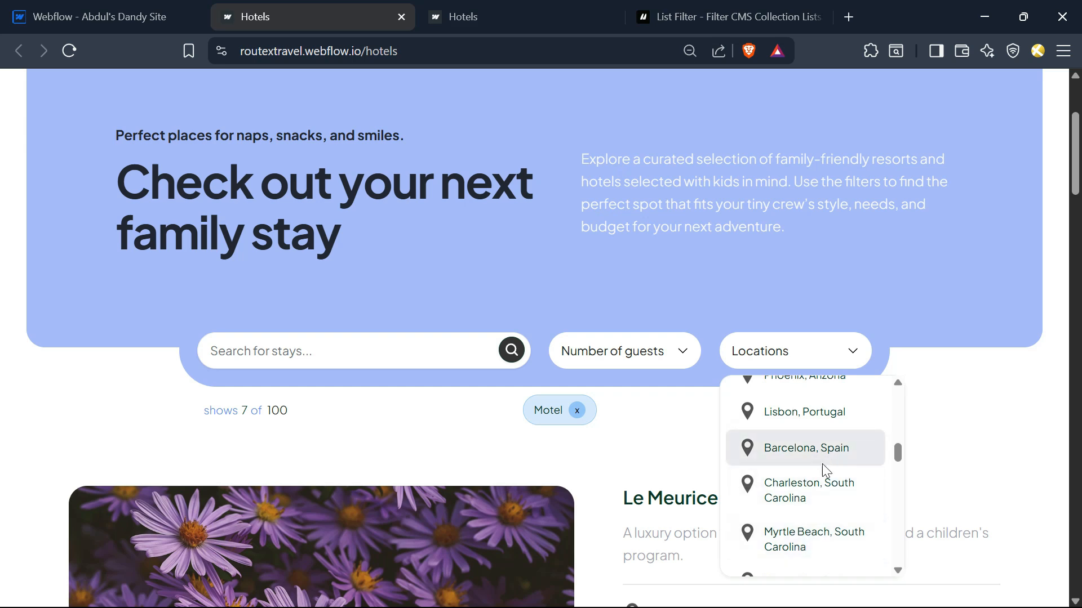
{"action": "left_click", "coordinate": [824, 460]}
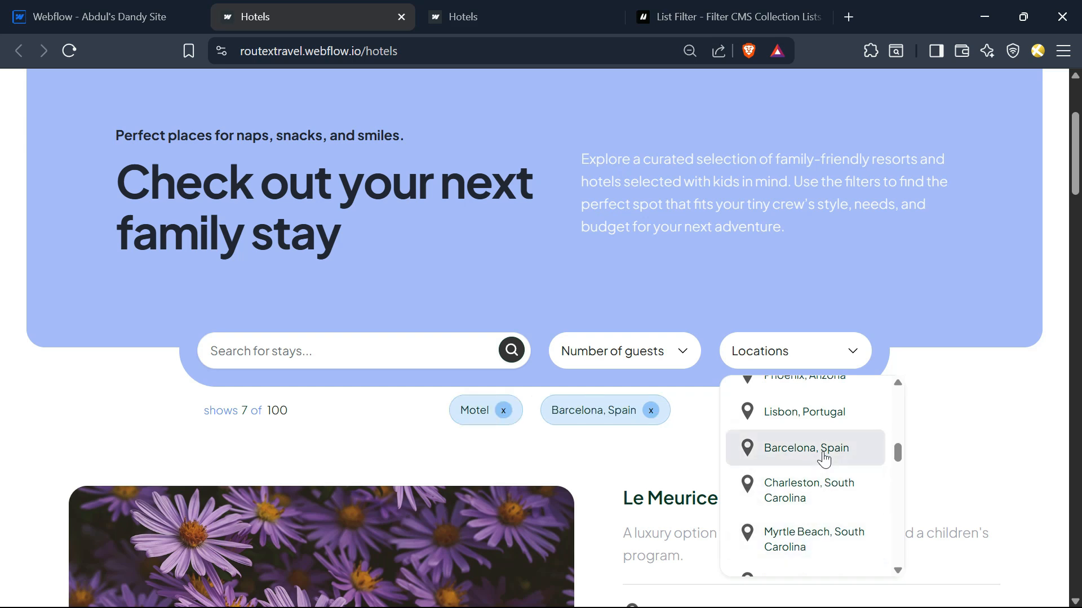
- Add Villa and Resort to the active Motel filter to test combined accommodation types in one tag
{"action": "left_click", "coordinate": [641, 351]}
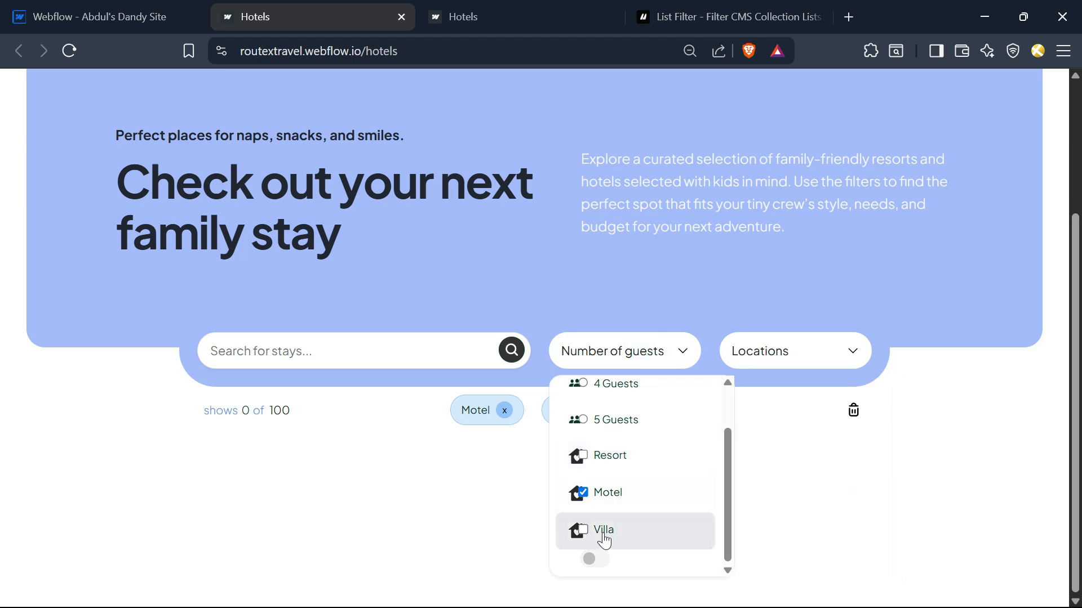
{"action": "left_click", "coordinate": [604, 535]}
{"action": "left_click", "coordinate": [604, 457]}
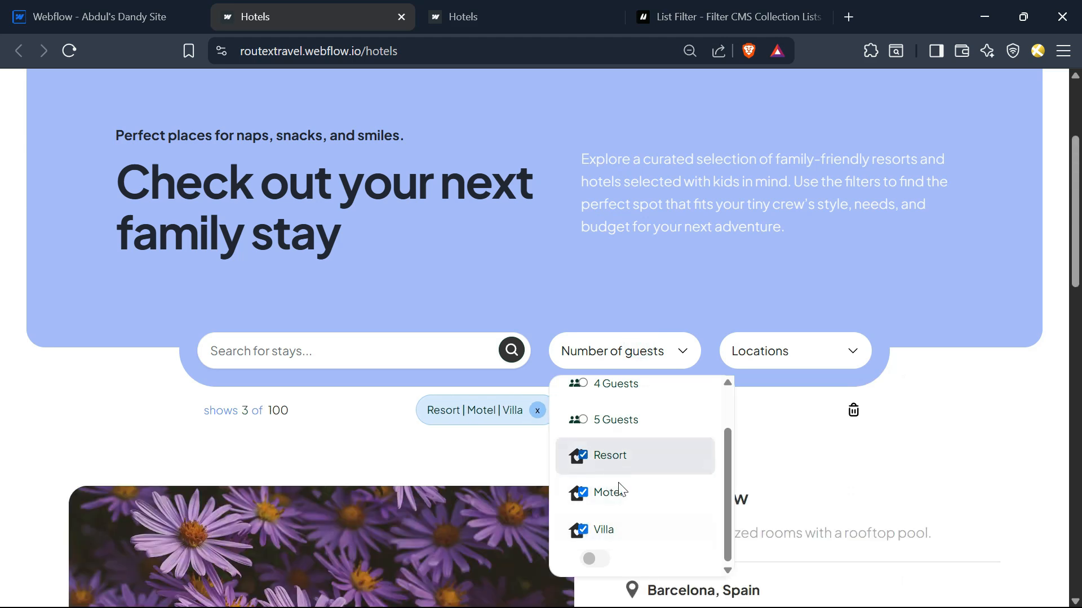
{"action": "left_click", "coordinate": [534, 454]}
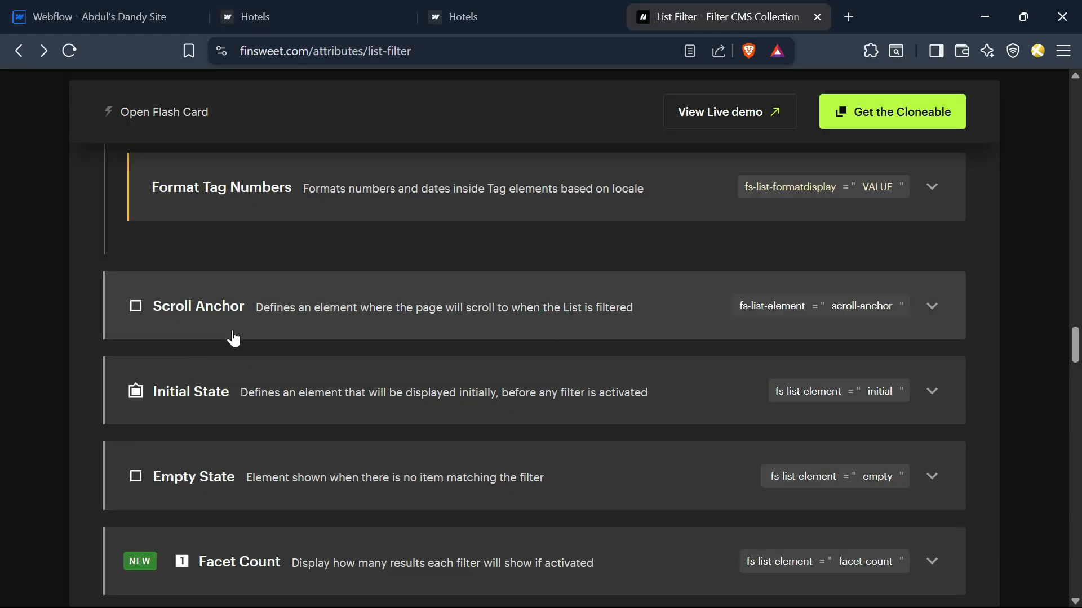
- In the Finsweet List Filter documentation, expand Scroll Anchor and copy its attribute name fs-list-element and value scroll-anchor
{"action": "left_click", "coordinate": [364, 309]}
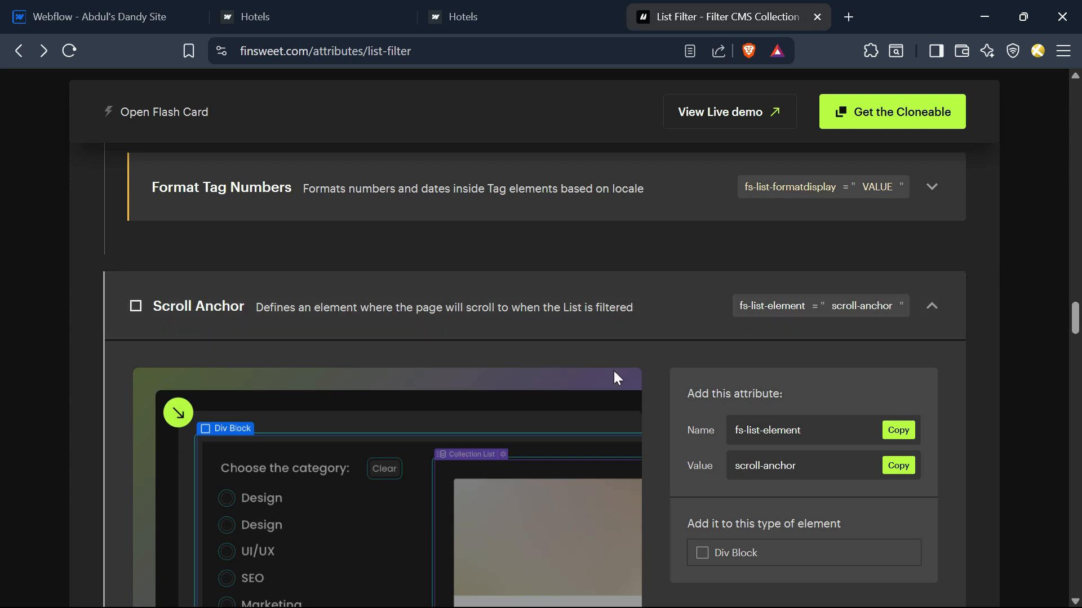
{"action": "left_click", "coordinate": [900, 432]}
{"action": "left_click", "coordinate": [898, 466]}
- In the Webflow Designer, add the custom attribute fs-list-element with the value scroll-anchor to the Inner Container around the filters
{"action": "key", "text": "ctrl+1"}
{"action": "left_click", "coordinate": [131, 391]}
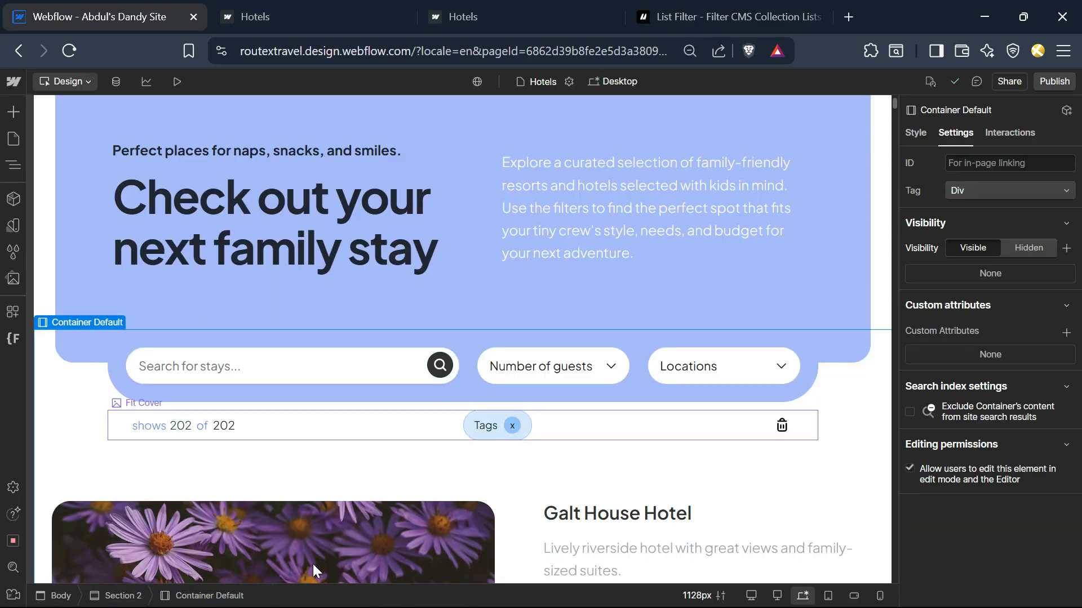
{"action": "left_click", "coordinate": [135, 394]}
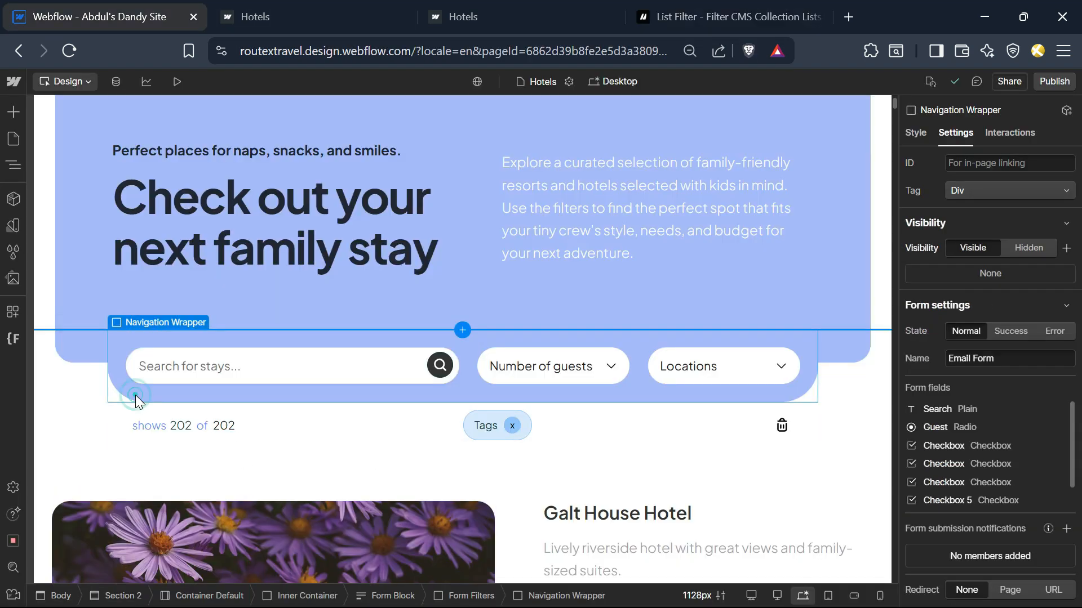
{"action": "left_click", "coordinate": [299, 596]}
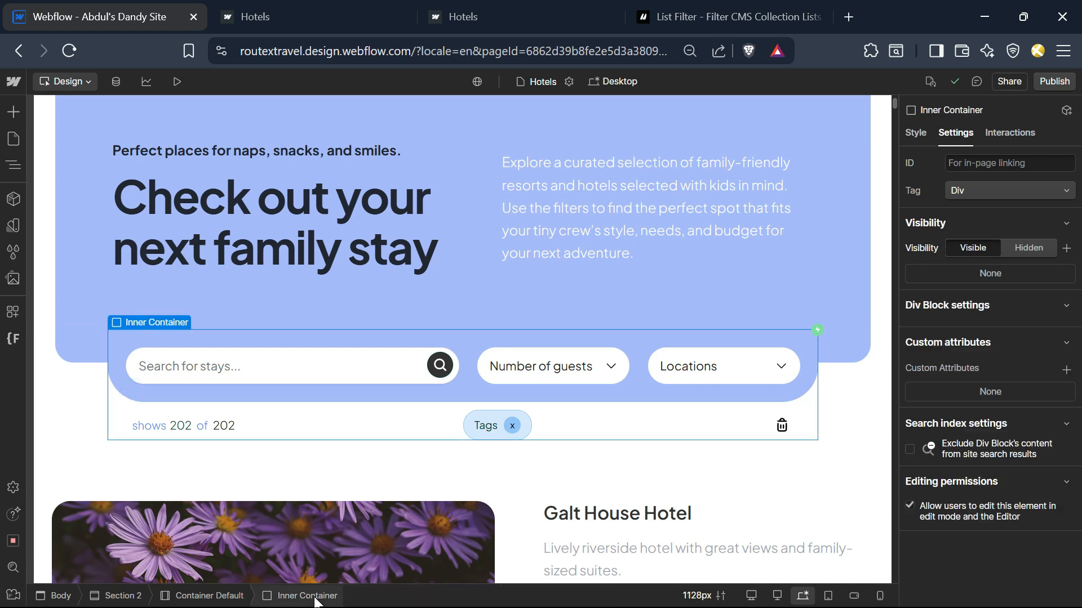
{"action": "left_click", "coordinate": [1067, 371]}
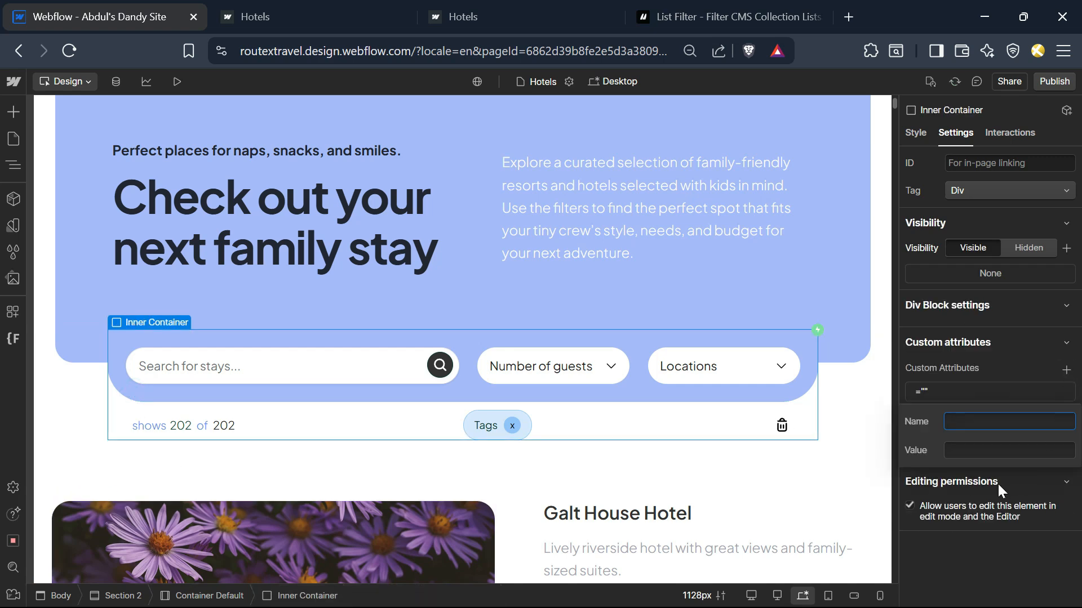
{"action": "left_click", "coordinate": [1009, 451]}
{"action": "key", "text": "ctrl+v"}
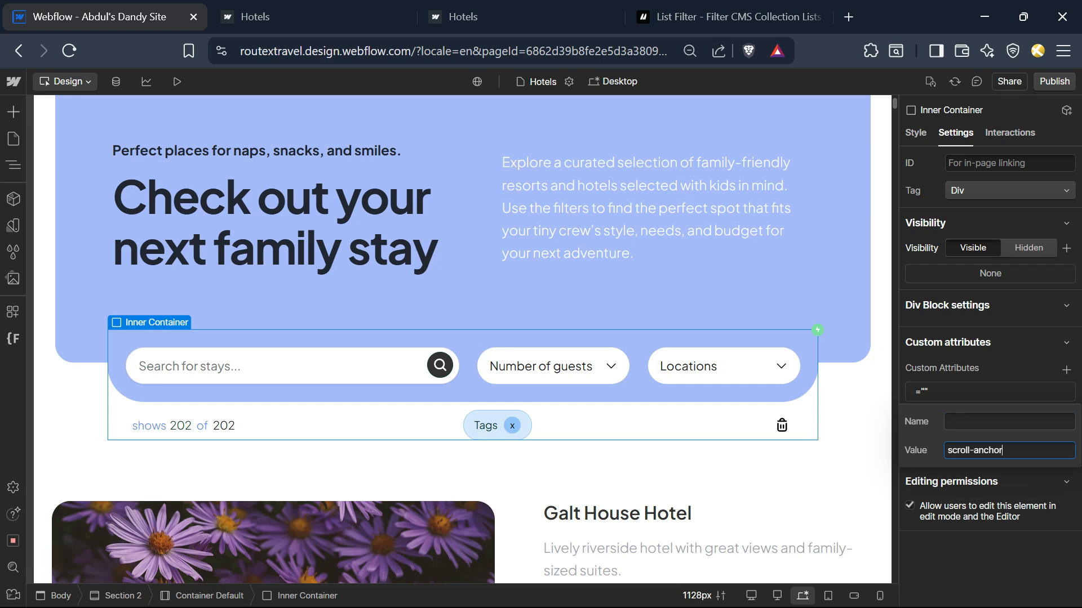
{"action": "left_click", "coordinate": [978, 424]}
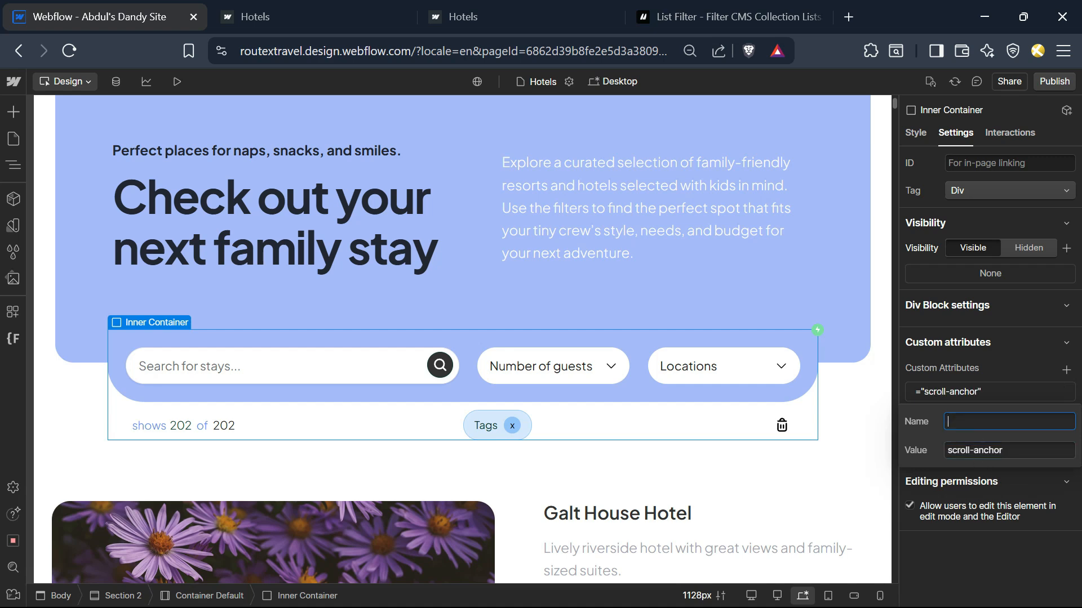
{"action": "key", "text": "super+v"}
{"action": "key", "text": "Down"}
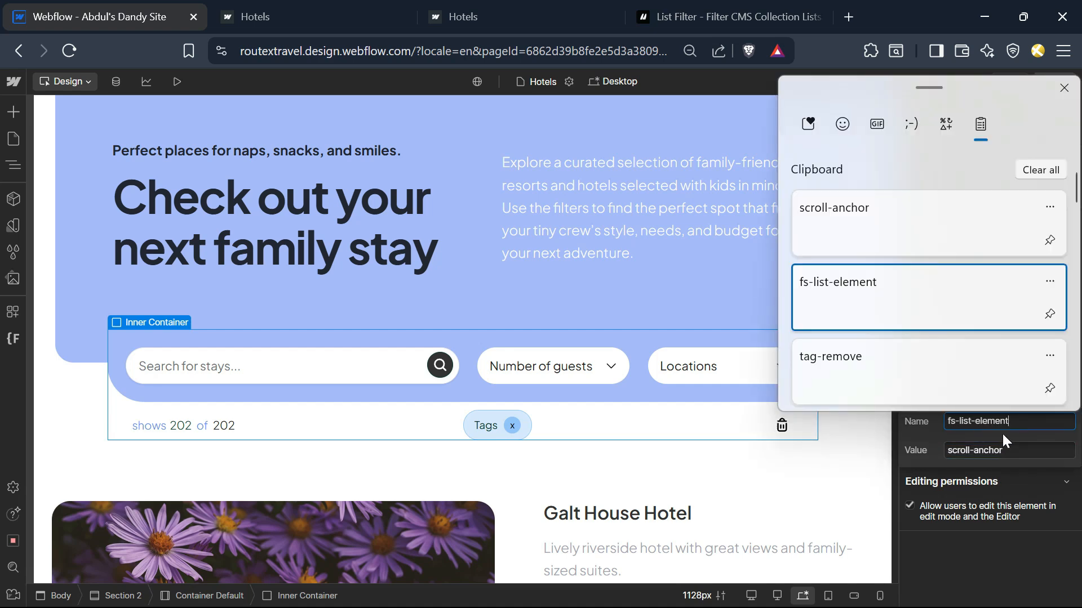
{"action": "key", "text": "Return"}
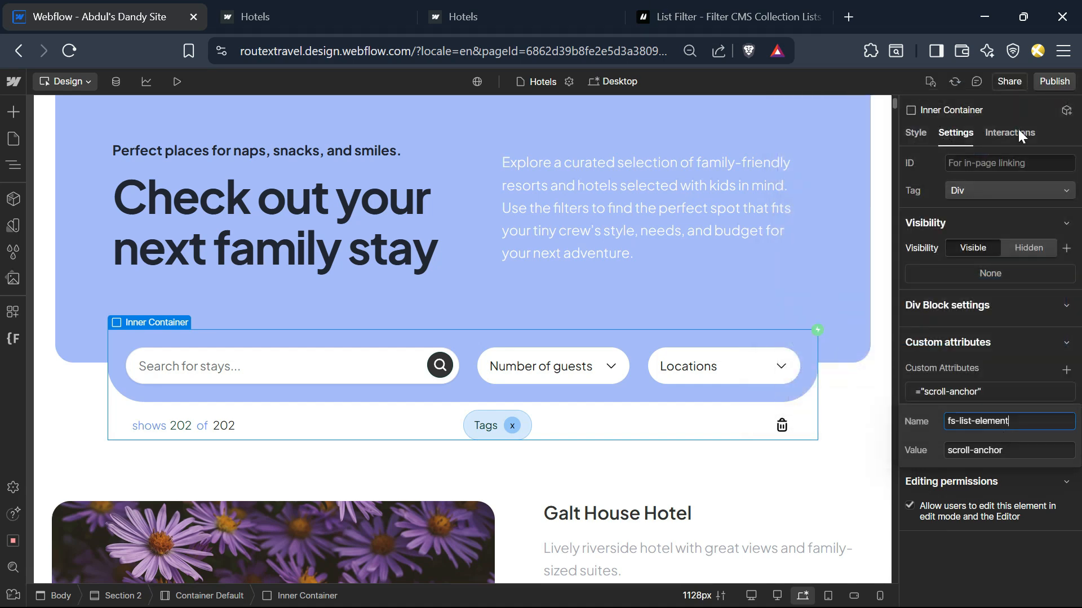
{"action": "key", "text": "Return"}
- Test the scroll anchor on the live Hotels page by filtering for Memphis, Tennessee and 3 Guests
{"action": "key", "text": "ctrl+Tab"}
{"action": "left_click", "coordinate": [793, 354]}
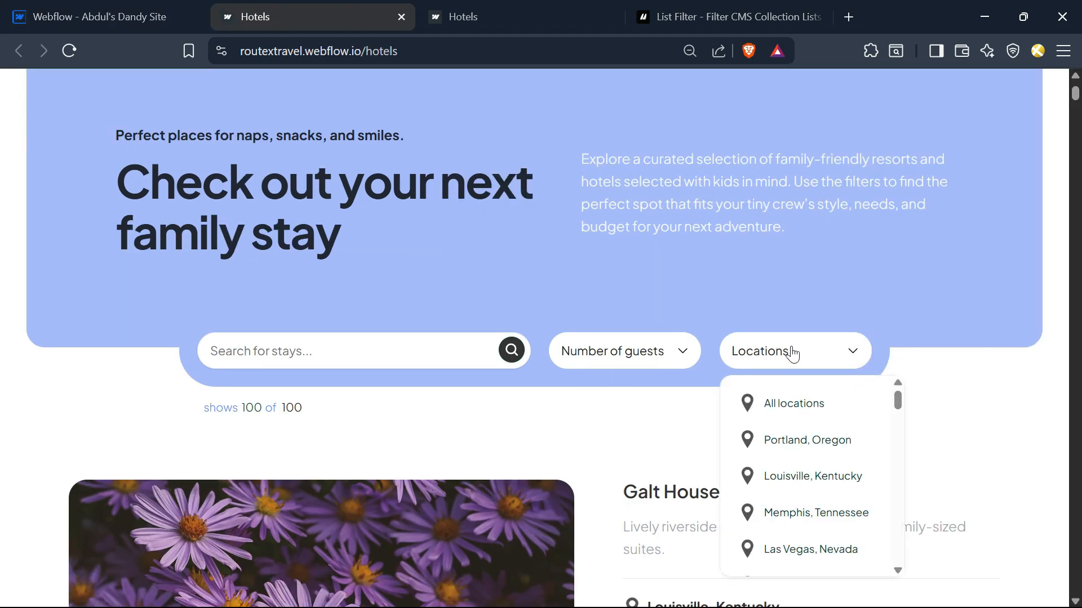
{"action": "left_click", "coordinate": [791, 518]}
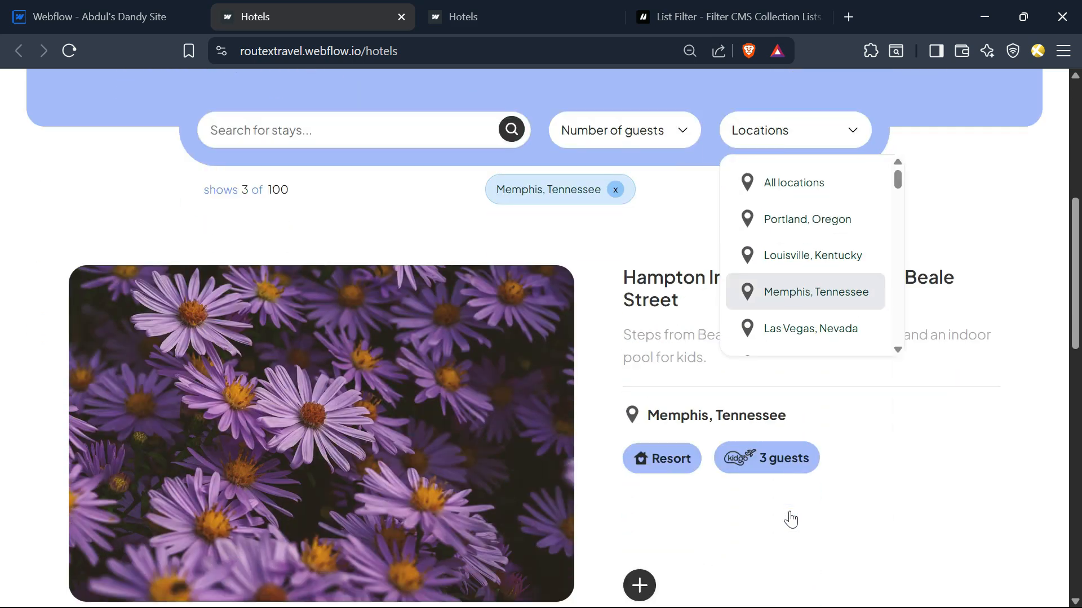
{"action": "left_click", "coordinate": [634, 111]}
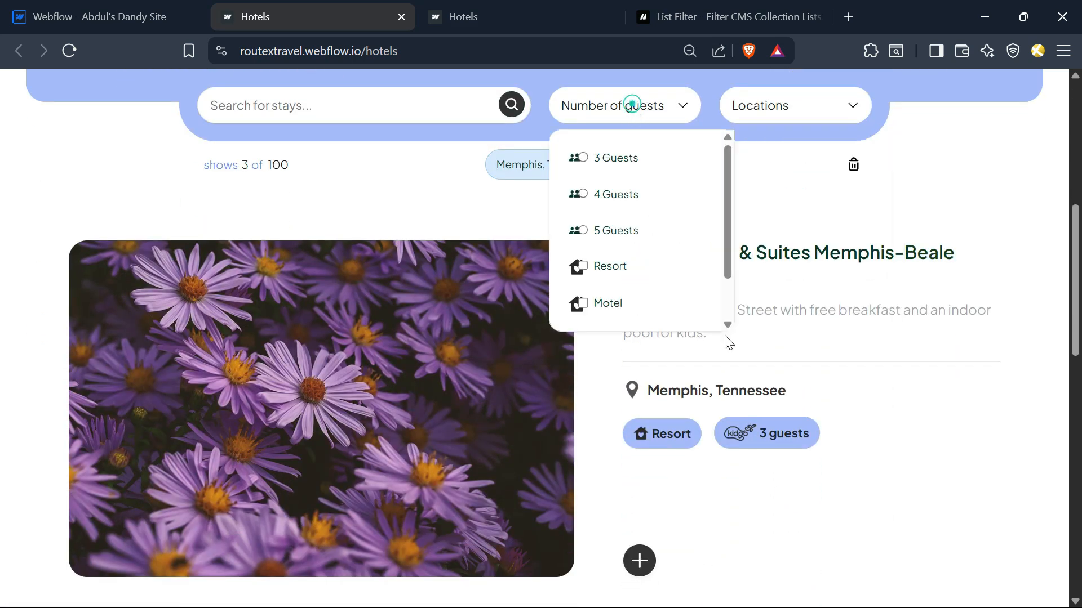
{"action": "scroll", "coordinate": [794, 253], "scroll_direction": "up", "scroll_amount": 8}
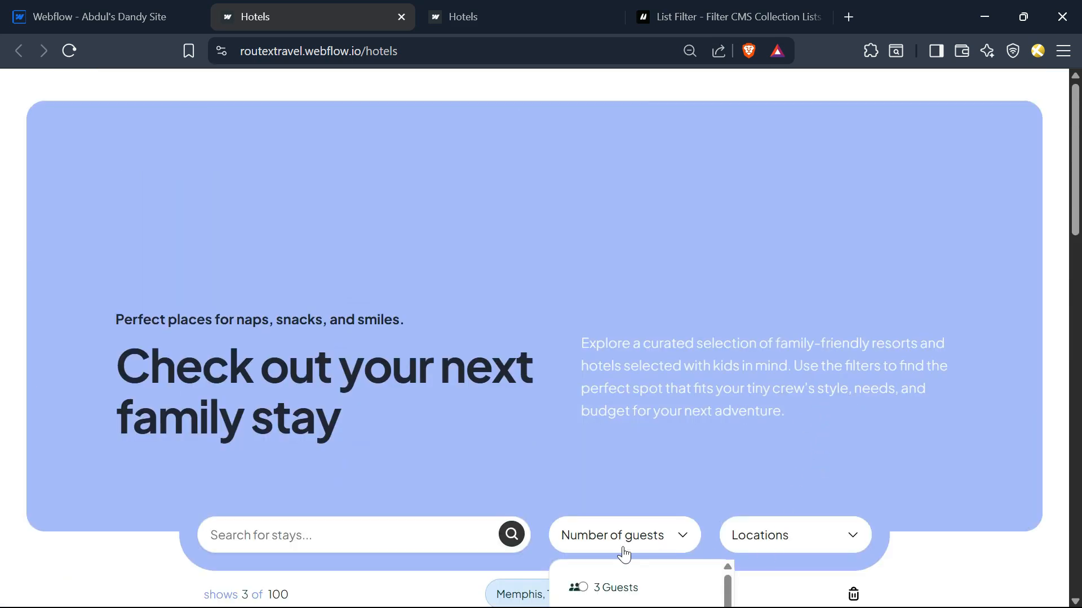
{"action": "left_click", "coordinate": [620, 588]}
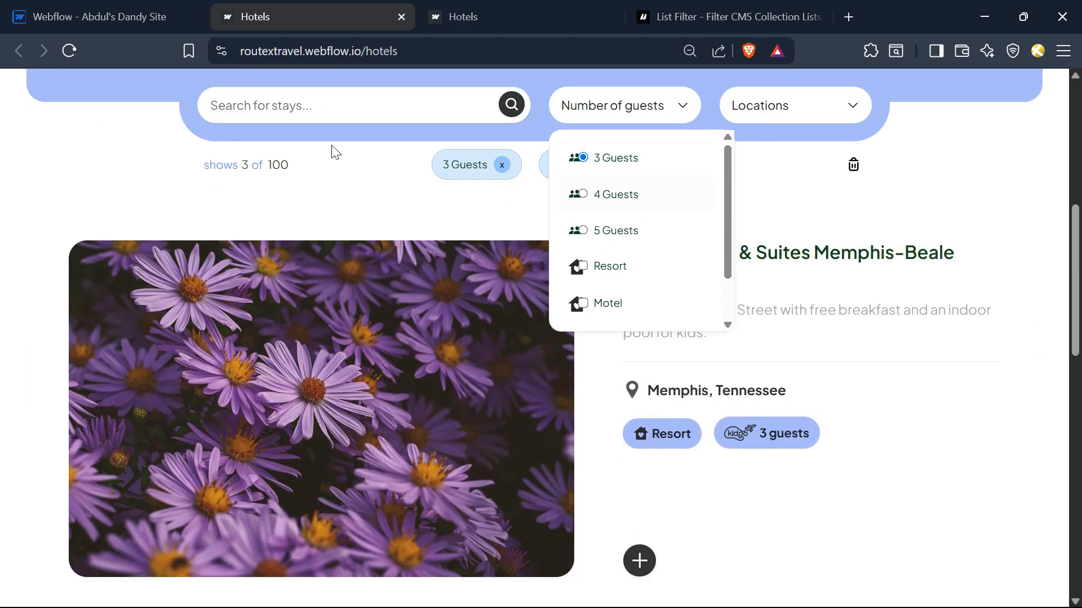
- Examine the Initial State and Empty State sections in the Finsweet List Filter documentation
{"action": "key", "text": "ctrl+Tab"}
{"action": "key", "text": "ctrl+Tab"}
{"action": "scroll", "coordinate": [220, 304], "scroll_direction": "down", "scroll_amount": 3}
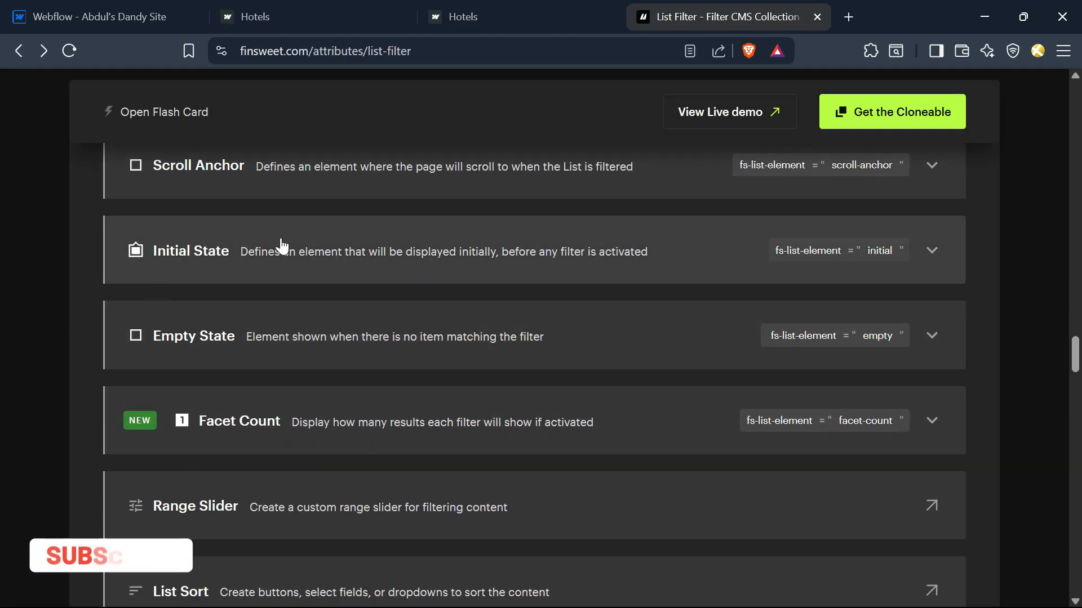
{"action": "left_click", "coordinate": [344, 256]}
{"action": "scroll", "coordinate": [389, 337], "scroll_direction": "down", "scroll_amount": 5}
{"action": "scroll", "coordinate": [395, 394], "scroll_direction": "up", "scroll_amount": 5}
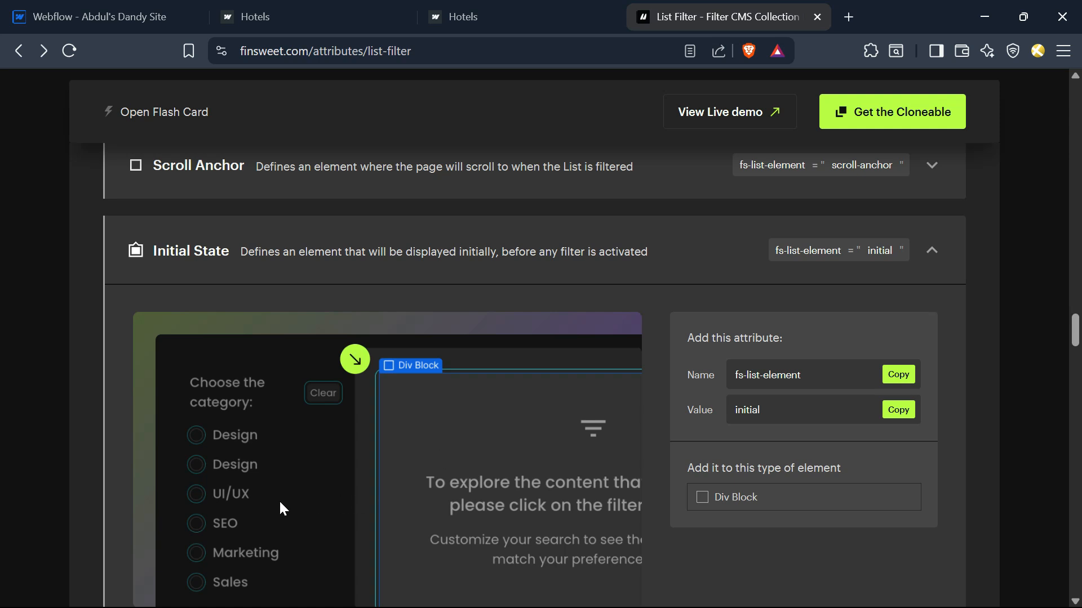
{"action": "scroll", "coordinate": [514, 470], "scroll_direction": "down", "scroll_amount": 14}
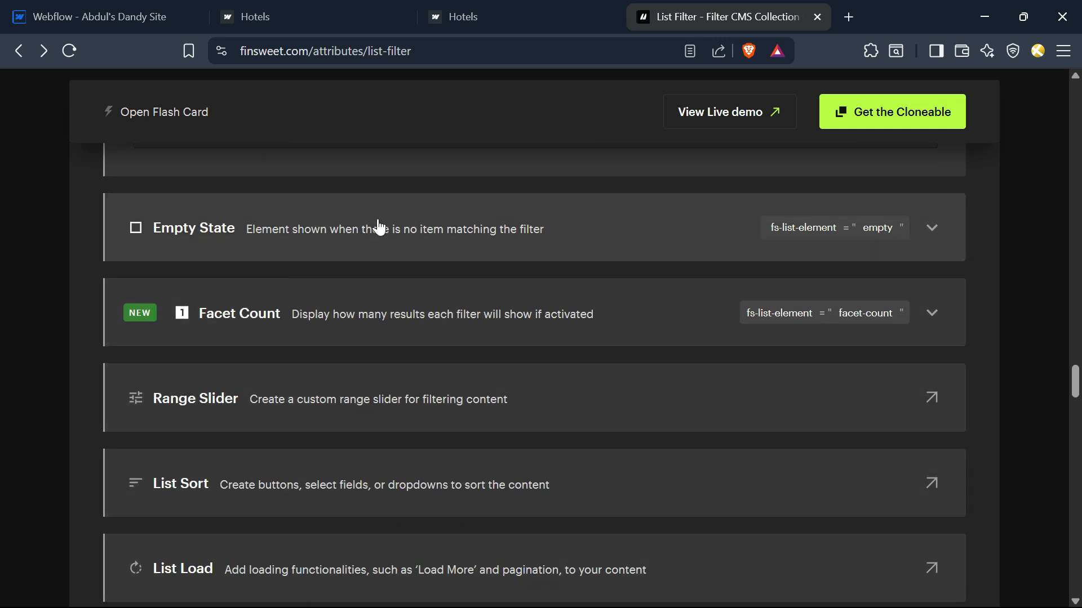
{"action": "left_click", "coordinate": [388, 241]}
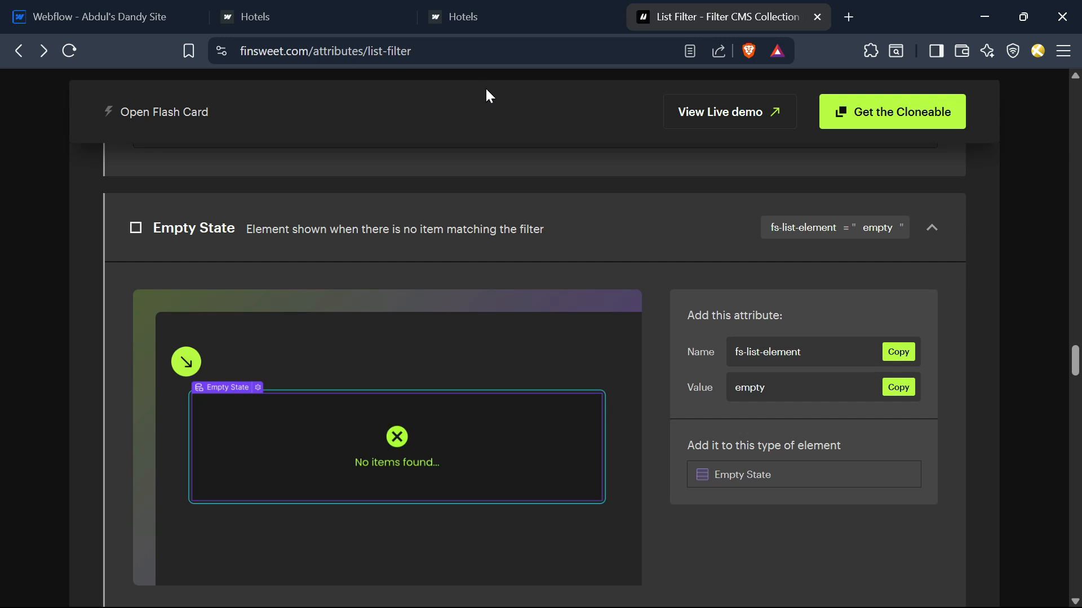
- Switch to the second live Hotels tab and filter by 5 Guests to check how an empty result displays
{"action": "left_click", "coordinate": [496, 9]}
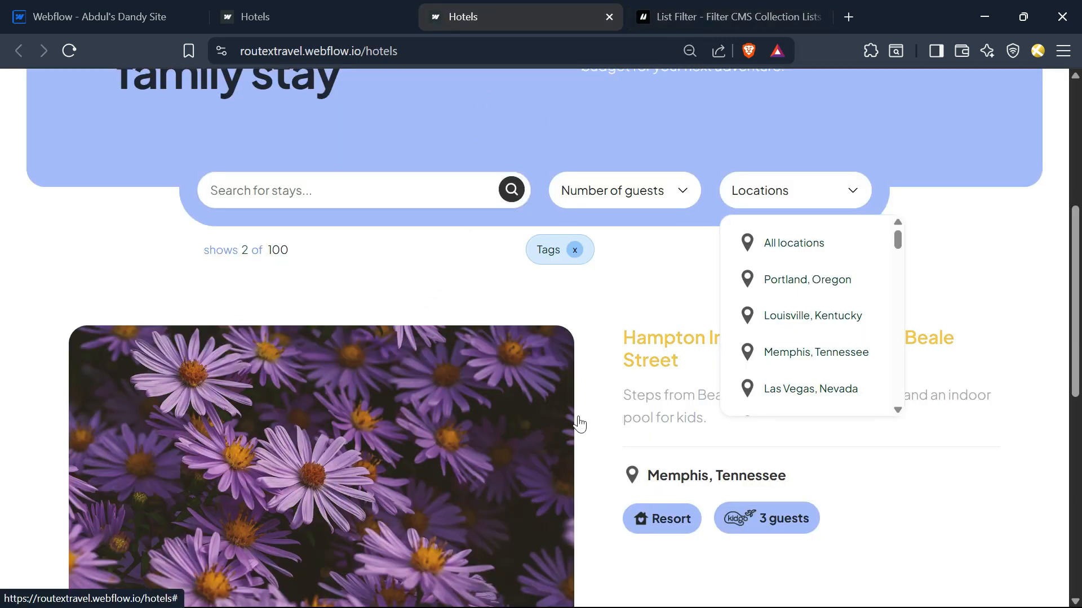
{"action": "left_click", "coordinate": [658, 187]}
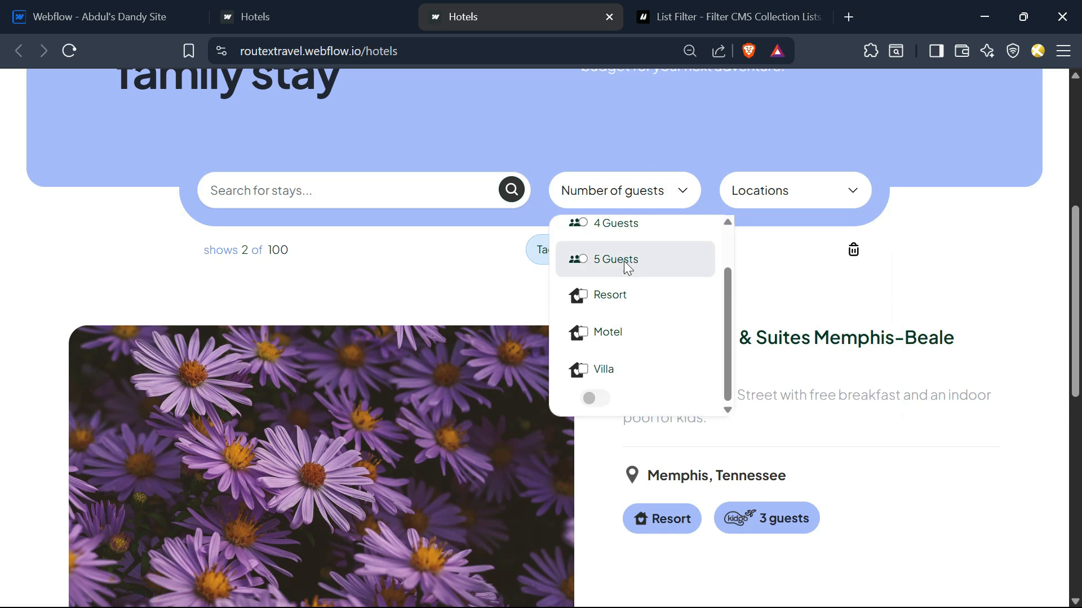
{"action": "left_click", "coordinate": [624, 263]}
{"action": "left_click", "coordinate": [434, 488]}
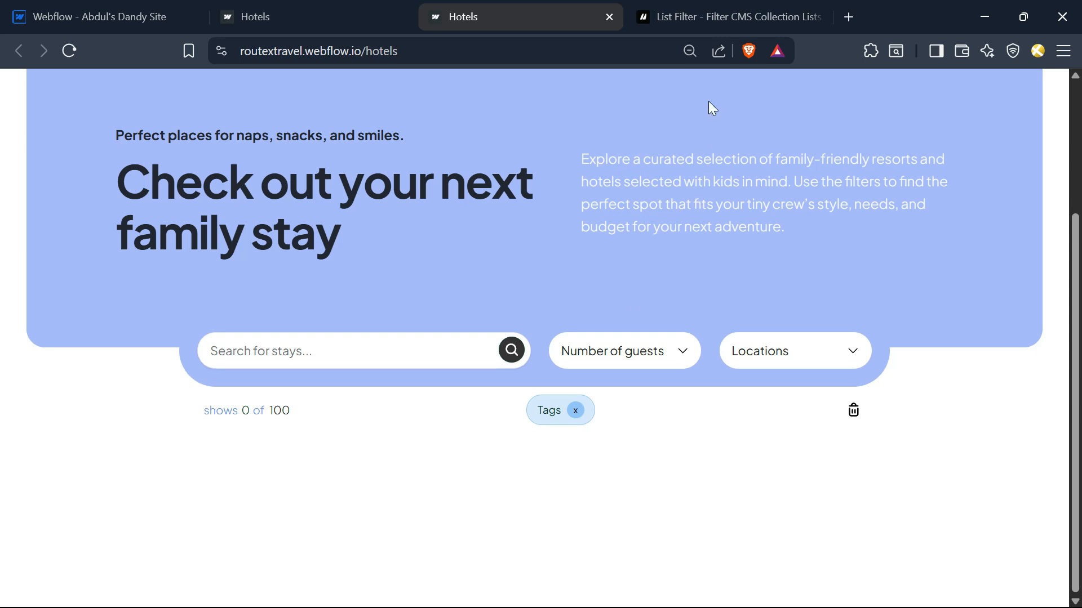
- Switch to the Webflow Designer, close the publish dialog and select the Empty State Message inside the hotels Collection List Wrapper
{"action": "key", "text": "ctrl+1"}
{"action": "left_click", "coordinate": [918, 316]}
{"action": "scroll", "coordinate": [534, 448], "scroll_direction": "down", "scroll_amount": 3}
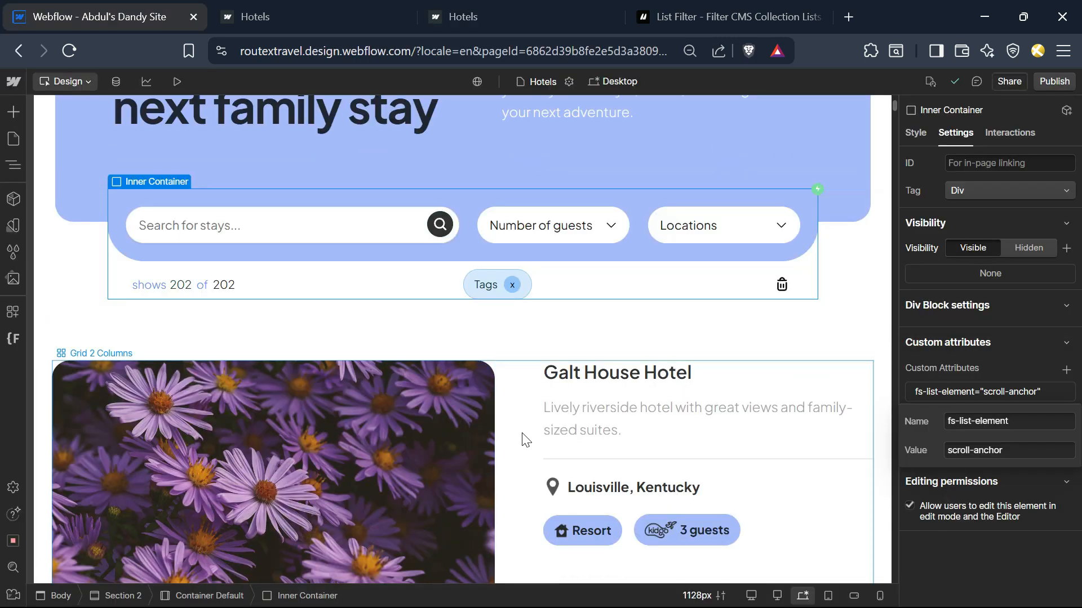
{"action": "left_click", "coordinate": [523, 439]}
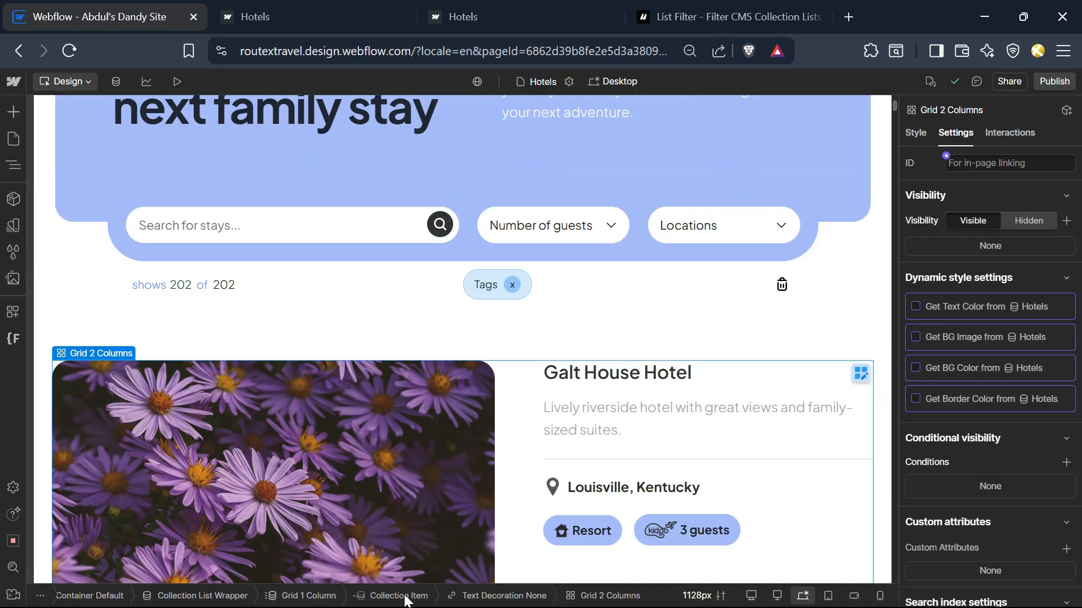
{"action": "left_click", "coordinate": [299, 596]}
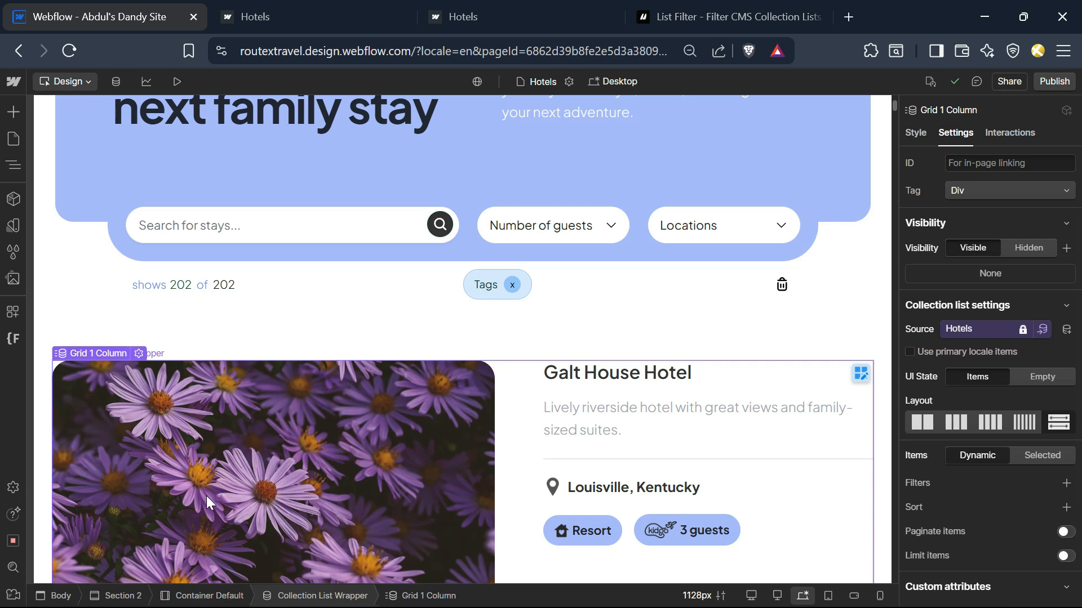
{"action": "left_click", "coordinate": [13, 167]}
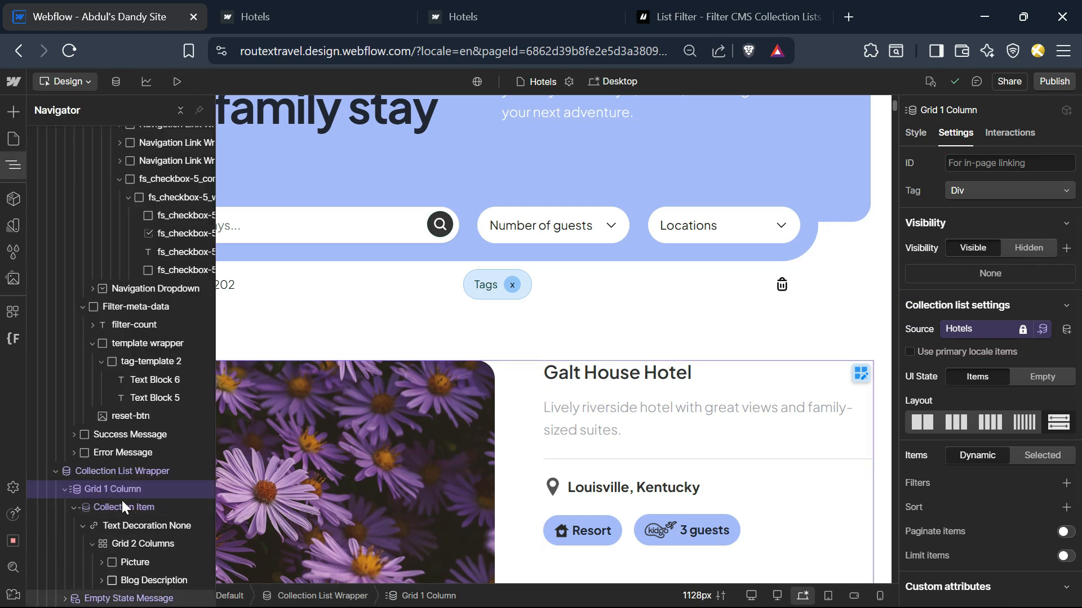
{"action": "left_click", "coordinate": [65, 490]}
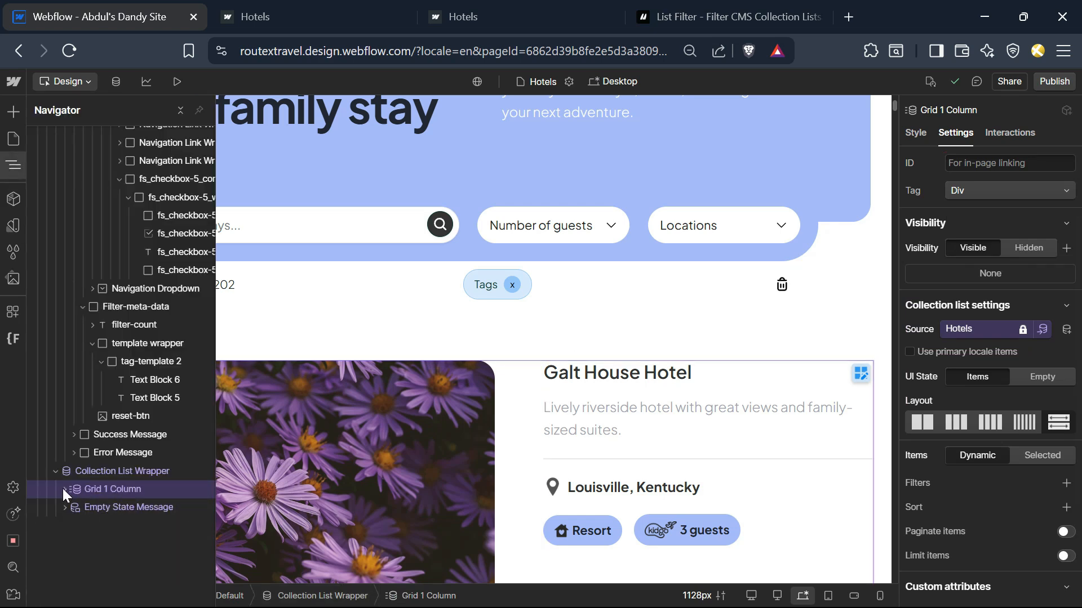
{"action": "left_click", "coordinate": [97, 506]}
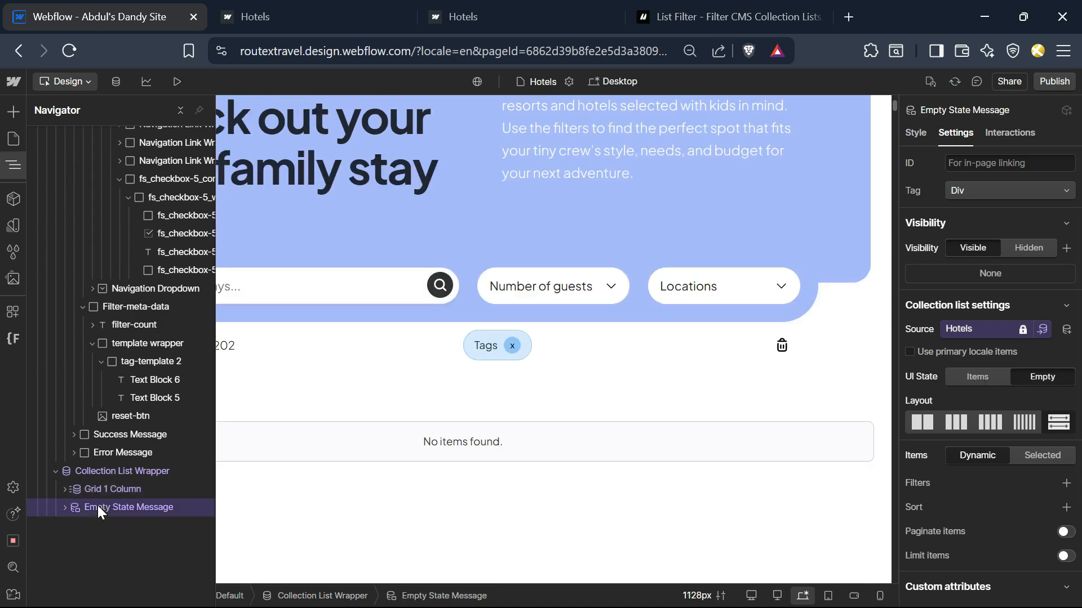
{"action": "left_click", "coordinate": [63, 508]}
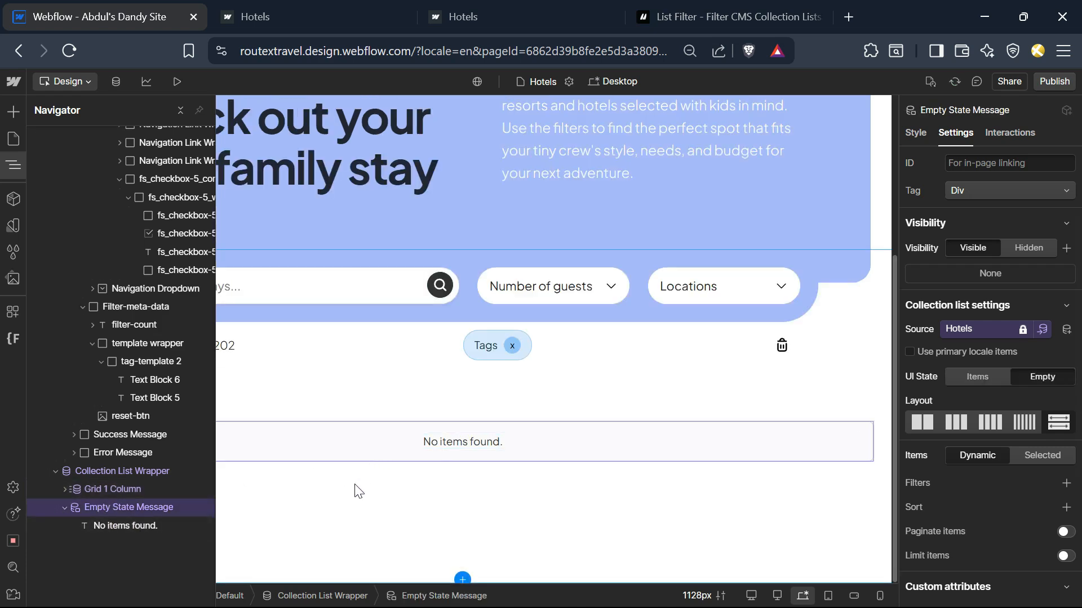
- Copy the Empty State attribute's name and value from the Finsweet List Filter documentation and return to the Webflow Designer
{"action": "left_click", "coordinate": [684, 11]}
{"action": "left_click", "coordinate": [904, 358]}
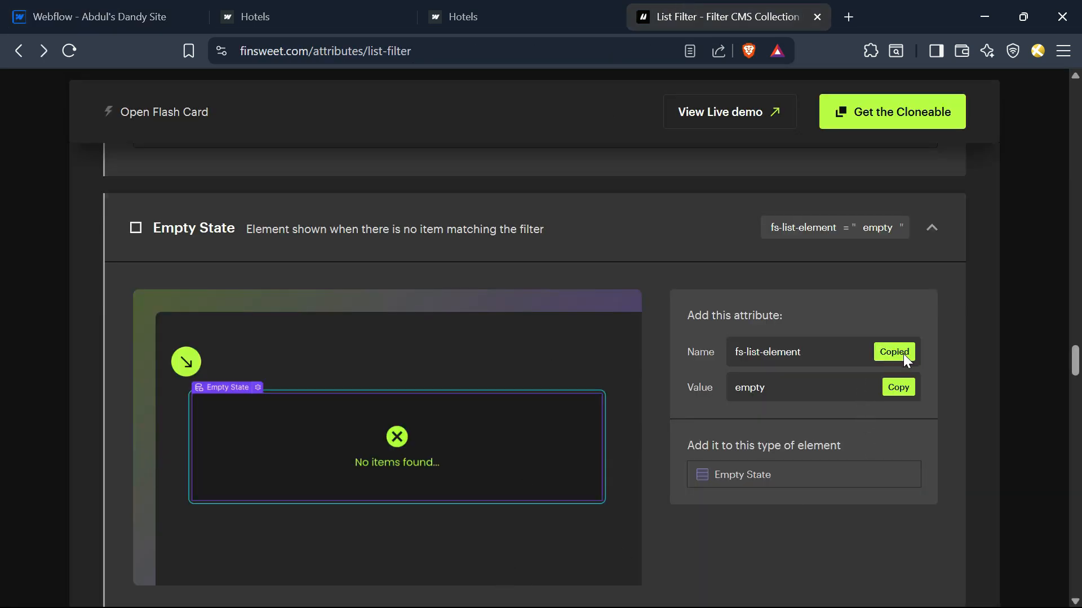
{"action": "left_click", "coordinate": [905, 387]}
{"action": "left_click", "coordinate": [194, 23]}
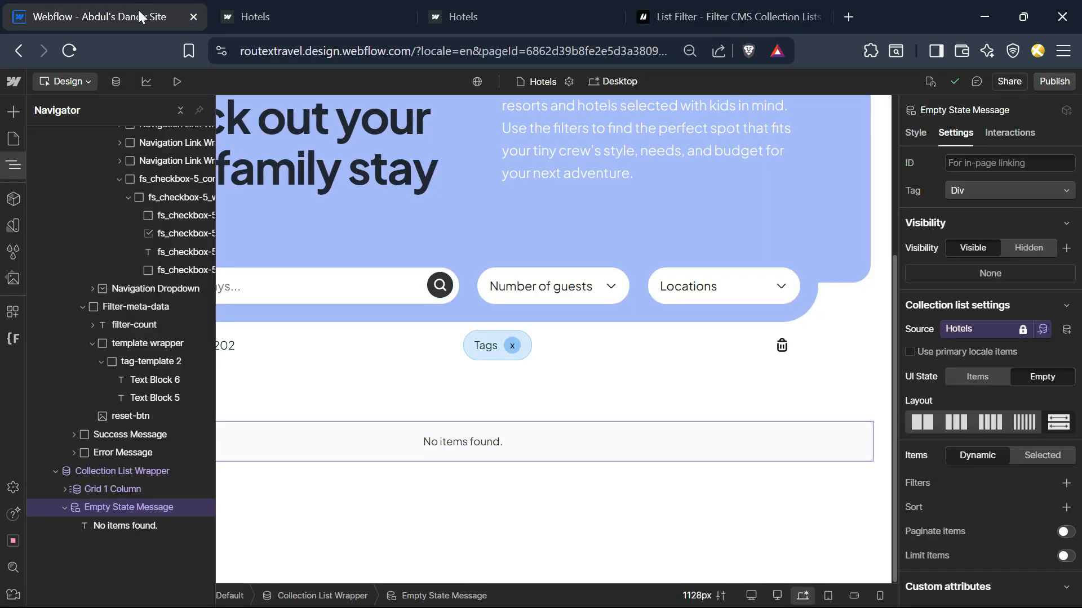
- Add the custom attribute fs-list-element with the value empty to the Empty State Message and publish the site to routextravel.webflow.io
{"action": "scroll", "coordinate": [1053, 472], "scroll_direction": "down", "scroll_amount": 3}
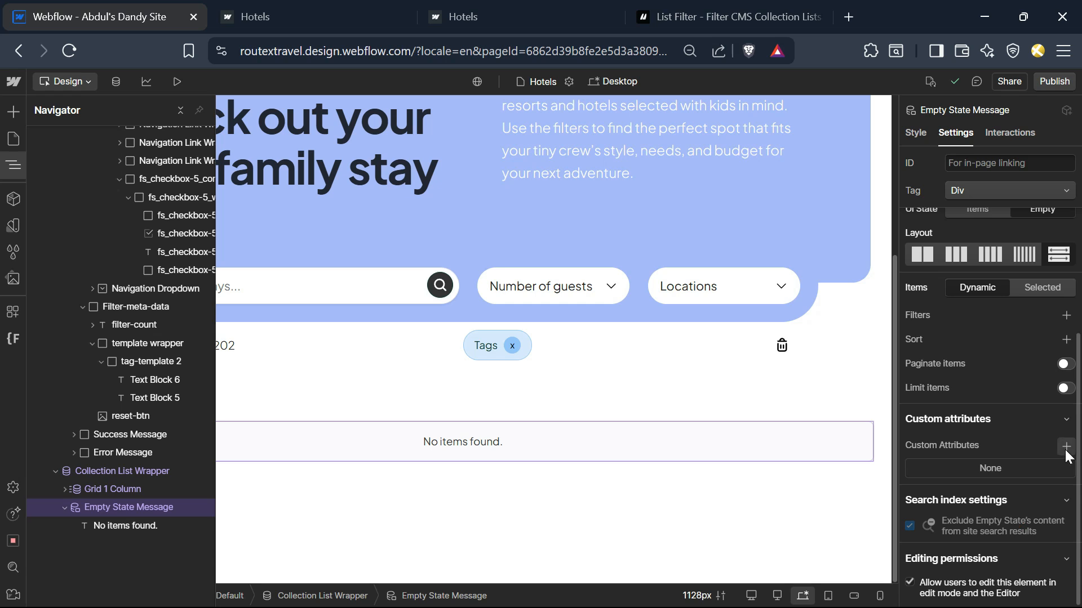
{"action": "left_click", "coordinate": [1066, 446]}
{"action": "left_click", "coordinate": [1008, 527]}
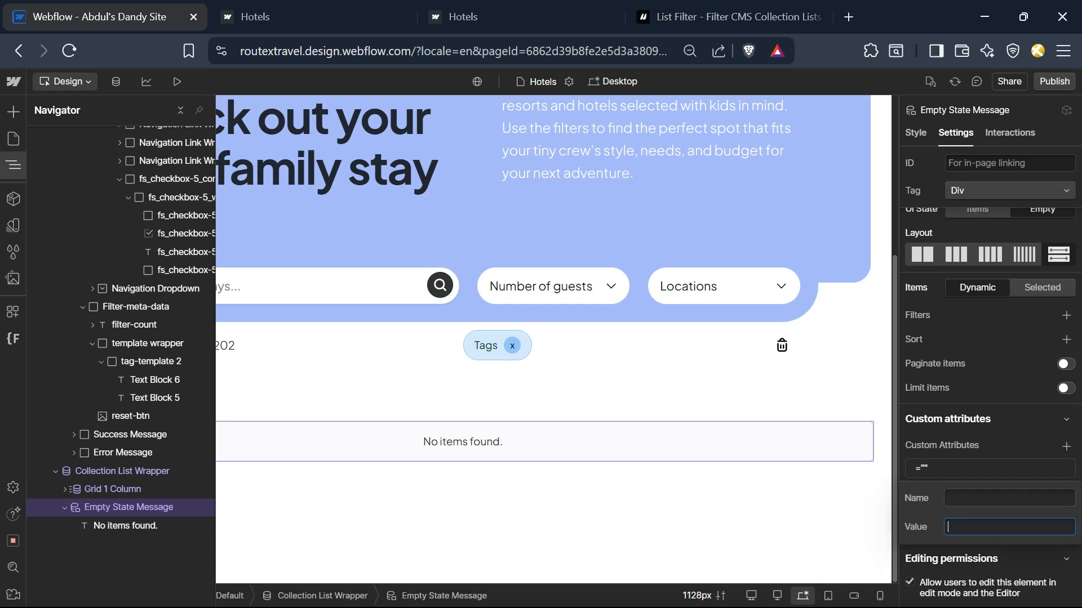
{"action": "type", "text": "empty"}
{"action": "left_click", "coordinate": [1009, 498]}
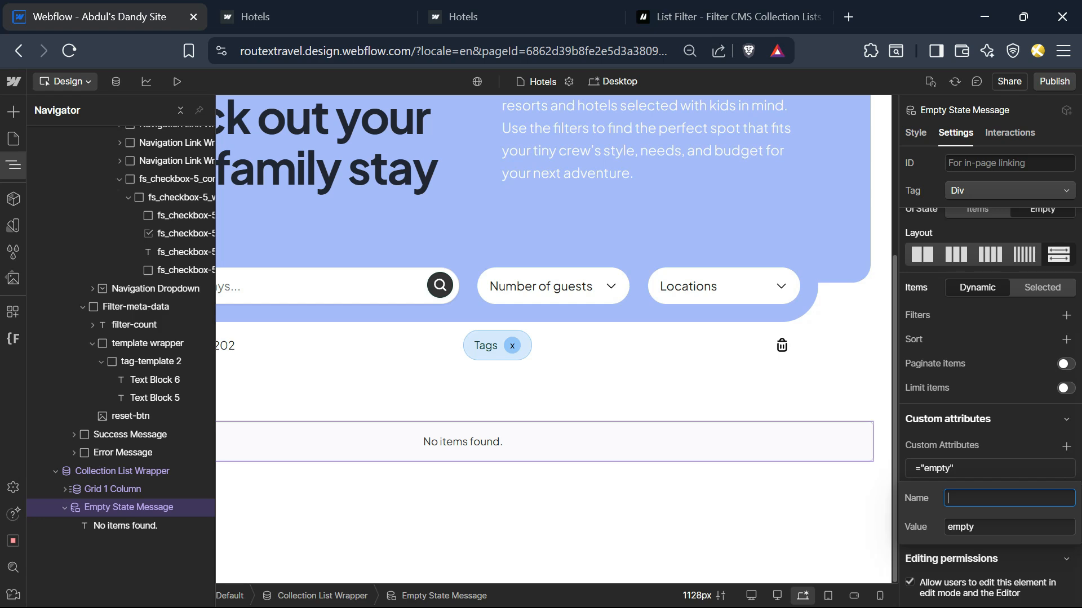
{"action": "key", "text": "super+v"}
{"action": "left_click", "coordinate": [1055, 83]}
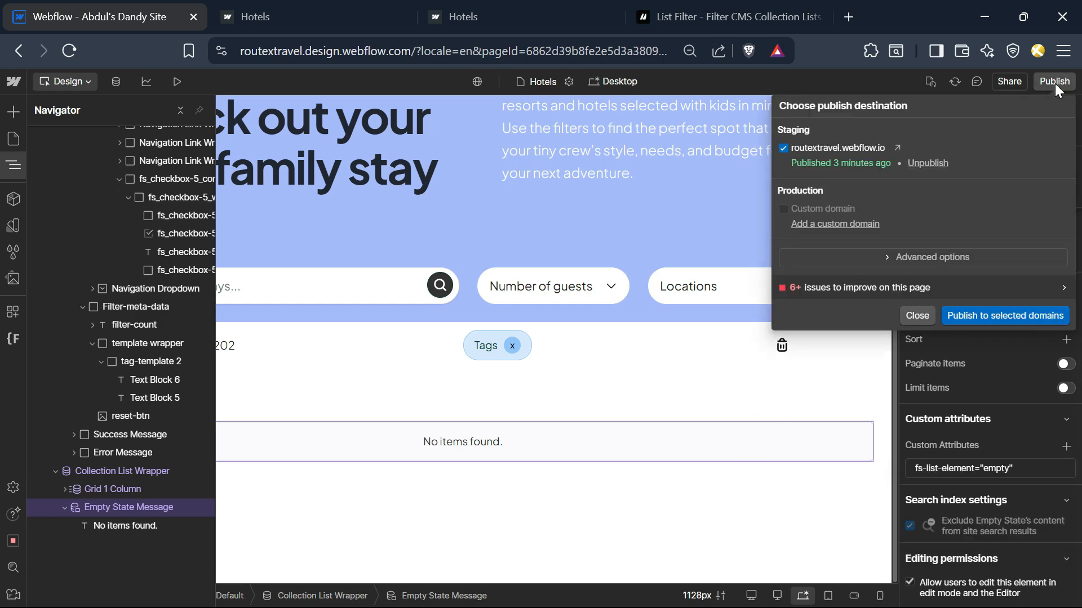
{"action": "left_click", "coordinate": [979, 317]}
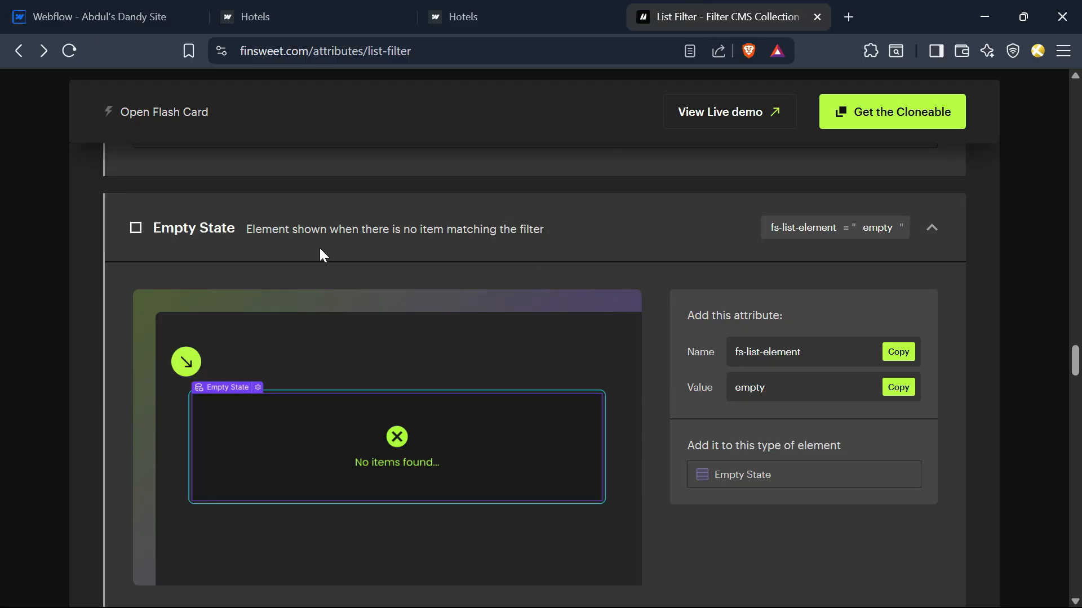
- In the Finsweet List Filter documentation, open the Facet Count section and copy its attribute name and value
{"action": "left_click", "coordinate": [333, 219]}
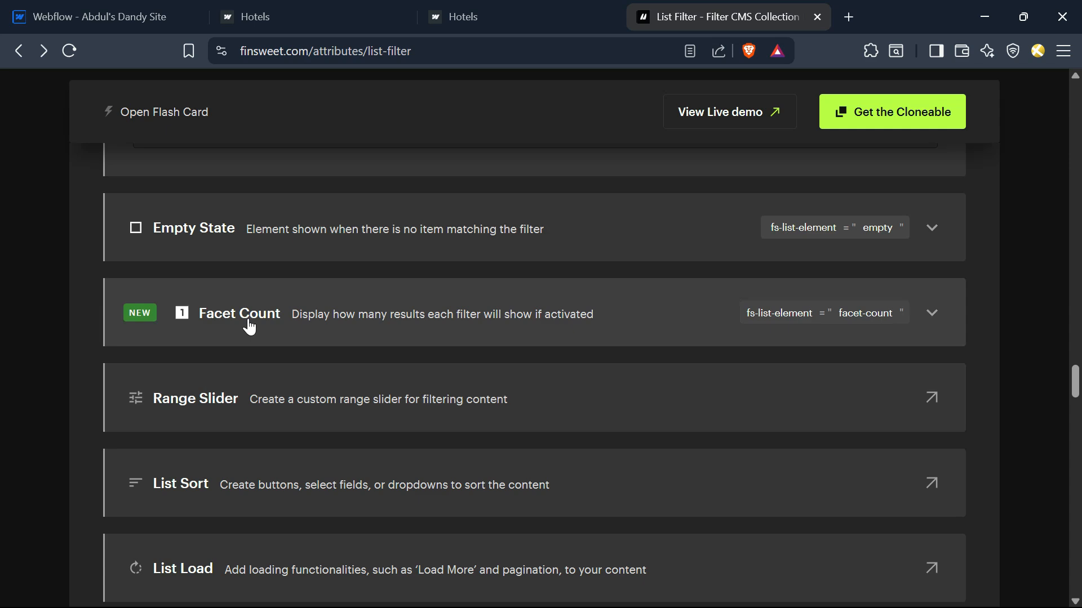
{"action": "left_click", "coordinate": [250, 326]}
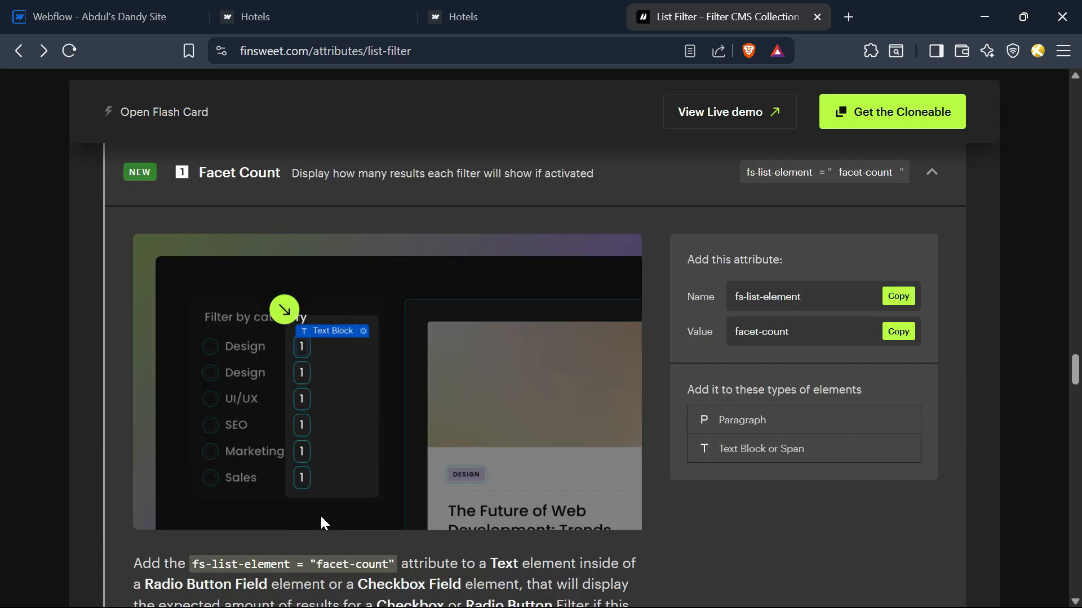
{"action": "scroll", "coordinate": [316, 527], "scroll_direction": "up", "scroll_amount": 2}
{"action": "scroll", "coordinate": [309, 533], "scroll_direction": "down", "scroll_amount": 2}
{"action": "left_click", "coordinate": [910, 290]}
{"action": "left_click", "coordinate": [898, 329]}
- Back in the Webflow Designer, show the Locations dropdown's menu and select the number text block beside Portland, Oregon
{"action": "left_click", "coordinate": [149, 7]}
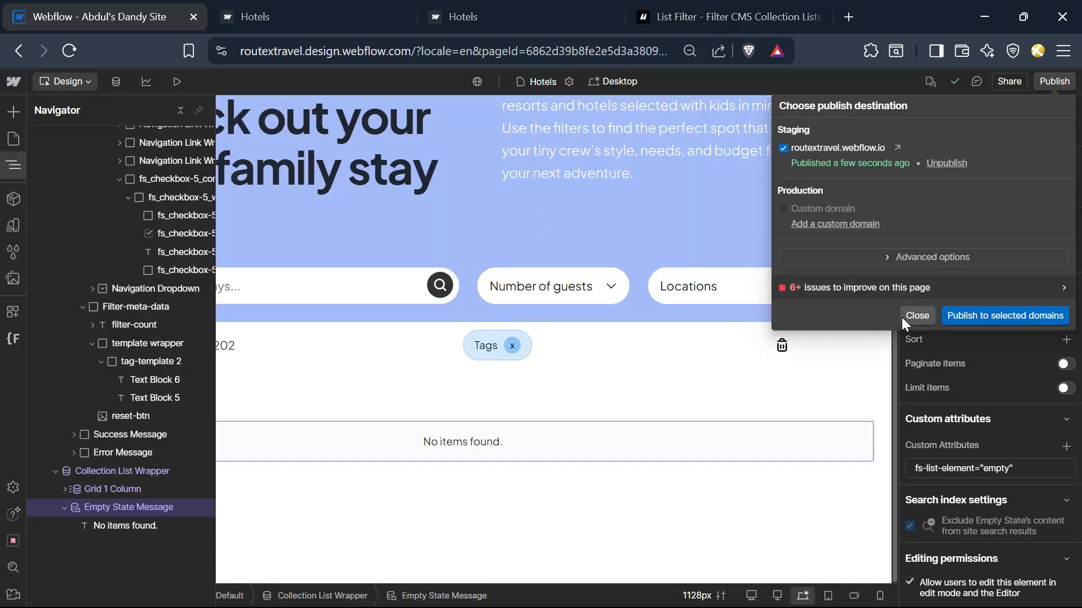
{"action": "left_click", "coordinate": [914, 315]}
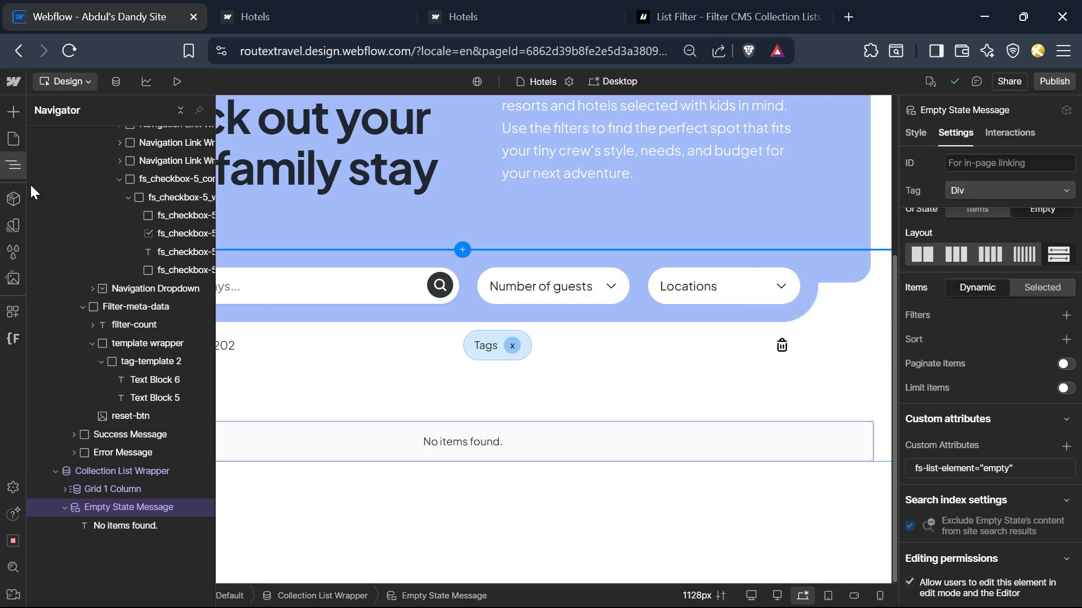
{"action": "left_click", "coordinate": [8, 165]}
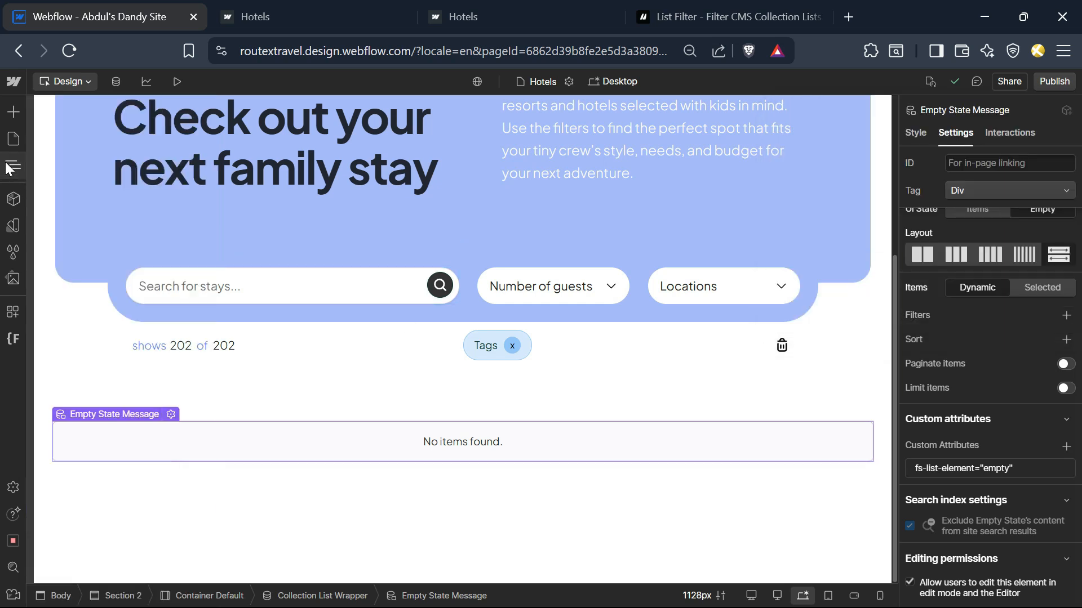
{"action": "left_click", "coordinate": [738, 297]}
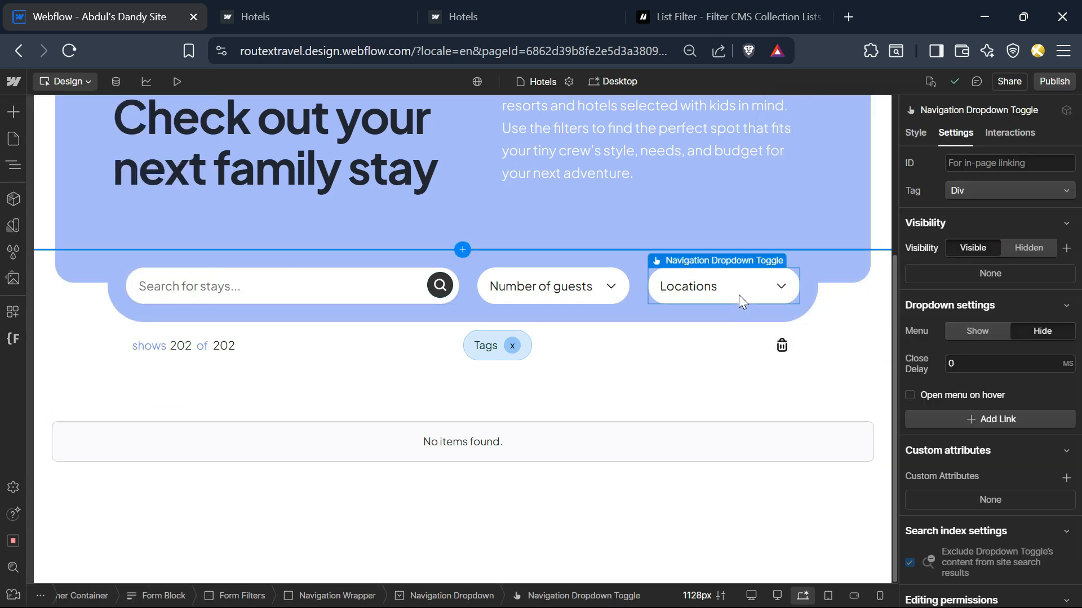
{"action": "left_click", "coordinate": [990, 336]}
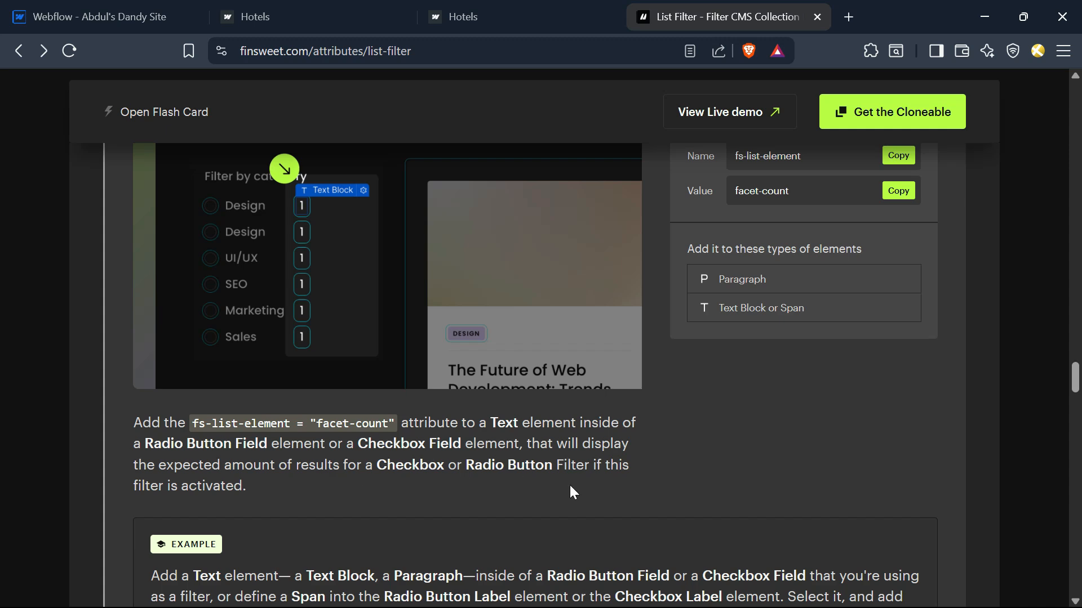
{"action": "left_click", "coordinate": [144, 12]}
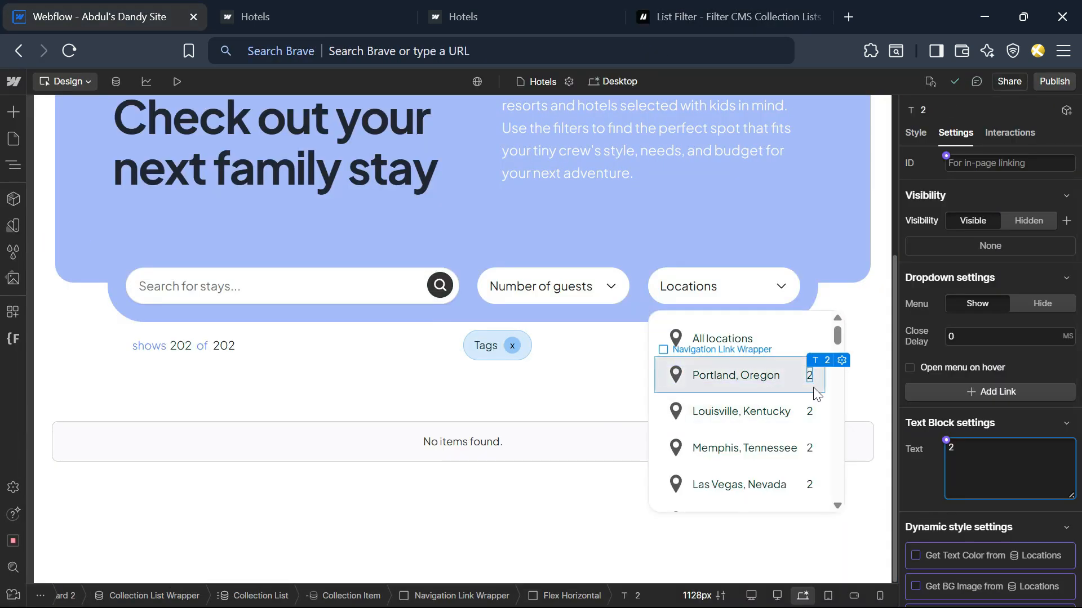
- Add the custom attribute fs-list-element with the value facet-count to the location's number text block and publish the site to staging
{"action": "scroll", "coordinate": [969, 506], "scroll_direction": "down", "scroll_amount": 5}
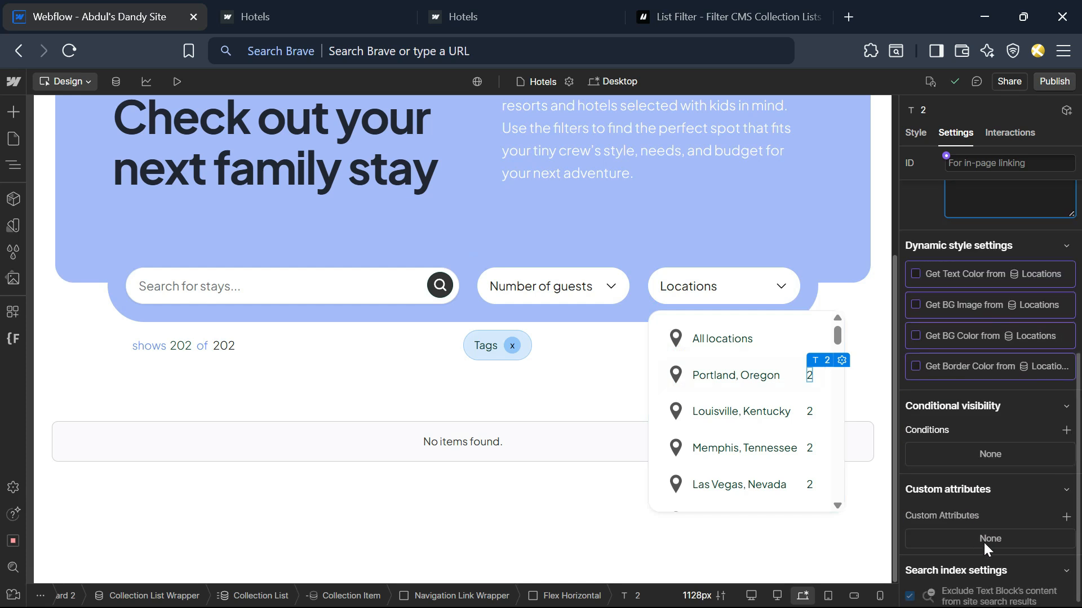
{"action": "left_click", "coordinate": [1067, 517]}
{"action": "left_click", "coordinate": [1067, 517]}
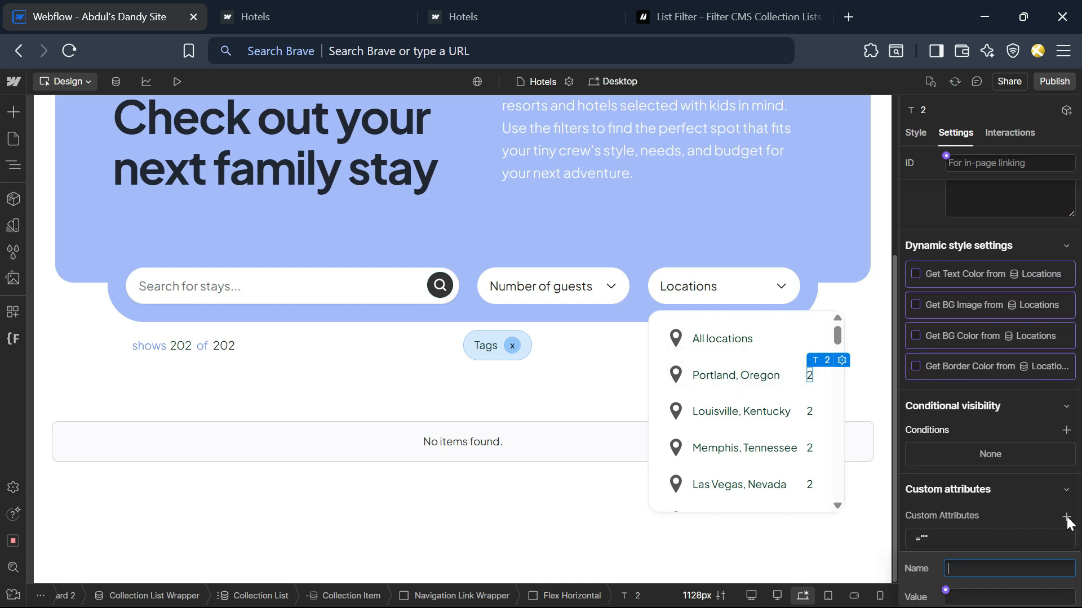
{"action": "left_click", "coordinate": [971, 597]}
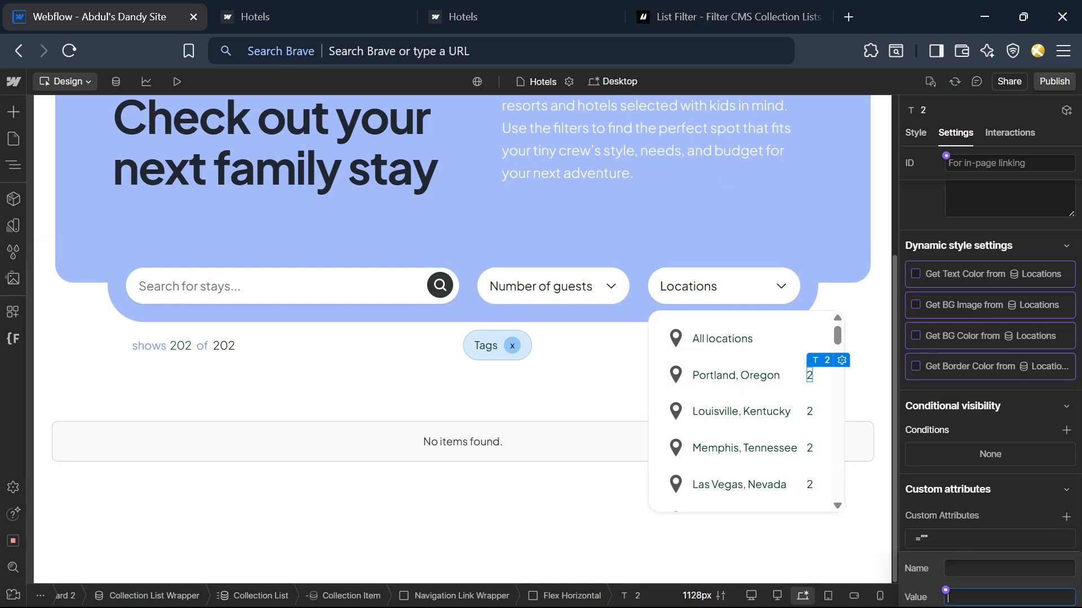
{"action": "key", "text": "ctrl+v"}
{"action": "left_click", "coordinate": [1009, 569]}
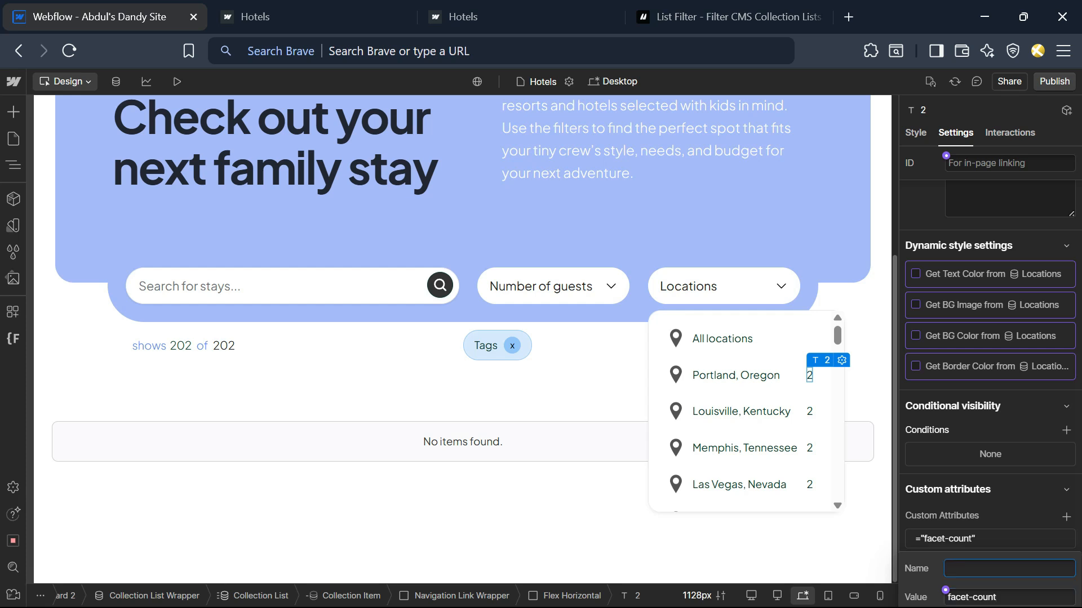
{"action": "key", "text": "ctrl+v"}
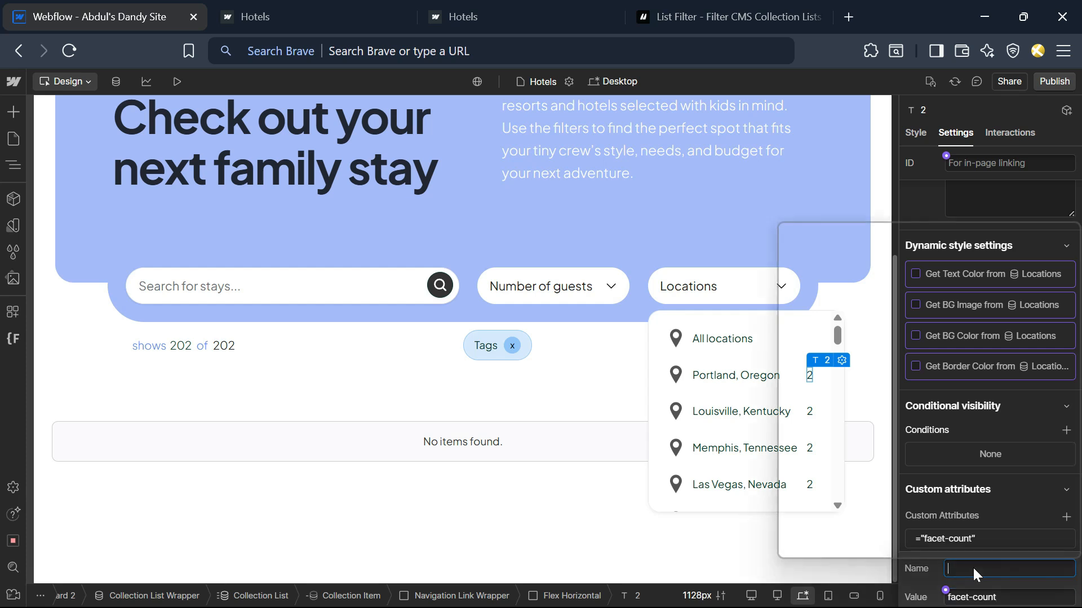
{"action": "left_click", "coordinate": [1052, 81]}
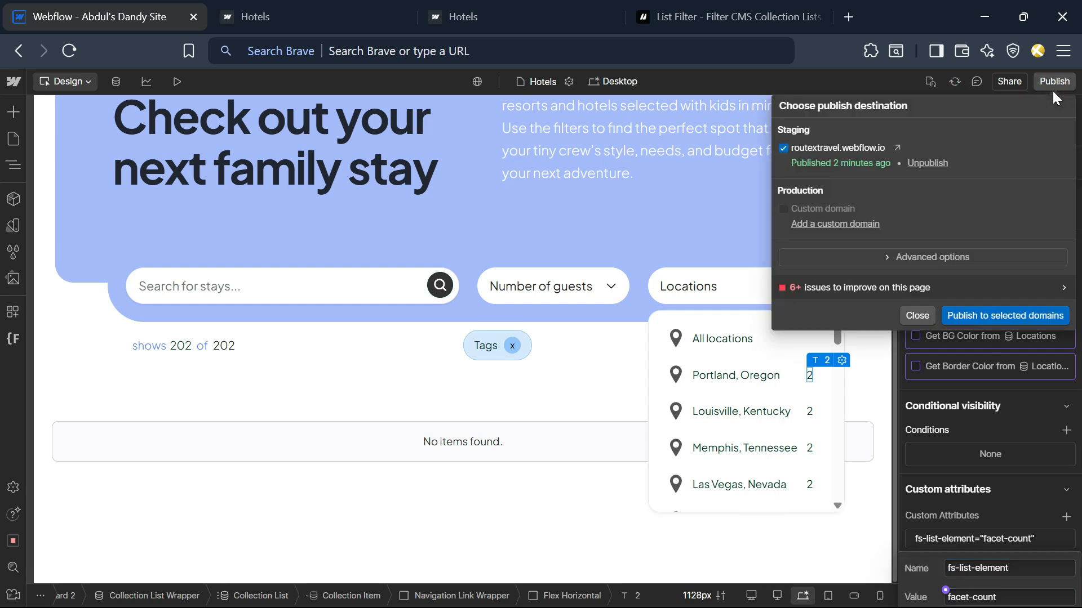
{"action": "left_click", "coordinate": [992, 315]}
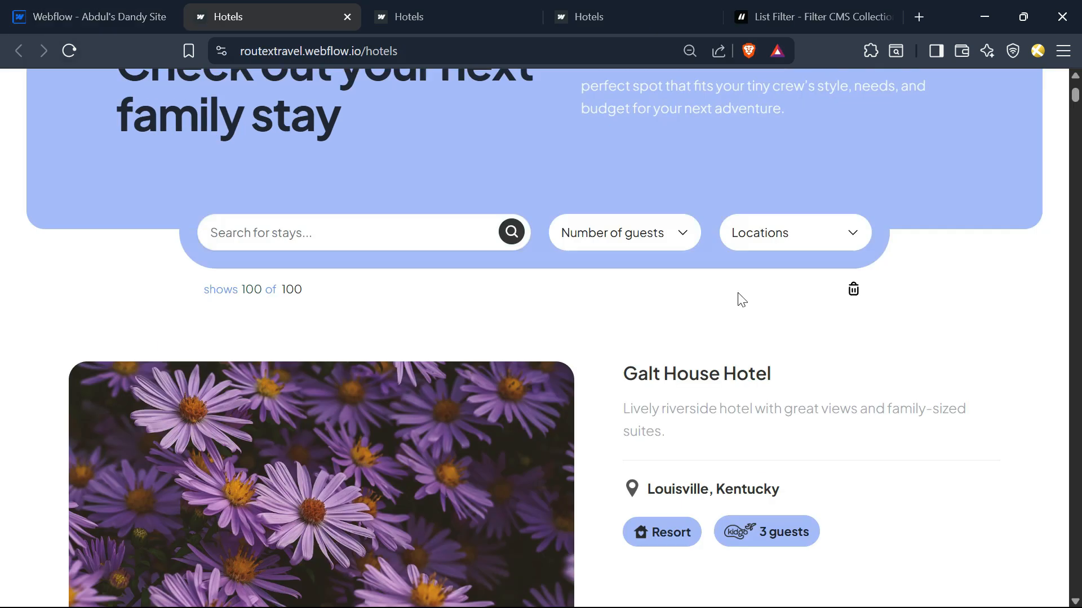
- Examine the facet counts in the live Hotels page's Locations dropdown, and return to the Finsweet List Filter documentation
{"action": "left_click", "coordinate": [812, 236]}
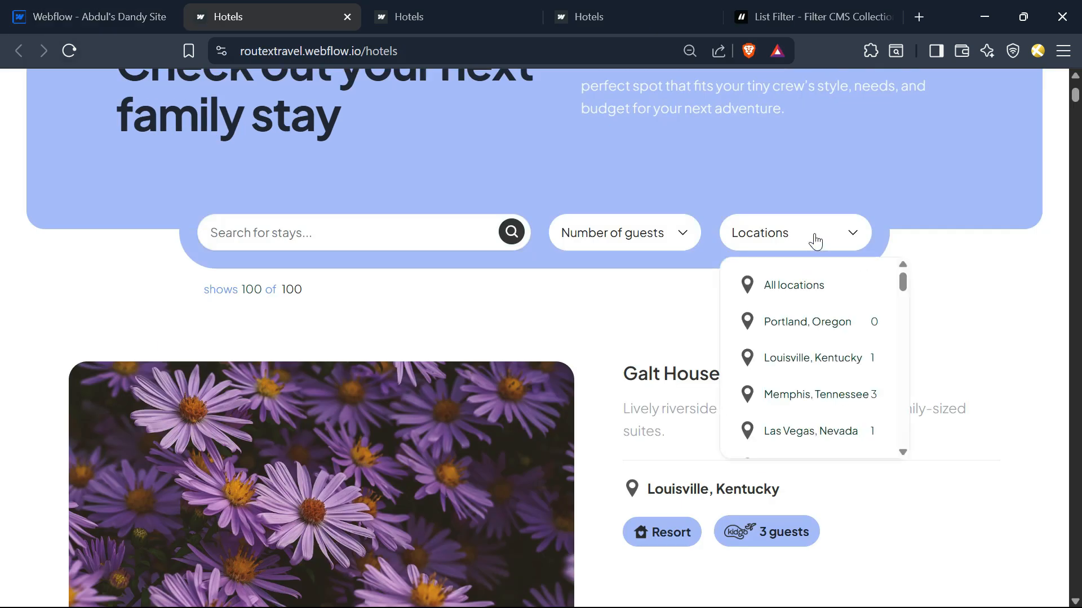
{"action": "scroll", "coordinate": [827, 389], "scroll_direction": "down", "scroll_amount": 3}
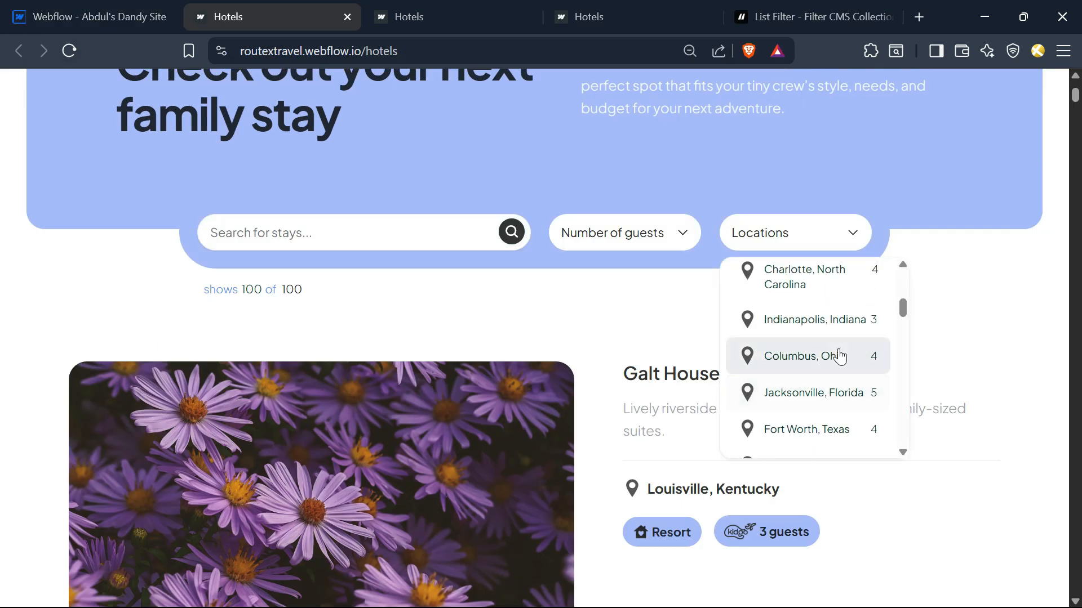
{"action": "scroll", "coordinate": [838, 357], "scroll_direction": "down", "scroll_amount": 3}
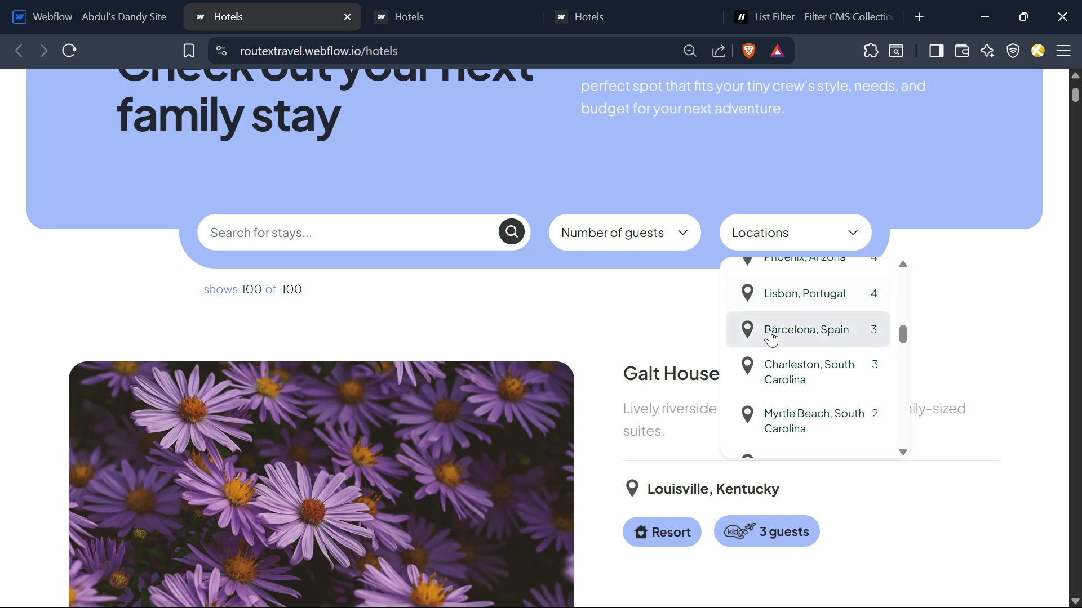
{"action": "scroll", "coordinate": [845, 406], "scroll_direction": "down", "scroll_amount": 10}
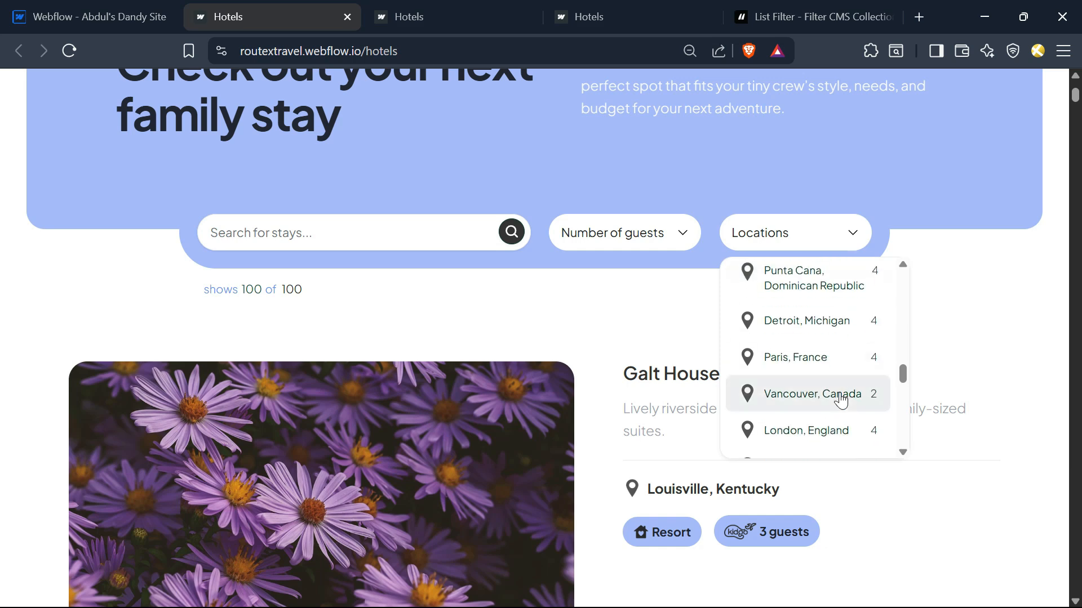
{"action": "scroll", "coordinate": [839, 416], "scroll_direction": "up", "scroll_amount": 4}
{"action": "scroll", "coordinate": [841, 395], "scroll_direction": "up", "scroll_amount": 3}
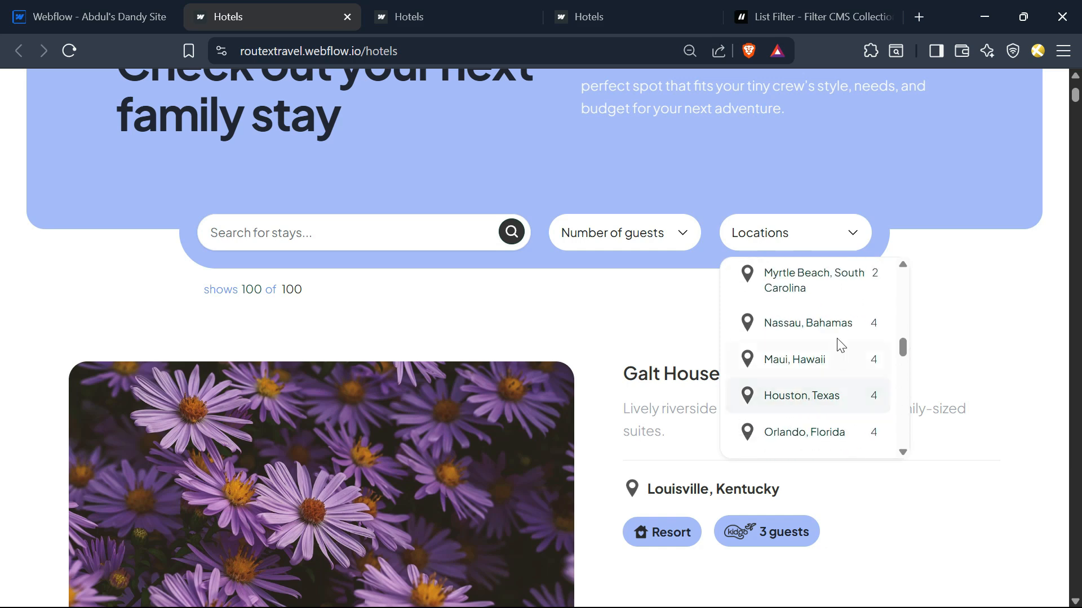
{"action": "left_click", "coordinate": [838, 8]}
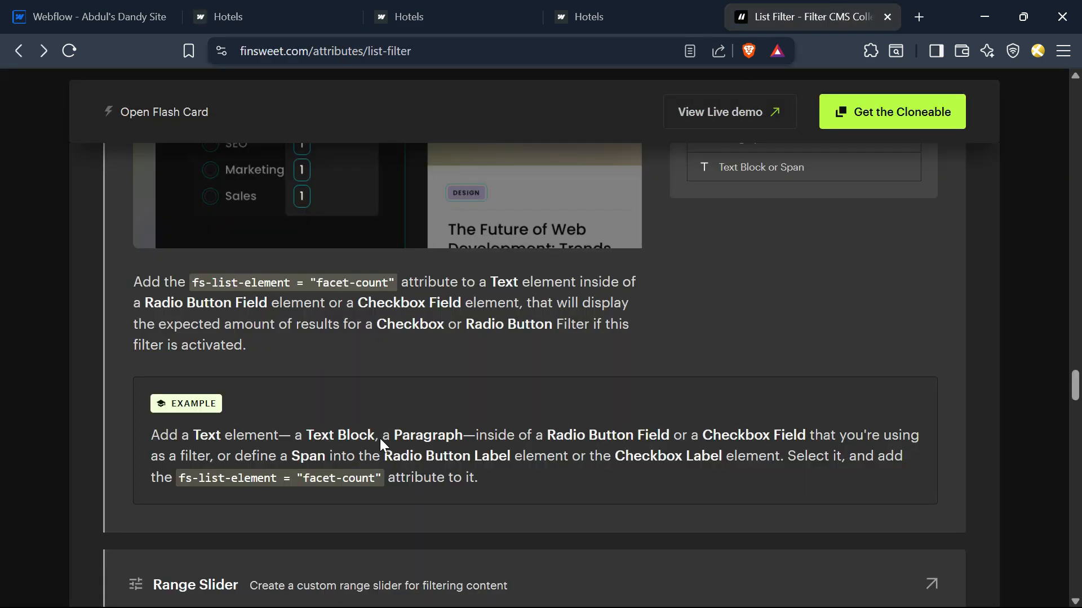
- In the Finsweet List Filter documentation, collapse the Facet Count section and open the Active Class section under the optional settings
{"action": "scroll", "coordinate": [387, 441], "scroll_direction": "up", "scroll_amount": 8}
{"action": "left_click", "coordinate": [343, 311]}
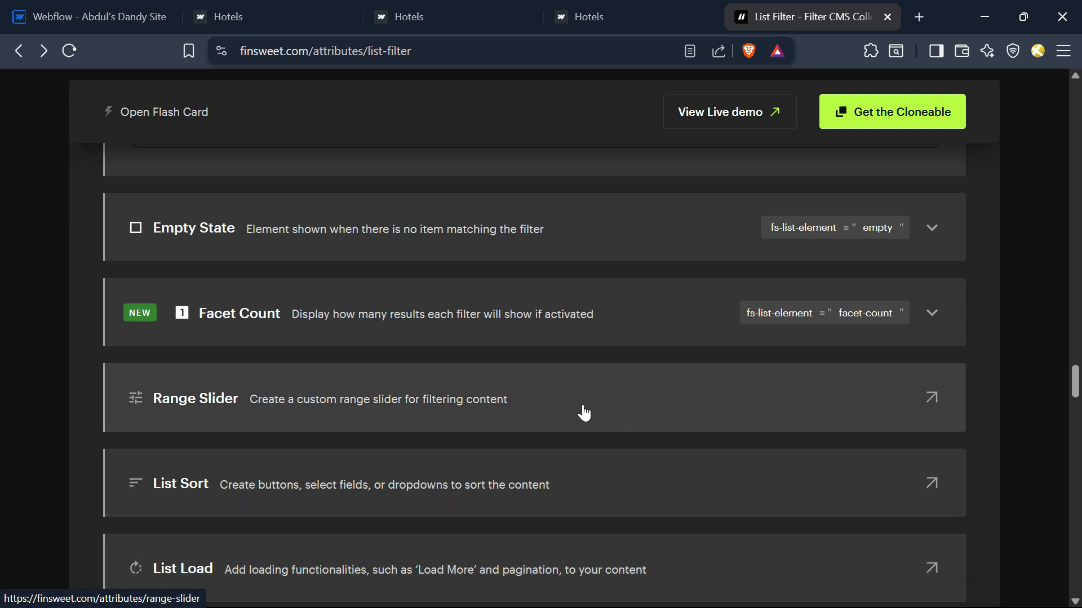
{"action": "scroll", "coordinate": [479, 499], "scroll_direction": "down", "scroll_amount": 2}
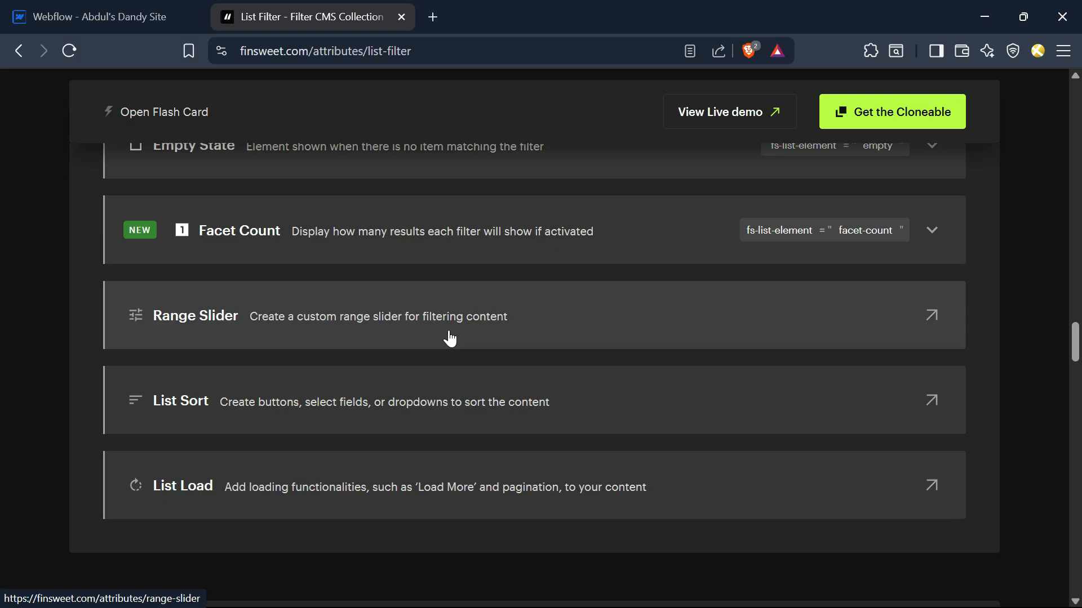
{"action": "scroll", "coordinate": [439, 338], "scroll_direction": "down", "scroll_amount": 7}
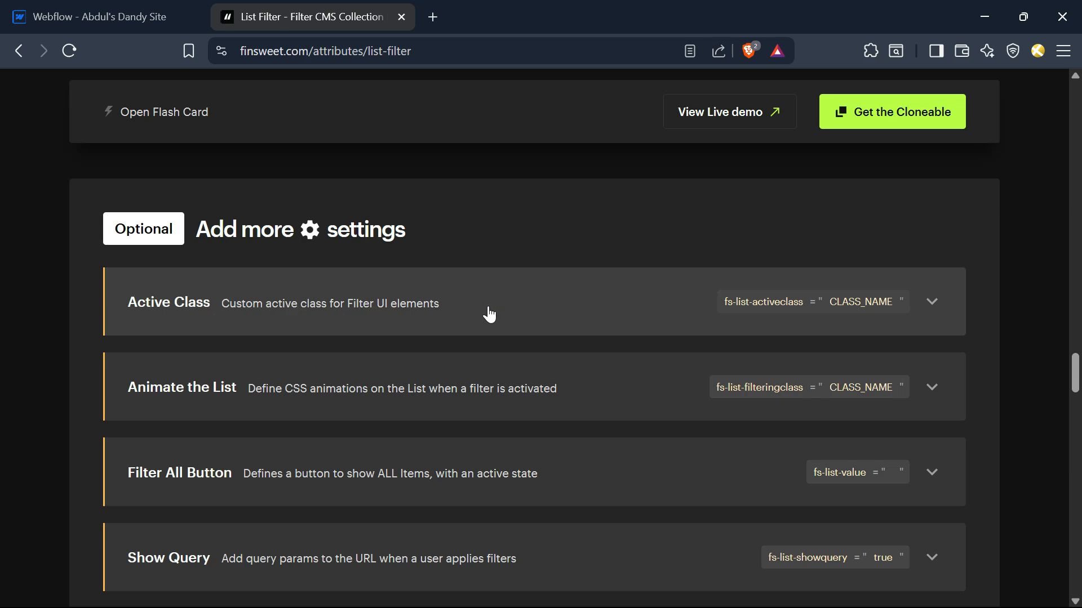
{"action": "left_click", "coordinate": [590, 312]}
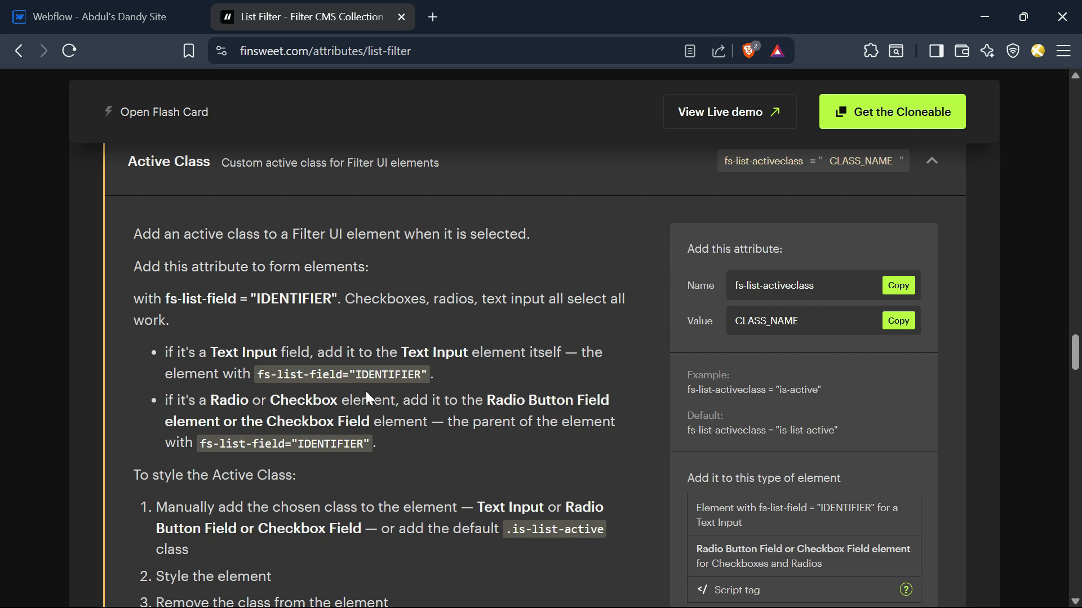
- Read the Active Class instructions and copy the default class name is-list-active
{"action": "scroll", "coordinate": [536, 484], "scroll_direction": "down", "scroll_amount": 3}
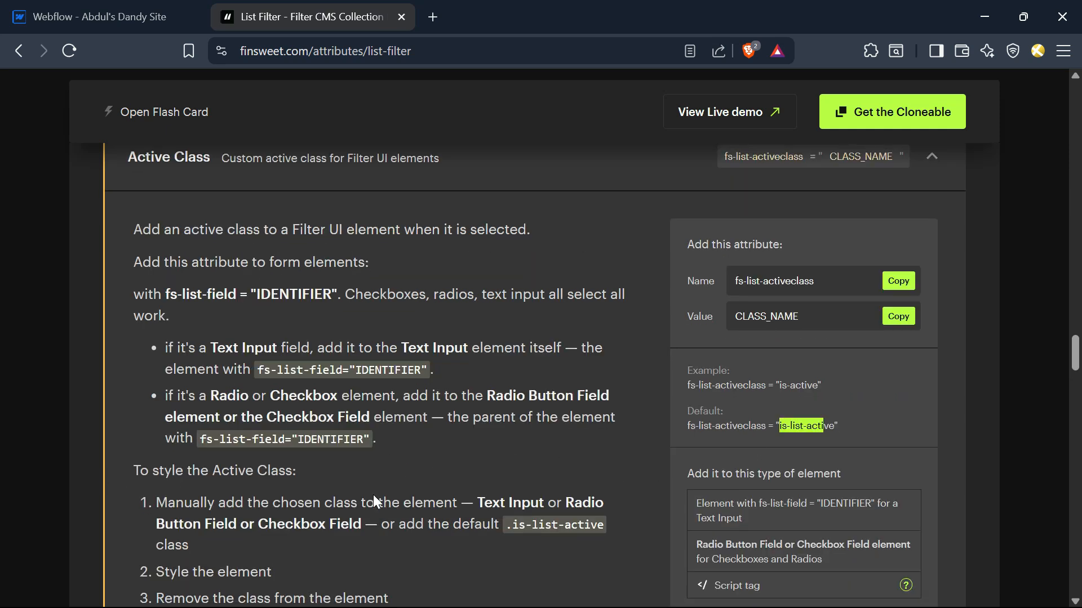
{"action": "scroll", "coordinate": [417, 474], "scroll_direction": "down", "scroll_amount": 2}
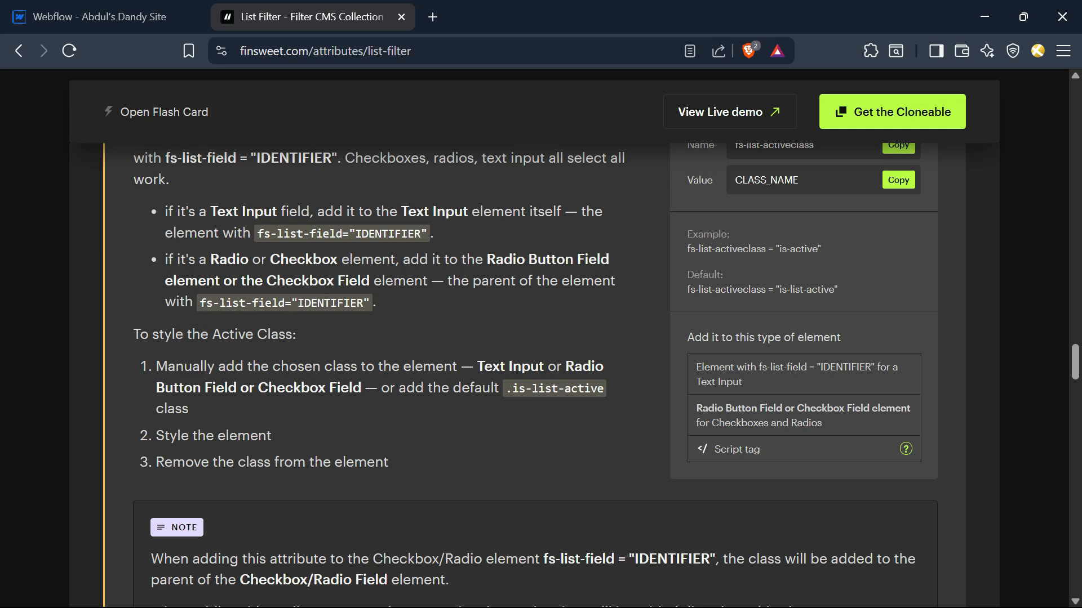
{"action": "left_click_drag", "start_coordinate": [510, 389], "coordinate": [631, 393]}
{"action": "key", "text": "ctrl+c"}
{"action": "left_click", "coordinate": [453, 424]}
- Back in the Webflow Designer, show the Locations dropdown's menu and locate the Portland, Oregon item's Radio Button Field in the element tree
{"action": "left_click", "coordinate": [82, 16]}
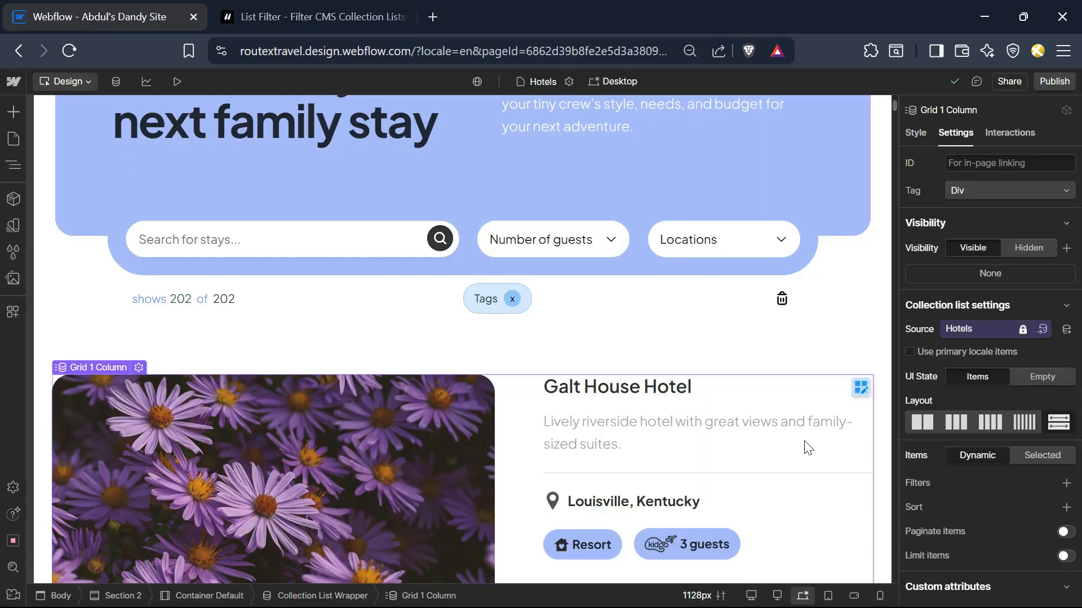
{"action": "left_click", "coordinate": [720, 251]}
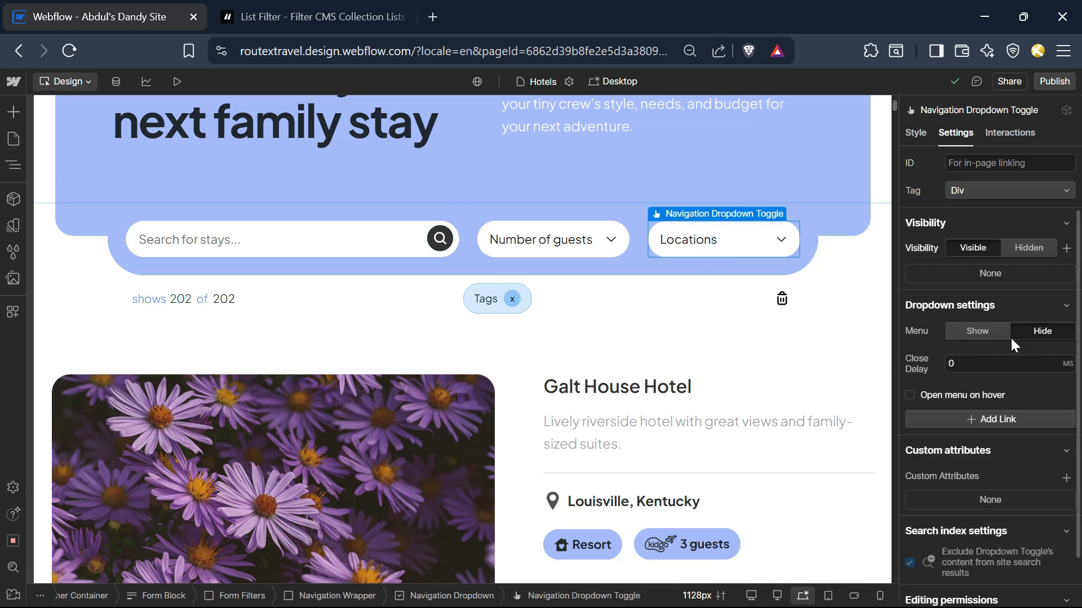
{"action": "left_click", "coordinate": [982, 338]}
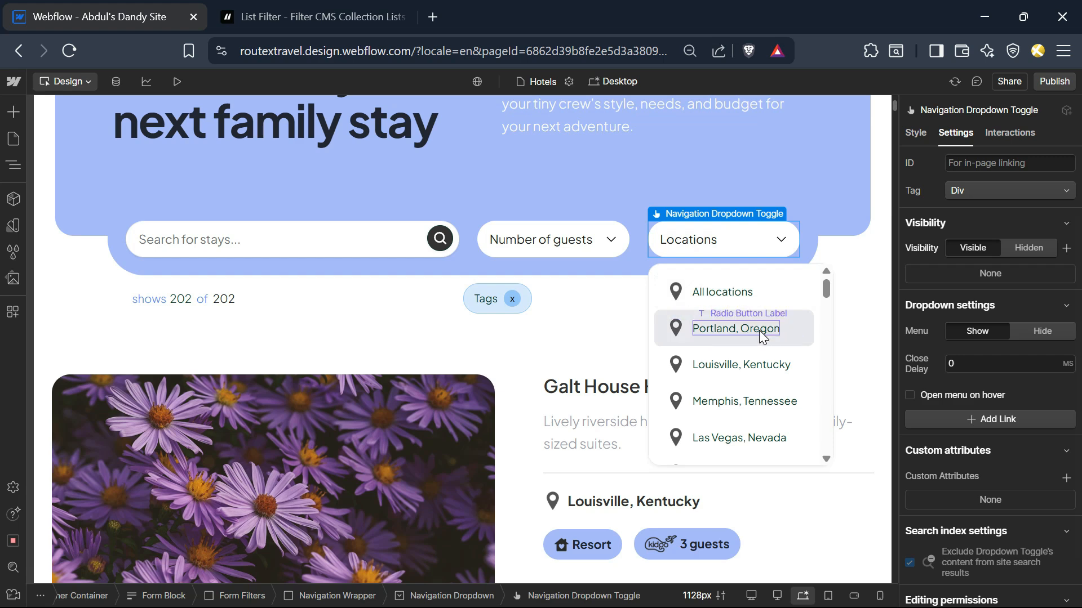
{"action": "left_click", "coordinate": [758, 334]}
{"action": "left_click", "coordinate": [503, 597]}
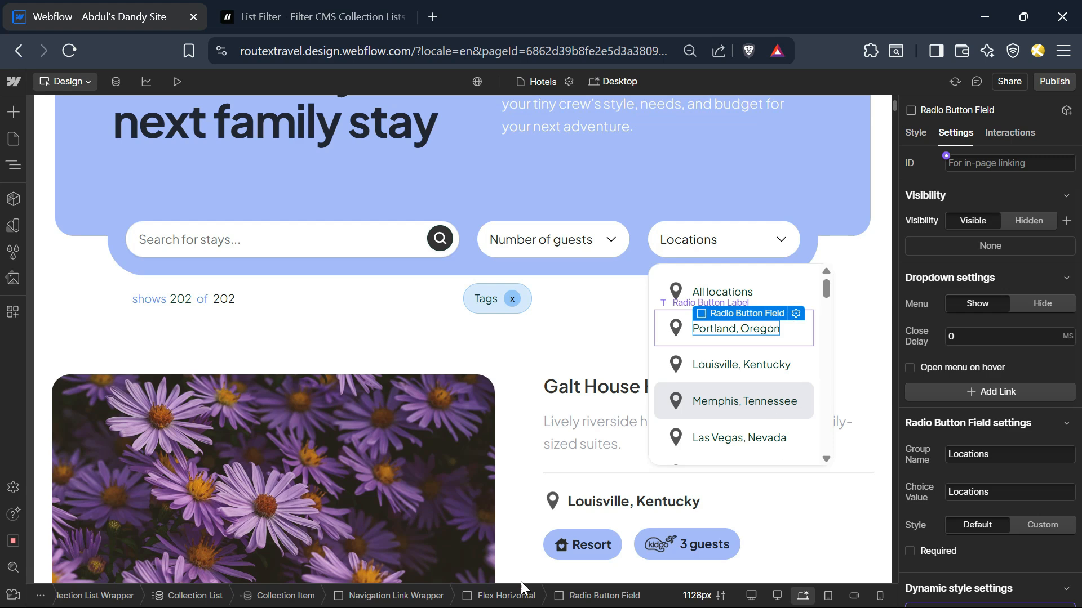
{"action": "key", "text": "z"}
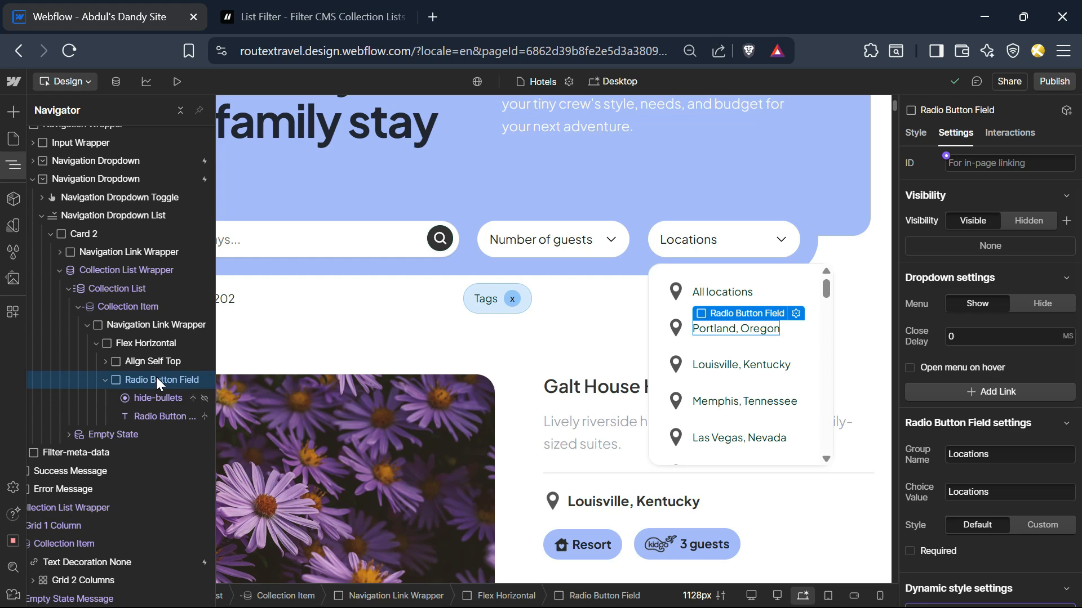
- Set the position of the Navigation Link Wrapper around the location's radio button to Relative
{"action": "left_click", "coordinate": [126, 331]}
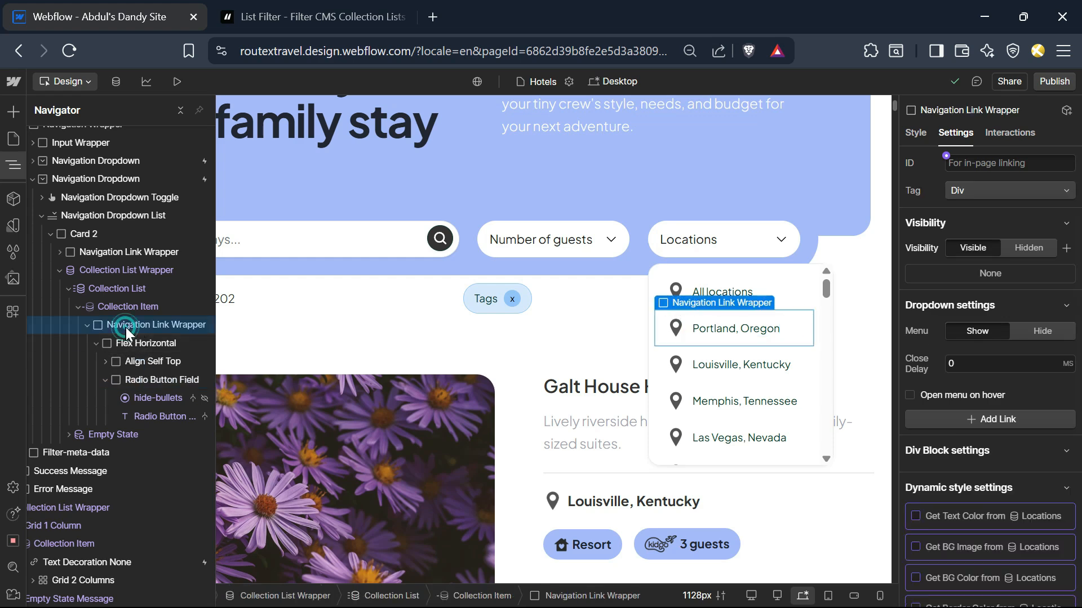
{"action": "left_click", "coordinate": [912, 134]}
{"action": "scroll", "coordinate": [982, 495], "scroll_direction": "down", "scroll_amount": 5}
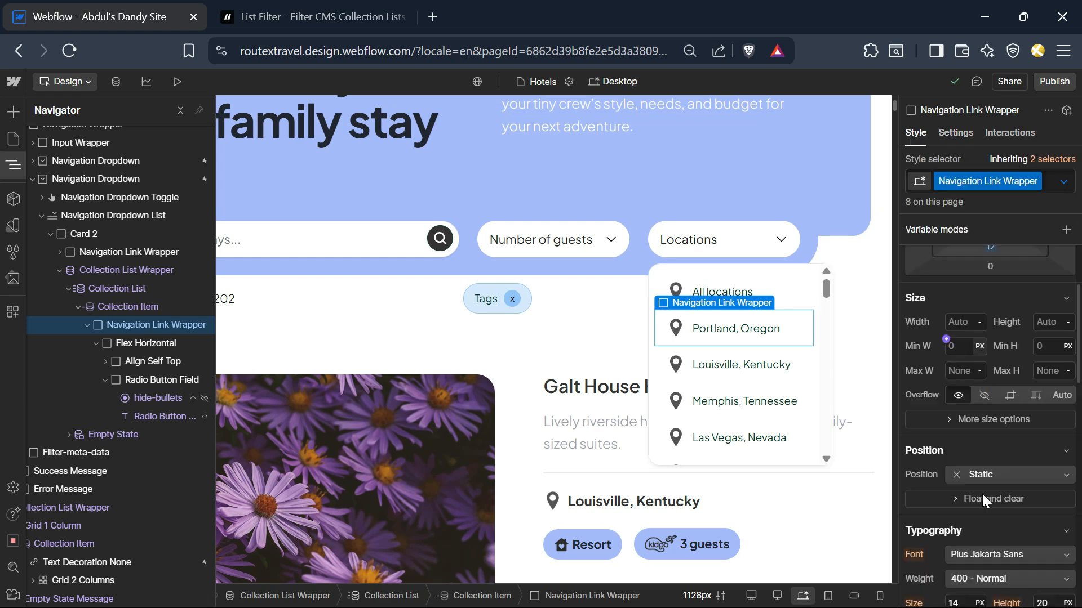
{"action": "left_click", "coordinate": [994, 334]}
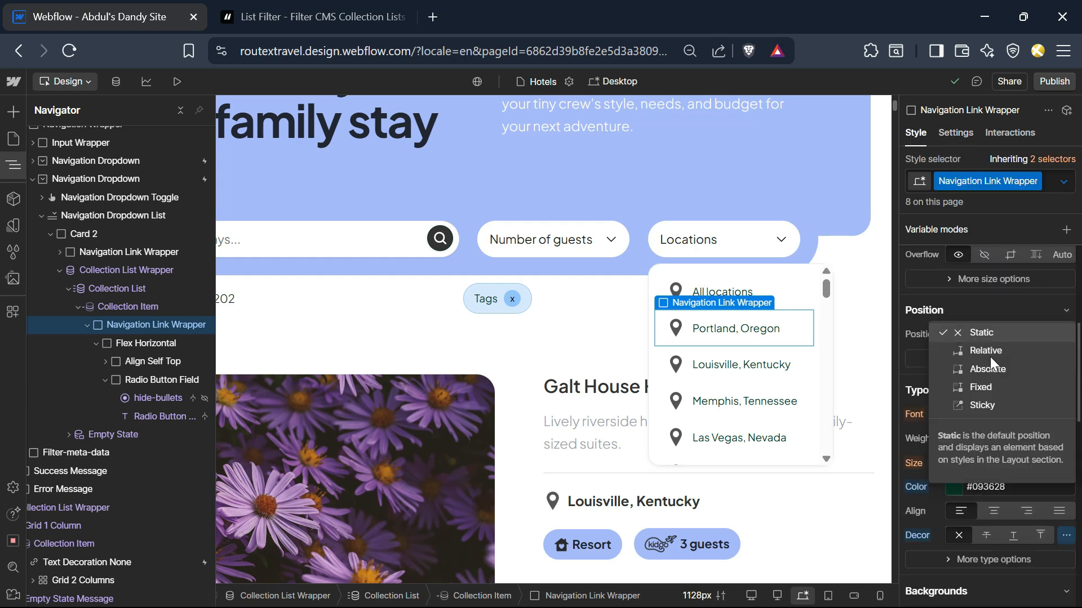
{"action": "left_click", "coordinate": [989, 357]}
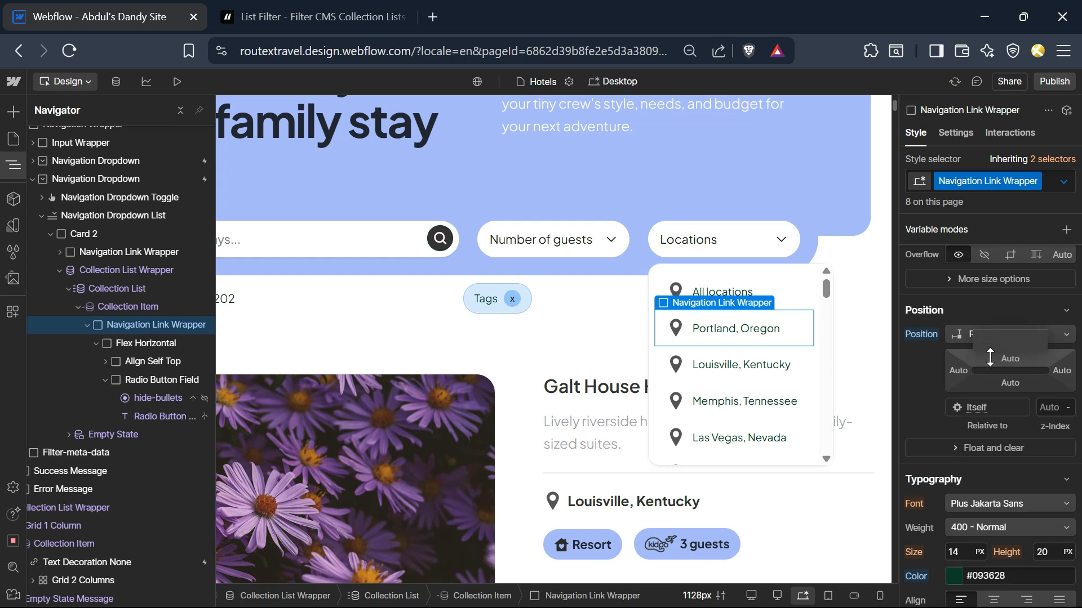
- Set the Radio Button Field's position to Absolute and stretch it to fill its wrapper with 0% on all sides
{"action": "left_click", "coordinate": [160, 379]}
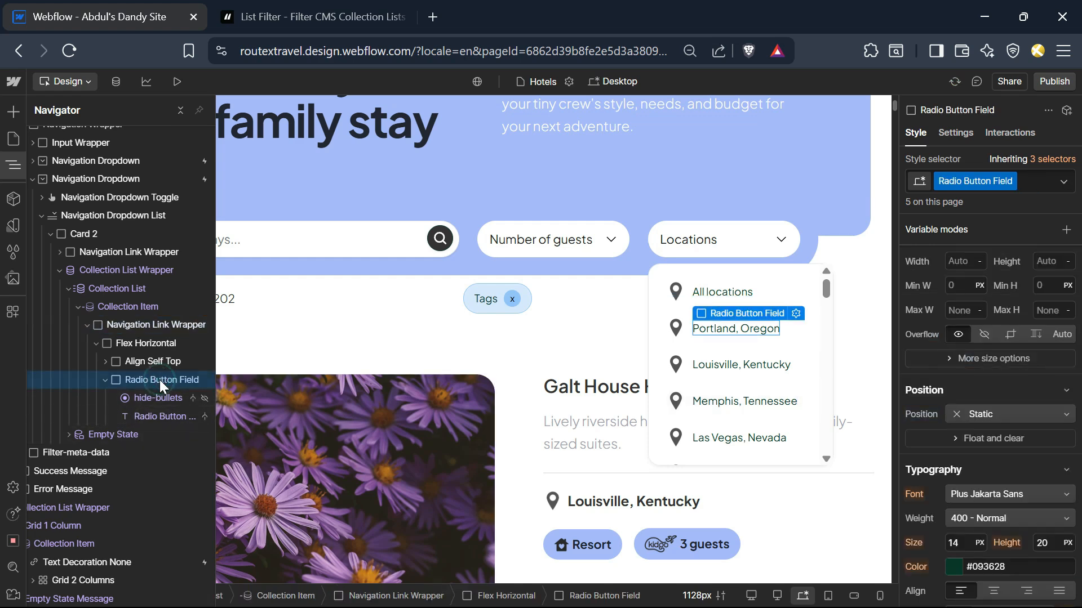
{"action": "left_click", "coordinate": [995, 414]}
{"action": "key", "text": "Escape"}
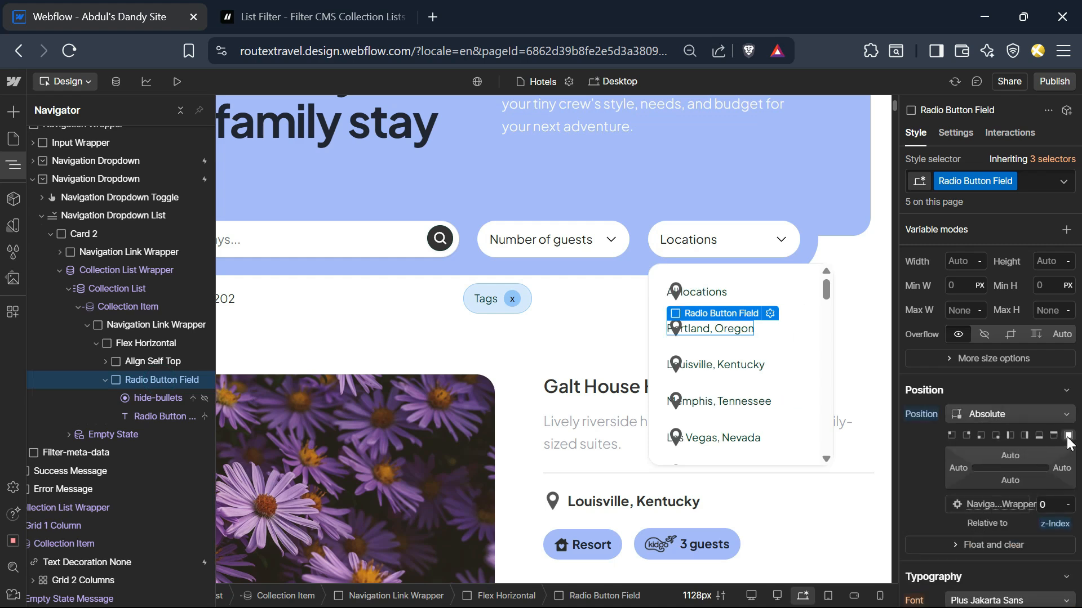
{"action": "left_click", "coordinate": [1068, 437]}
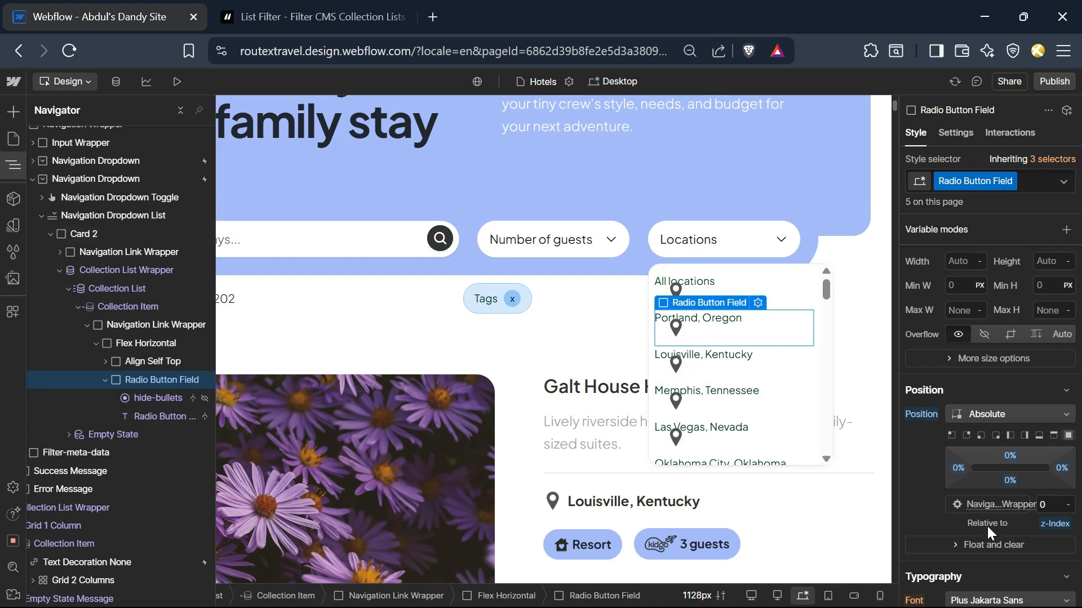
- Give the Radio Button Field 3rem of left padding and a Flex layout aligned left and centred vertically
{"action": "scroll", "coordinate": [987, 526], "scroll_direction": "up", "scroll_amount": 5}
{"action": "left_click", "coordinate": [945, 453]}
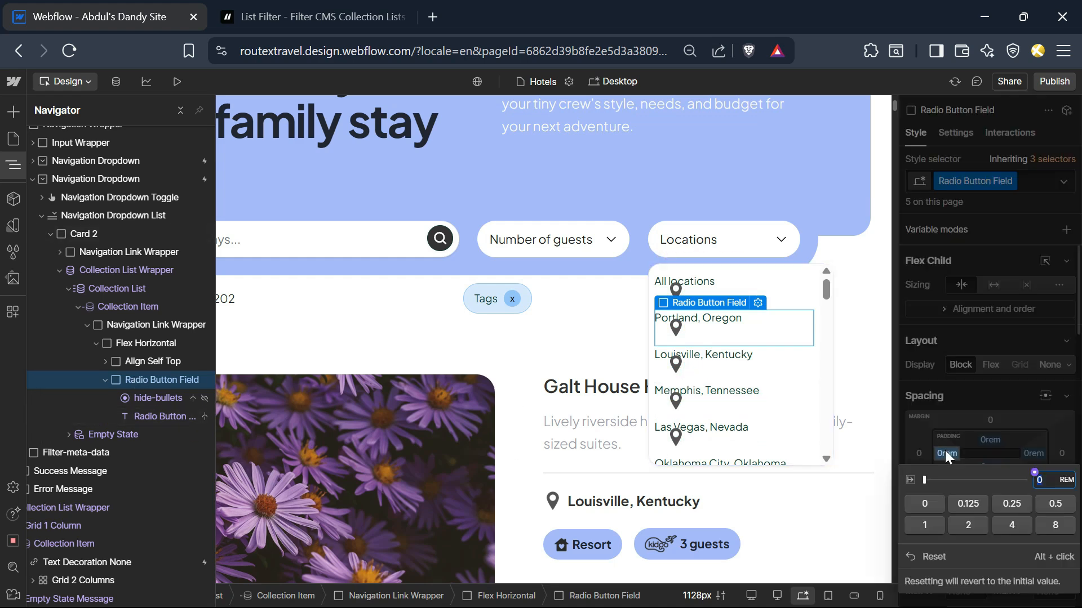
{"action": "type", "text": "3"}
{"action": "key", "text": "Return"}
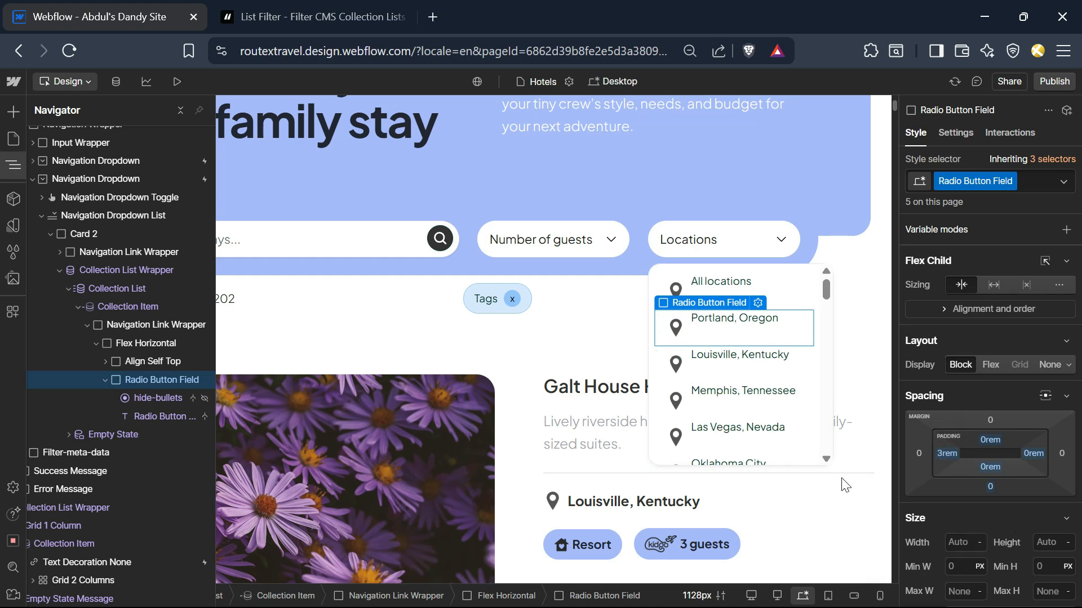
{"action": "left_click", "coordinate": [991, 366]}
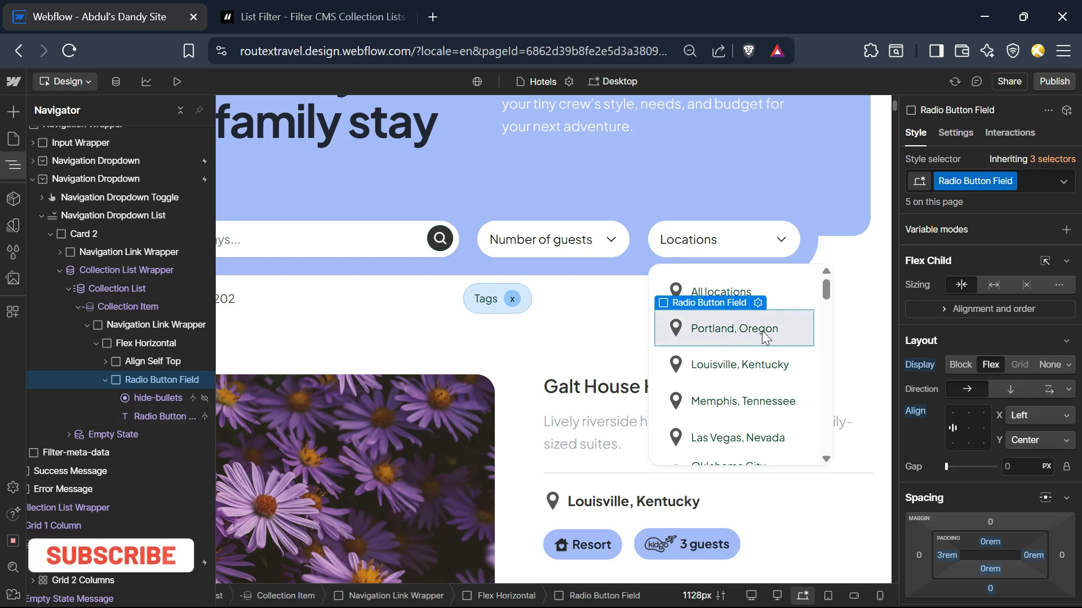
- Add the combo class is-list-active to the location's Radio Button Field
{"action": "left_click", "coordinate": [676, 329]}
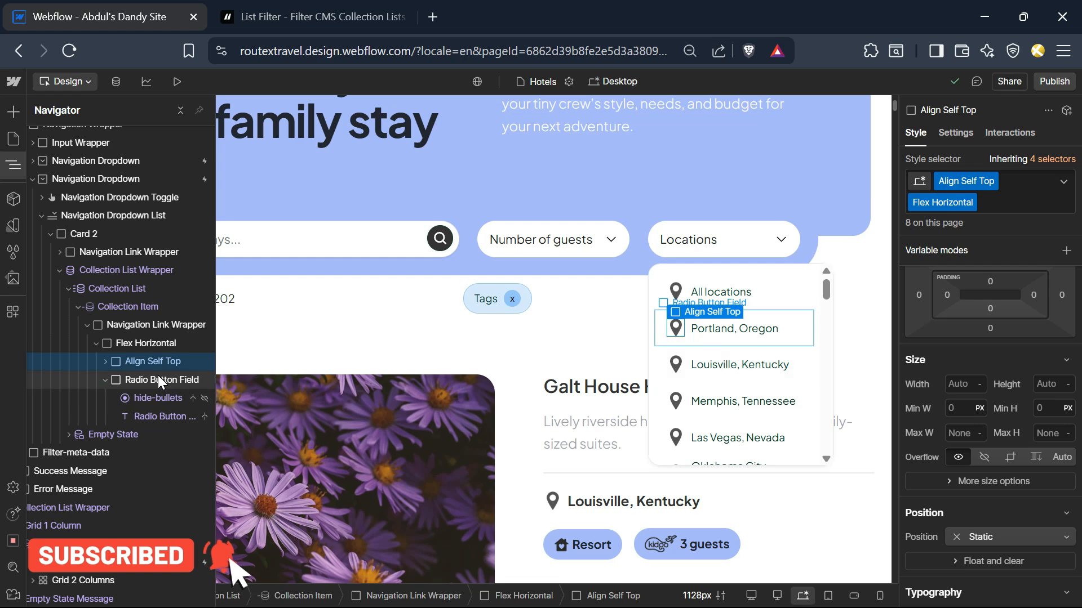
{"action": "left_click", "coordinate": [161, 381]}
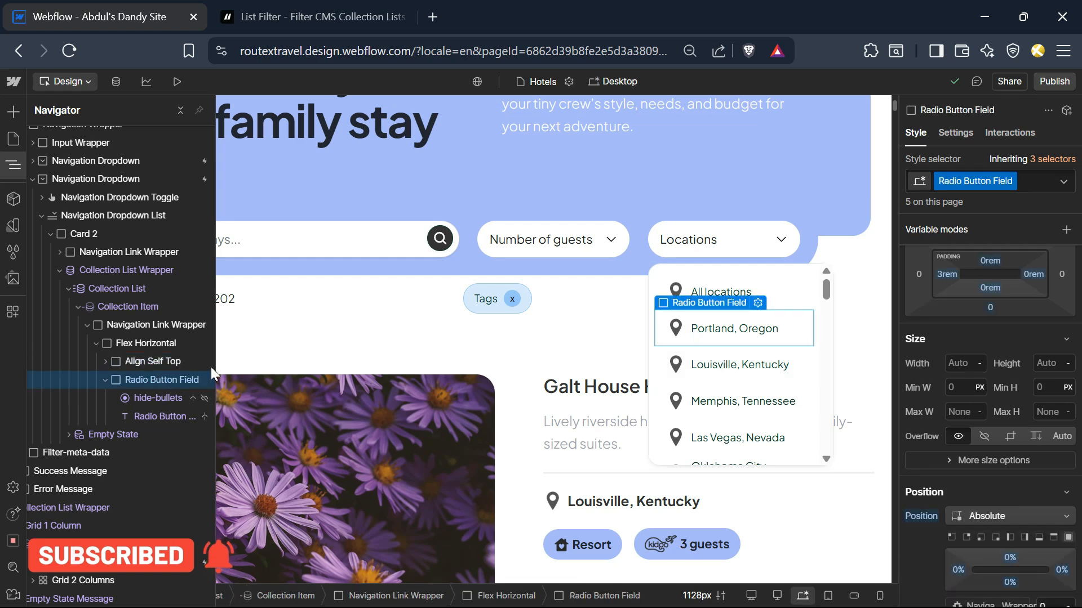
{"action": "left_click", "coordinate": [1030, 182]}
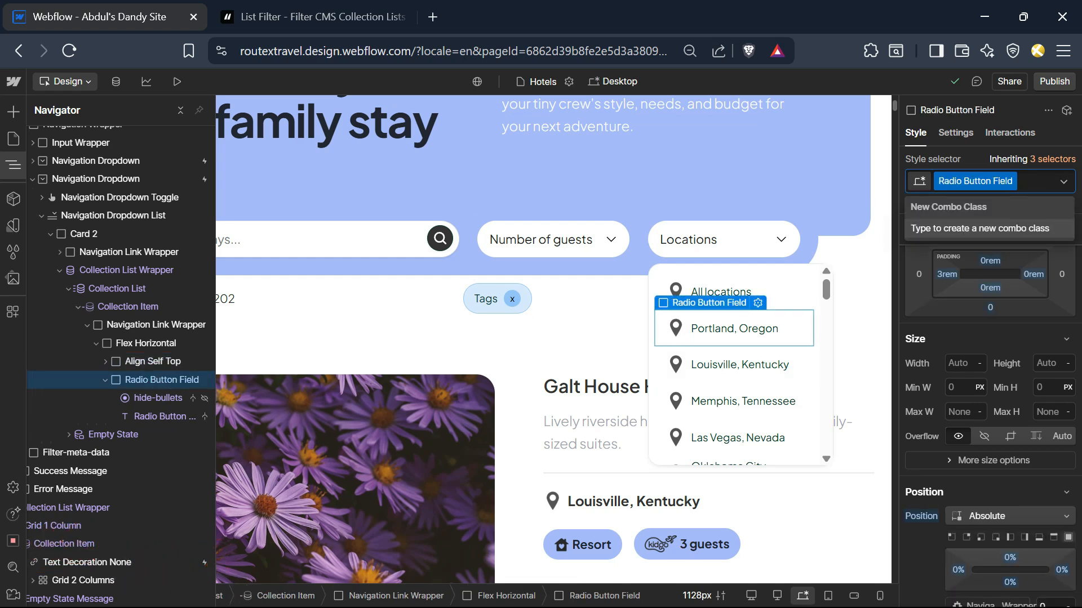
{"action": "key", "text": "ctrl+v"}
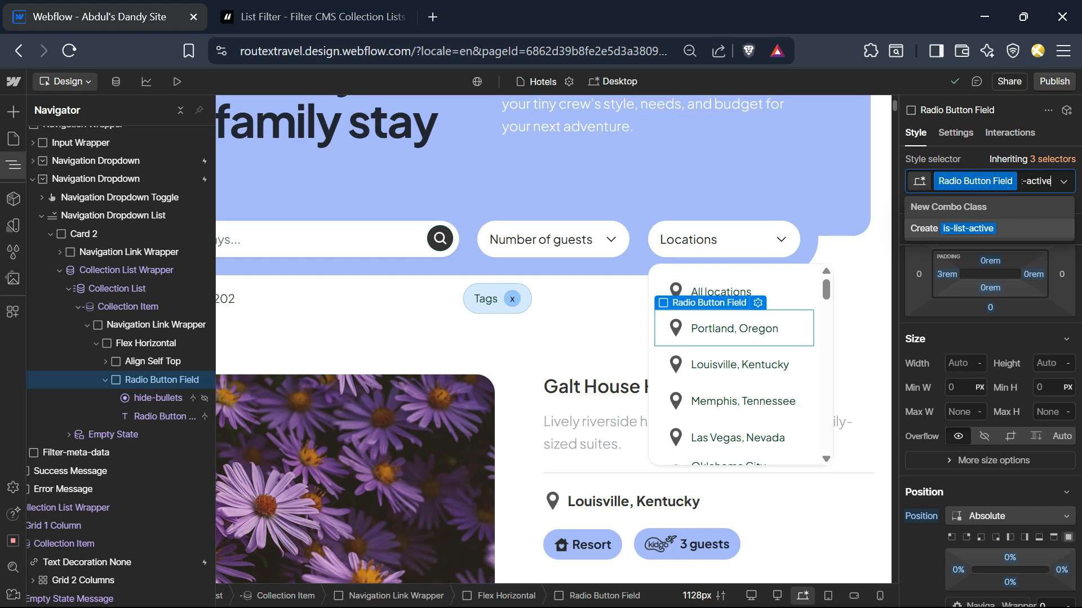
{"action": "left_click", "coordinate": [989, 226]}
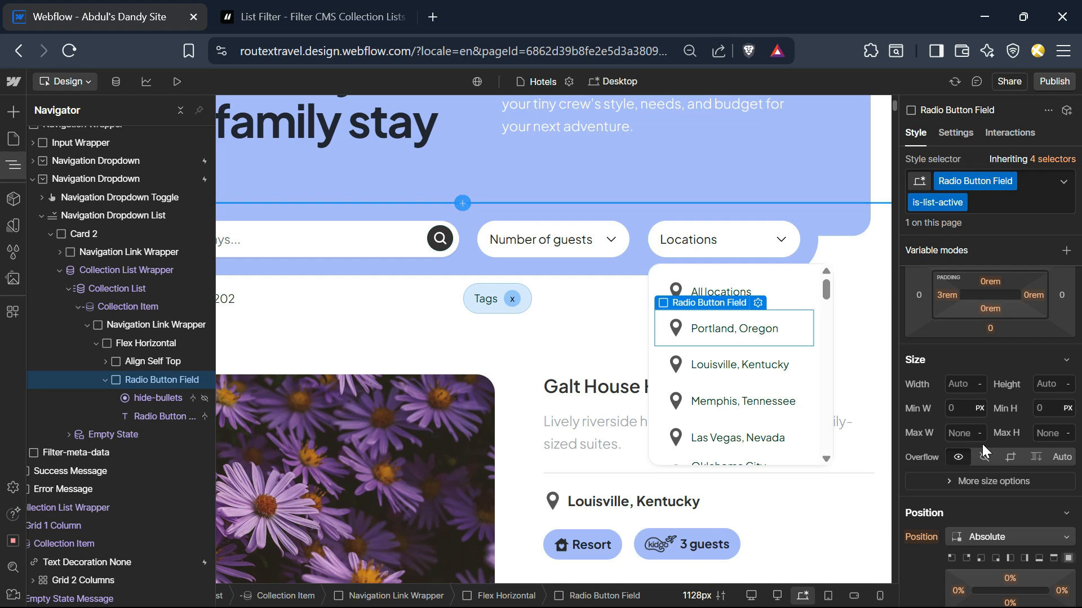
- Set the is-list-active class's background color to #a5bcff and remove the class from the Radio Button Field
{"action": "scroll", "coordinate": [982, 444], "scroll_direction": "down", "scroll_amount": 10}
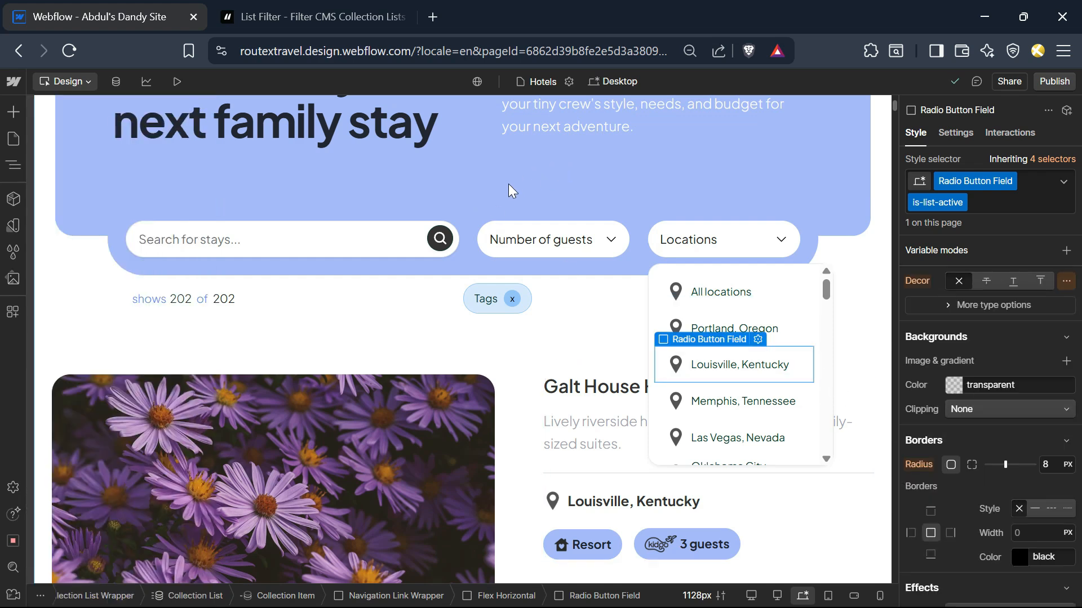
{"action": "left_click", "coordinate": [990, 385]}
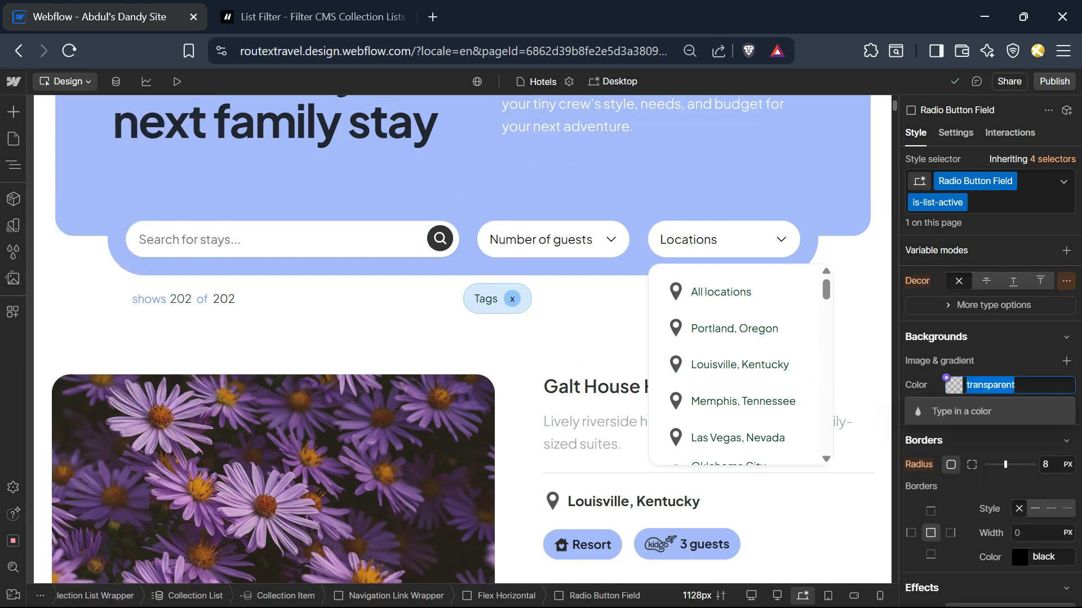
{"action": "type", "text": "#a5bcff"}
{"action": "left_click", "coordinate": [971, 414]}
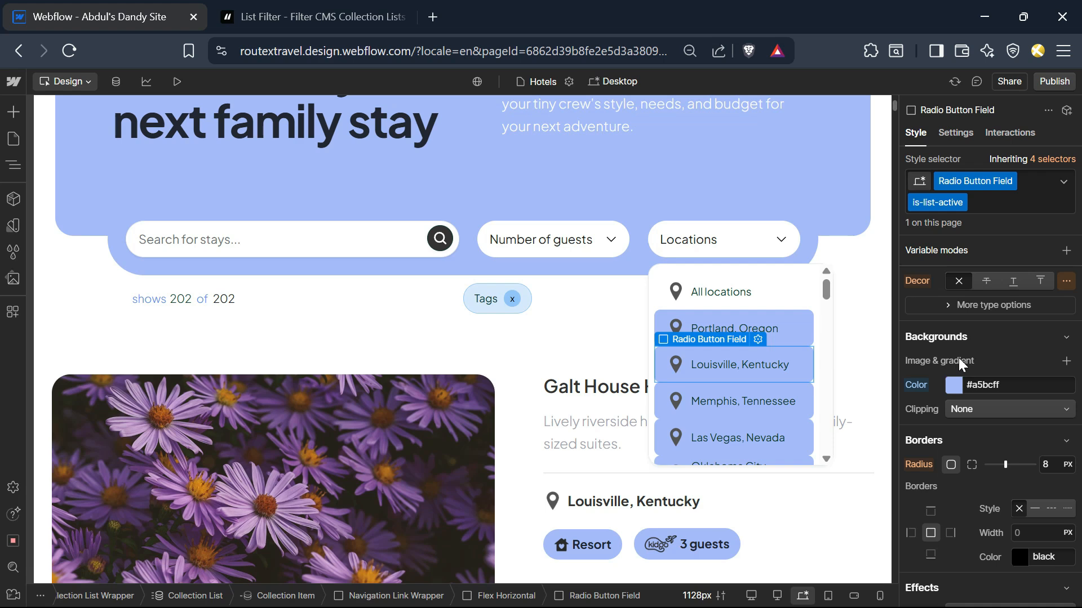
{"action": "left_click", "coordinate": [962, 204]}
{"action": "left_click", "coordinate": [959, 259]}
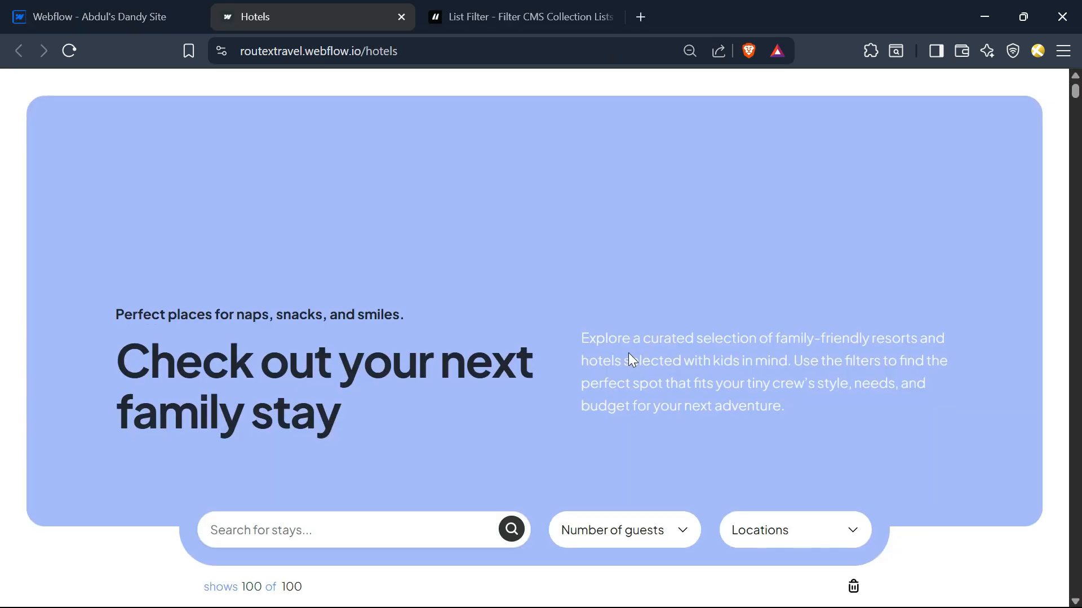
- On the live Hotels page, test the active highlight in the Locations dropdown by choosing Portland, Louisville, Memphis and Las Vegas
{"action": "scroll", "coordinate": [628, 353], "scroll_direction": "down", "scroll_amount": 5}
{"action": "left_click", "coordinate": [809, 260]}
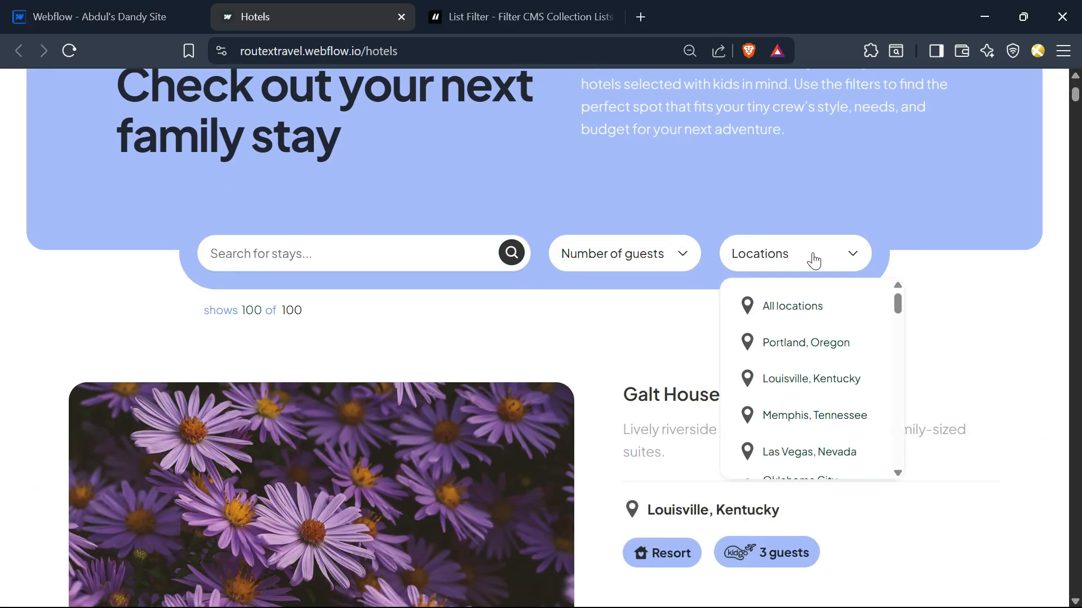
{"action": "left_click", "coordinate": [813, 345]}
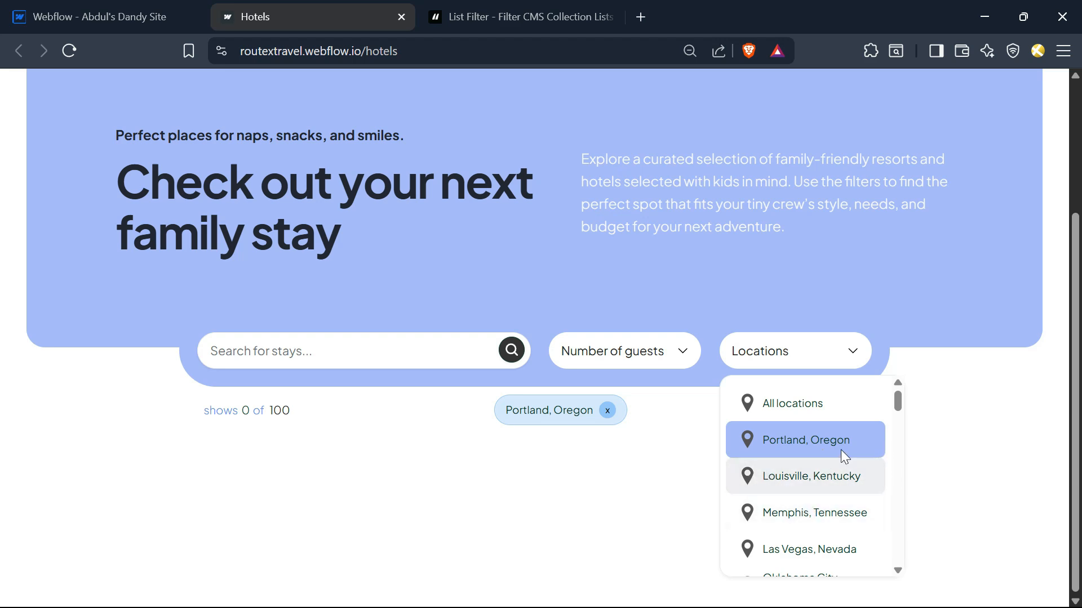
{"action": "left_click", "coordinate": [799, 480]}
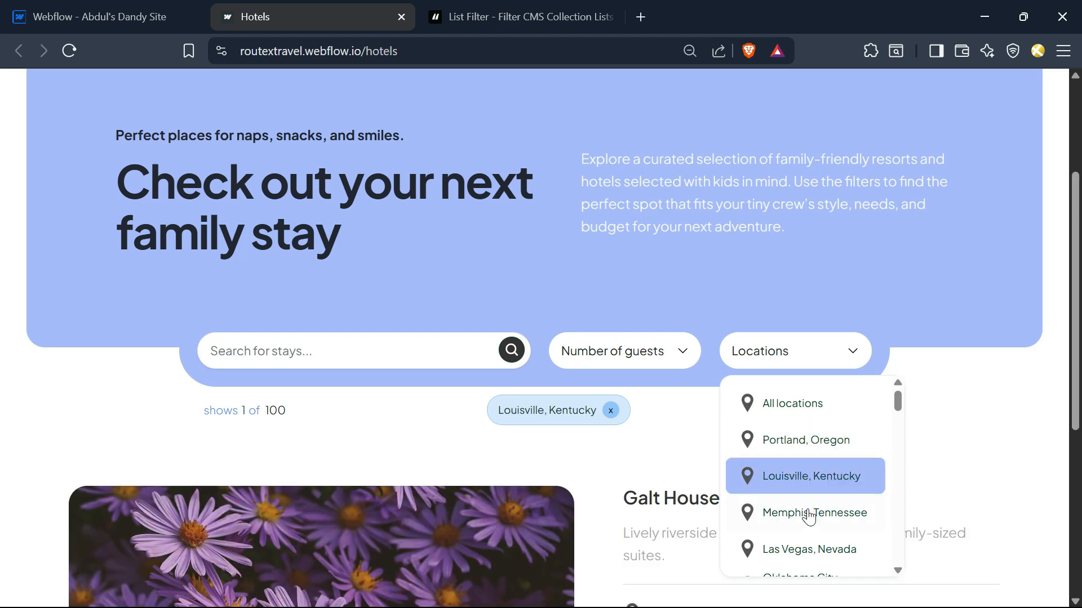
{"action": "left_click", "coordinate": [807, 521]}
{"action": "left_click", "coordinate": [806, 549]}
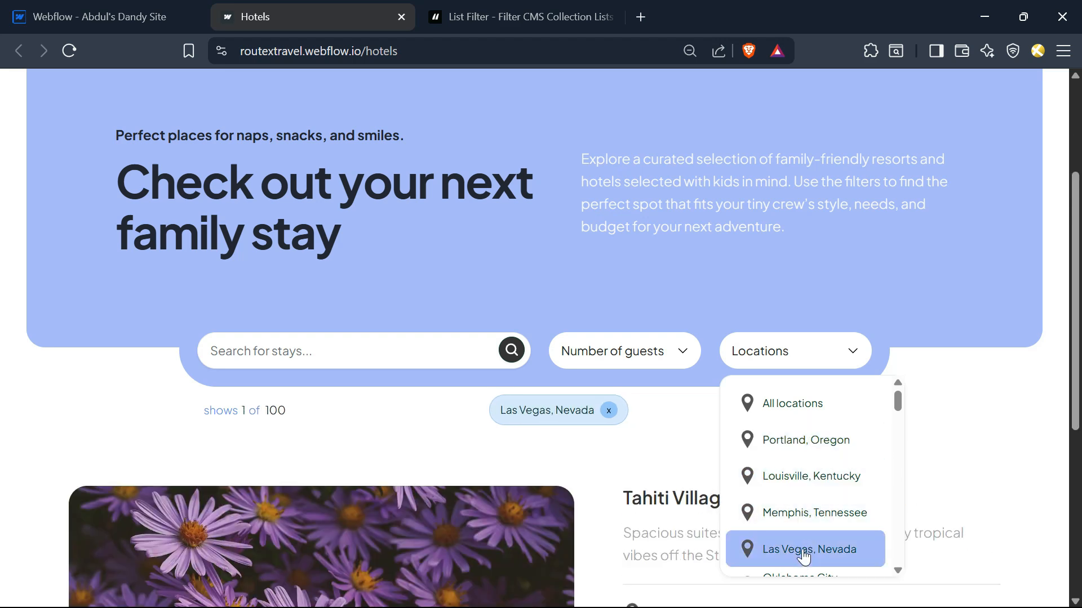
{"action": "left_click", "coordinate": [810, 477]}
{"action": "left_click", "coordinate": [812, 442]}
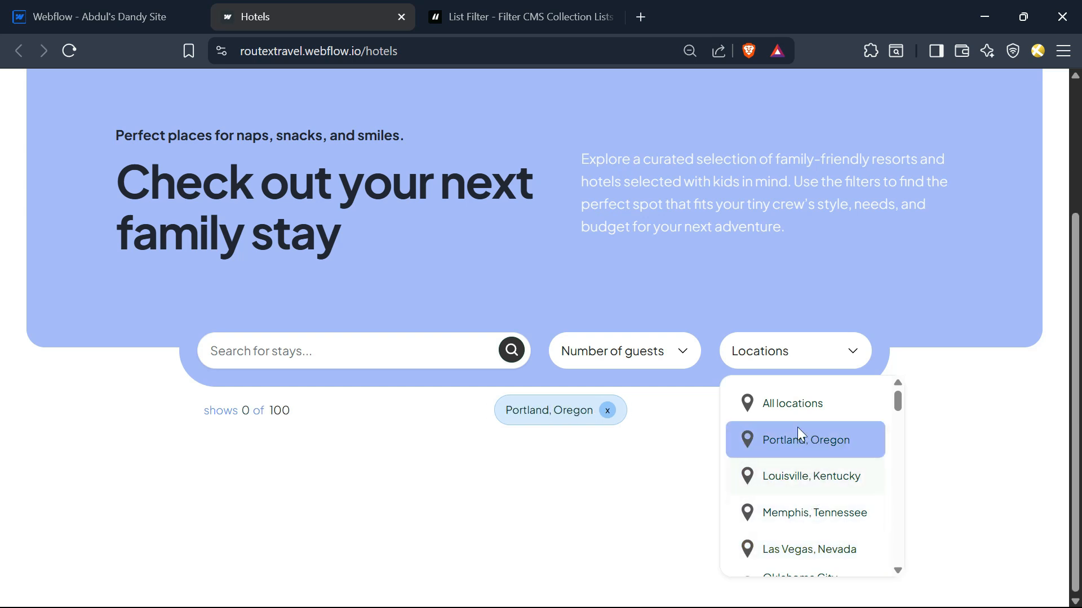
- Choose All locations on the live Hotels page, then read the Animate the List section of the Finsweet List Filter documentation
{"action": "left_click", "coordinate": [798, 402]}
{"action": "key", "text": "ctrl+Tab"}
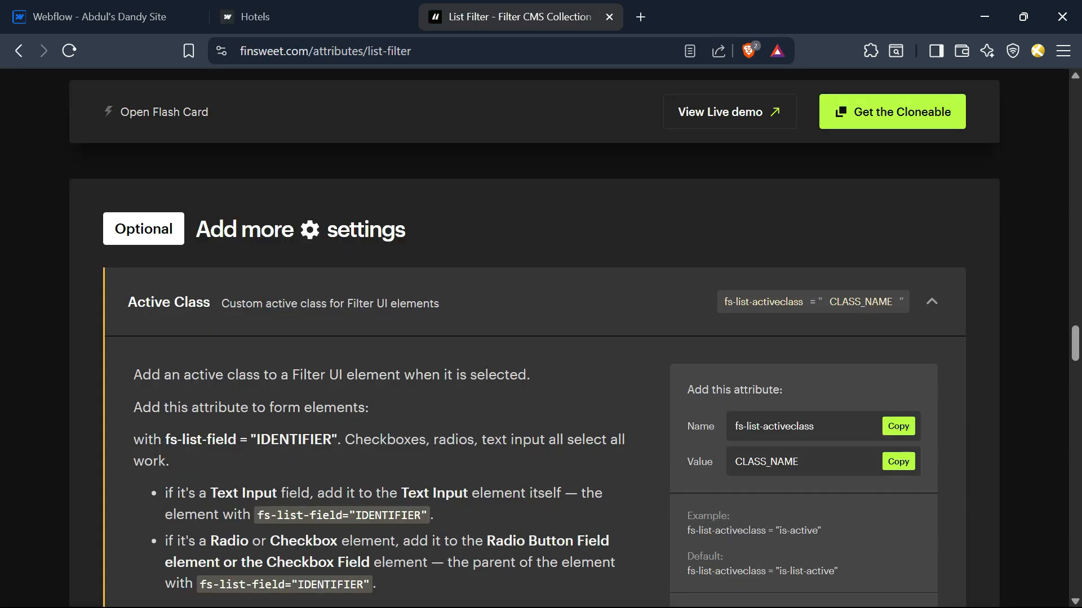
{"action": "left_click", "coordinate": [599, 319]}
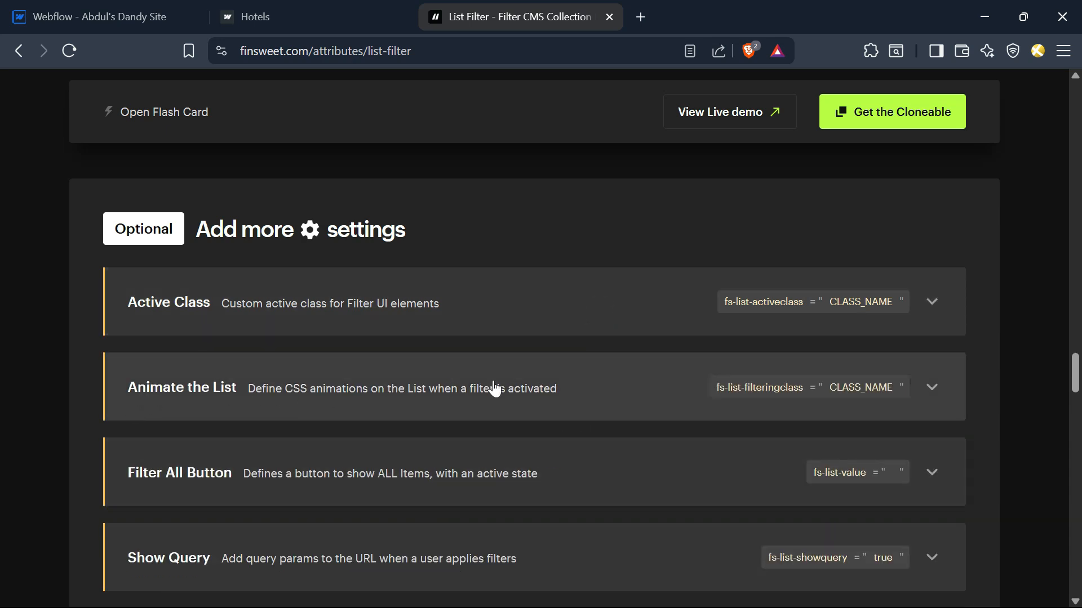
{"action": "left_click", "coordinate": [580, 396]}
{"action": "scroll", "coordinate": [509, 403], "scroll_direction": "down", "scroll_amount": 5}
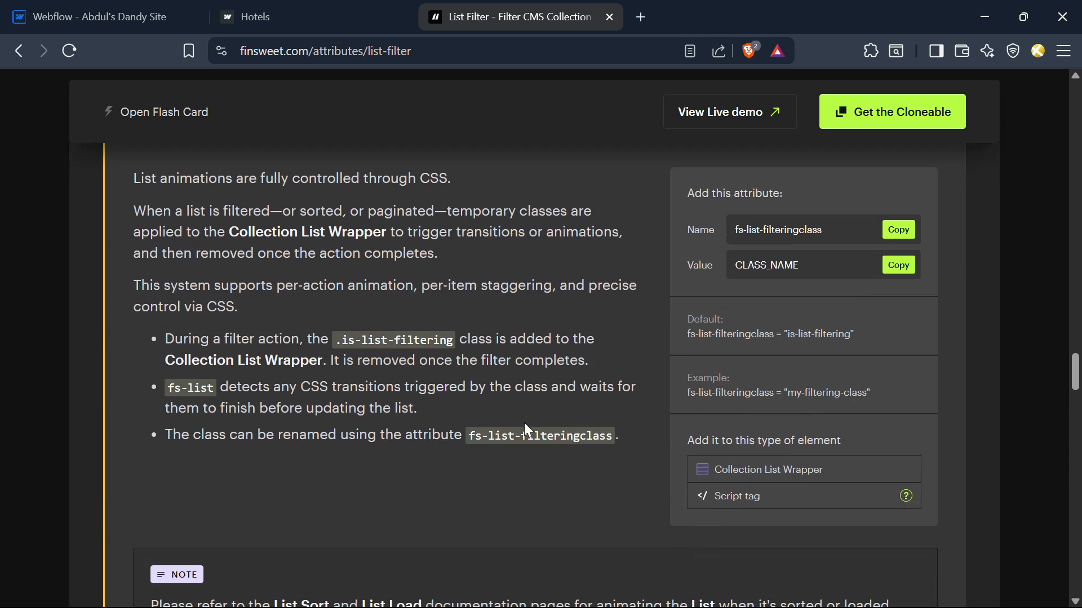
{"action": "scroll", "coordinate": [326, 523], "scroll_direction": "down", "scroll_amount": 2}
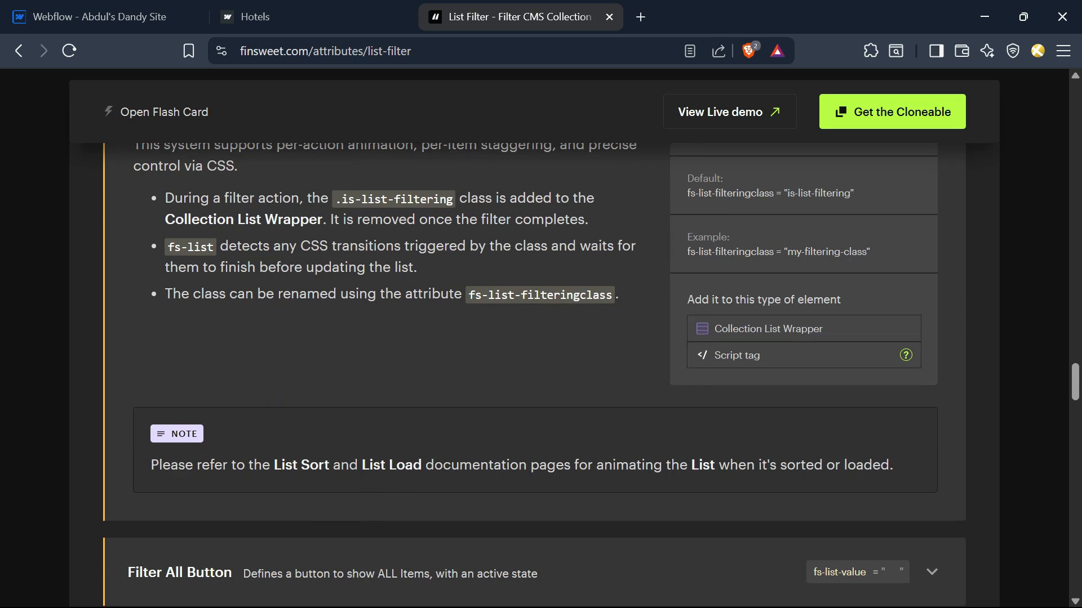
{"action": "scroll", "coordinate": [718, 489], "scroll_direction": "up", "scroll_amount": 7}
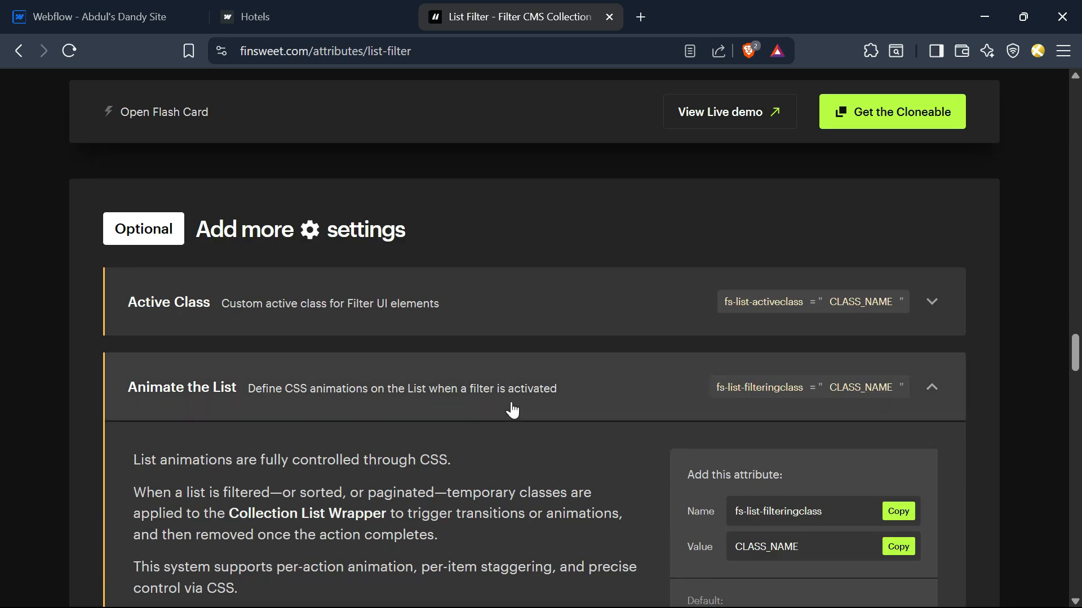
{"action": "left_click", "coordinate": [540, 392]}
- Read the Filter All Button documentation and compare it with the All locations option on the live Hotels page
{"action": "scroll", "coordinate": [539, 392], "scroll_direction": "down", "scroll_amount": 2}
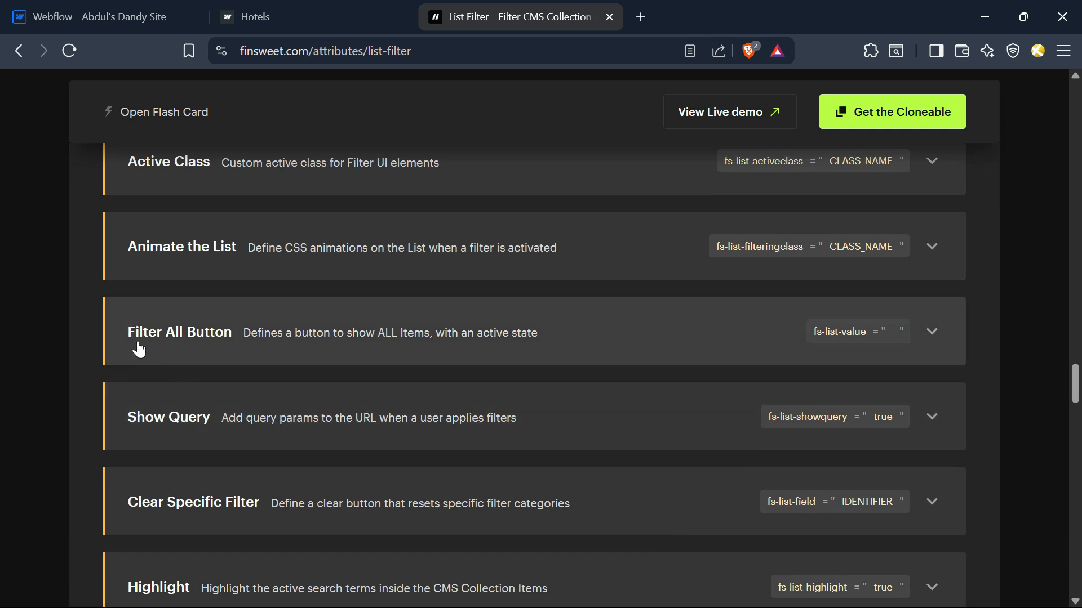
{"action": "left_click", "coordinate": [526, 345]}
{"action": "scroll", "coordinate": [496, 437], "scroll_direction": "down", "scroll_amount": 2}
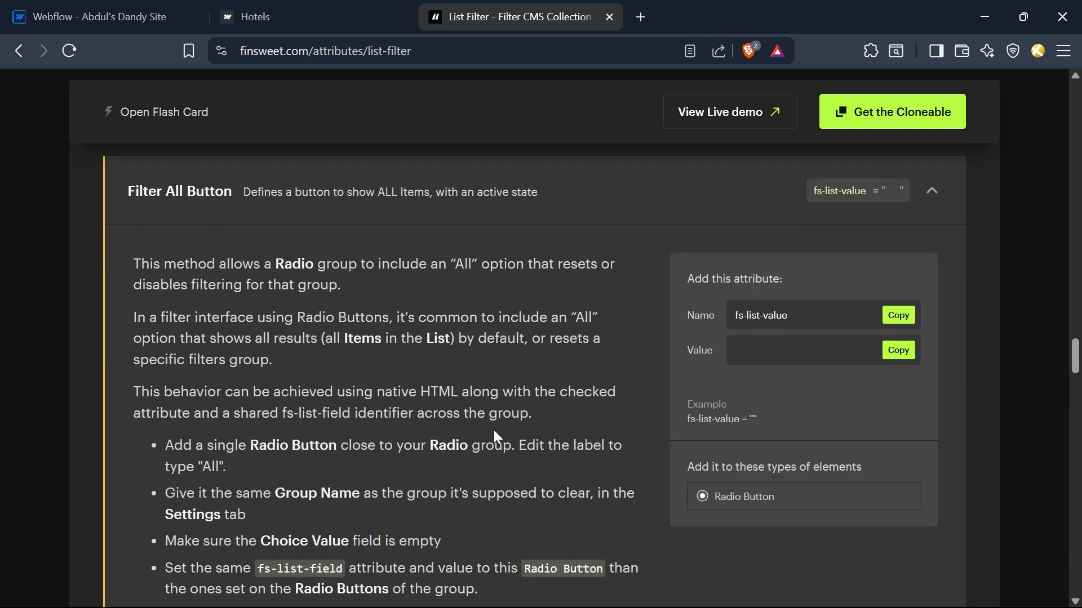
{"action": "left_click", "coordinate": [290, 16]}
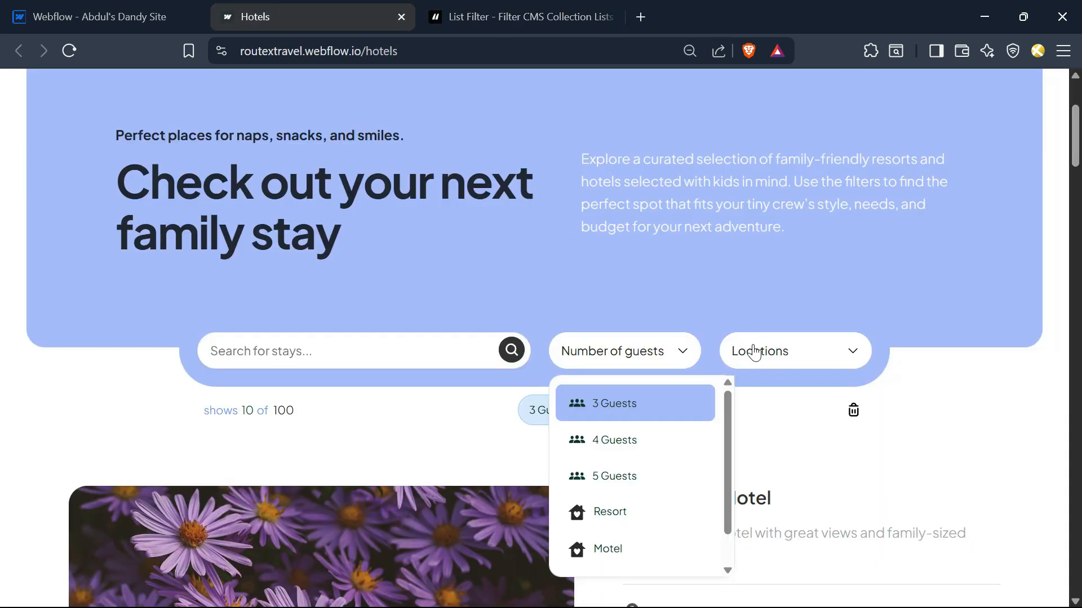
{"action": "left_click", "coordinate": [800, 360]}
{"action": "scroll", "coordinate": [804, 507], "scroll_direction": "up", "scroll_amount": 3}
{"action": "scroll", "coordinate": [805, 447], "scroll_direction": "down", "scroll_amount": 5}
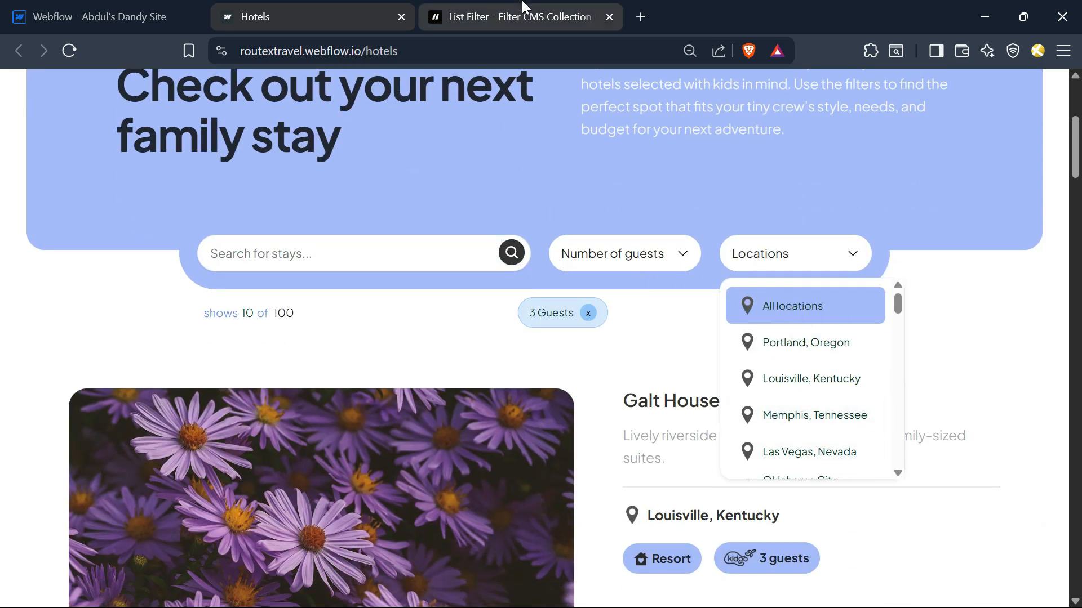
{"action": "left_click", "coordinate": [523, 17]}
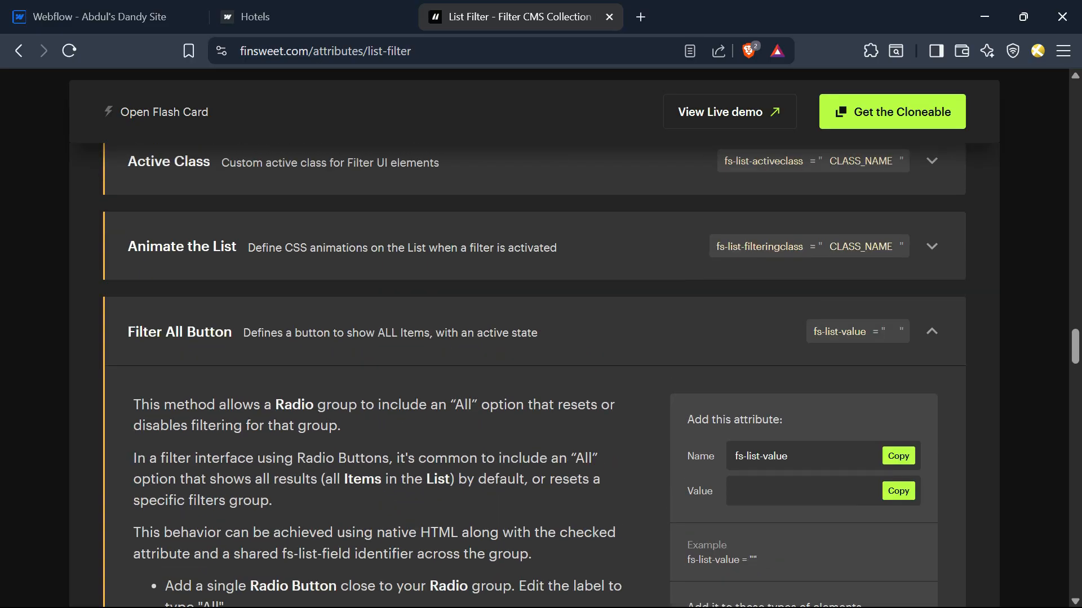
{"action": "left_click", "coordinate": [509, 353]}
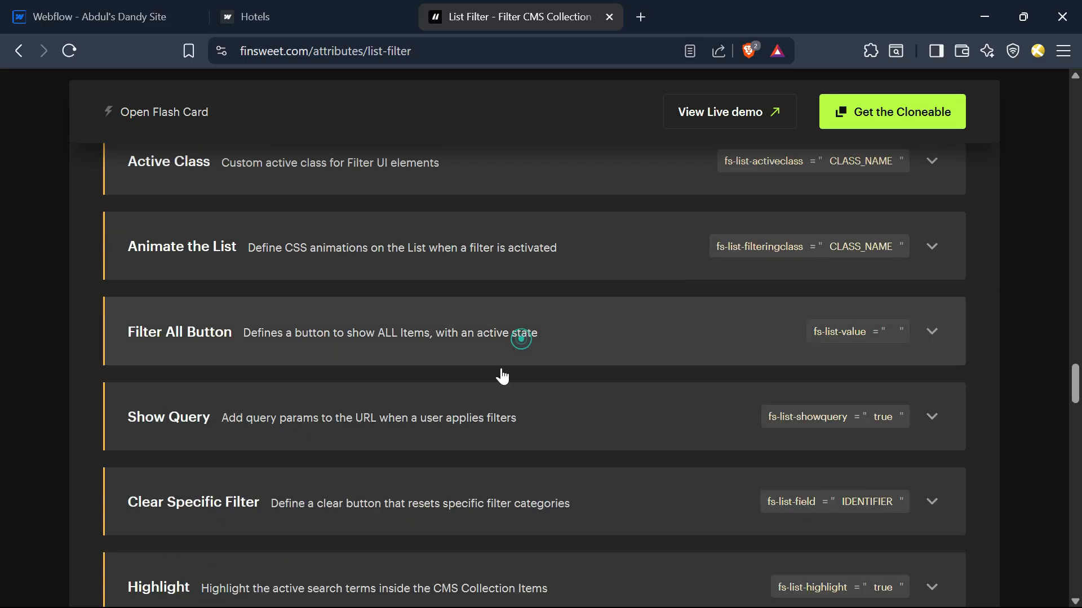
- Expand the Show Query section of the documentation and copy the attribute name fs-list-showquery
{"action": "scroll", "coordinate": [349, 473], "scroll_direction": "down", "scroll_amount": 3}
{"action": "left_click", "coordinate": [442, 288]}
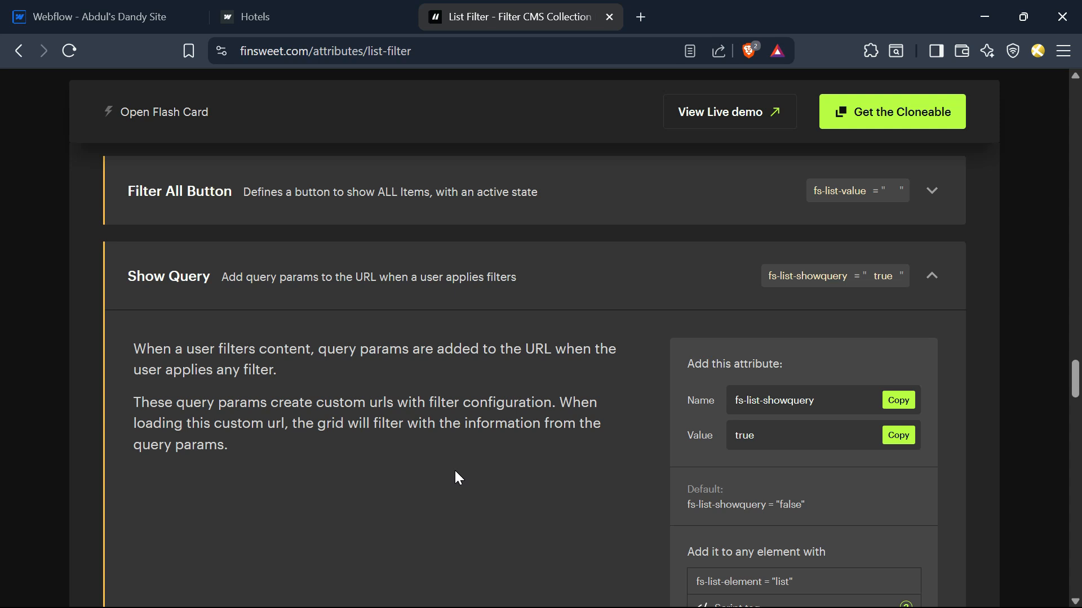
{"action": "scroll", "coordinate": [481, 504], "scroll_direction": "down", "scroll_amount": 2}
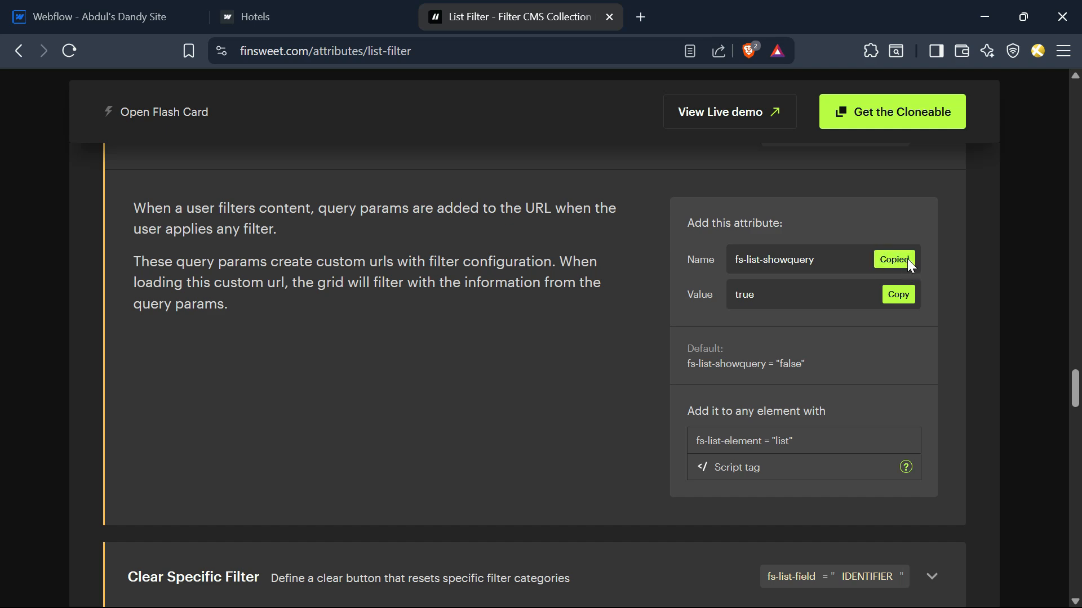
- In the Webflow Designer, add the custom attribute fs-list-showquery with value true to the Grid 1 Column hotels list
{"action": "left_click", "coordinate": [101, 16]}
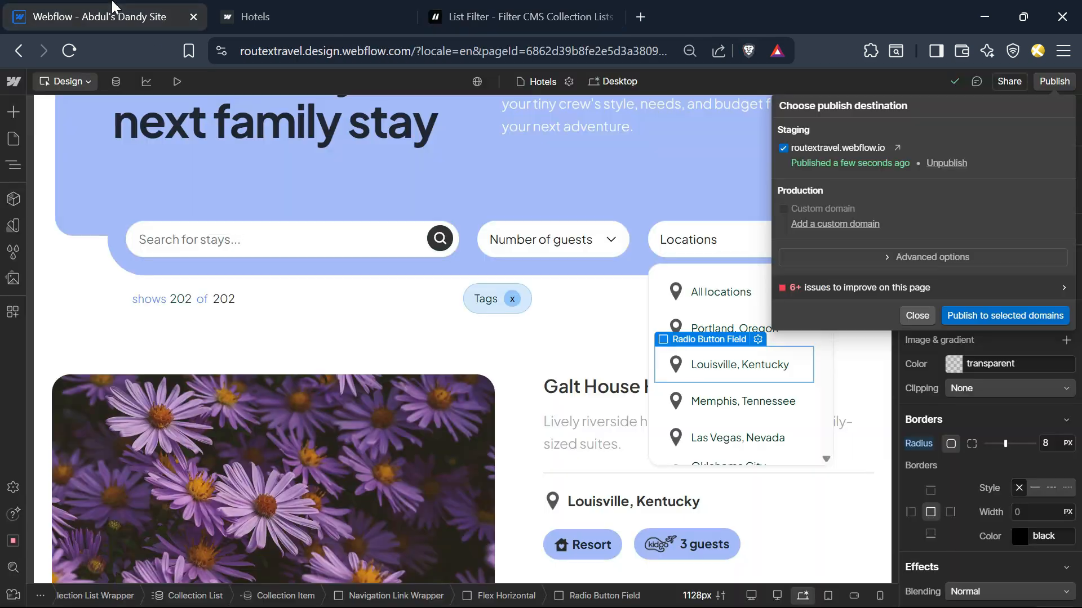
{"action": "left_click", "coordinate": [917, 316]}
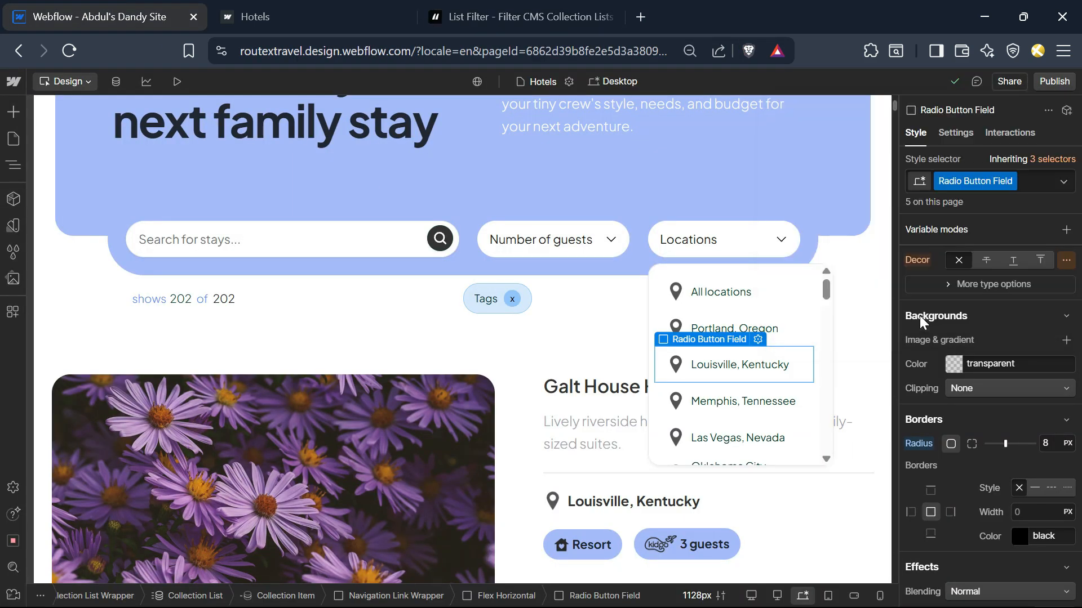
{"action": "left_click", "coordinate": [516, 449]}
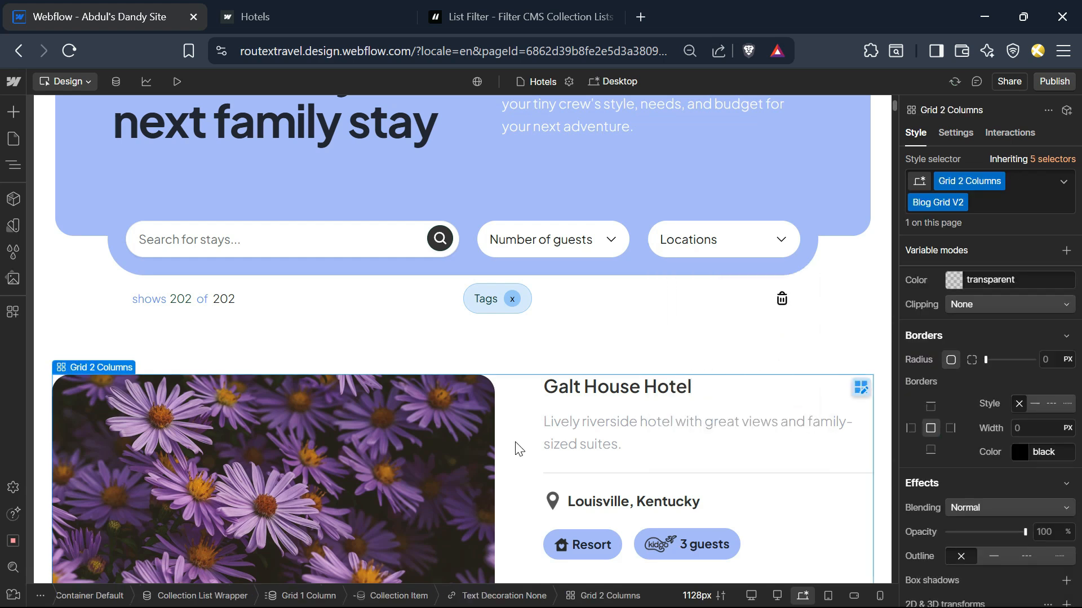
{"action": "left_click", "coordinate": [305, 596]}
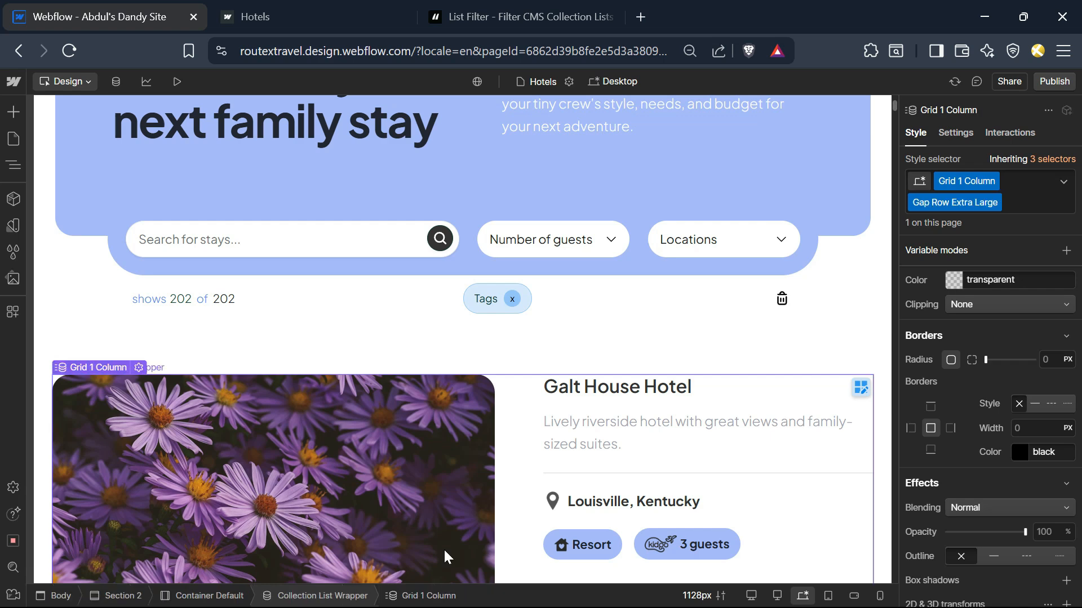
{"action": "left_click", "coordinate": [954, 133]}
{"action": "scroll", "coordinate": [965, 544], "scroll_direction": "down", "scroll_amount": 2}
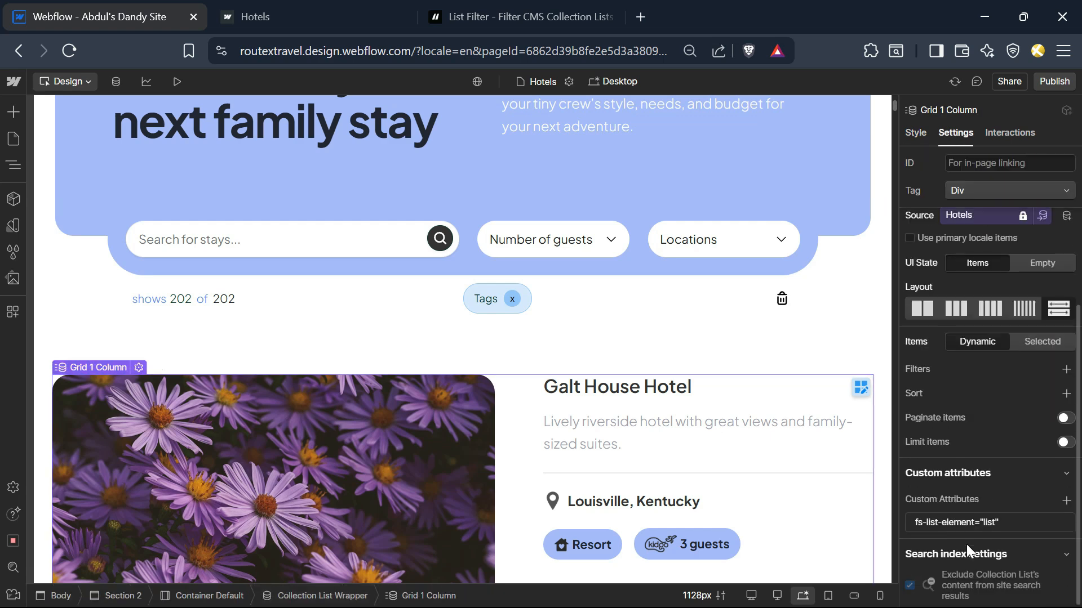
{"action": "left_click", "coordinate": [1065, 503]}
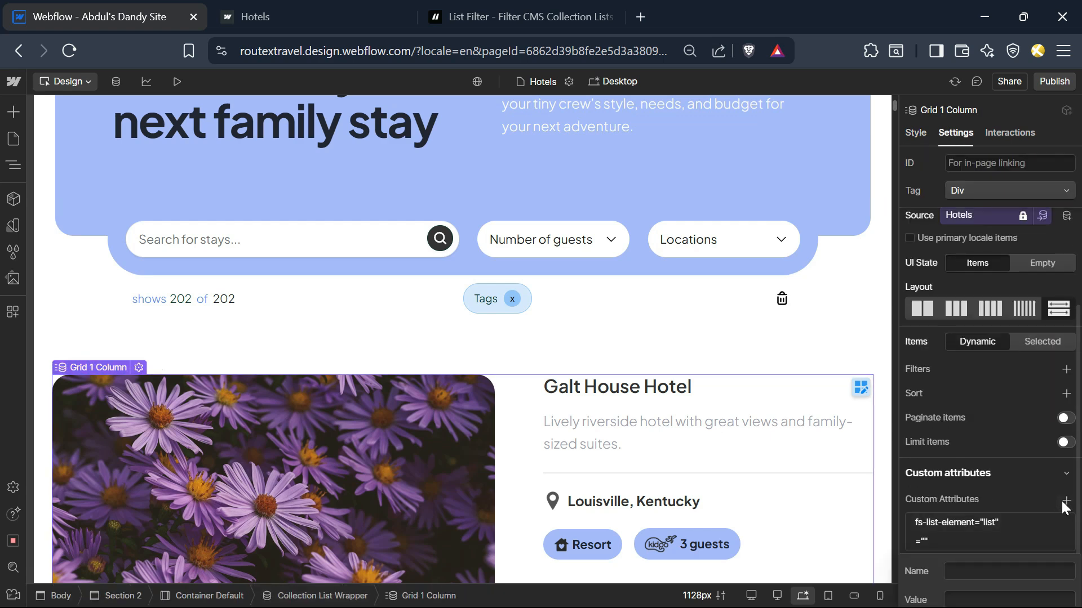
{"action": "left_click", "coordinate": [976, 574]}
{"action": "type", "text": "fs-list-showquery"}
{"action": "key", "text": "Tab"}
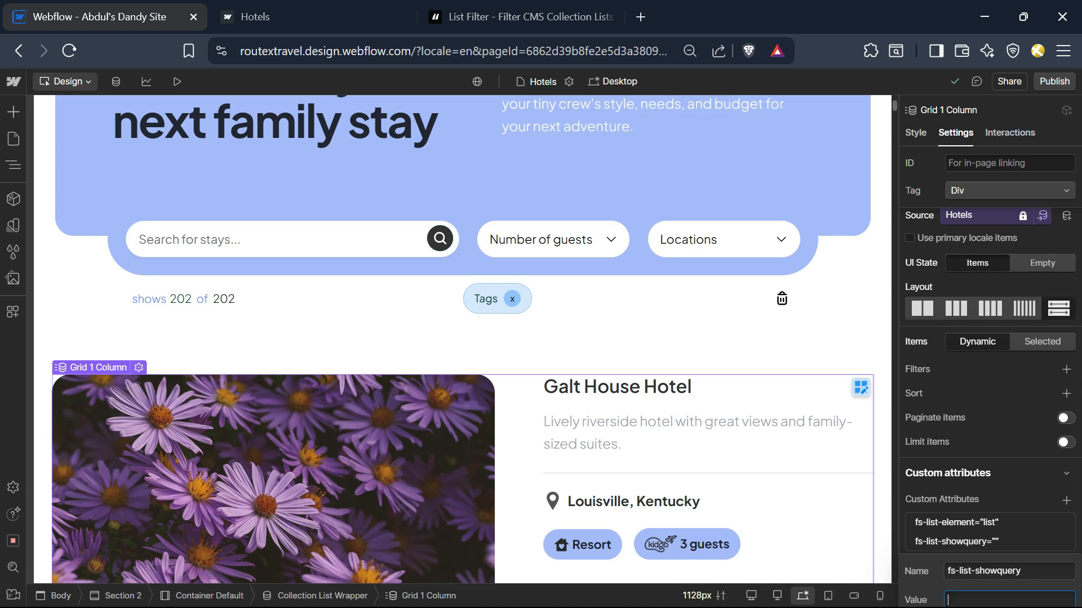
{"action": "type", "text": "true"}
{"action": "key", "text": "Return"}
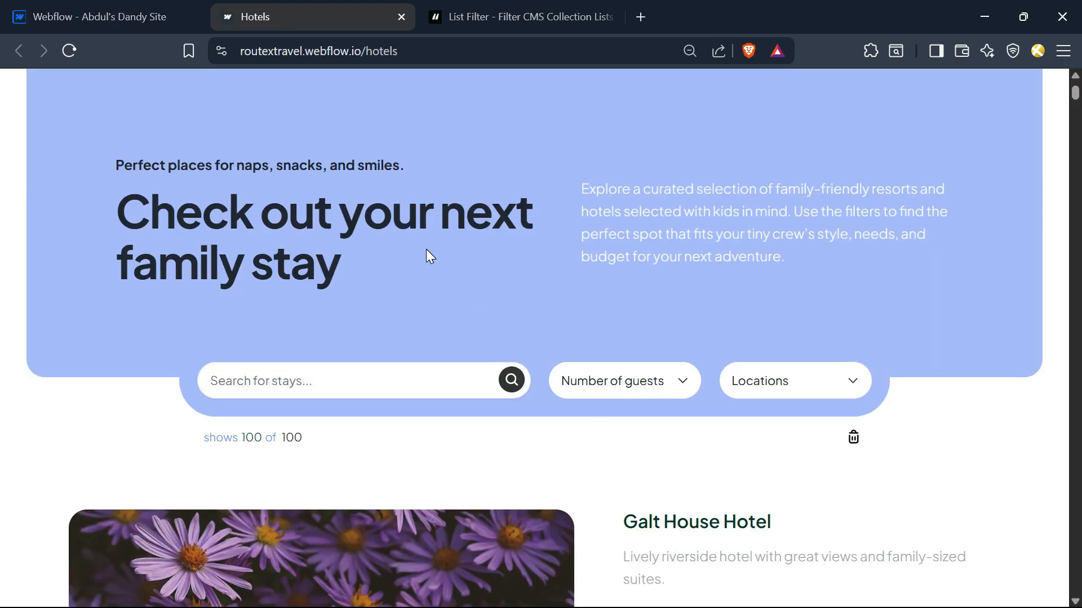
- On the live Hotels page, filter the locations by Memphis, Tennessee and check the query parameters in the page URL
{"action": "left_click", "coordinate": [775, 380]}
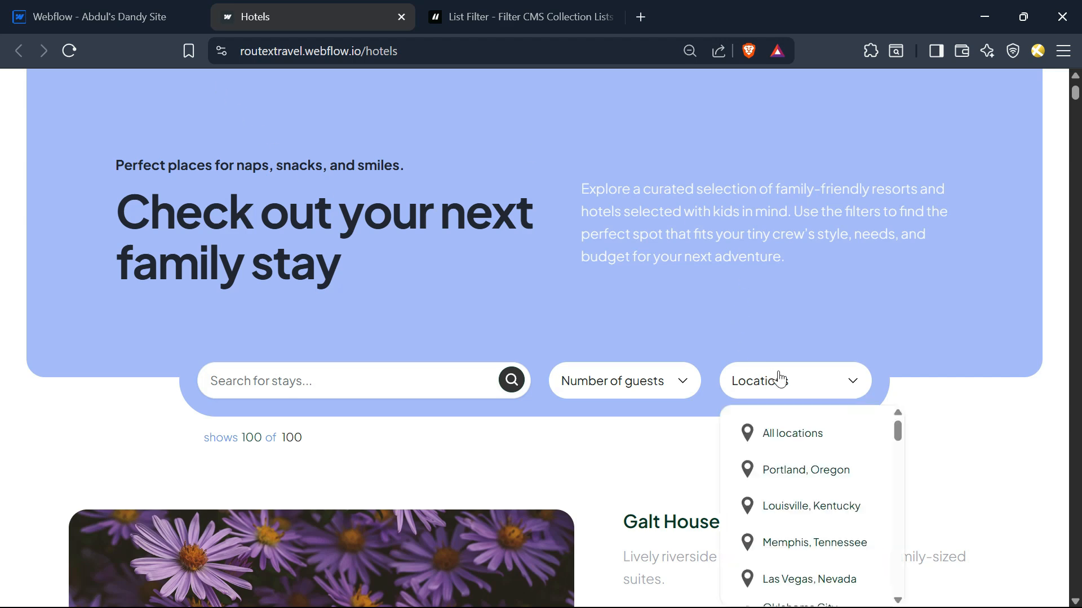
{"action": "scroll", "coordinate": [786, 400], "scroll_direction": "down", "scroll_amount": 2}
{"action": "left_click", "coordinate": [790, 411]}
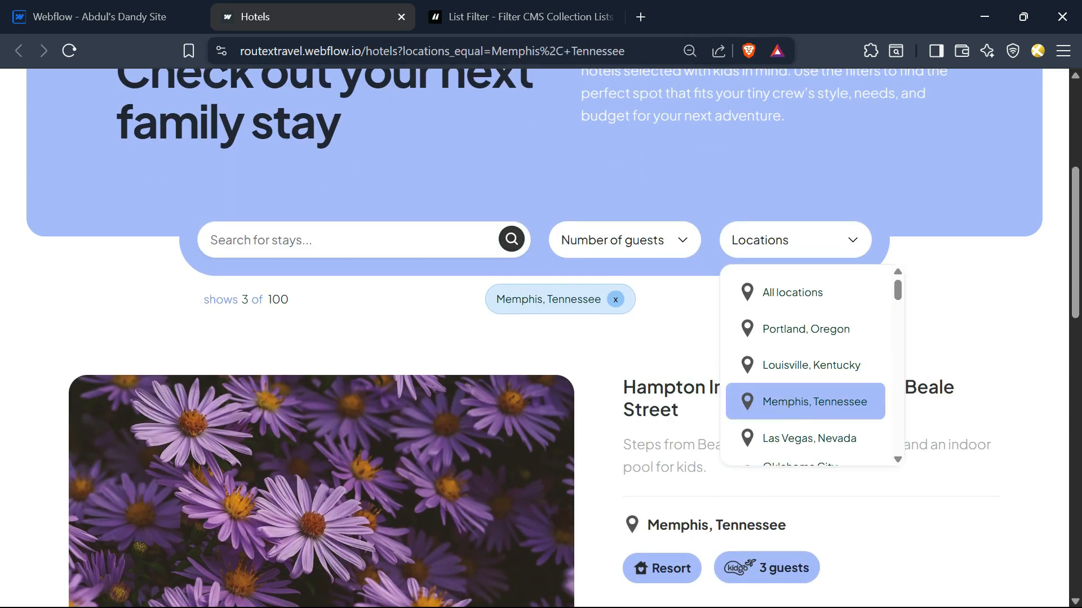
{"action": "left_click", "coordinate": [459, 50]}
{"action": "left_click", "coordinate": [367, 361]}
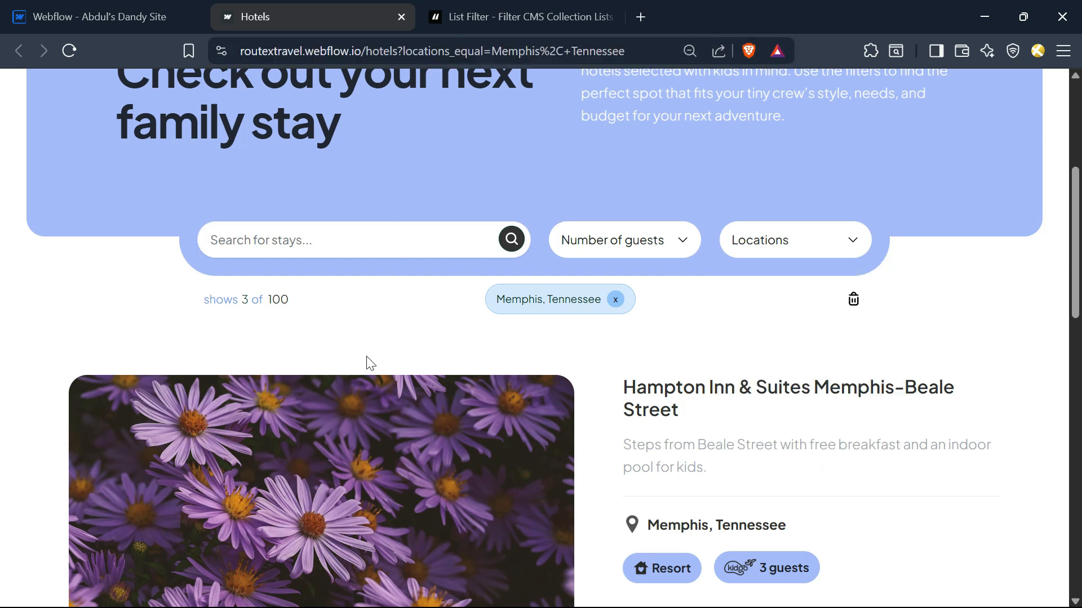
- Copy the filtered Hotels URL, open it in a new browser tab to test the preserved filter, and close that tab
{"action": "left_click", "coordinate": [361, 50]}
{"action": "key", "text": "ctrl+c"}
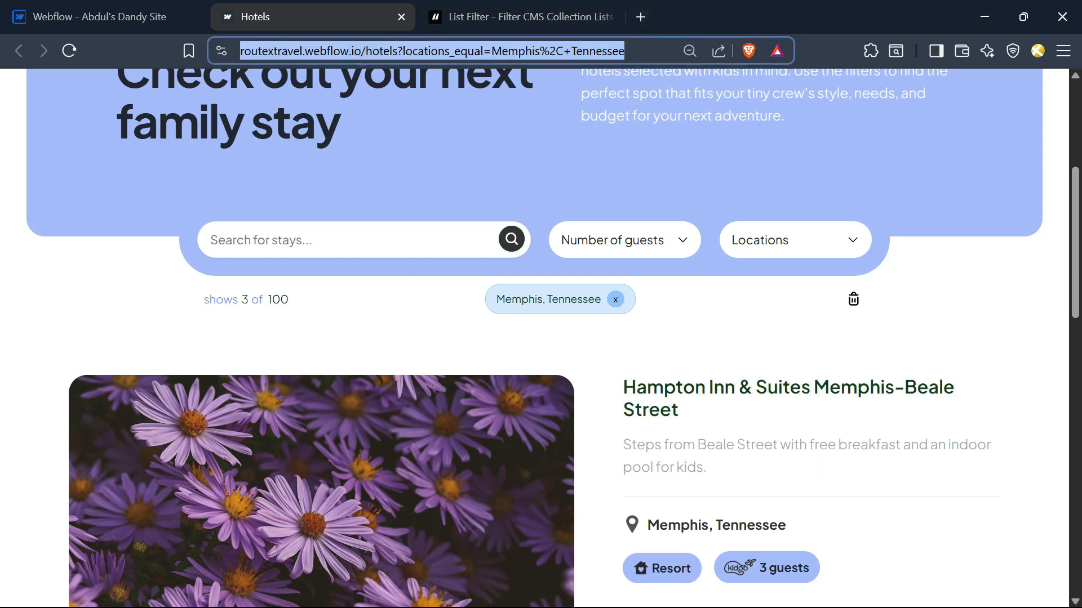
{"action": "left_click", "coordinate": [640, 17]}
{"action": "key", "text": "ctrl+v"}
{"action": "key", "text": "Return"}
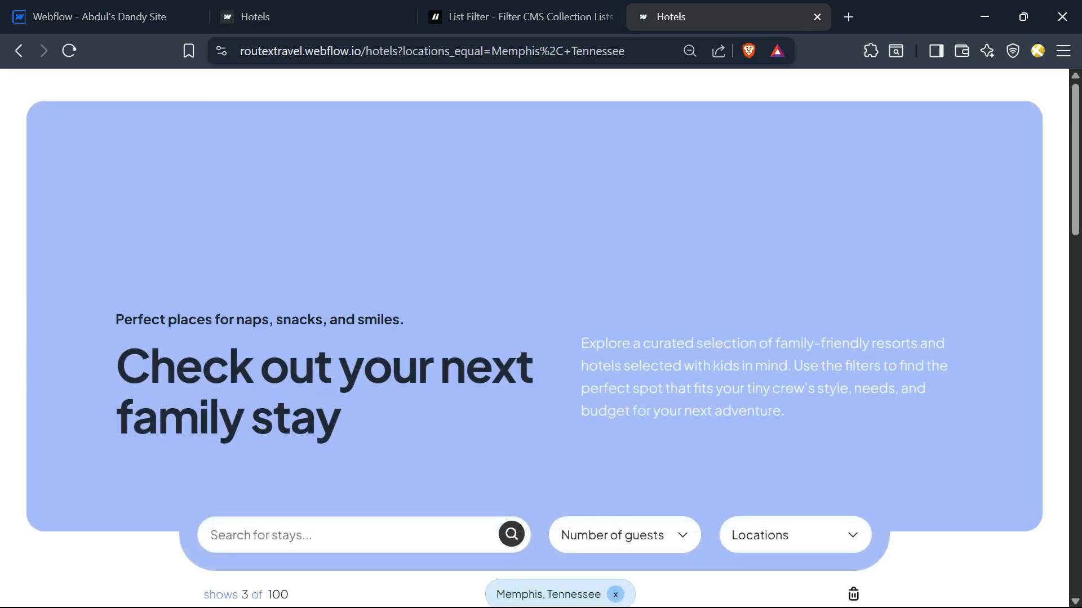
{"action": "scroll", "coordinate": [464, 391], "scroll_direction": "down", "scroll_amount": 3}
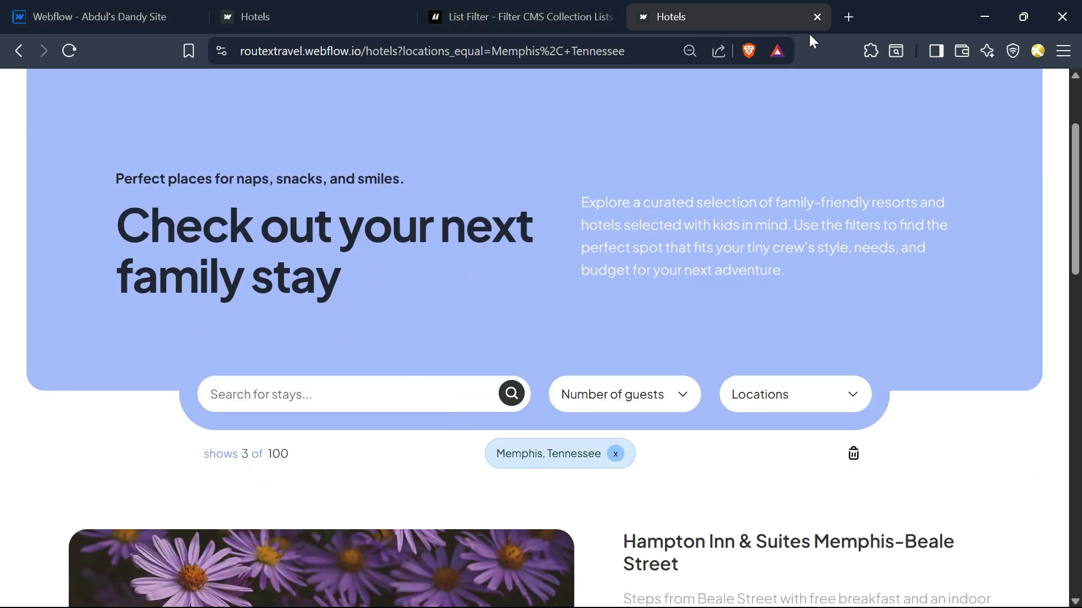
{"action": "left_click", "coordinate": [817, 16]}
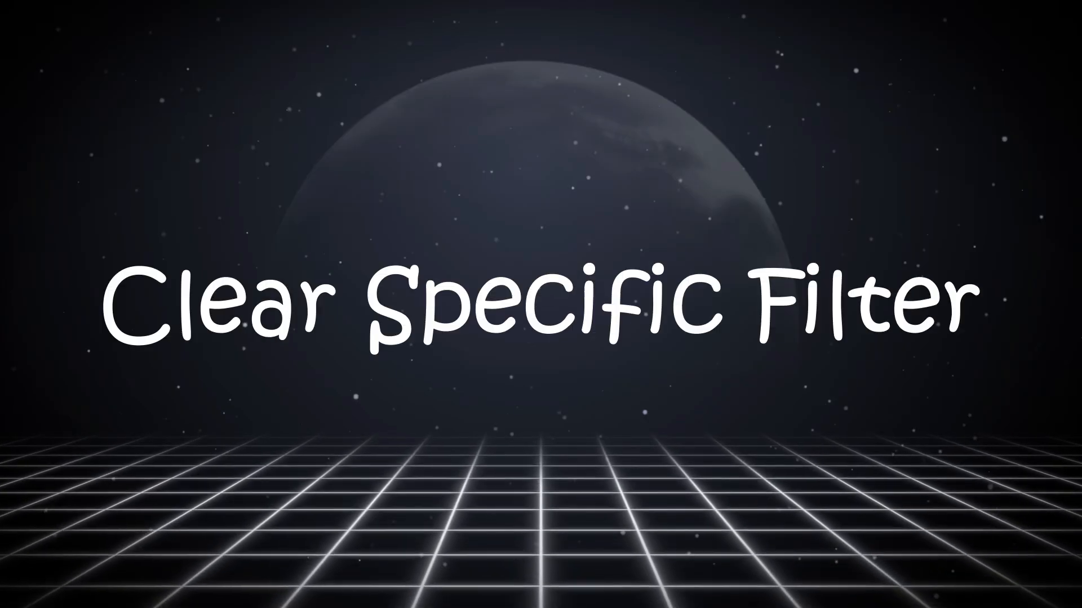
- Read the Clear Specific Filter documentation and compare it with the guests and locations filters on the live Hotels page
{"action": "scroll", "coordinate": [460, 486], "scroll_direction": "up", "scroll_amount": 2}
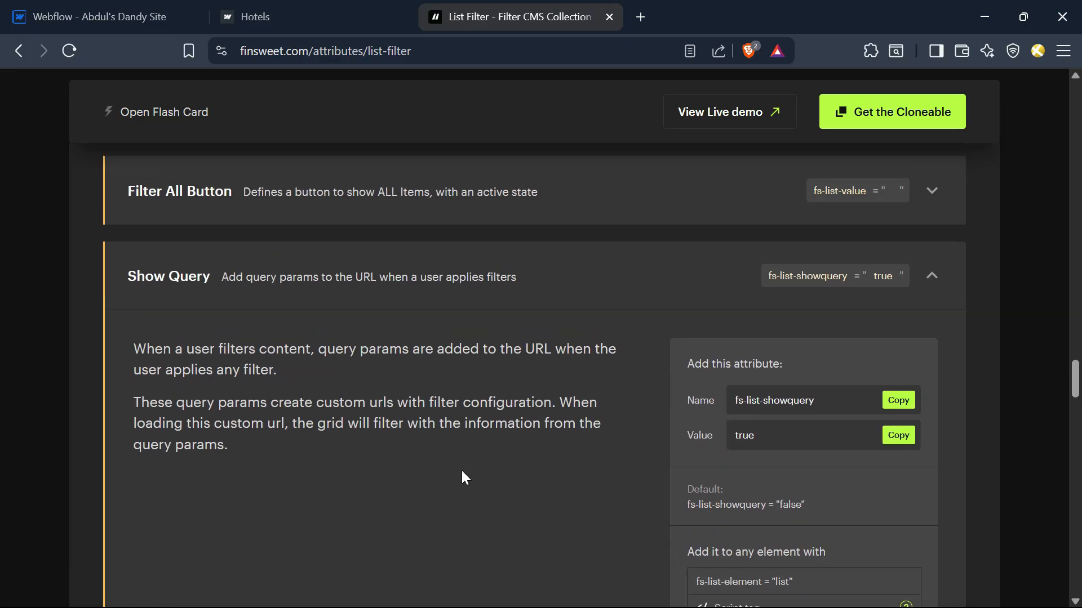
{"action": "left_click", "coordinate": [471, 277]}
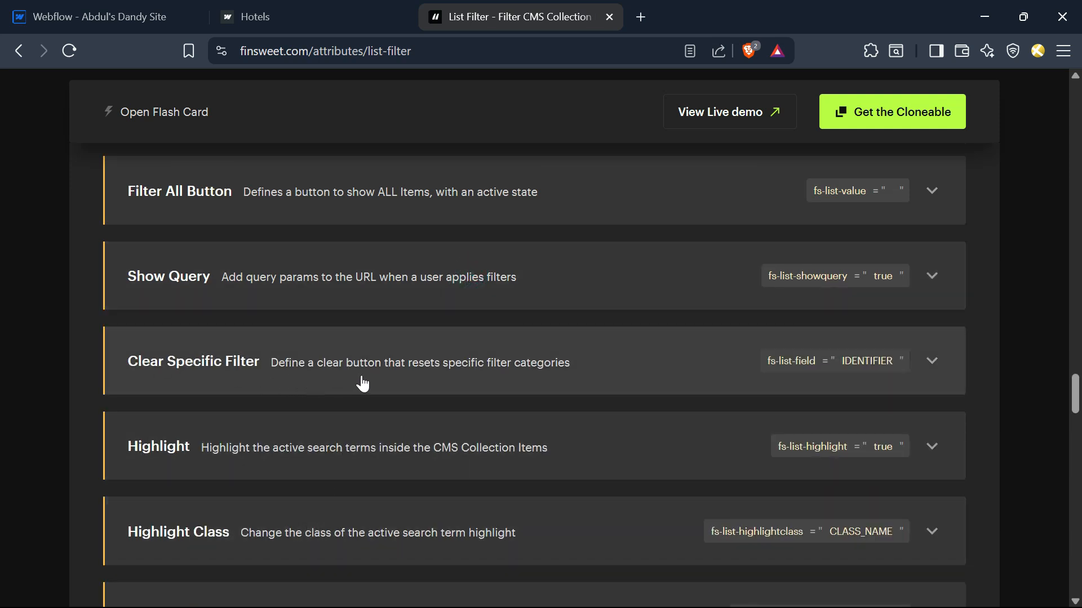
{"action": "left_click", "coordinate": [373, 376]}
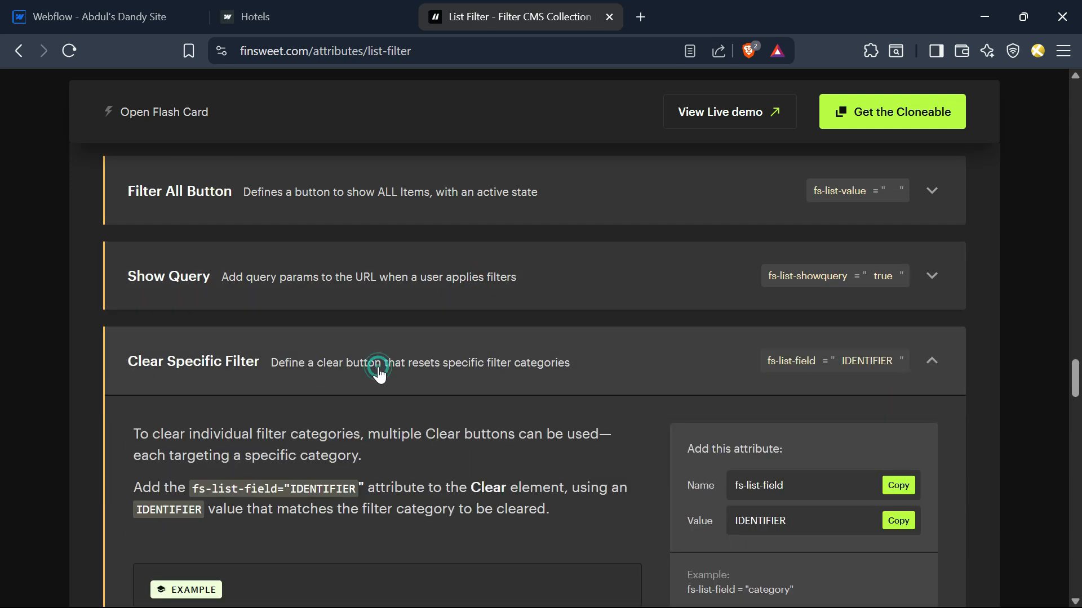
{"action": "left_click", "coordinate": [386, 9]}
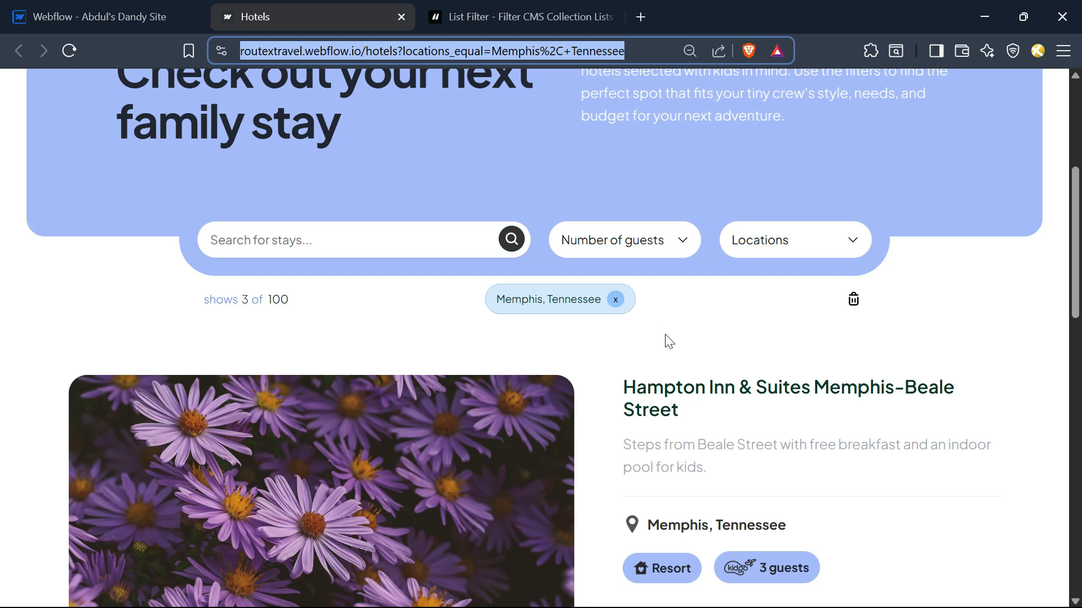
{"action": "left_click", "coordinate": [651, 247]}
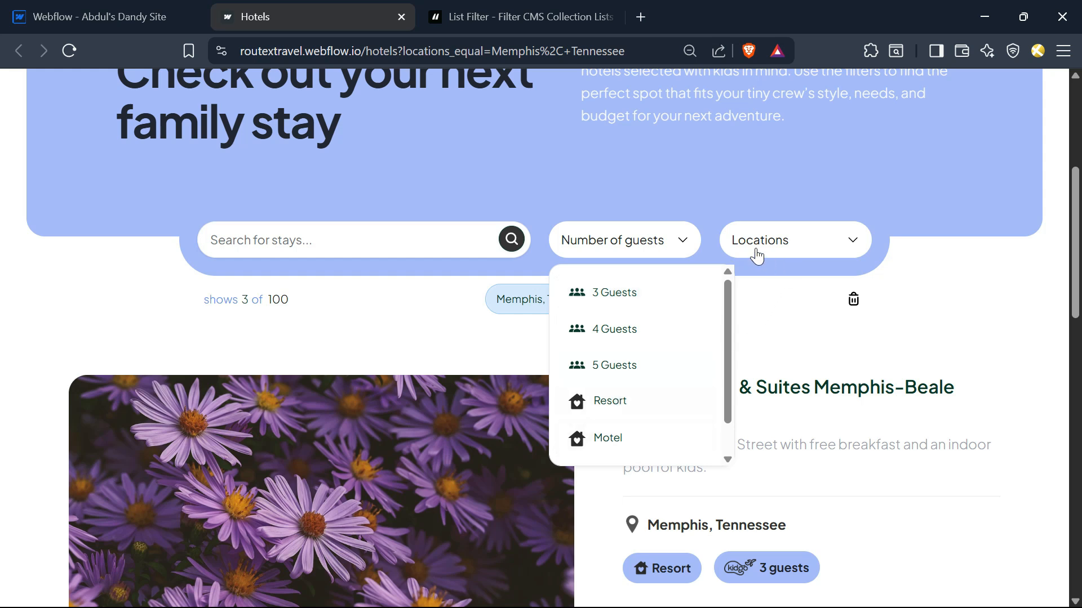
{"action": "left_click", "coordinate": [512, 17]}
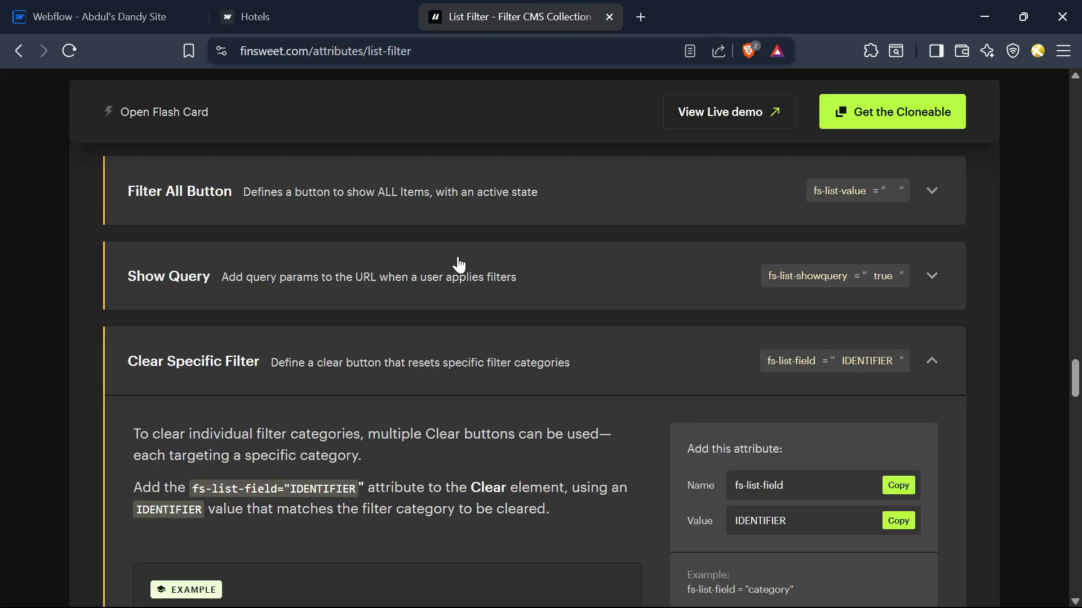
{"action": "scroll", "coordinate": [376, 465], "scroll_direction": "down", "scroll_amount": 2}
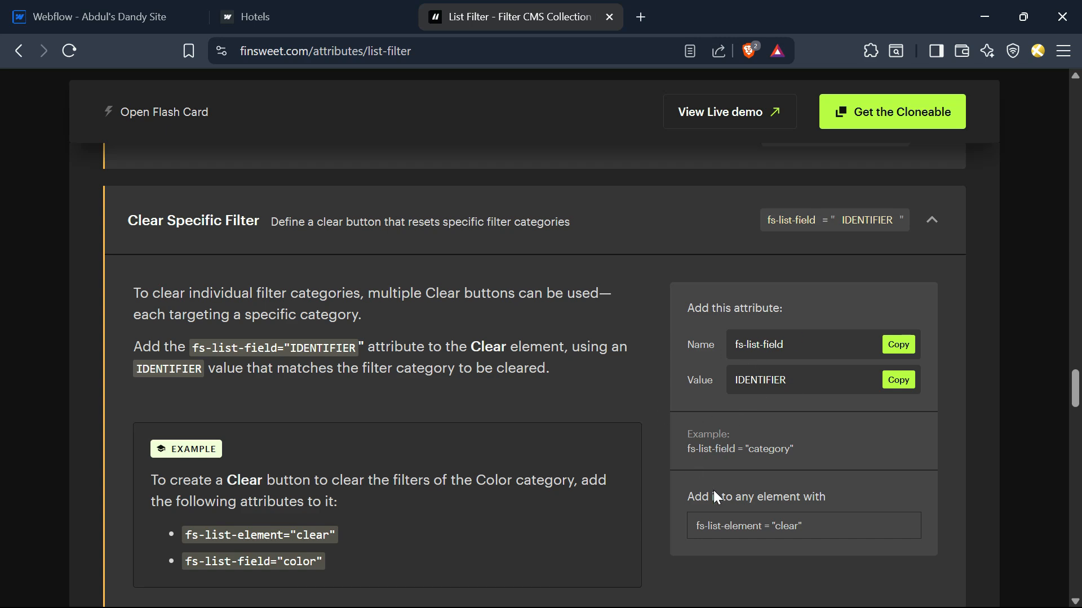
- In the Webflow Designer, duplicate the reset-btn trash icon beside the filter tags
{"action": "left_click", "coordinate": [125, 10]}
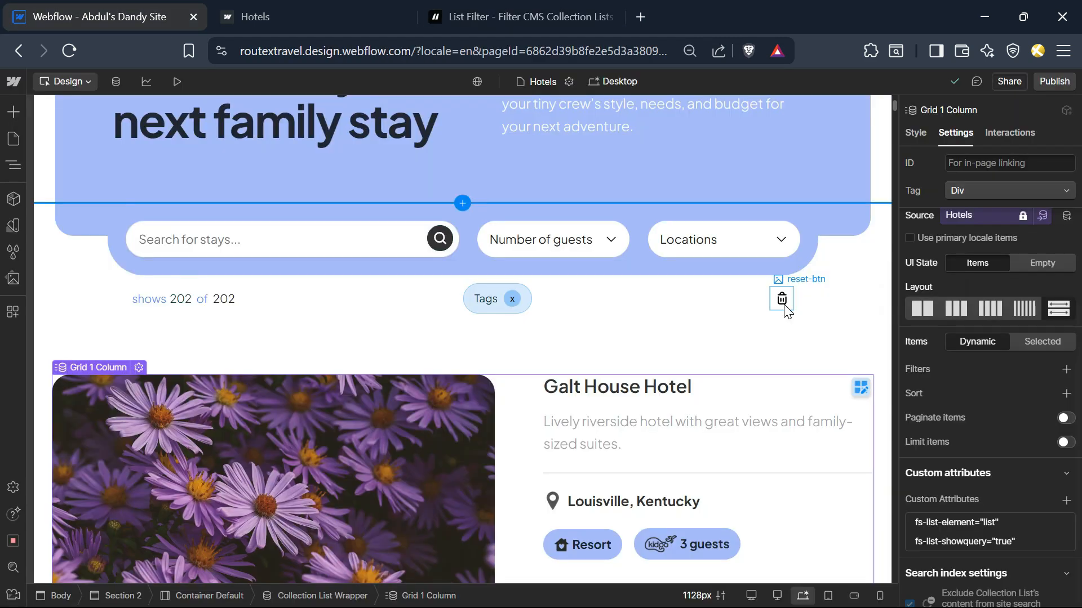
{"action": "left_click", "coordinate": [784, 305]}
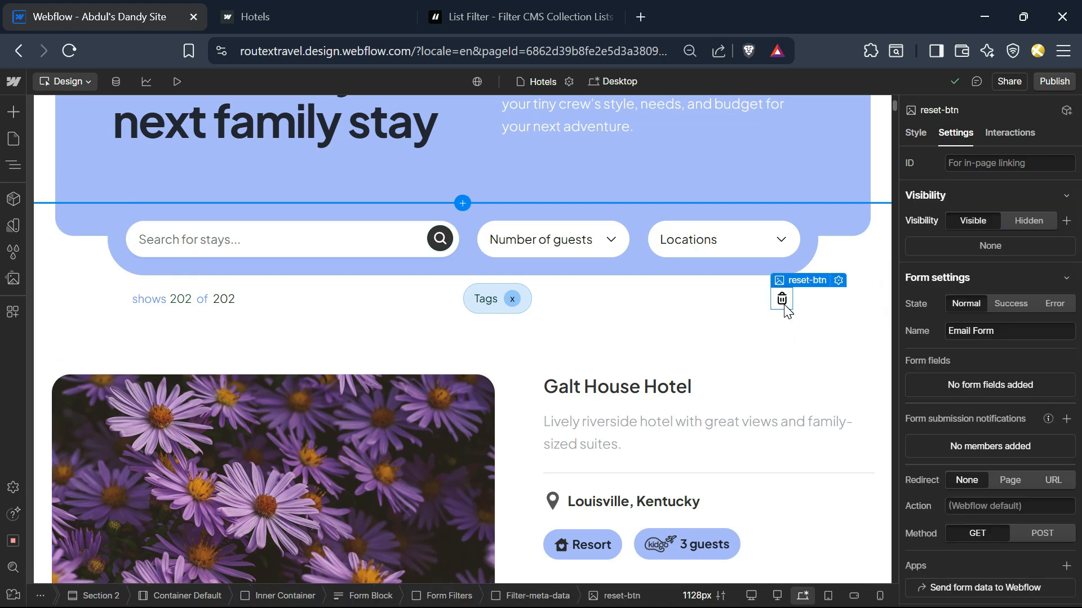
{"action": "key", "text": "ctrl+d"}
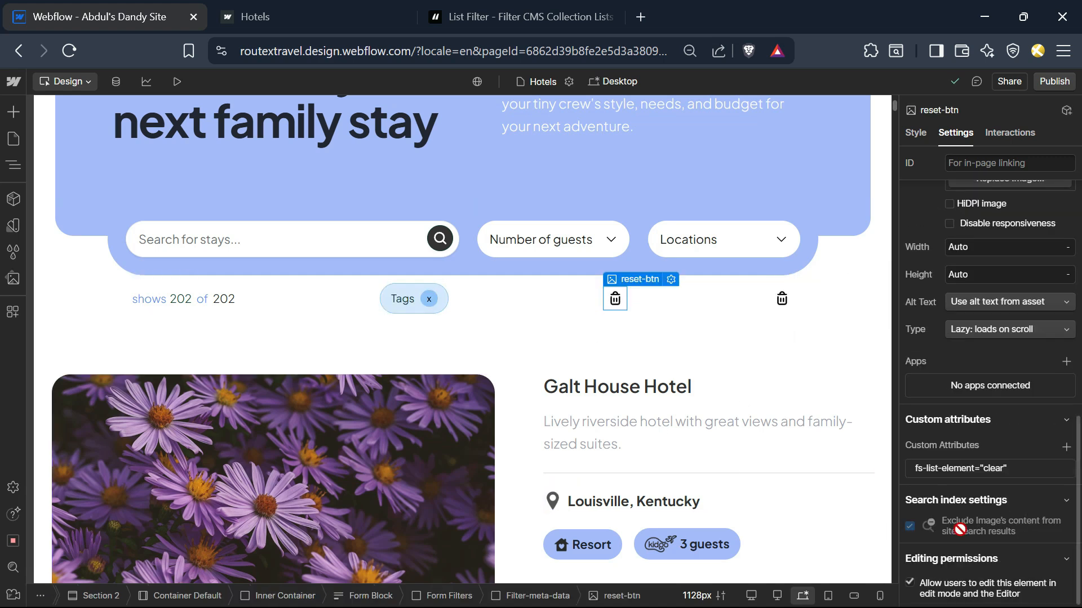
- Add the custom attribute fs-list-field with value guests to the duplicated reset-btn, taking the attribute name from the Finsweet documentation
{"action": "left_click", "coordinate": [1065, 448]}
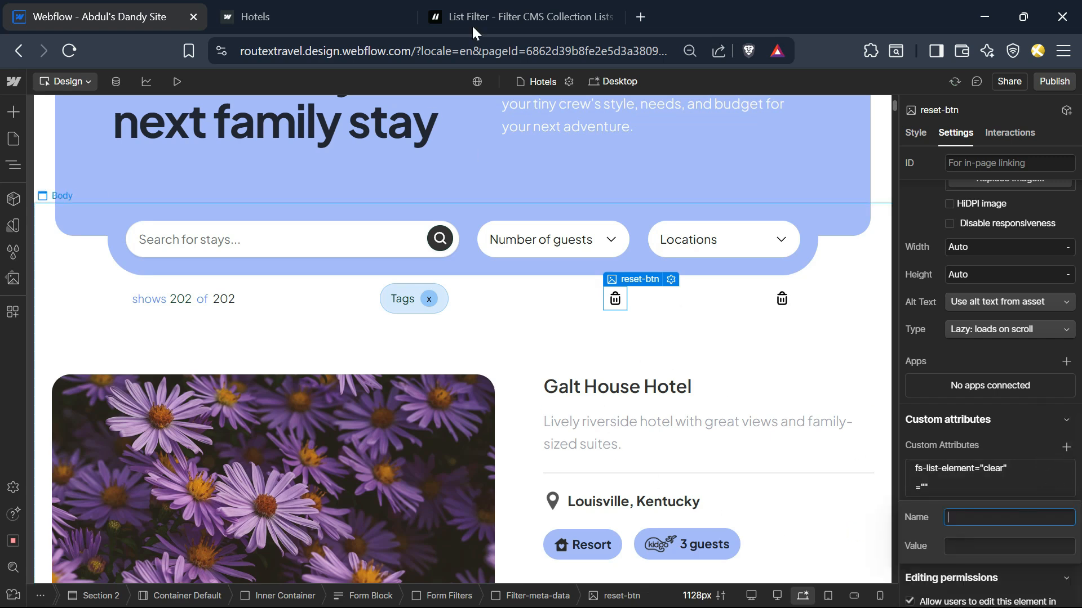
{"action": "left_click", "coordinate": [519, 17]}
{"action": "left_click", "coordinate": [898, 344]}
{"action": "left_click", "coordinate": [95, 17]}
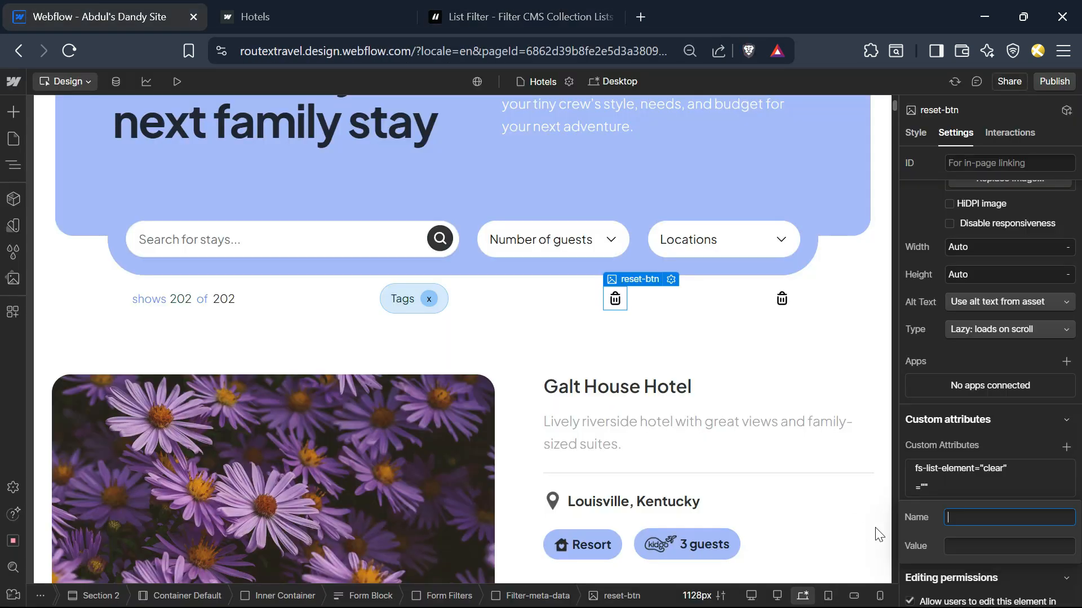
{"action": "type", "text": "fs-list-field"}
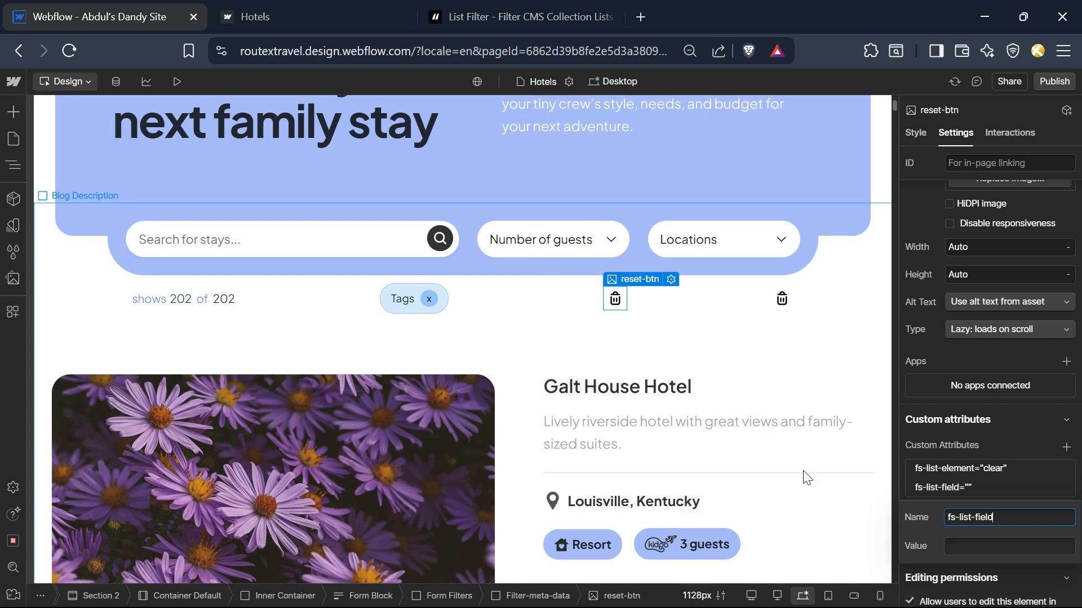
{"action": "left_click", "coordinate": [1012, 546]}
{"action": "type", "text": "guests"}
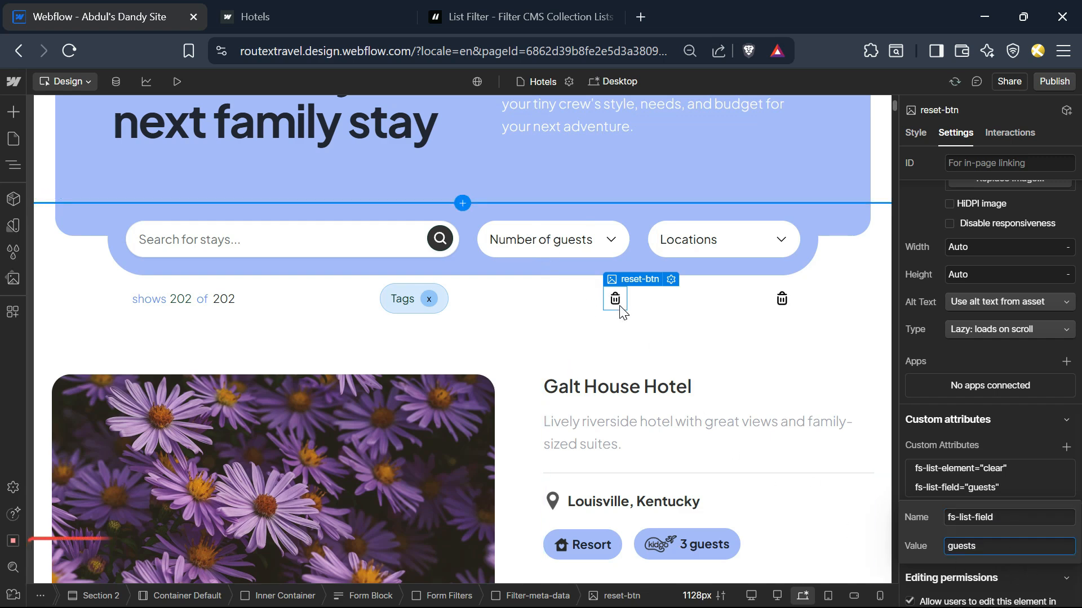
{"action": "left_click", "coordinate": [961, 501]}
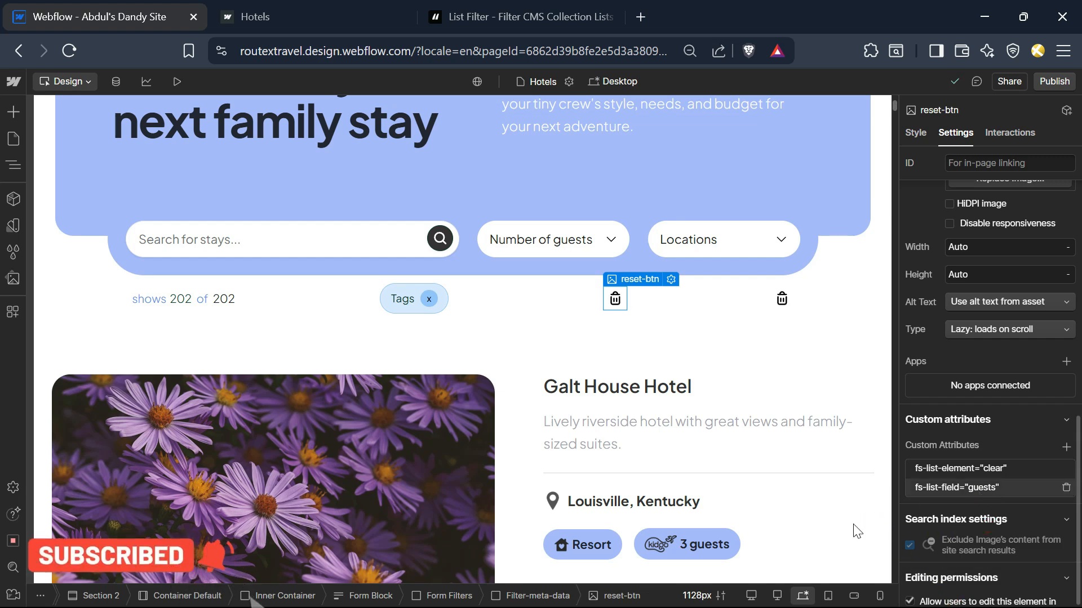
- Check the custom attribute on the hotel card's guest-count text and publish the site to the staging domain routextravel.webflow.io
{"action": "left_click", "coordinate": [694, 546]}
{"action": "scroll", "coordinate": [1005, 516], "scroll_direction": "down", "scroll_amount": 2}
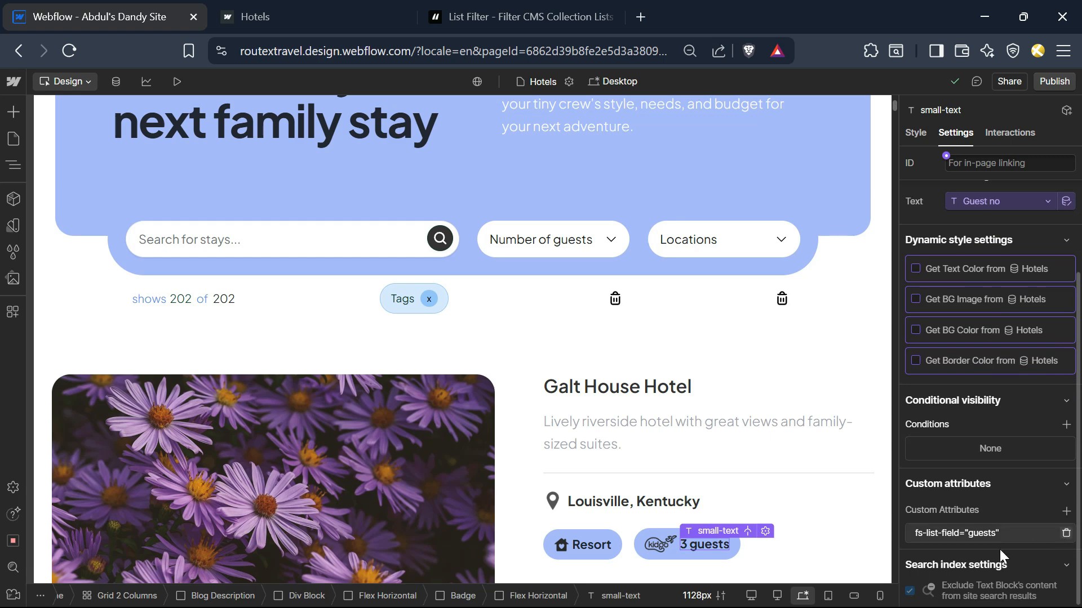
{"action": "left_click", "coordinate": [1052, 82]}
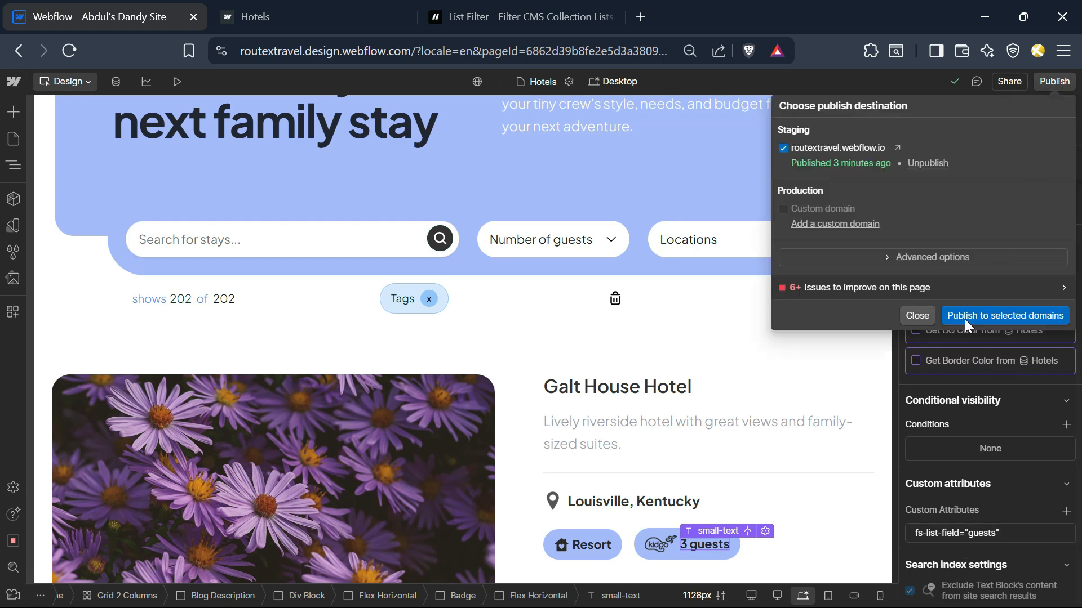
{"action": "left_click", "coordinate": [972, 315]}
- On the live Hotels page, filter the locations by Las Vegas, Nevada and switch the filter to Oklahoma City, Oklahoma
{"action": "key", "text": "ctrl+Tab"}
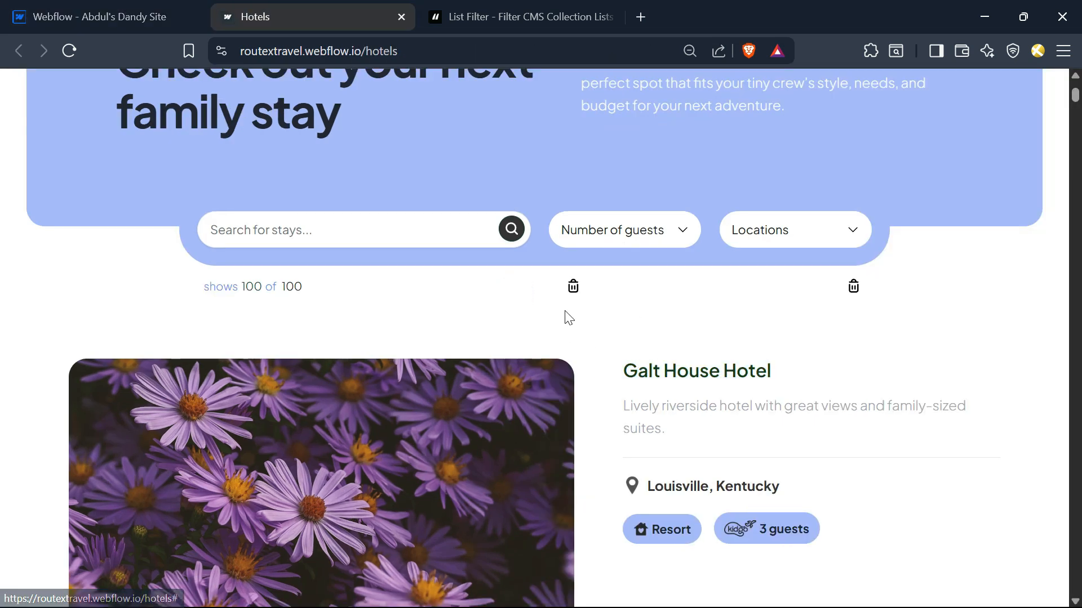
{"action": "left_click", "coordinate": [780, 229]}
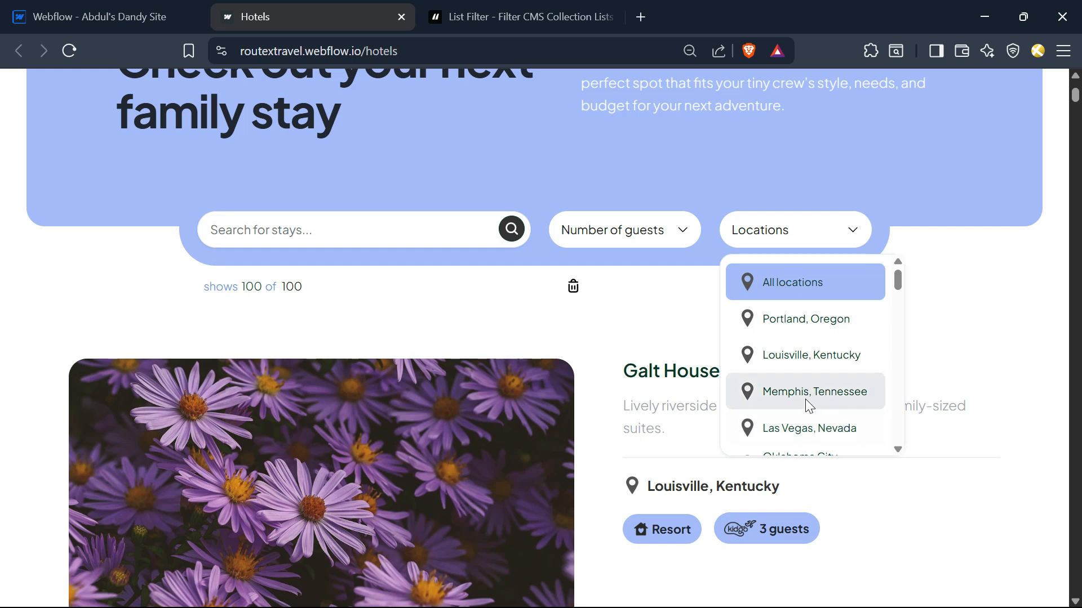
{"action": "left_click", "coordinate": [793, 429]}
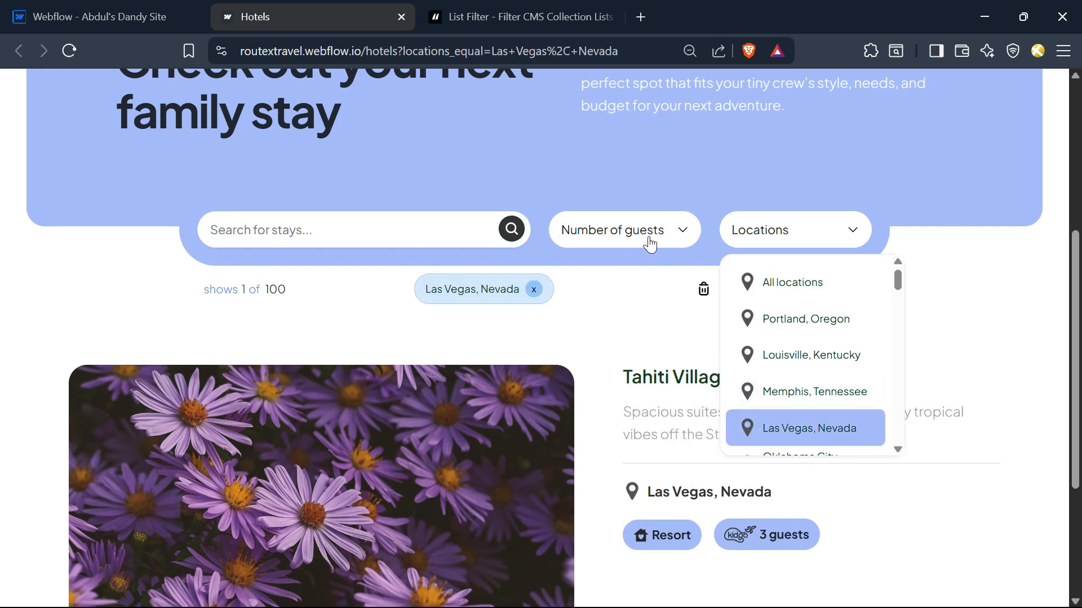
{"action": "scroll", "coordinate": [817, 389], "scroll_direction": "down", "scroll_amount": 3}
{"action": "left_click", "coordinate": [794, 326]}
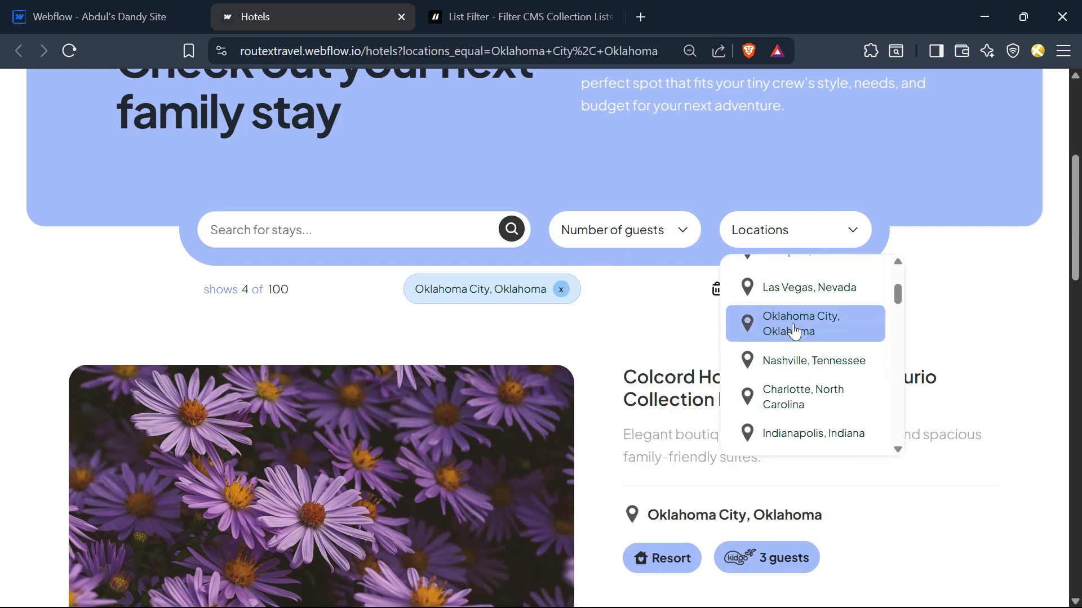
- Filter by 4 Guests, switch to 3 Guests, and test the duplicated clear button on the guests filter
{"action": "left_click", "coordinate": [604, 229]}
{"action": "left_click", "coordinate": [621, 329]}
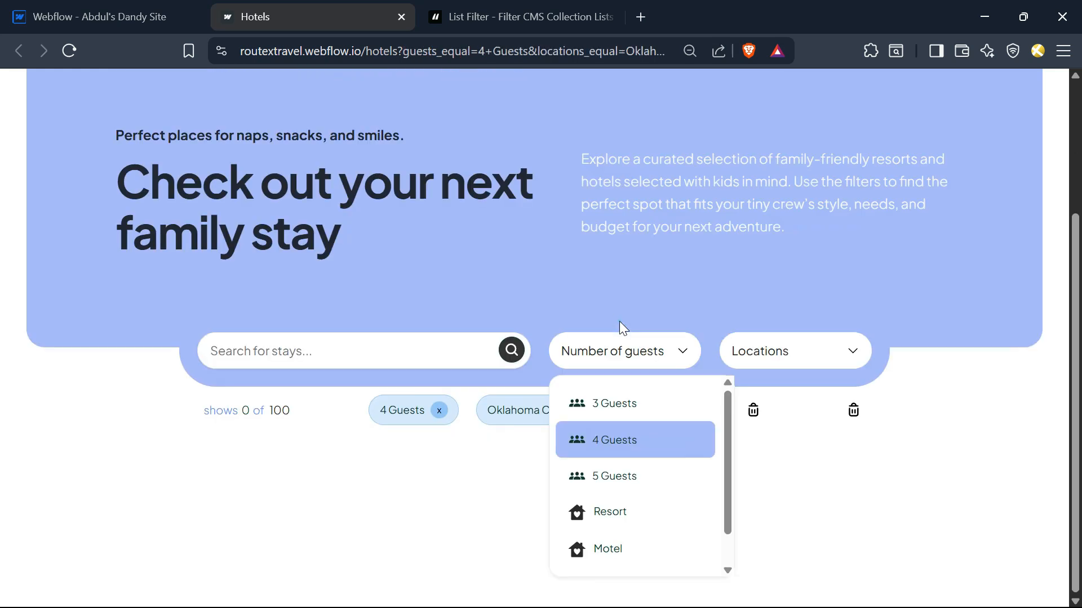
{"action": "left_click", "coordinate": [620, 402]}
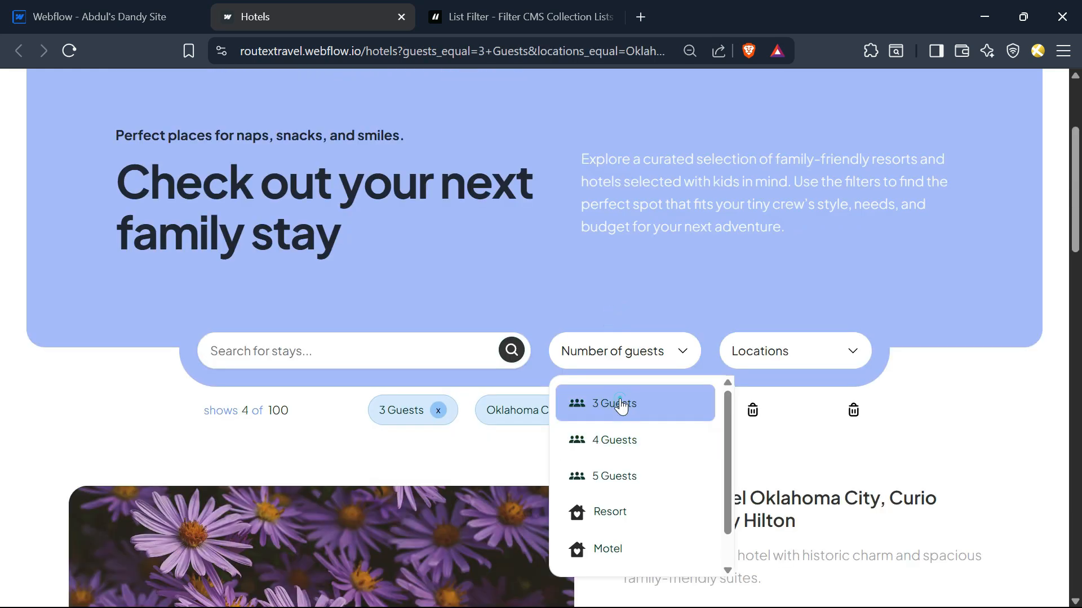
{"action": "left_click", "coordinate": [795, 462]}
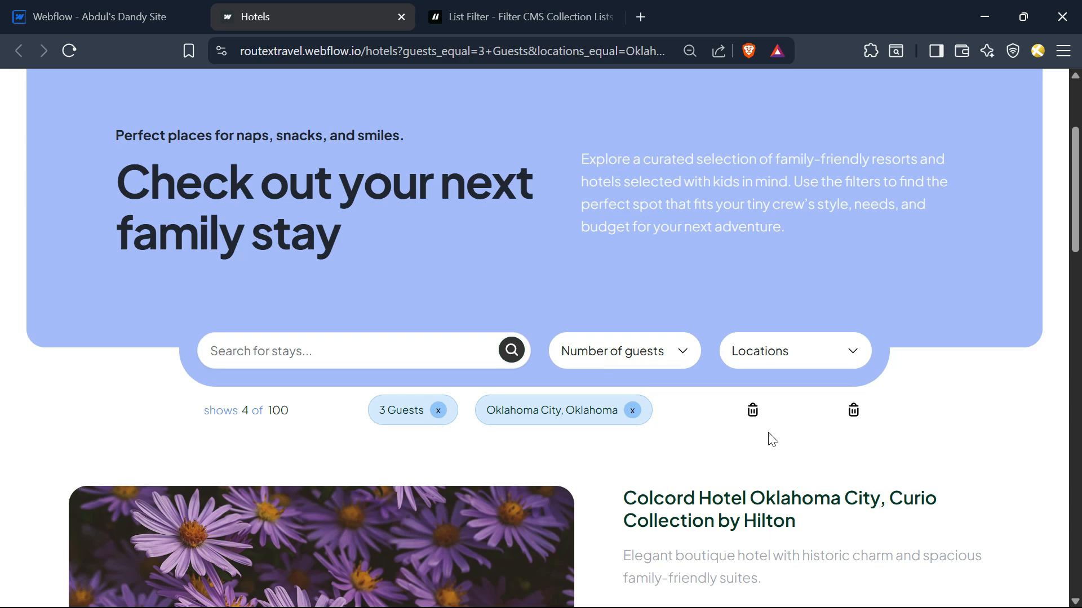
{"action": "left_click", "coordinate": [754, 414]}
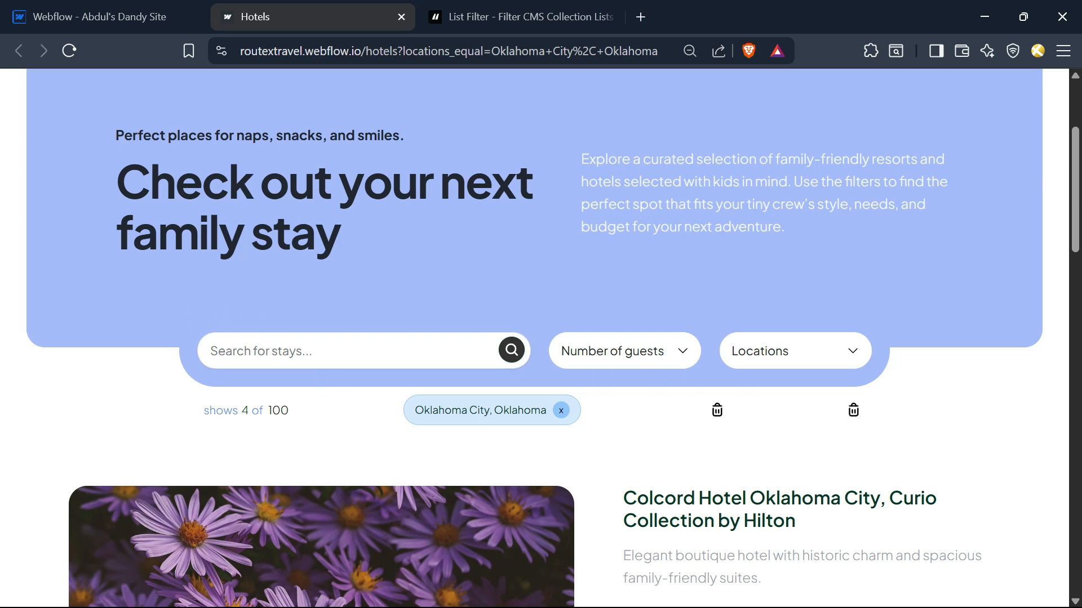
- Read the Debounce and Start Checked: Checkbox sections in the Finsweet List Filter documentation
{"action": "key", "text": "ctrl+Tab"}
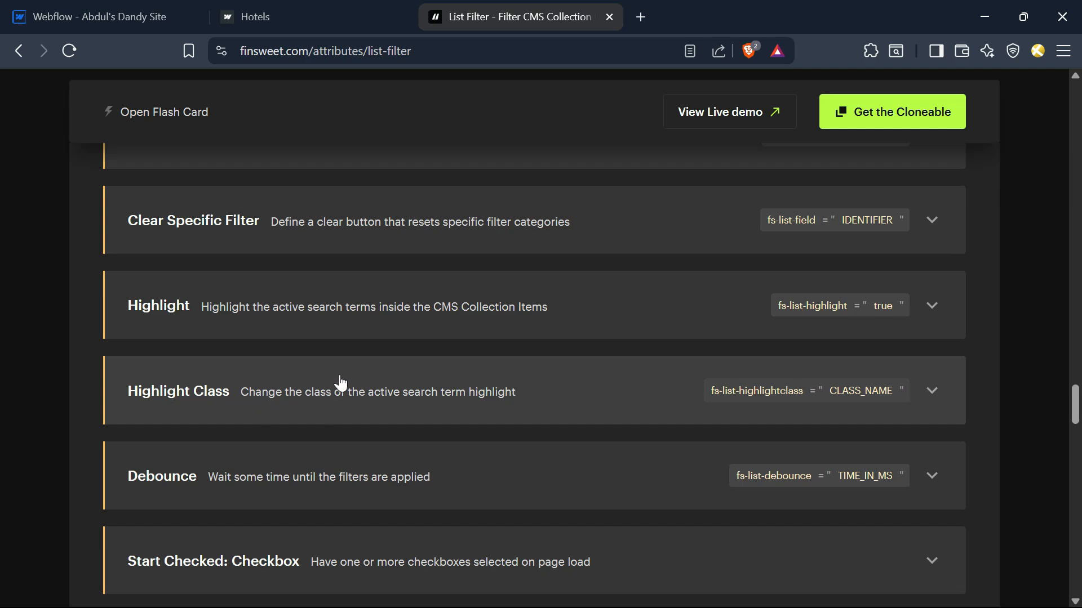
{"action": "scroll", "coordinate": [340, 383], "scroll_direction": "down", "scroll_amount": 2}
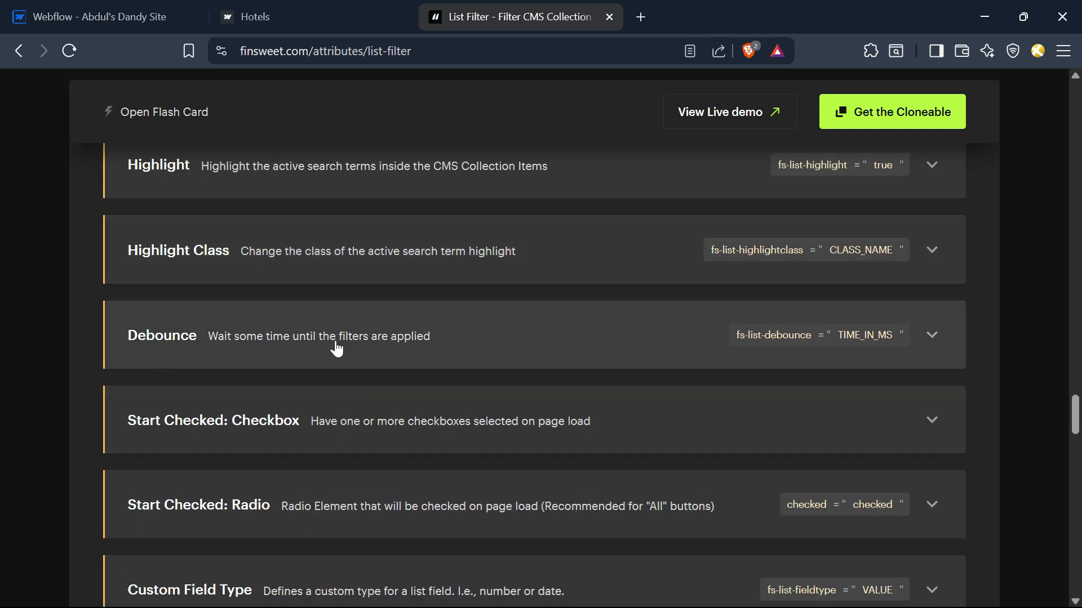
{"action": "left_click", "coordinate": [625, 333]}
{"action": "scroll", "coordinate": [623, 326], "scroll_direction": "down", "scroll_amount": 8}
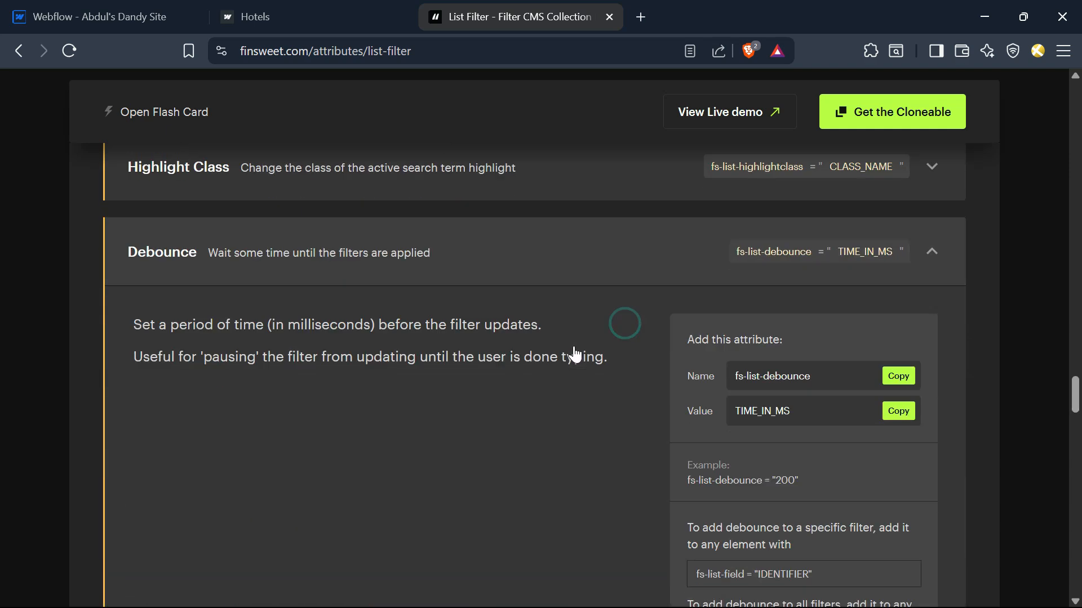
{"action": "scroll", "coordinate": [558, 386], "scroll_direction": "down", "scroll_amount": 2}
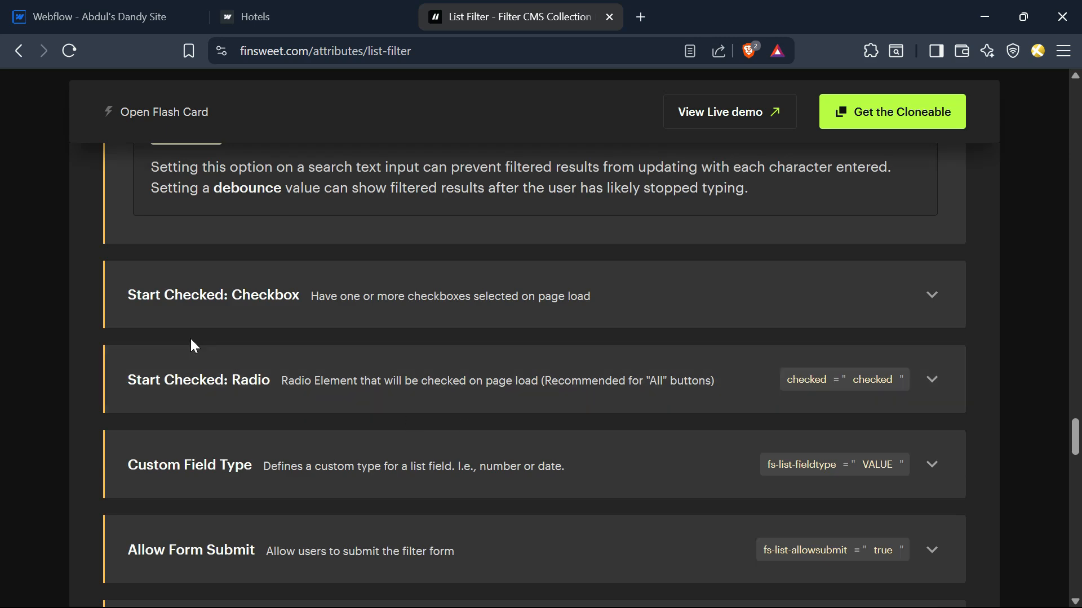
{"action": "left_click", "coordinate": [483, 302]}
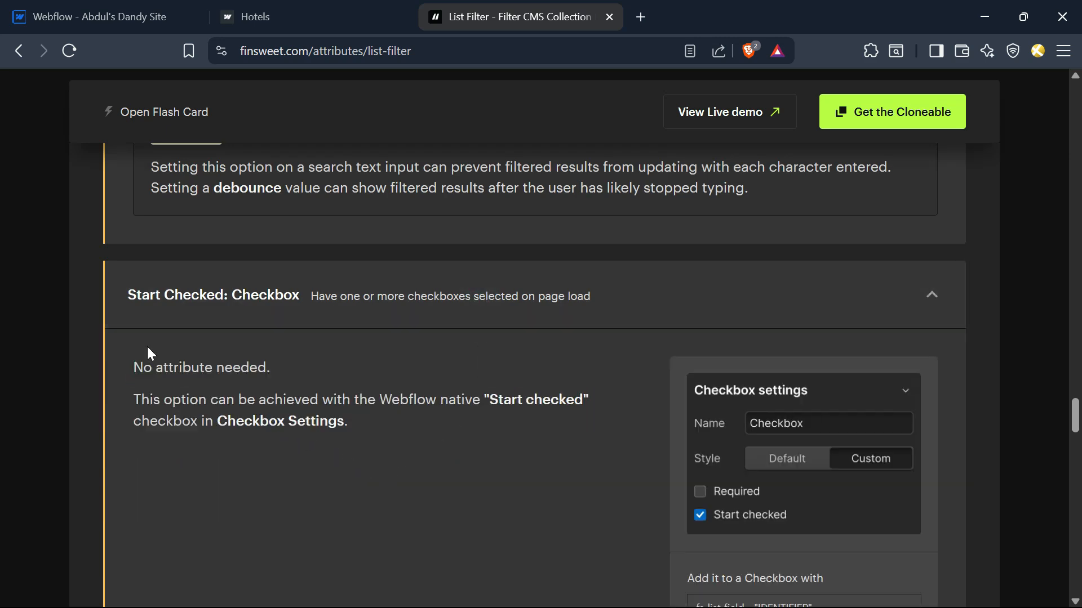
{"action": "scroll", "coordinate": [463, 479], "scroll_direction": "down", "scroll_amount": 2}
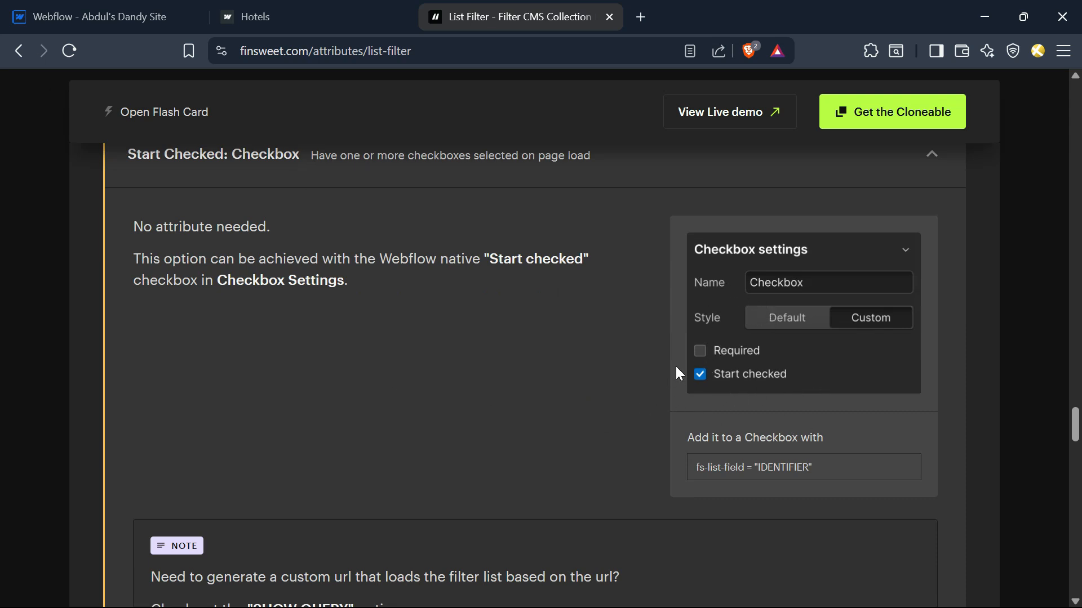
{"action": "scroll", "coordinate": [334, 381], "scroll_direction": "down", "scroll_amount": 4}
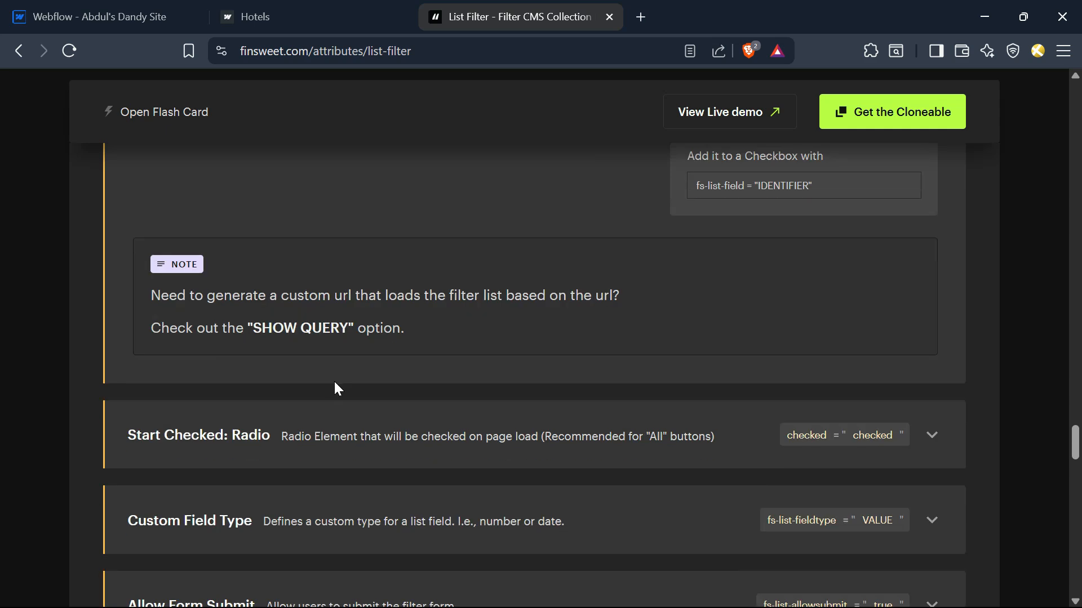
- Read the Start Checked: Radio documentation and compare it with the All locations option on the live Hotels page
{"action": "scroll", "coordinate": [333, 380], "scroll_direction": "down", "scroll_amount": 2}
{"action": "left_click", "coordinate": [400, 304]}
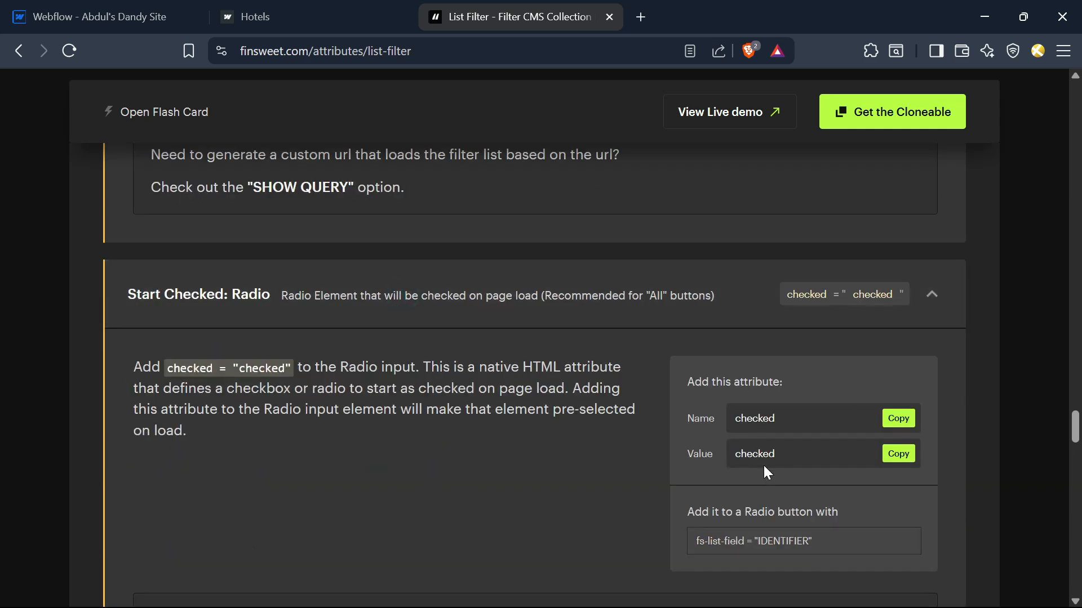
{"action": "left_click", "coordinate": [261, 13]}
{"action": "left_click", "coordinate": [791, 354]}
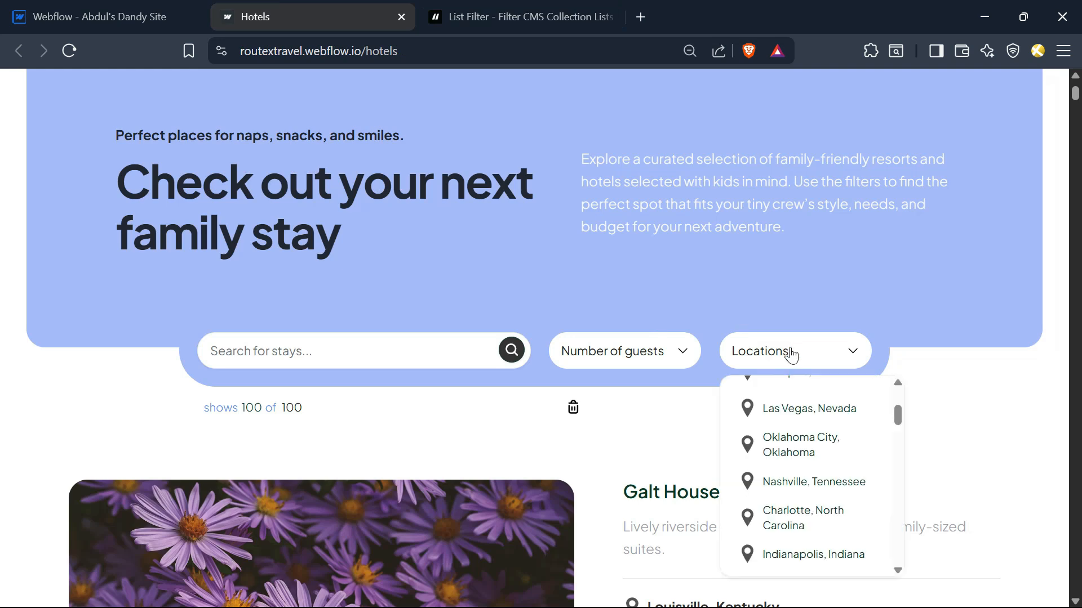
{"action": "scroll", "coordinate": [804, 459], "scroll_direction": "up", "scroll_amount": 5}
{"action": "scroll", "coordinate": [801, 451], "scroll_direction": "down", "scroll_amount": 4}
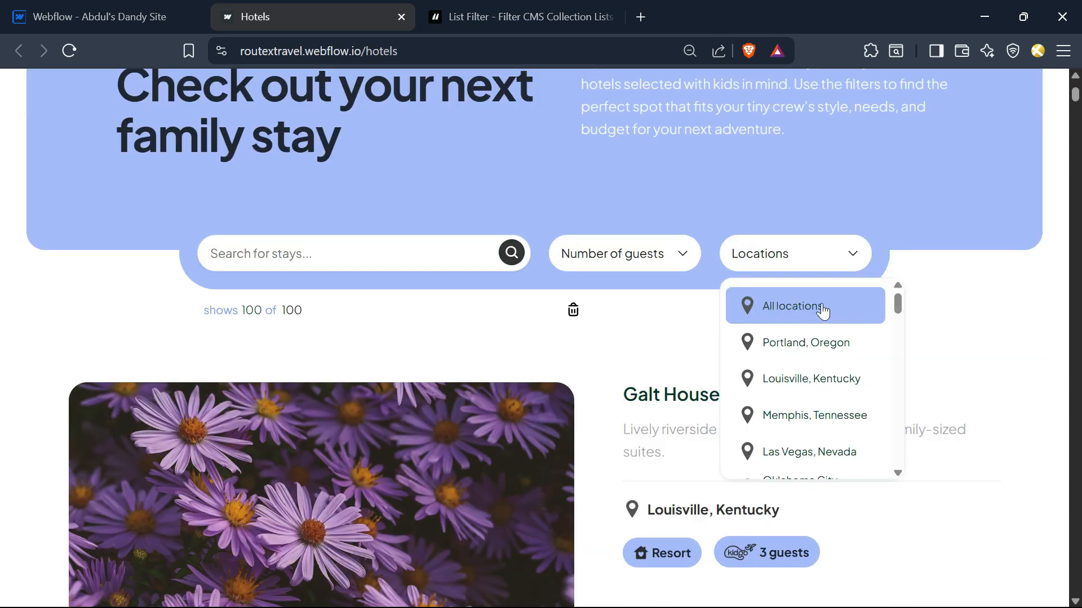
{"action": "left_click", "coordinate": [490, 12]}
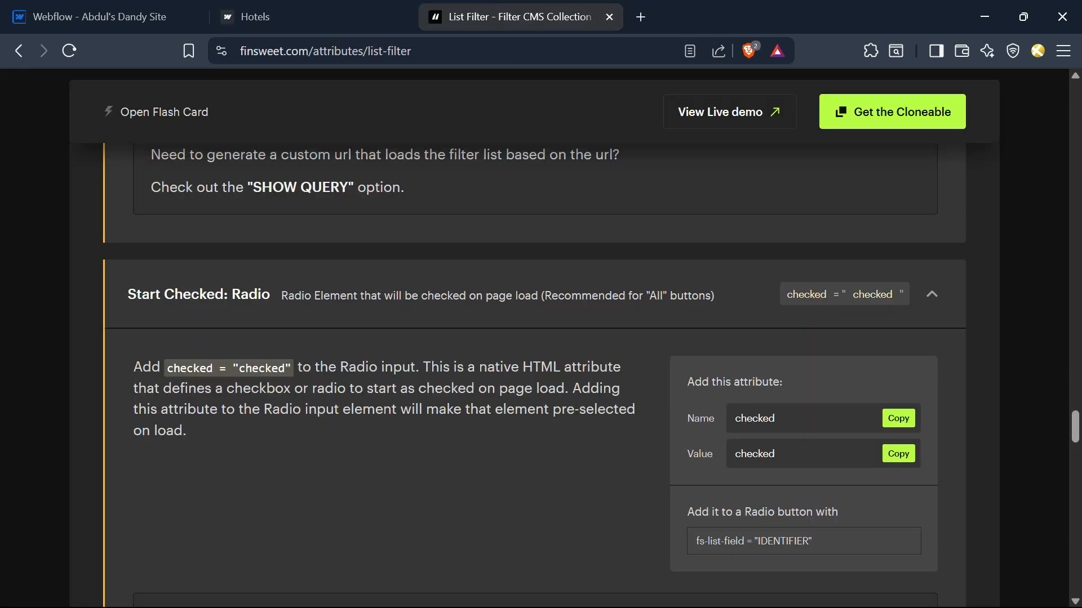
{"action": "left_click", "coordinate": [447, 313]}
- Read the Custom Field Type and Allow Form Submit sections of the documentation, collapsing each one when done
{"action": "scroll", "coordinate": [395, 408], "scroll_direction": "down", "scroll_amount": 3}
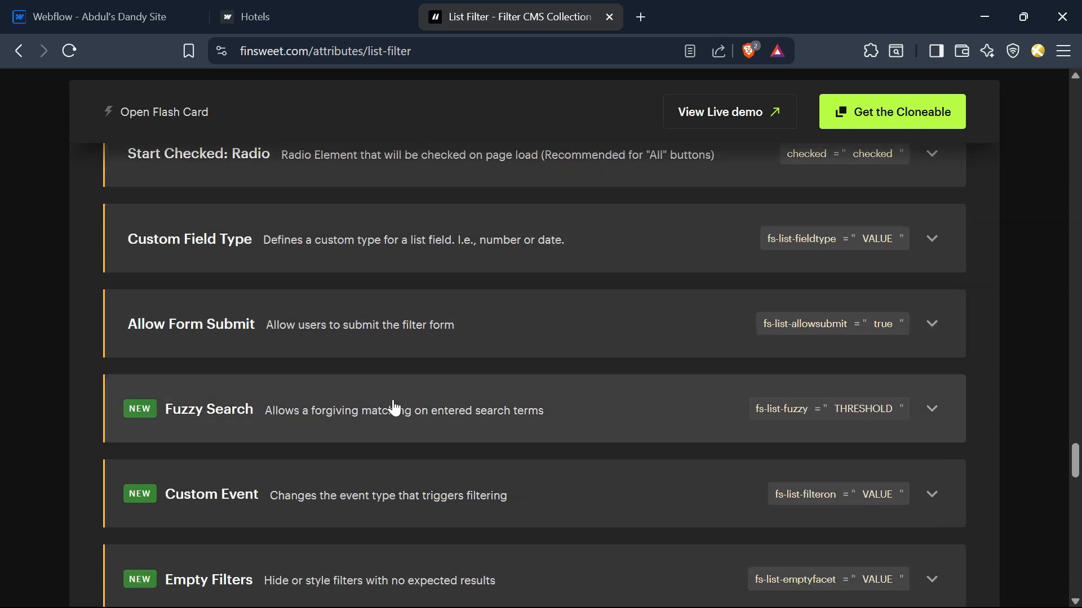
{"action": "left_click", "coordinate": [476, 231]}
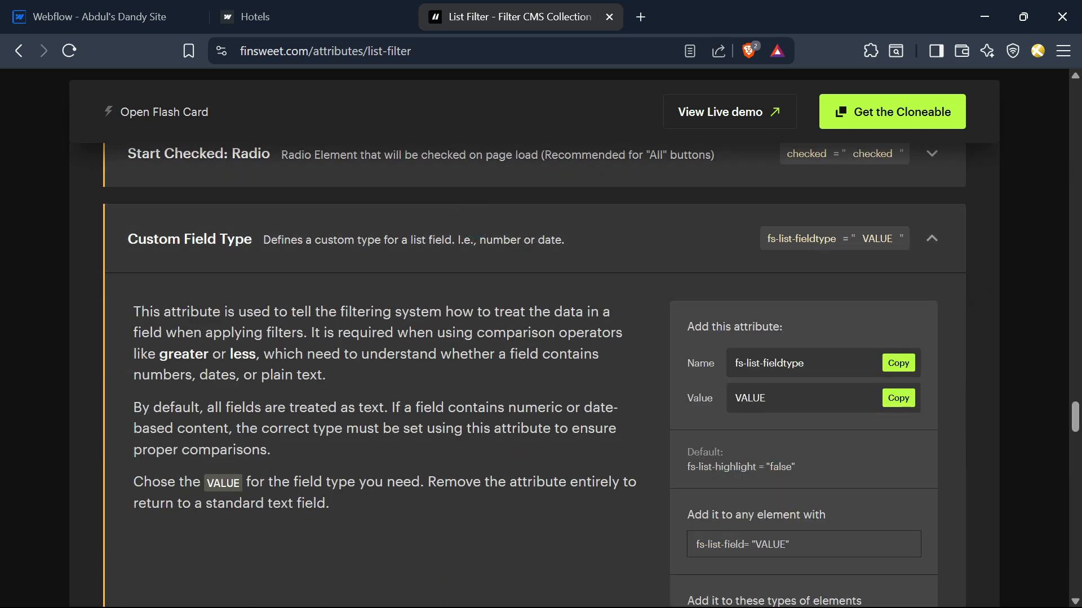
{"action": "scroll", "coordinate": [445, 490], "scroll_direction": "down", "scroll_amount": 5}
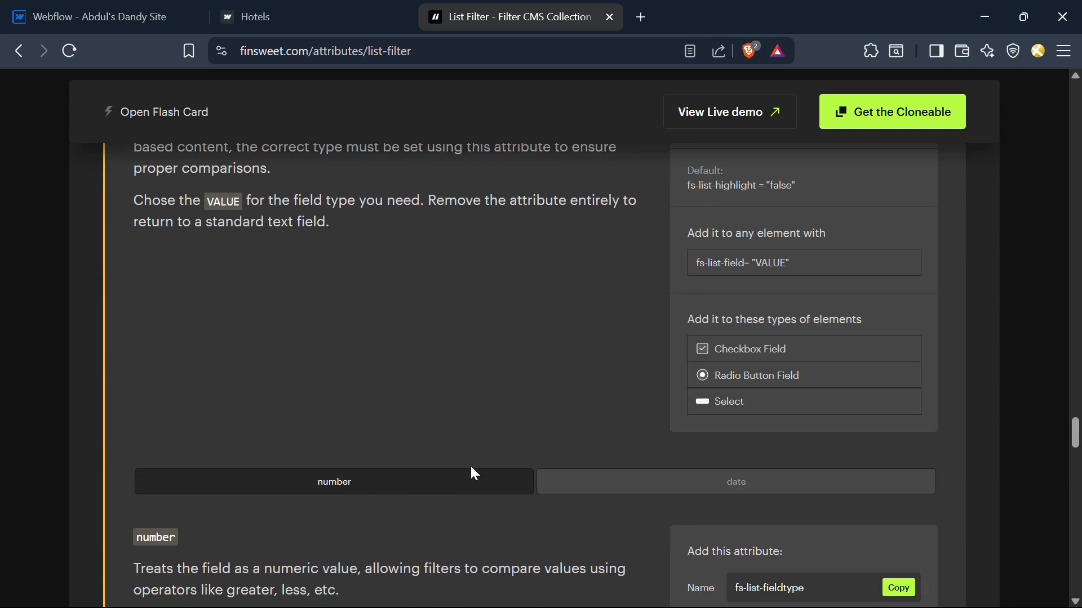
{"action": "scroll", "coordinate": [473, 472], "scroll_direction": "up", "scroll_amount": 6}
{"action": "left_click", "coordinate": [466, 234]}
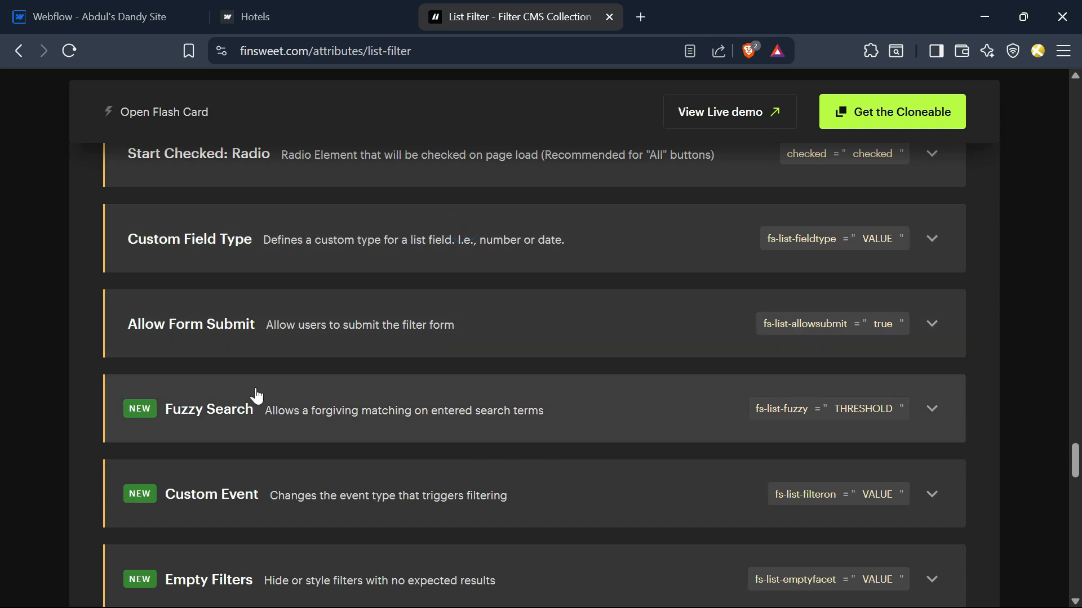
{"action": "left_click", "coordinate": [635, 341]}
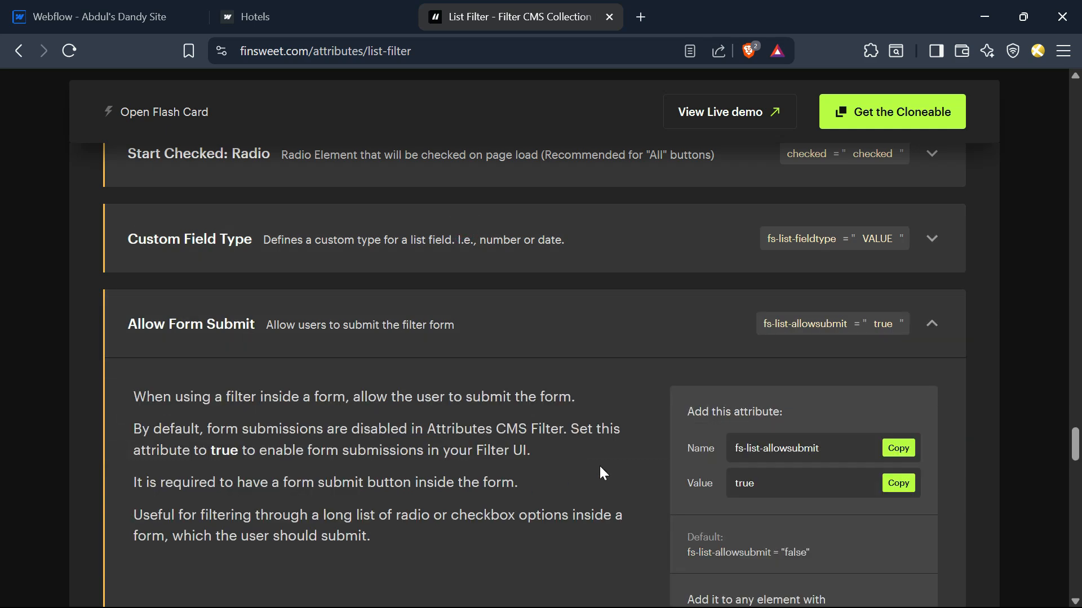
{"action": "left_click", "coordinate": [457, 337]}
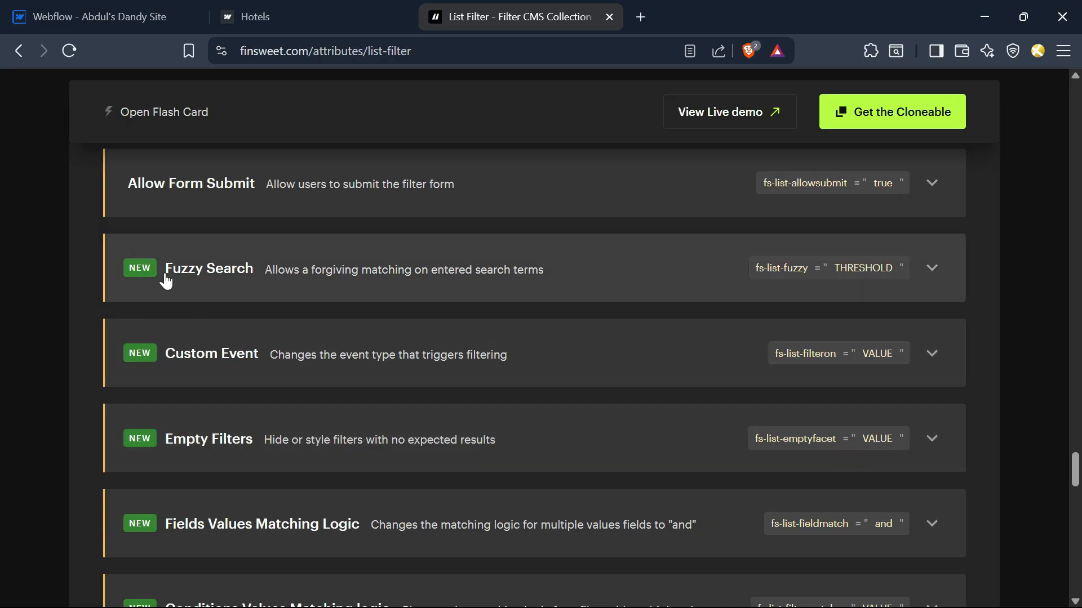
- Read the Fuzzy Search section of the List Filter documentation, including its threshold range and matching example
{"action": "left_click", "coordinate": [480, 284]}
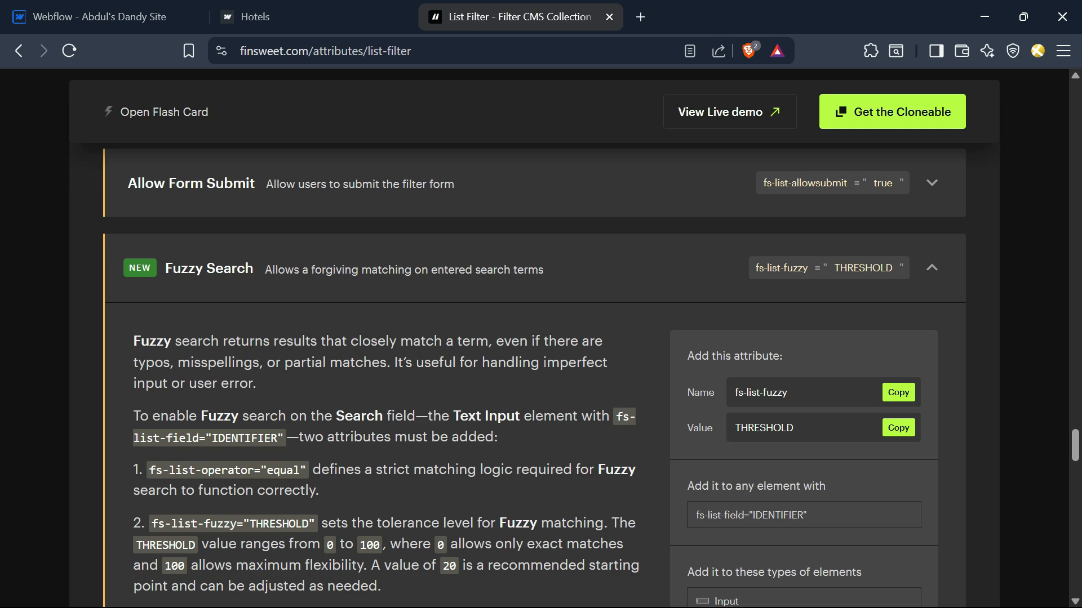
{"action": "scroll", "coordinate": [451, 457], "scroll_direction": "down", "scroll_amount": 5}
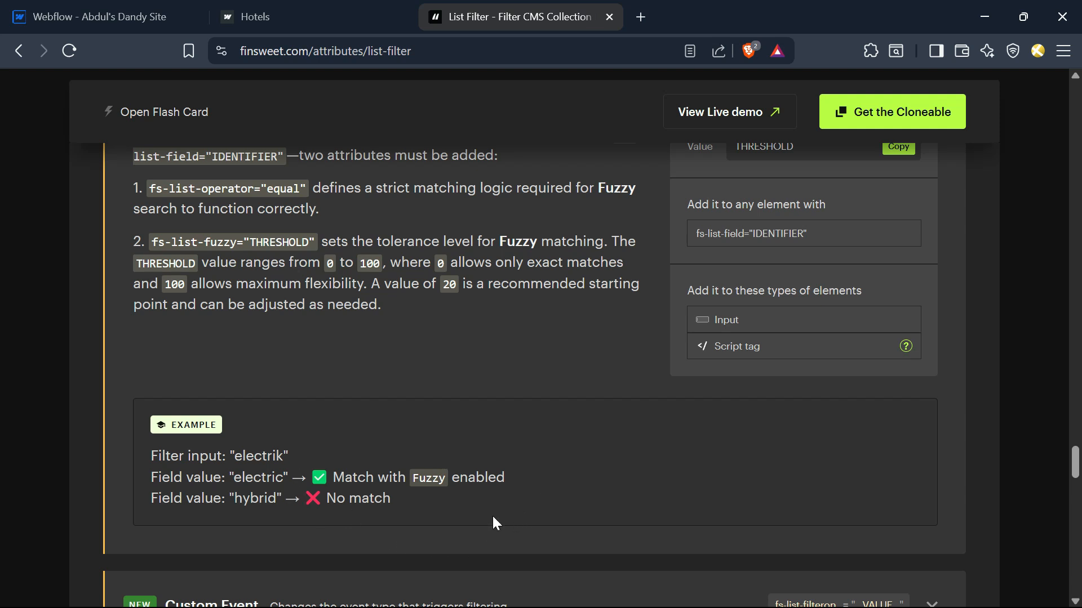
{"action": "scroll", "coordinate": [429, 536], "scroll_direction": "up", "scroll_amount": 3}
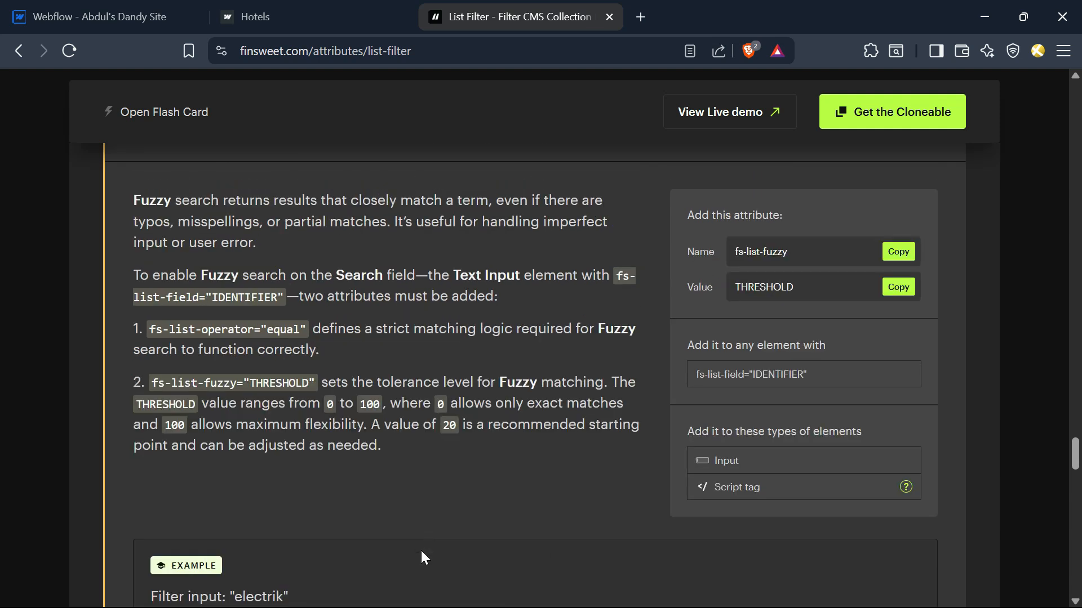
- Copy the fs-list-fuzzy attribute name from the documentation and add it to the Webflow search input with value 20
{"action": "left_click", "coordinate": [901, 255]}
{"action": "left_click", "coordinate": [82, 3]}
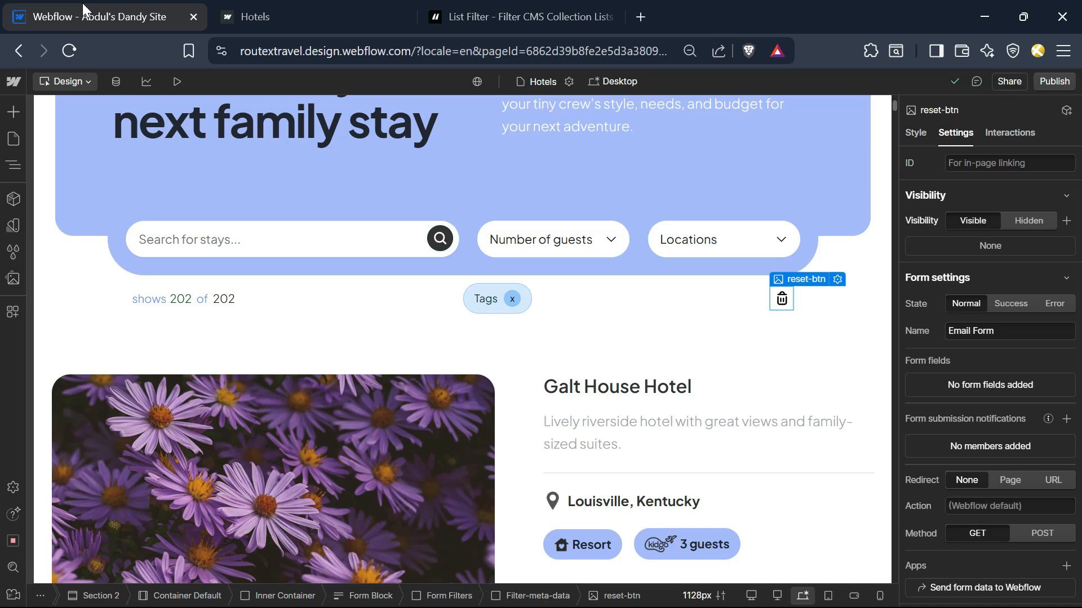
{"action": "left_click", "coordinate": [299, 247]}
{"action": "scroll", "coordinate": [990, 394], "scroll_direction": "down", "scroll_amount": 5}
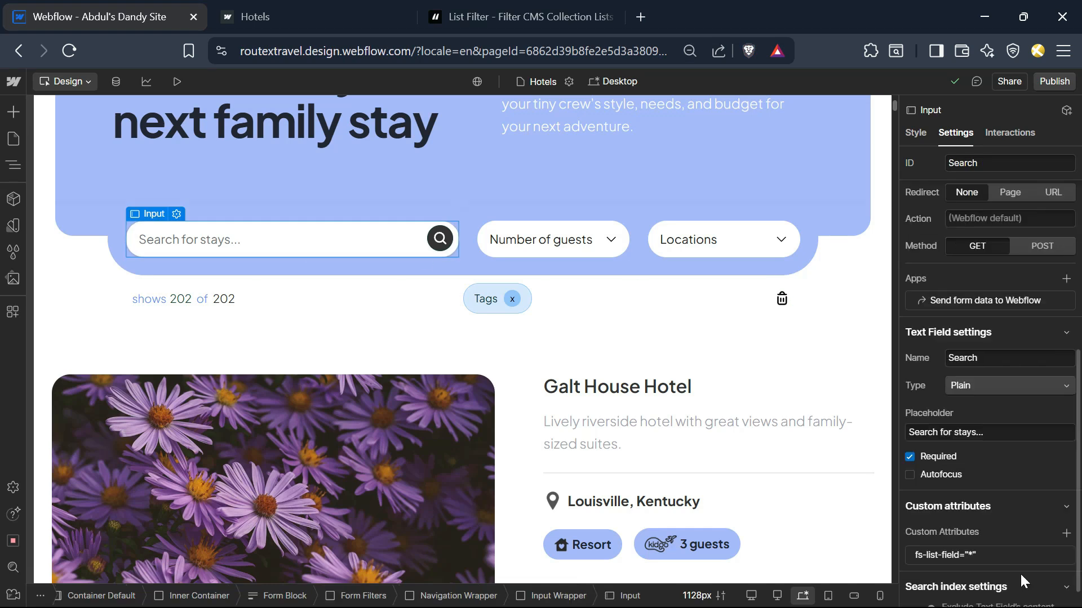
{"action": "left_click", "coordinate": [1066, 533]}
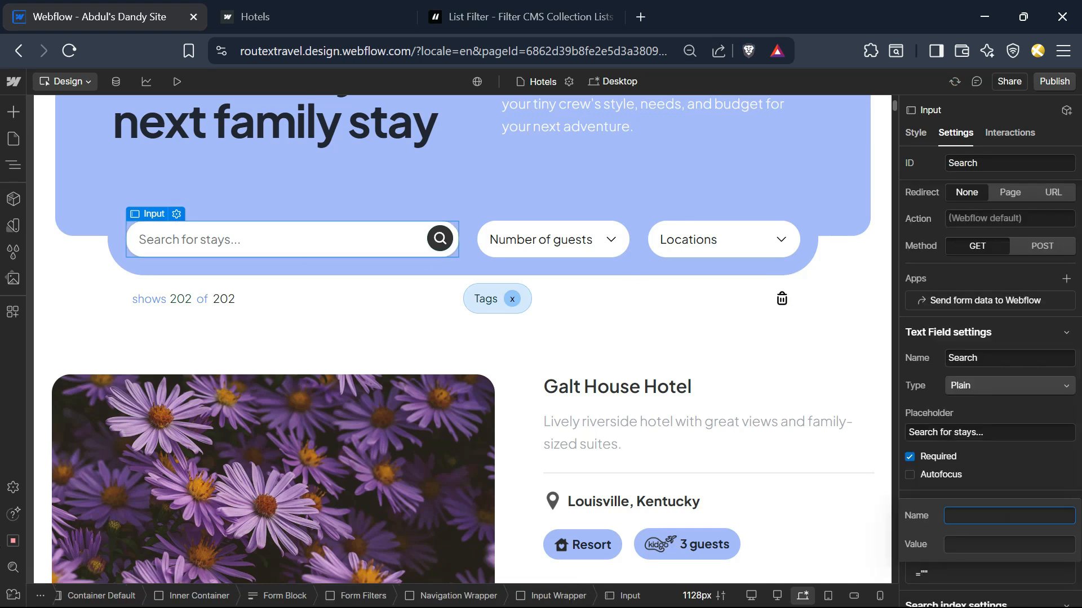
{"action": "key", "text": "ctrl+v"}
{"action": "key", "text": "Tab"}
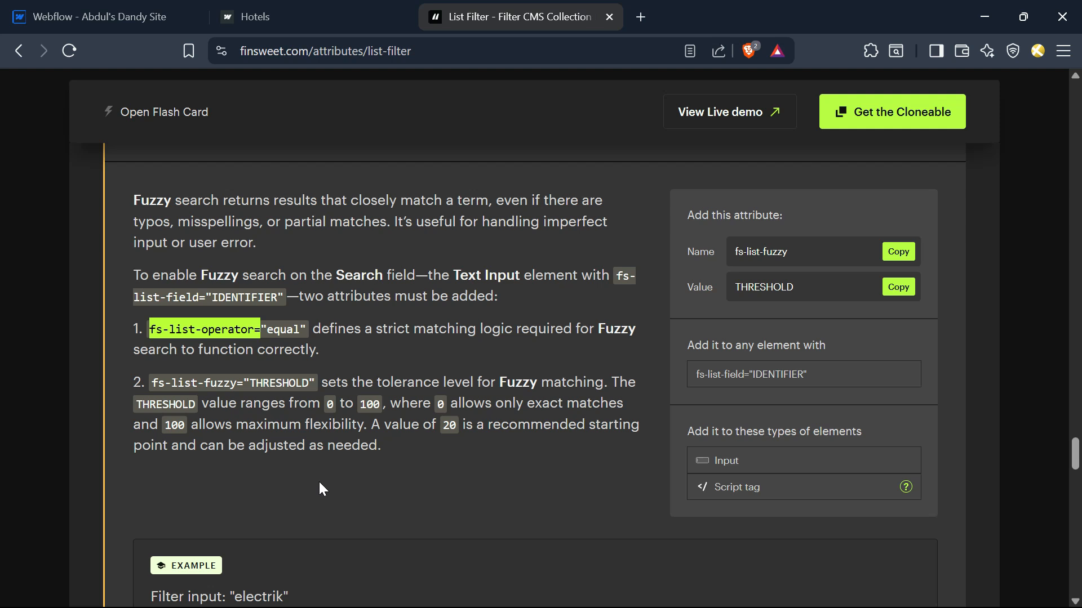
- Copy the operator attribute from the Fuzzy Search documentation and add fs-list-operator with value equal to the Webflow search input
{"action": "left_click", "coordinate": [319, 483]}
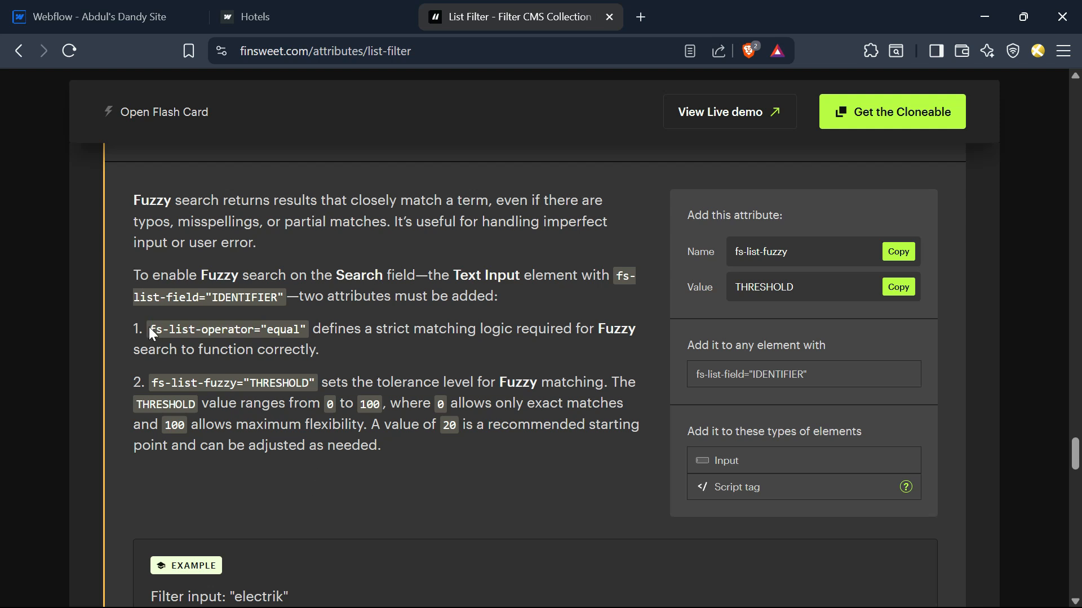
{"action": "left_click_drag", "start_coordinate": [148, 329], "coordinate": [260, 329]}
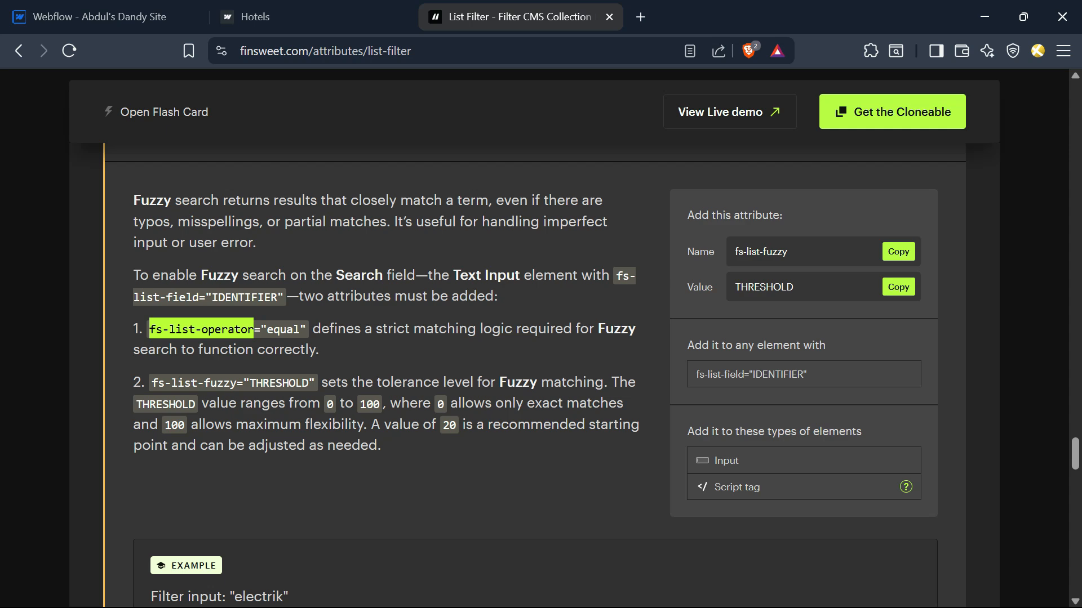
{"action": "left_click", "coordinate": [111, 9]}
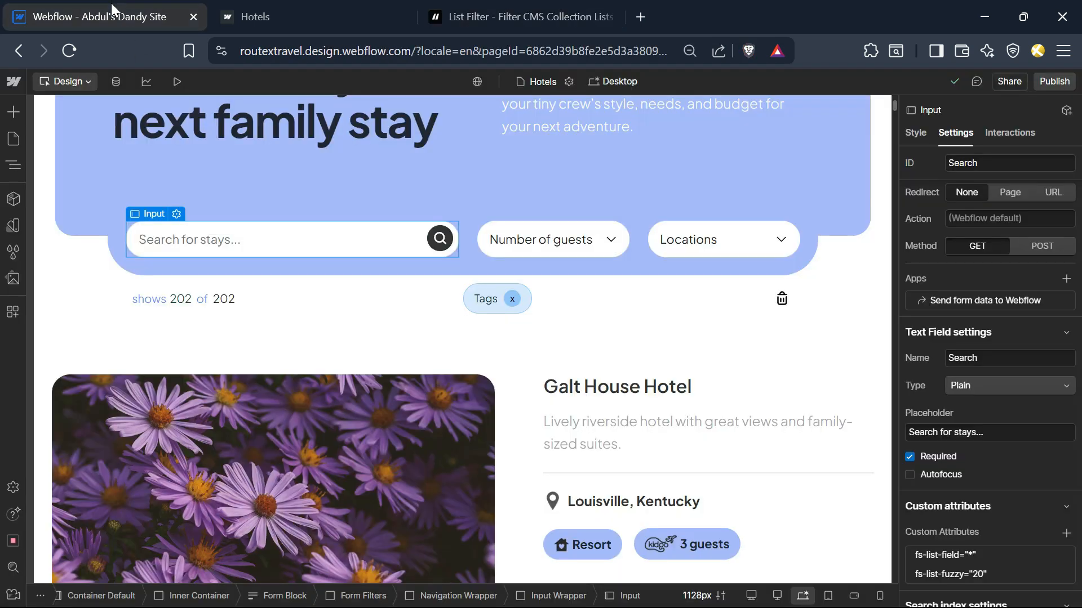
{"action": "left_click", "coordinate": [1066, 533]}
{"action": "key", "text": "ctrl+v"}
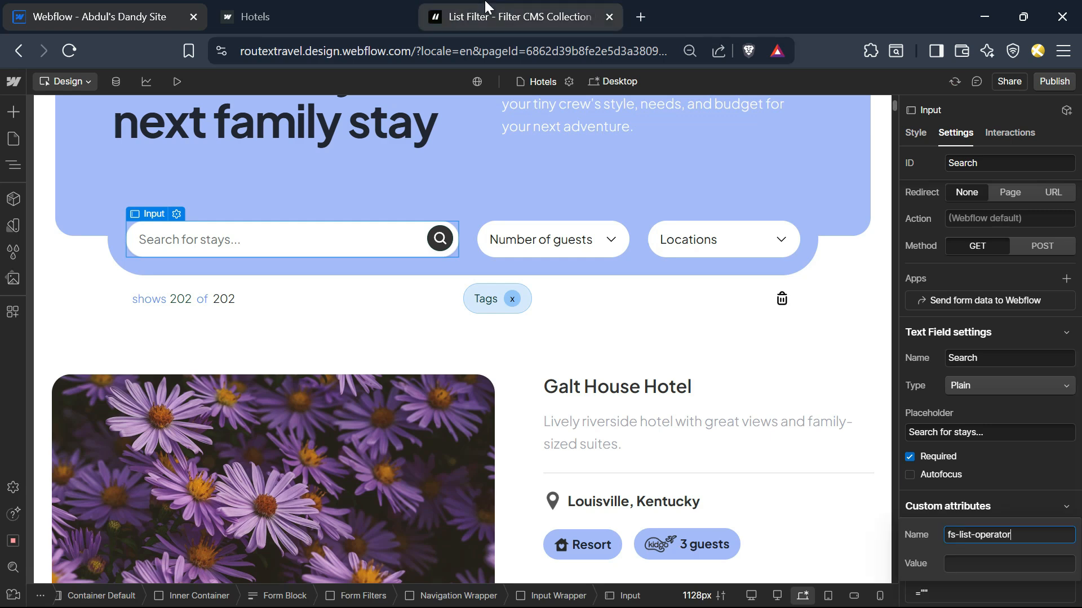
{"action": "left_click", "coordinate": [519, 16]}
{"action": "double_click", "coordinate": [283, 329]}
{"action": "left_click", "coordinate": [99, 17]}
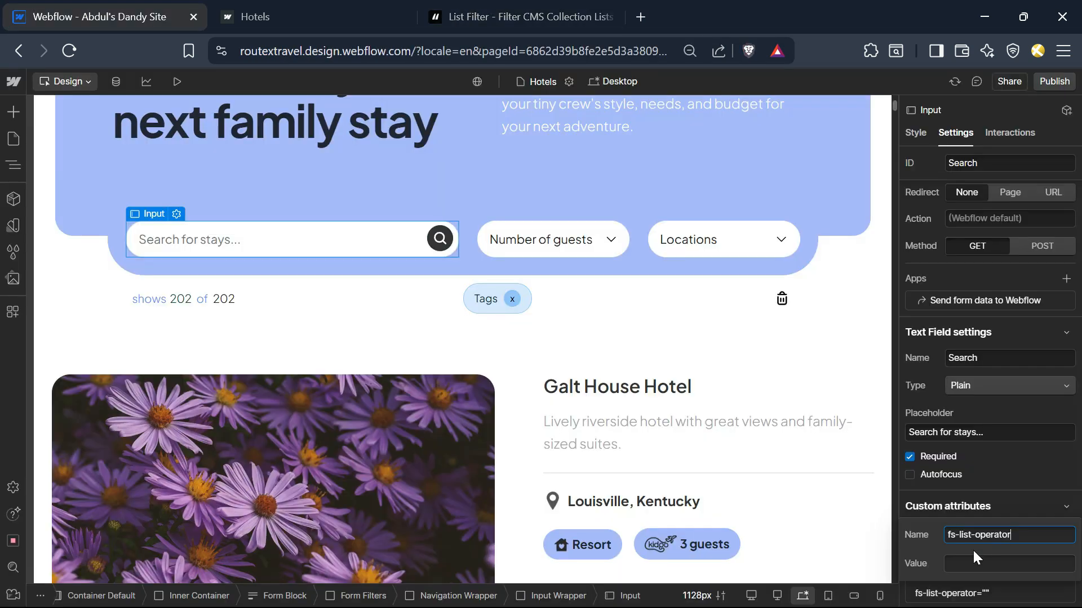
{"action": "left_click", "coordinate": [962, 561]}
{"action": "key", "text": "ctrl+v"}
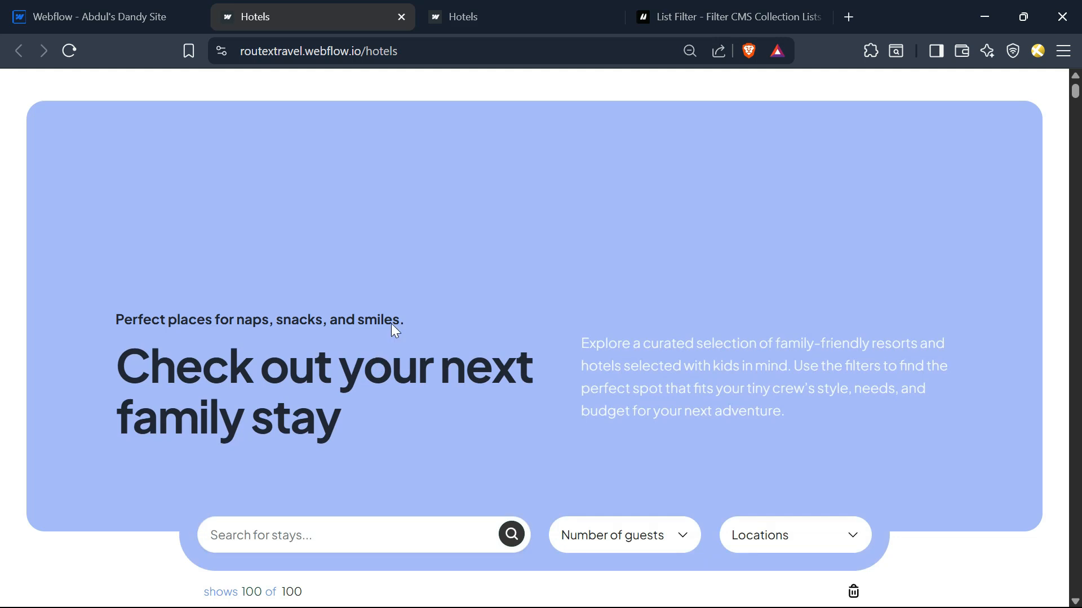
- Test fuzzy matching on the newly published Hotels page by searching stays for the misspelled term "tenese"
{"action": "scroll", "coordinate": [397, 311], "scroll_direction": "down", "scroll_amount": 5}
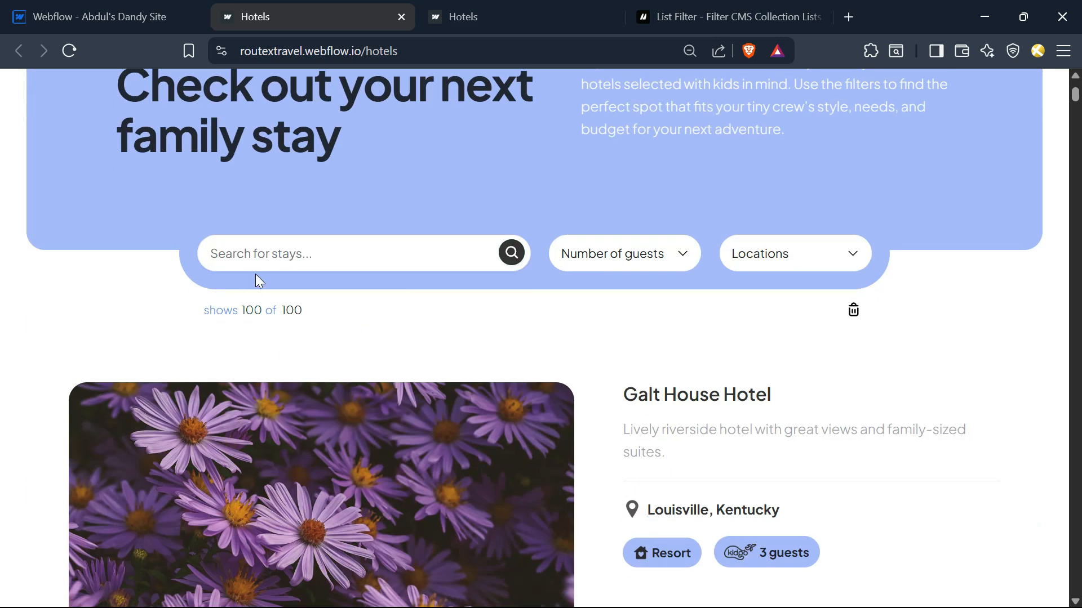
{"action": "left_click", "coordinate": [257, 265]}
{"action": "type", "text": "e"}
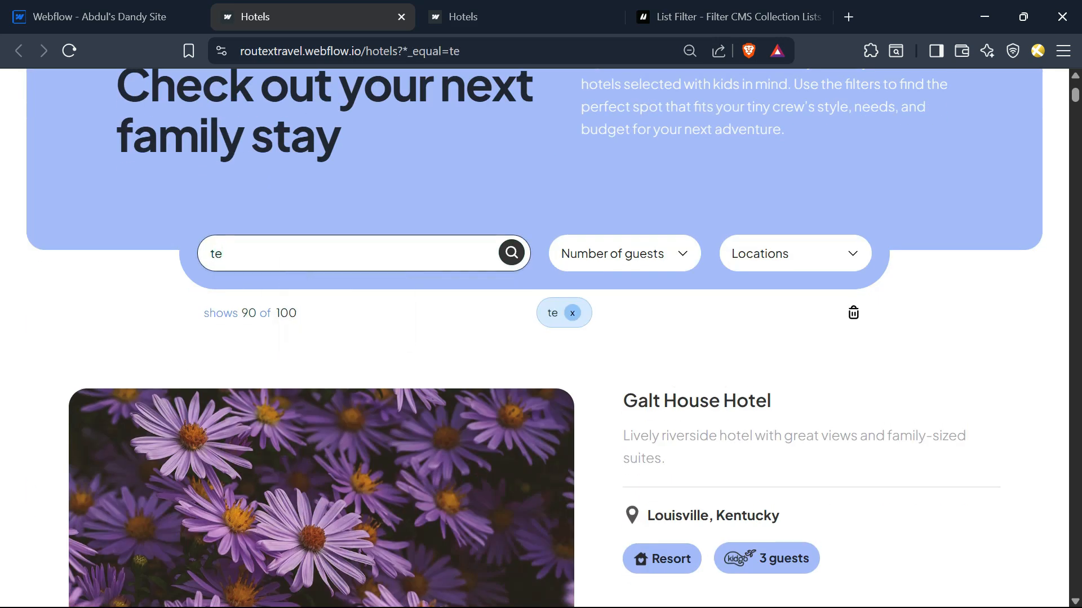
{"action": "type", "text": "nese"}
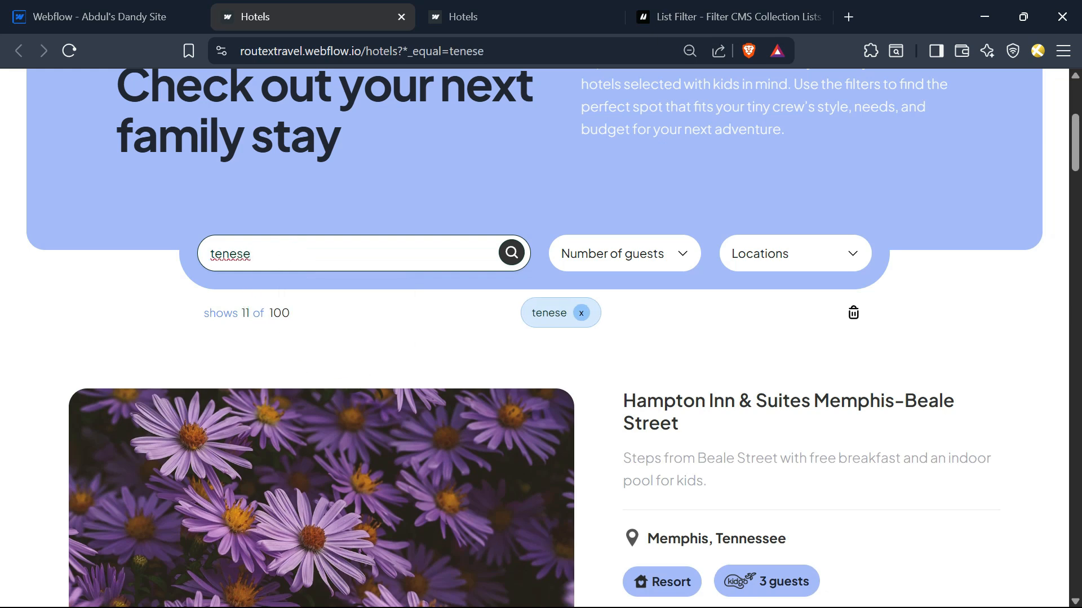
{"action": "scroll", "coordinate": [628, 483], "scroll_direction": "down", "scroll_amount": 2}
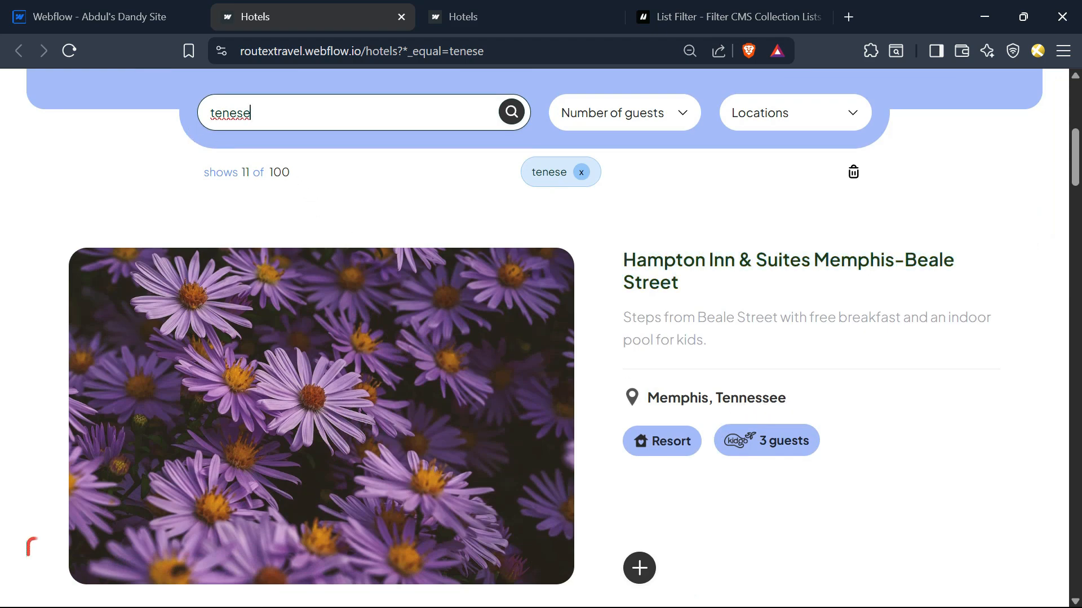
- Search for "tenese" on the other Hotels page that still uses the contain operator, for comparison
{"action": "left_click", "coordinate": [510, 6]}
{"action": "scroll", "coordinate": [208, 405], "scroll_direction": "up", "scroll_amount": 3}
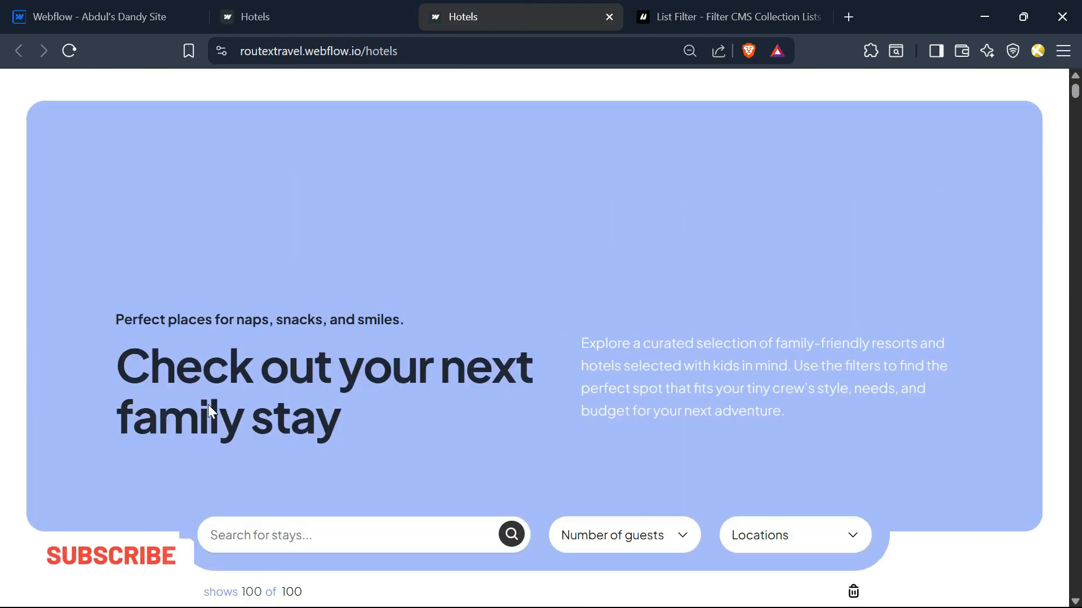
{"action": "scroll", "coordinate": [196, 363], "scroll_direction": "down", "scroll_amount": 2}
{"action": "left_click", "coordinate": [220, 395]}
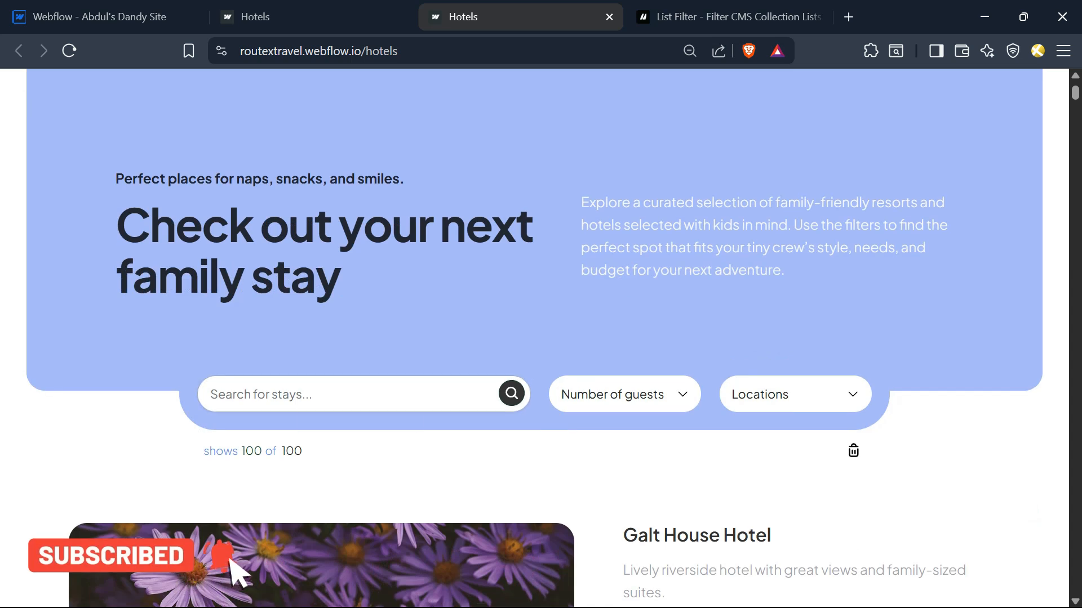
{"action": "left_click", "coordinate": [292, 396]}
{"action": "type", "text": "te"}
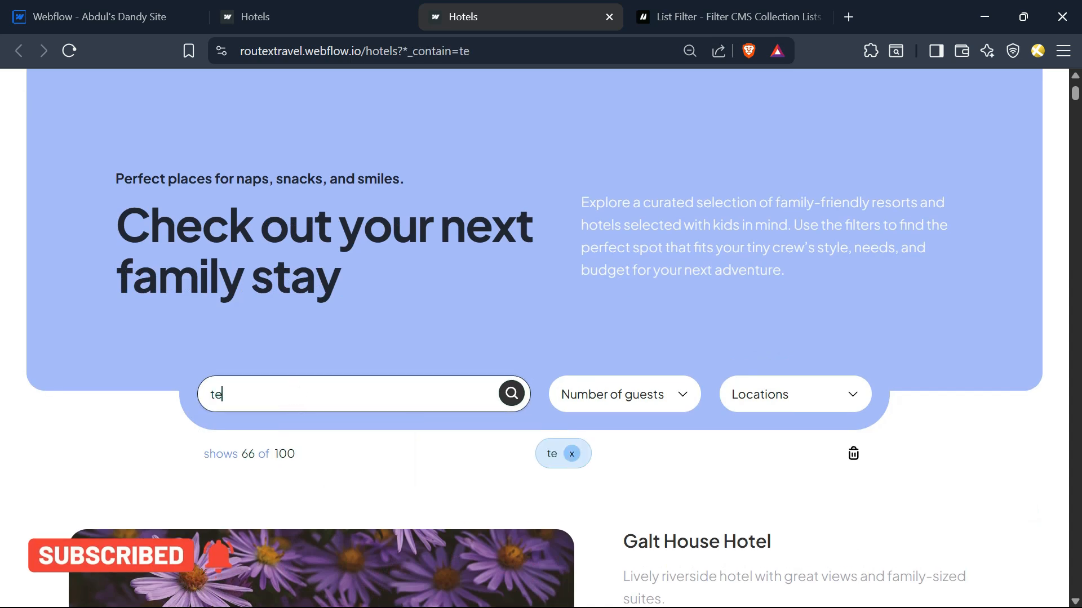
{"action": "type", "text": "nese"}
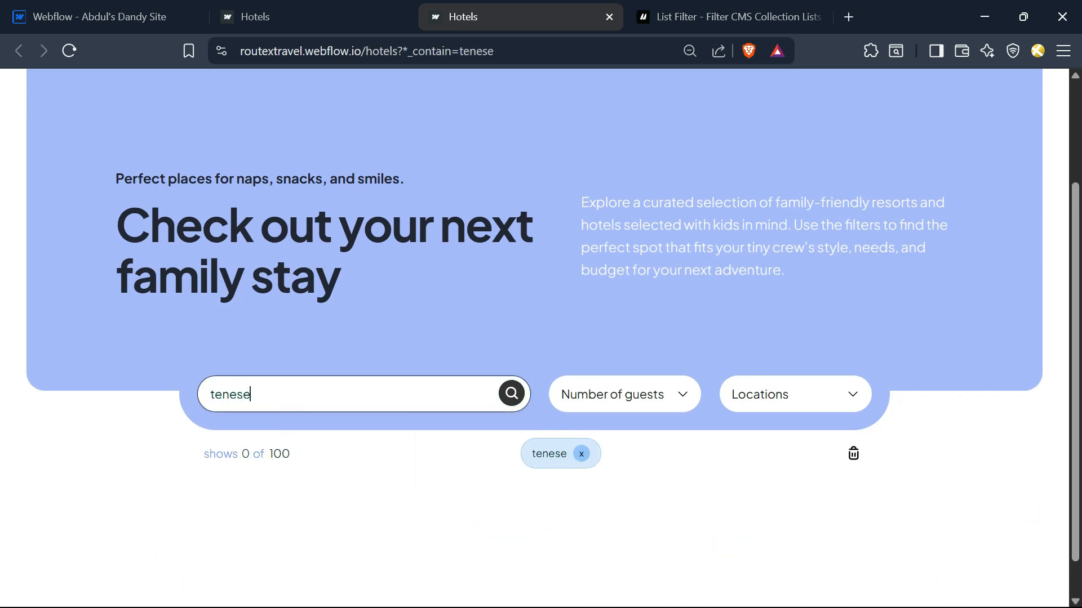
{"action": "scroll", "coordinate": [491, 440], "scroll_direction": "down", "scroll_amount": 1}
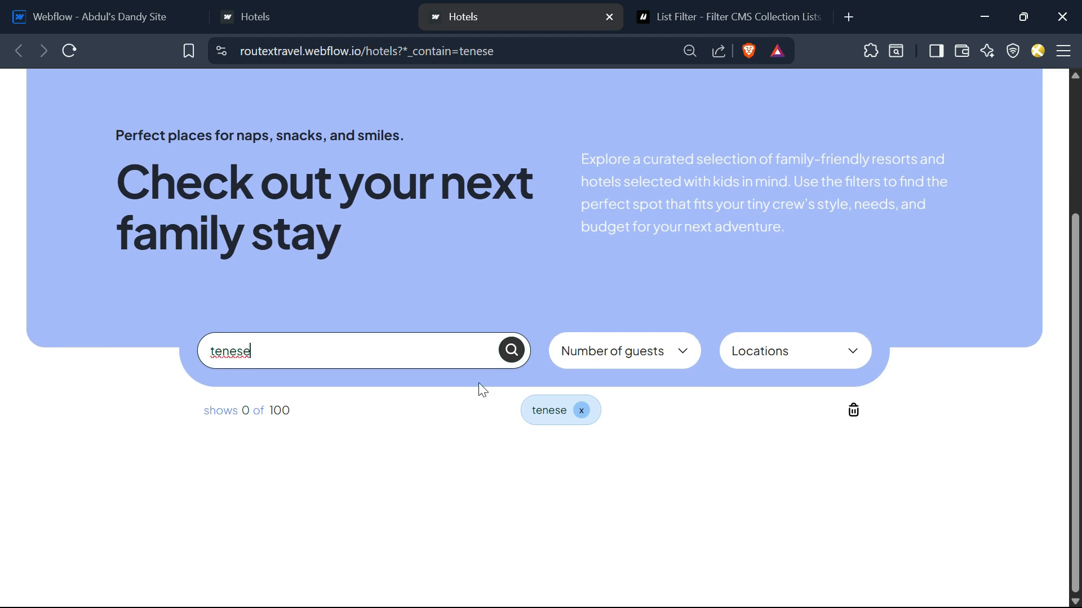
- Compare the fuzzy "tenese" results on the Hotels page with the threshold and operator explanation in the Finsweet documentation
{"action": "left_click", "coordinate": [257, 17]}
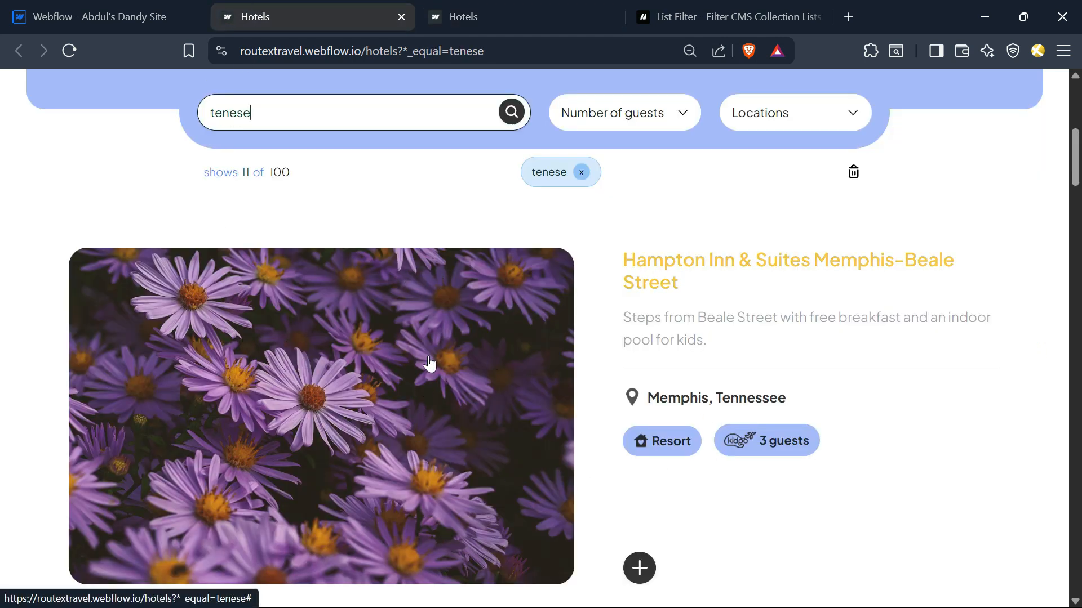
{"action": "left_click", "coordinate": [732, 14]}
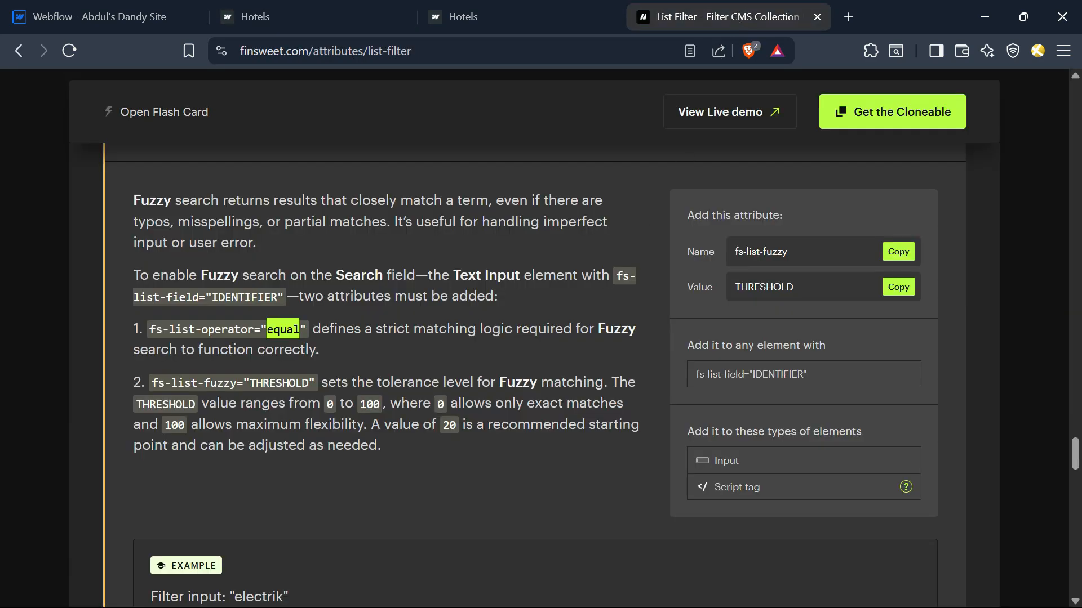
{"action": "left_click", "coordinate": [333, 18]}
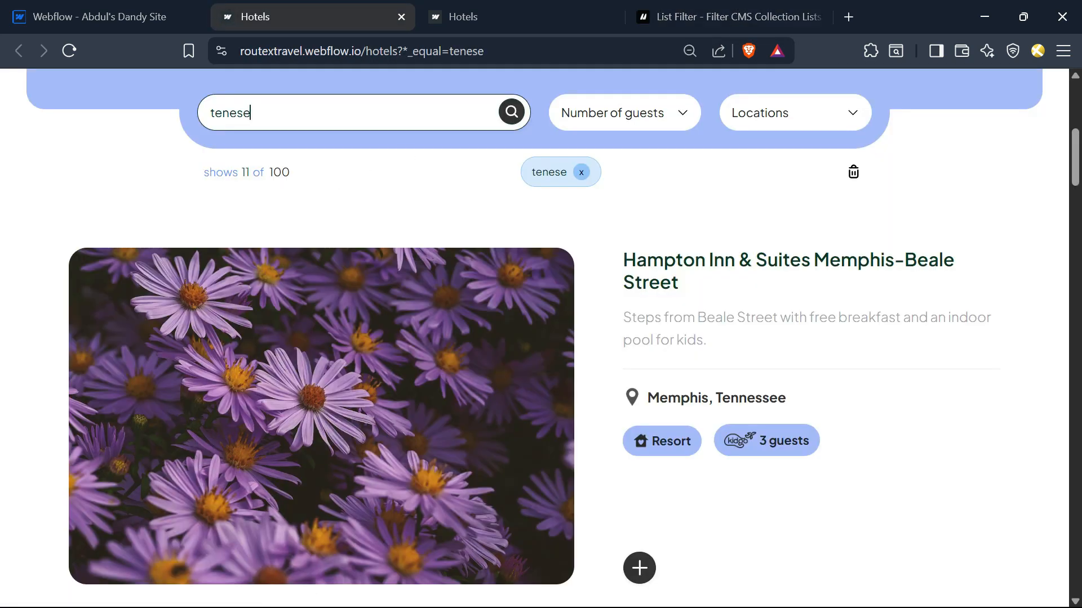
{"action": "left_click", "coordinate": [658, 13]}
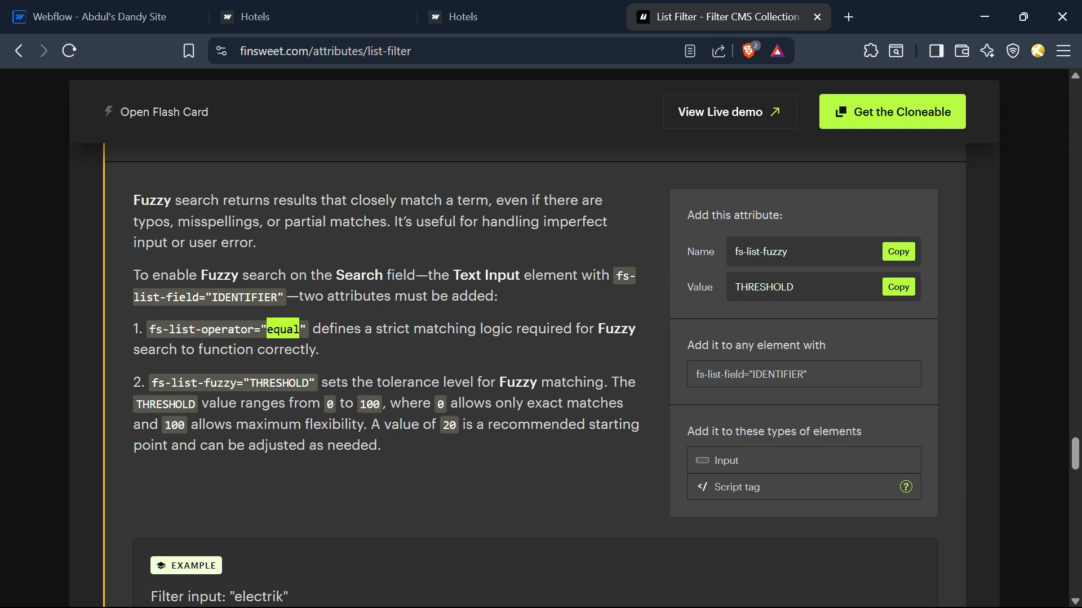
{"action": "left_click", "coordinate": [262, 7]}
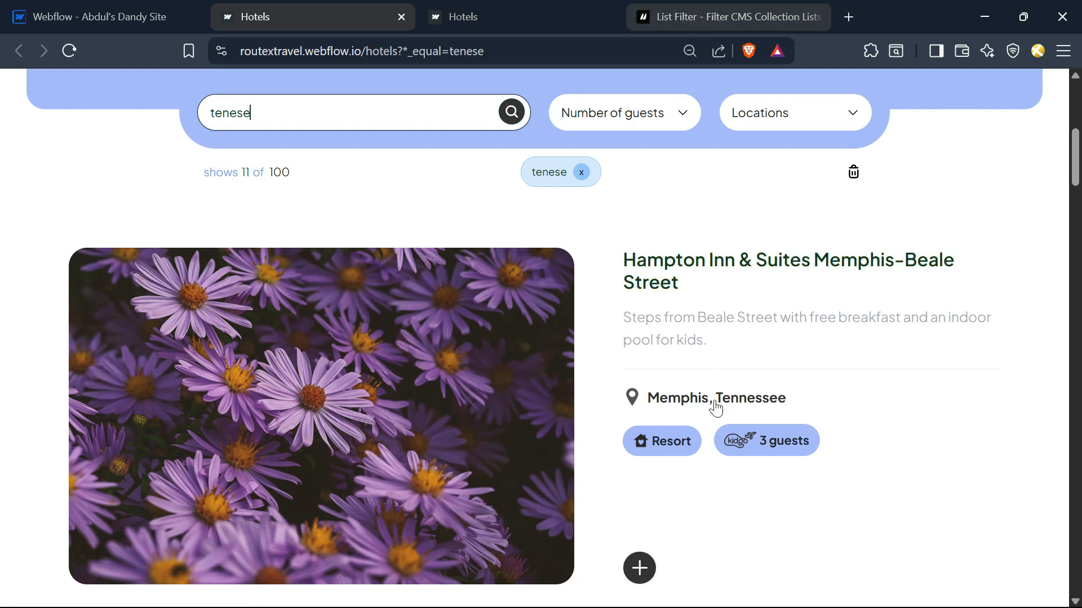
{"action": "scroll", "coordinate": [442, 499], "scroll_direction": "down", "scroll_amount": 1}
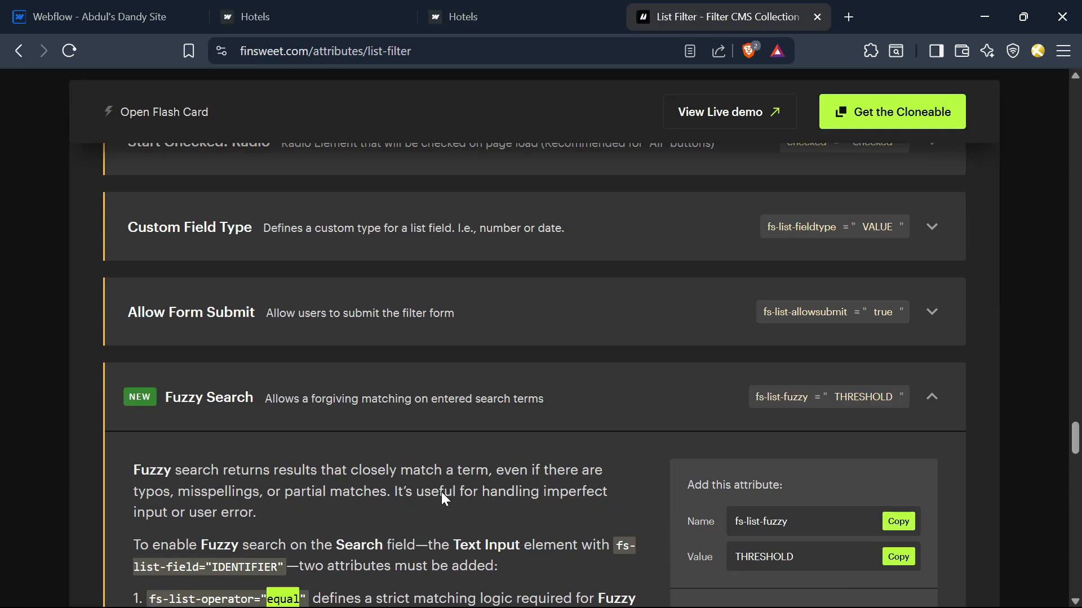
- Collapse the Fuzzy Search section and review the remaining documentation options, from Custom Event through Conditions Operator
{"action": "scroll", "coordinate": [441, 492], "scroll_direction": "up", "scroll_amount": 1}
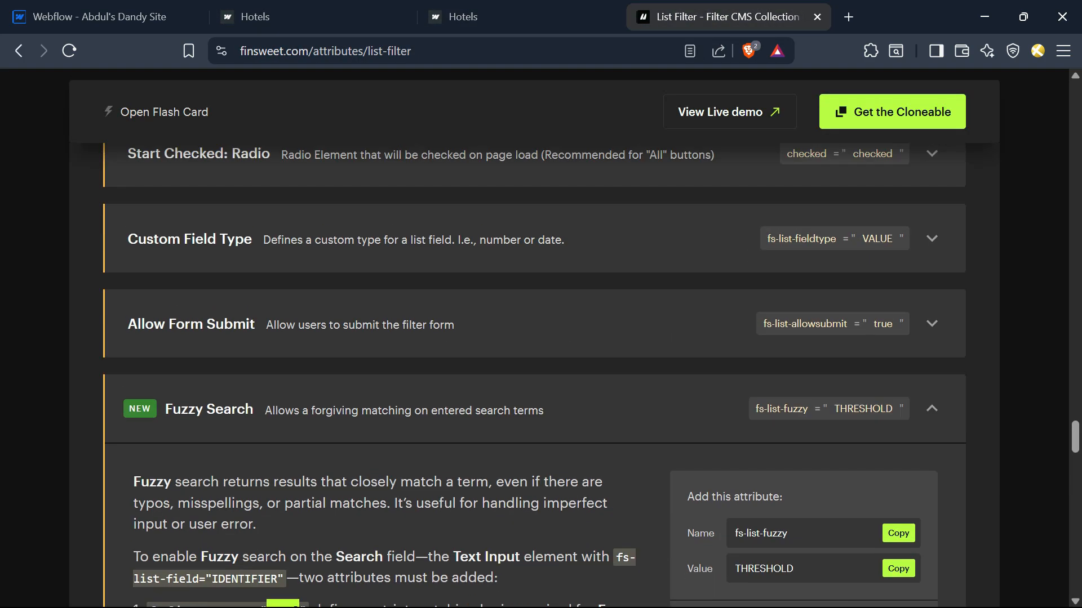
{"action": "left_click", "coordinate": [306, 414]}
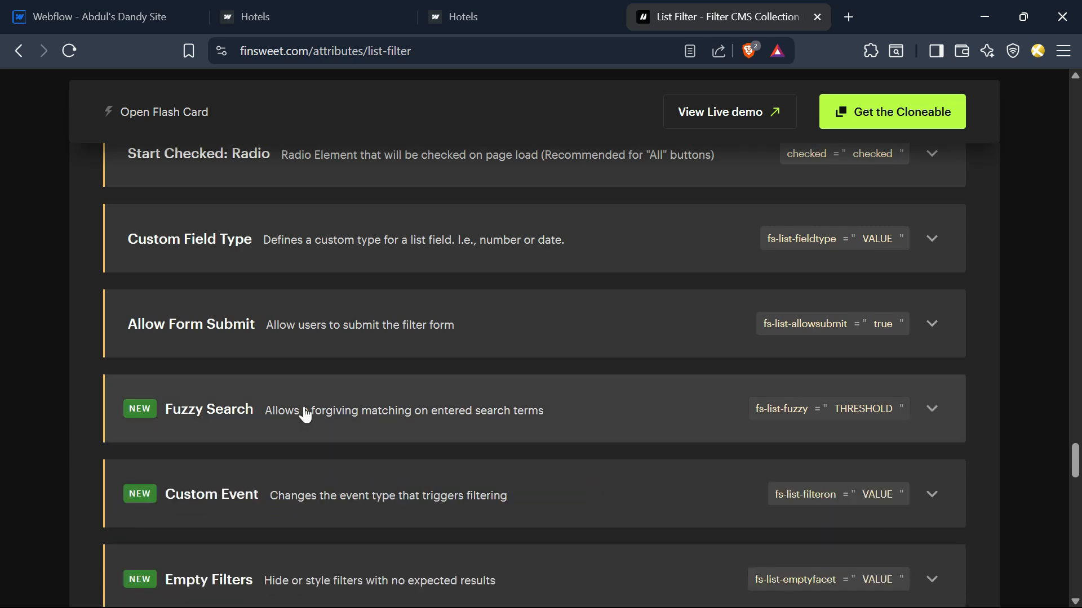
{"action": "scroll", "coordinate": [304, 450], "scroll_direction": "down", "scroll_amount": 3}
{"action": "scroll", "coordinate": [309, 471], "scroll_direction": "down", "scroll_amount": 3}
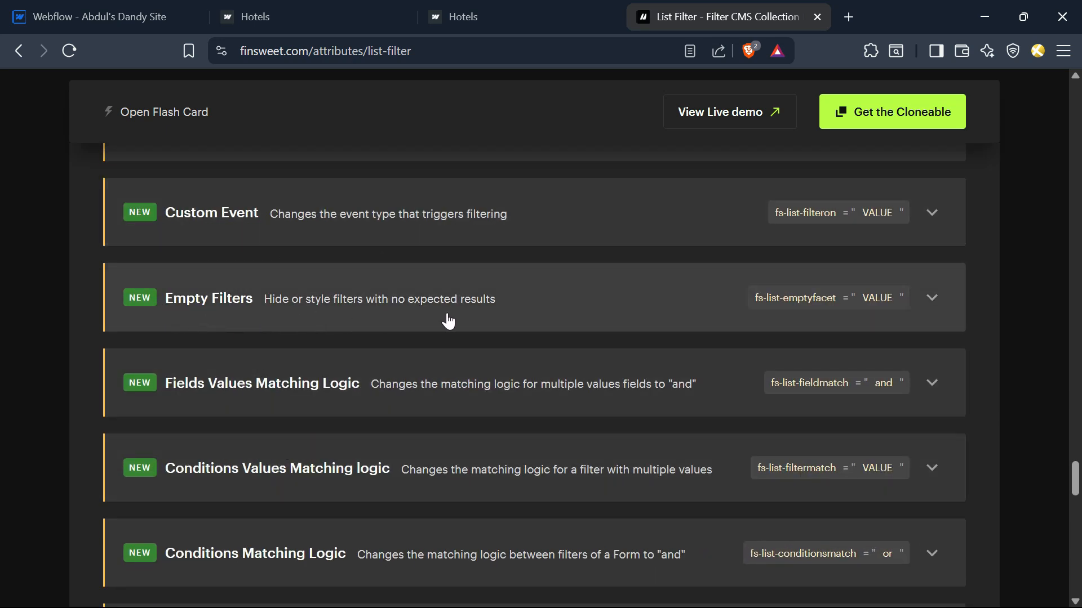
{"action": "scroll", "coordinate": [315, 456], "scroll_direction": "down", "scroll_amount": 3}
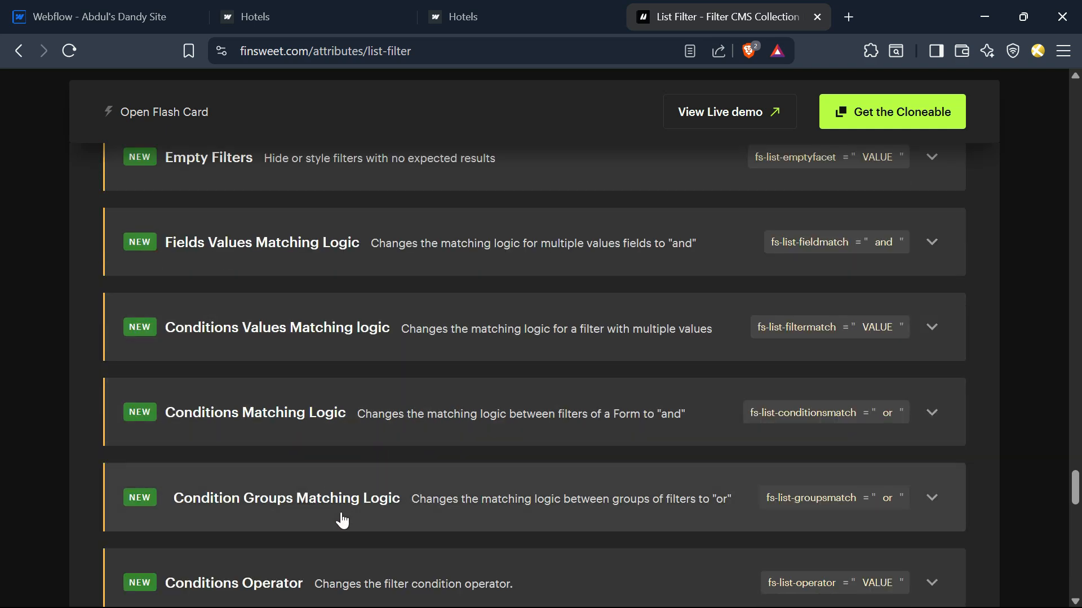
{"action": "scroll", "coordinate": [340, 519], "scroll_direction": "down", "scroll_amount": 3}
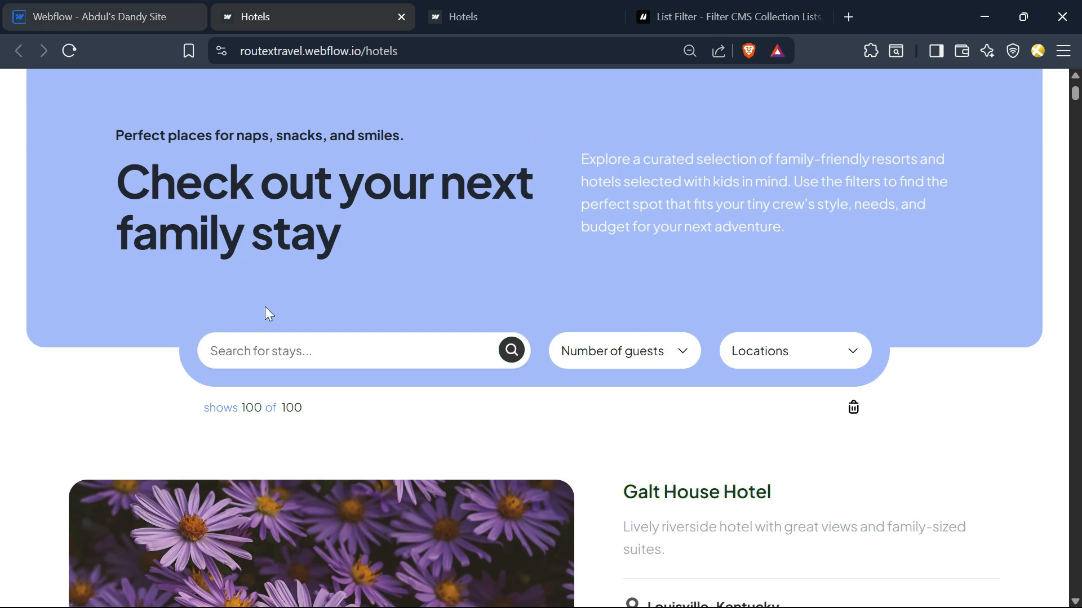
- Test combined filters on the live Hotels page with 4 Guests, Resort, Motel and the Portland, Oregon location
{"action": "scroll", "coordinate": [271, 394], "scroll_direction": "down", "scroll_amount": 5}
{"action": "scroll", "coordinate": [272, 393], "scroll_direction": "up", "scroll_amount": 2}
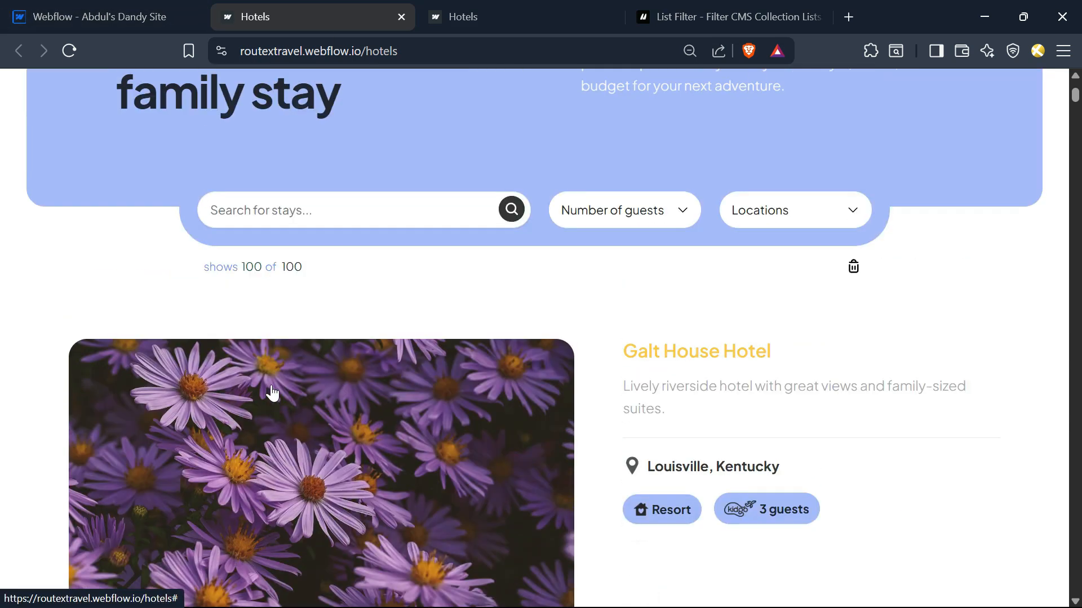
{"action": "left_click", "coordinate": [630, 215]}
{"action": "left_click", "coordinate": [614, 302]}
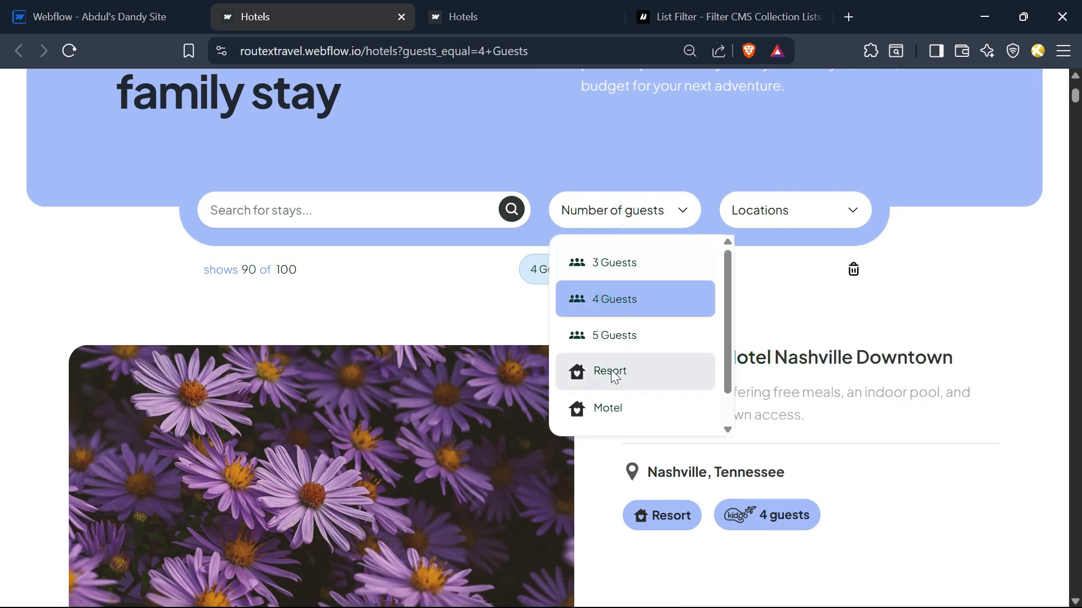
{"action": "left_click", "coordinate": [611, 373]}
{"action": "left_click", "coordinate": [607, 417]}
{"action": "left_click", "coordinate": [793, 212]}
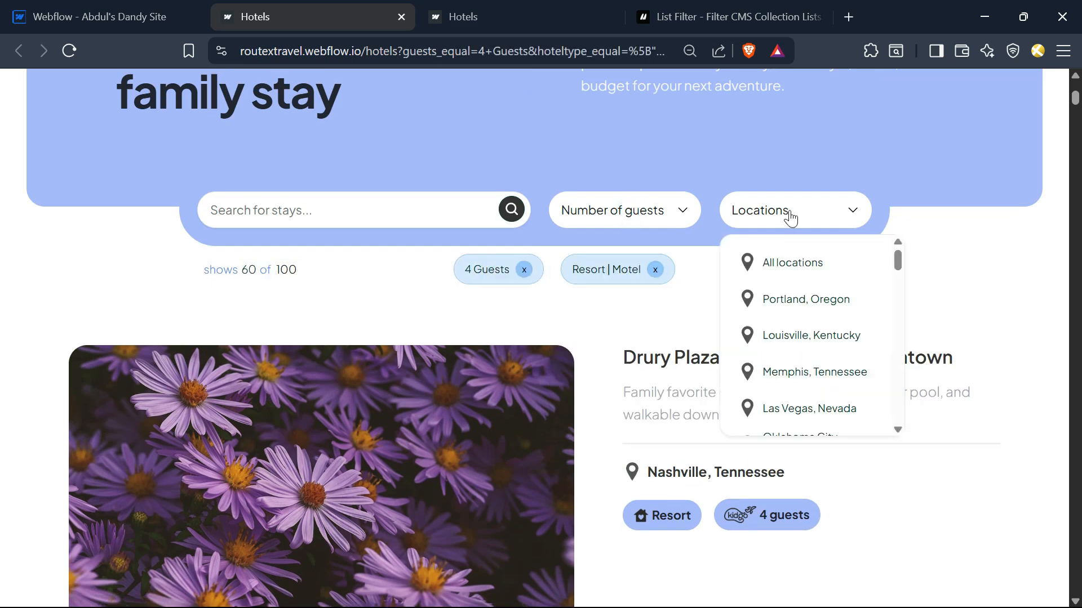
{"action": "left_click", "coordinate": [793, 304]}
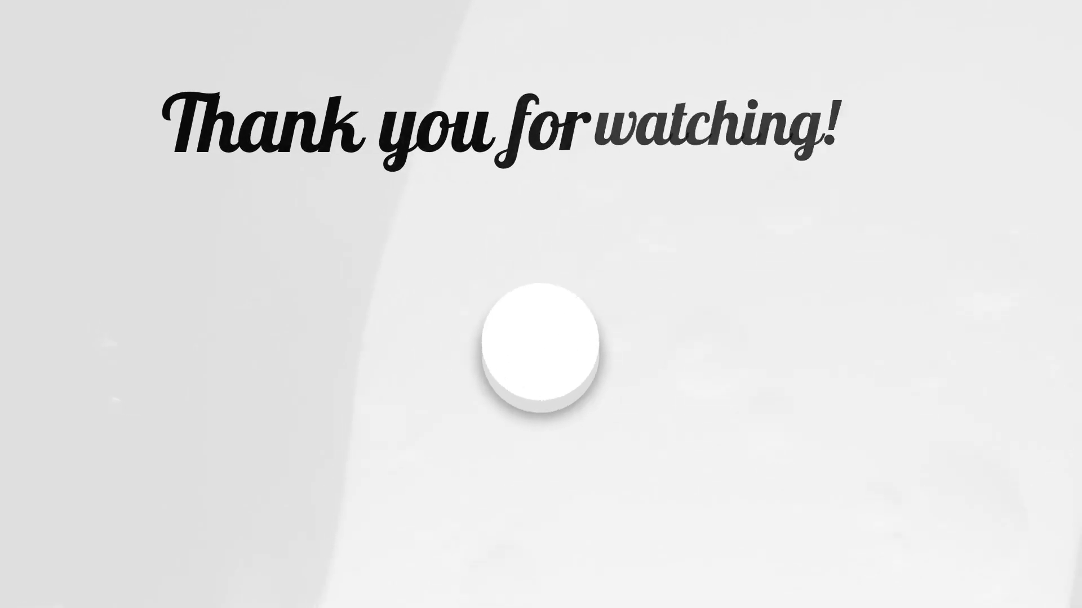